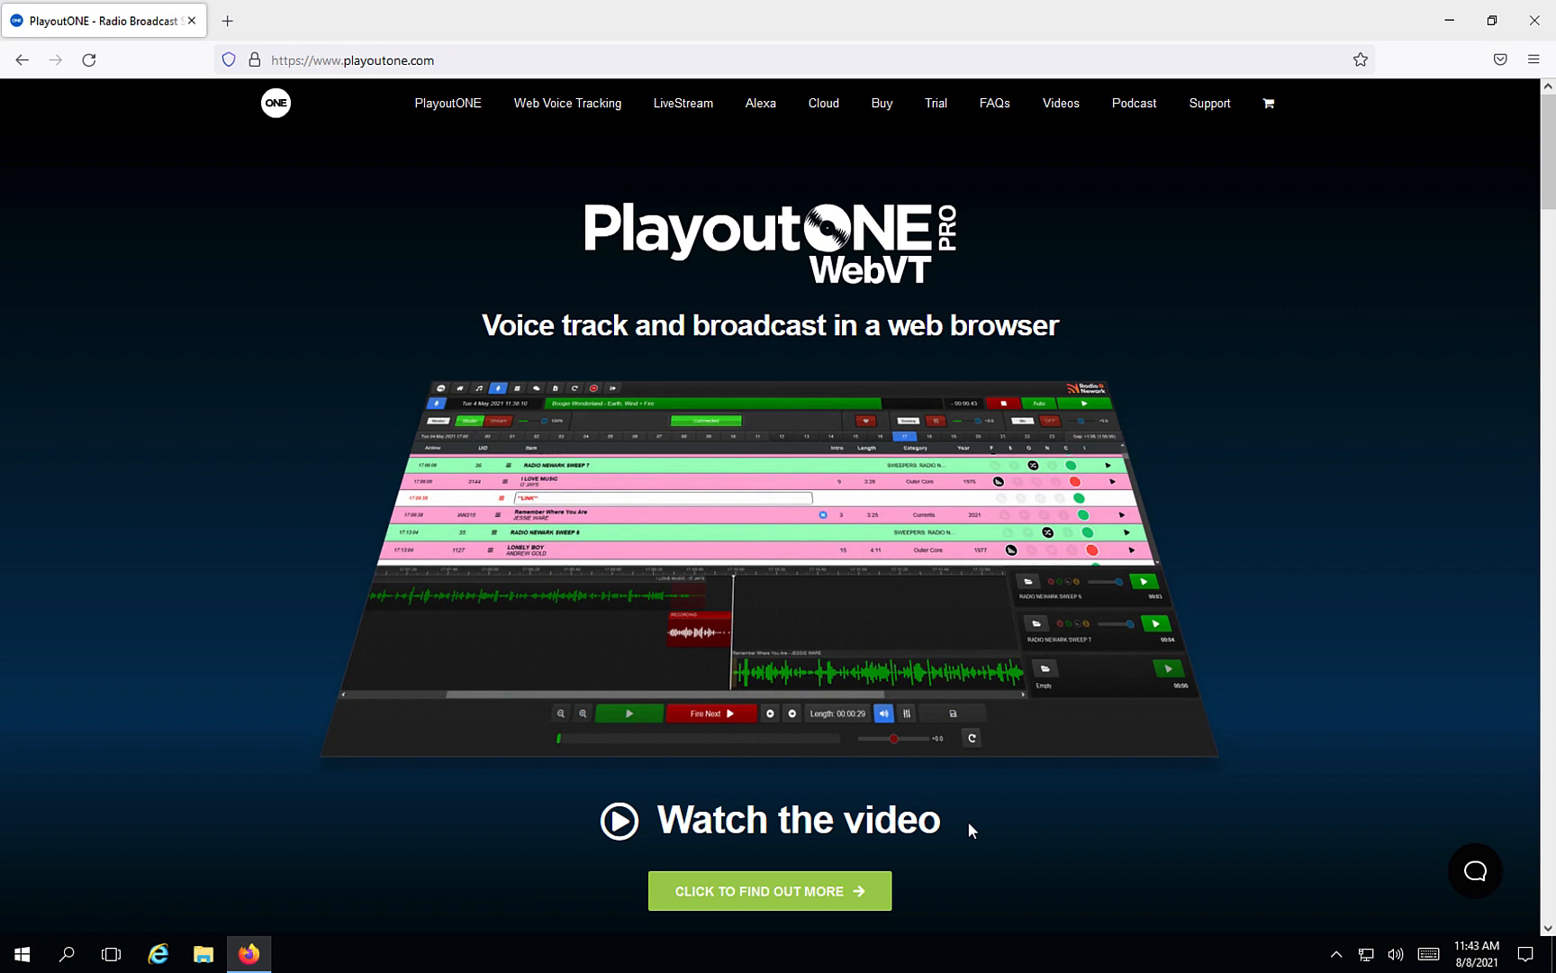
Step: Open the PlayoutONE product page and examine the feature comparison of the Standard and Pro editions
left_click(468, 105)
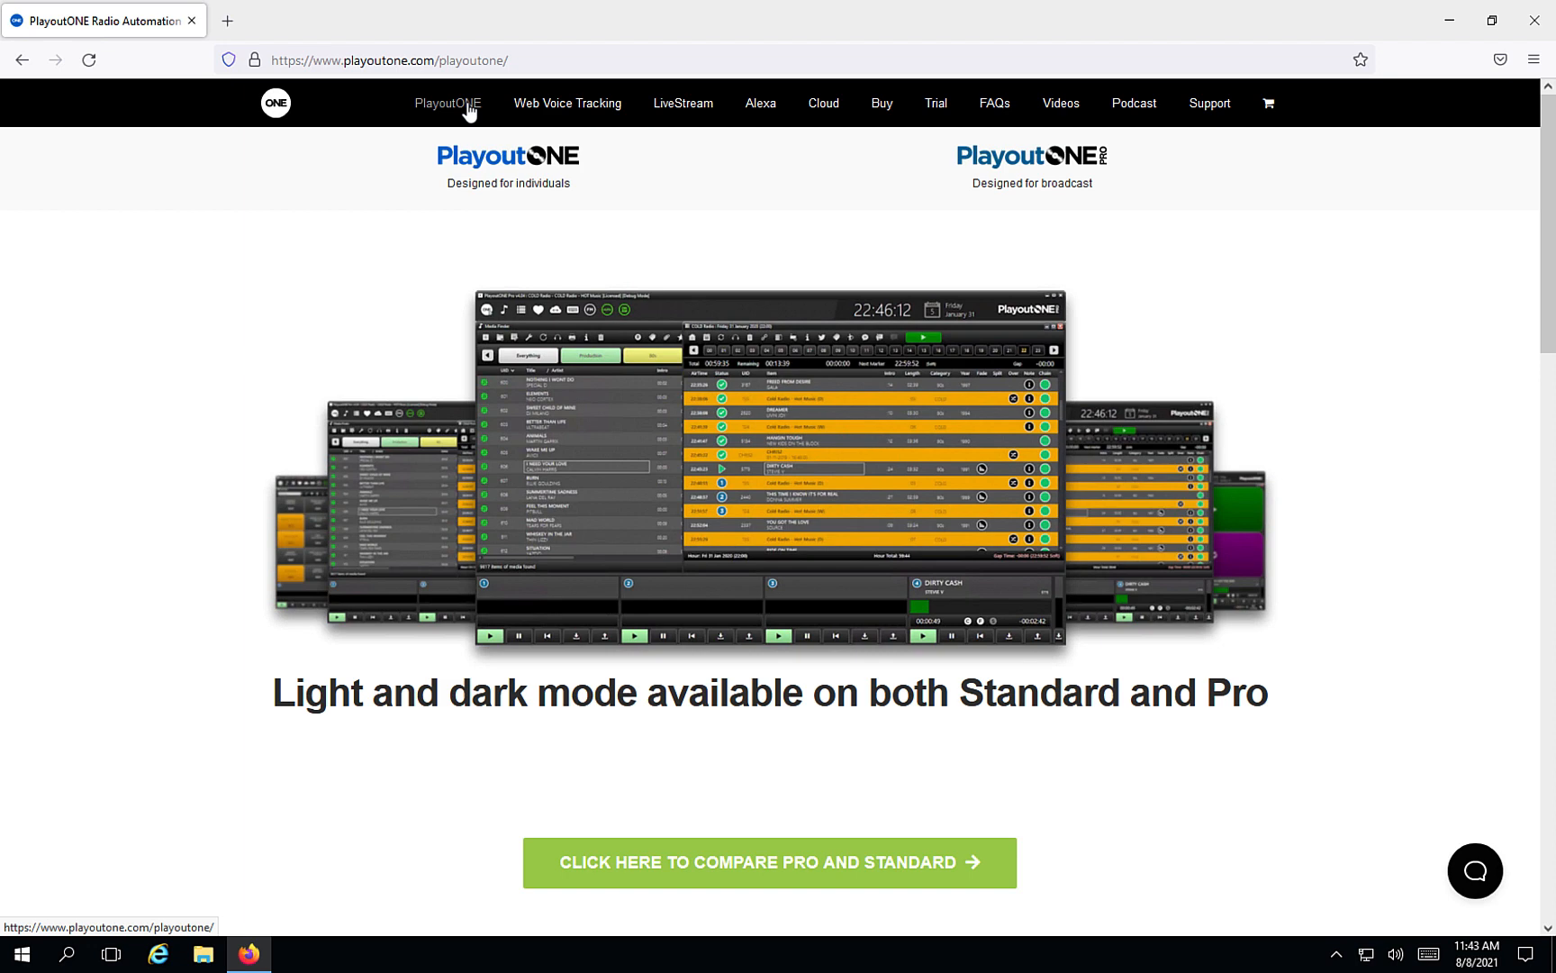
scroll(877, 566, "down", 2)
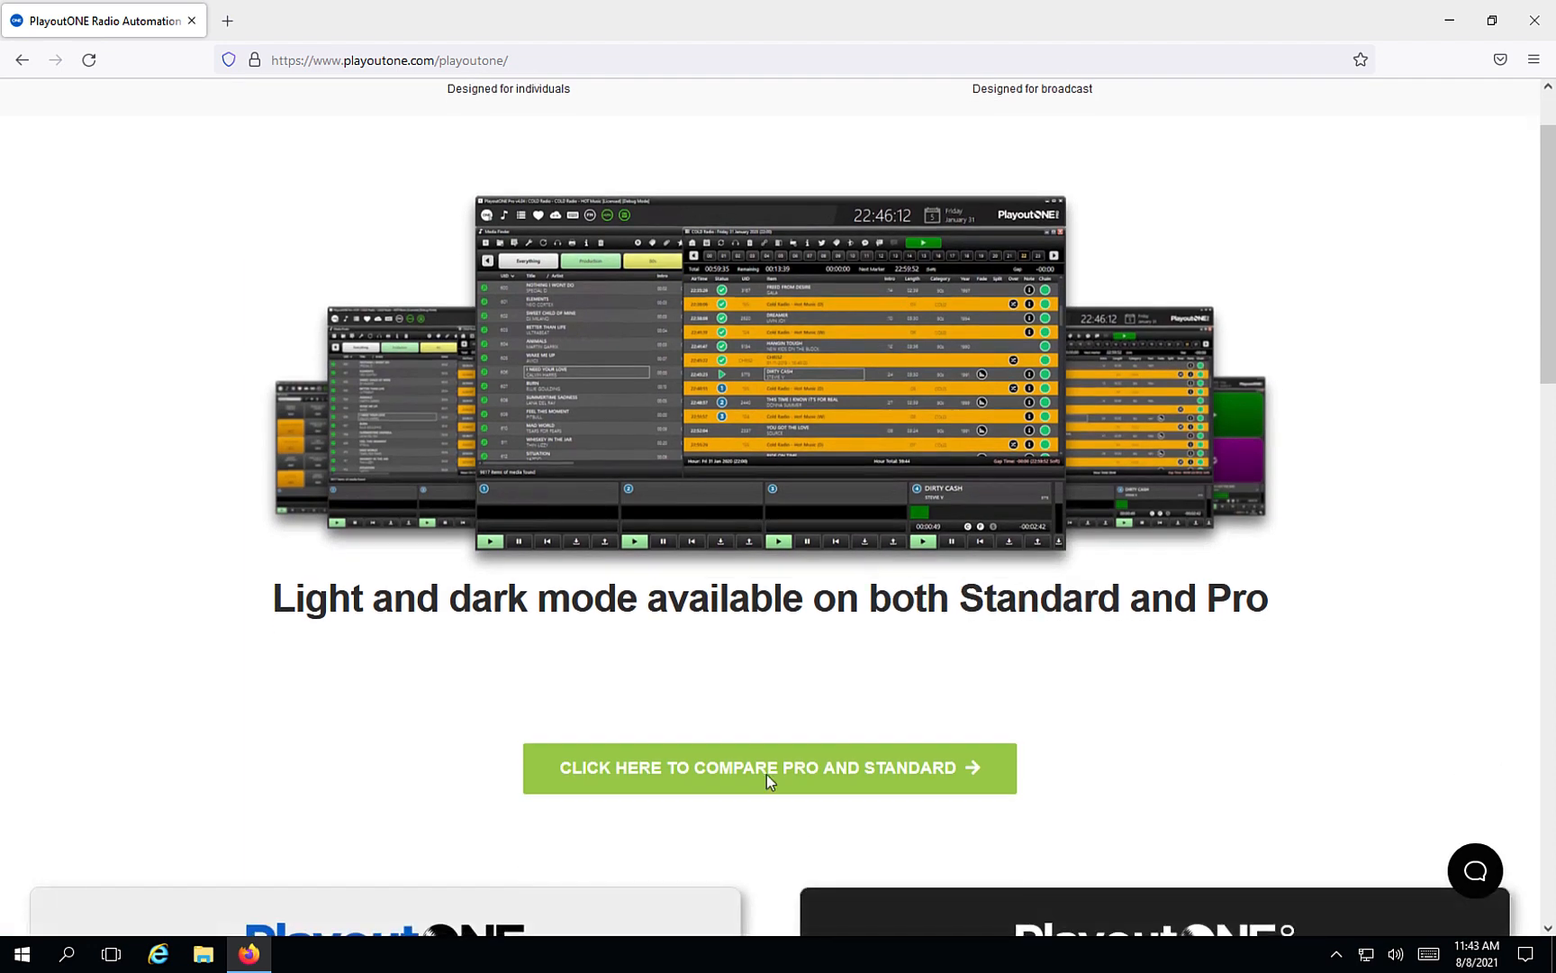
left_click(766, 774)
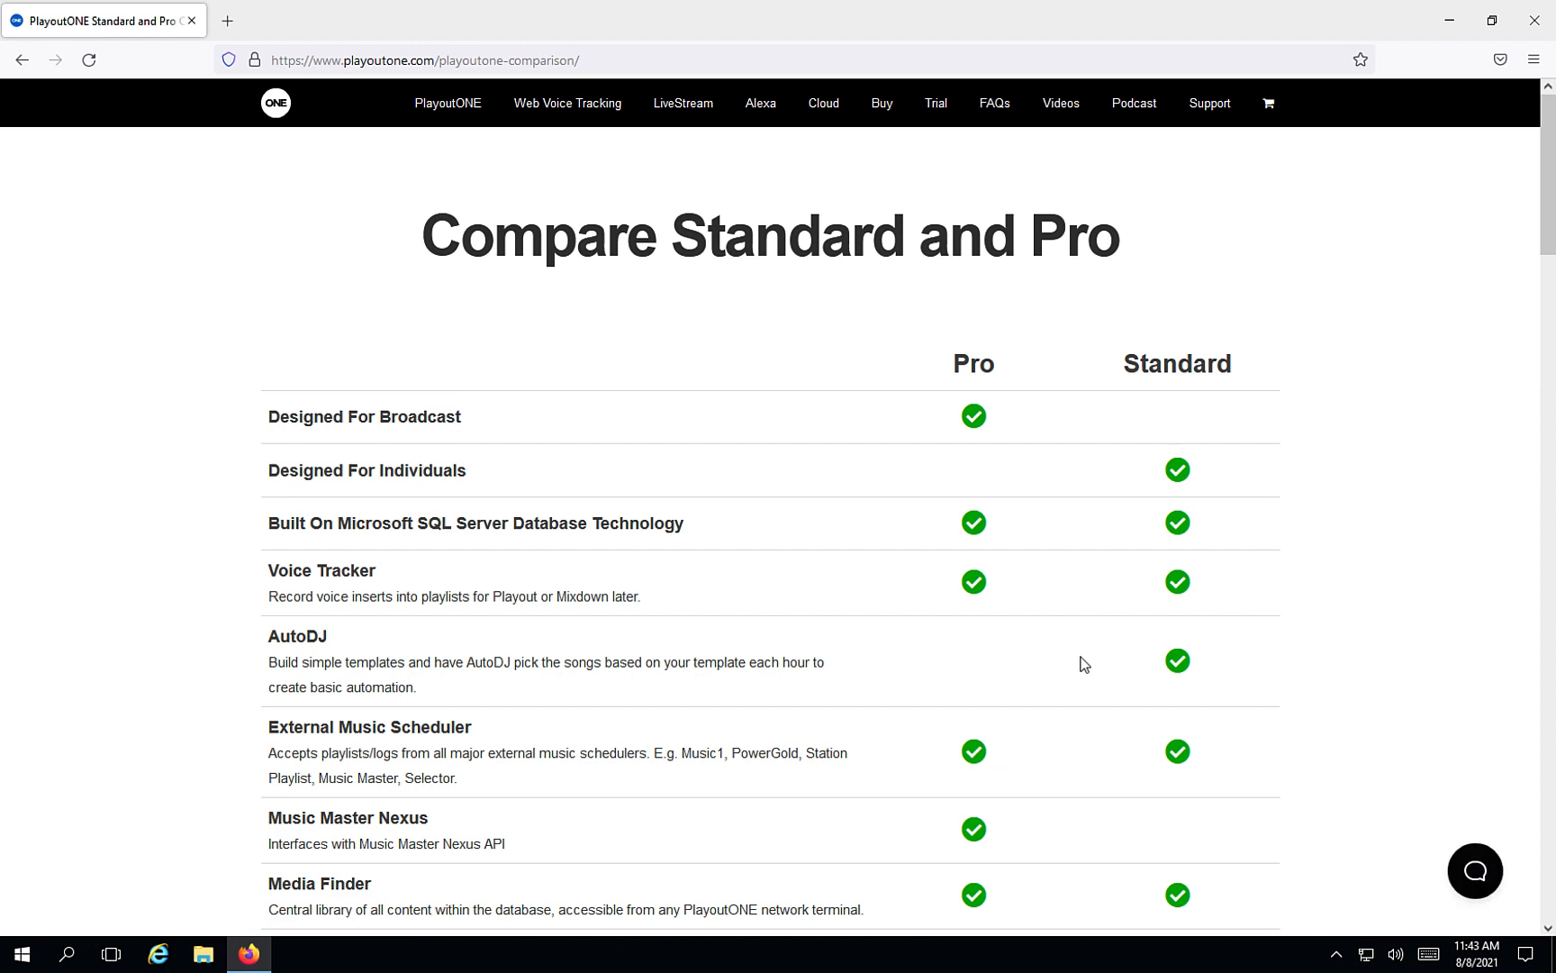
scroll(1084, 664, "down", 7)
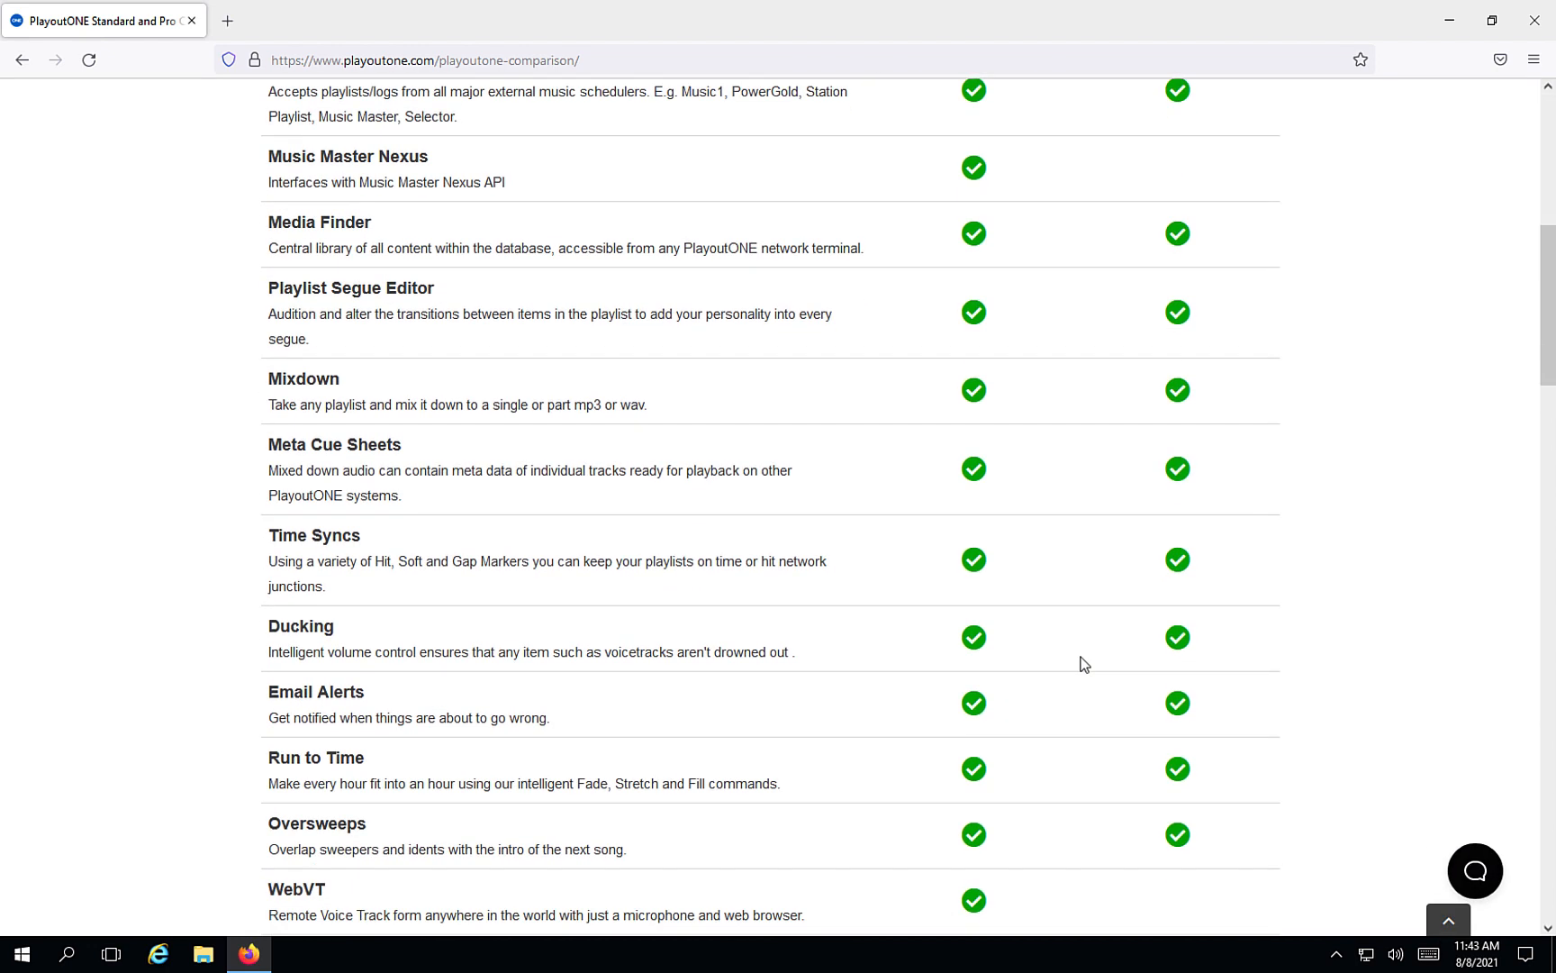
scroll(1084, 664, "down", 8)
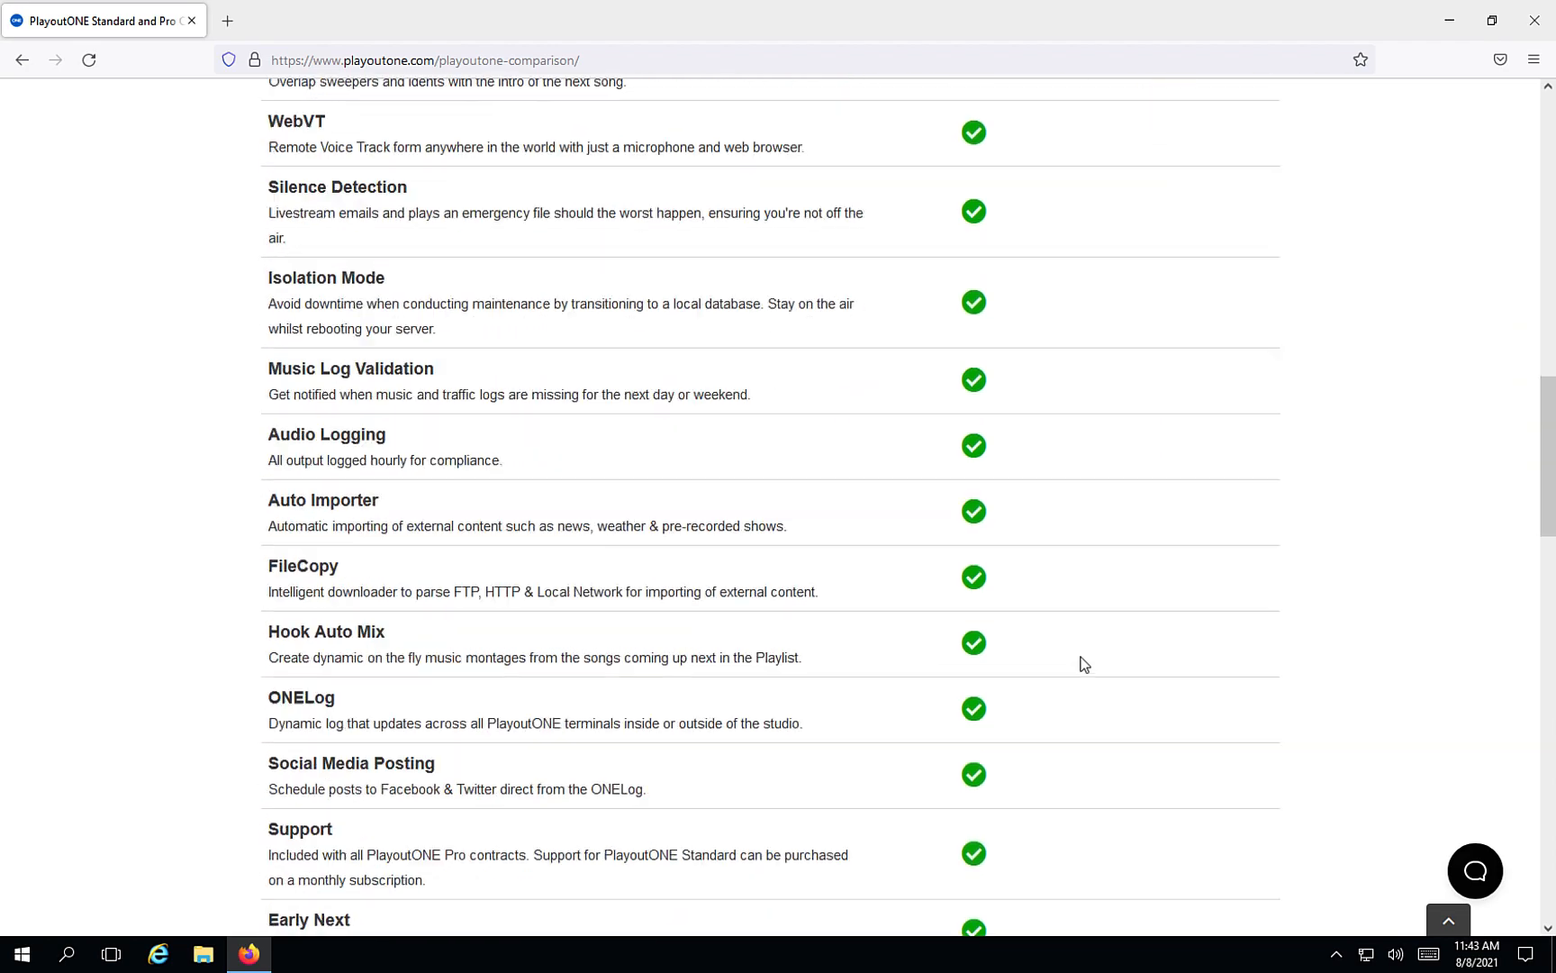
scroll(1085, 664, "down", 6)
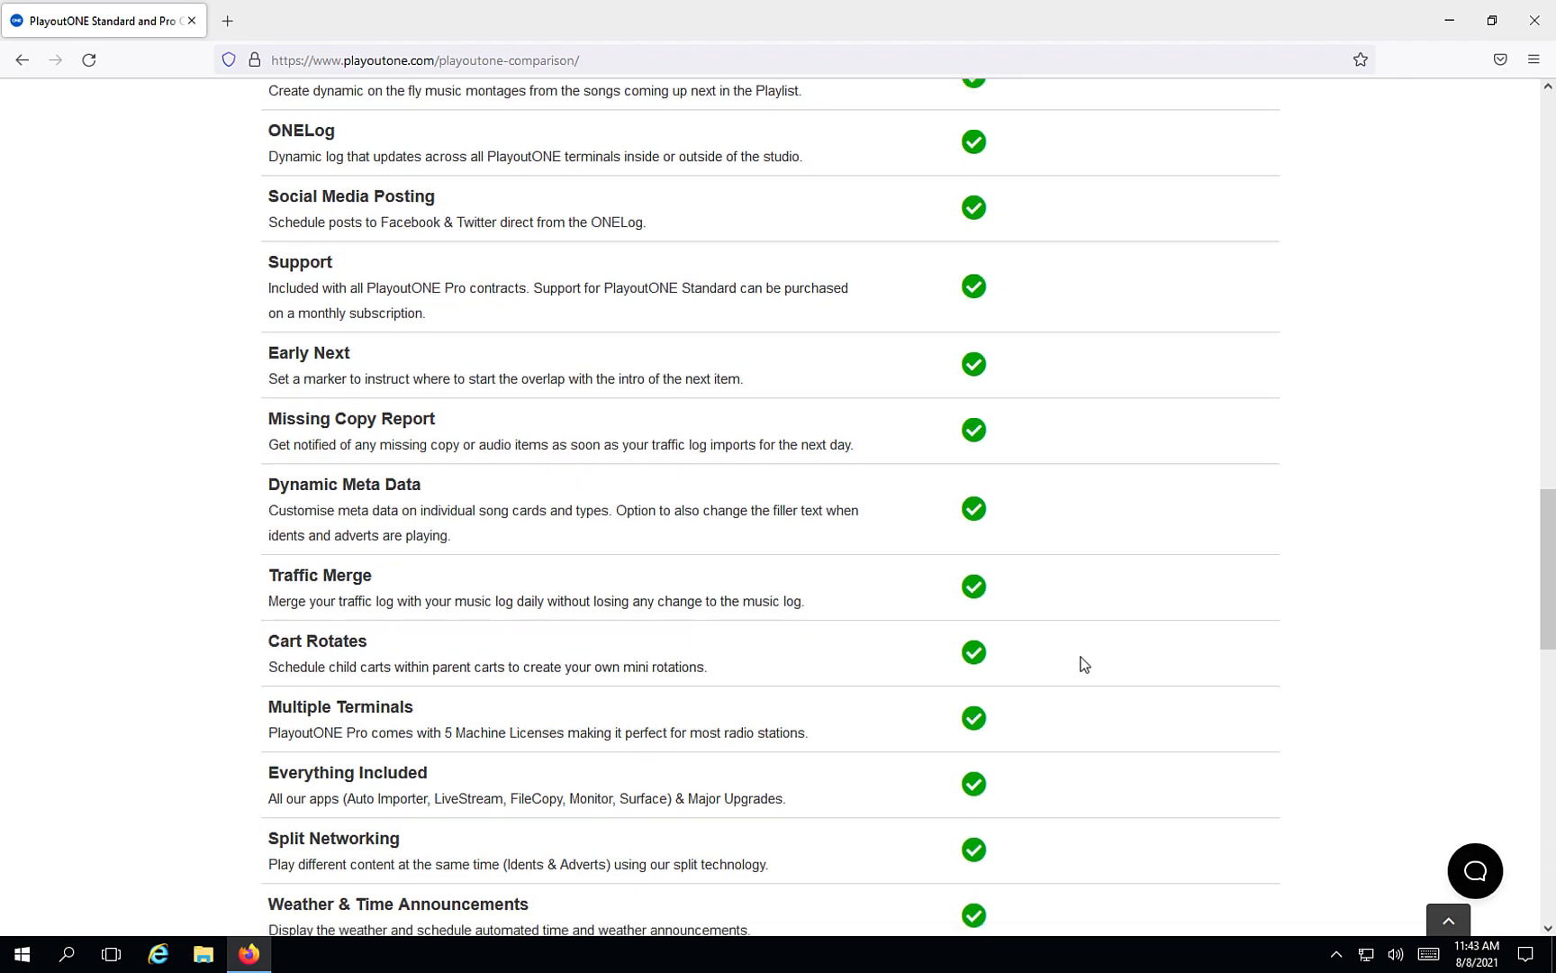
scroll(1085, 665, "down", 8)
scroll(1085, 664, "up", 18)
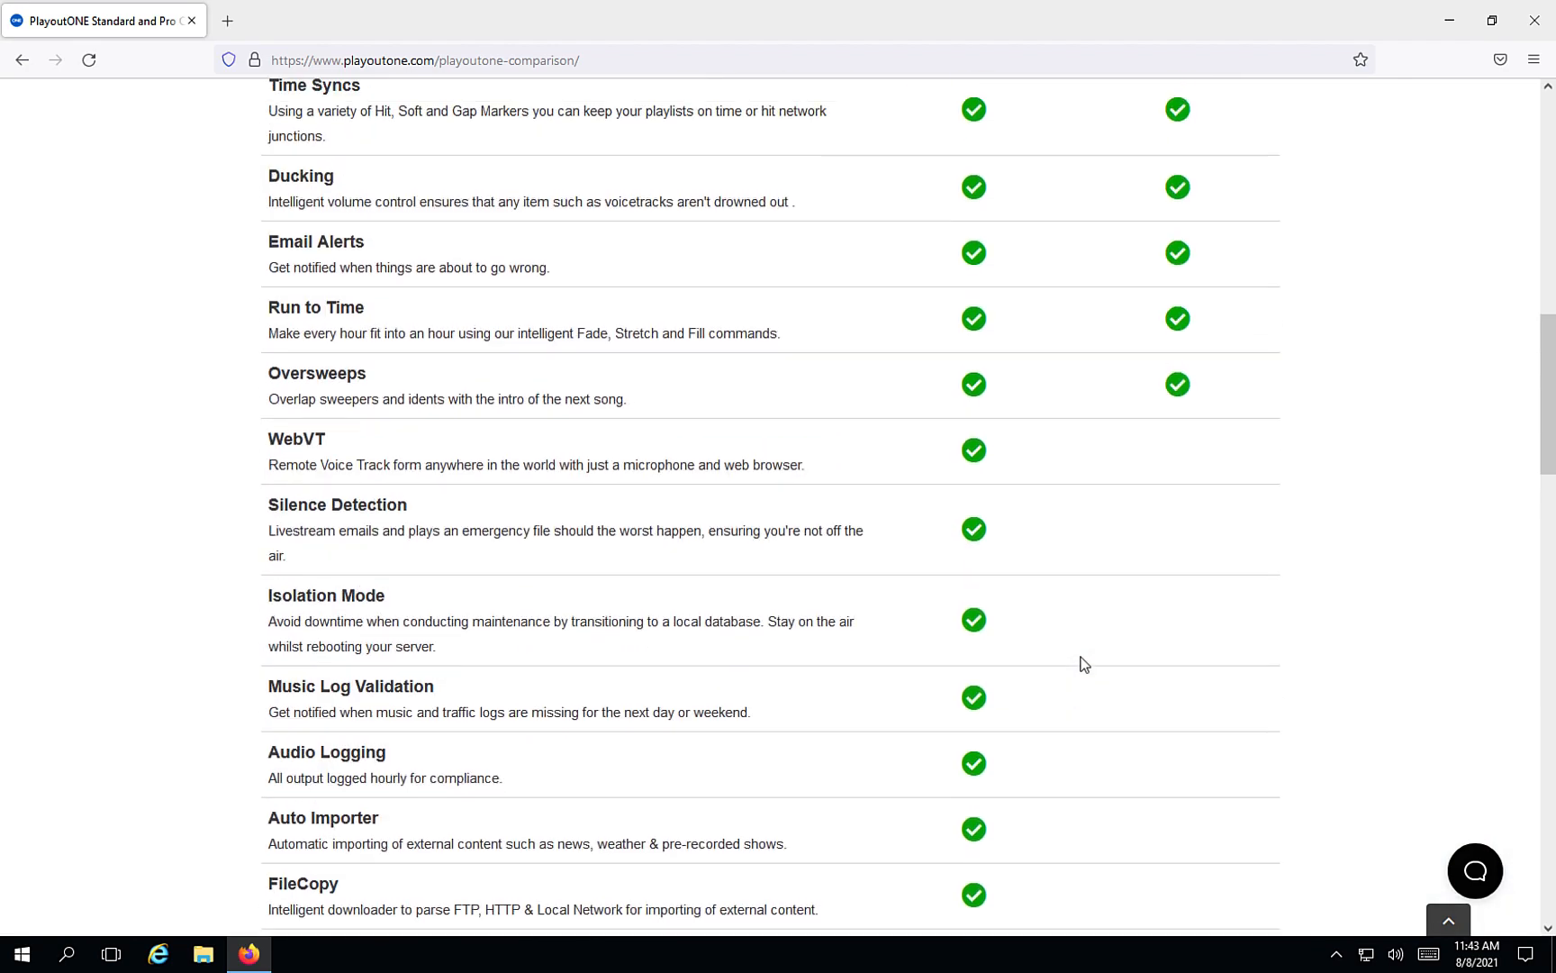
scroll(1085, 665, "up", 10)
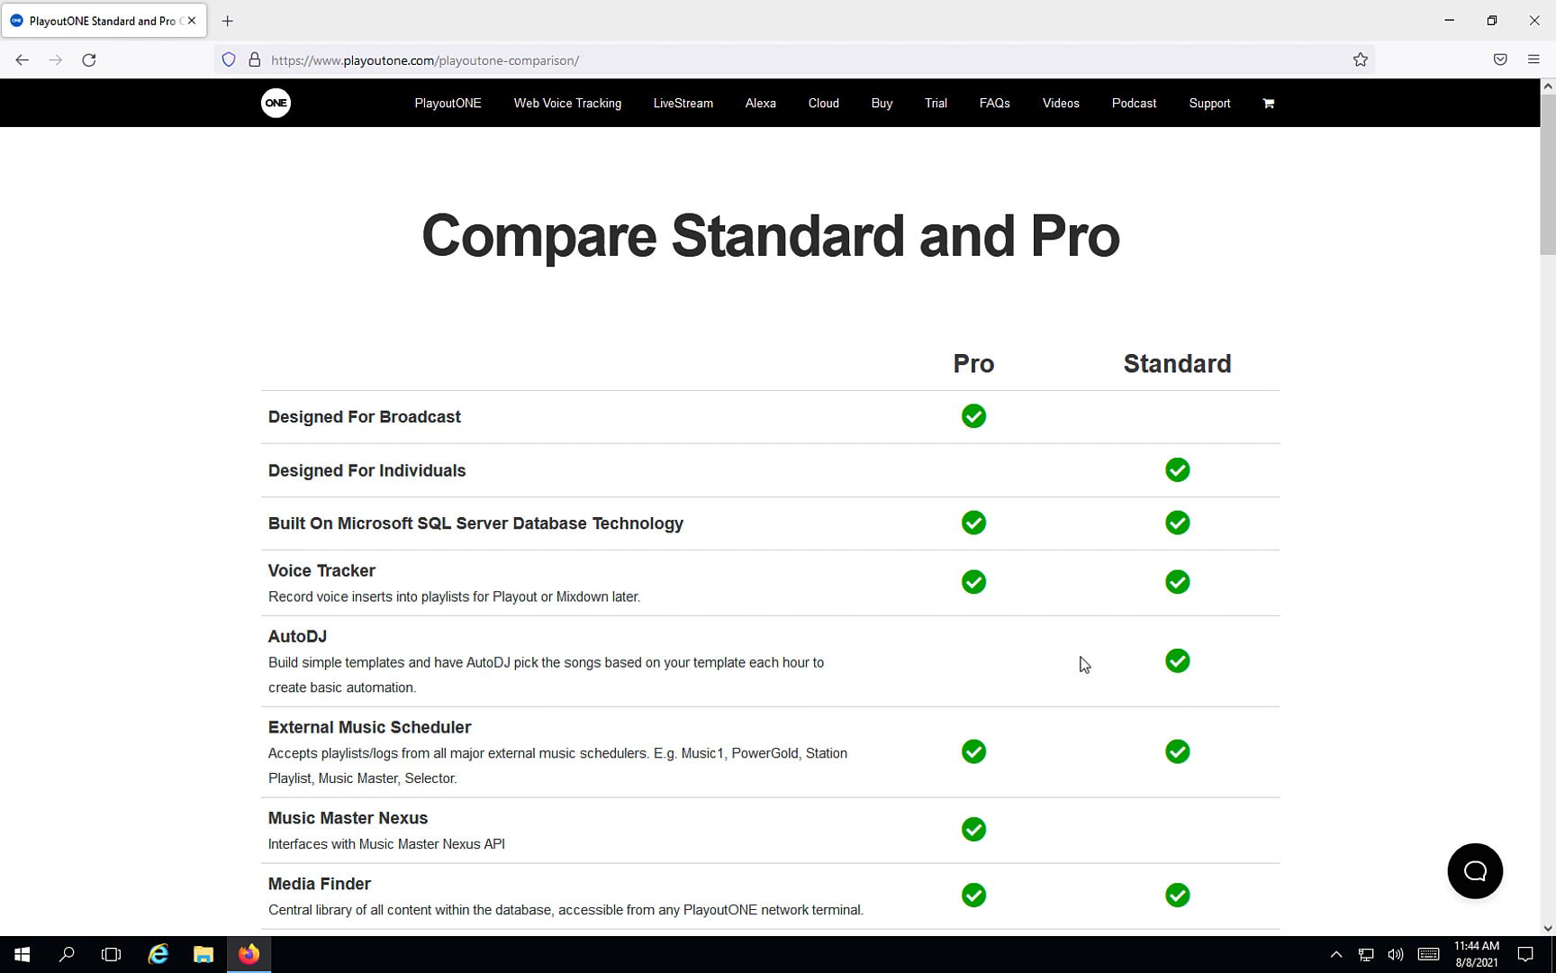
Step: Open the PlayoutONE Standard page designed for individuals and review it down to the trial sign-up form
left_click(466, 122)
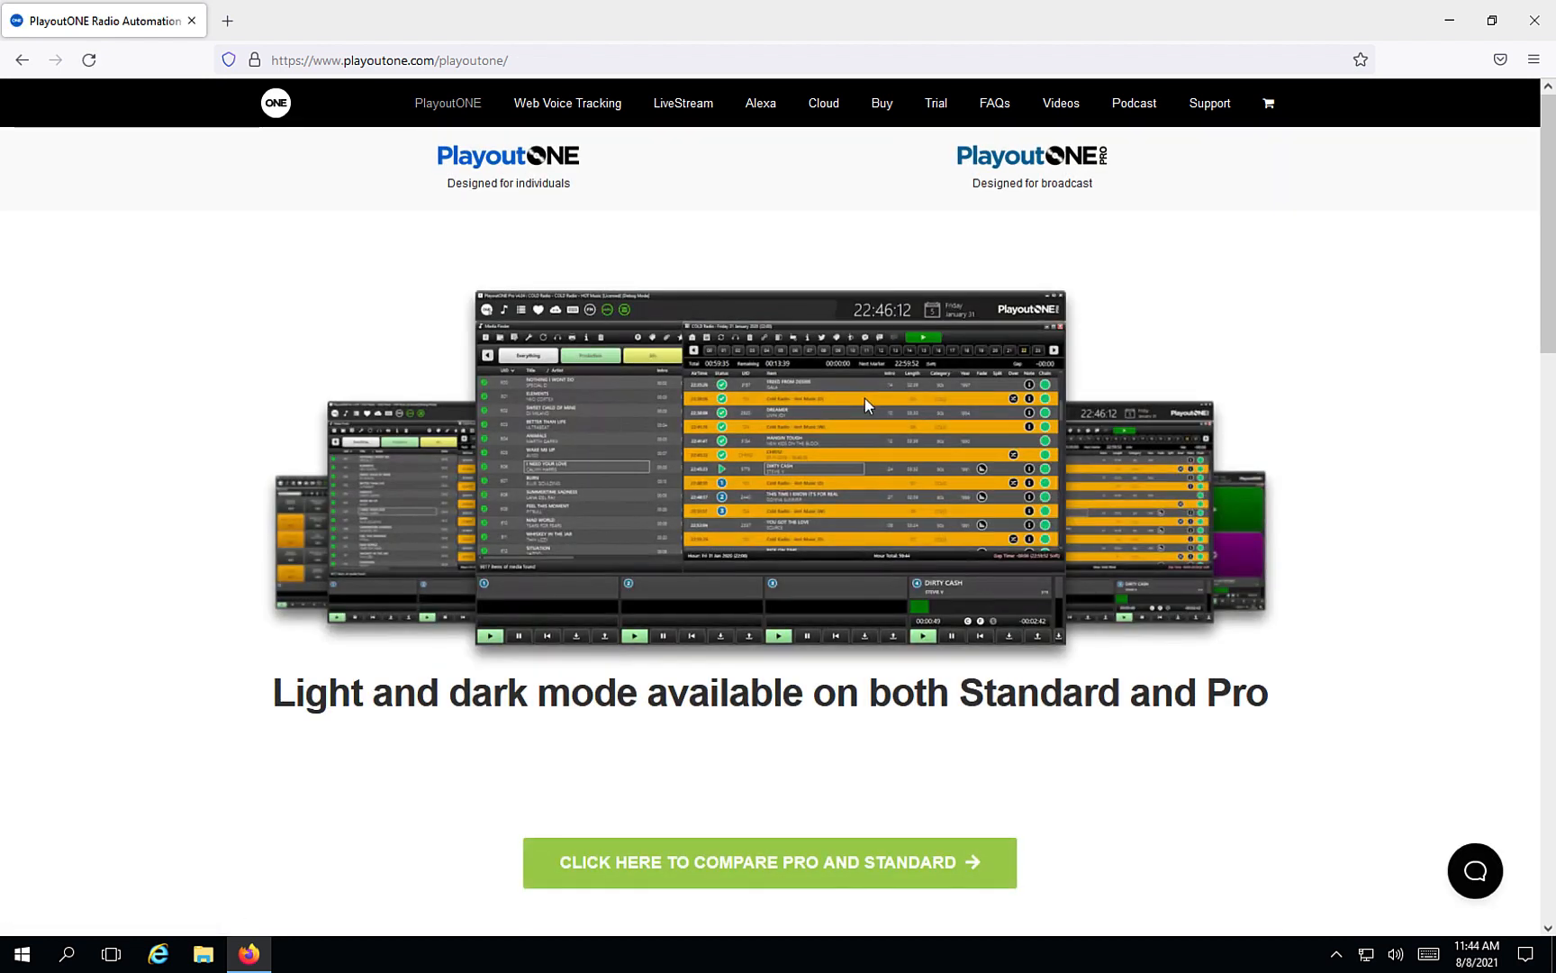
left_click(539, 184)
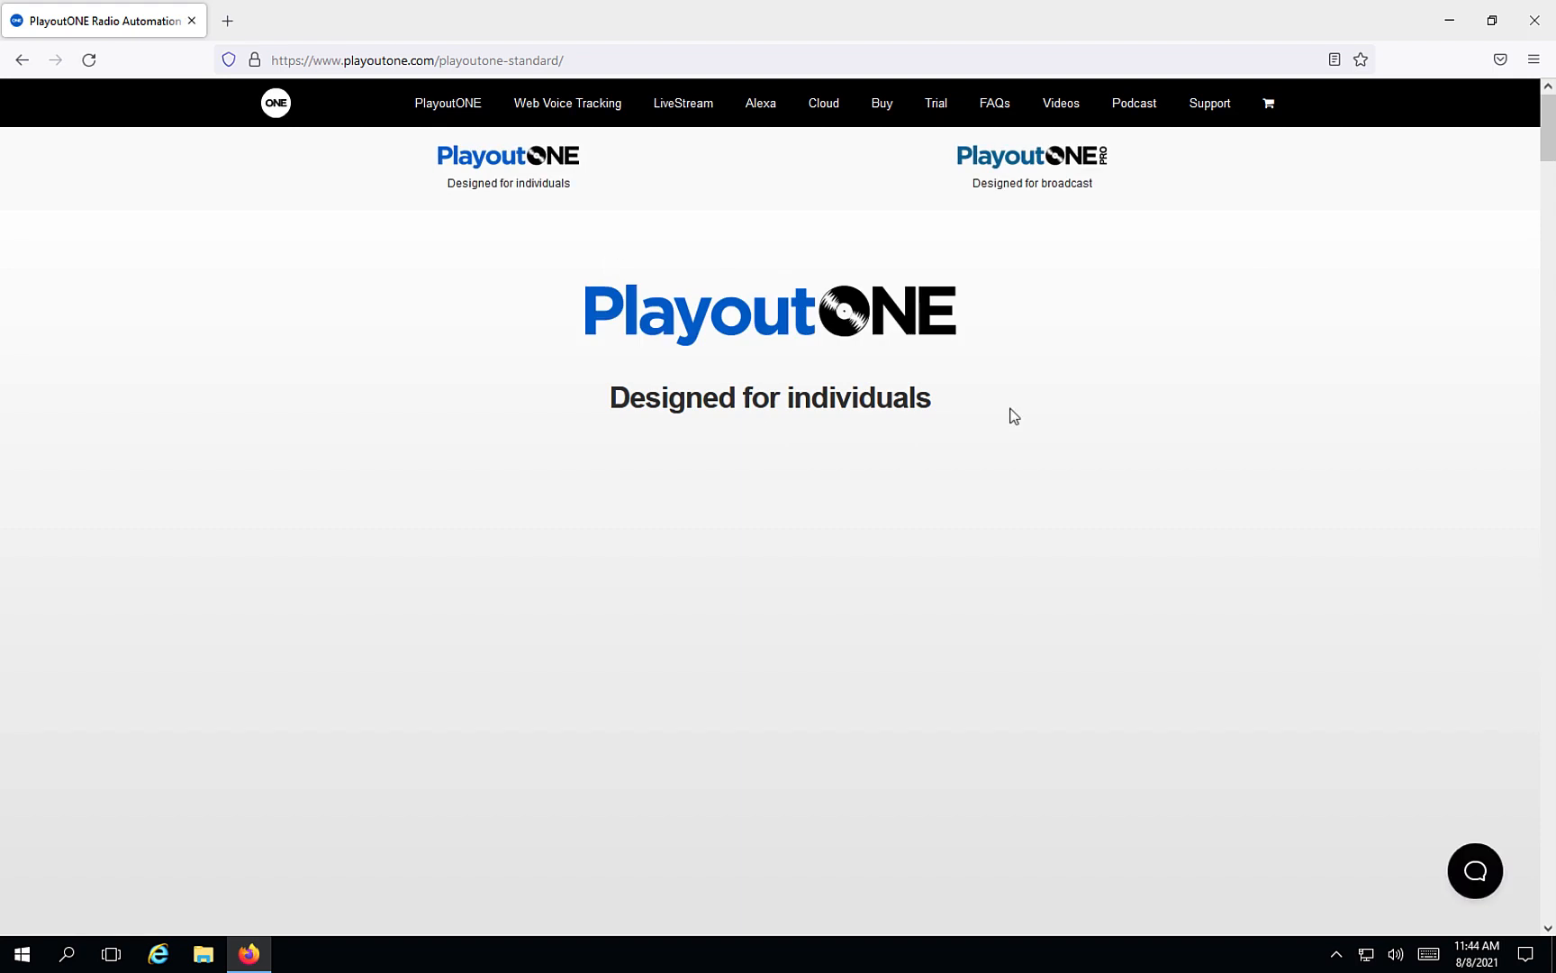
scroll(1011, 415, "down", 1)
scroll(1011, 414, "down", 20)
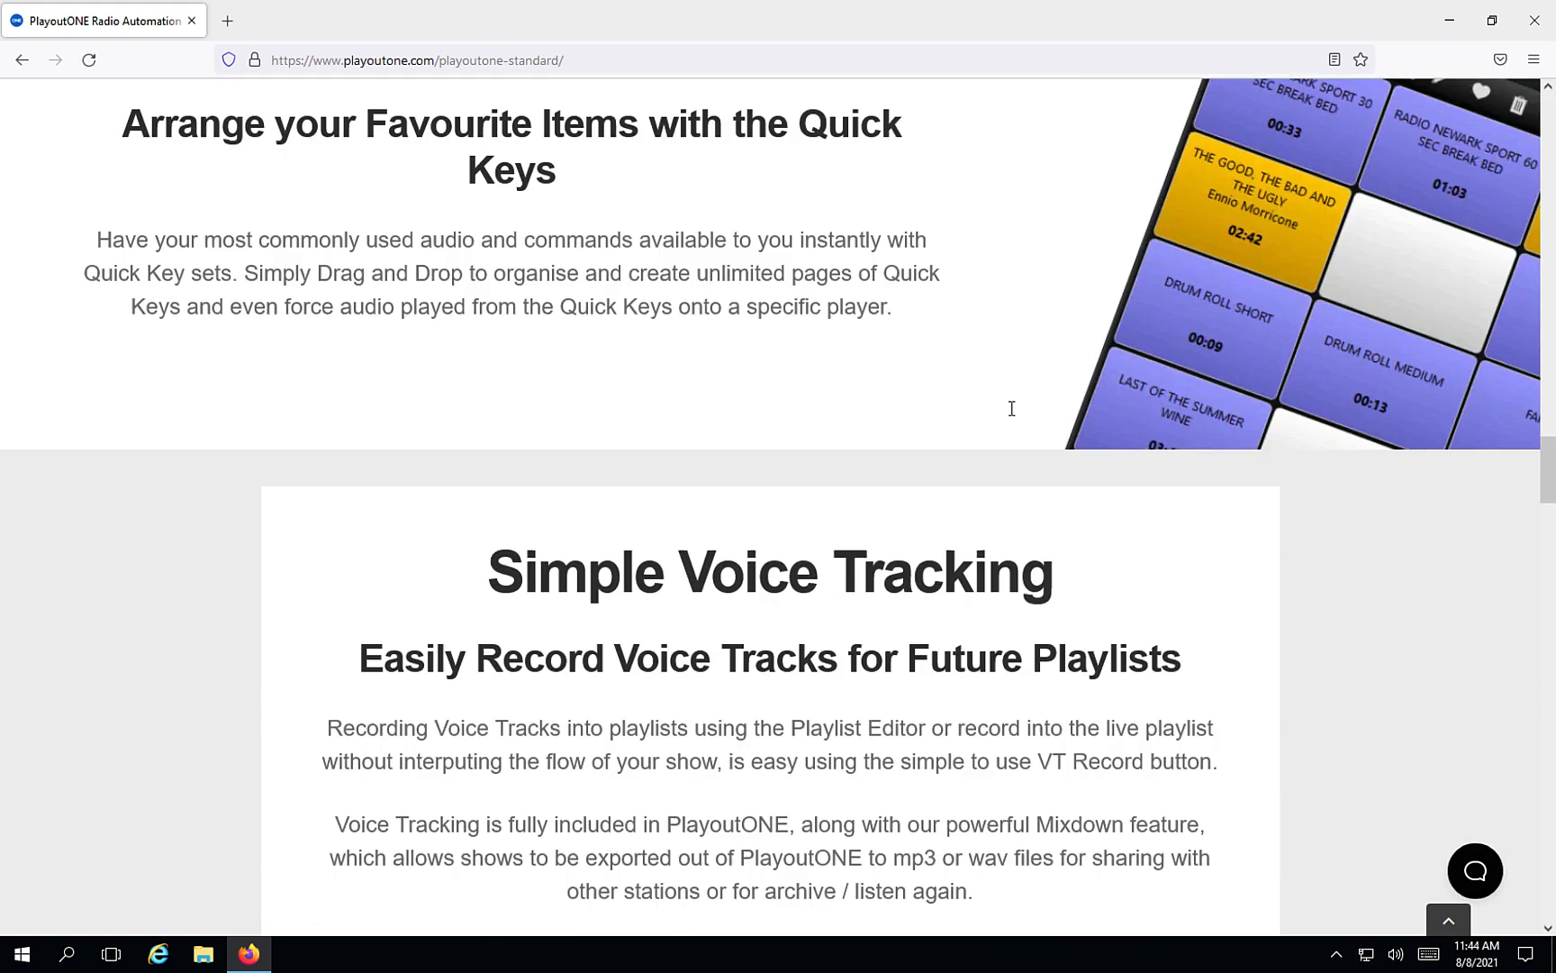
scroll(1011, 414, "down", 10)
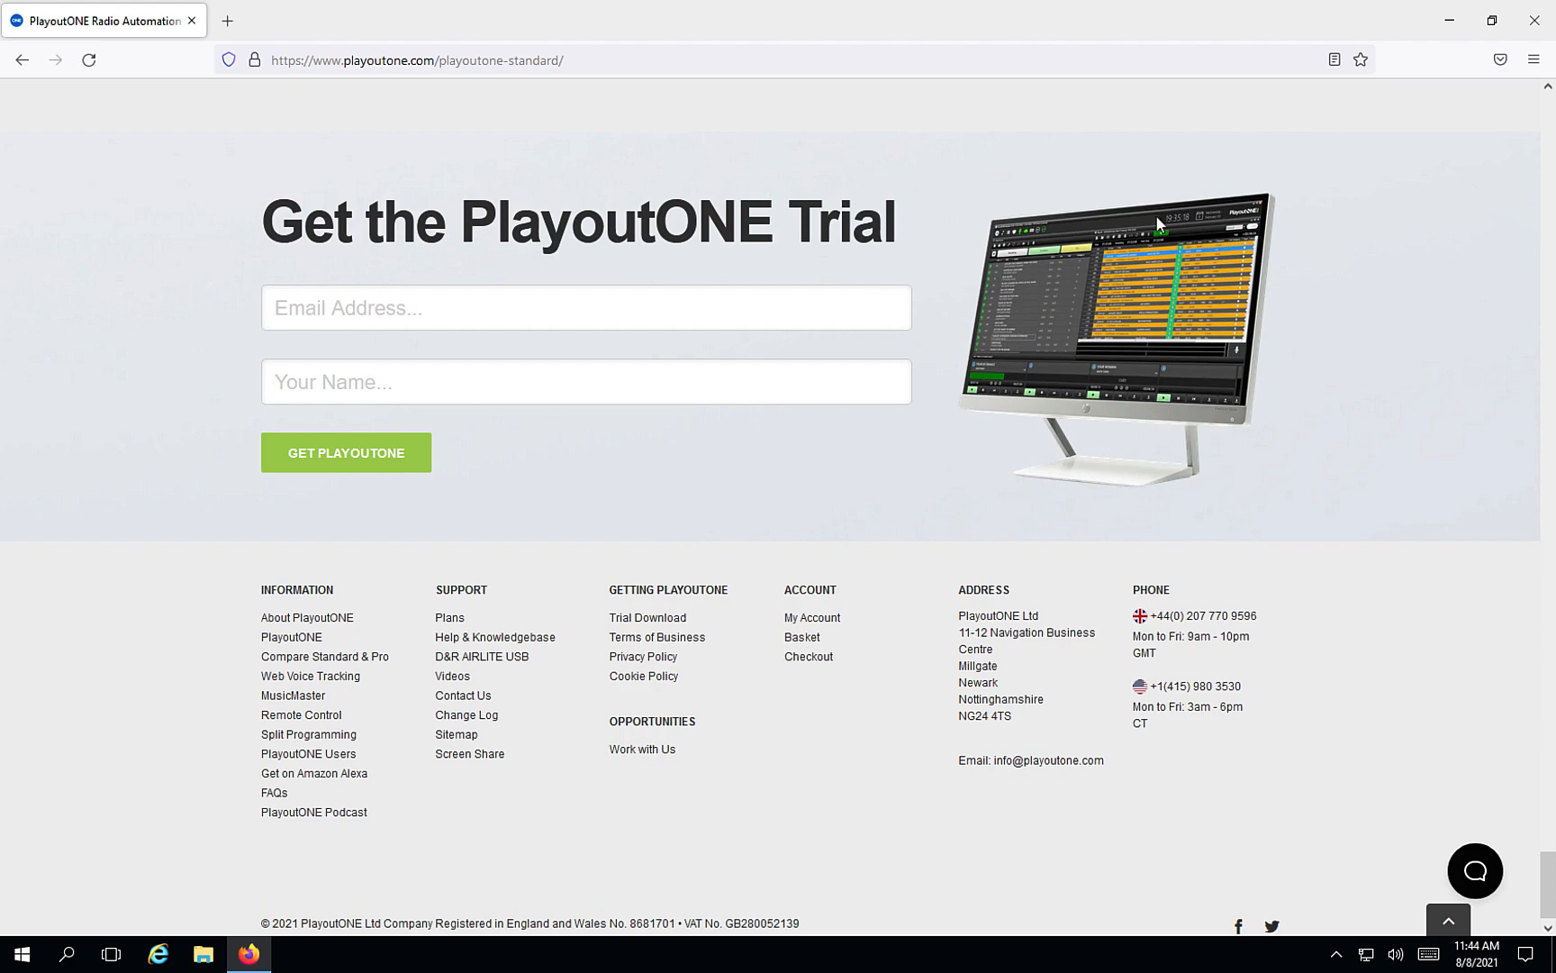
Step: Close the browser and select the PlayoutONE-Setup-4.9.0.805 installer in File Explorer's Downloads folder
left_click(1535, 20)
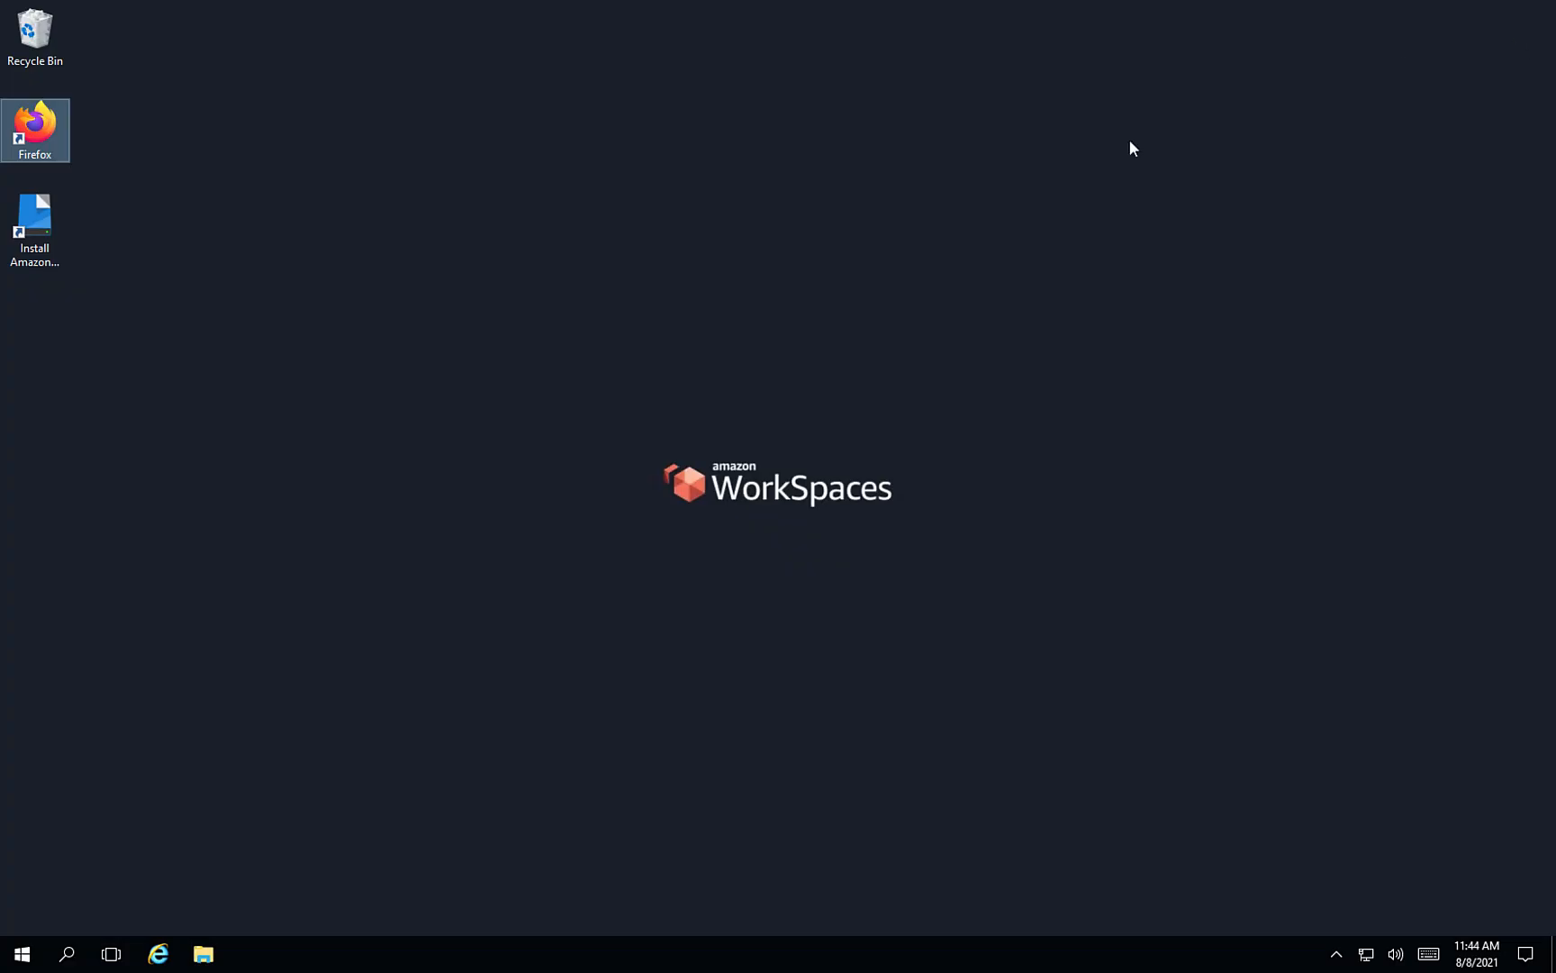
left_click(203, 953)
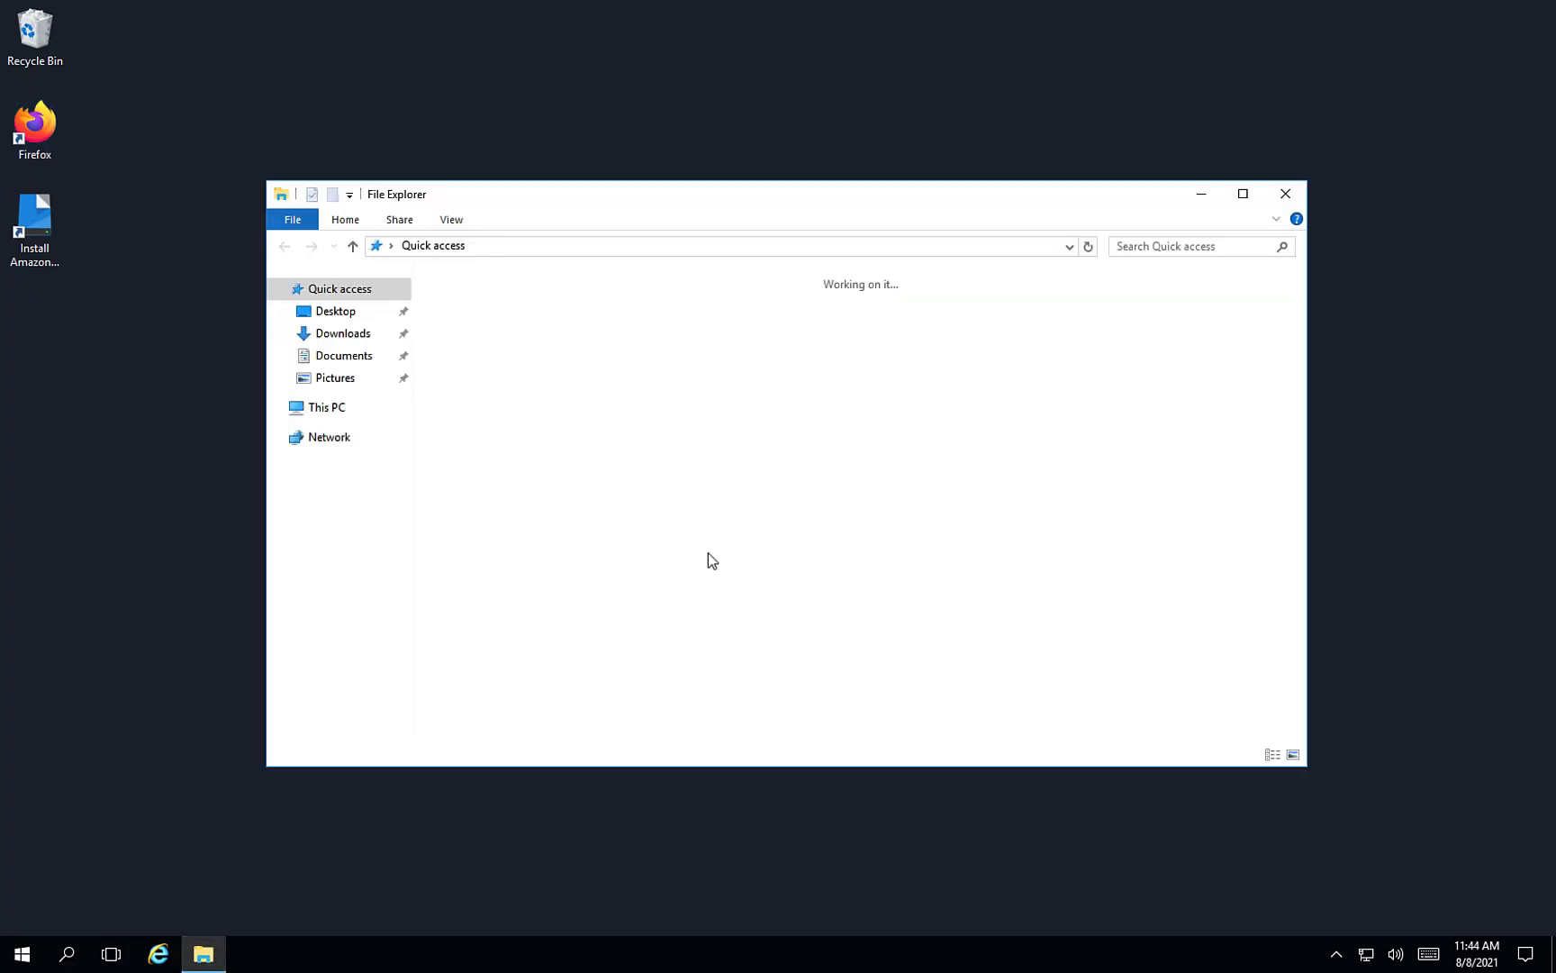
left_click(358, 339)
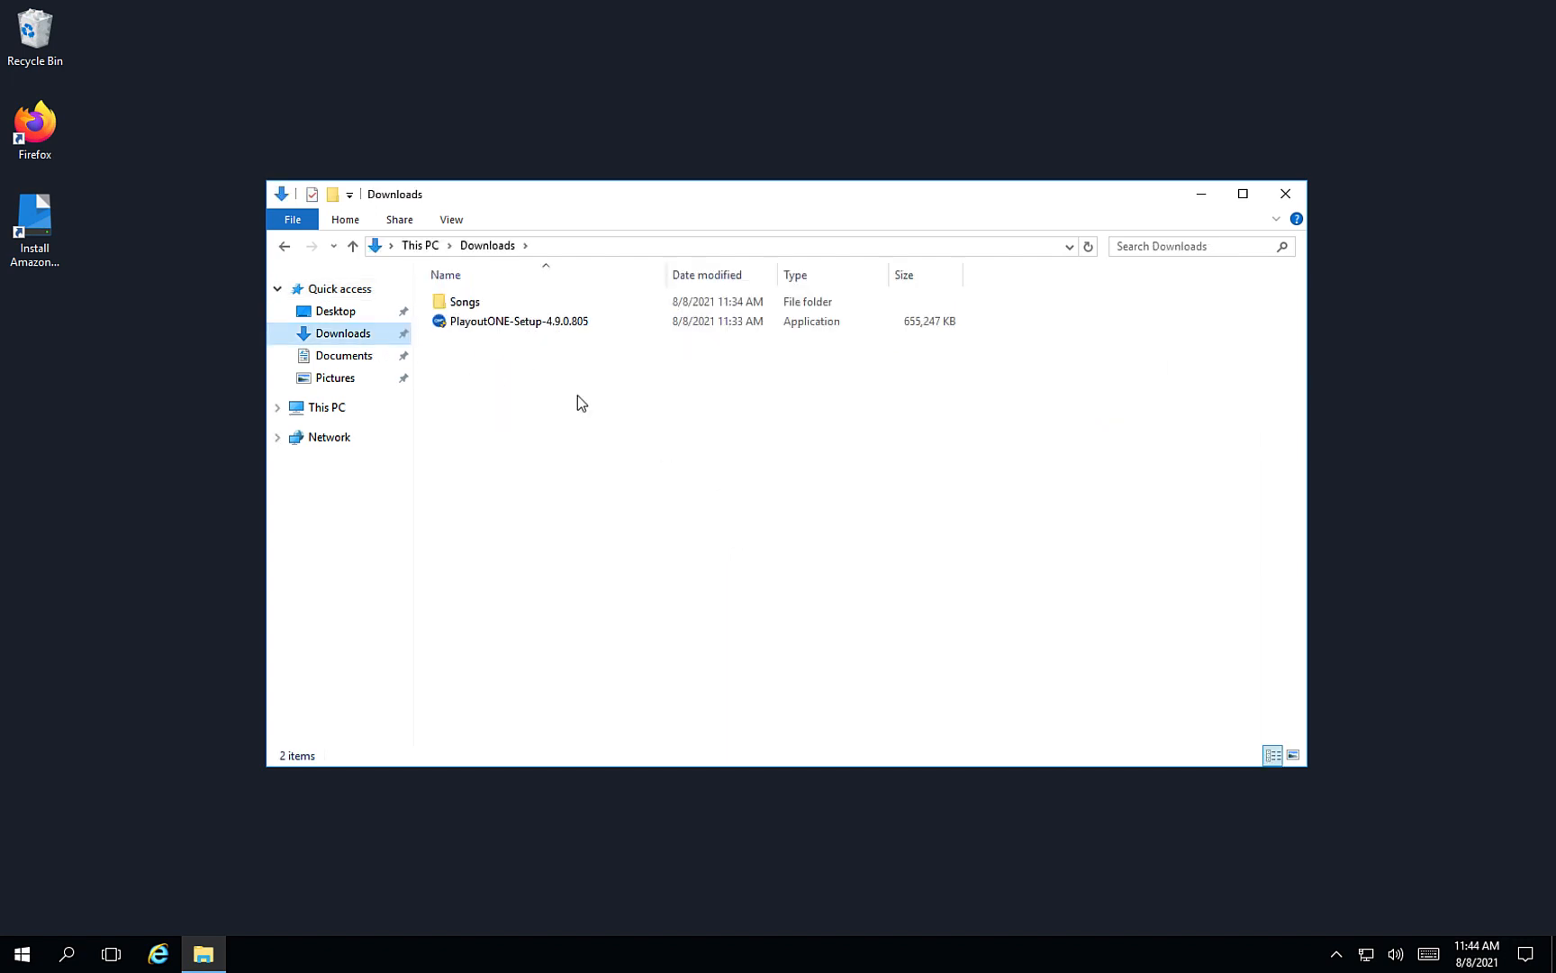
left_click(504, 321)
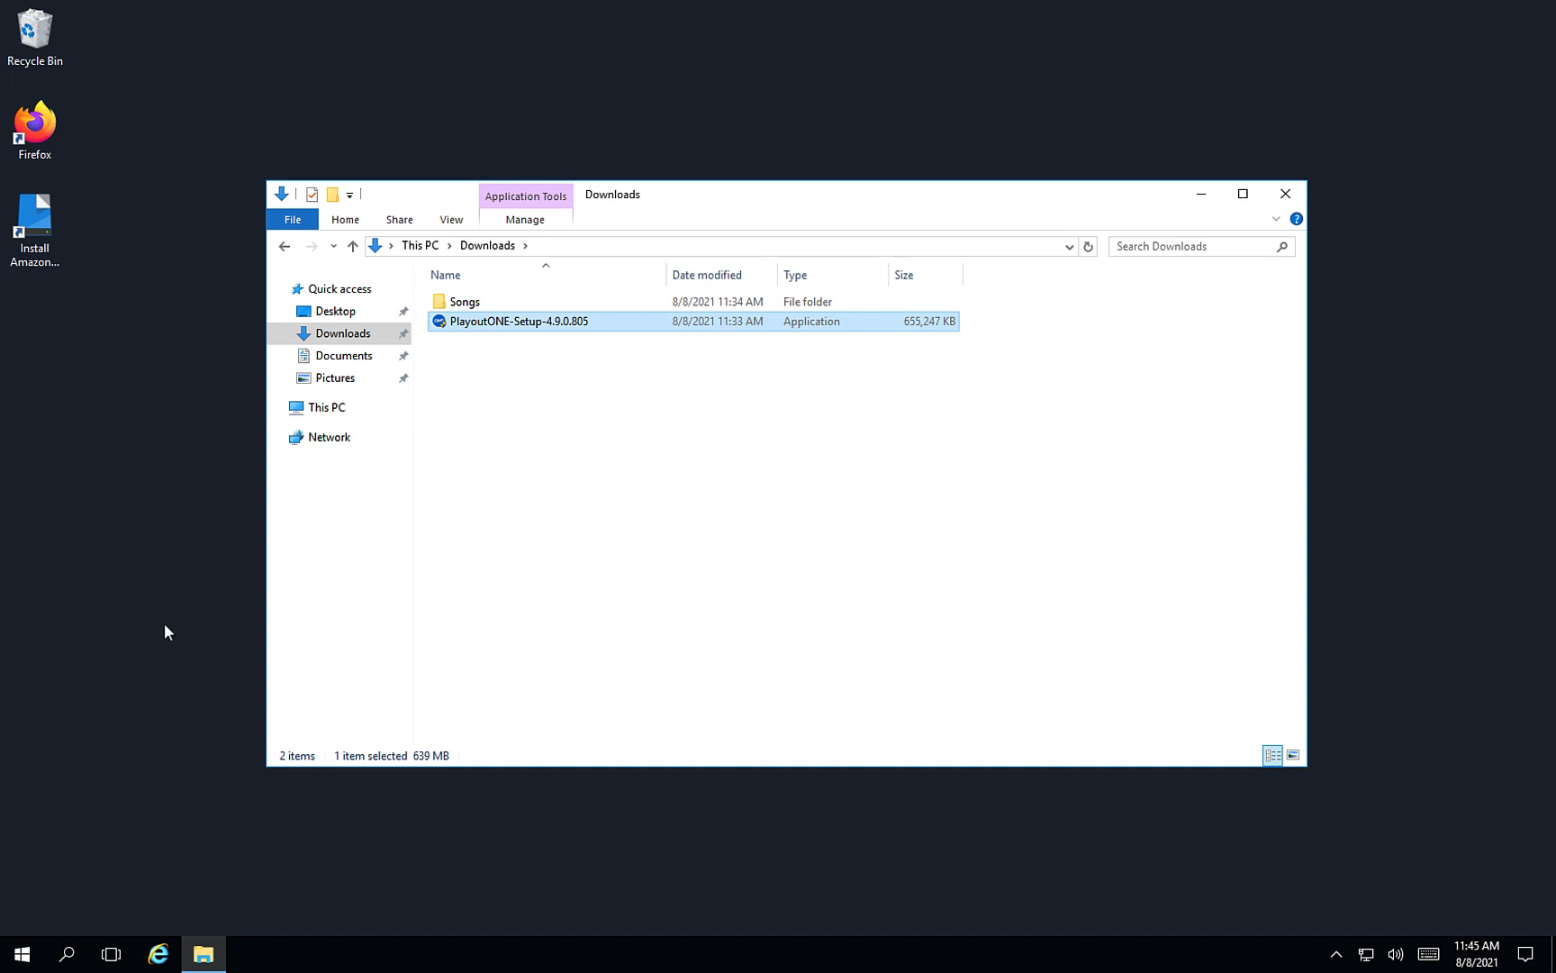
Step: Find the Windows Update settings by searching for "updates", run an update check, and minimize the Settings window
left_click(22, 954)
left_click(22, 955)
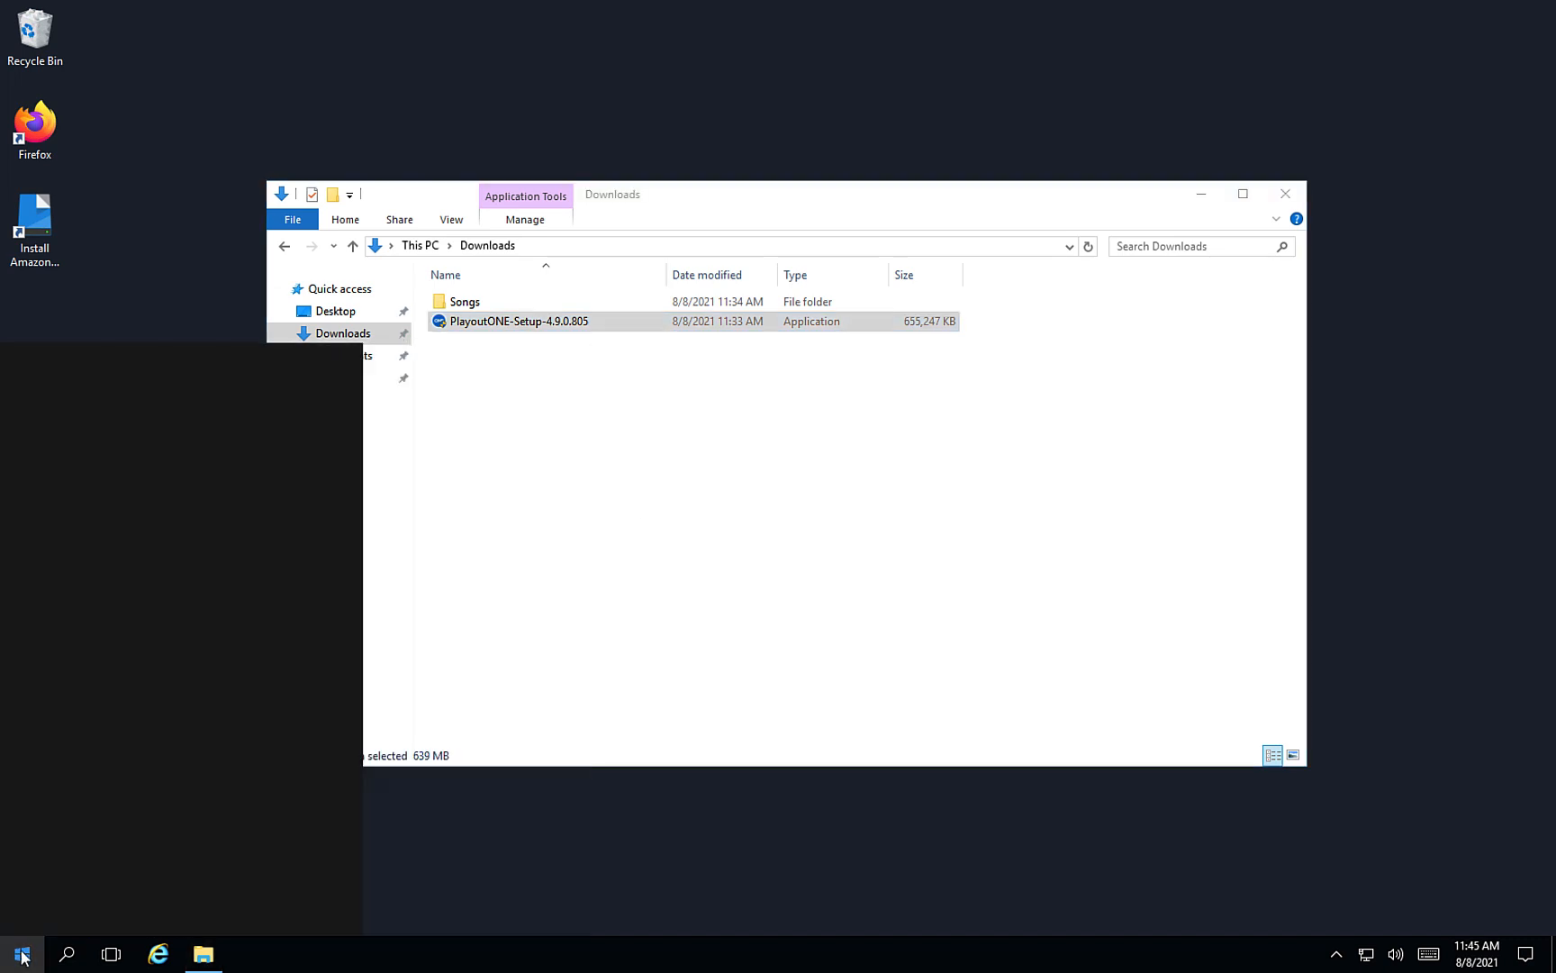
type("updates")
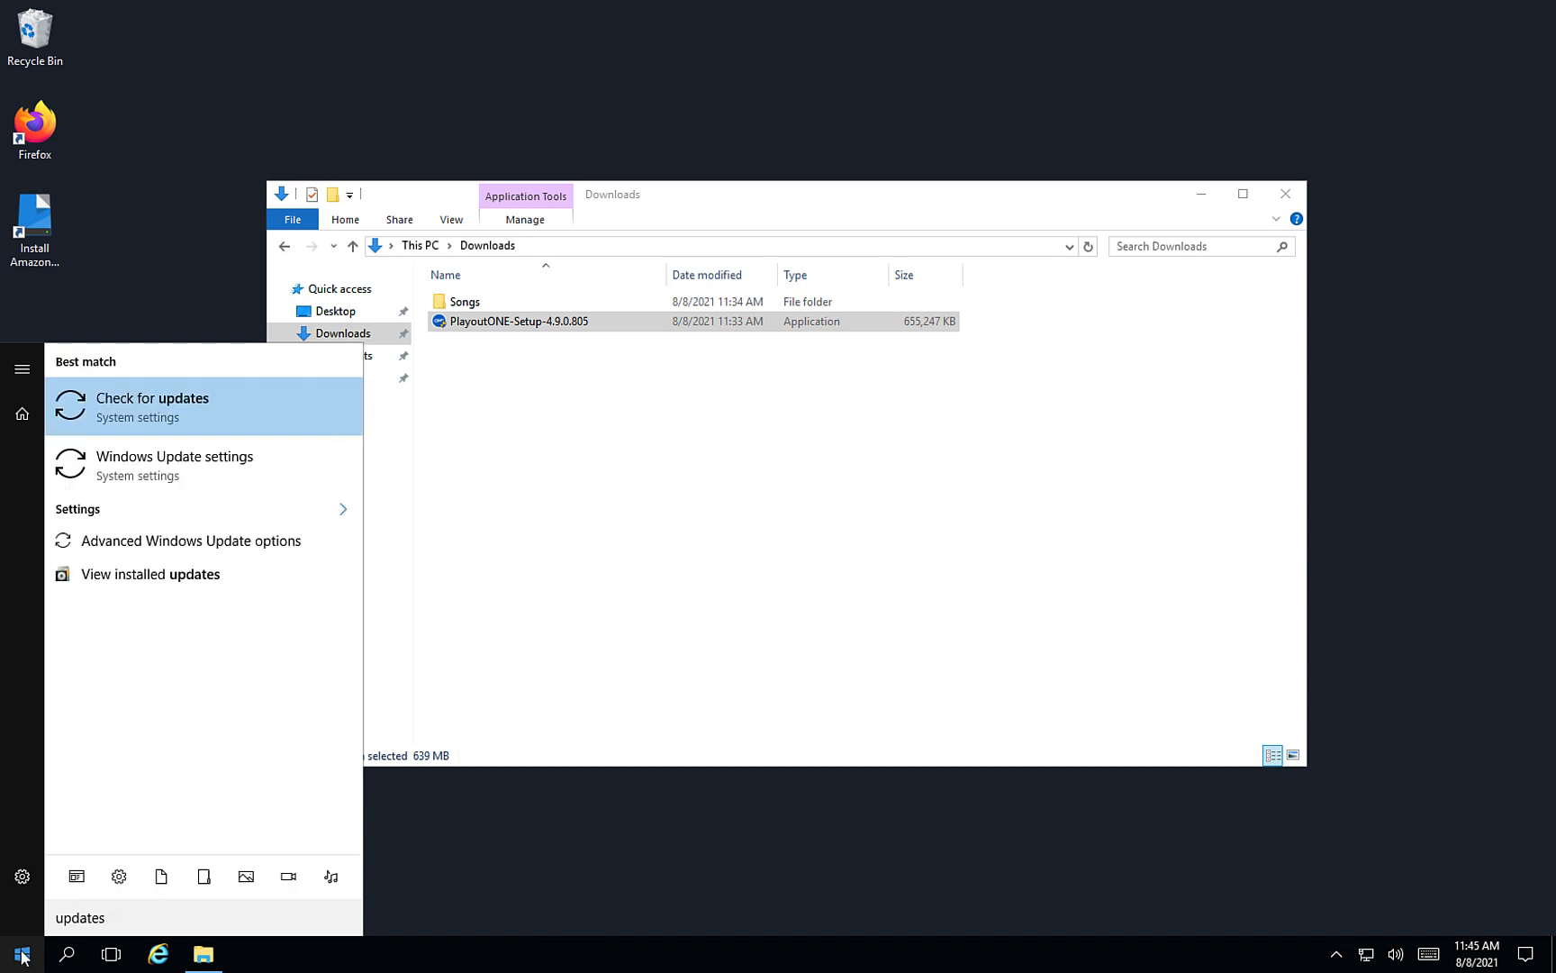
left_click(209, 421)
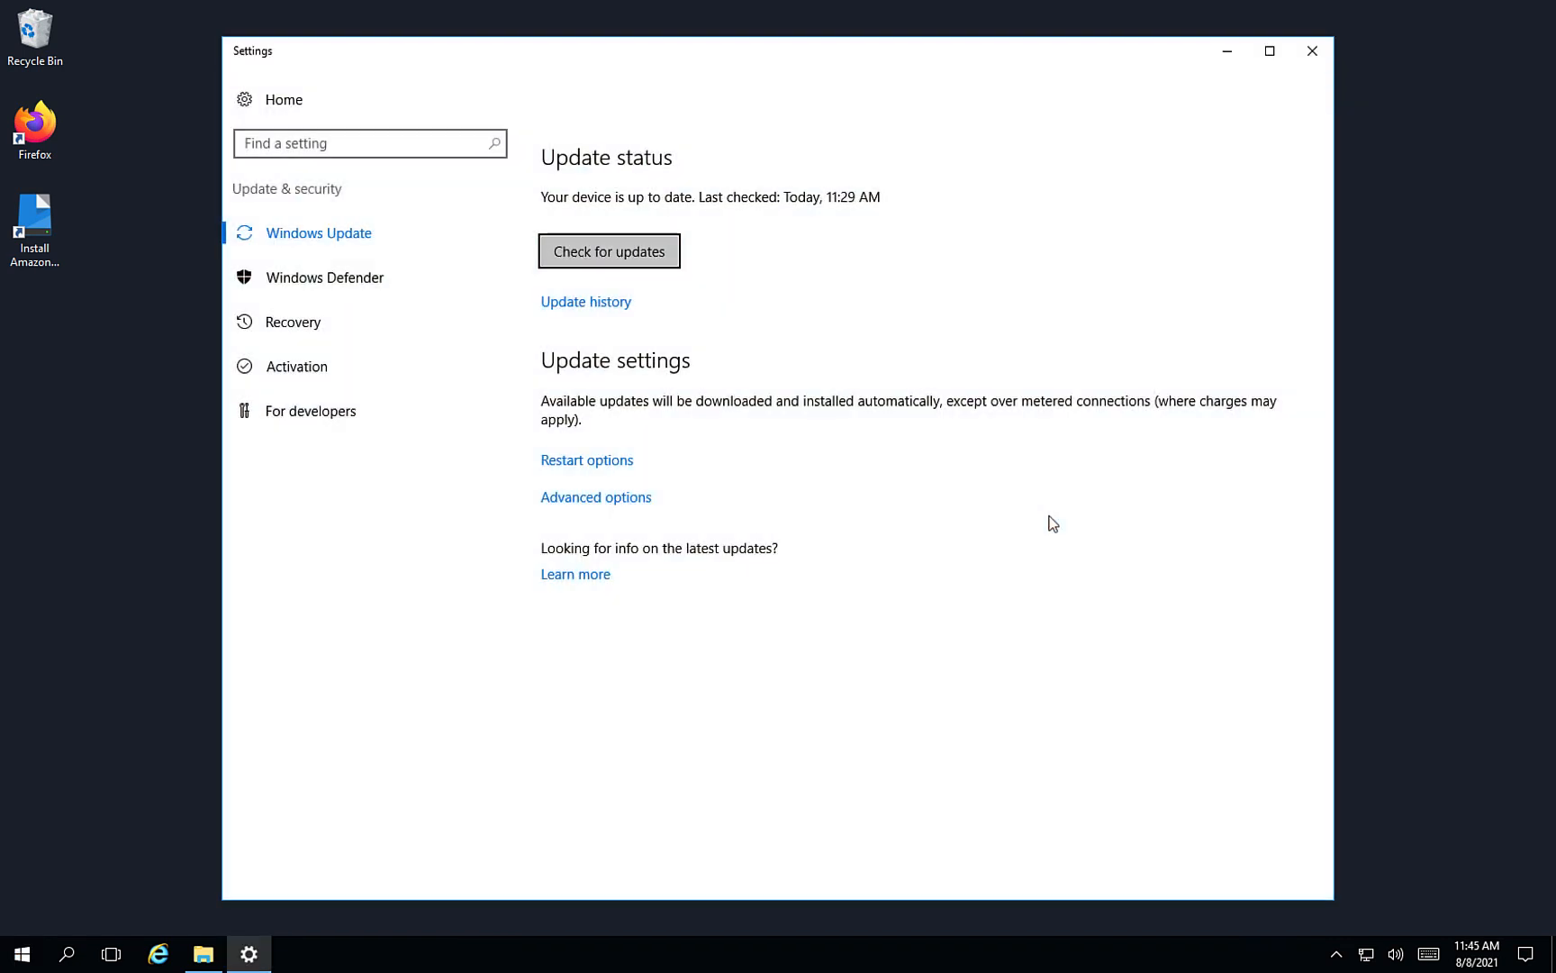
left_click(639, 251)
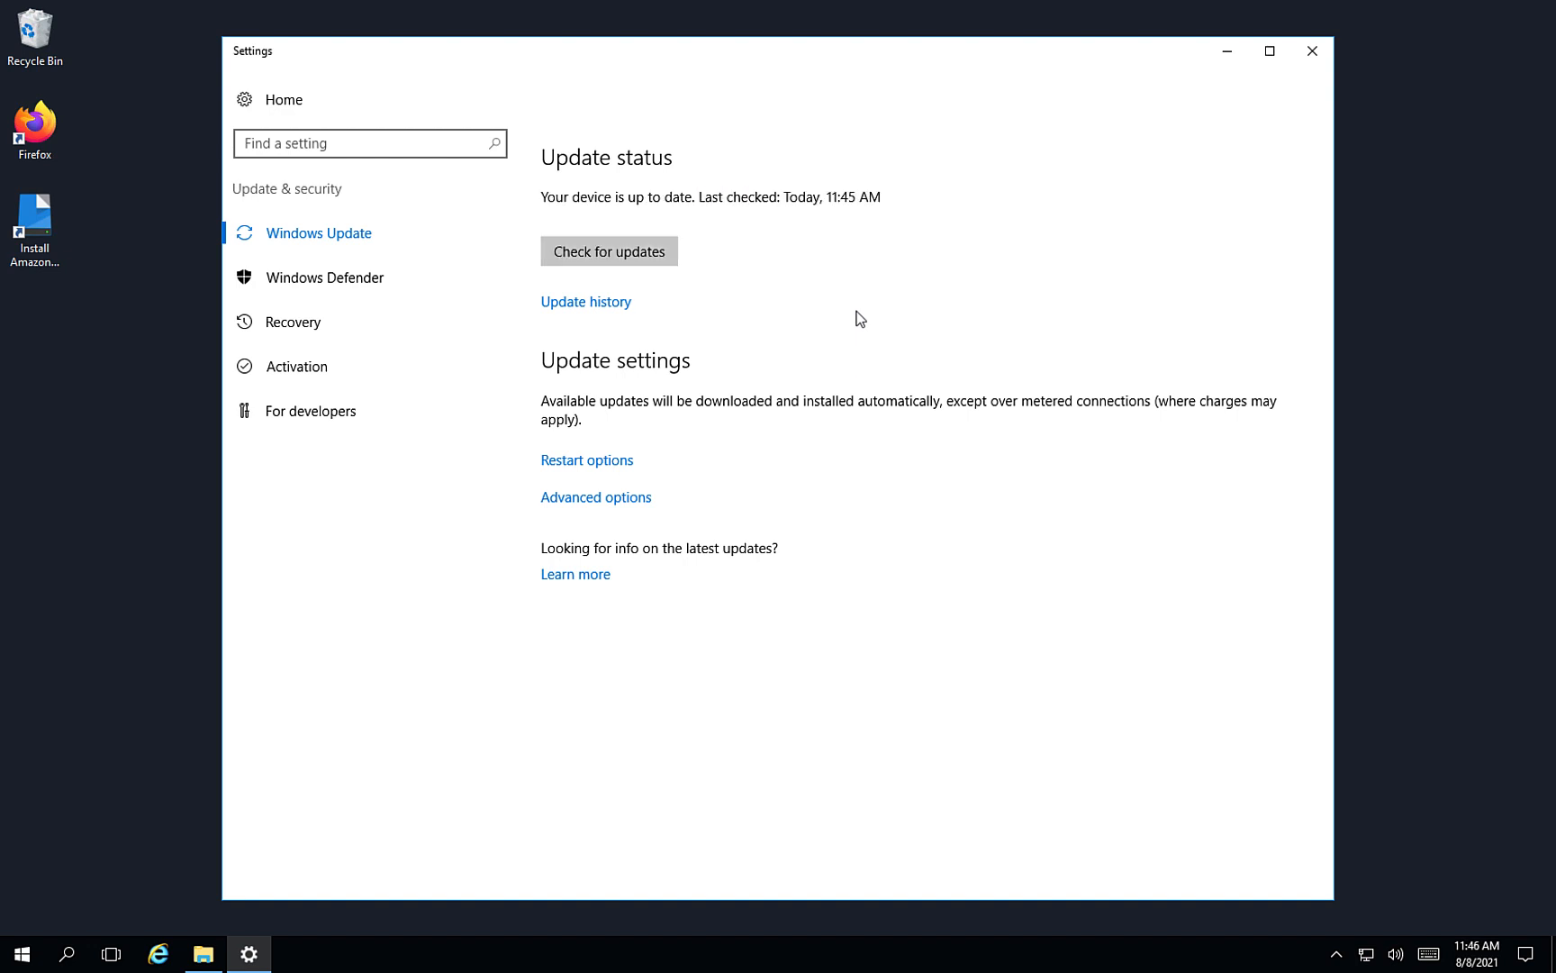
left_click(1227, 51)
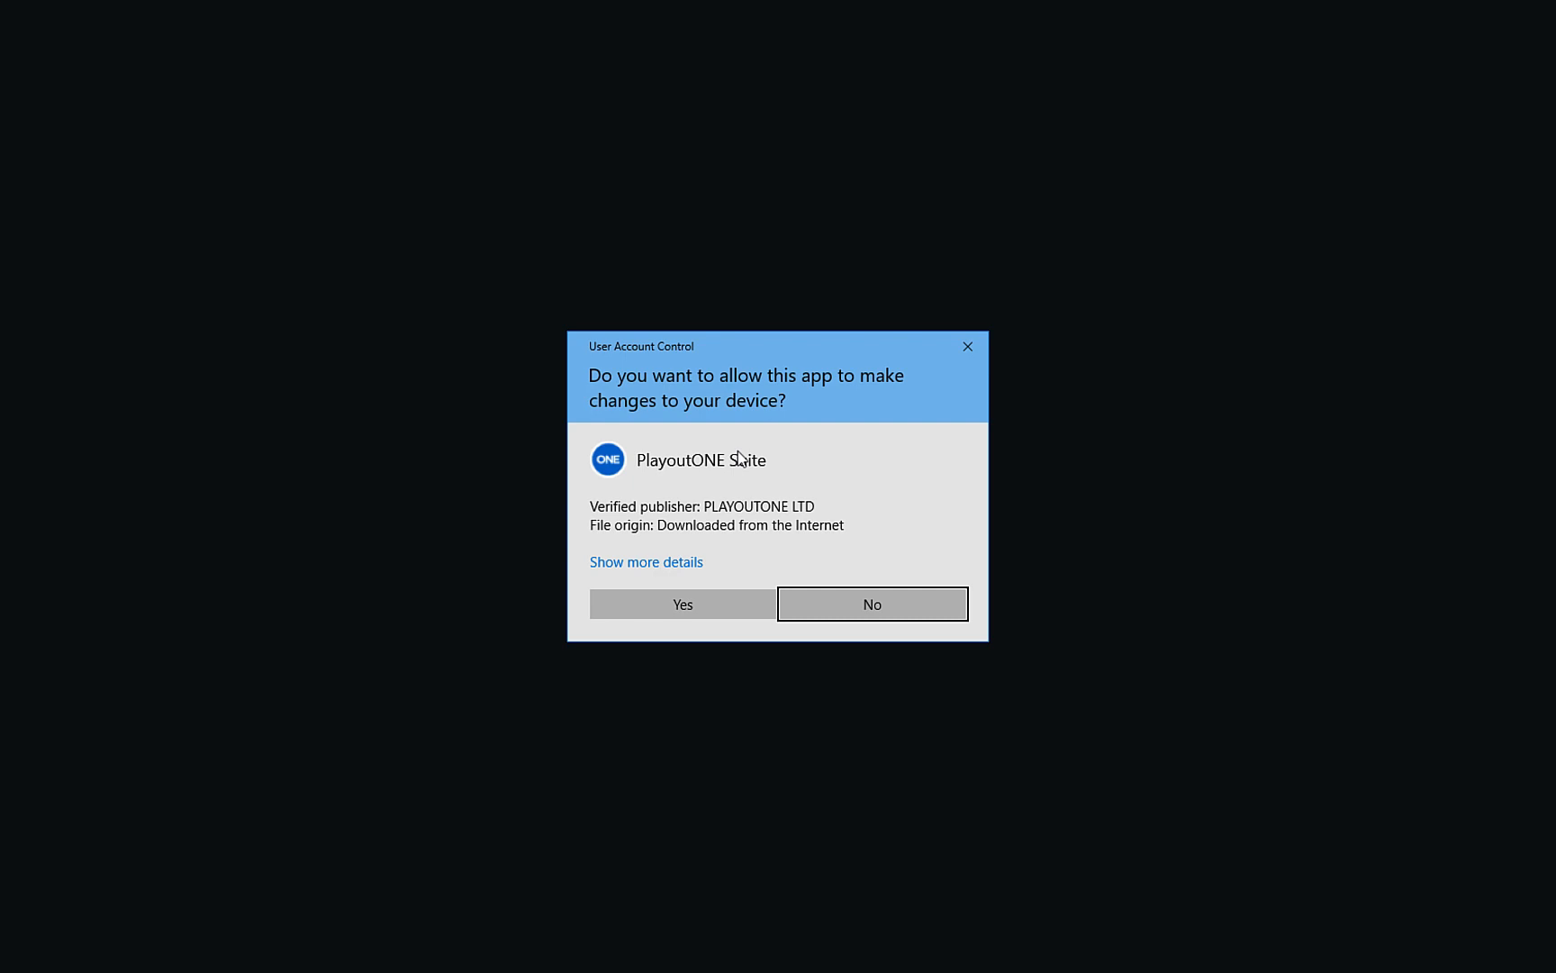
Step: Allow the PlayoutONE Suite installer to make changes and start installing the preselected prerequisites
left_click(667, 615)
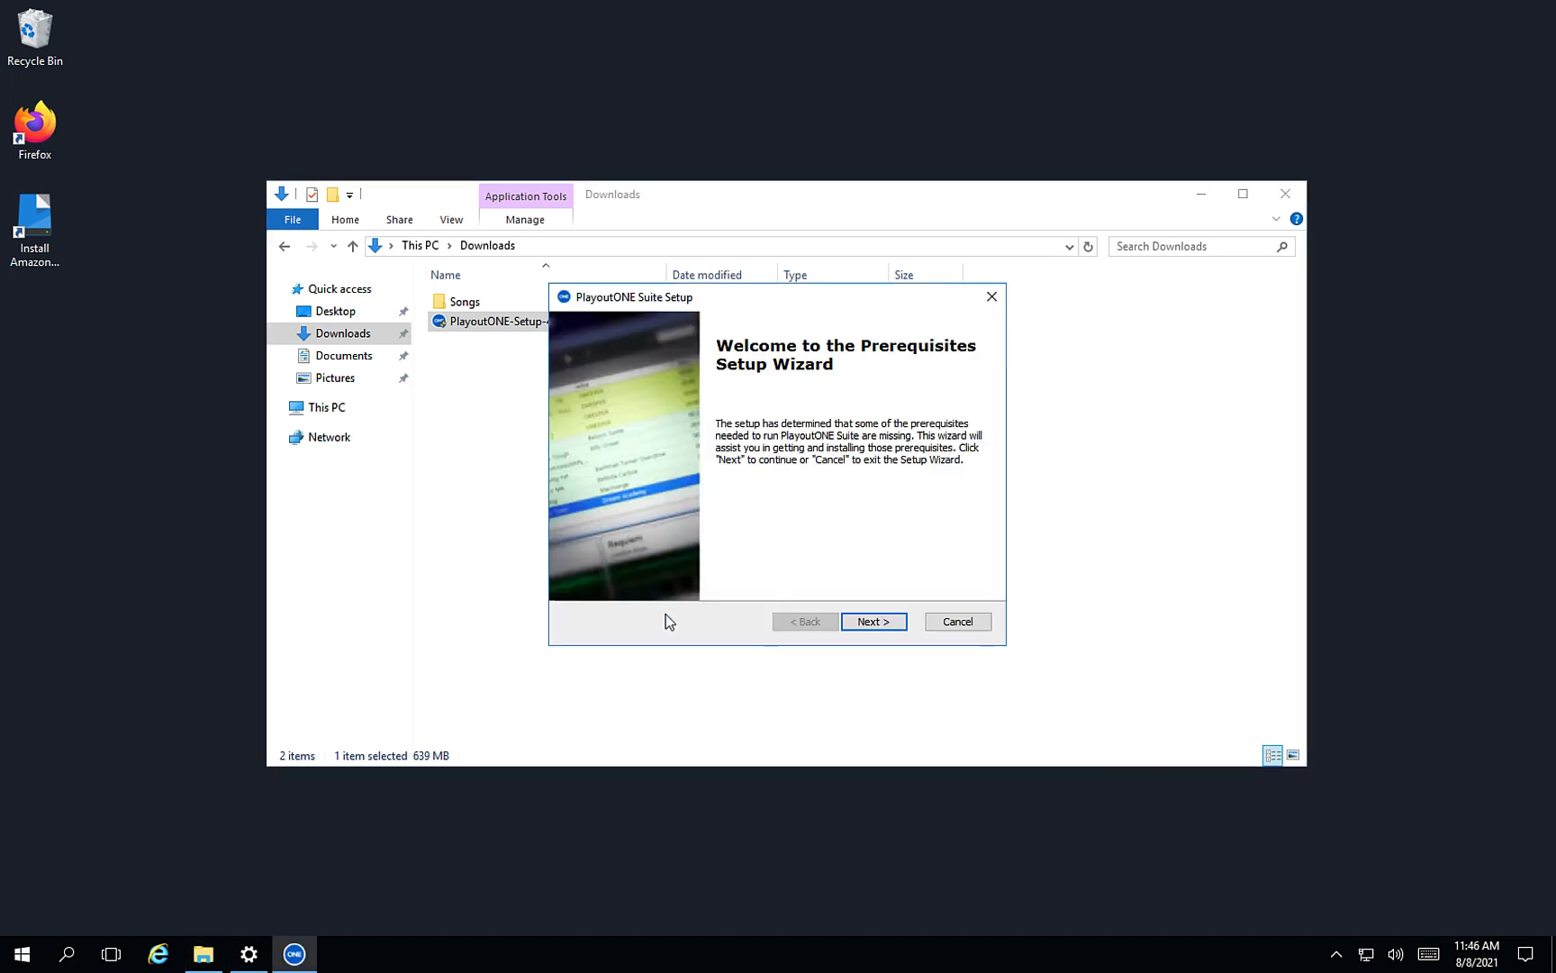
left_click(867, 628)
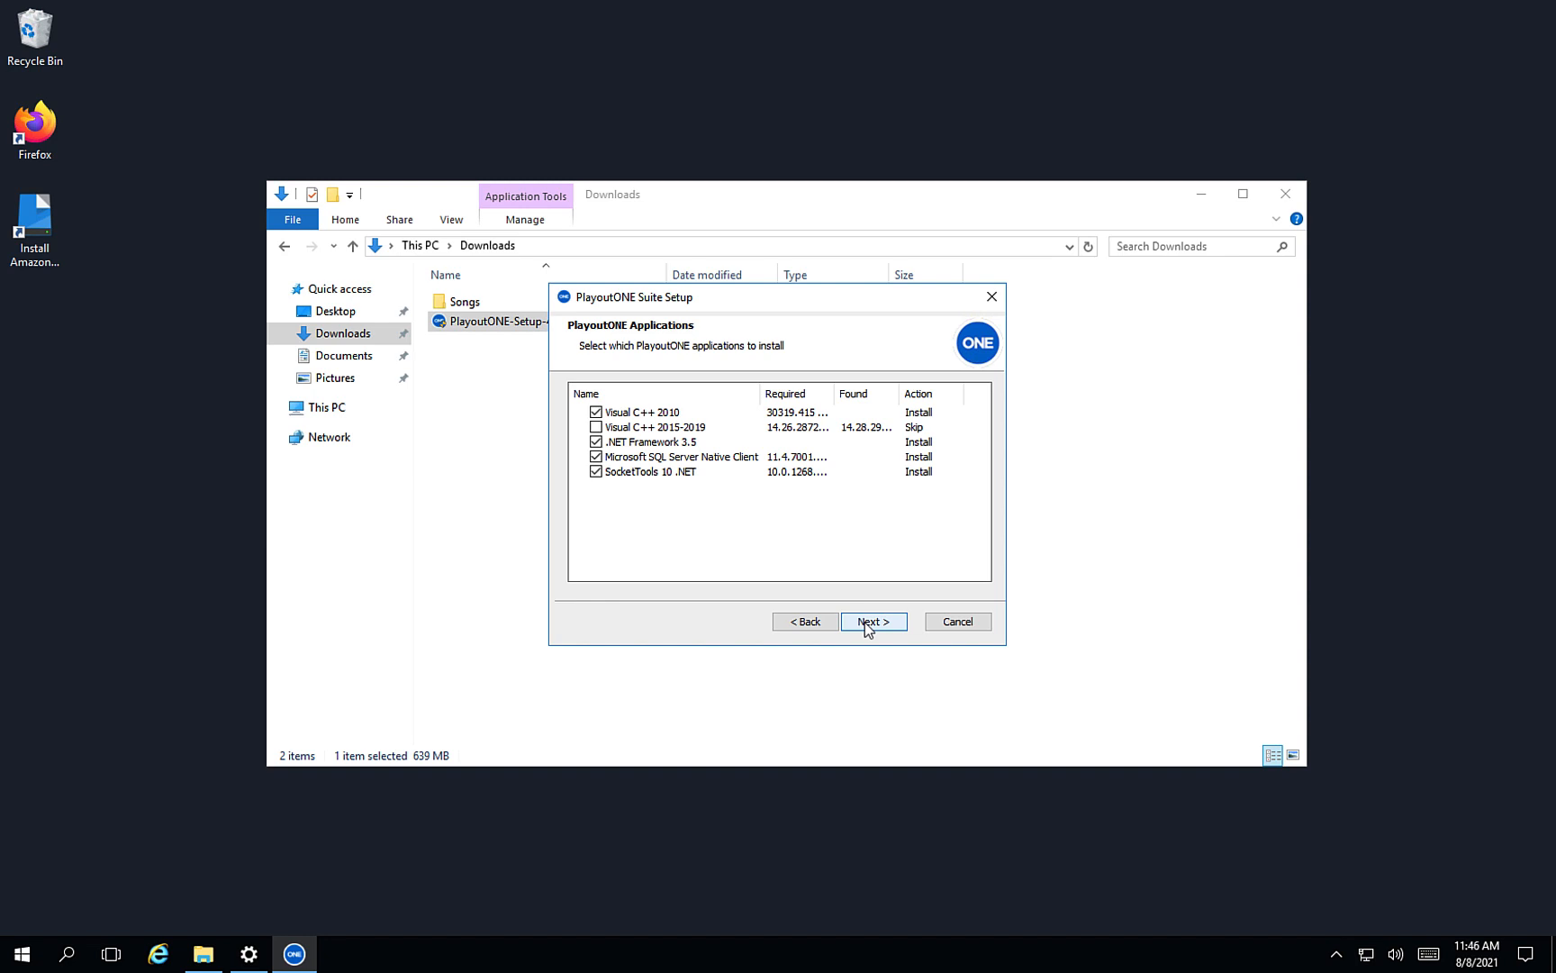
left_click(892, 625)
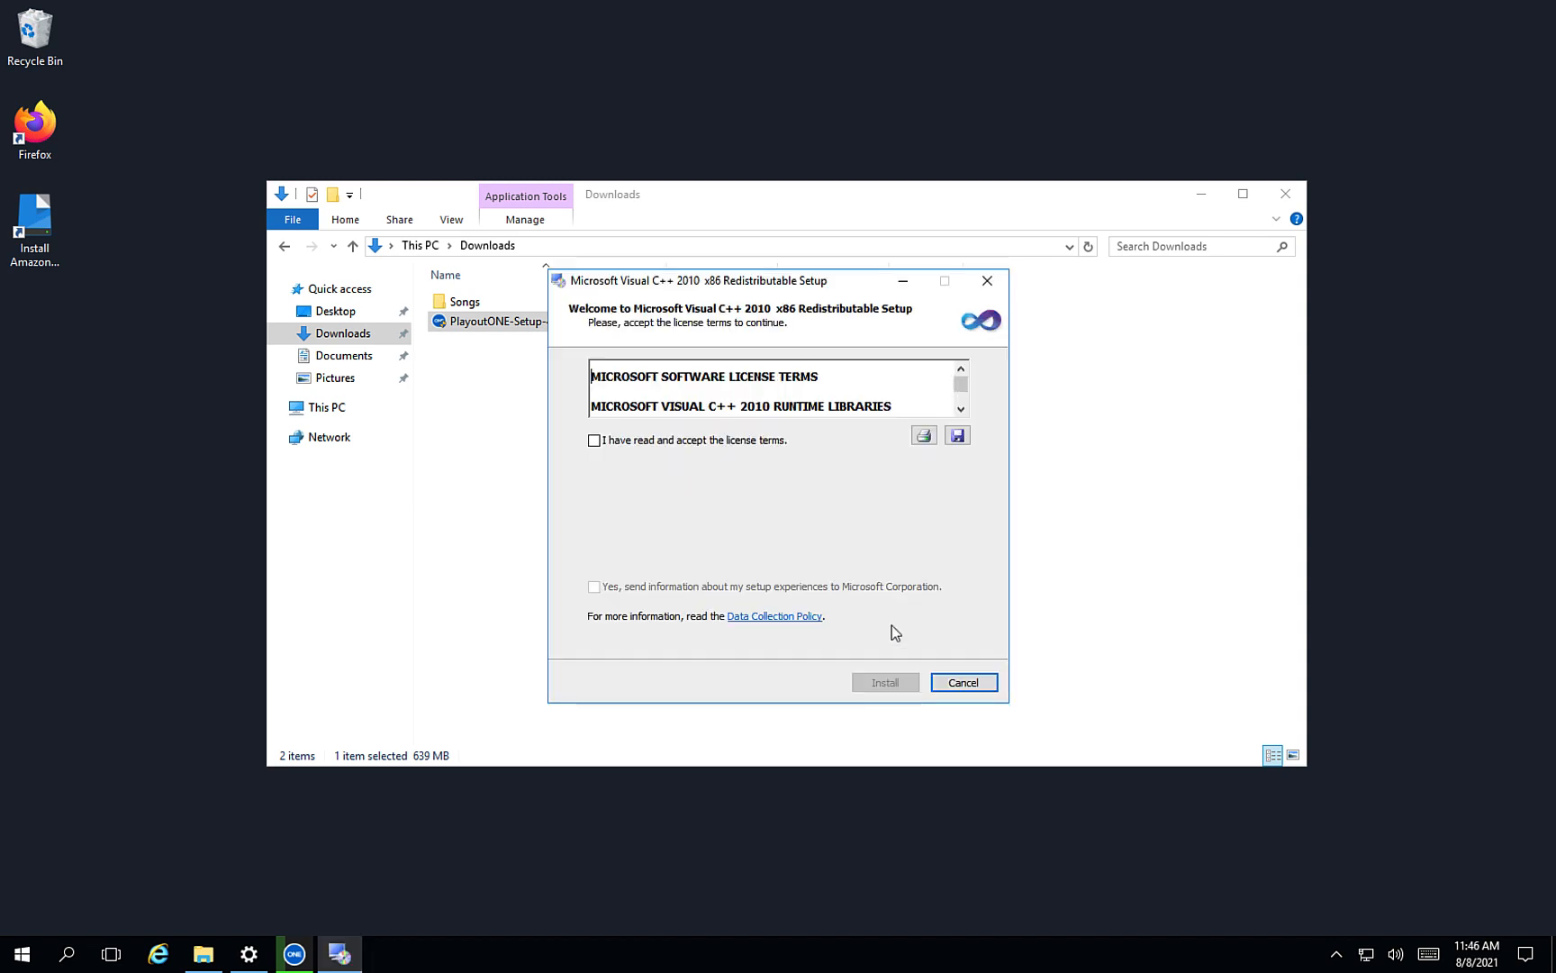
Step: Accept the license and install the Visual C++ 2010 x86 Redistributable, then dismiss the .NET Framework 3.5 feature dialog
left_click(699, 445)
left_click(895, 686)
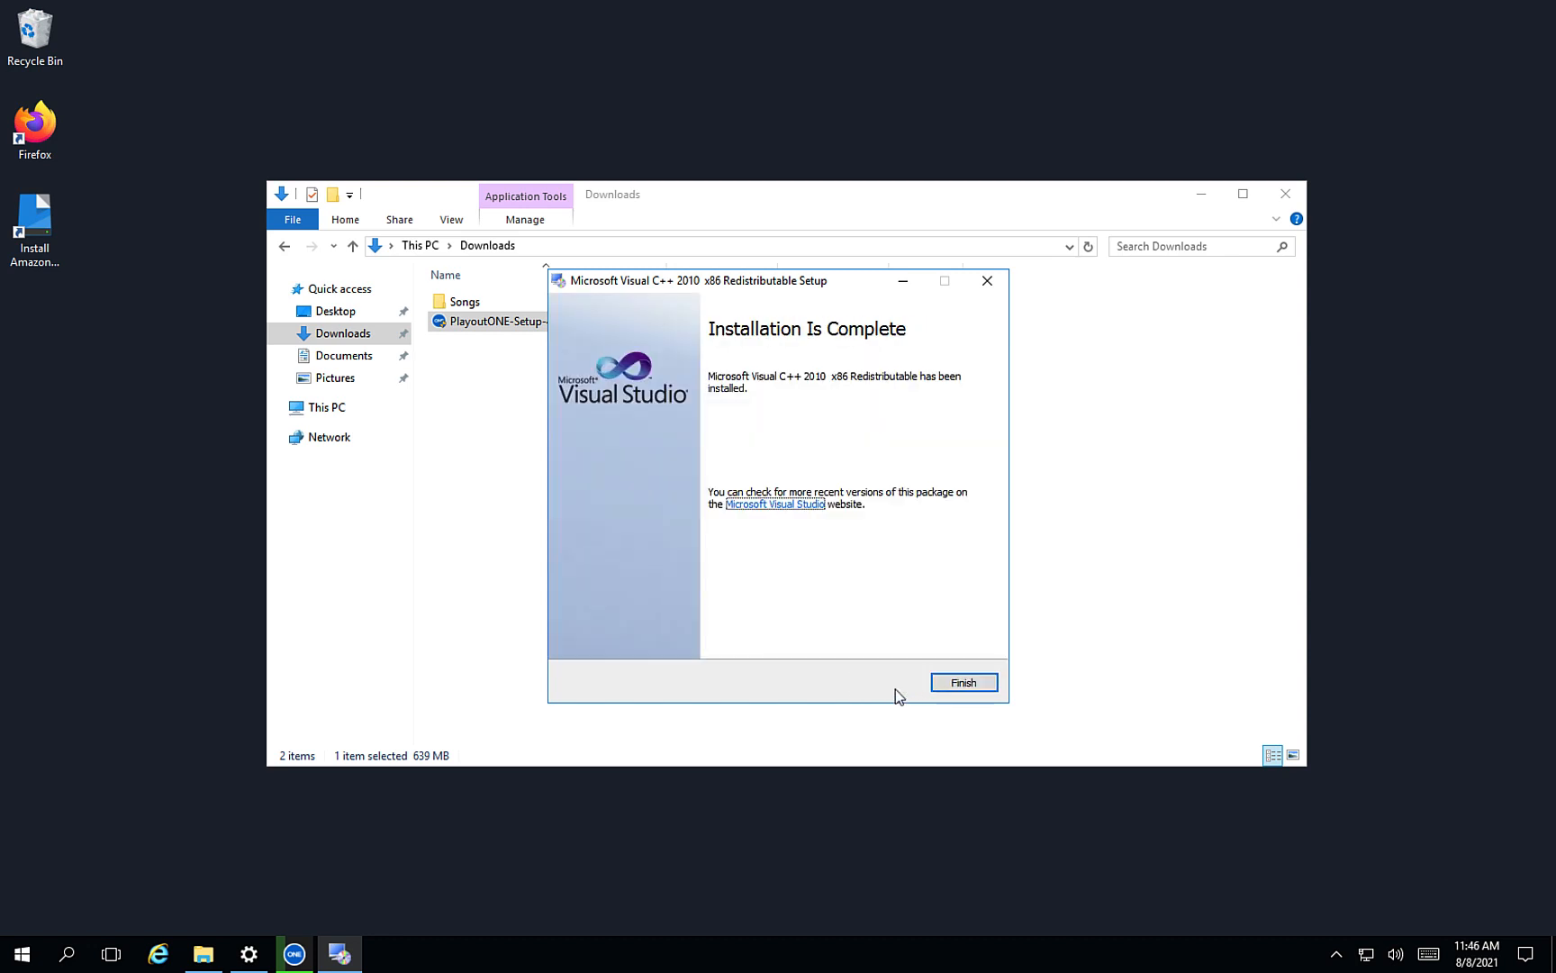
left_click(953, 688)
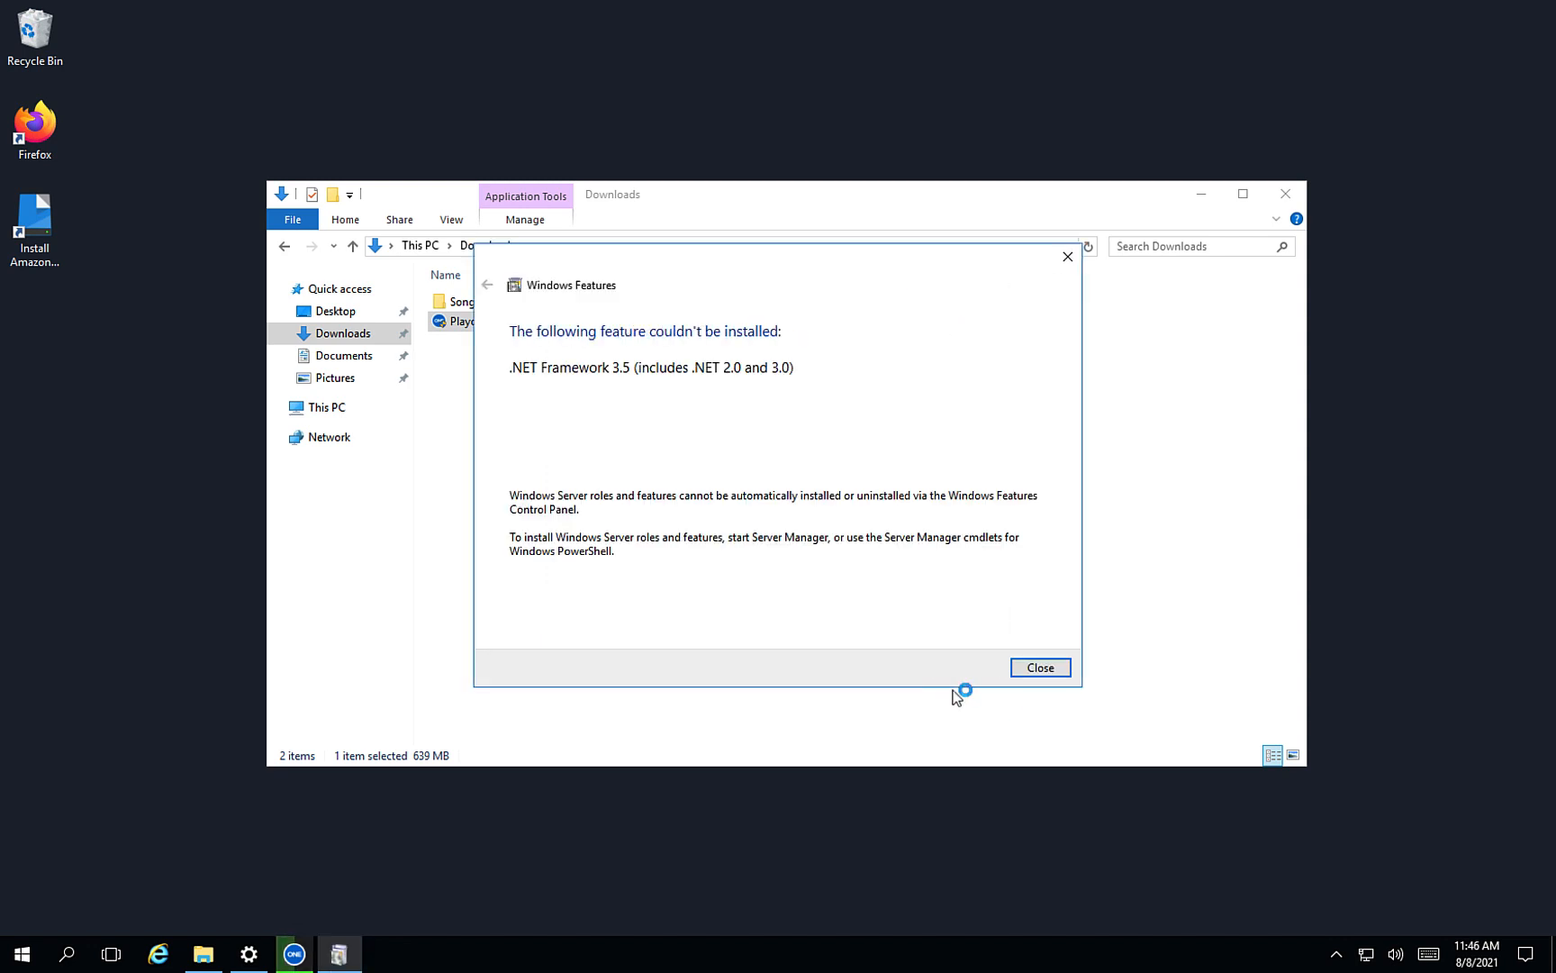
left_click(1065, 673)
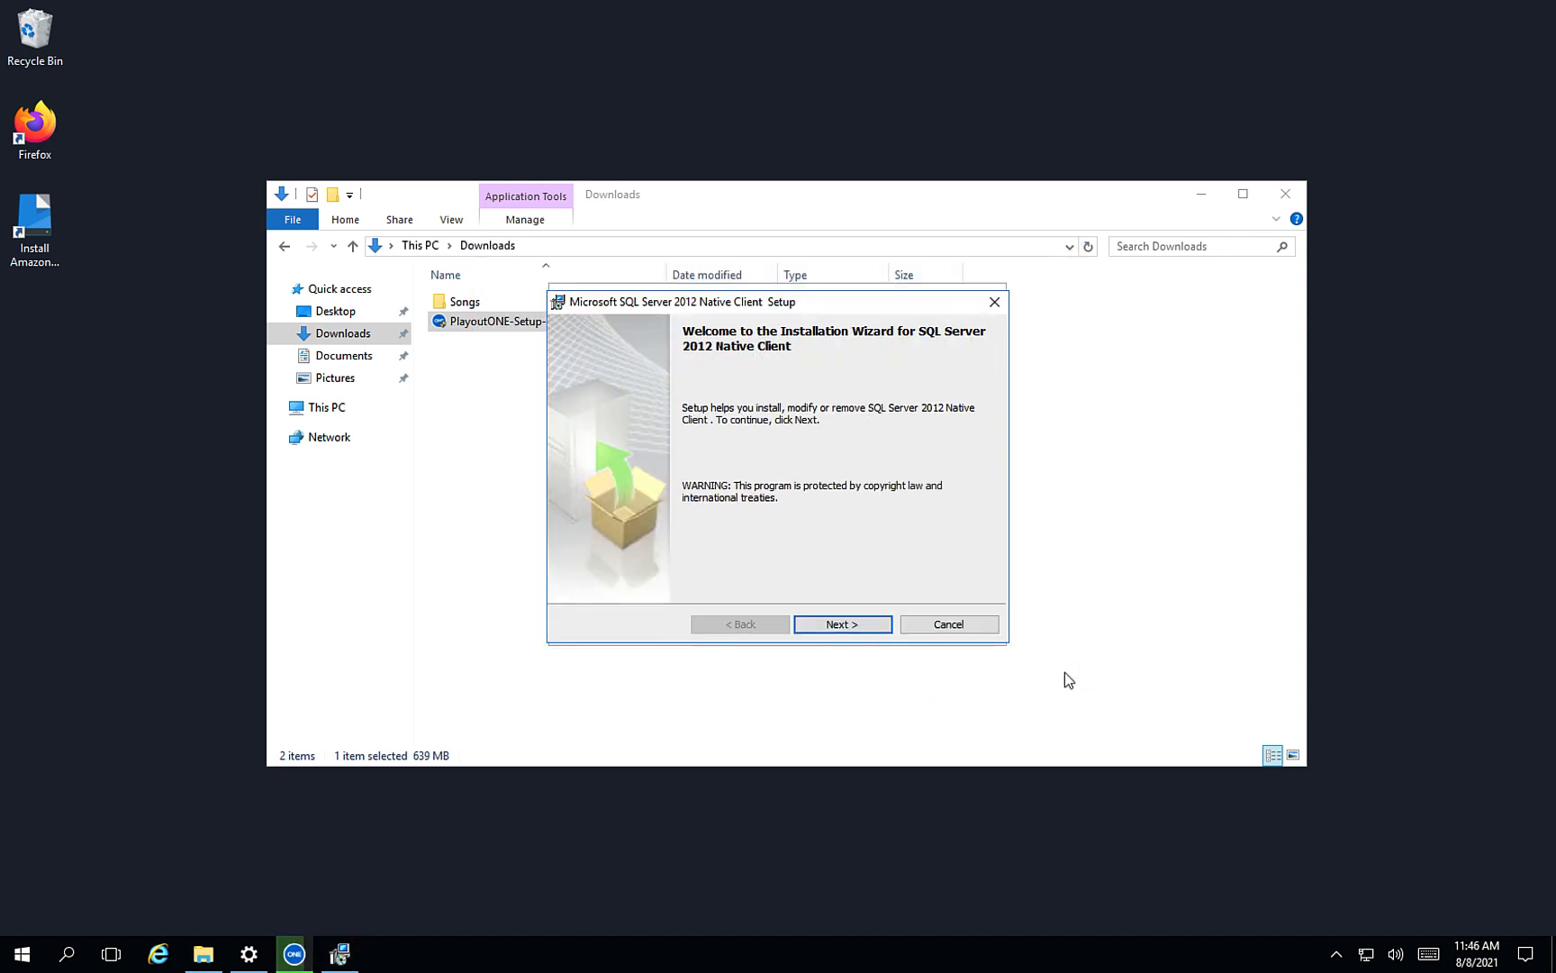
Step: Accept the license terms and install SQL Server 2012 Native Client with the default feature selection
left_click(885, 630)
left_click(684, 557)
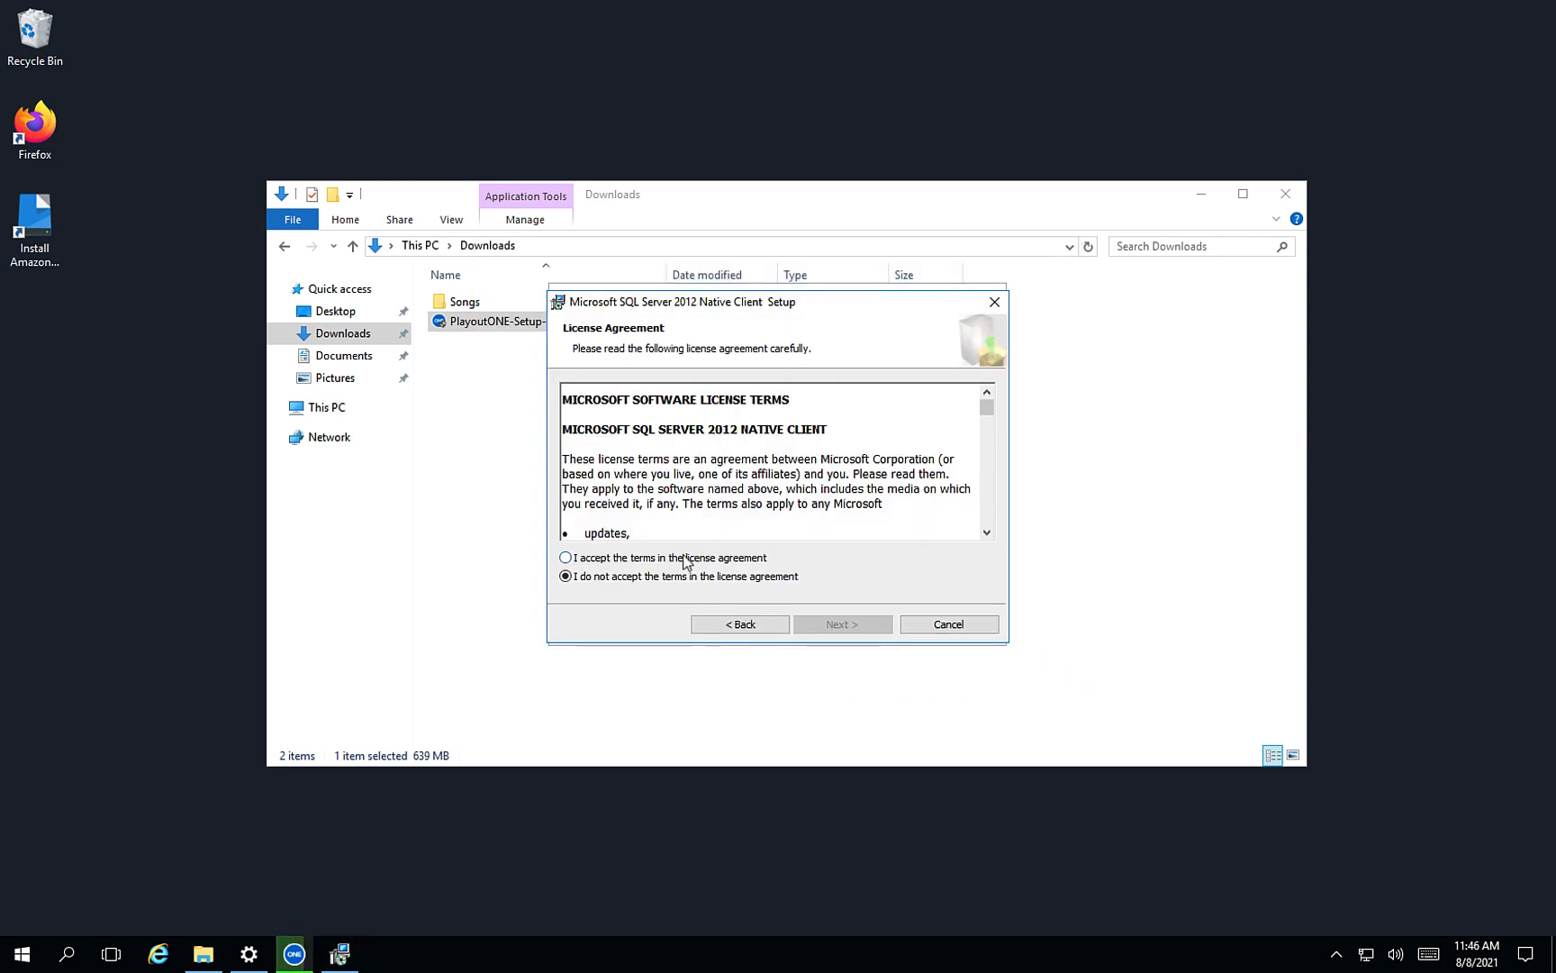
left_click(848, 633)
left_click(852, 627)
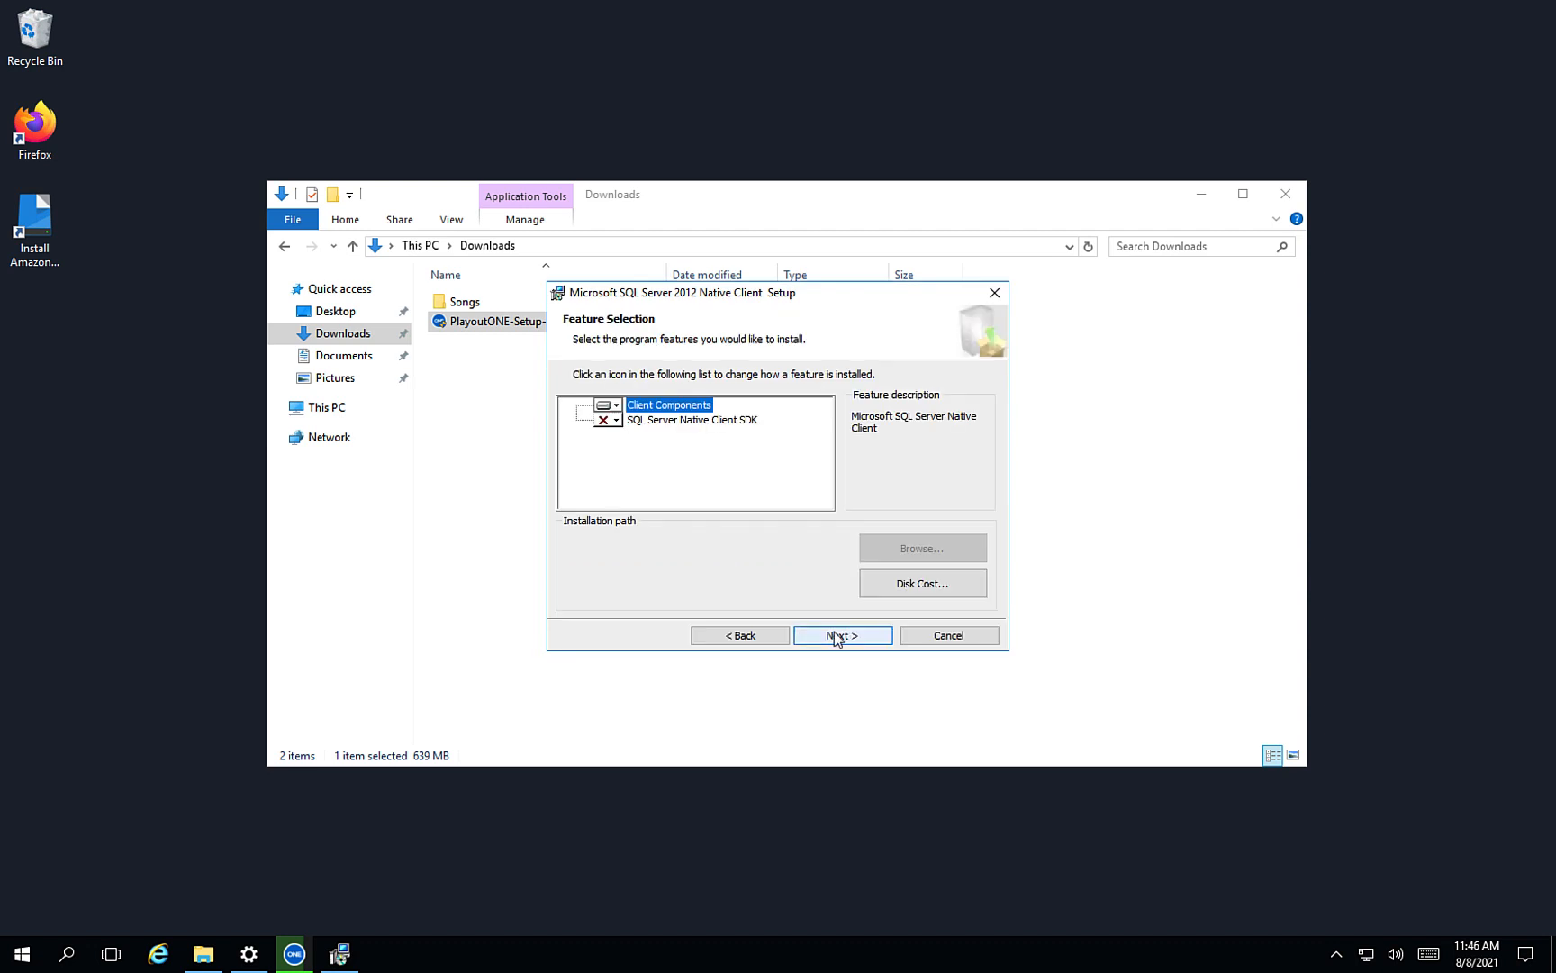
left_click(834, 631)
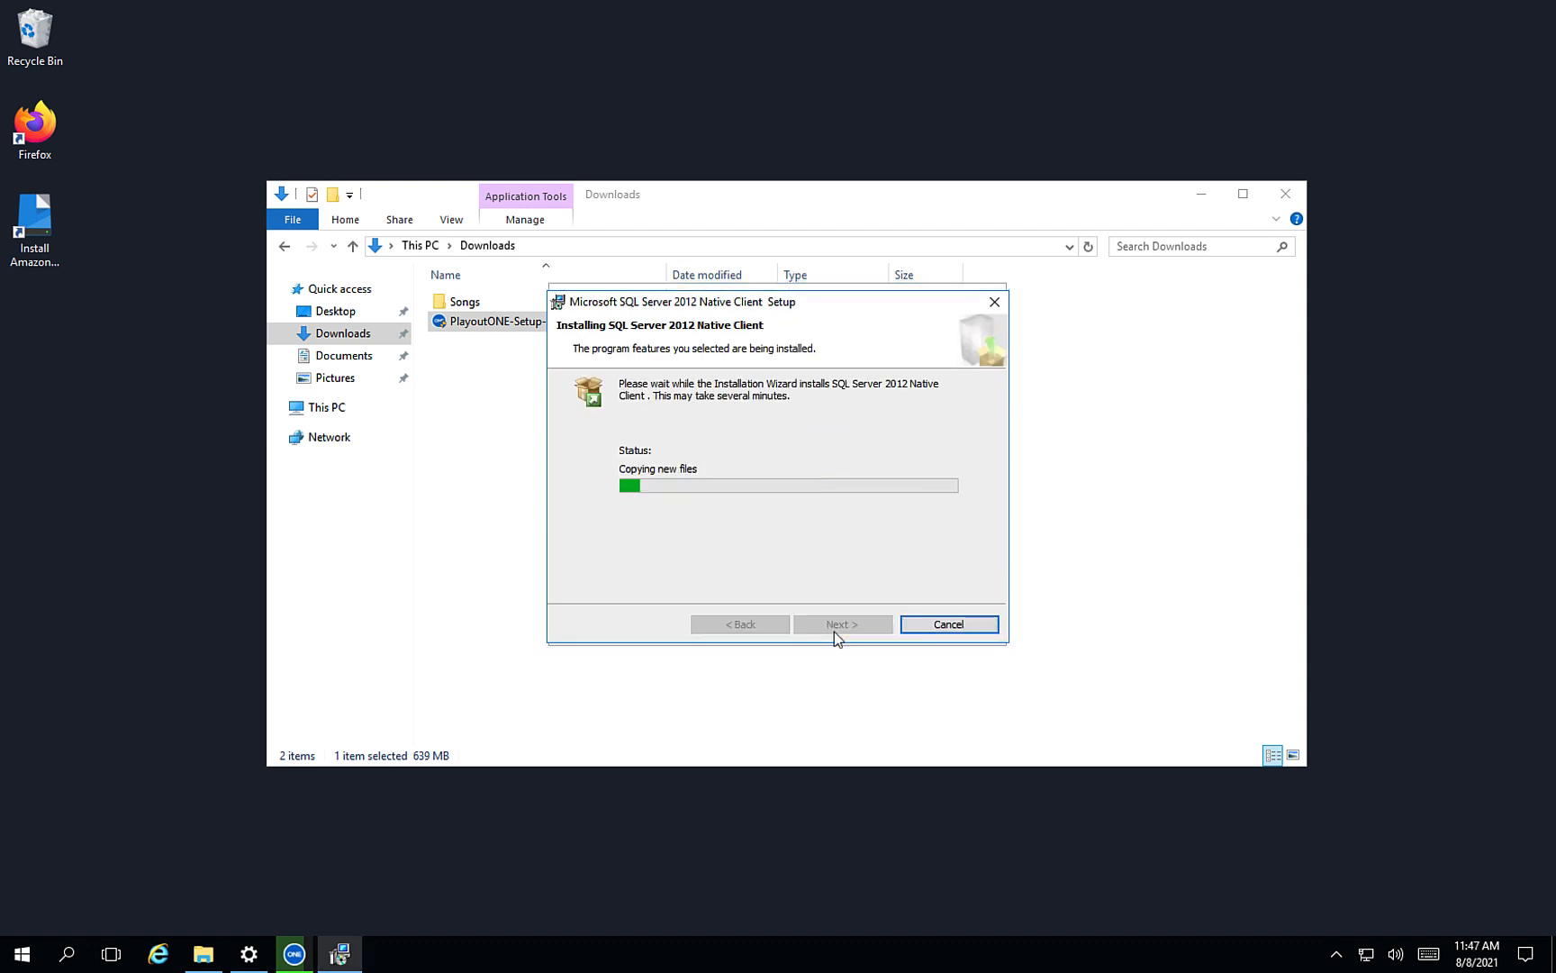
left_click(835, 632)
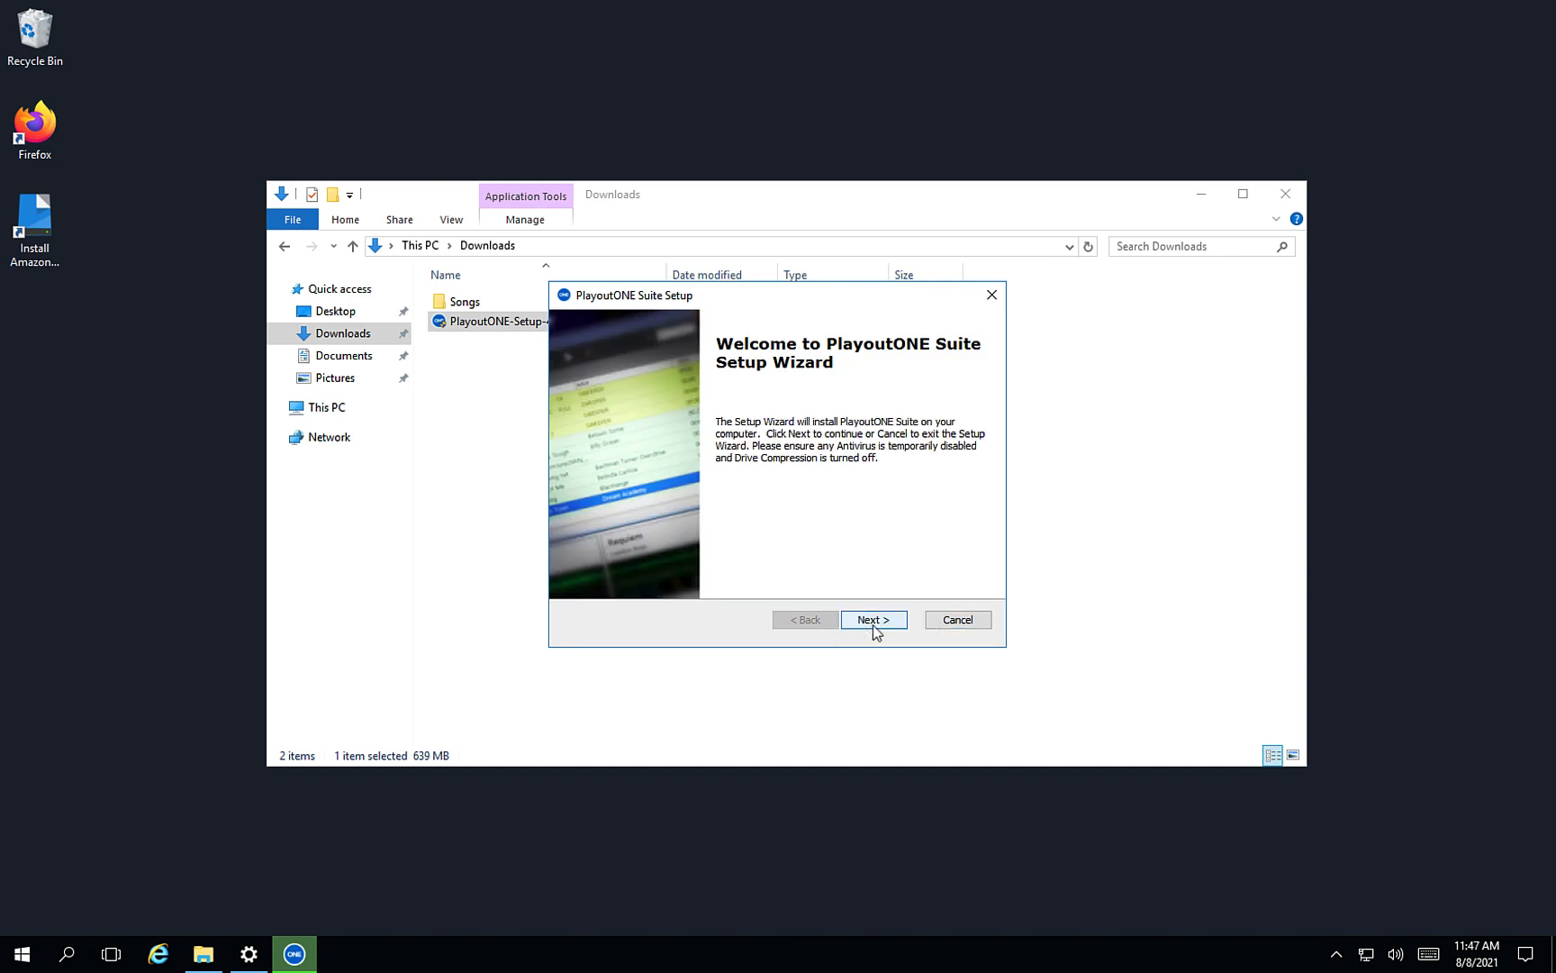
Step: Accept the PlayoutONE Suite license agreement and continue the setup with Standard Edition
left_click(872, 622)
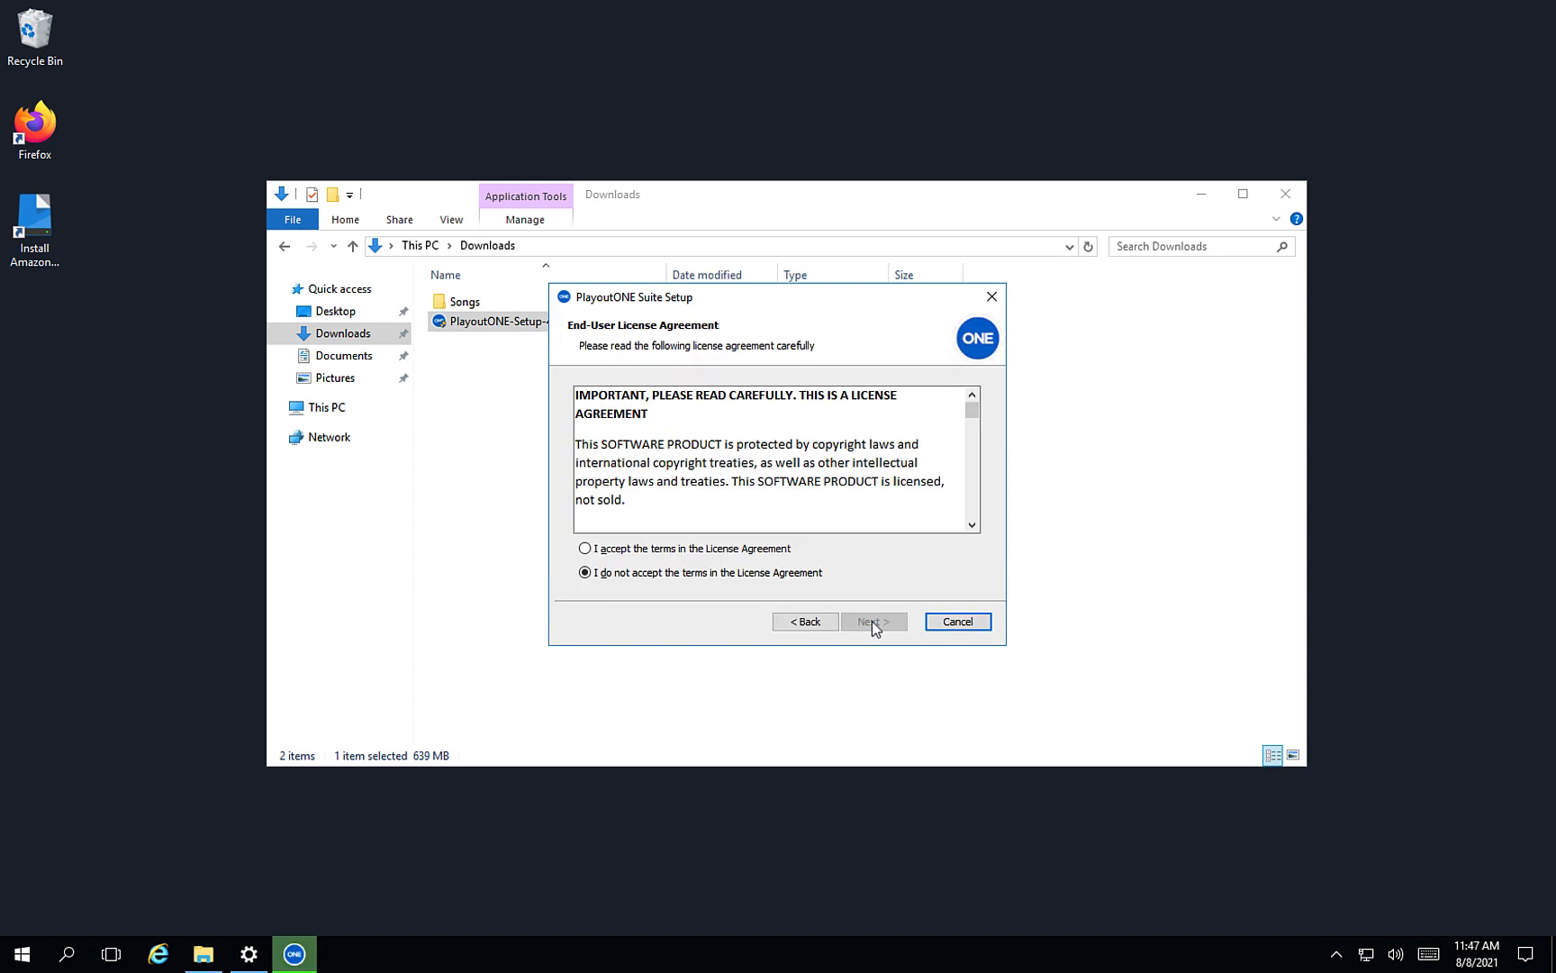
left_click(768, 549)
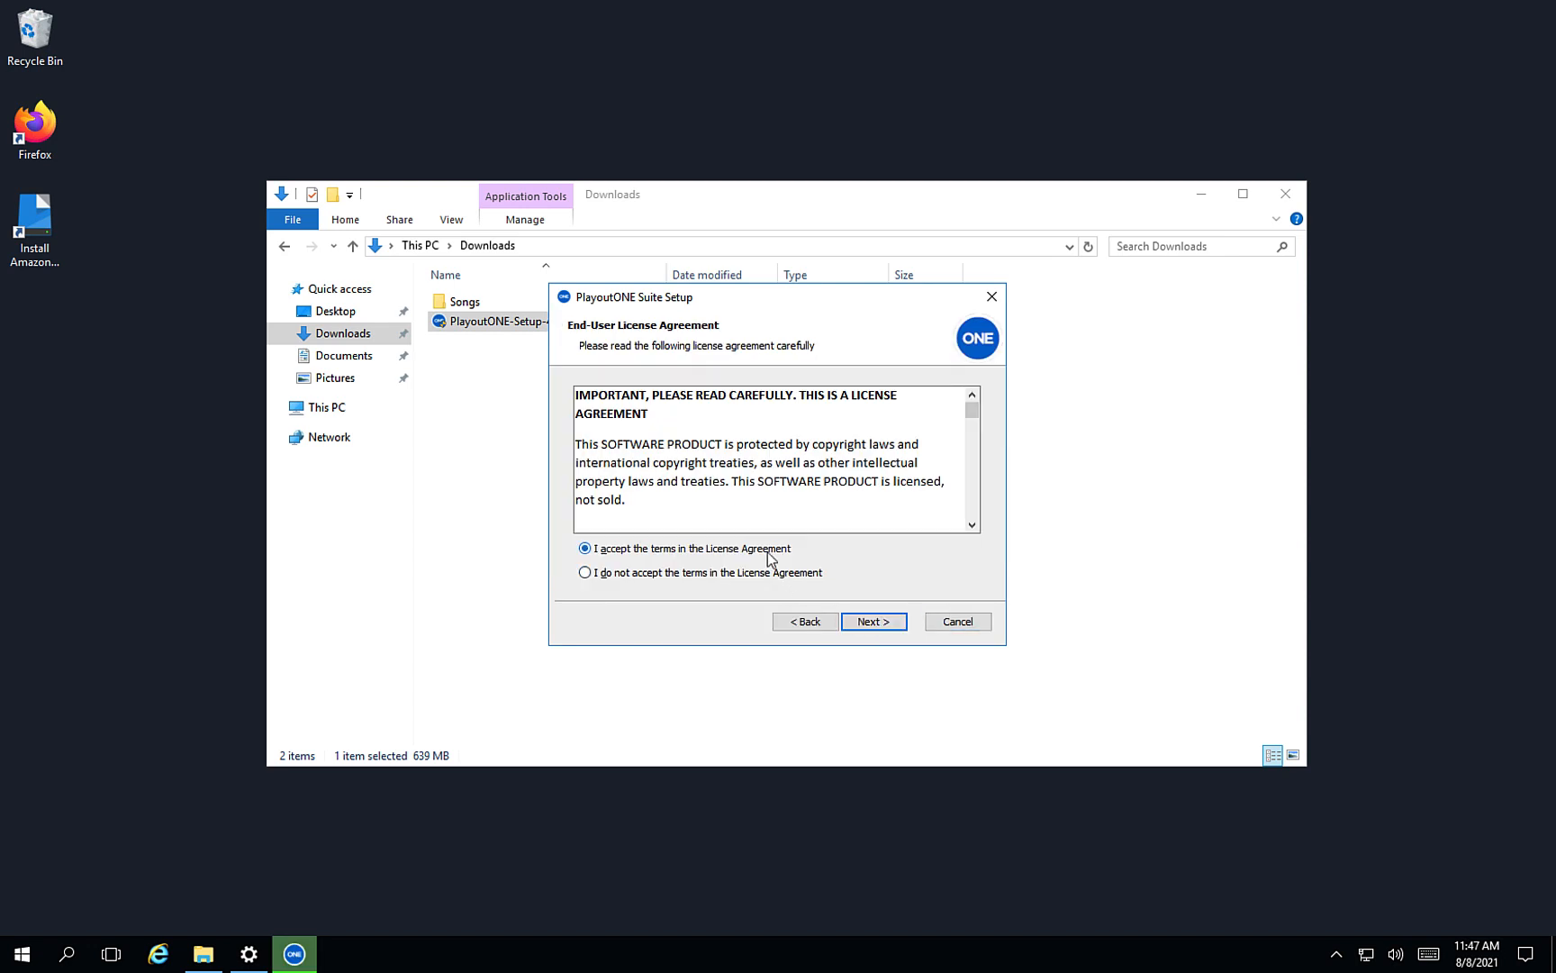
left_click(865, 624)
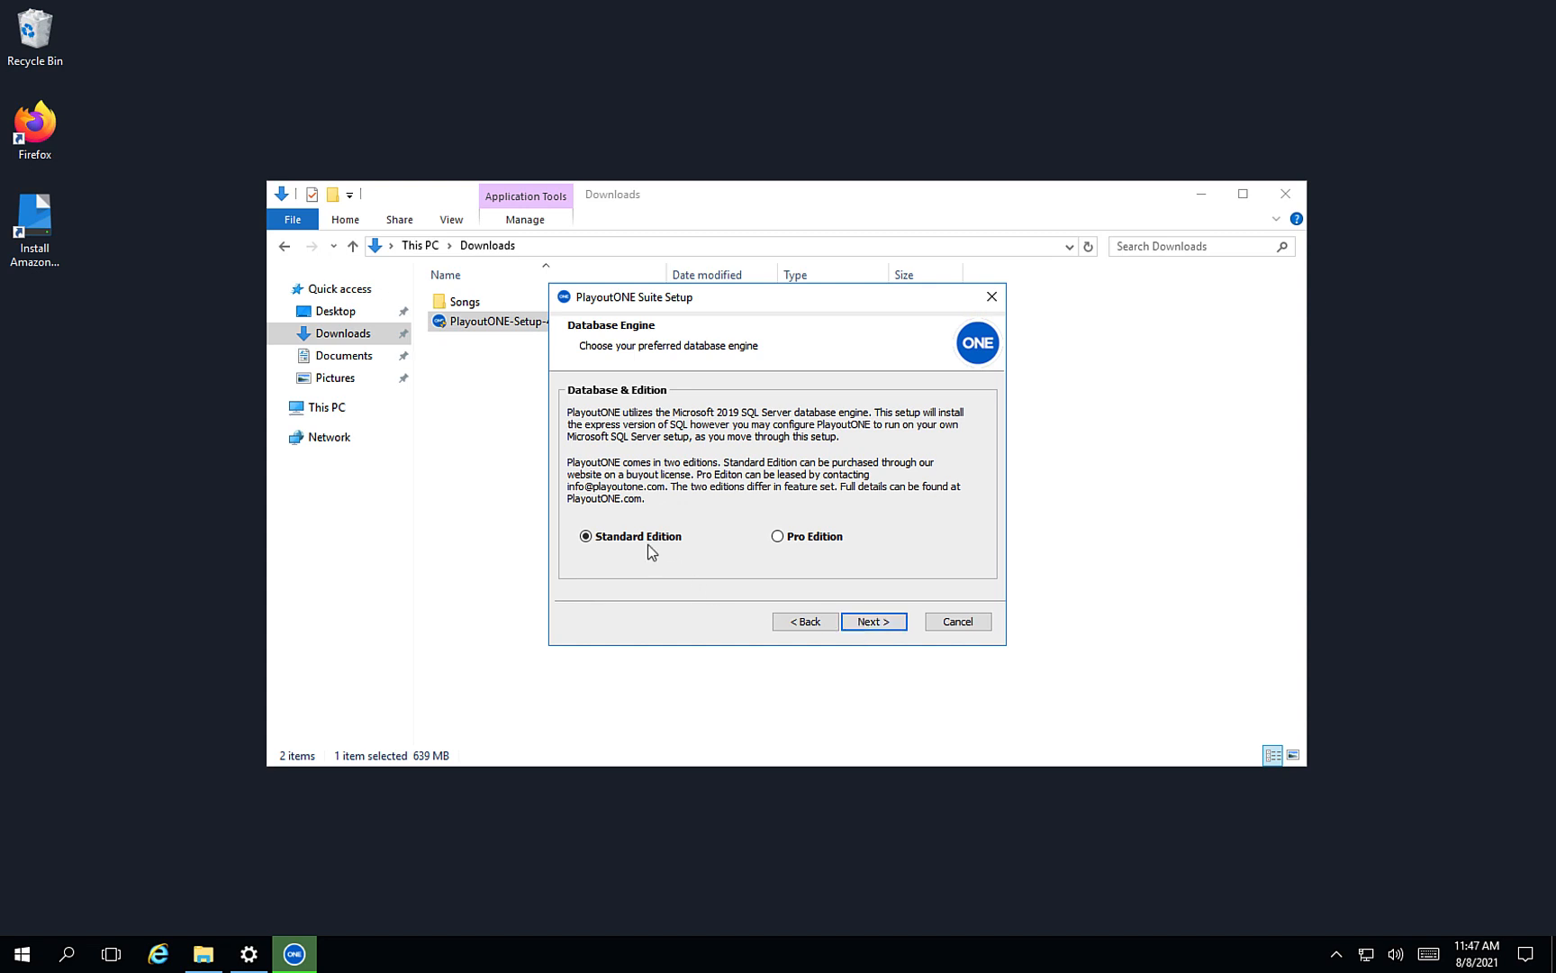
left_click(860, 626)
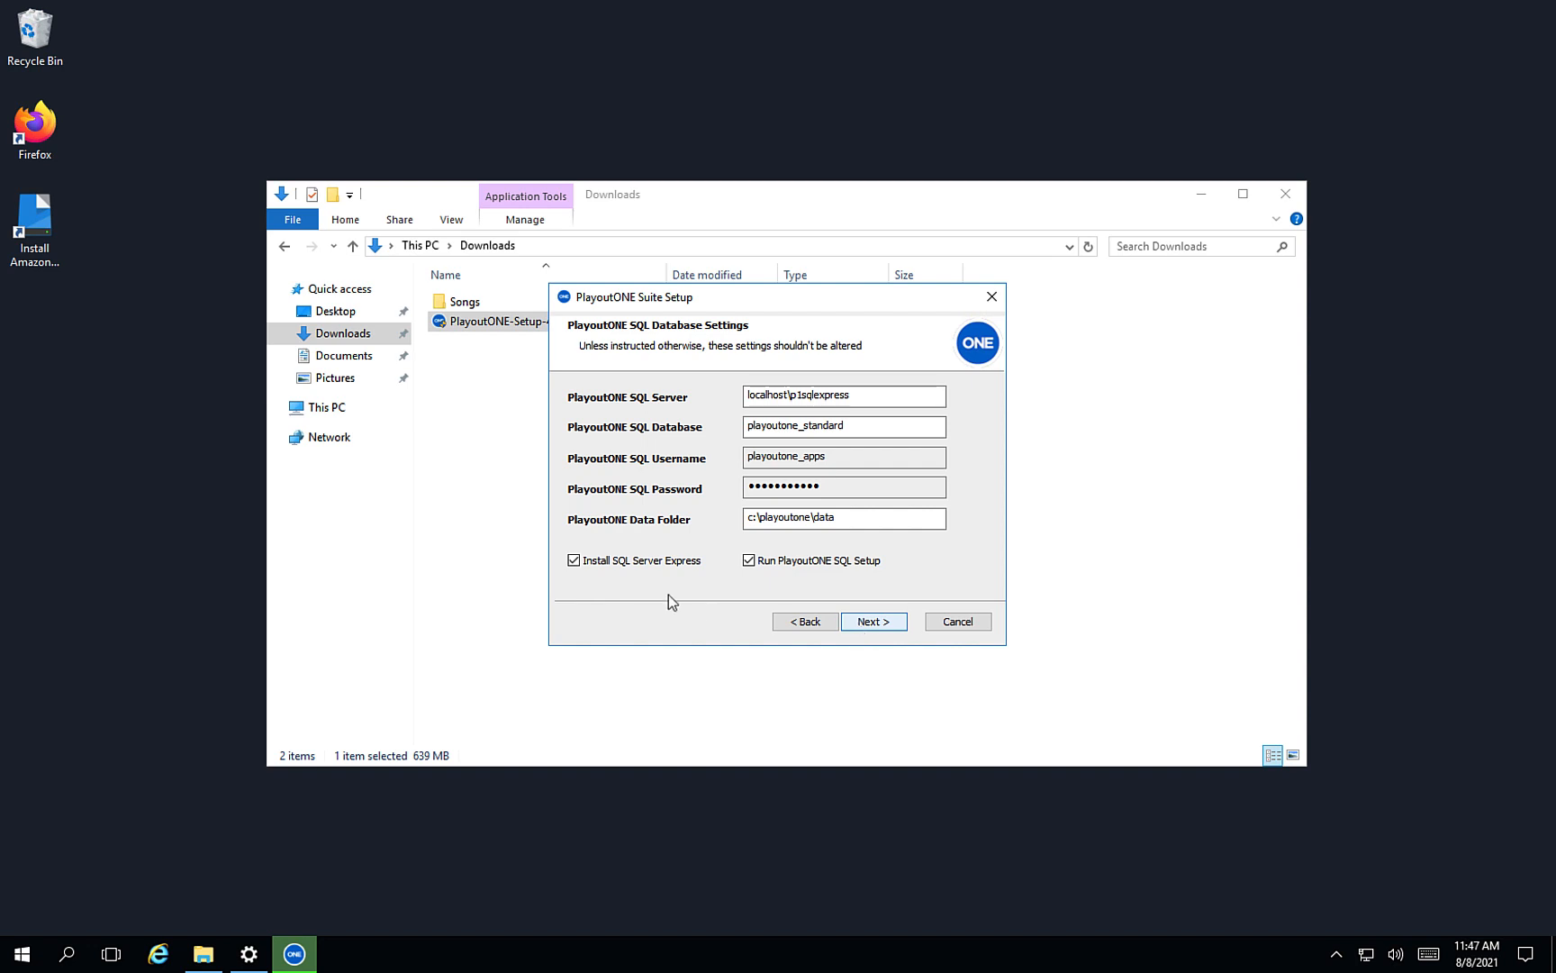
Step: Keep the default SQL database settings, add LiveStream and Monitor to the selected applications, and complete the PlayoutONE Suite installation
left_click(859, 628)
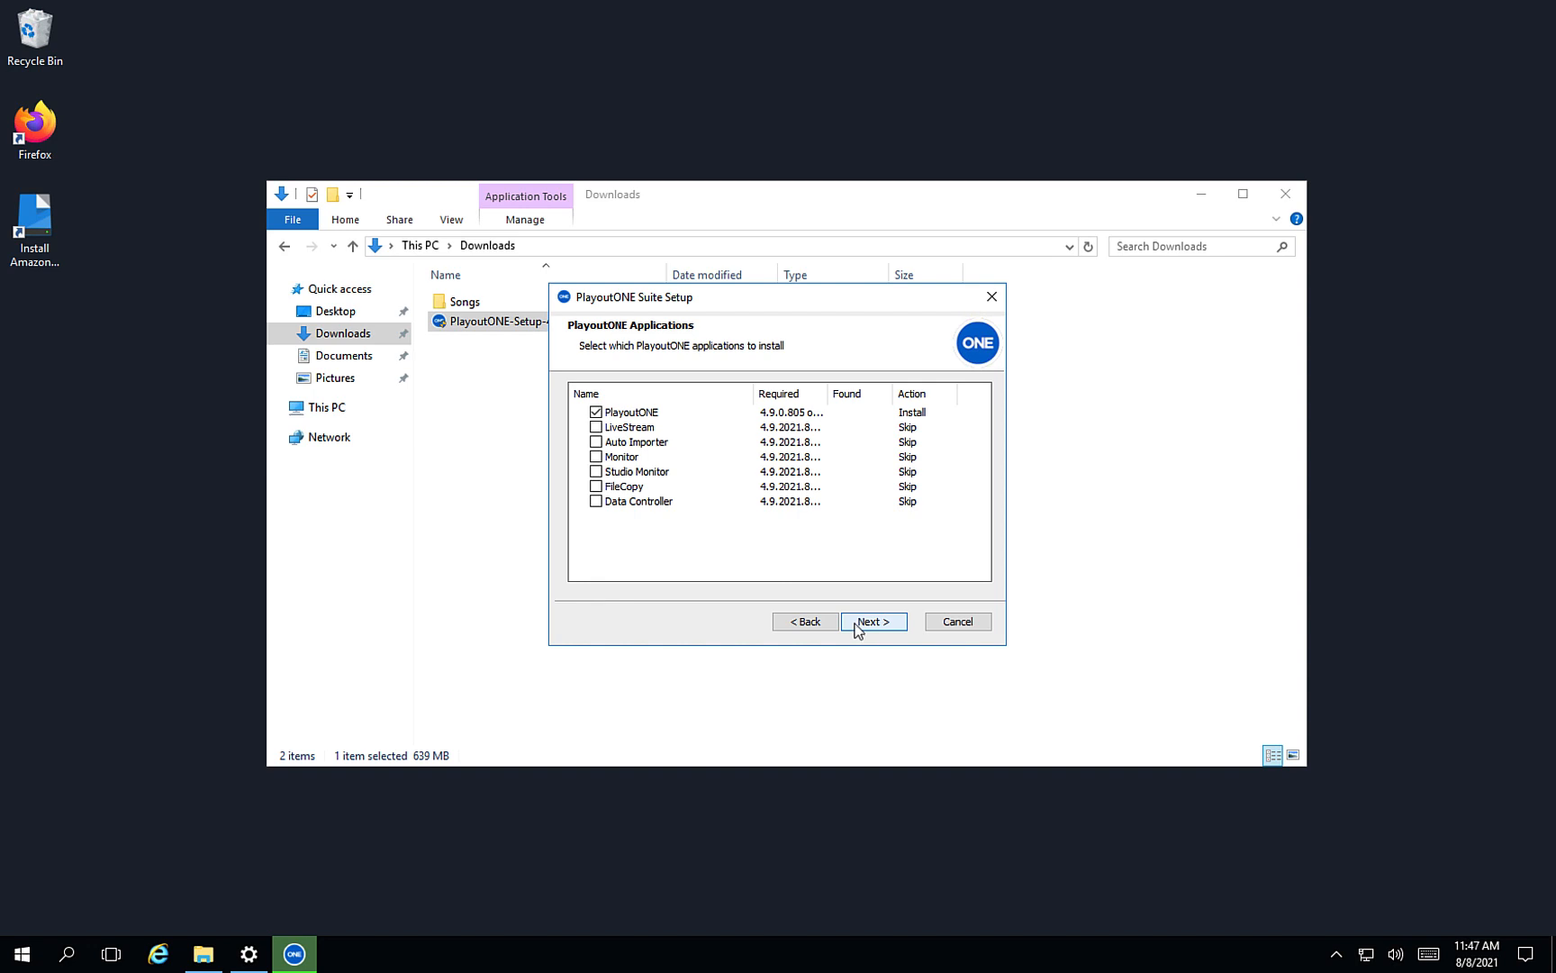
left_click(595, 427)
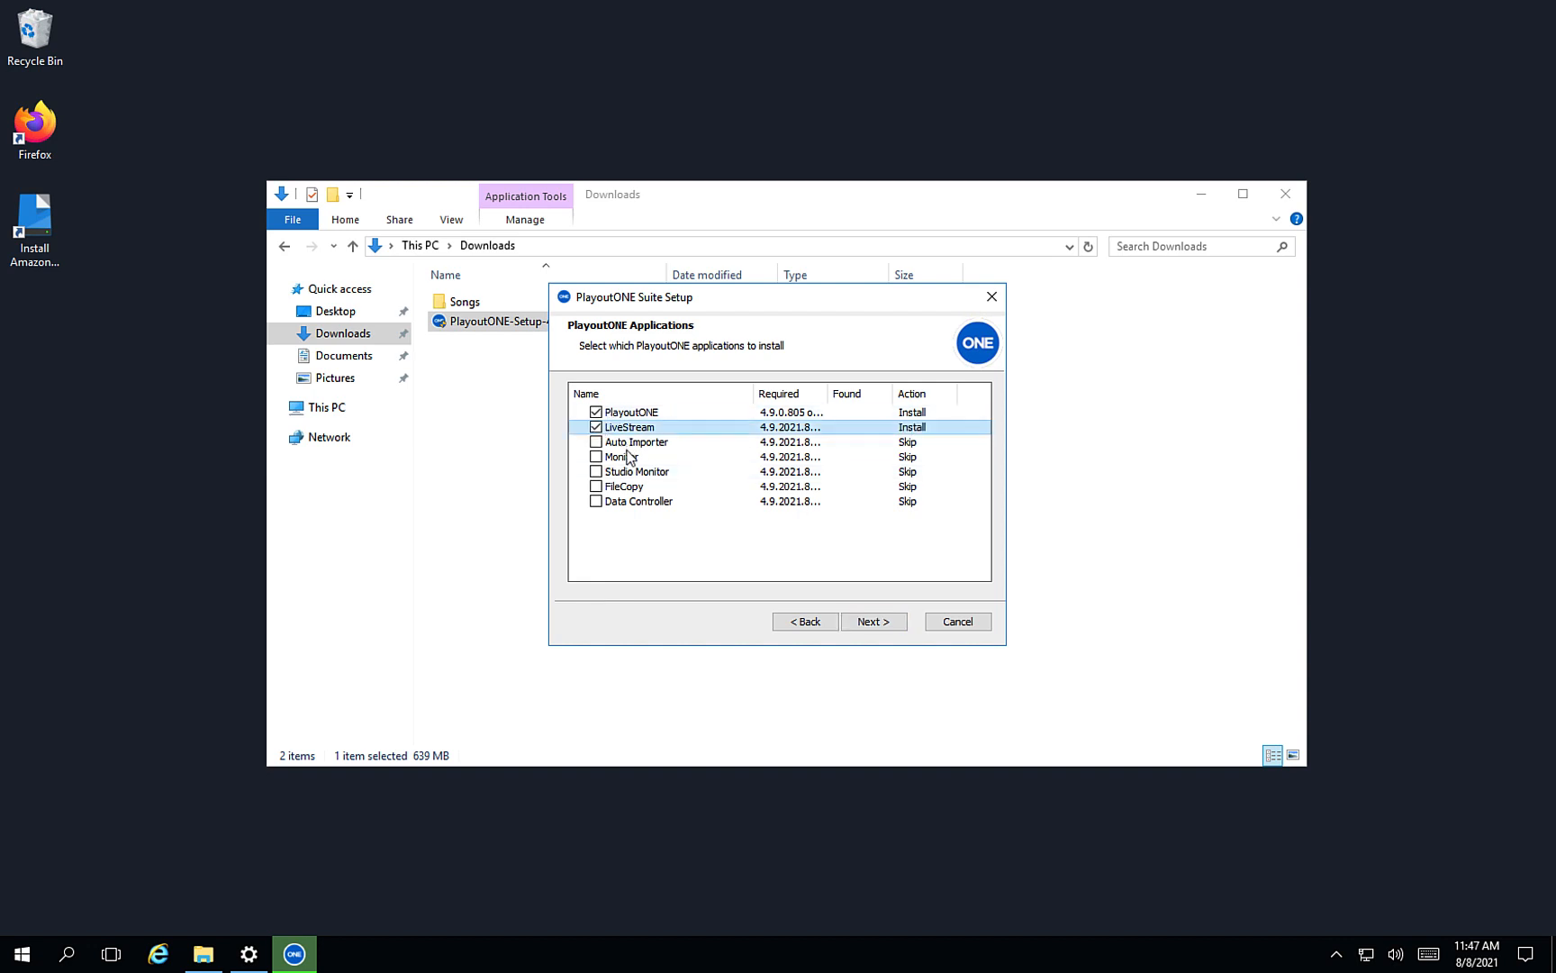
left_click(595, 456)
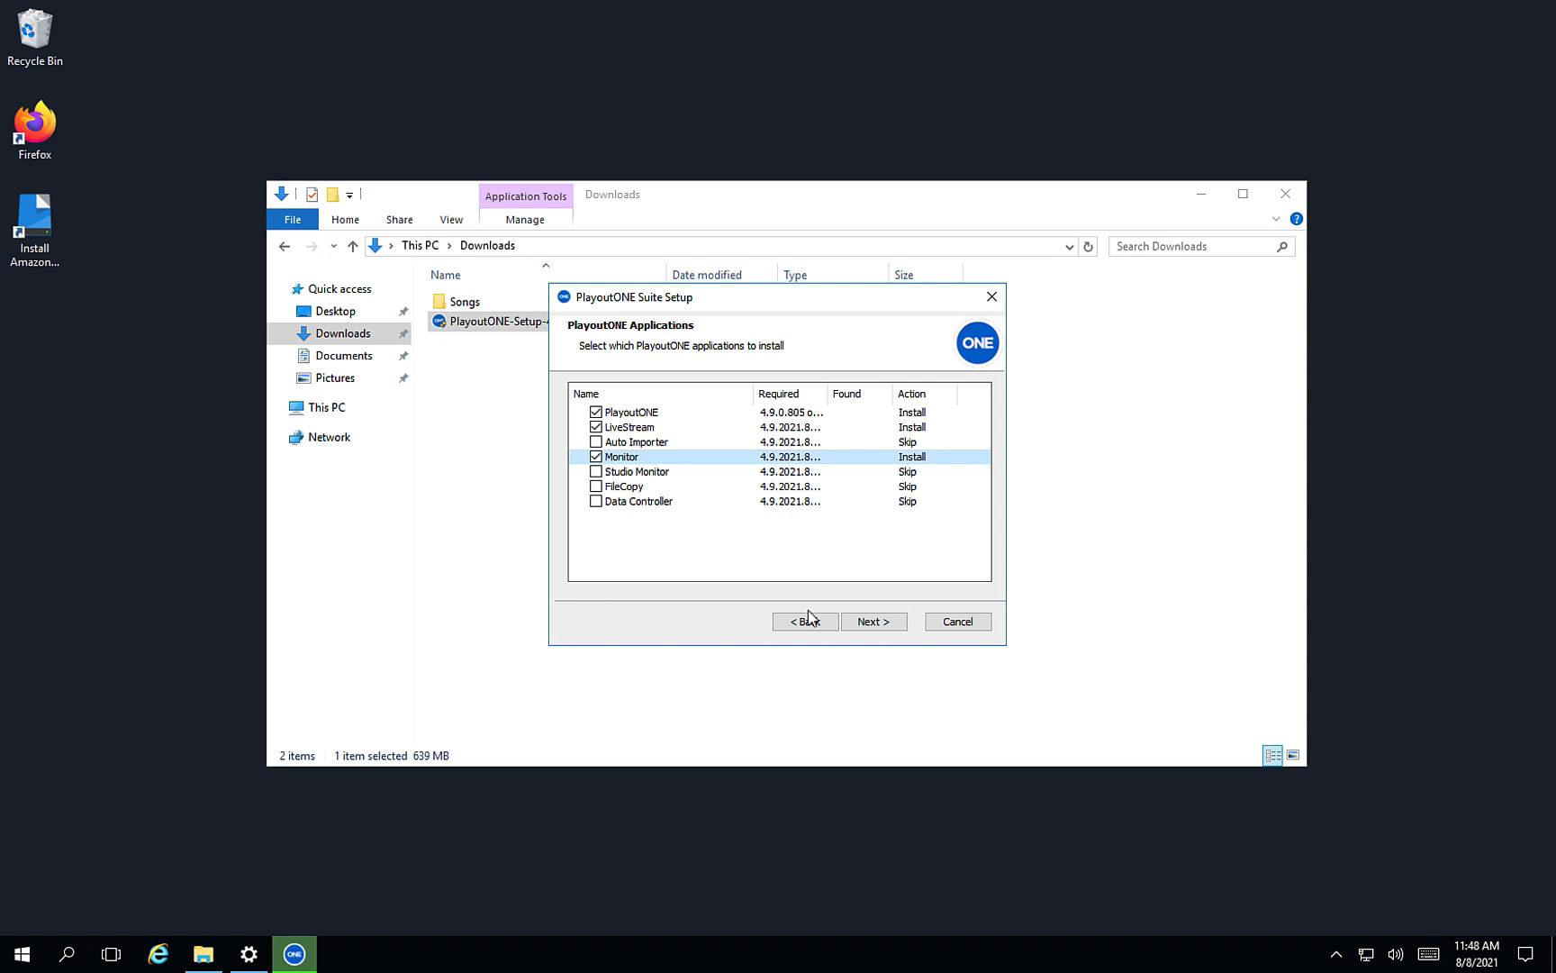
left_click(879, 625)
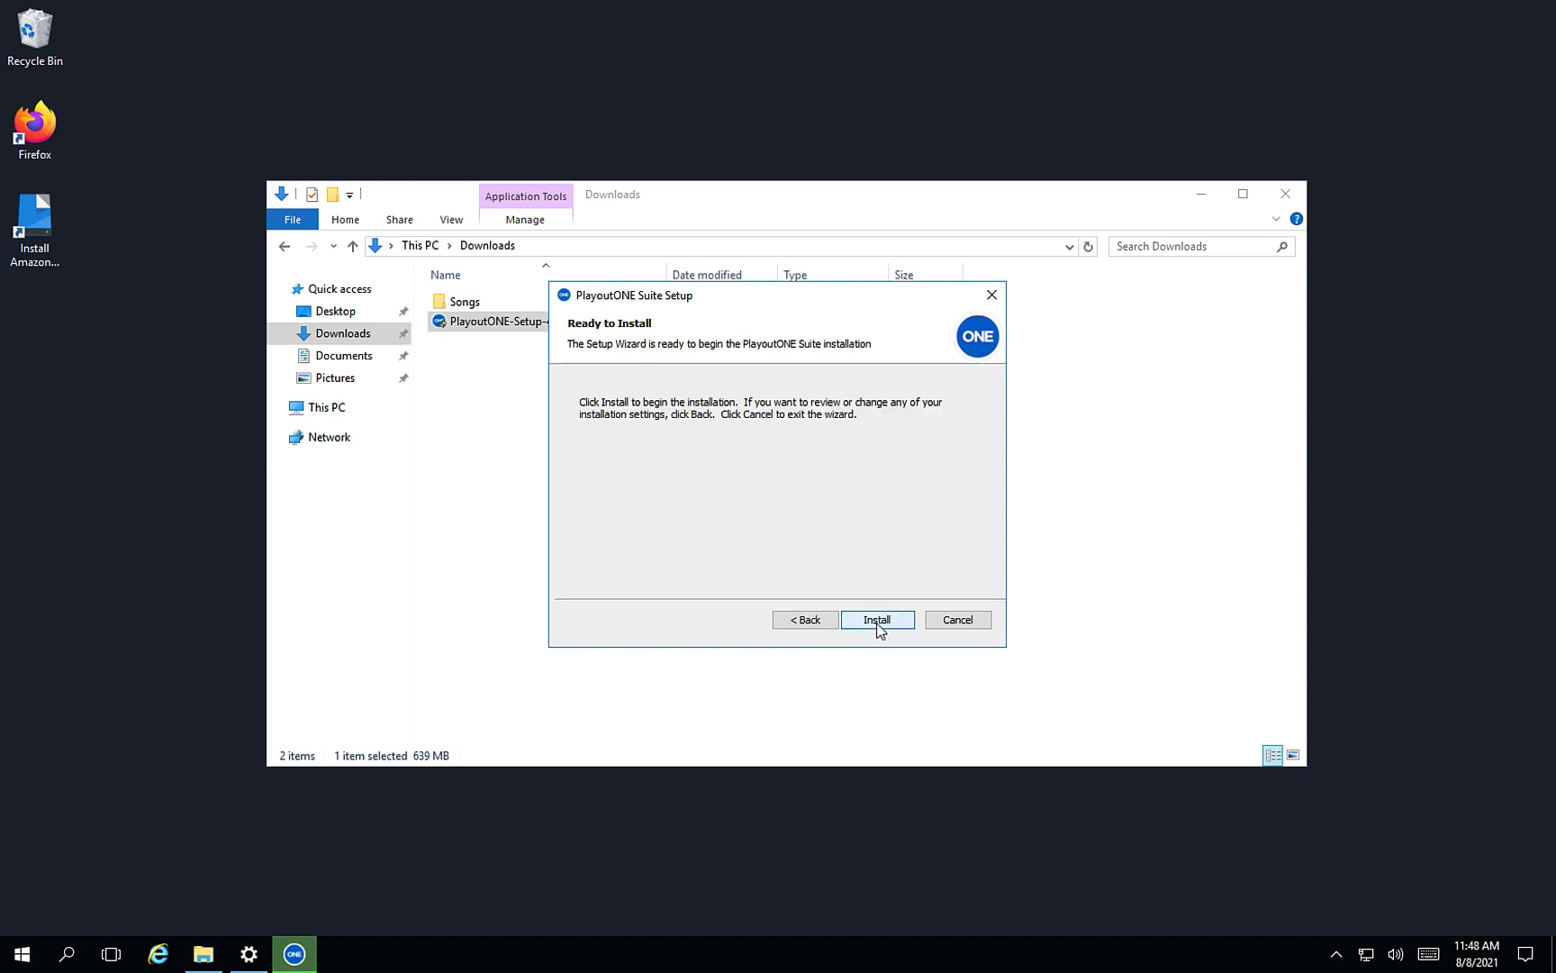
left_click(878, 621)
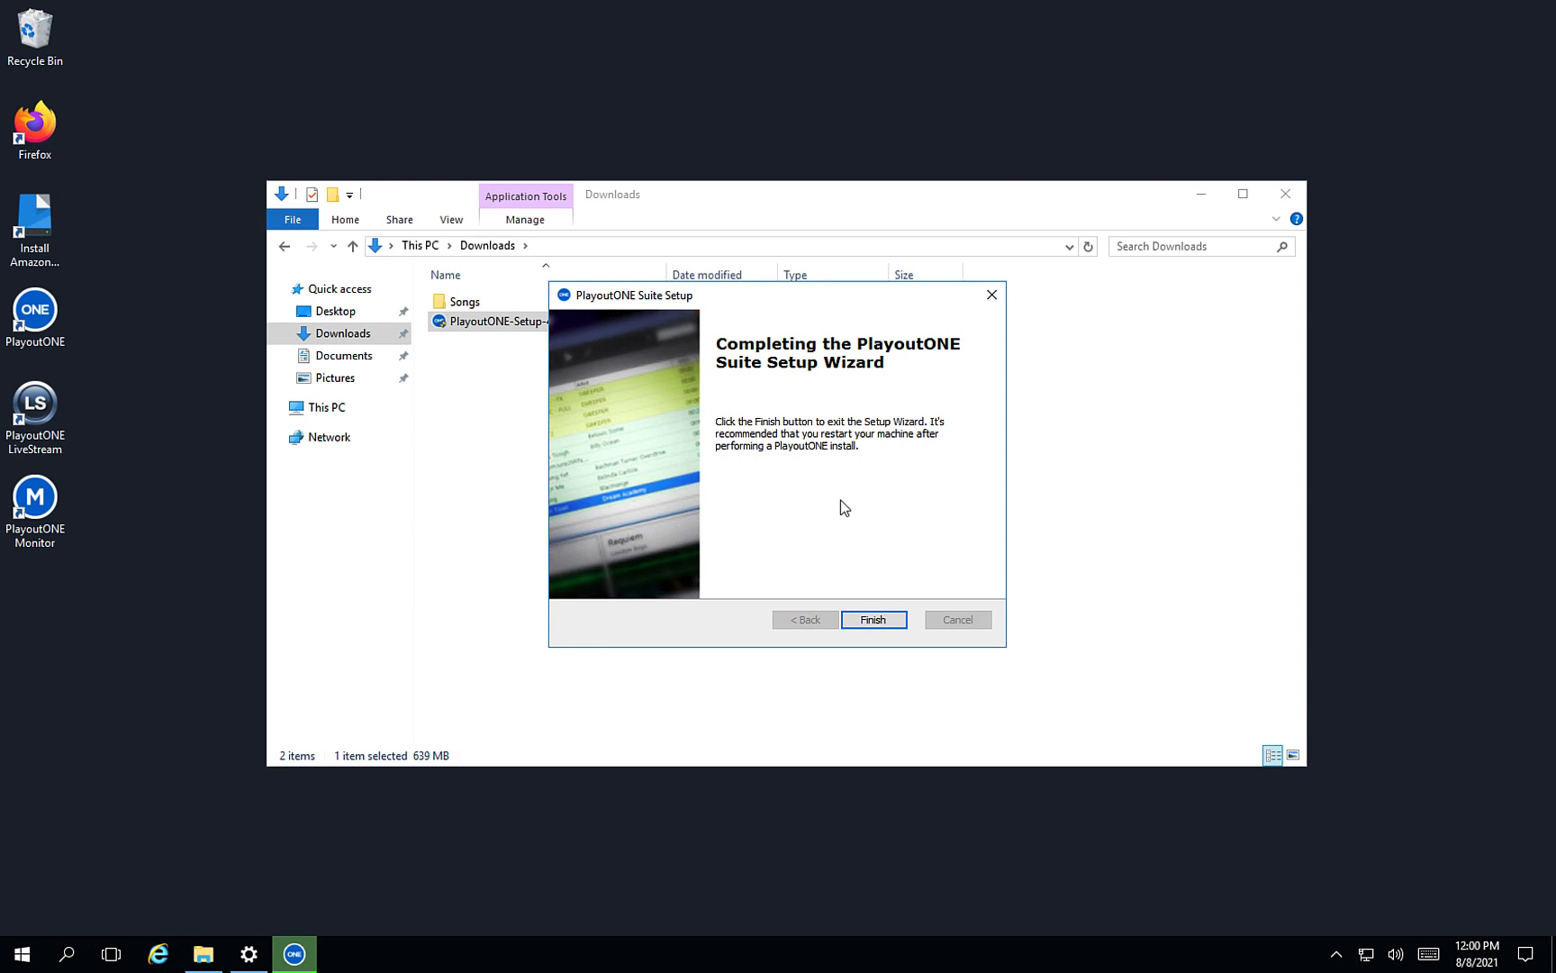
left_click(871, 619)
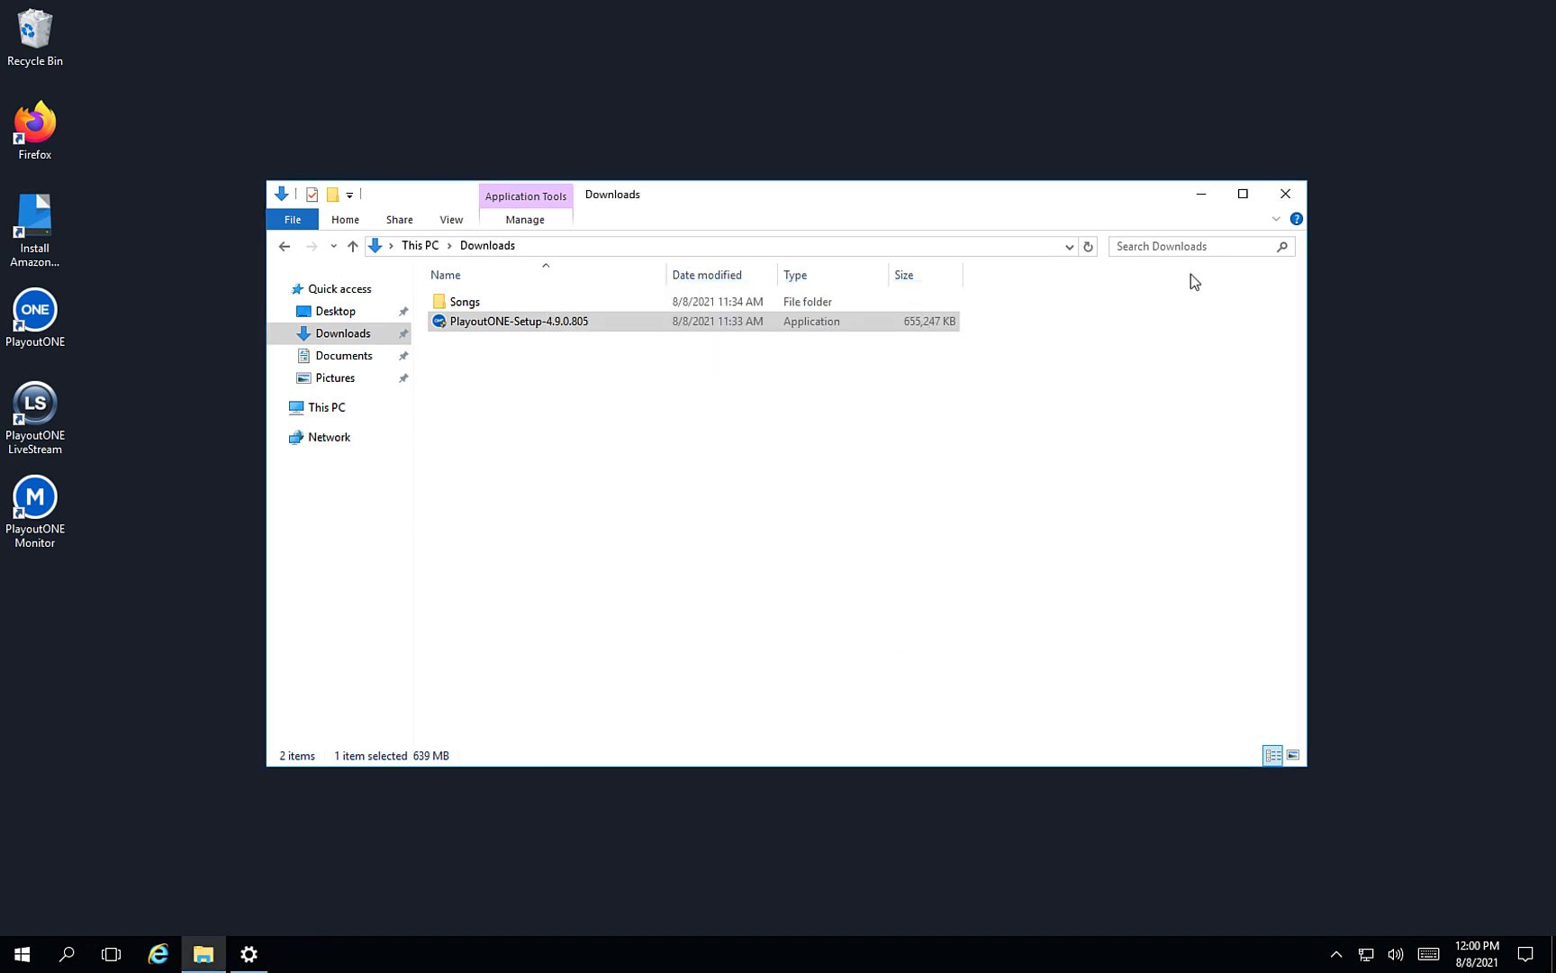
Step: Minimize the Downloads window and launch PlayoutONE in trial mode
left_click(1201, 194)
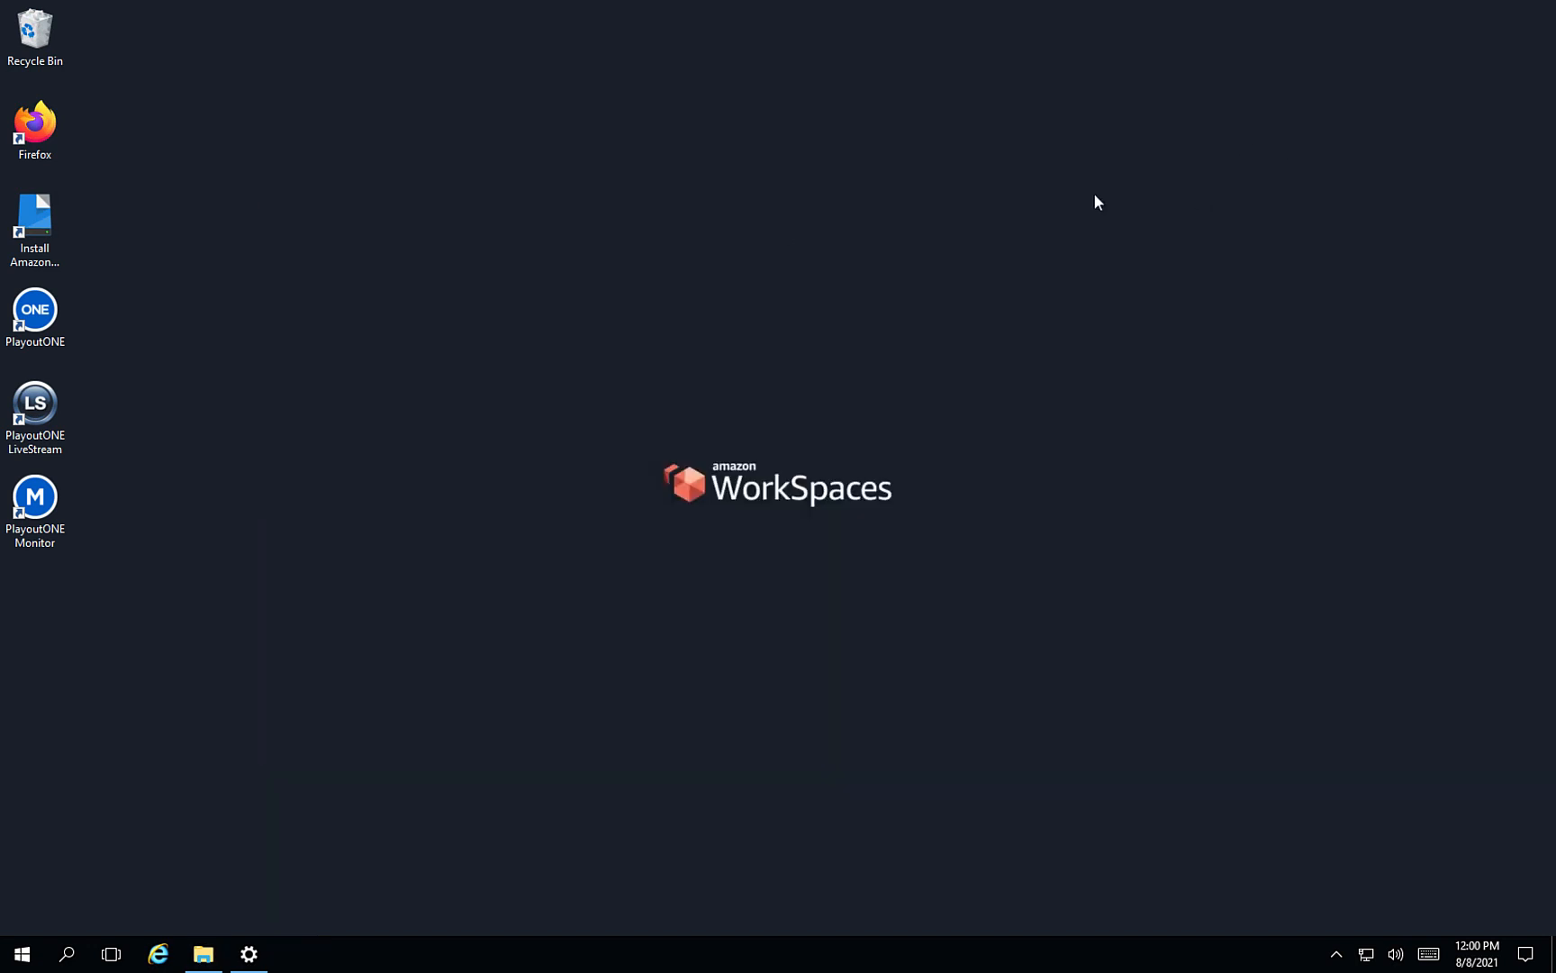
double_click(29, 320)
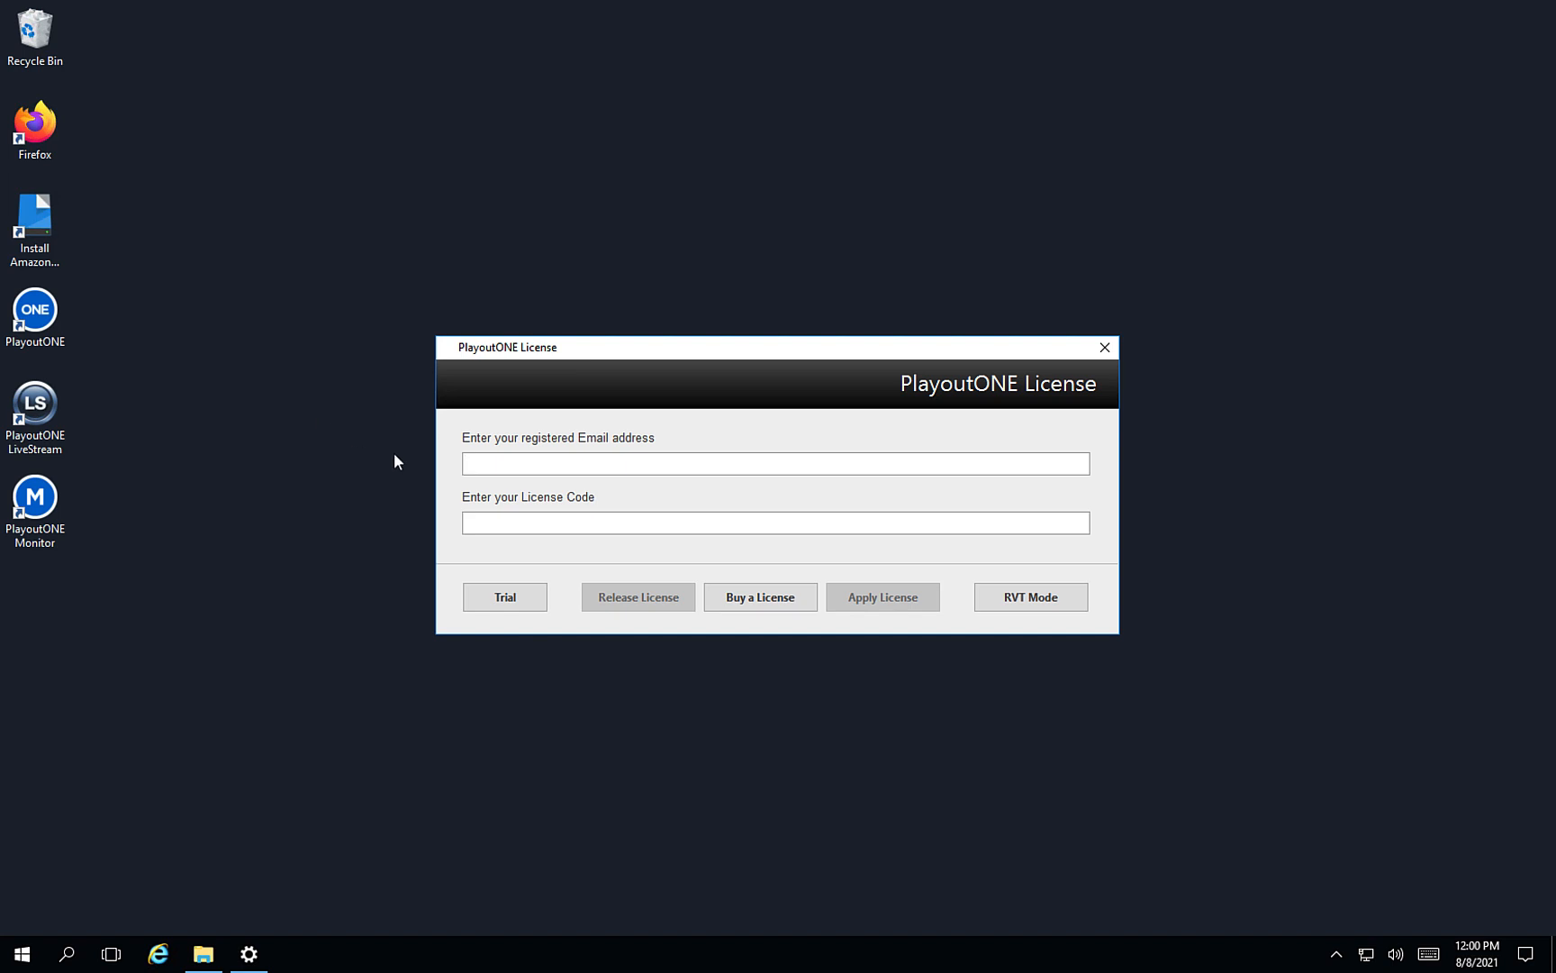
left_click(515, 601)
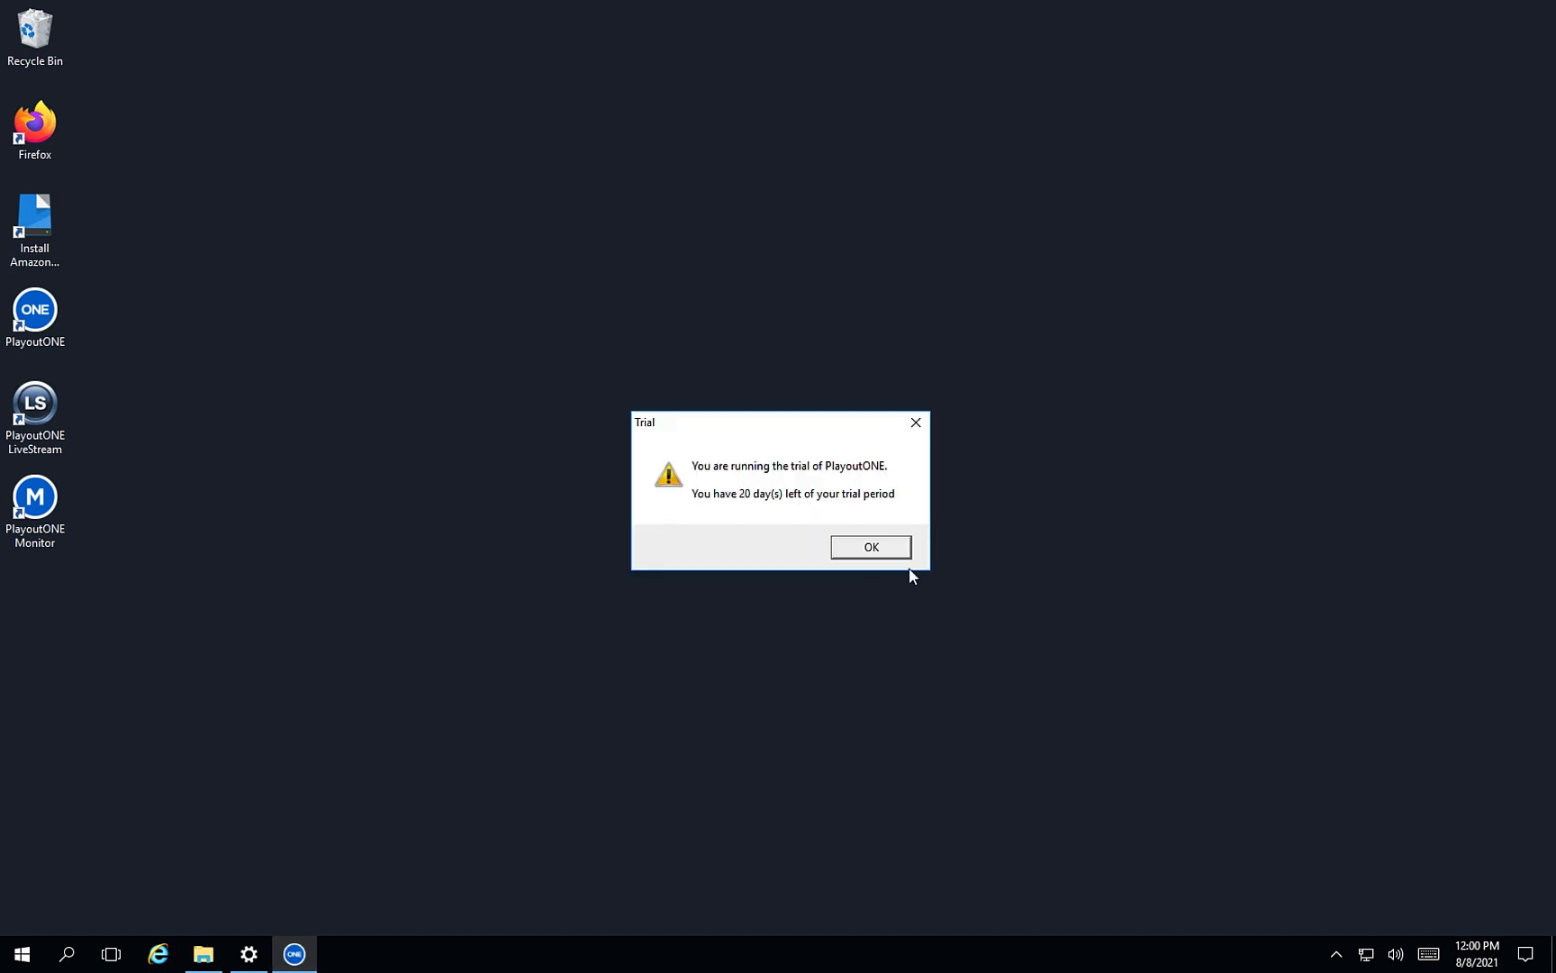
left_click(892, 554)
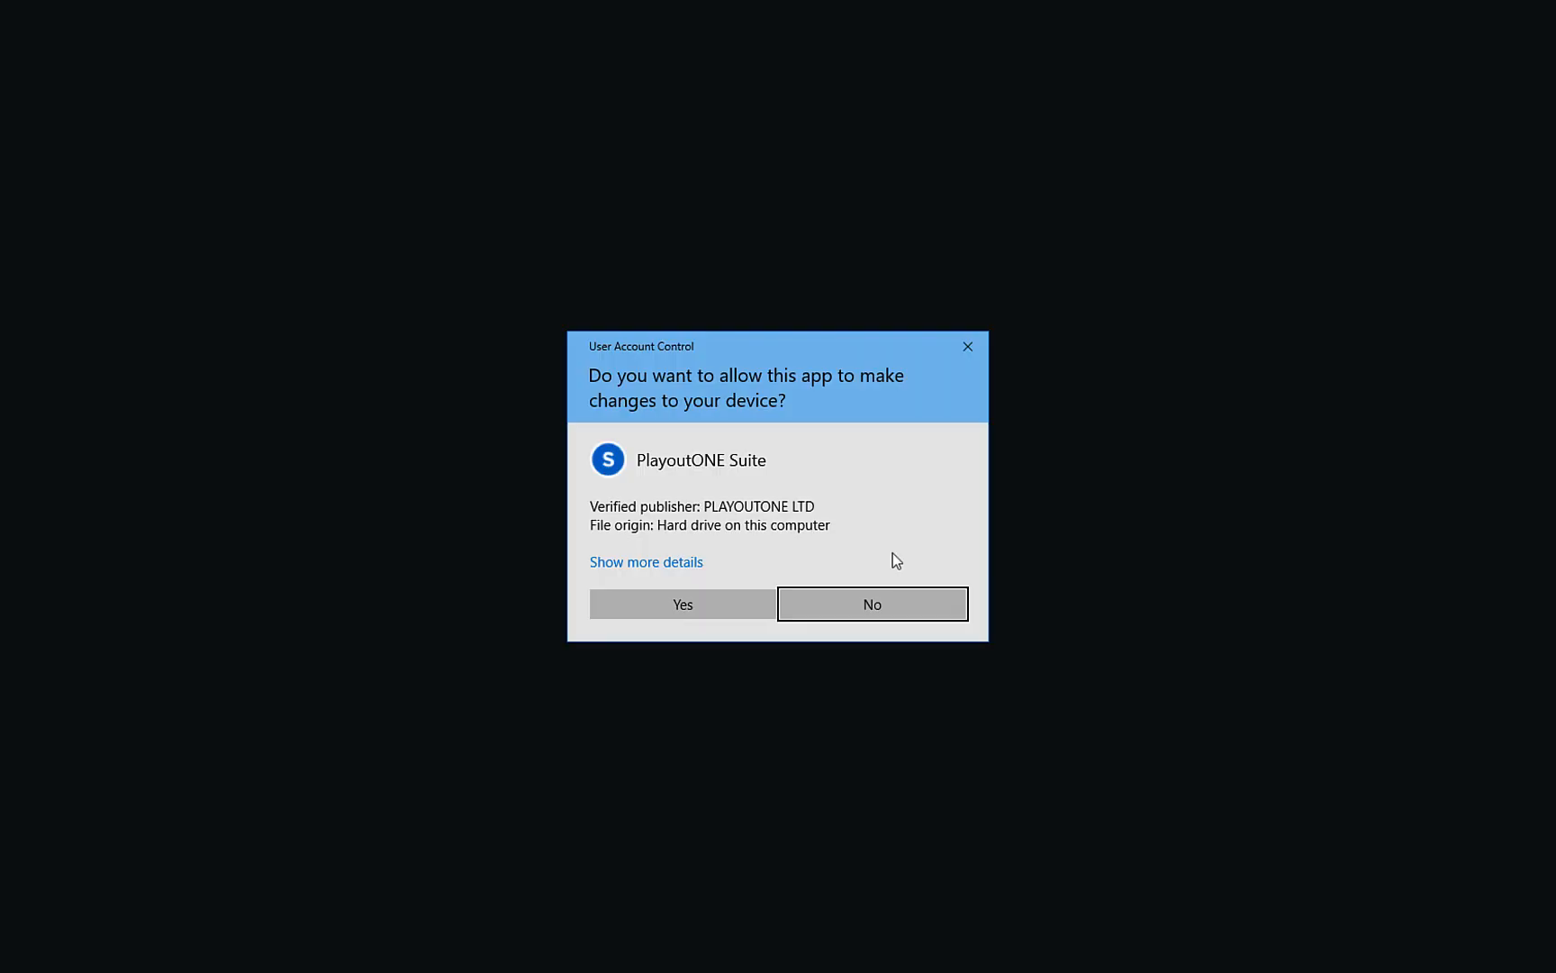
Step: Allow the SQL first-time setup to make changes and complete a new SQL Server setup for the PlayoutONE_Standard database
left_click(745, 601)
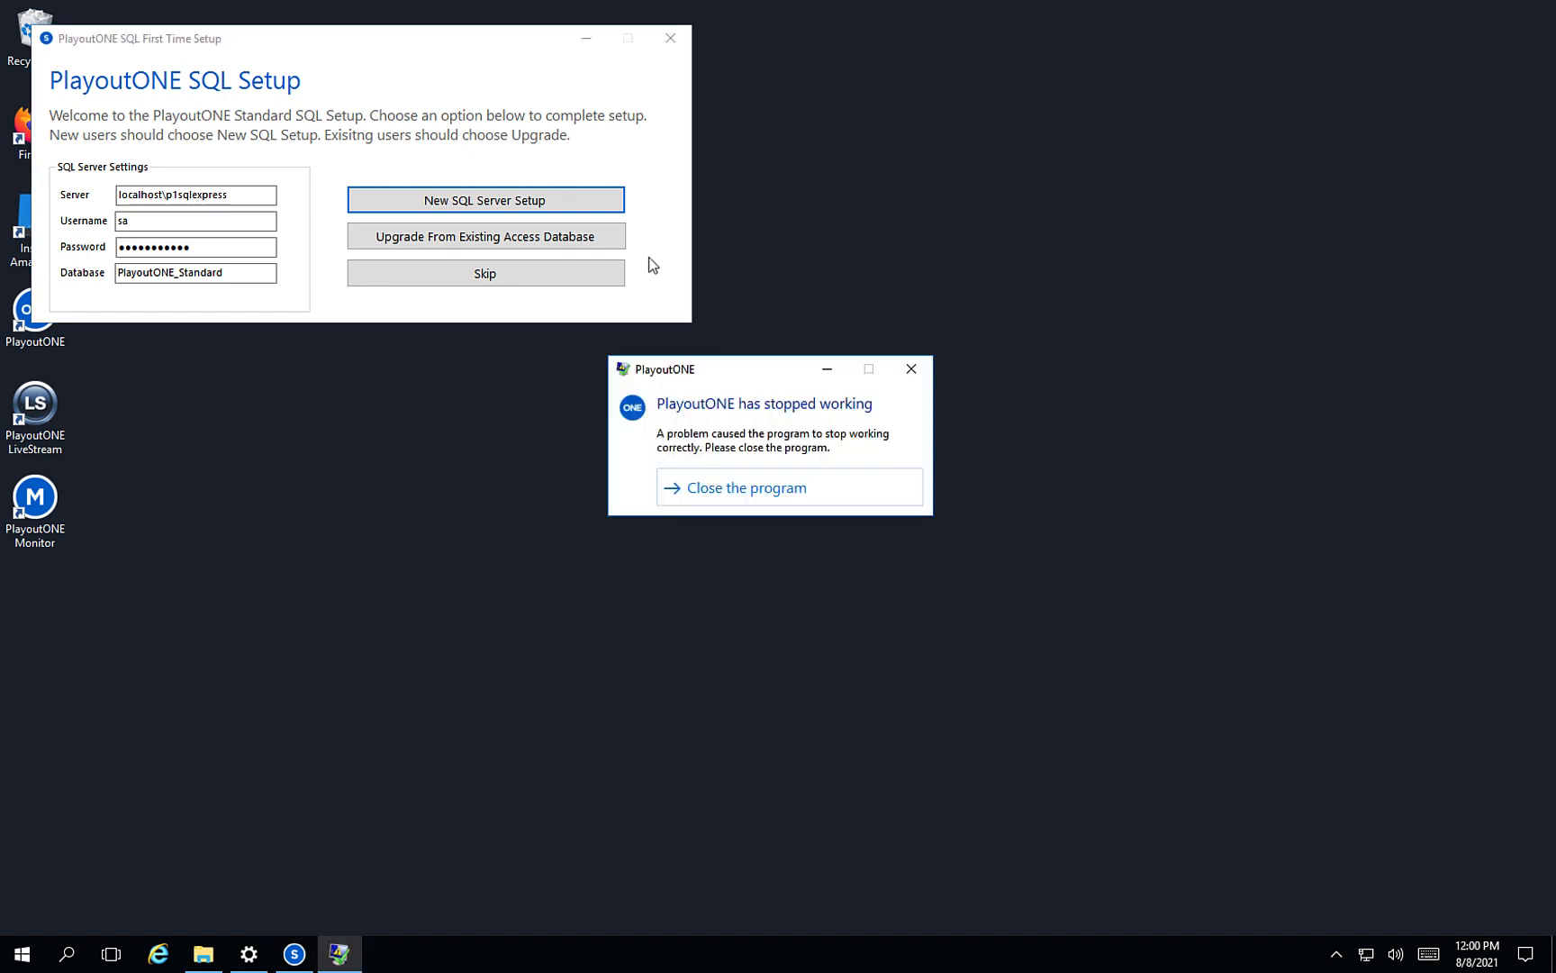
left_click(704, 487)
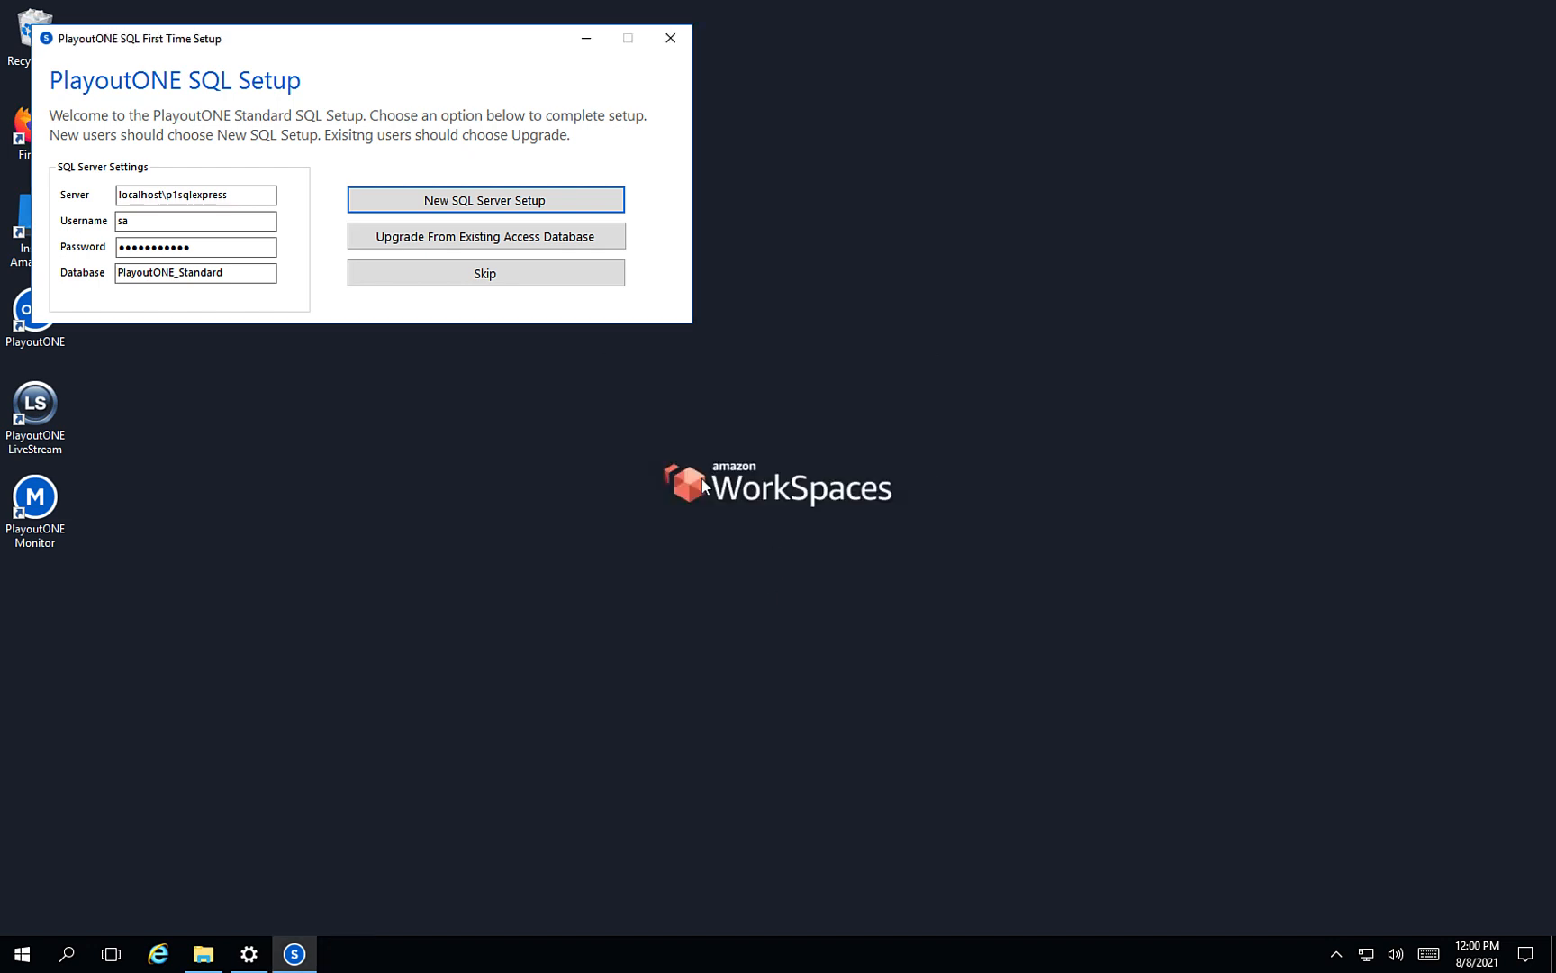
left_click(565, 211)
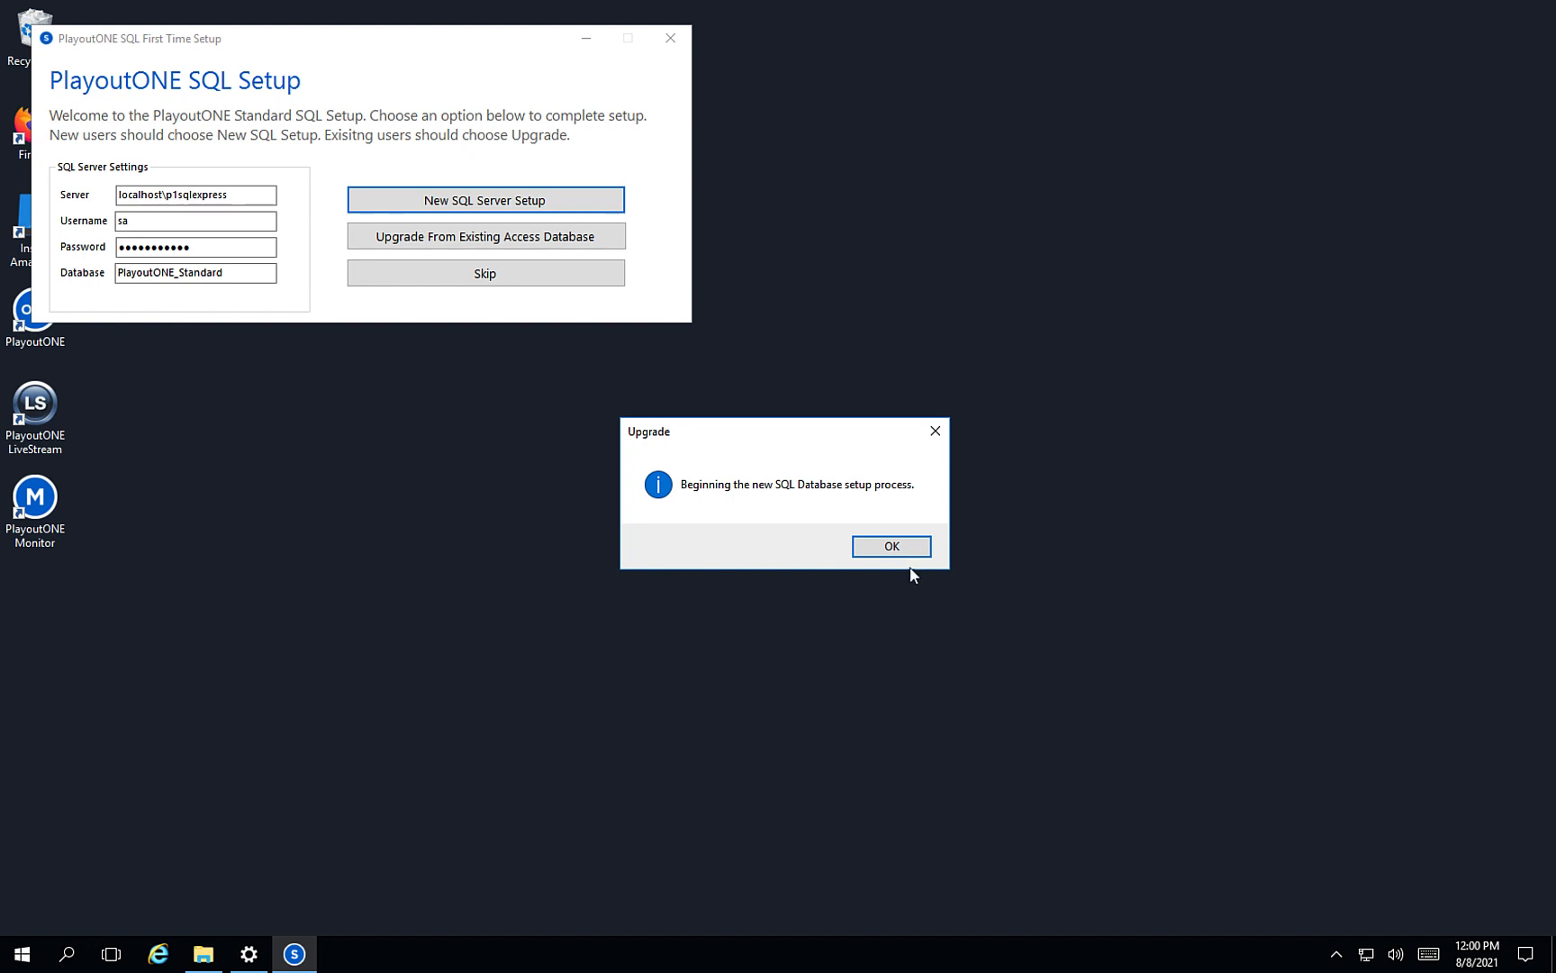
left_click(891, 546)
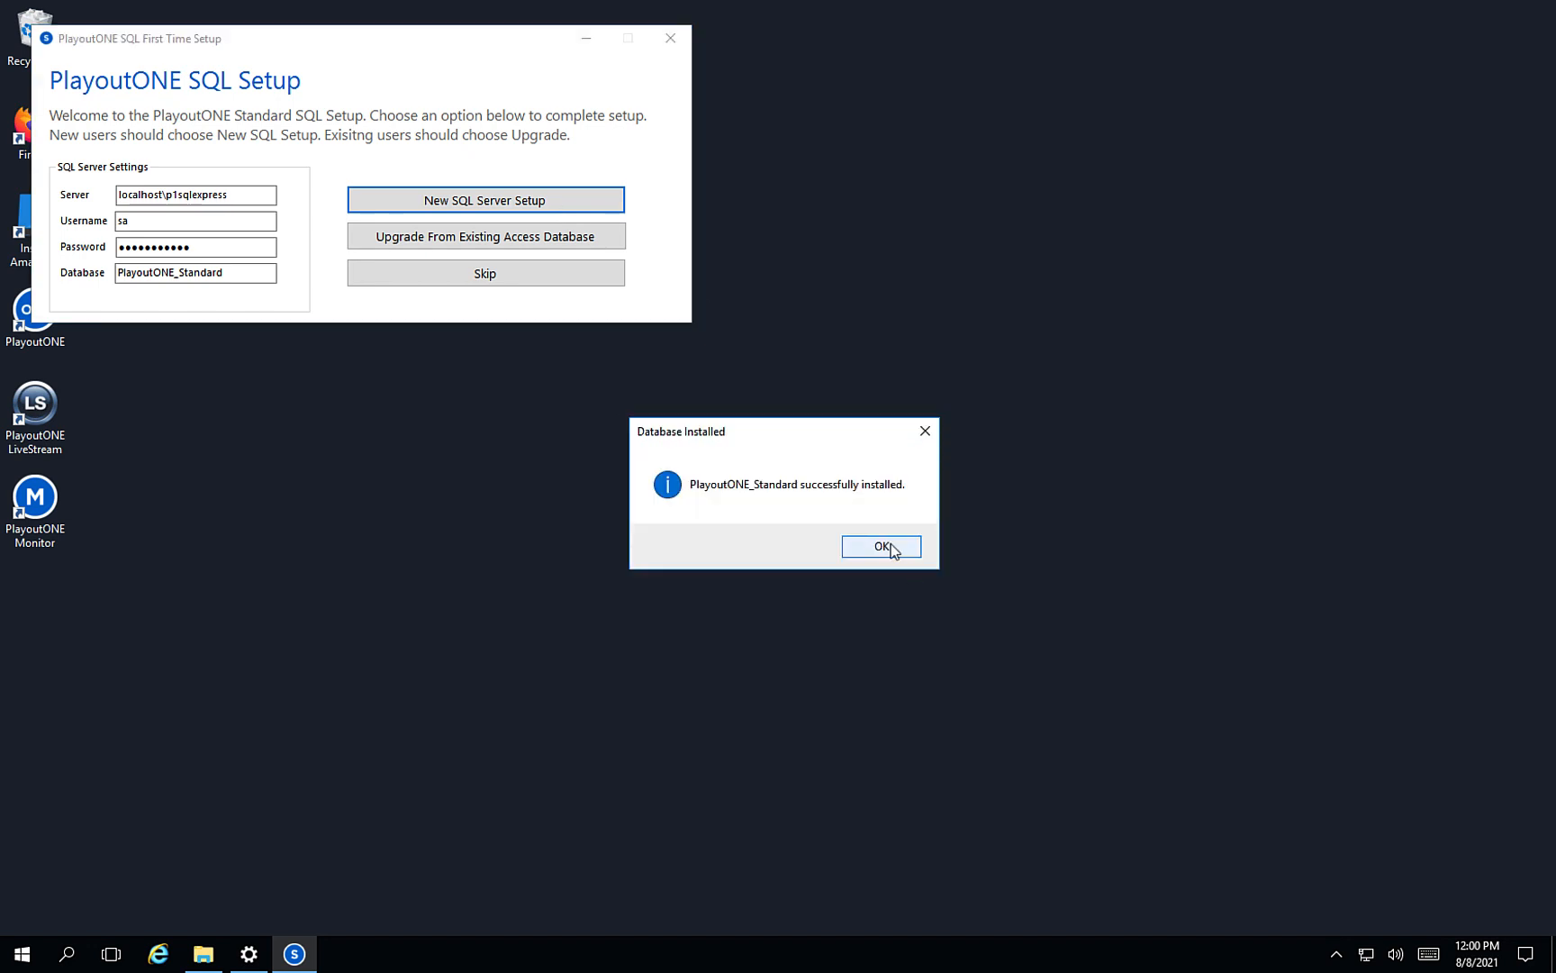
left_click(891, 545)
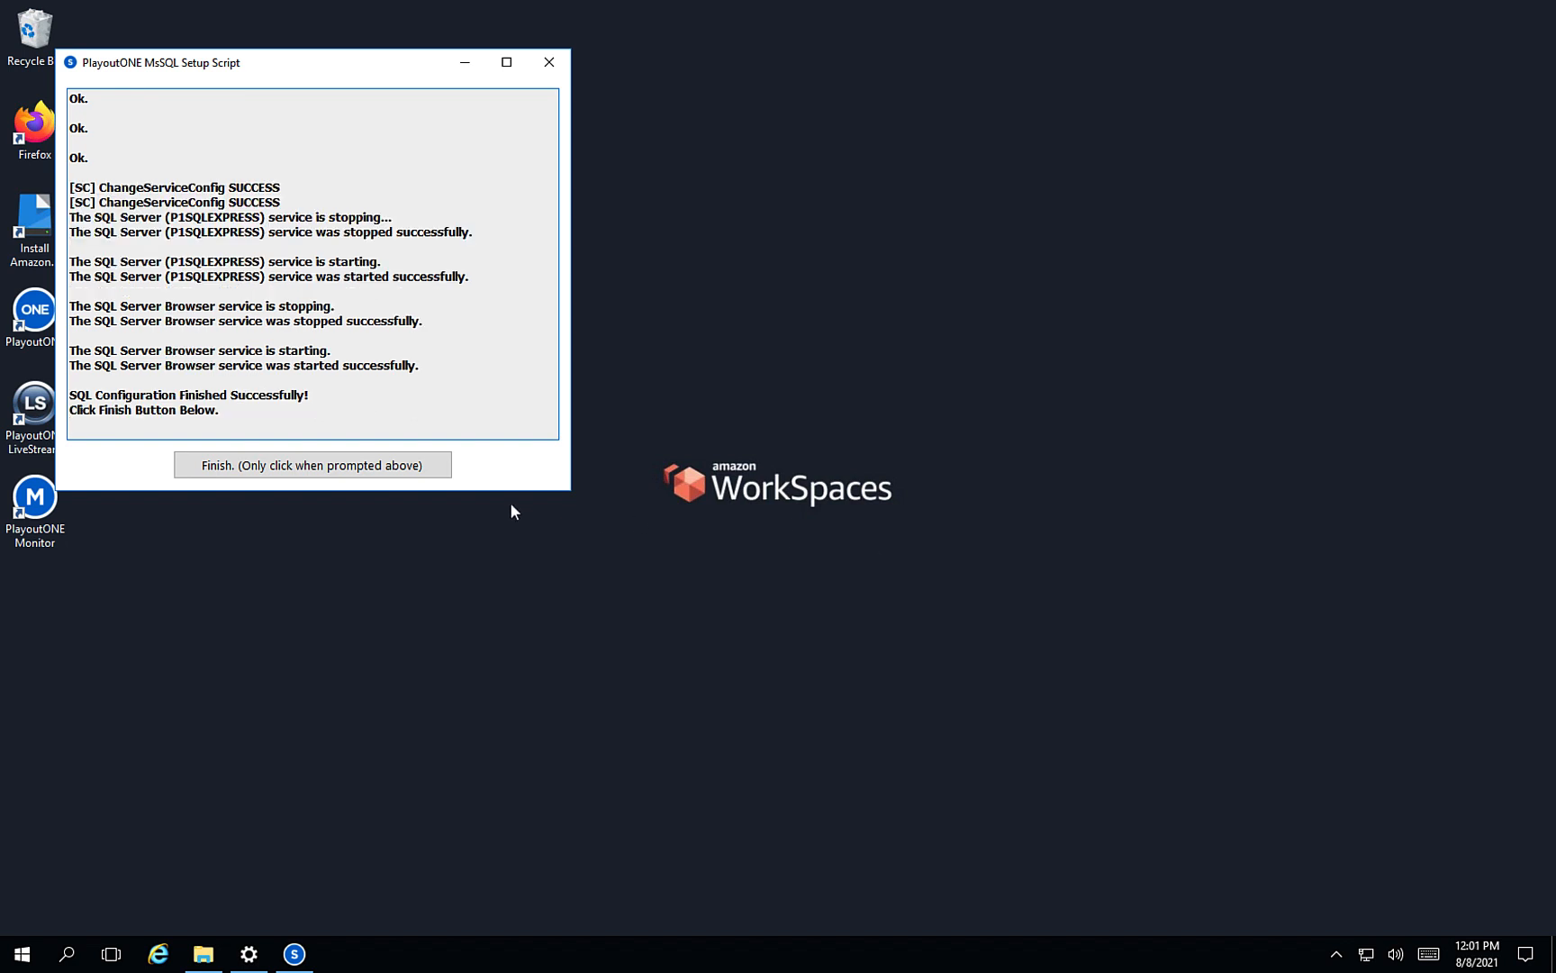
left_click(361, 470)
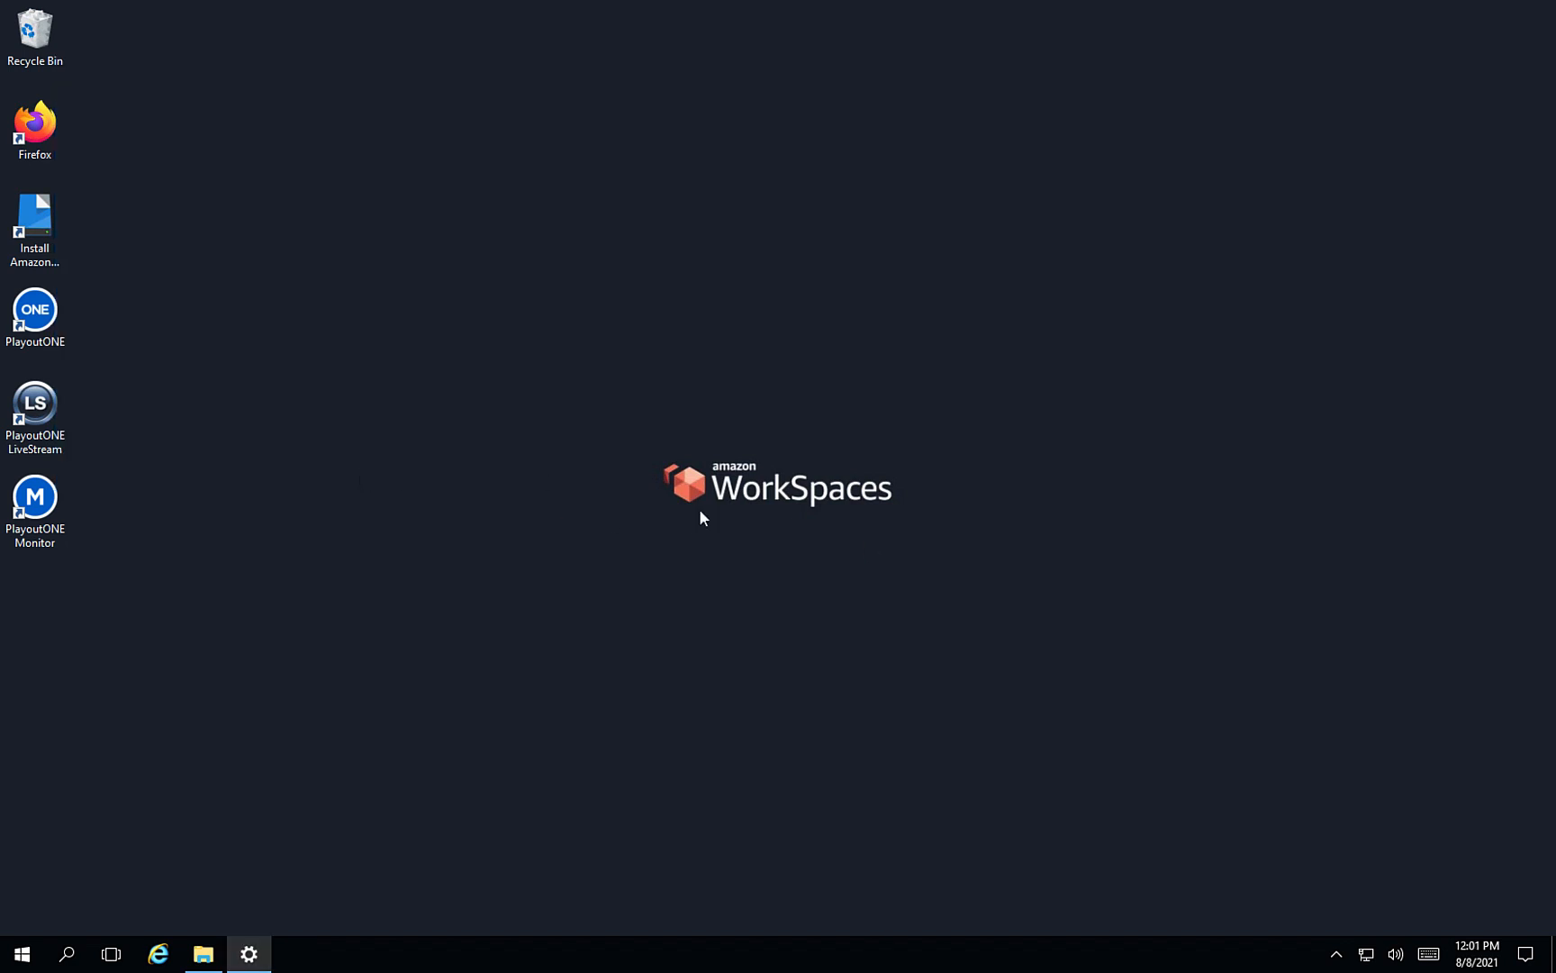
Step: Continue into PlayoutONE in trial mode, minimize the Monitor window and bring the main PlayoutONE window forward
left_click(497, 605)
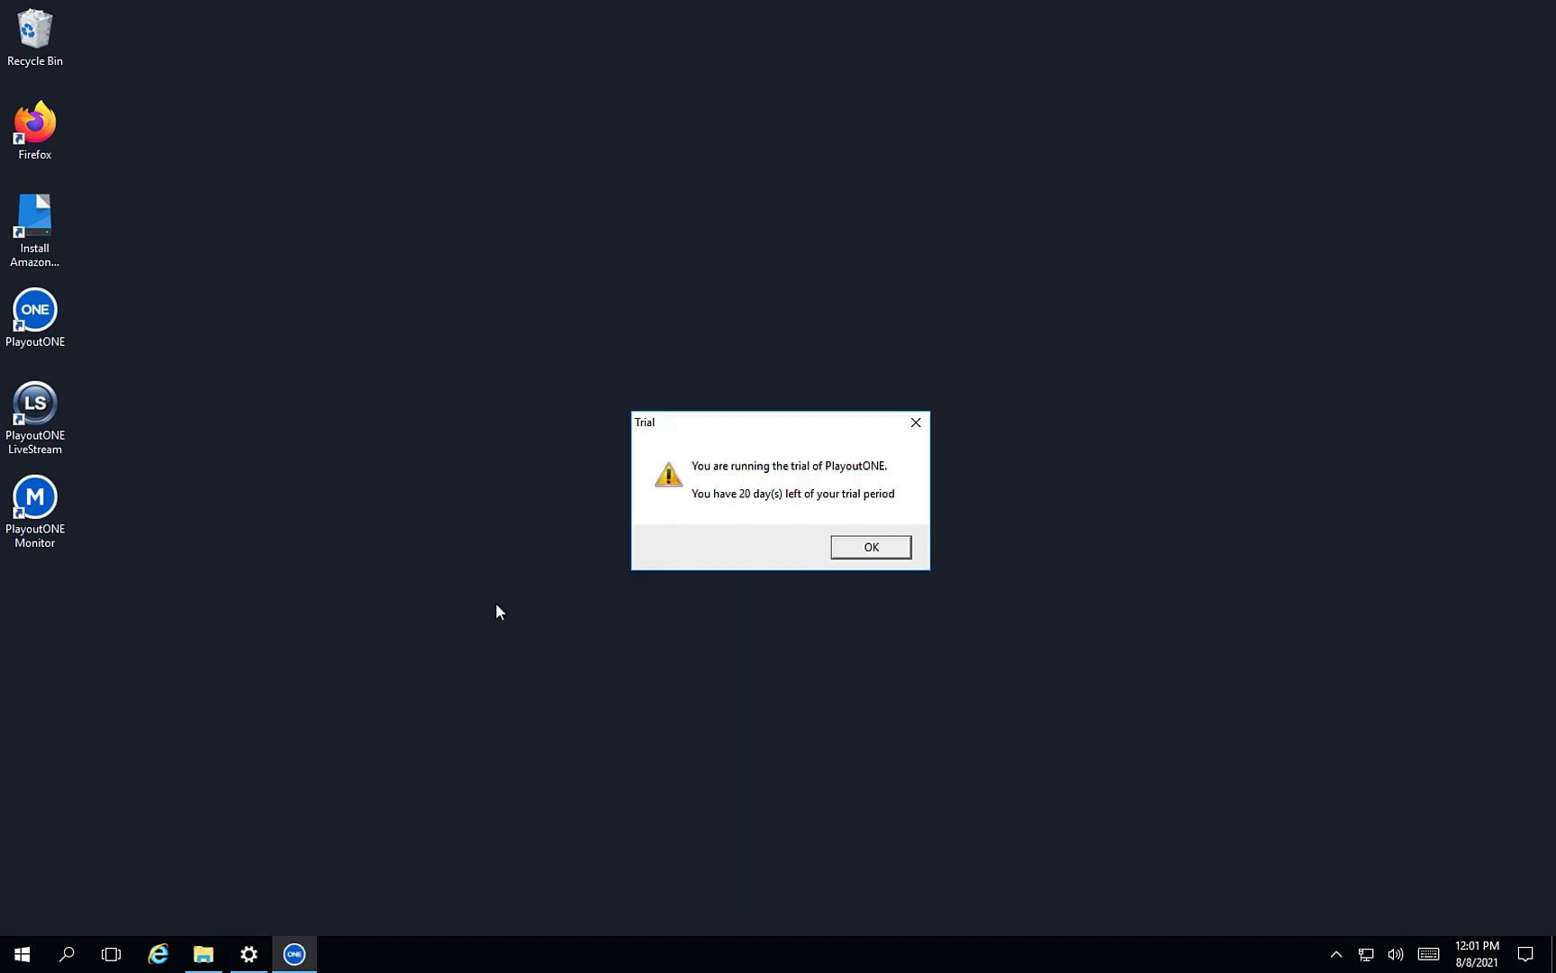
left_click(873, 550)
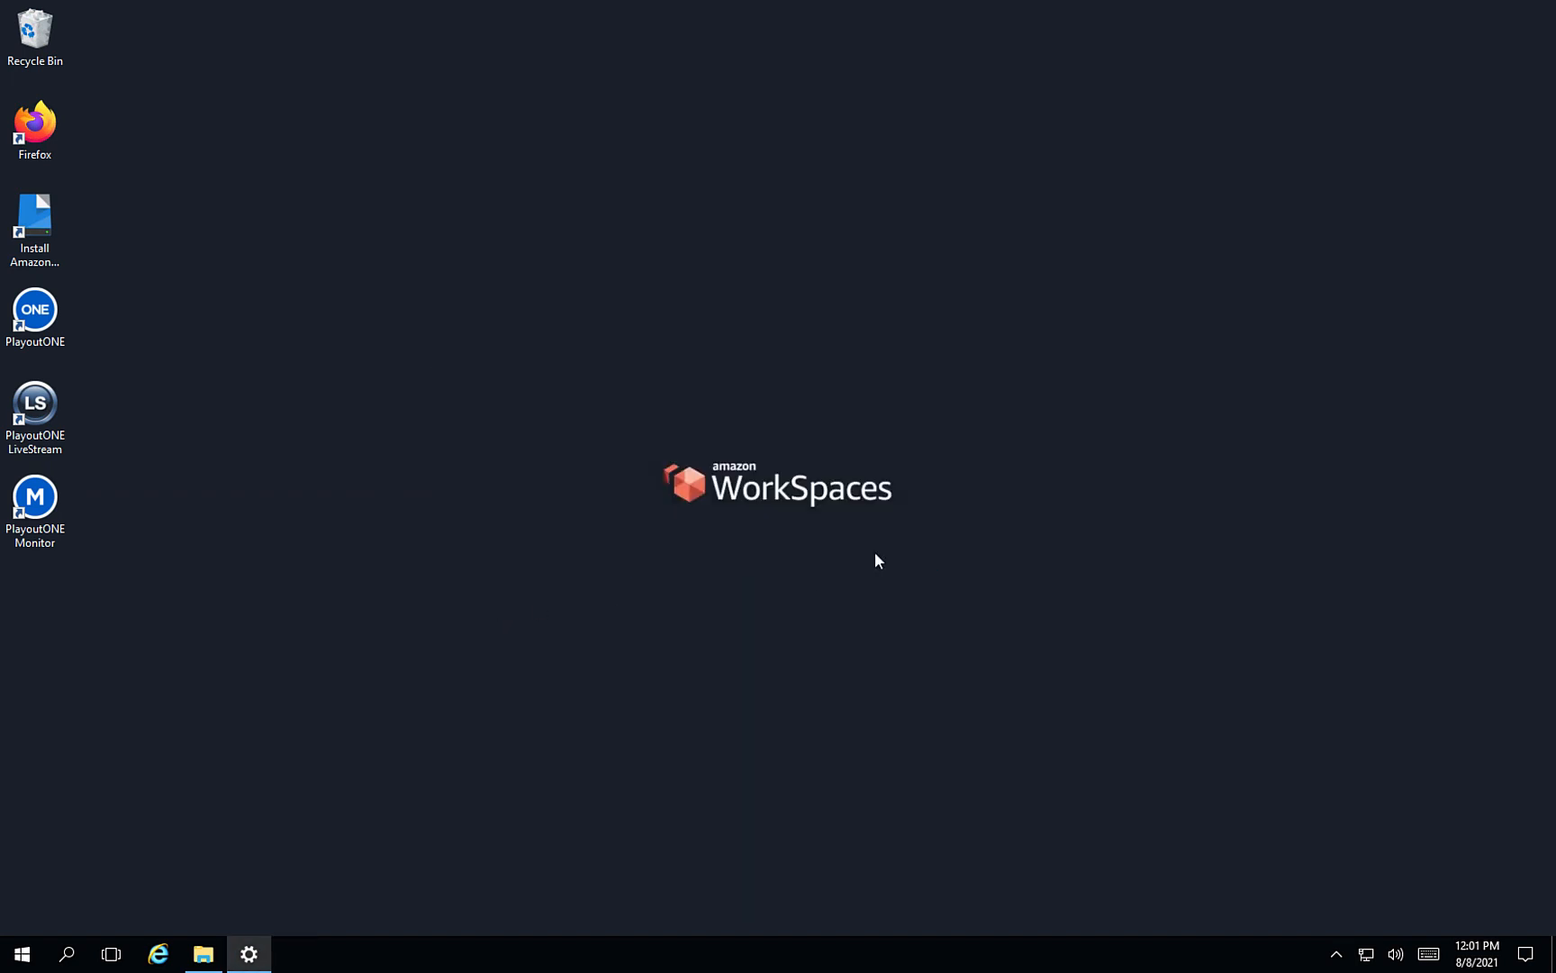
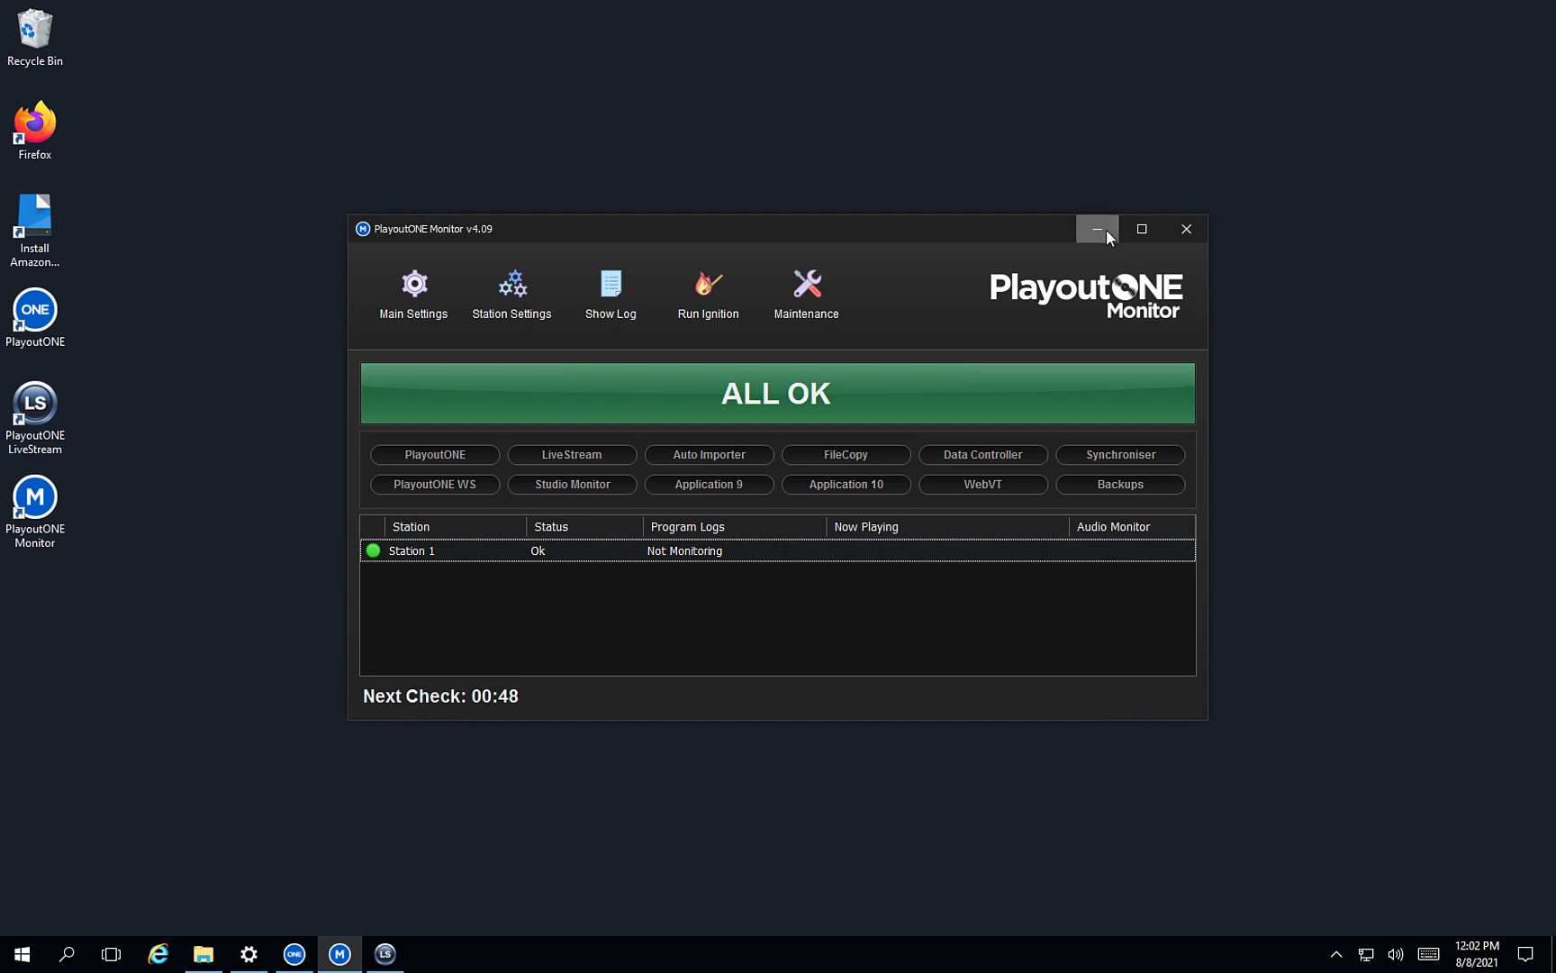
left_click(1099, 231)
left_click(294, 953)
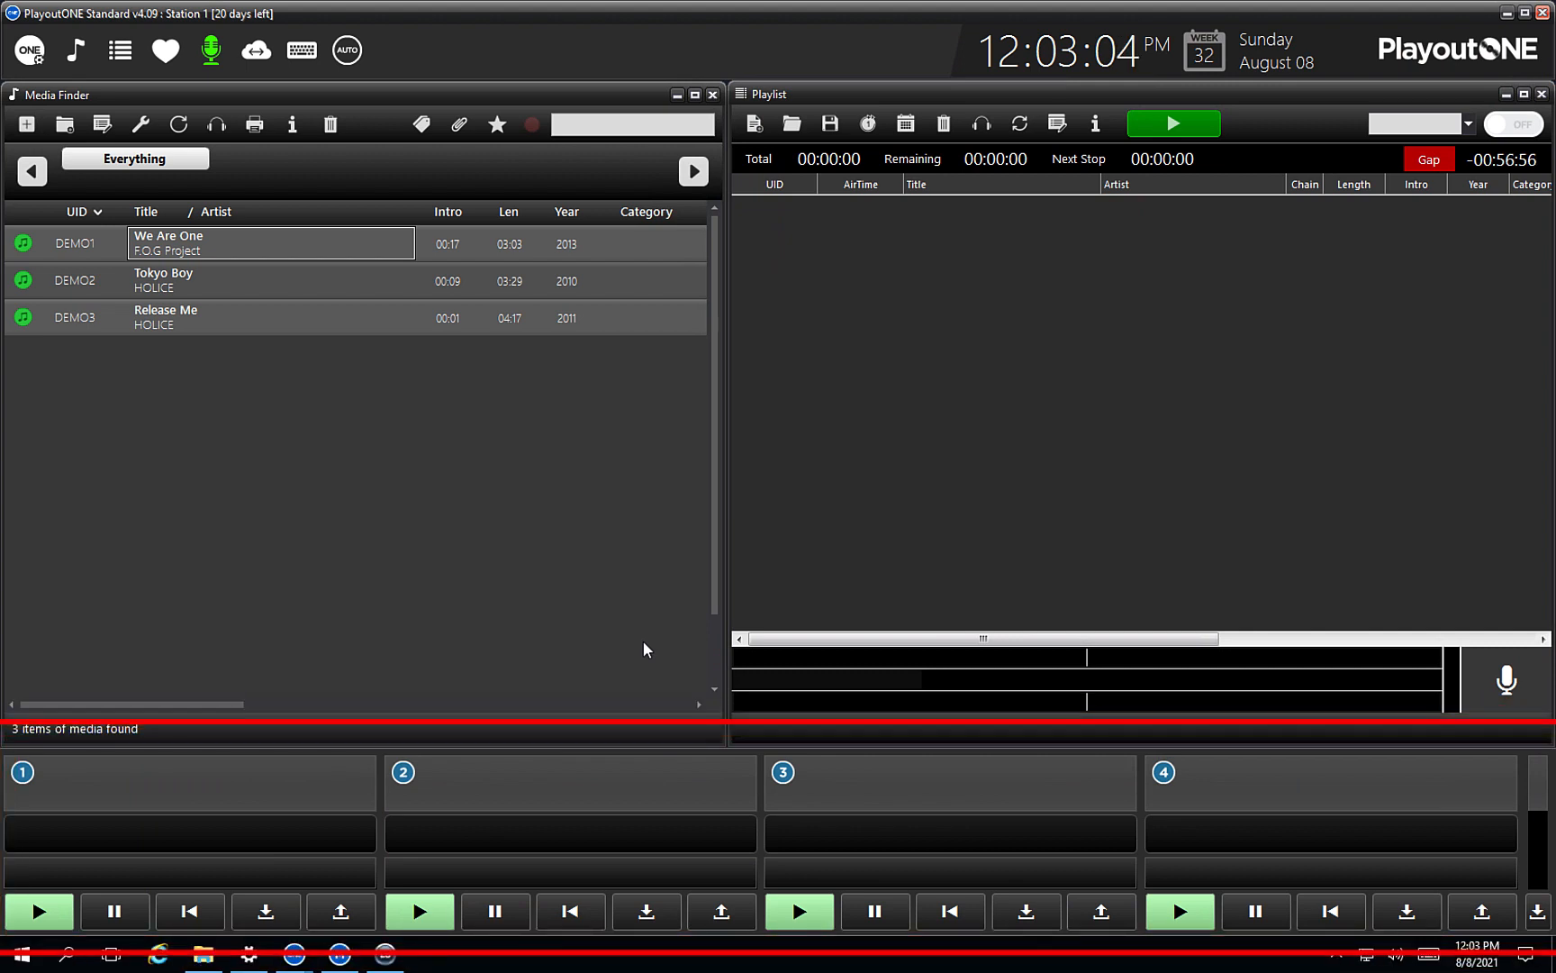
Step: View the Quick Keys window from the Launcher, shrink it to the Media Finder's width, and close it
left_click(42, 53)
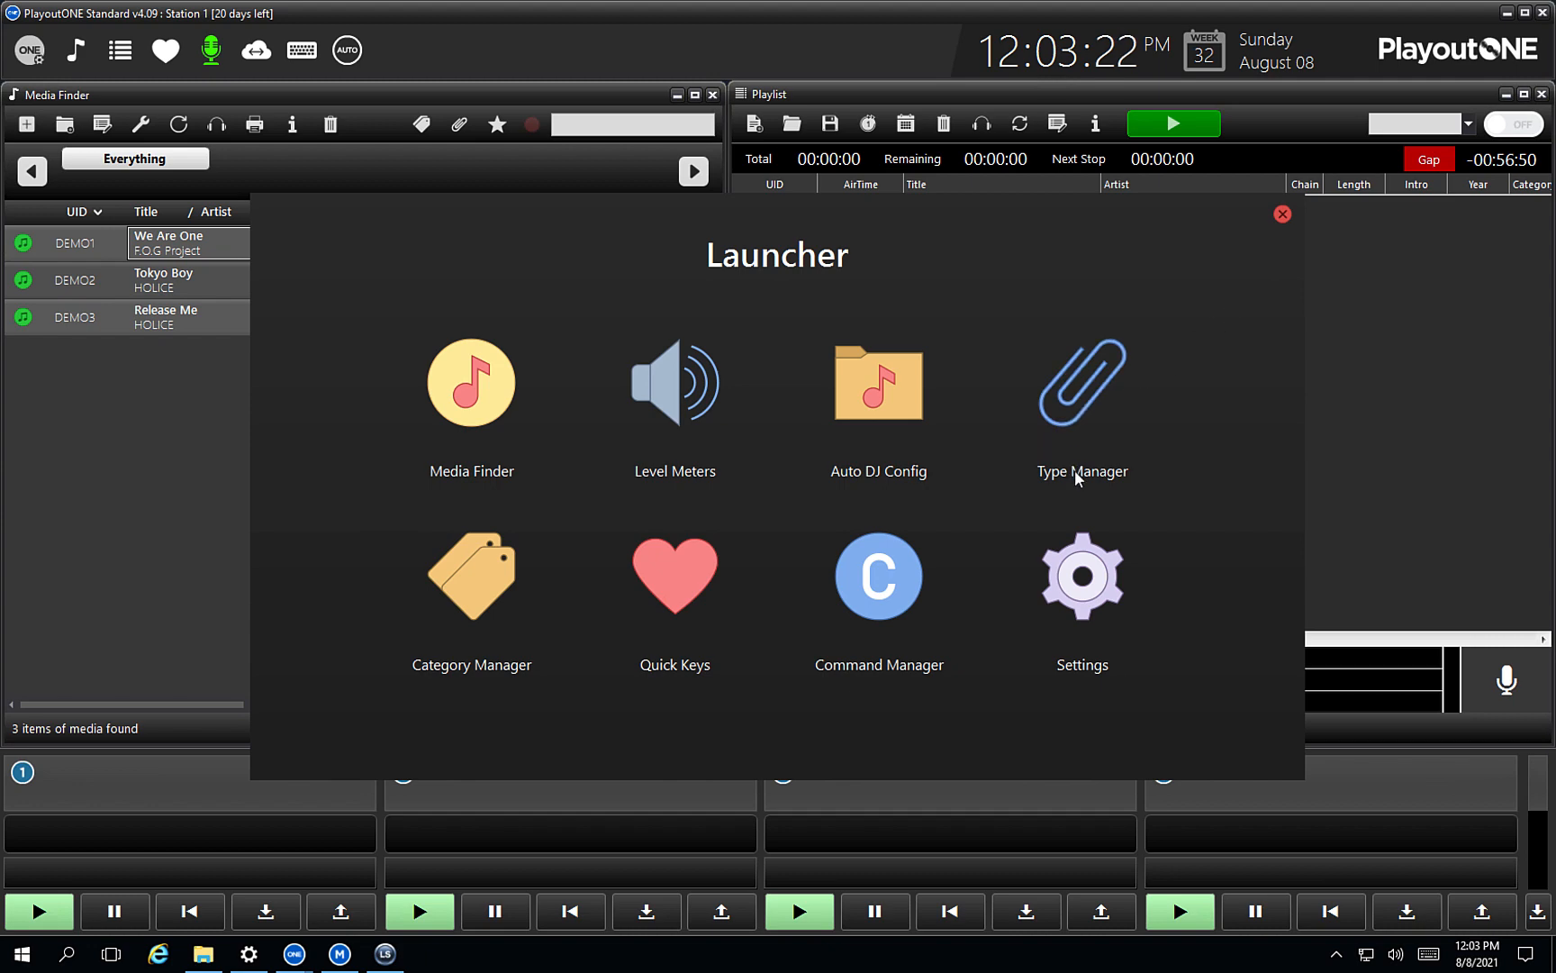
left_click(689, 578)
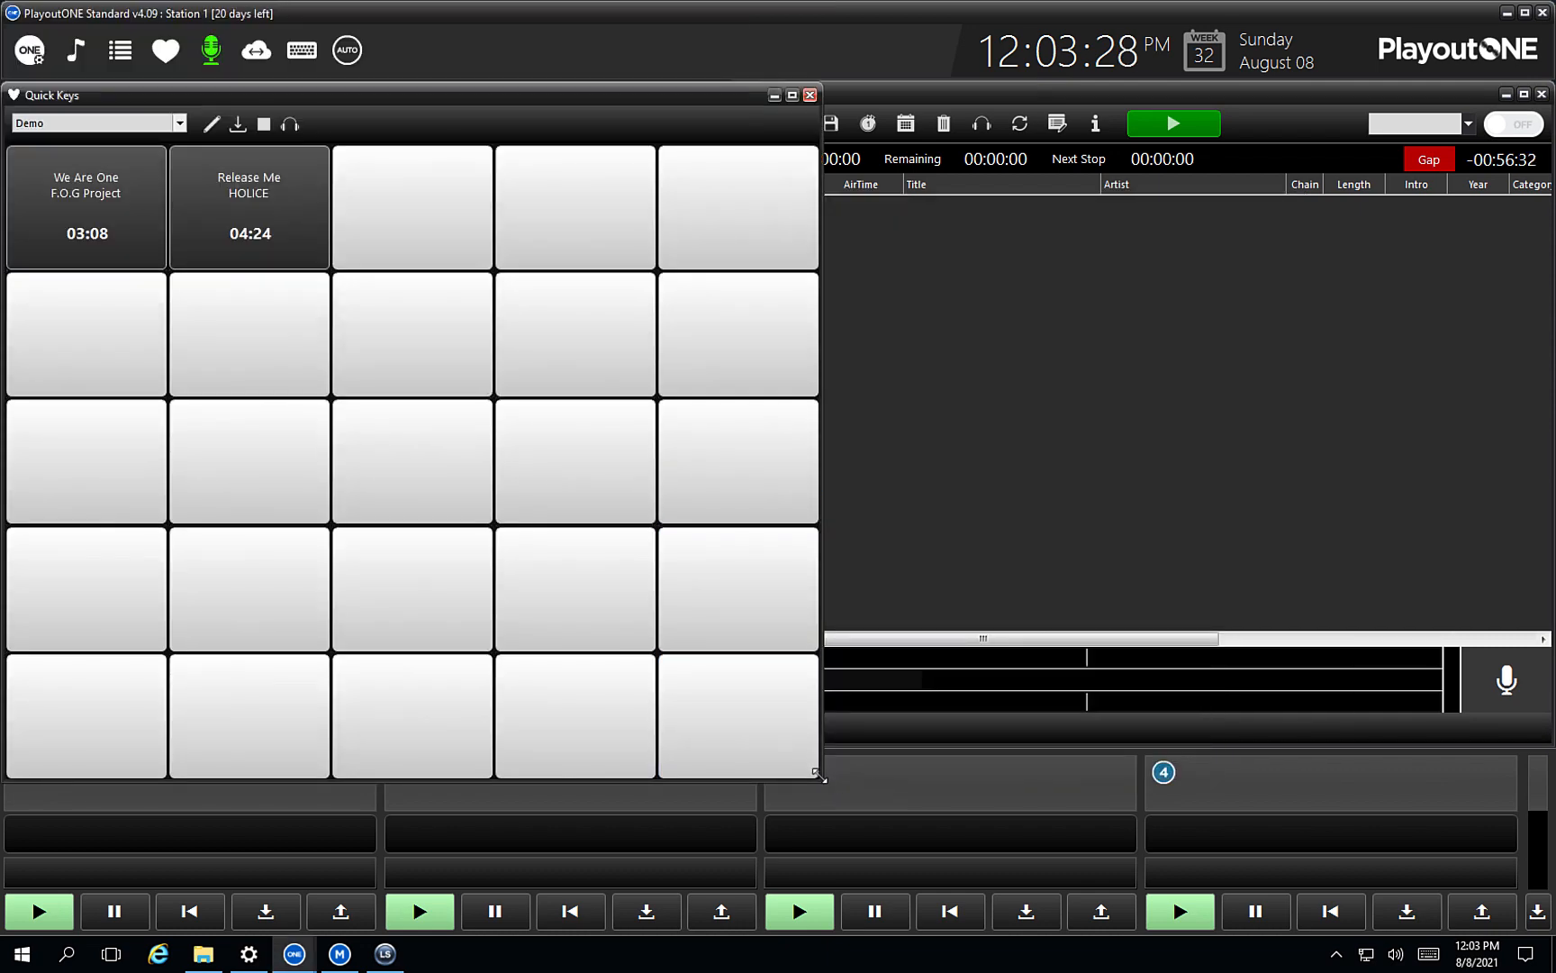
left_click_drag(817, 772, 721, 669)
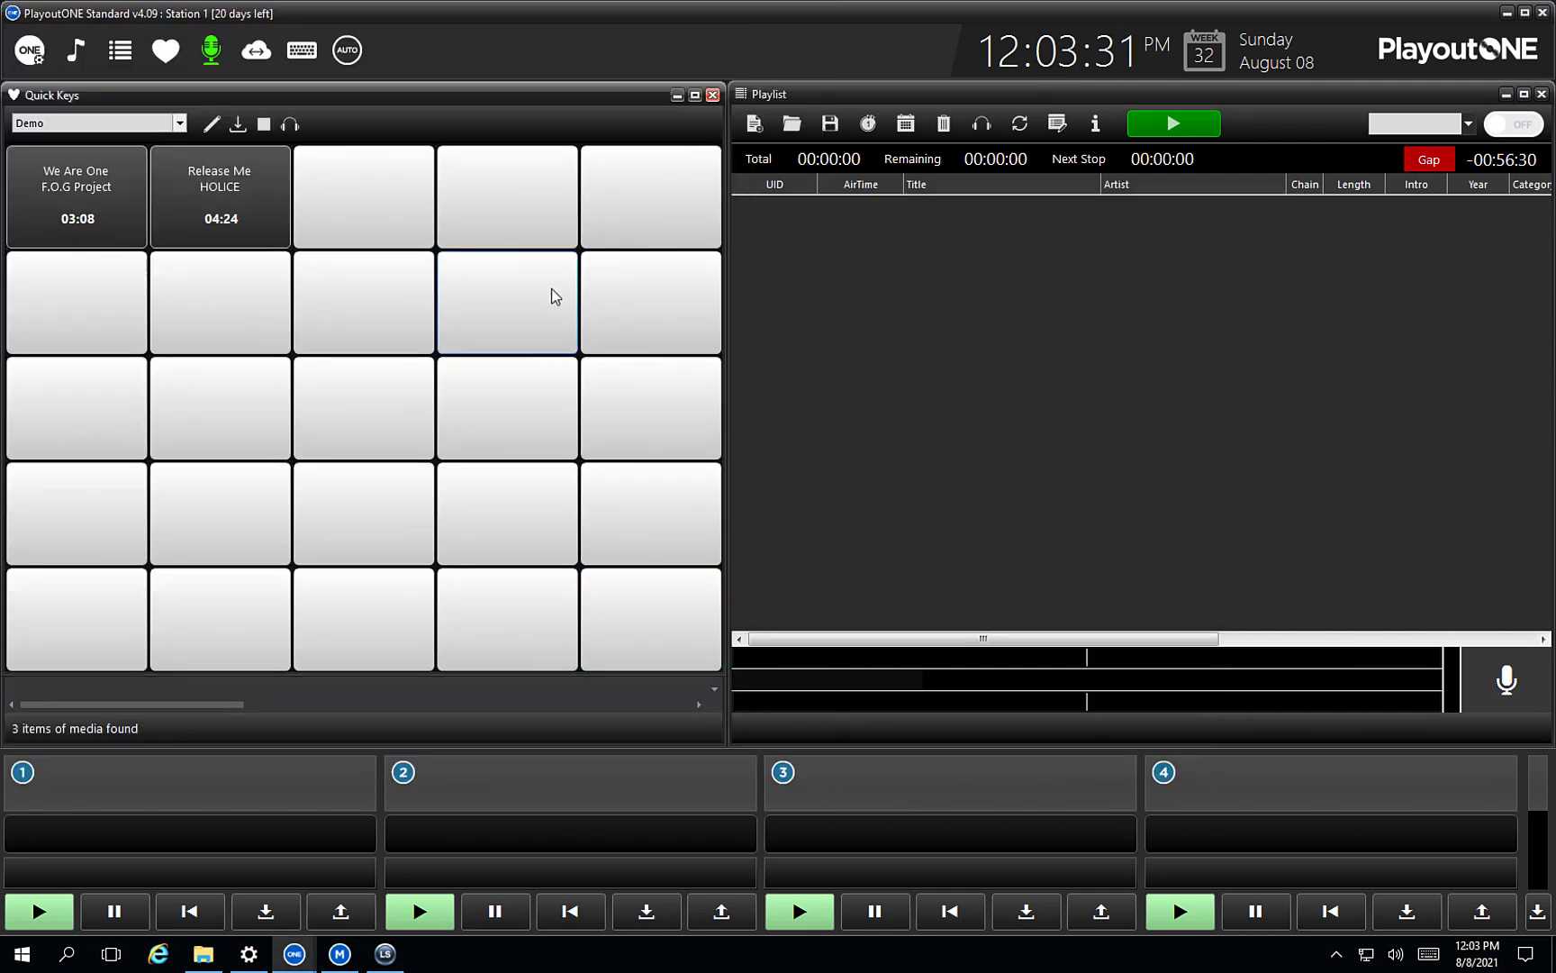
left_click(713, 95)
Step: In the hardware settings, choose Microphone (Teradici Virtual Audio Driver) for the VT & Record Device and Input Channel, and save
left_click(31, 50)
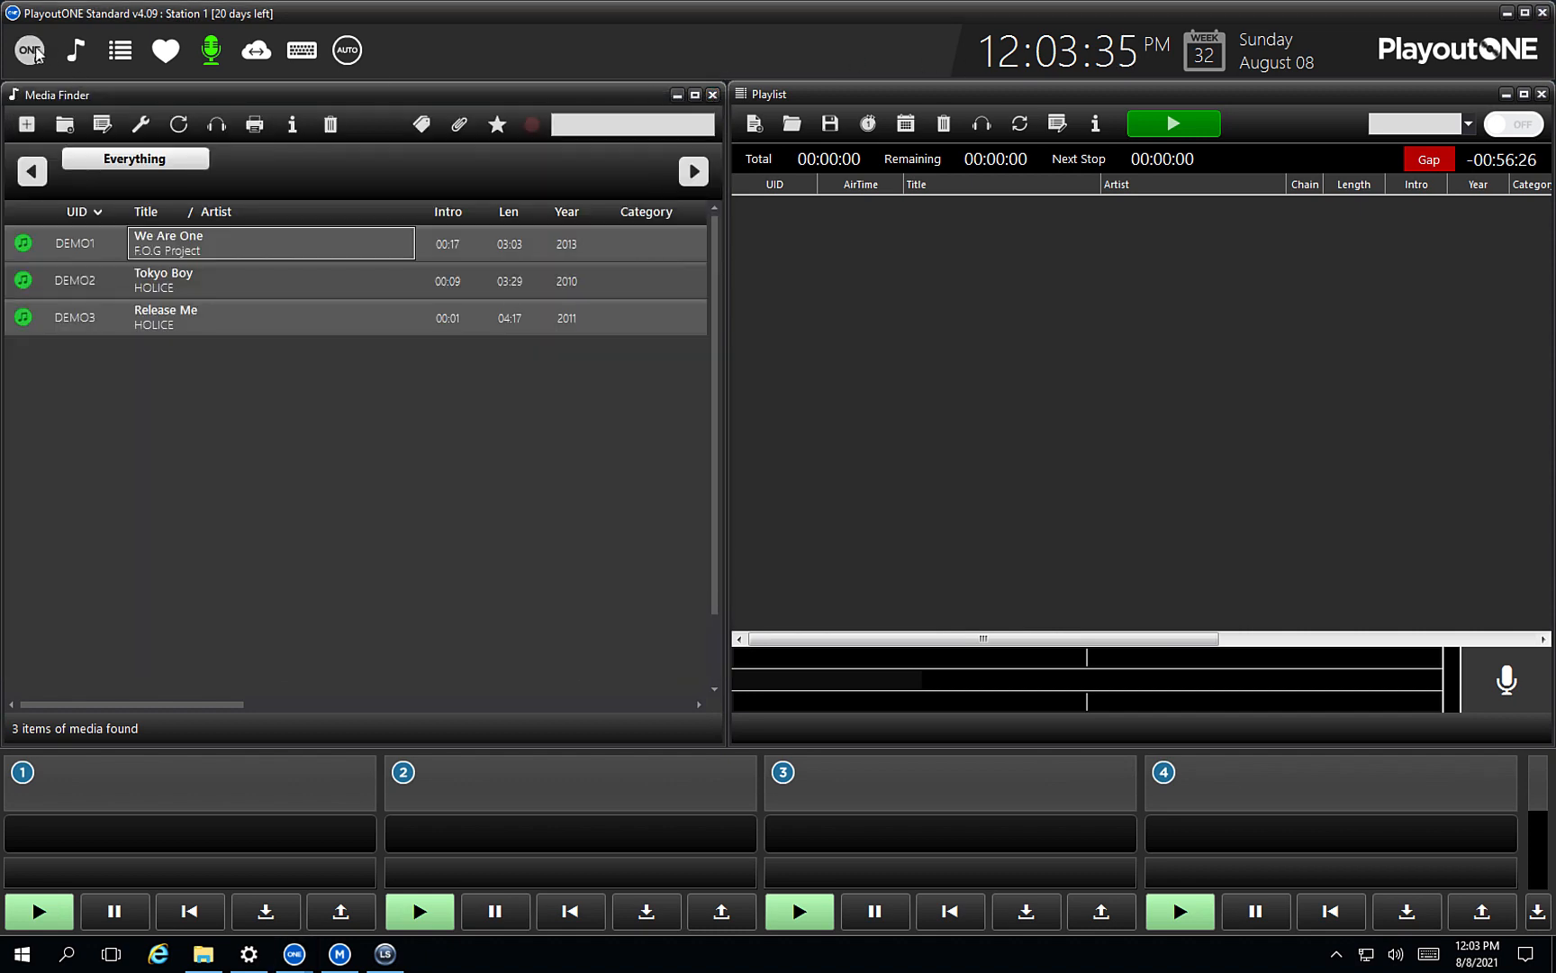
left_click(1075, 581)
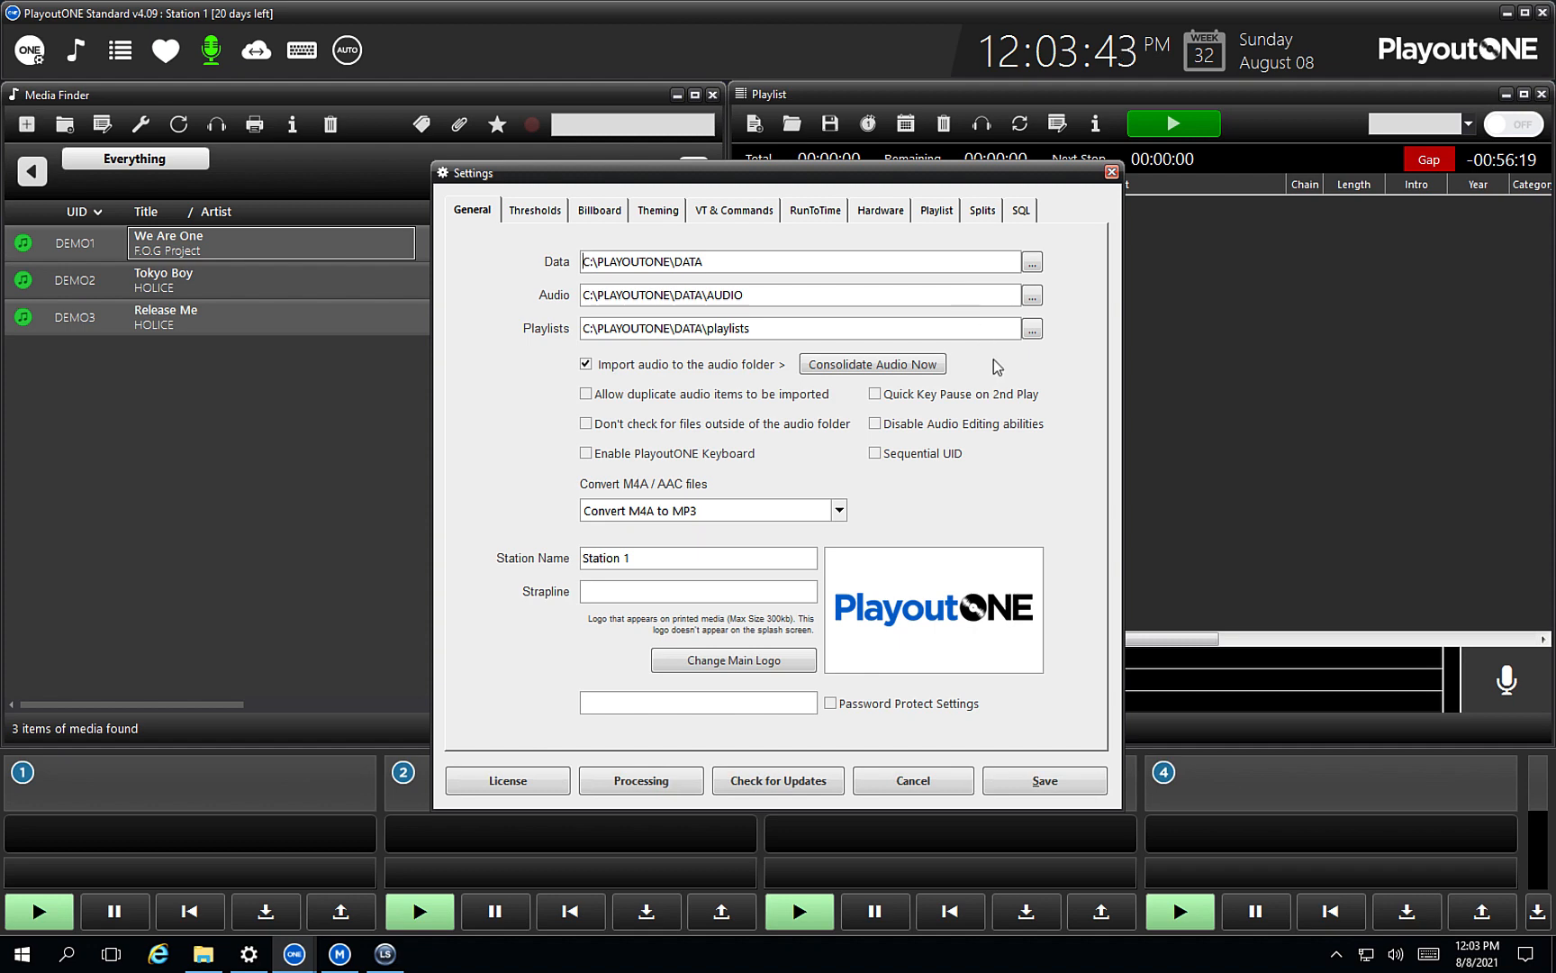
left_click(883, 212)
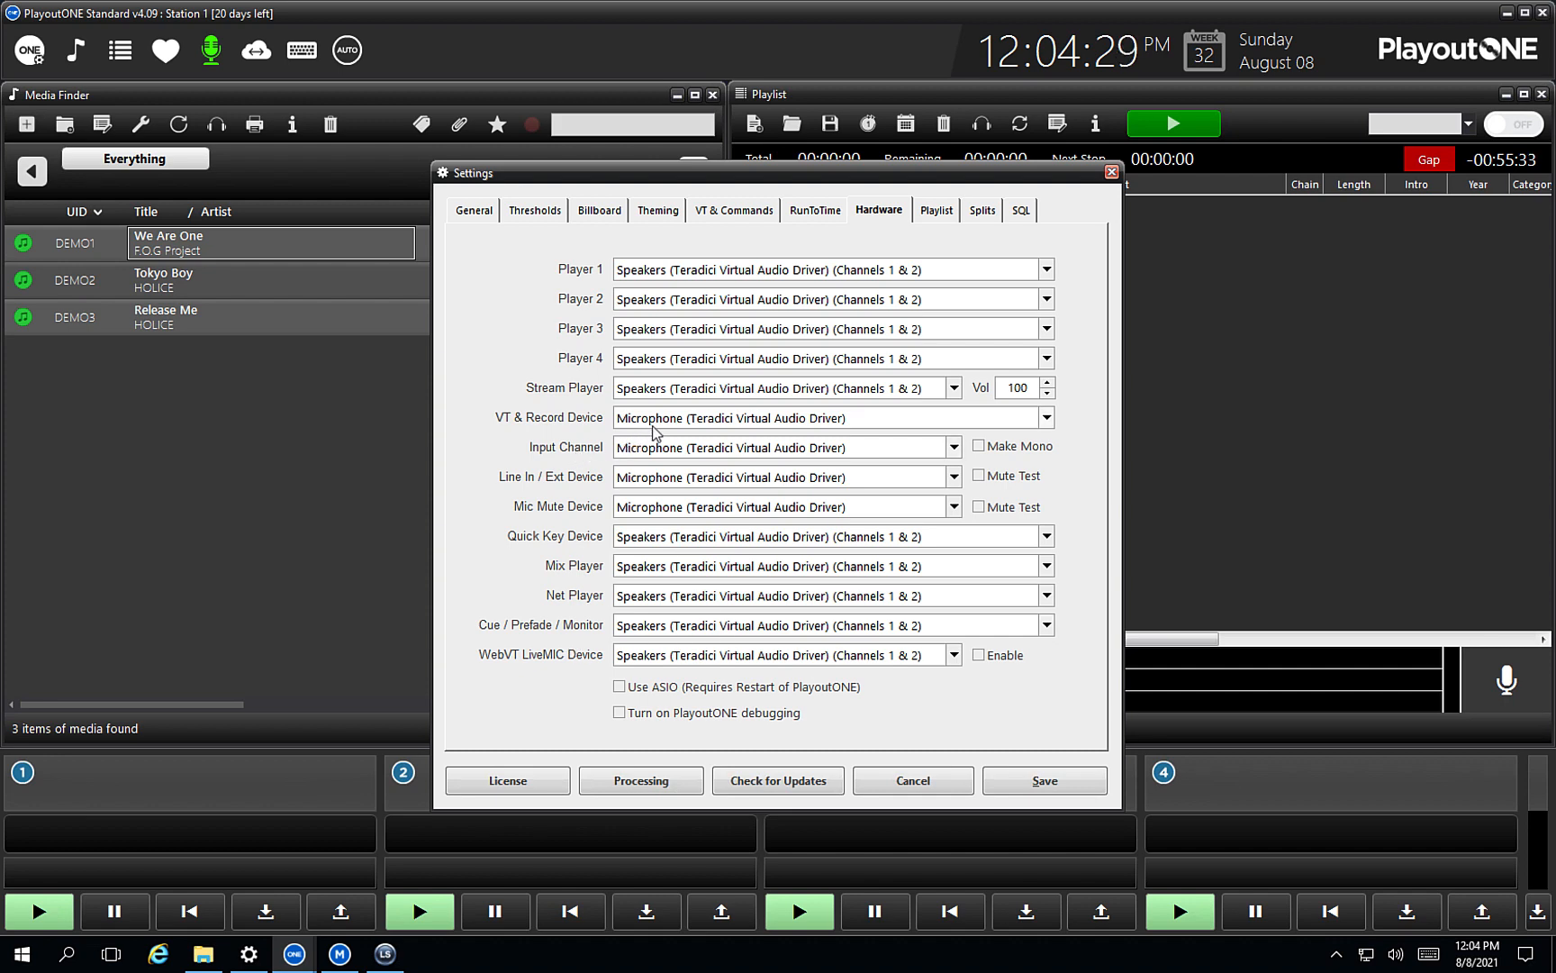
left_click(686, 424)
left_click(686, 439)
left_click(671, 447)
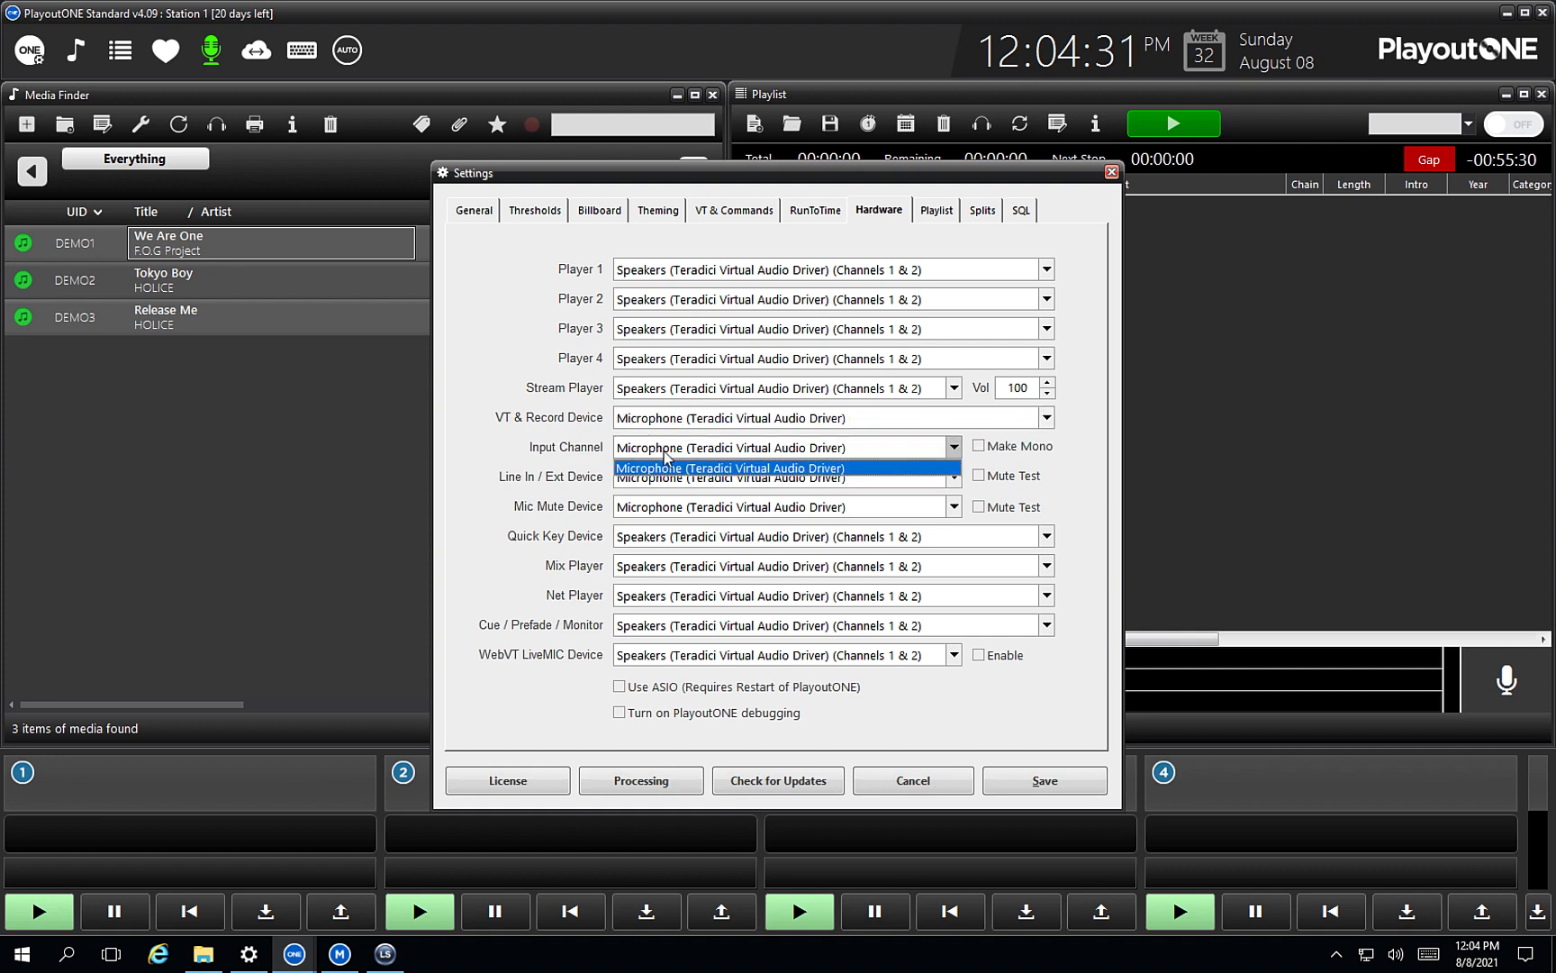
left_click(665, 455)
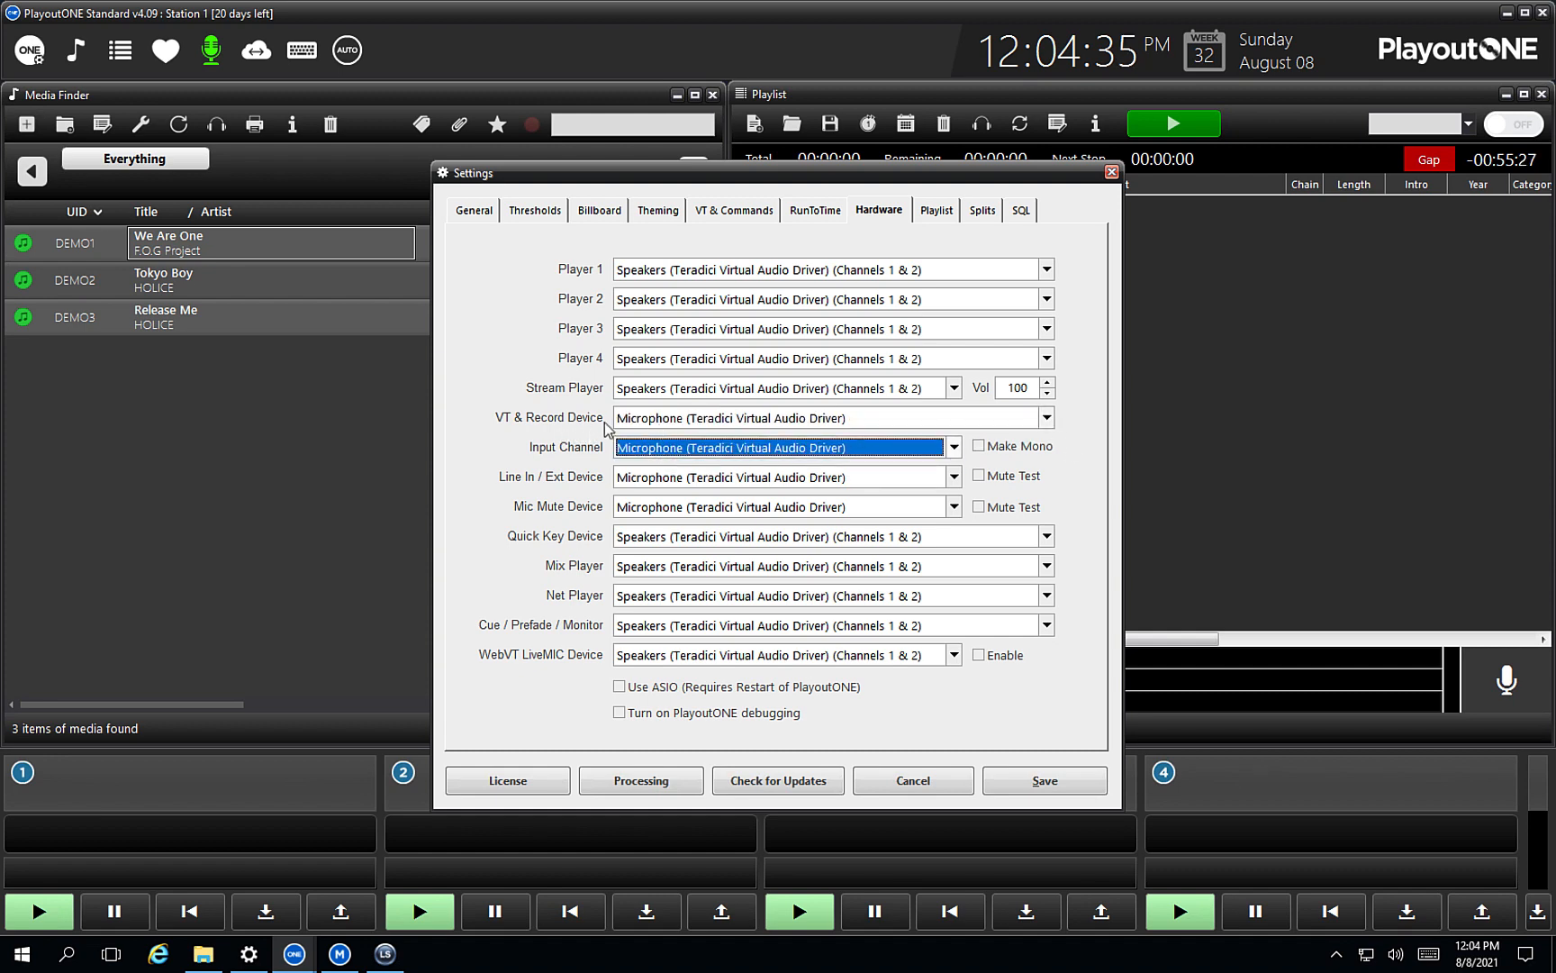
left_click(654, 451)
left_click(651, 447)
left_click(1001, 781)
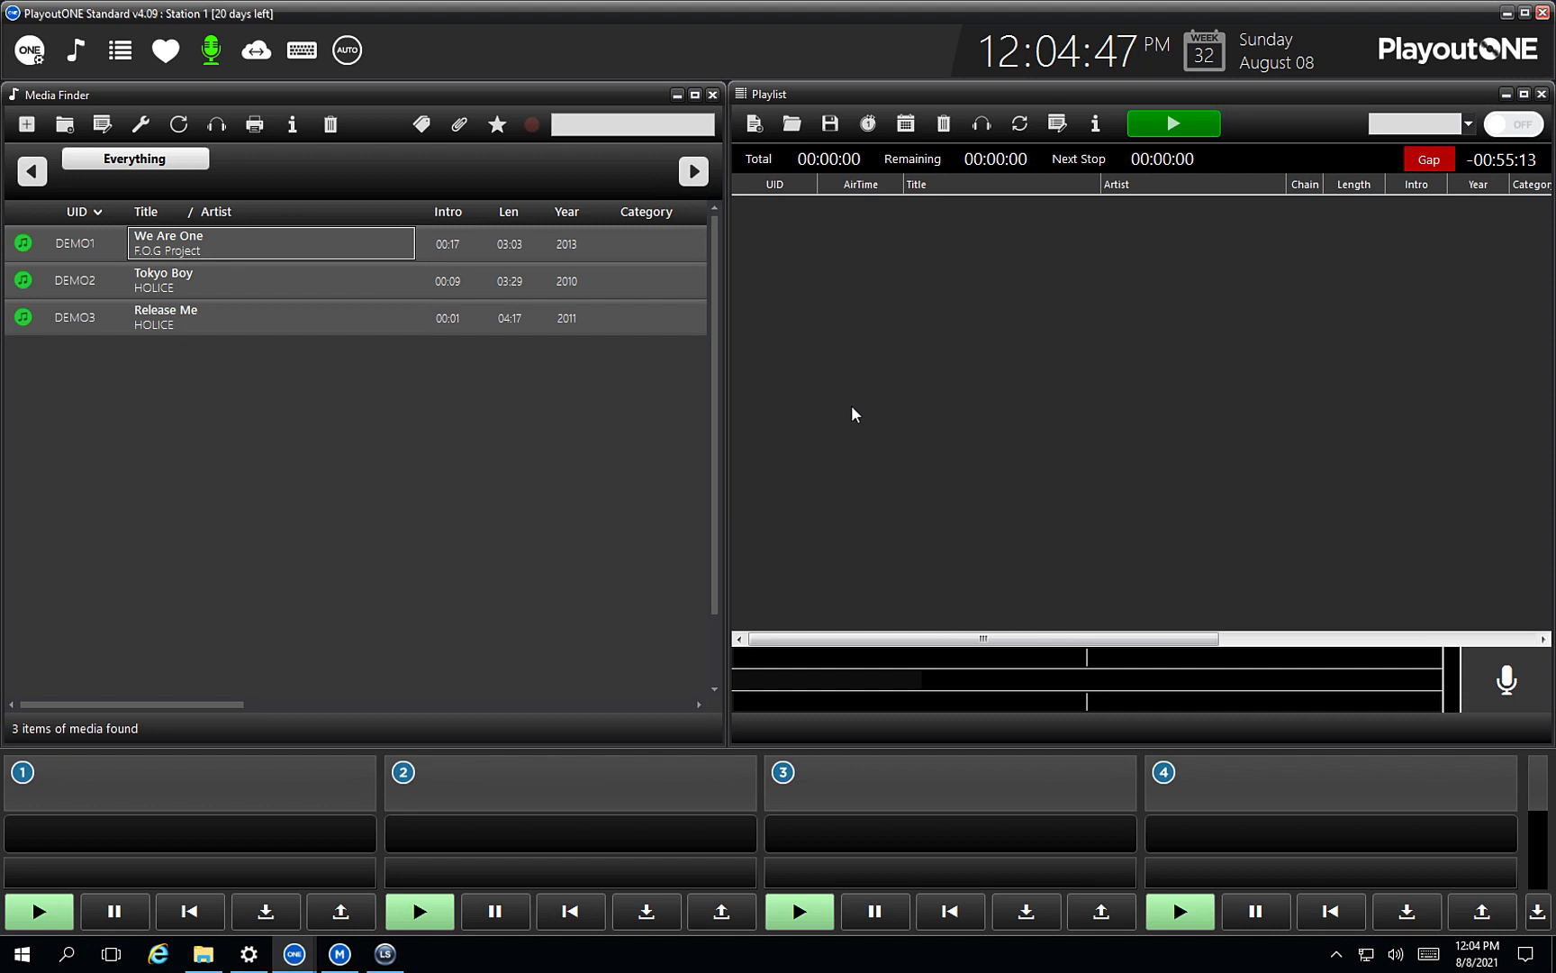
Step: Test playback by loading "We Are One" into player 1, playing it, and unloading it
left_click_drag(278, 249, 251, 793)
left_click(62, 904)
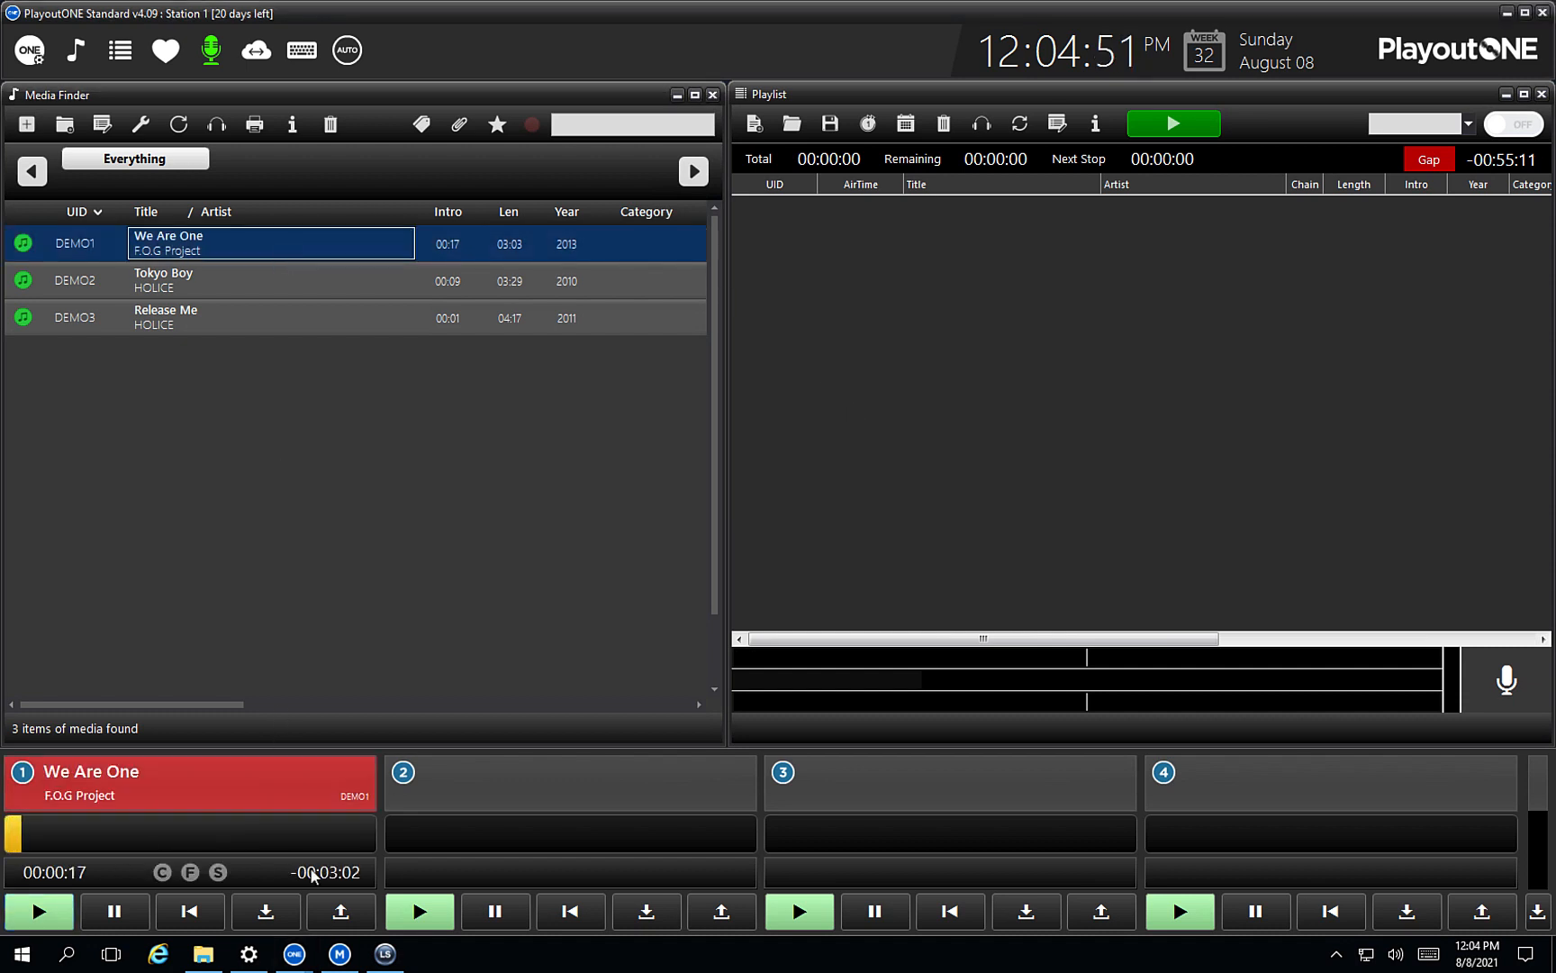
left_click(332, 911)
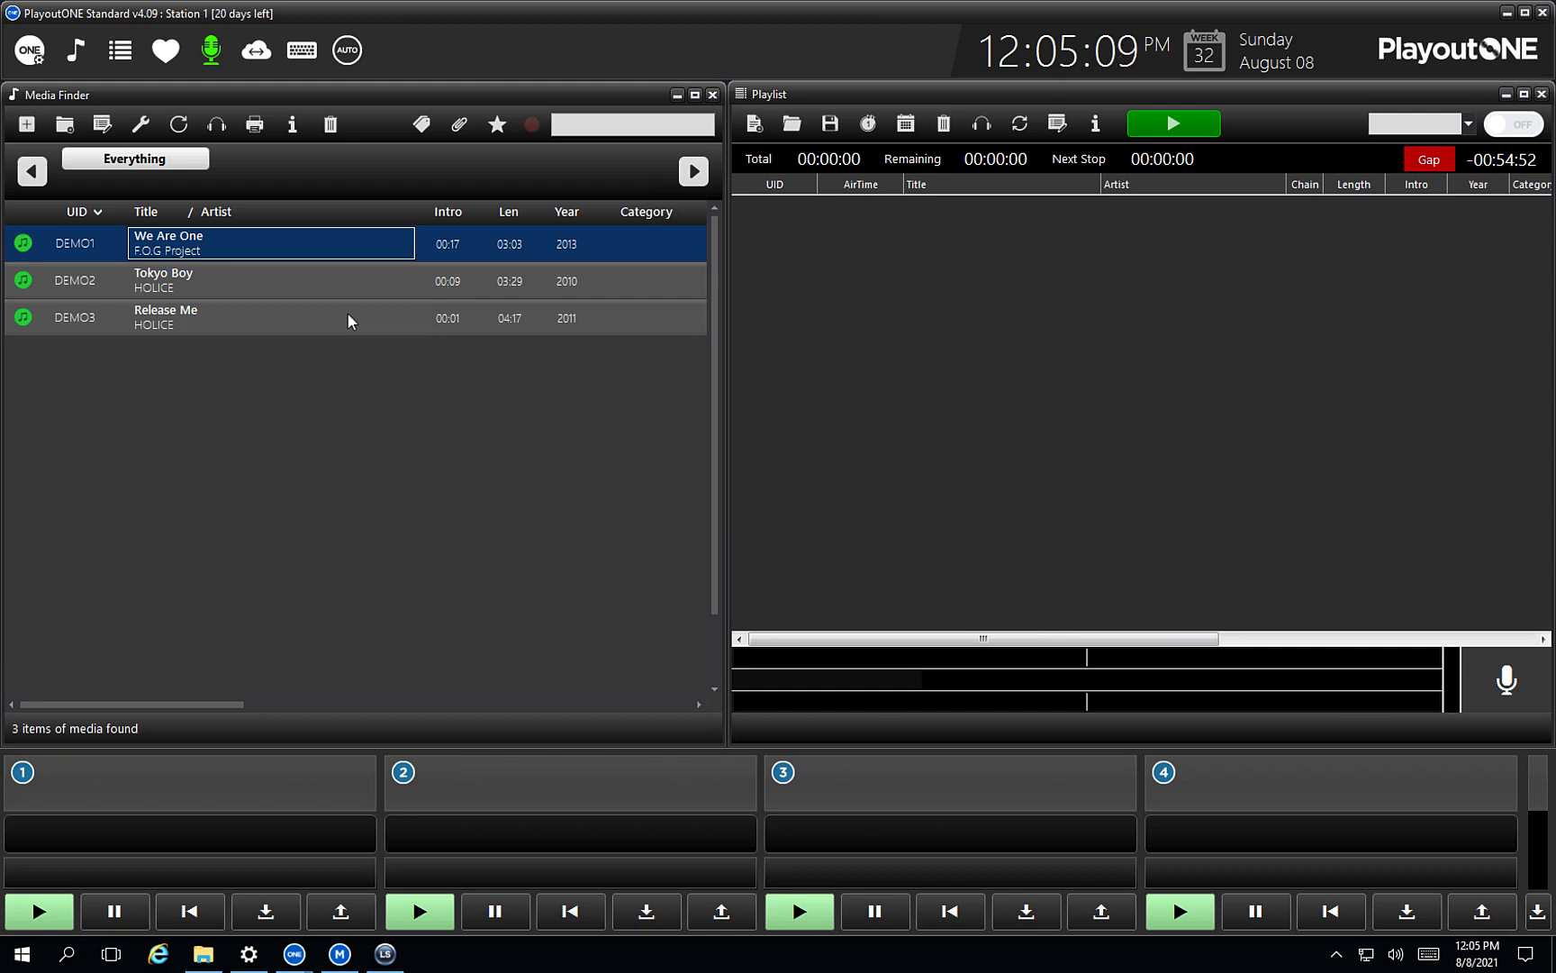
Step: Add "Bonfire - An Jone.mp3" from the Downloads\Songs folder as new audio and generate its UID automatically
left_click(27, 126)
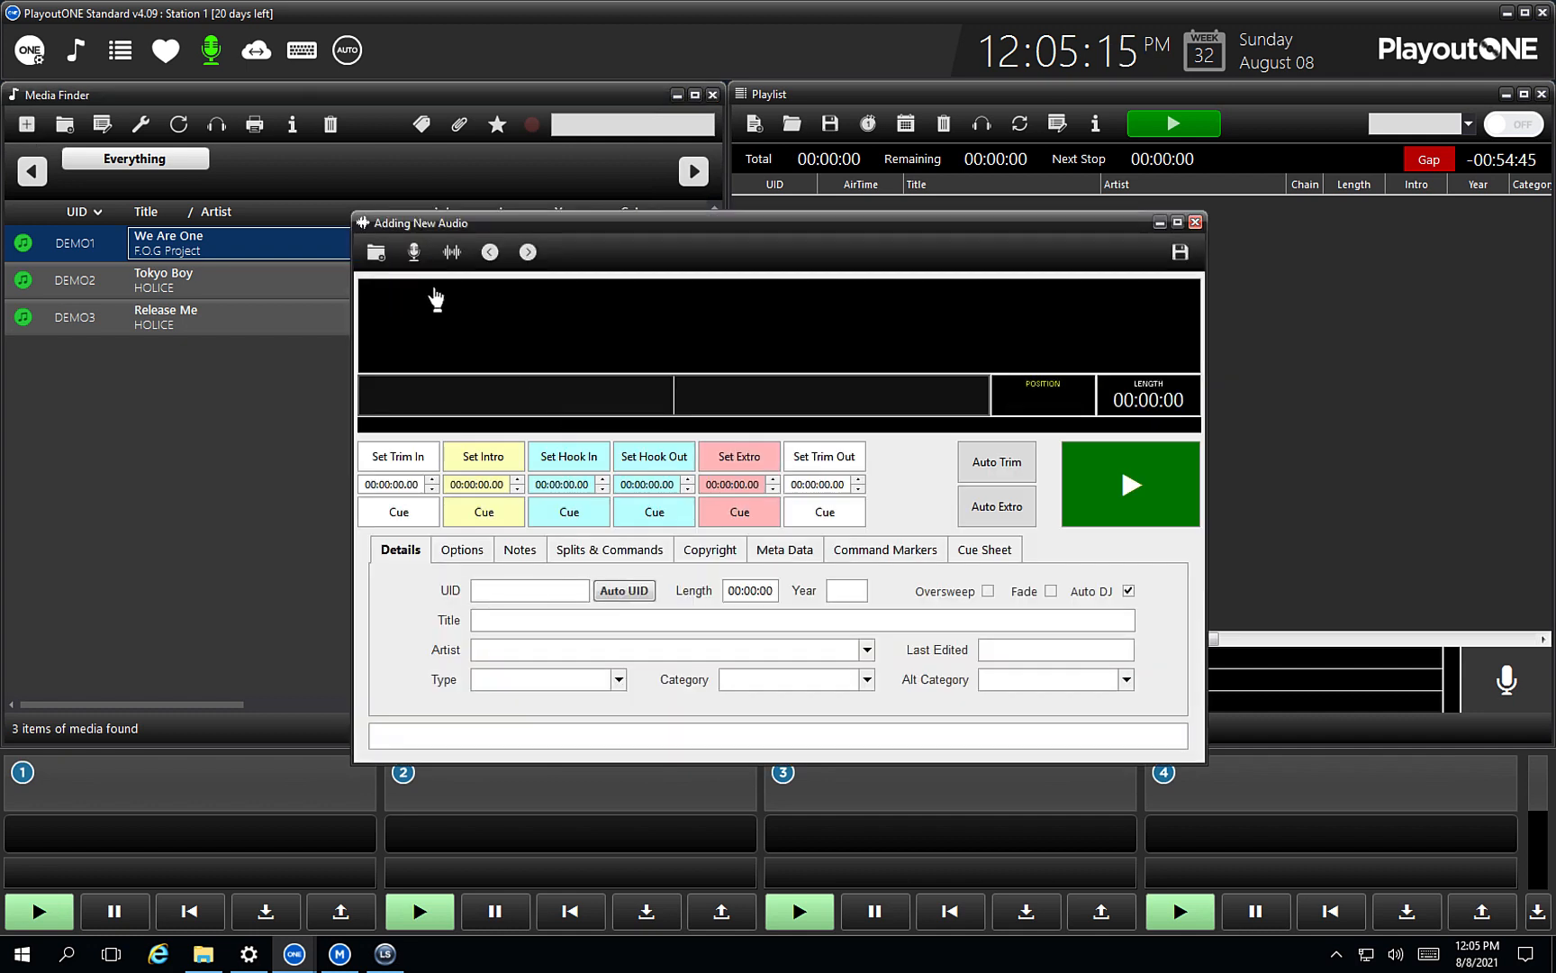
left_click(376, 253)
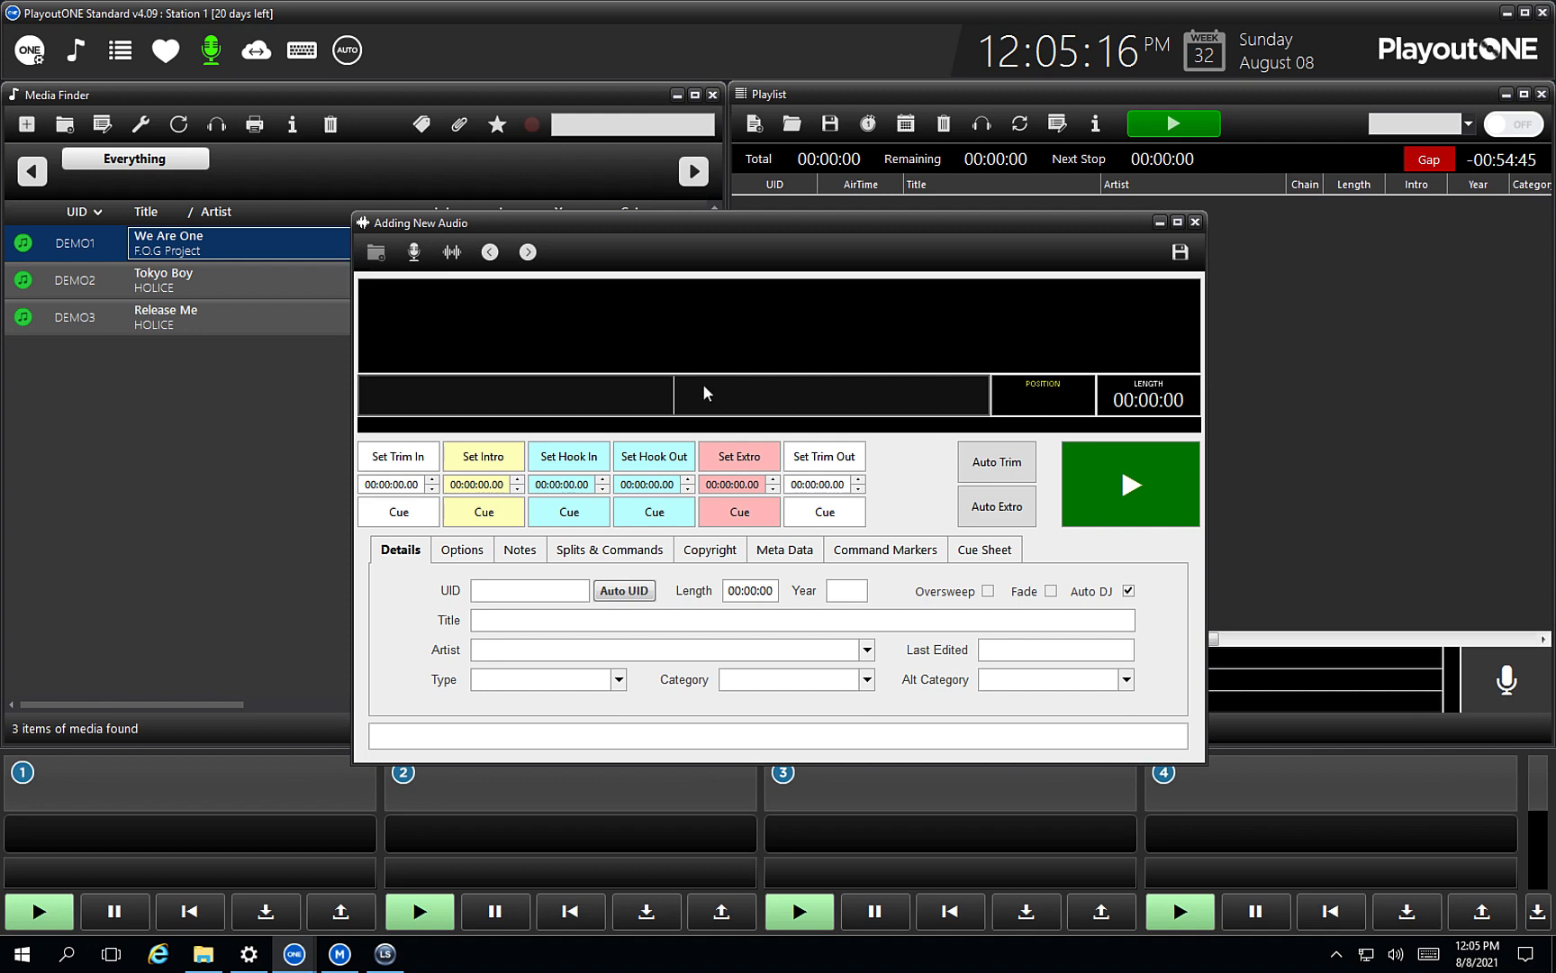
left_click(432, 393)
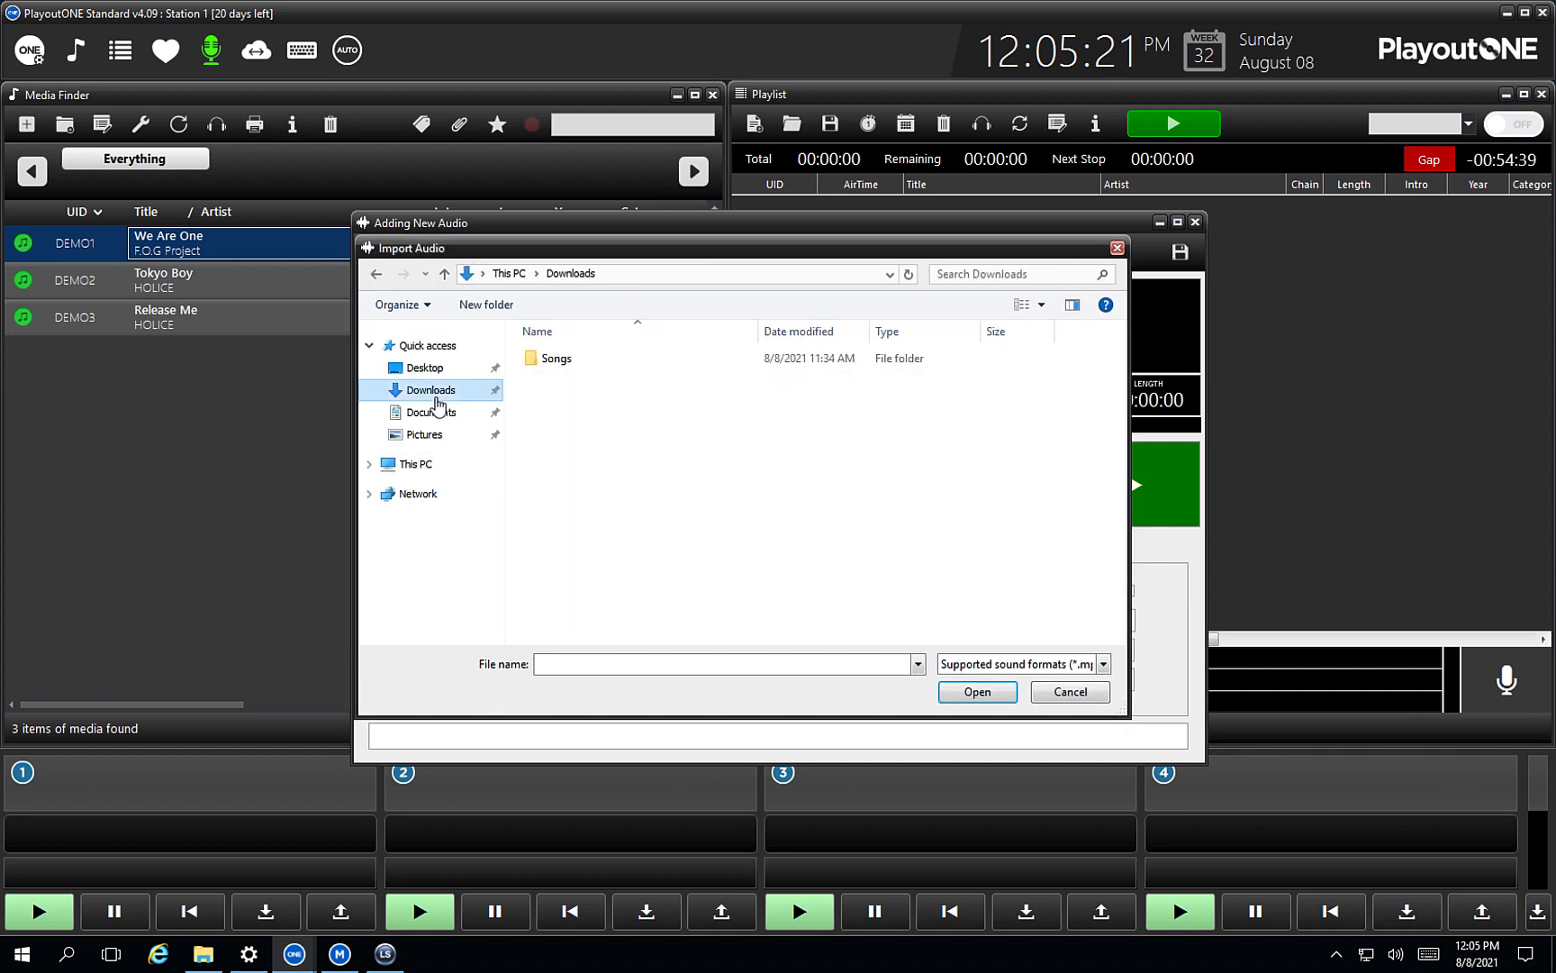
double_click(557, 365)
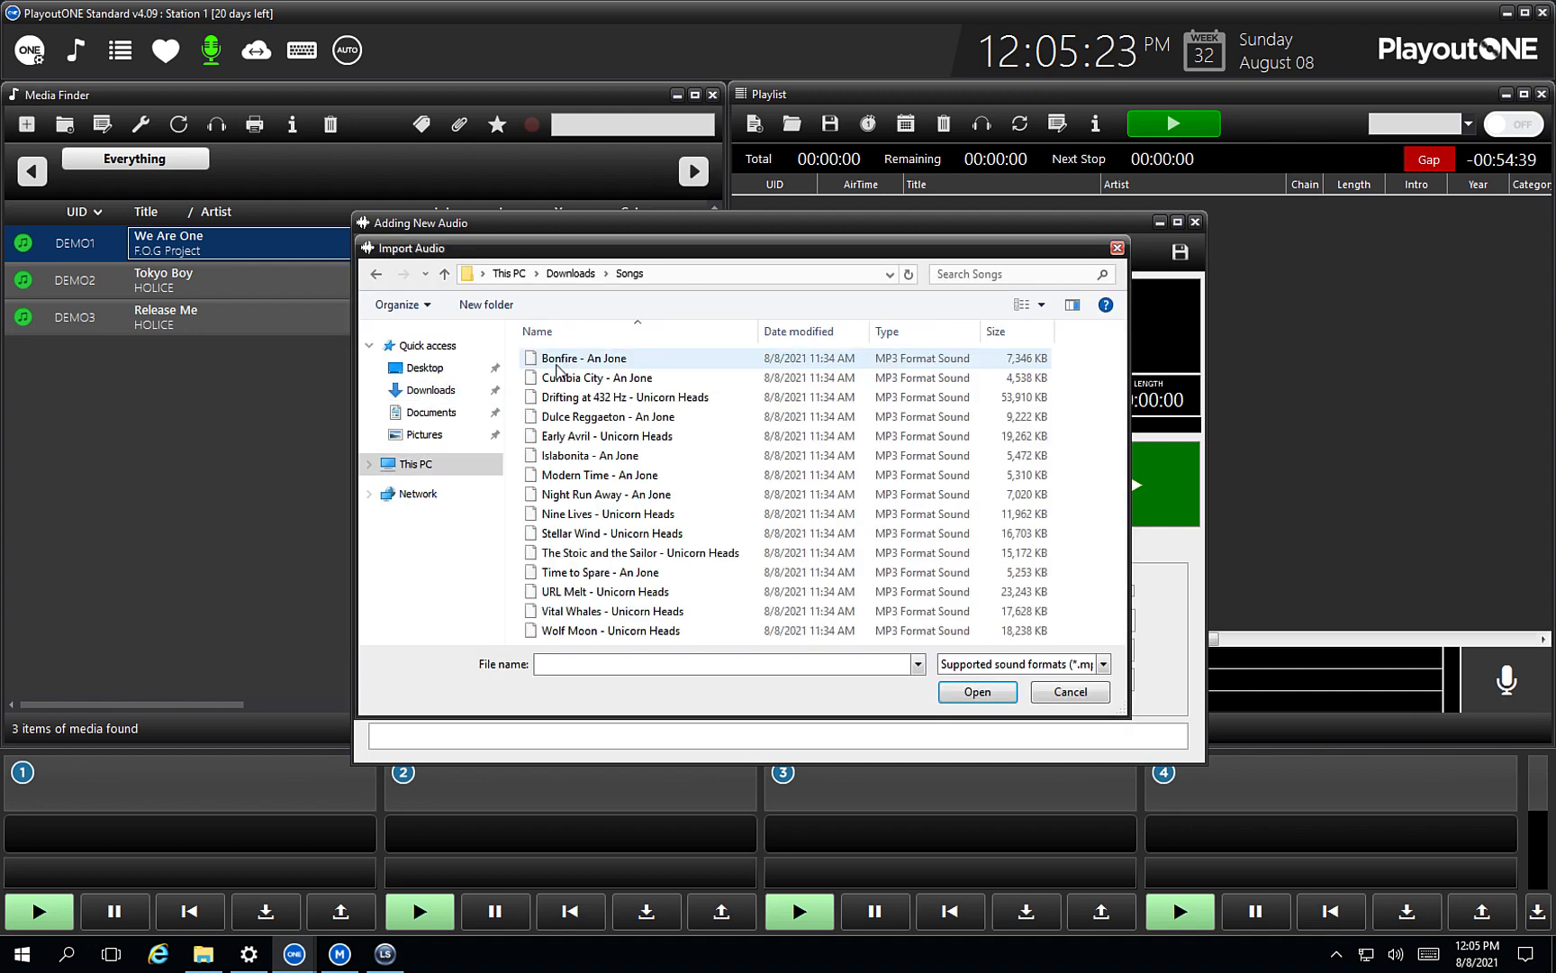
double_click(616, 363)
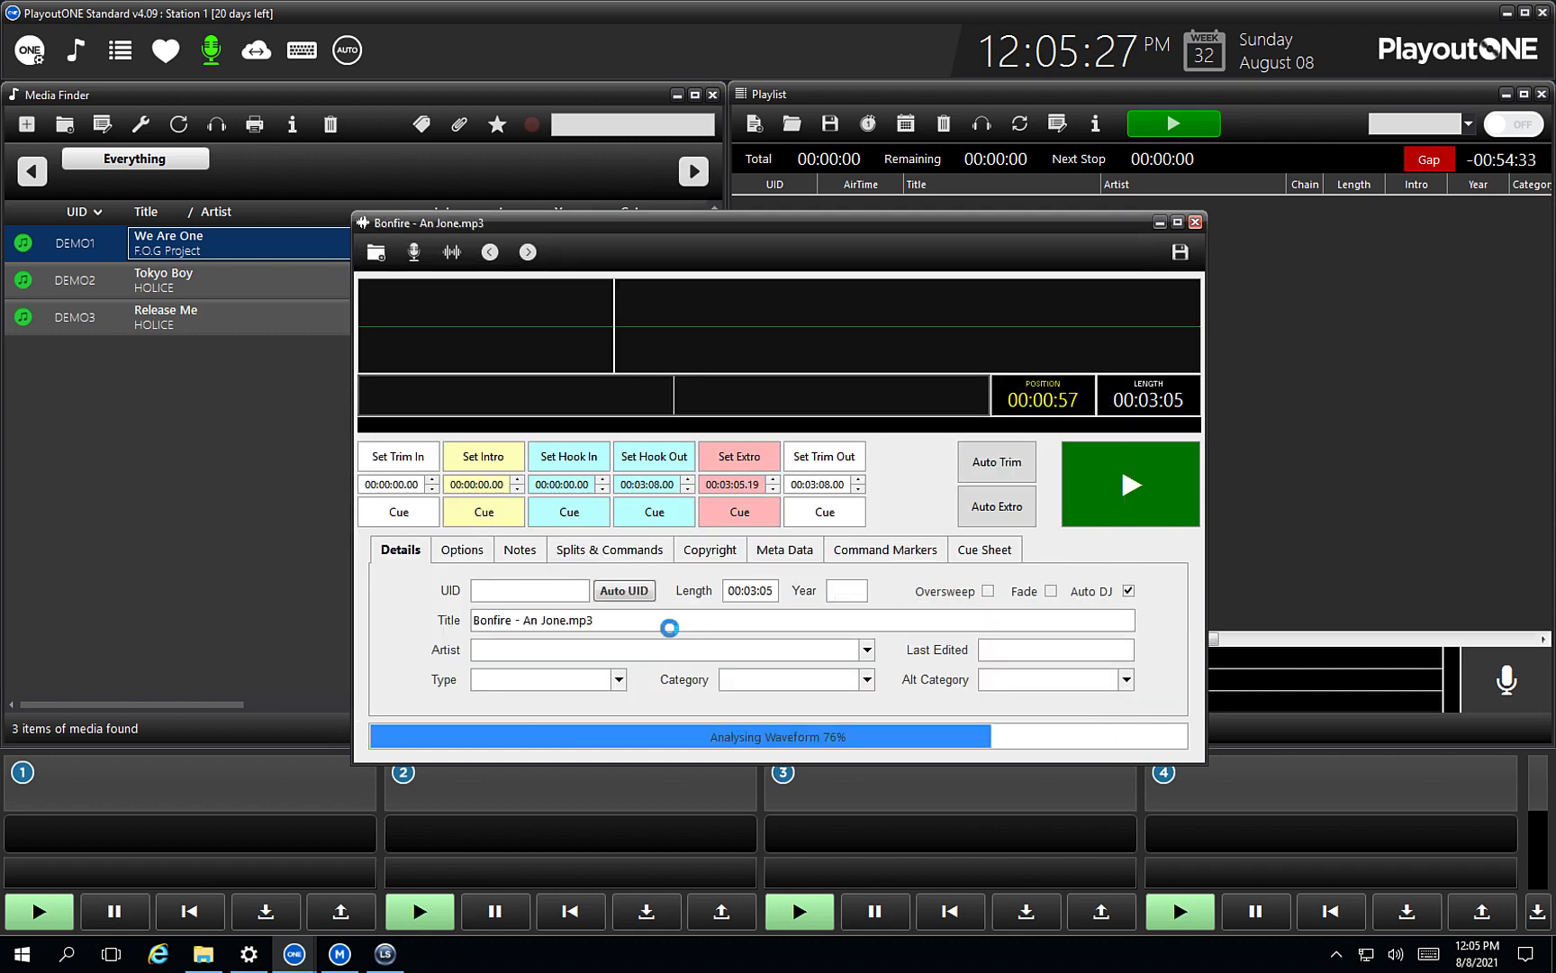
left_click(619, 595)
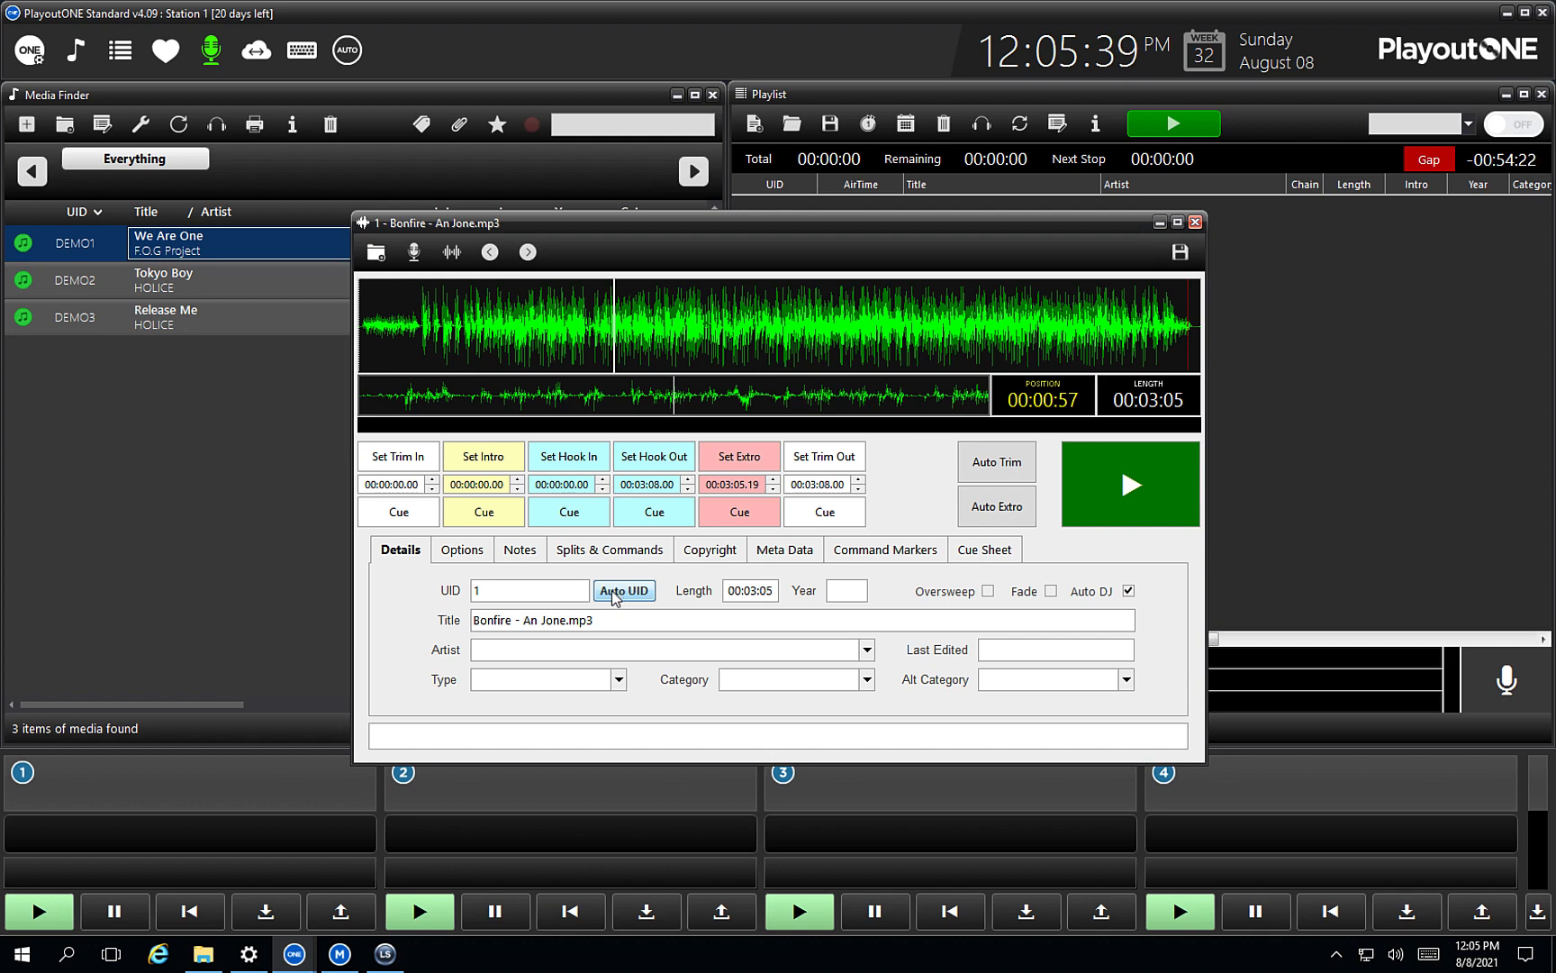
Step: Try SNG1 as the track's UID, then set the UID back to 1
key("BackSpace")
type("SNG1")
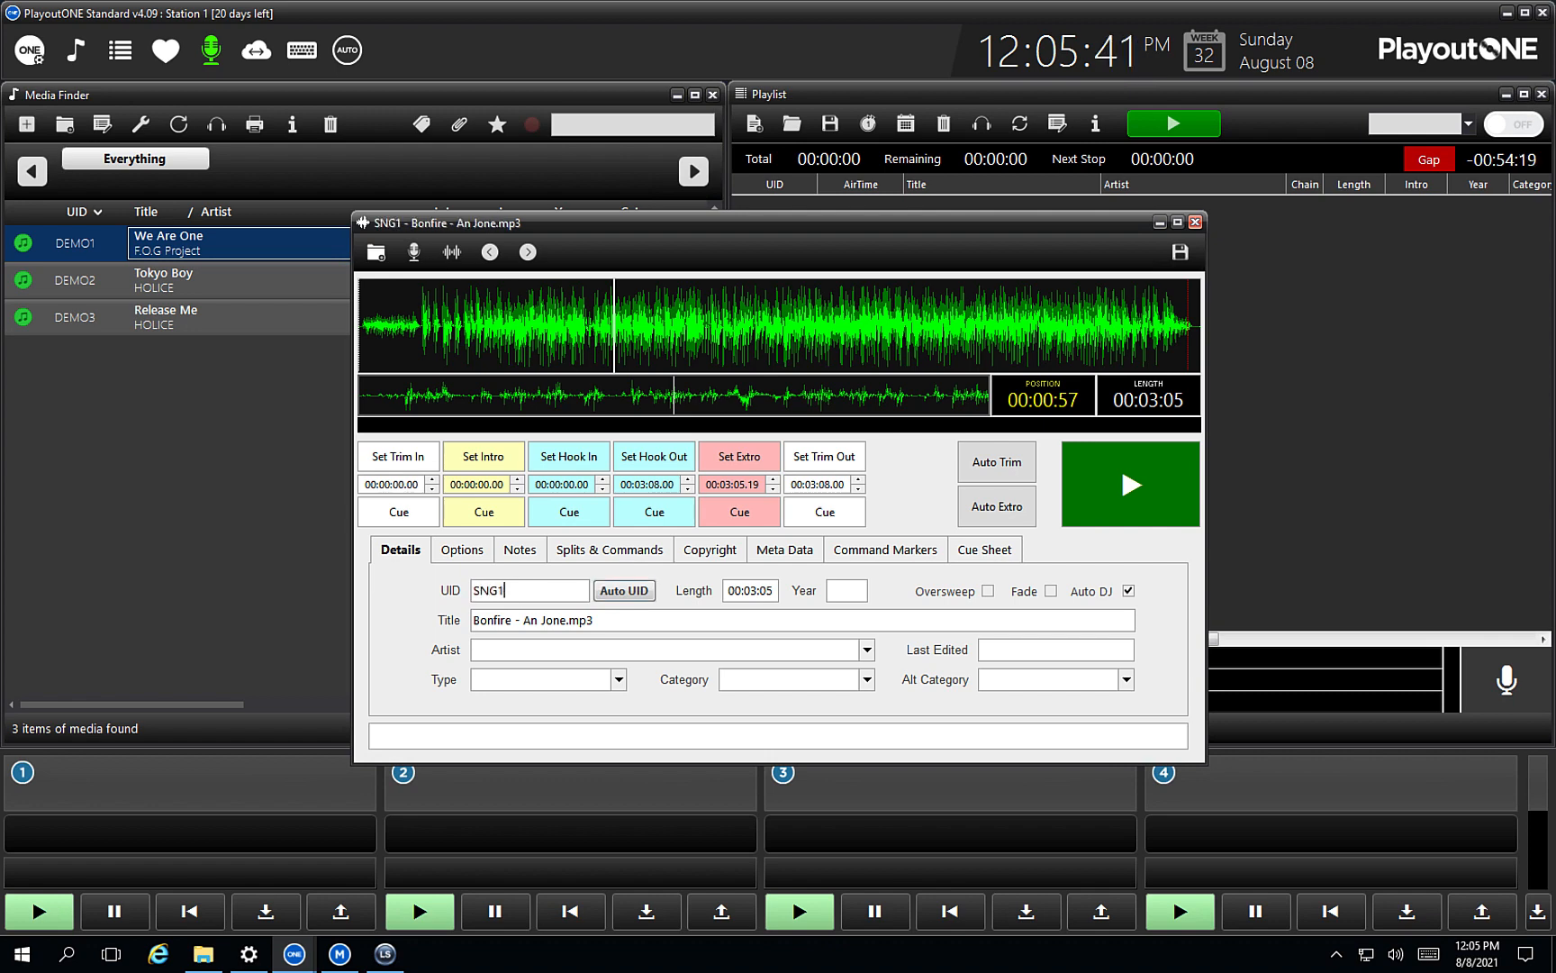
key("BackSpace")
key("BackSpace")
key("BackSpace")
key("BackSpace")
type("1")
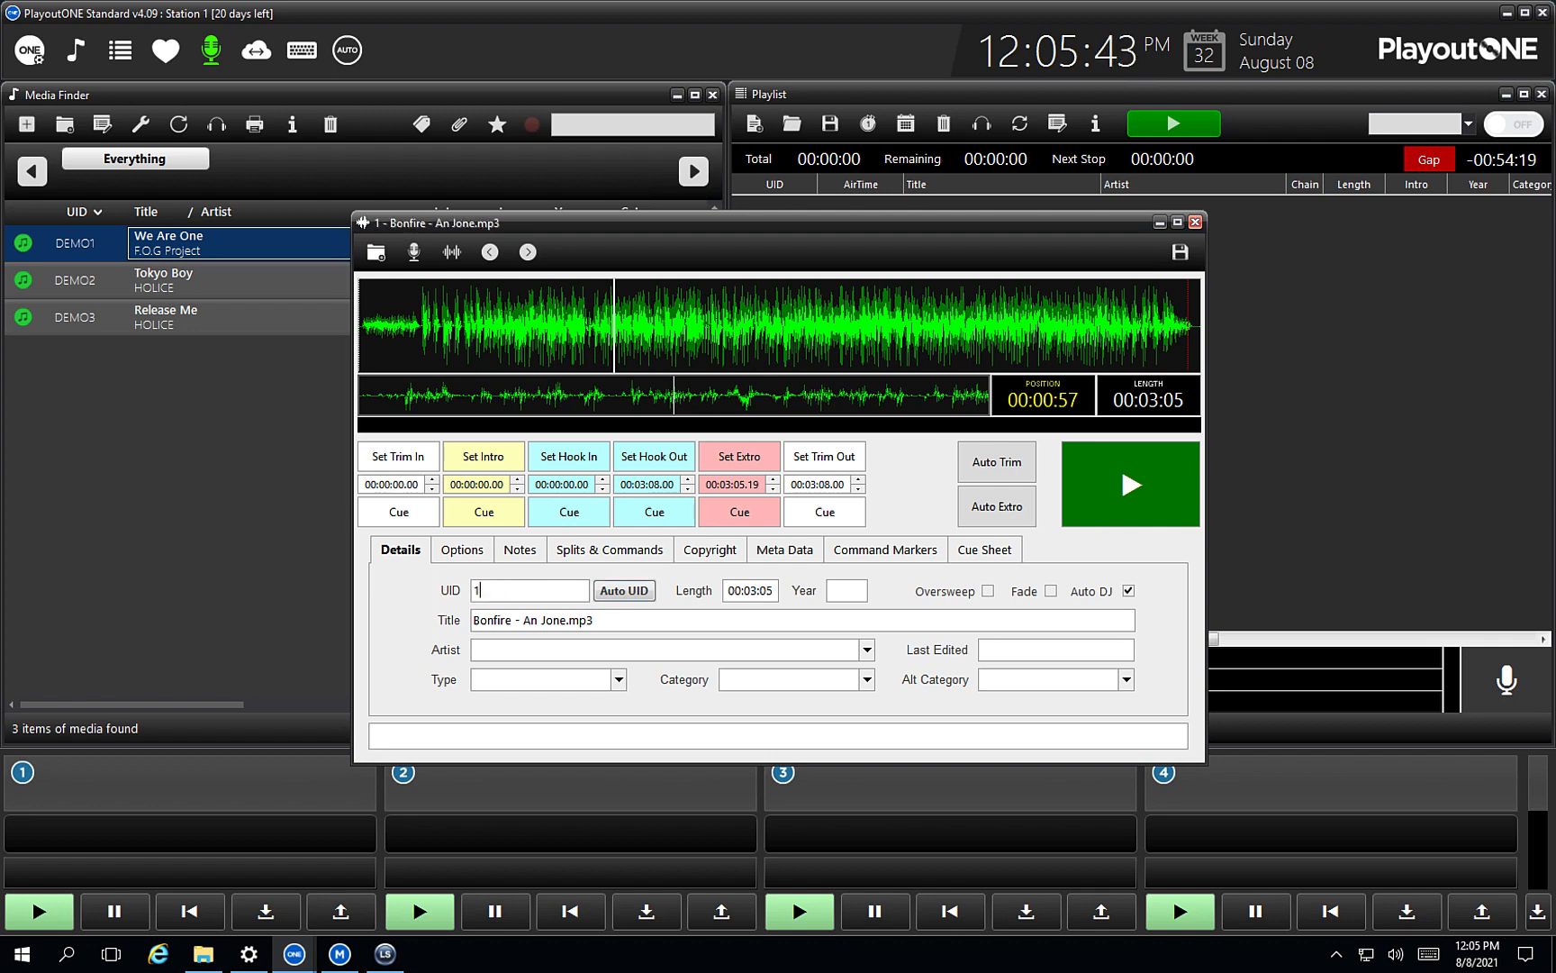
Step: Shorten the title to Bonfire by moving the " - An Jone.mp3" part into the artist field
left_click(515, 621)
left_click_drag(657, 621, 509, 622)
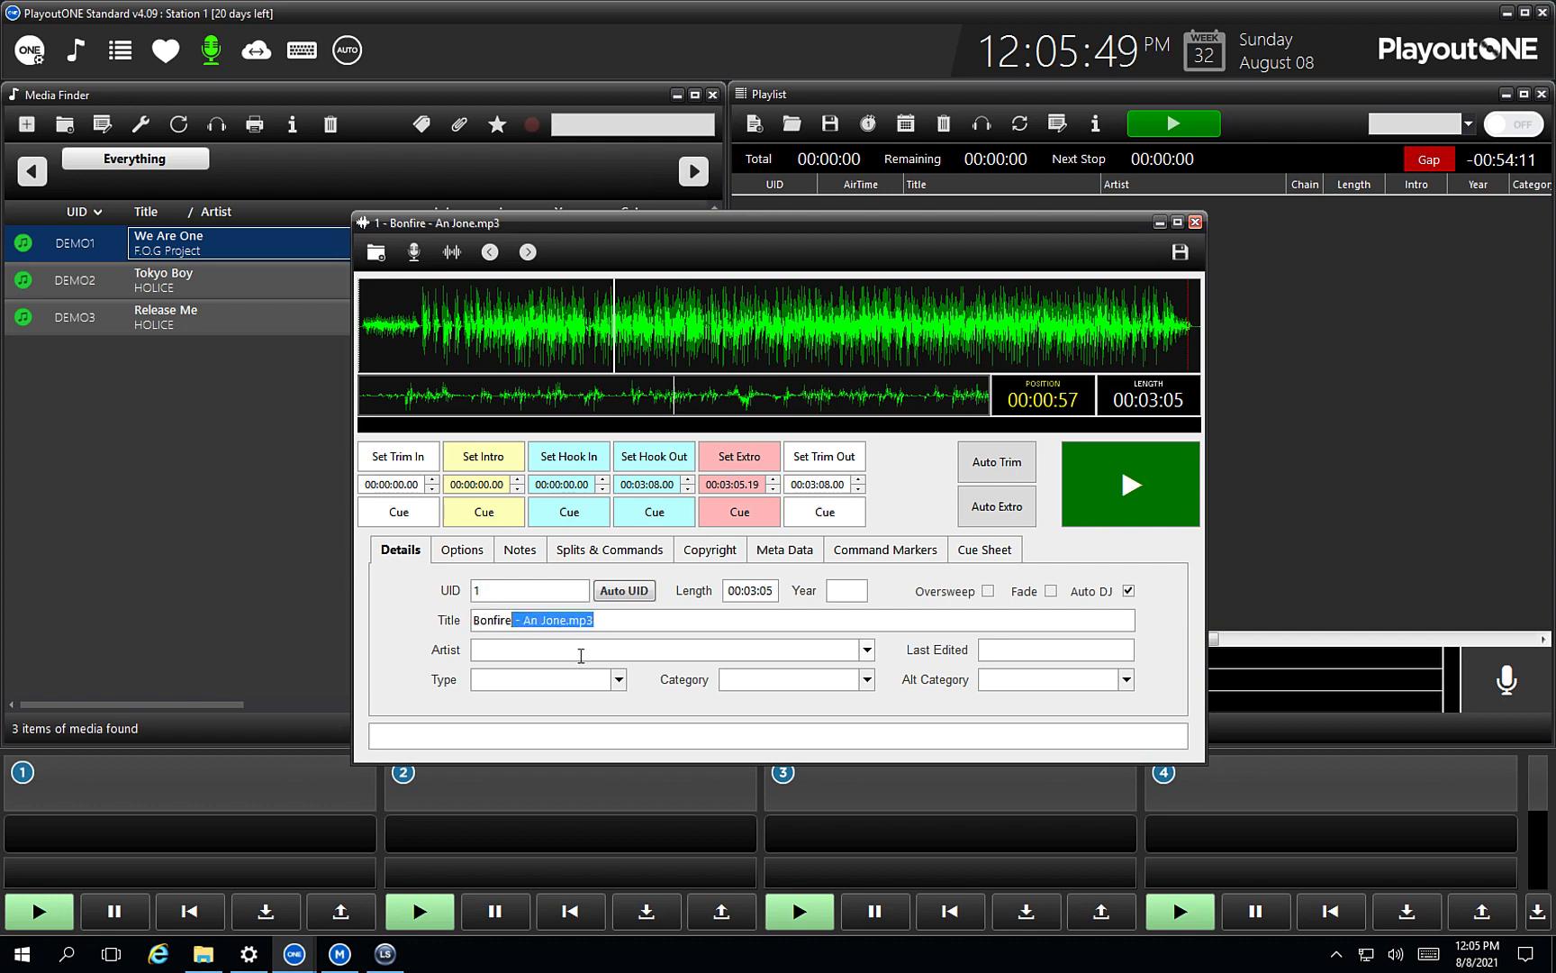
key("ctrl+x")
left_click(527, 650)
key("ctrl+v")
Step: Trim the artist entry to An Jone and set the track type to Song
key("BackSpace")
key("BackSpace")
key("BackSpace")
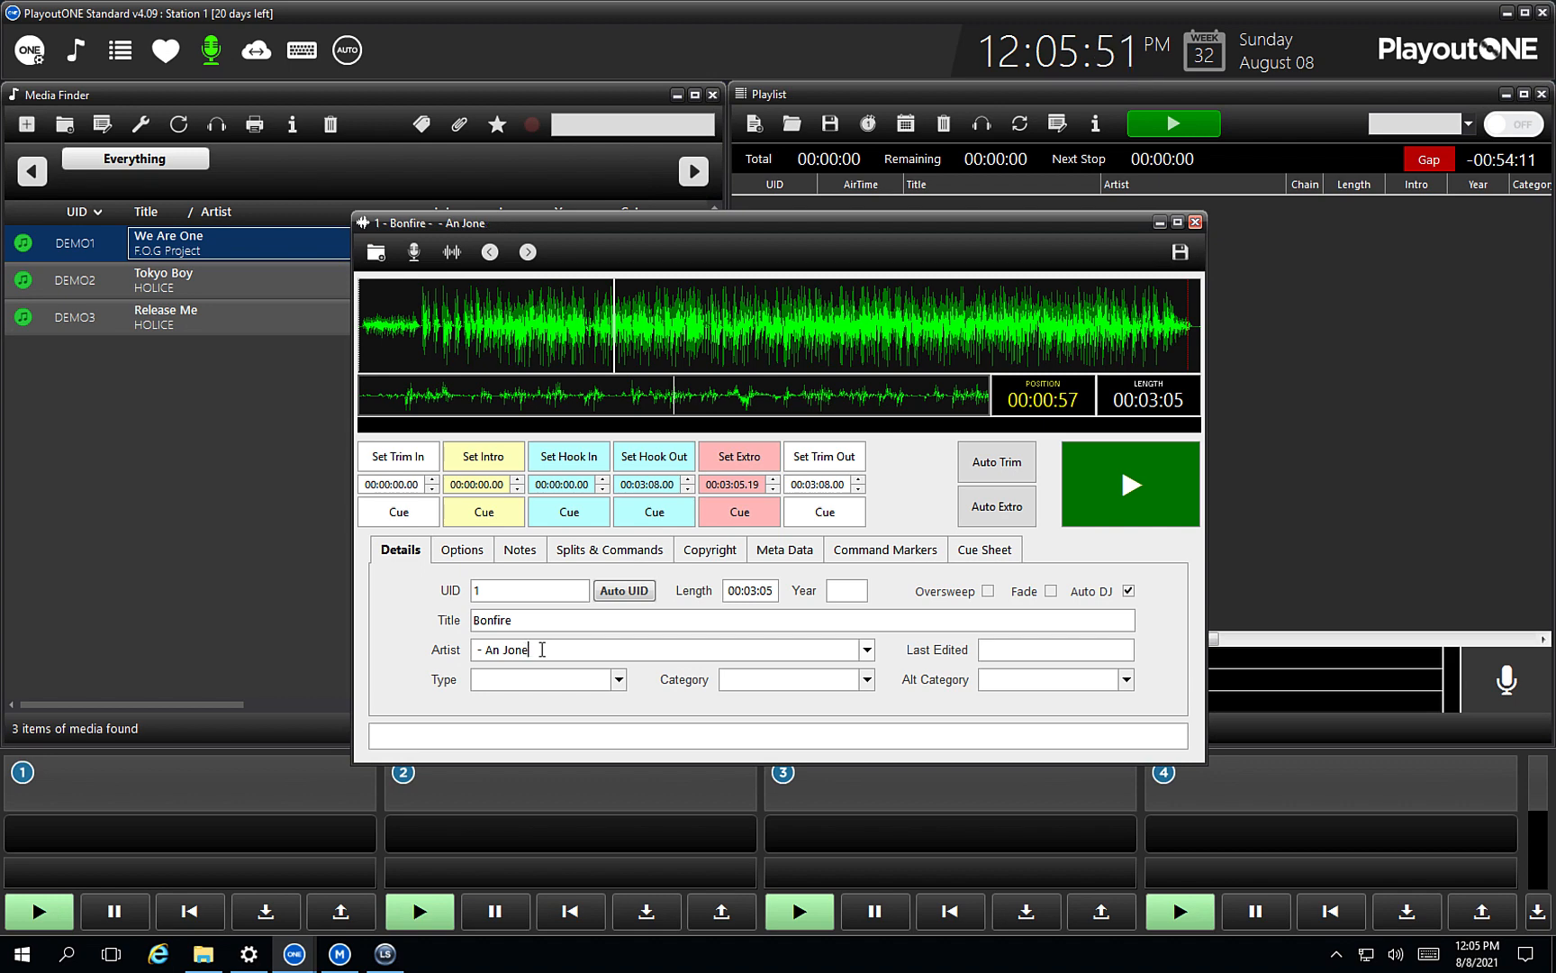
key("Left")
key("Left")
key("Left")
key("Left")
key("BackSpace")
key("BackSpace")
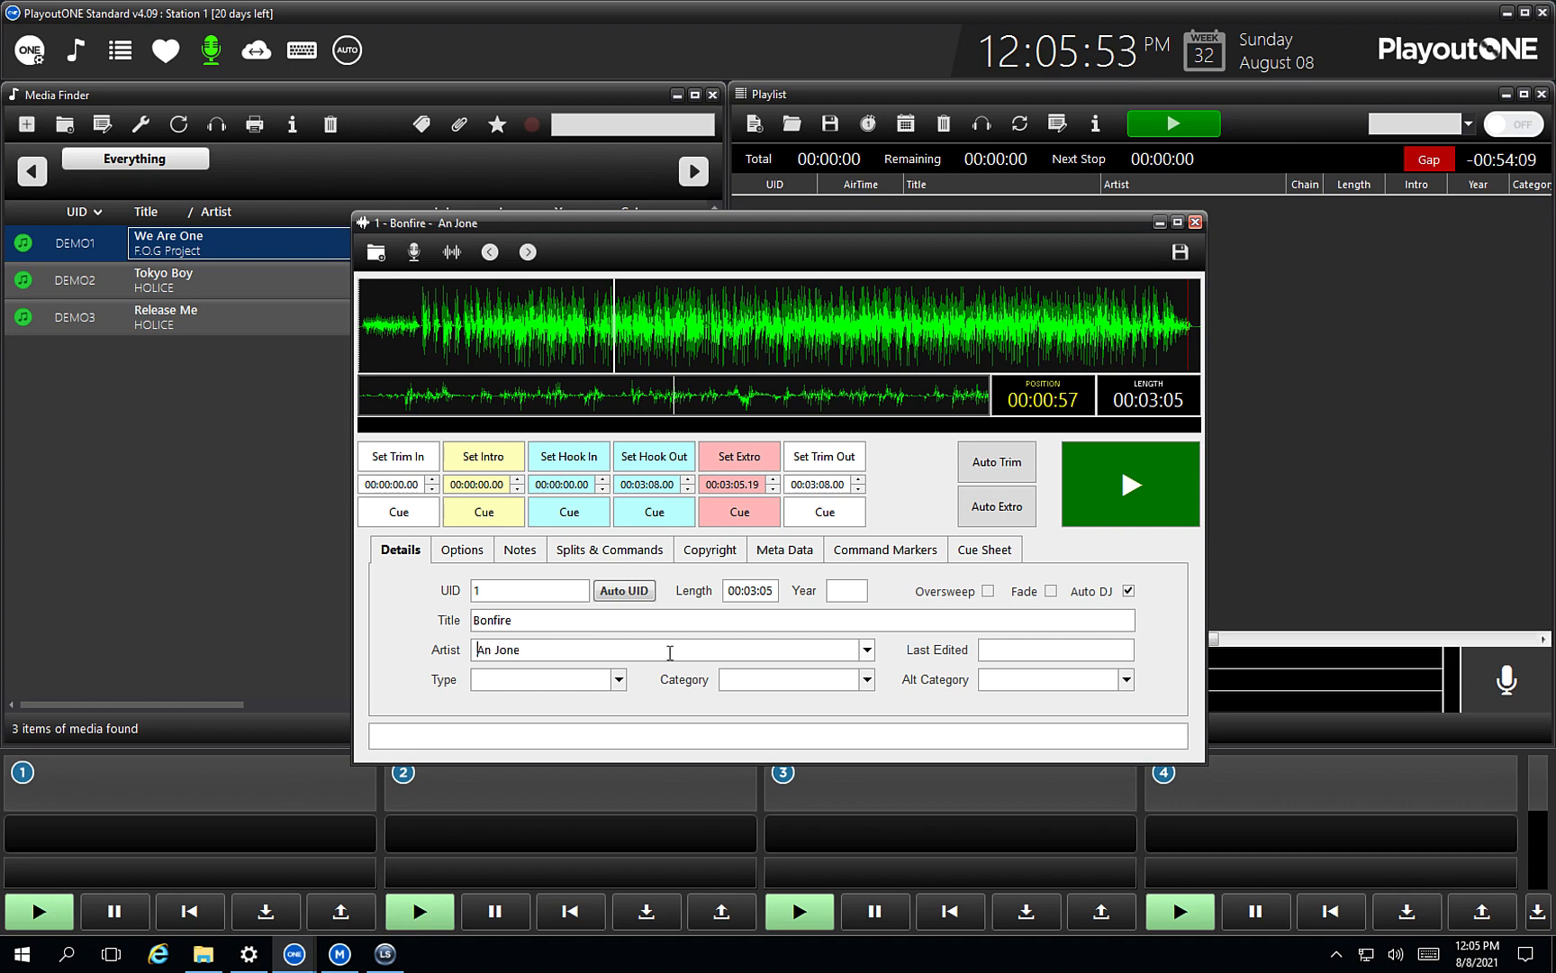
left_click(619, 679)
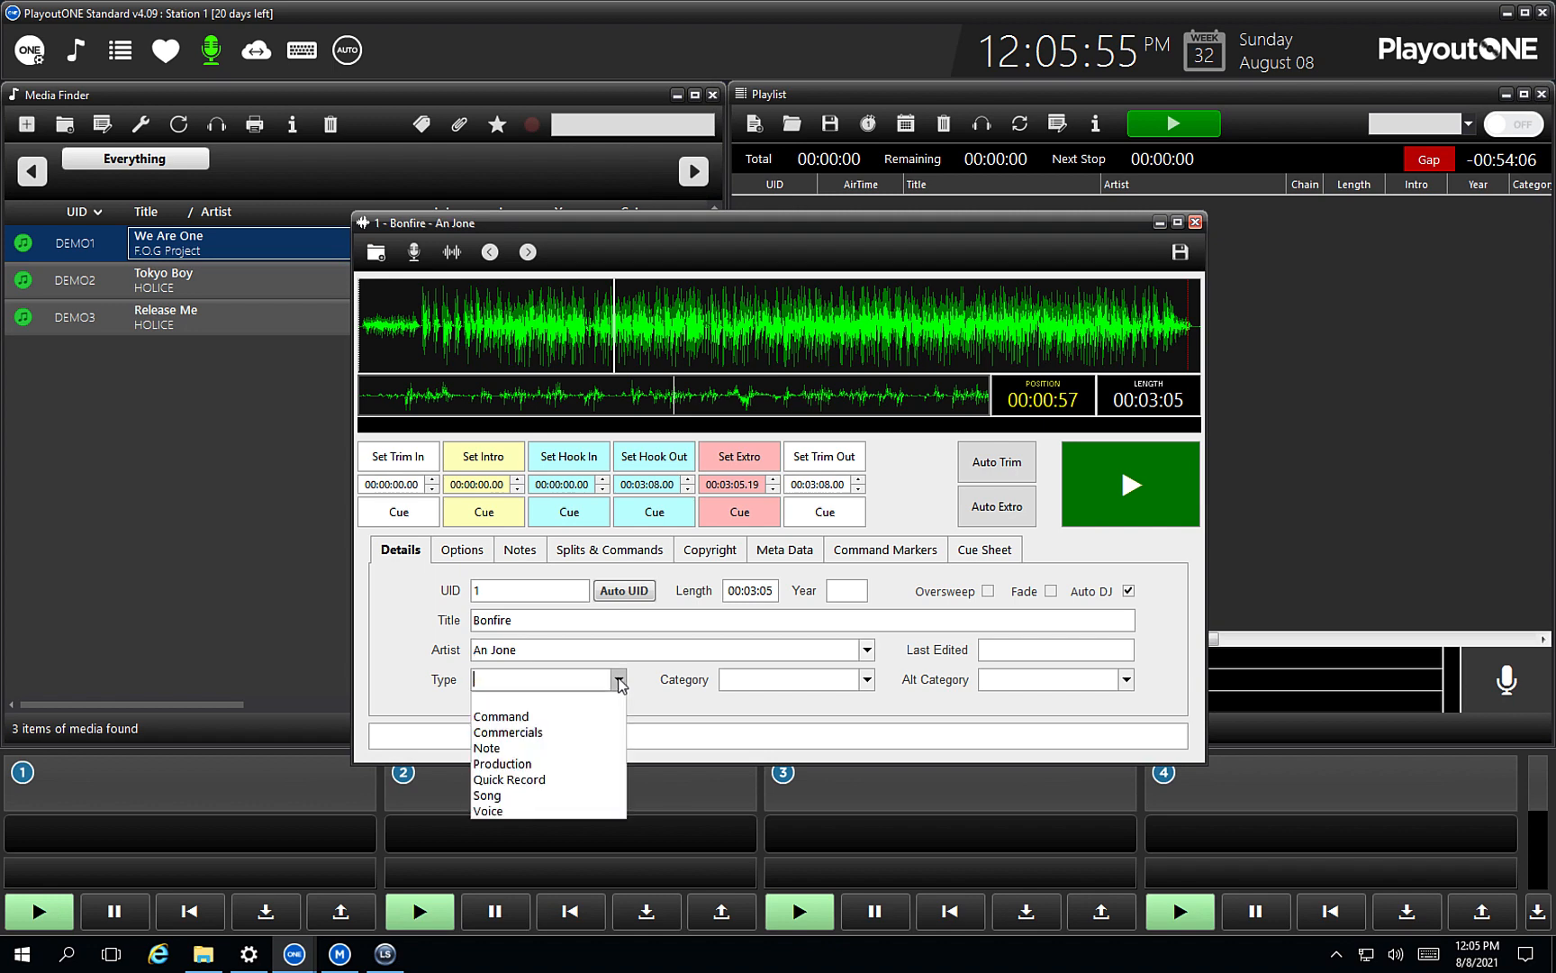
left_click(529, 794)
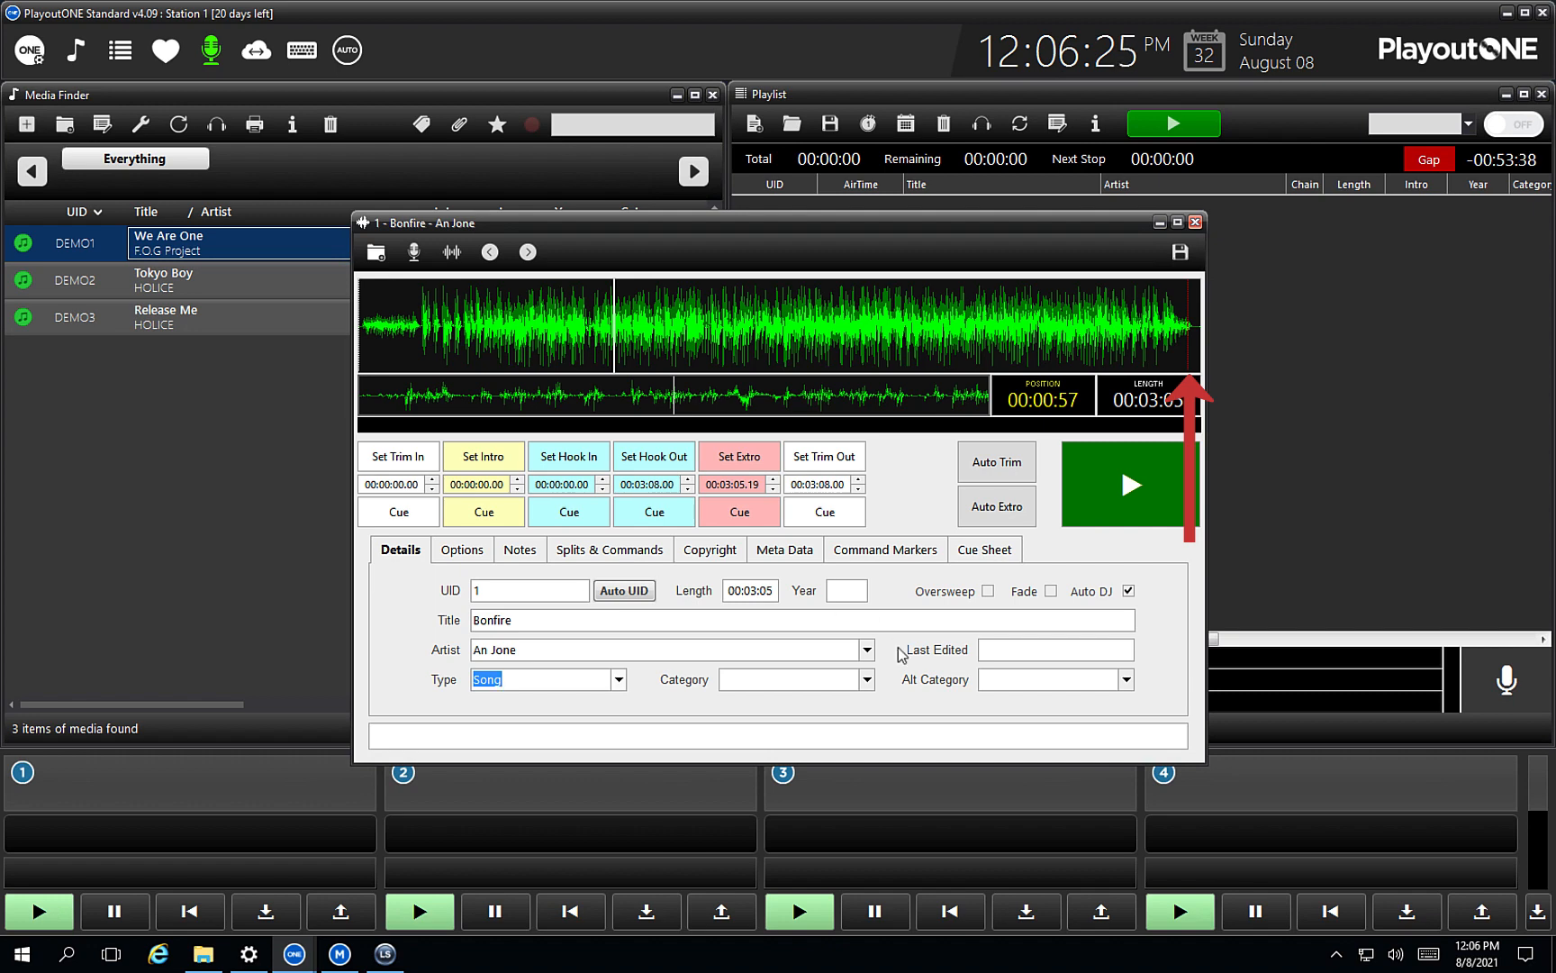
Step: Listen to the track's ending from about 00:03:00 and audition the existing extro cue point, then stop playback
left_click(1168, 332)
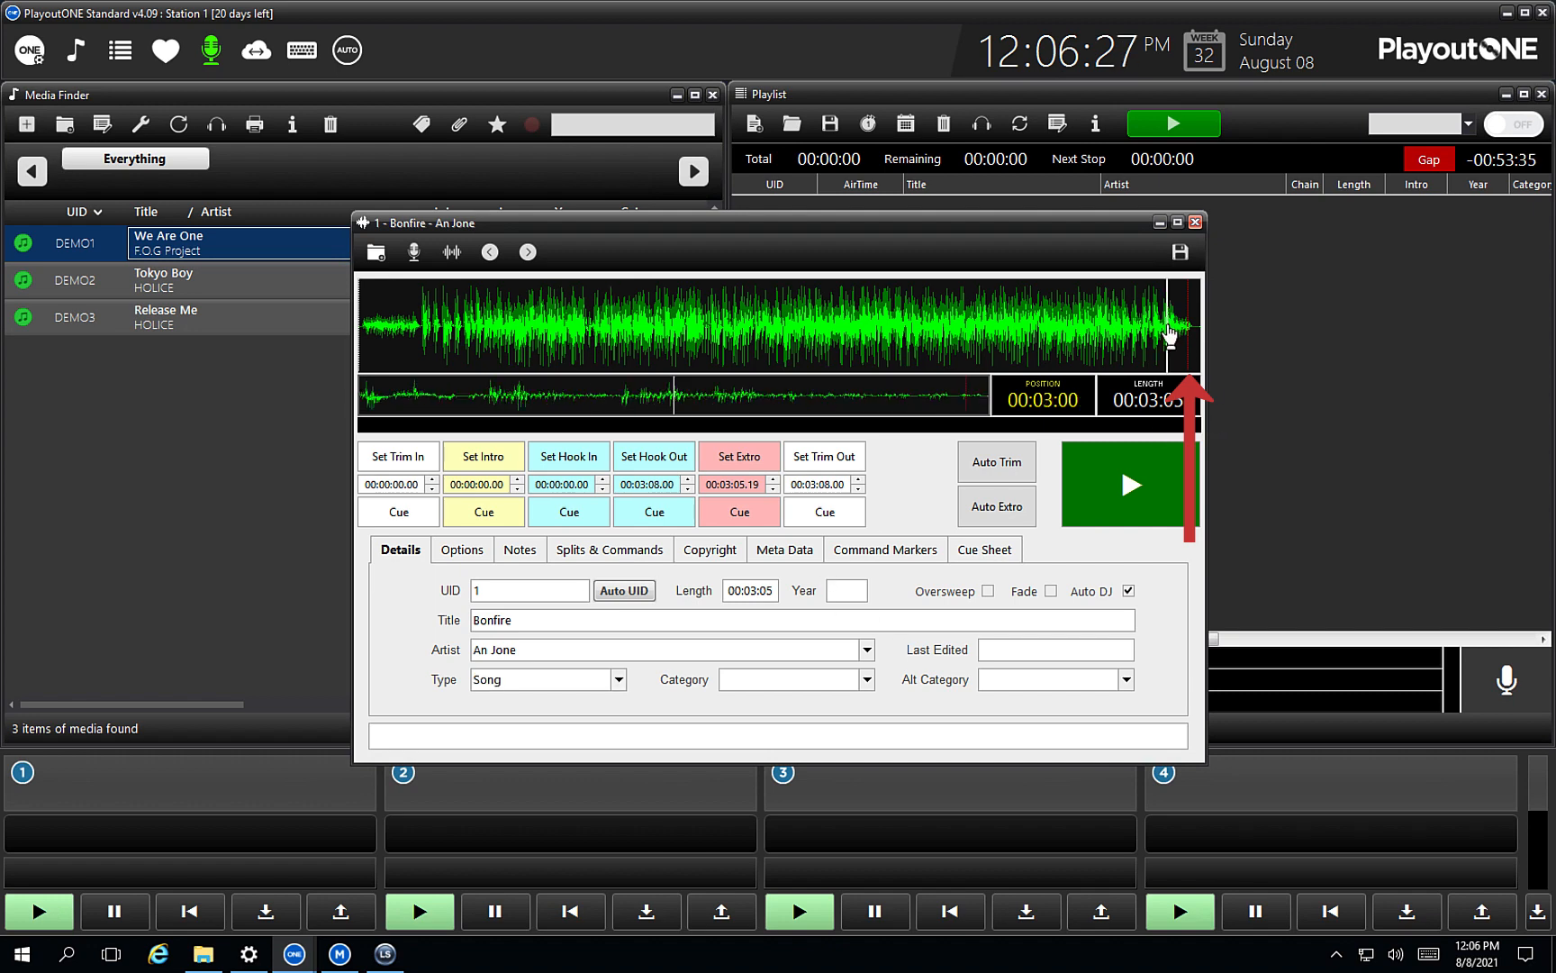
left_click(1149, 459)
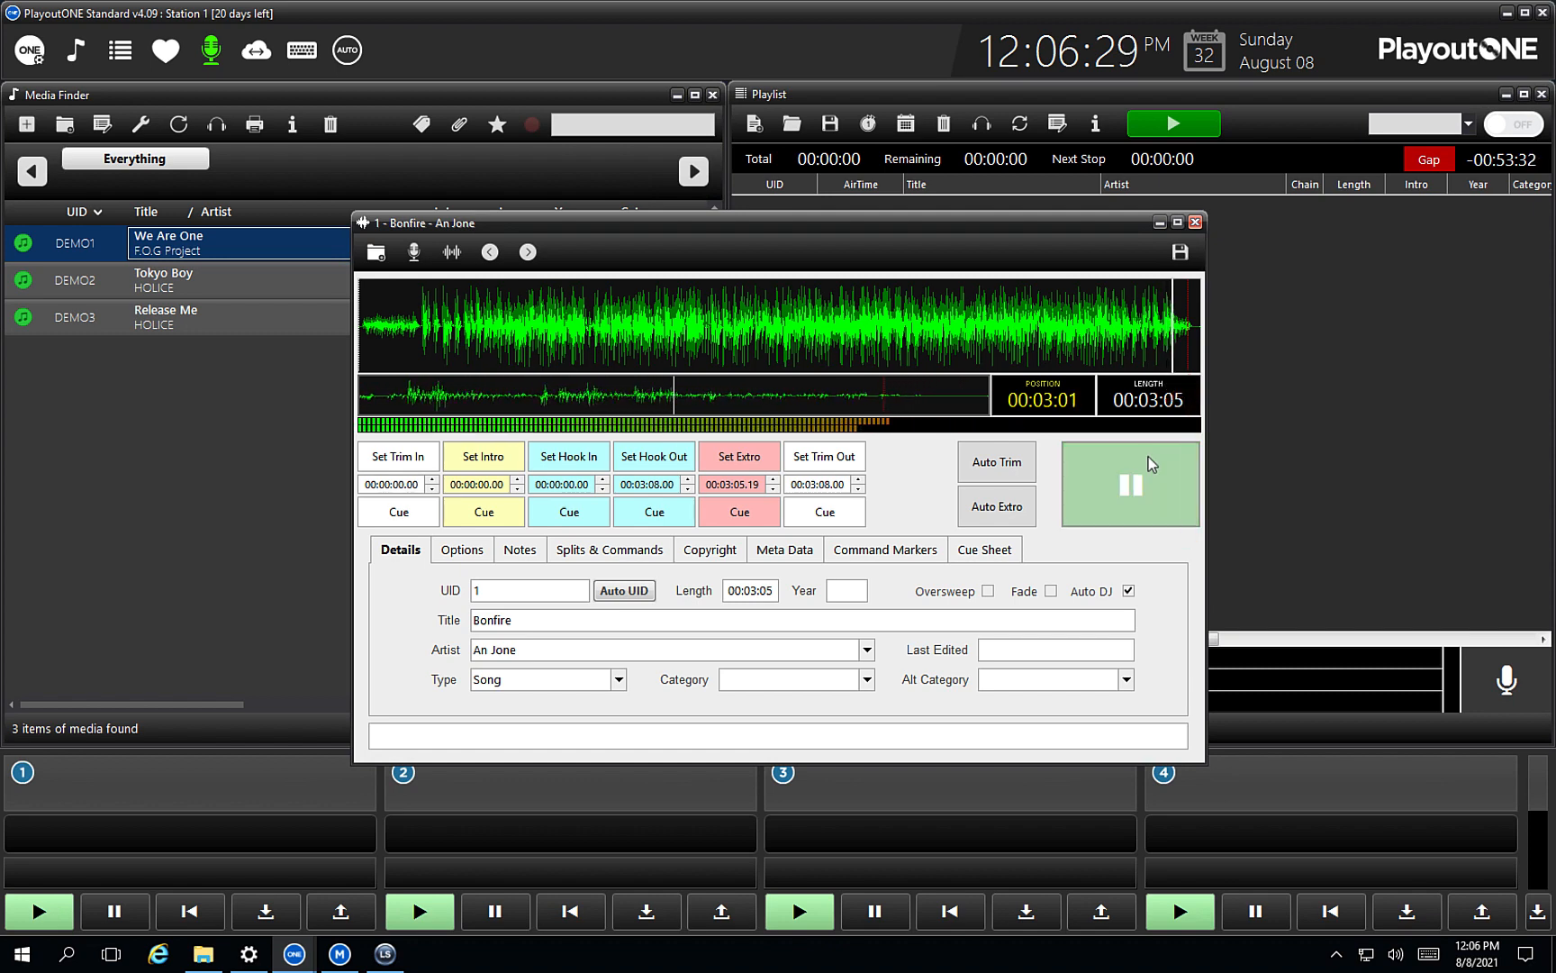
left_click(746, 517)
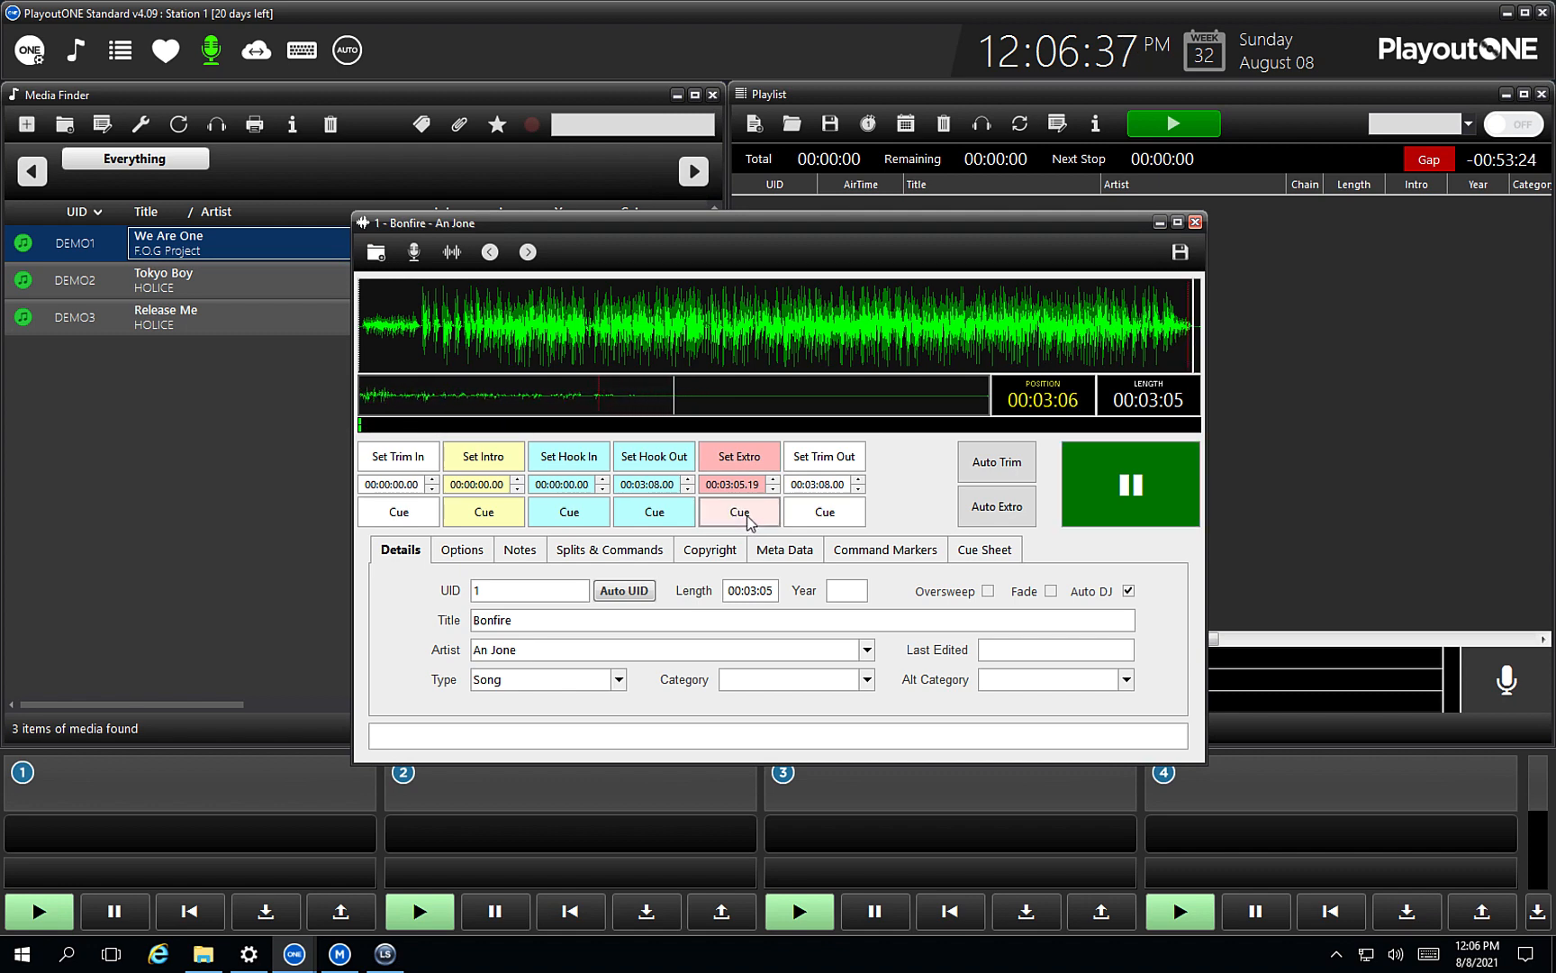
left_click(746, 517)
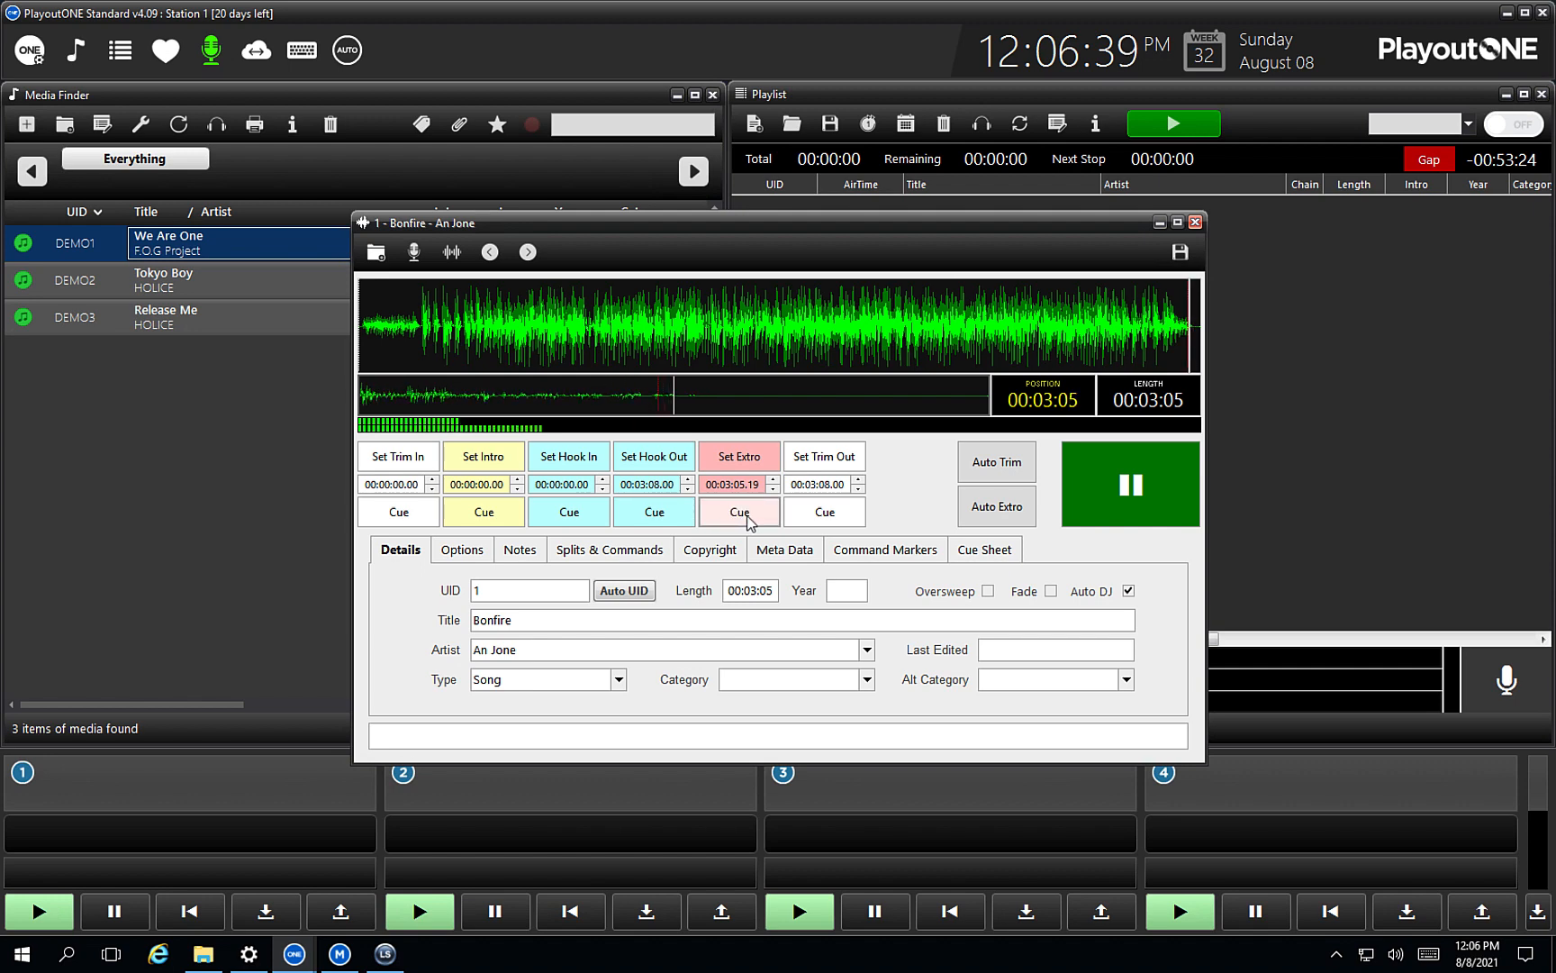
left_click(751, 521)
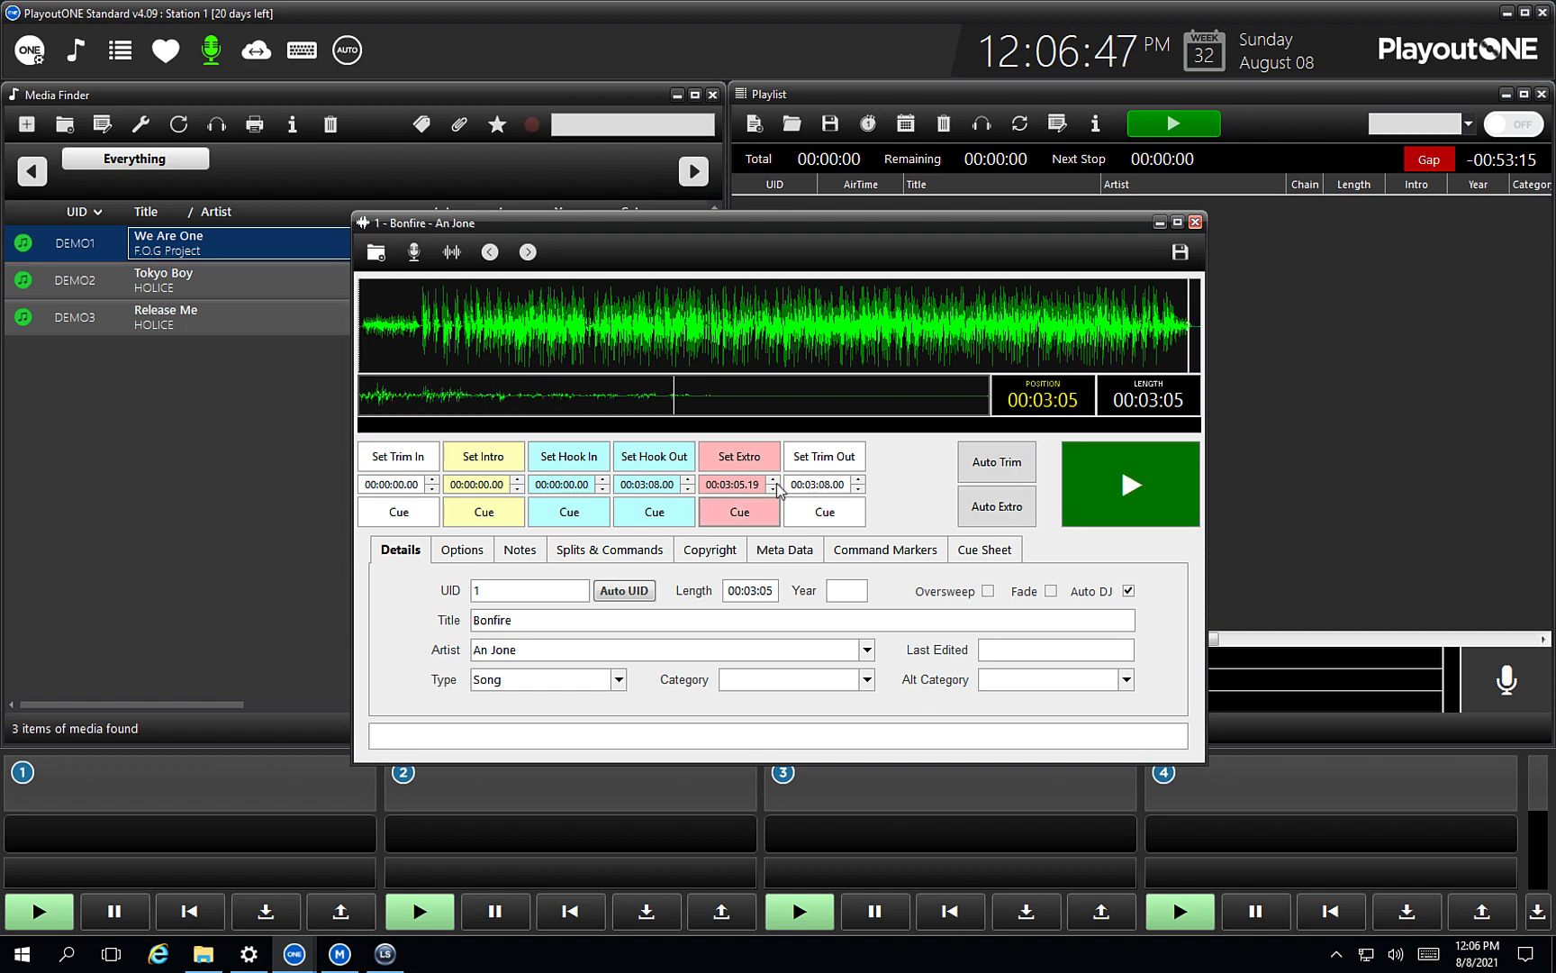
Step: Play the track's ending from before the extro cue point and set the extro marker at 00:03:03.97
left_click(773, 479)
left_click(773, 489)
left_click(1153, 463)
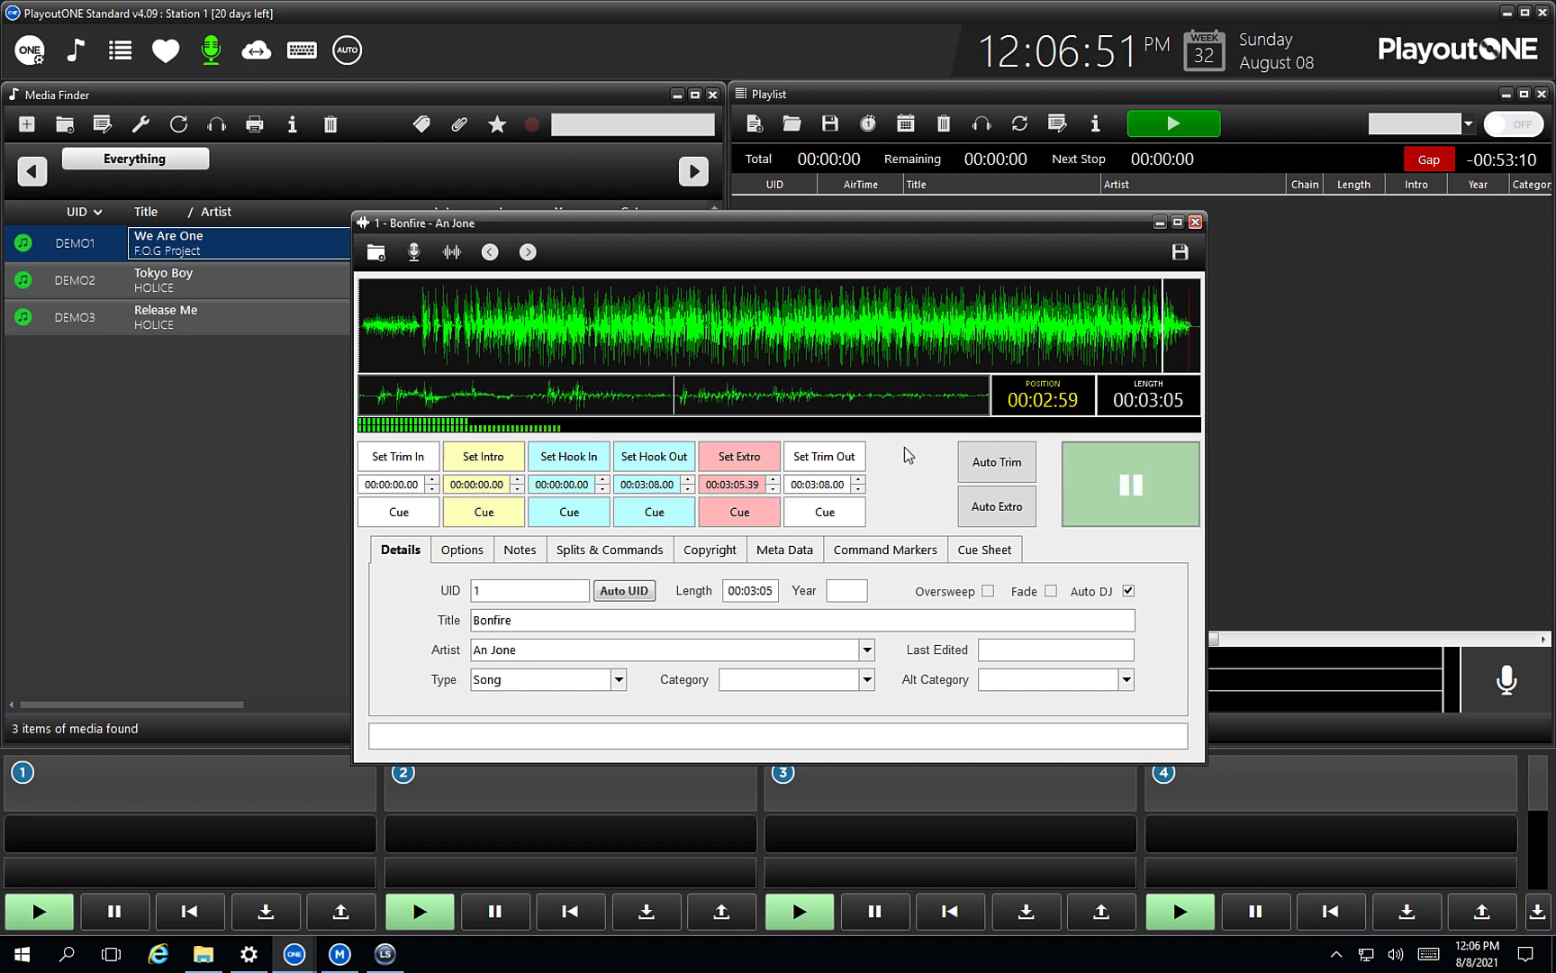
left_click(743, 458)
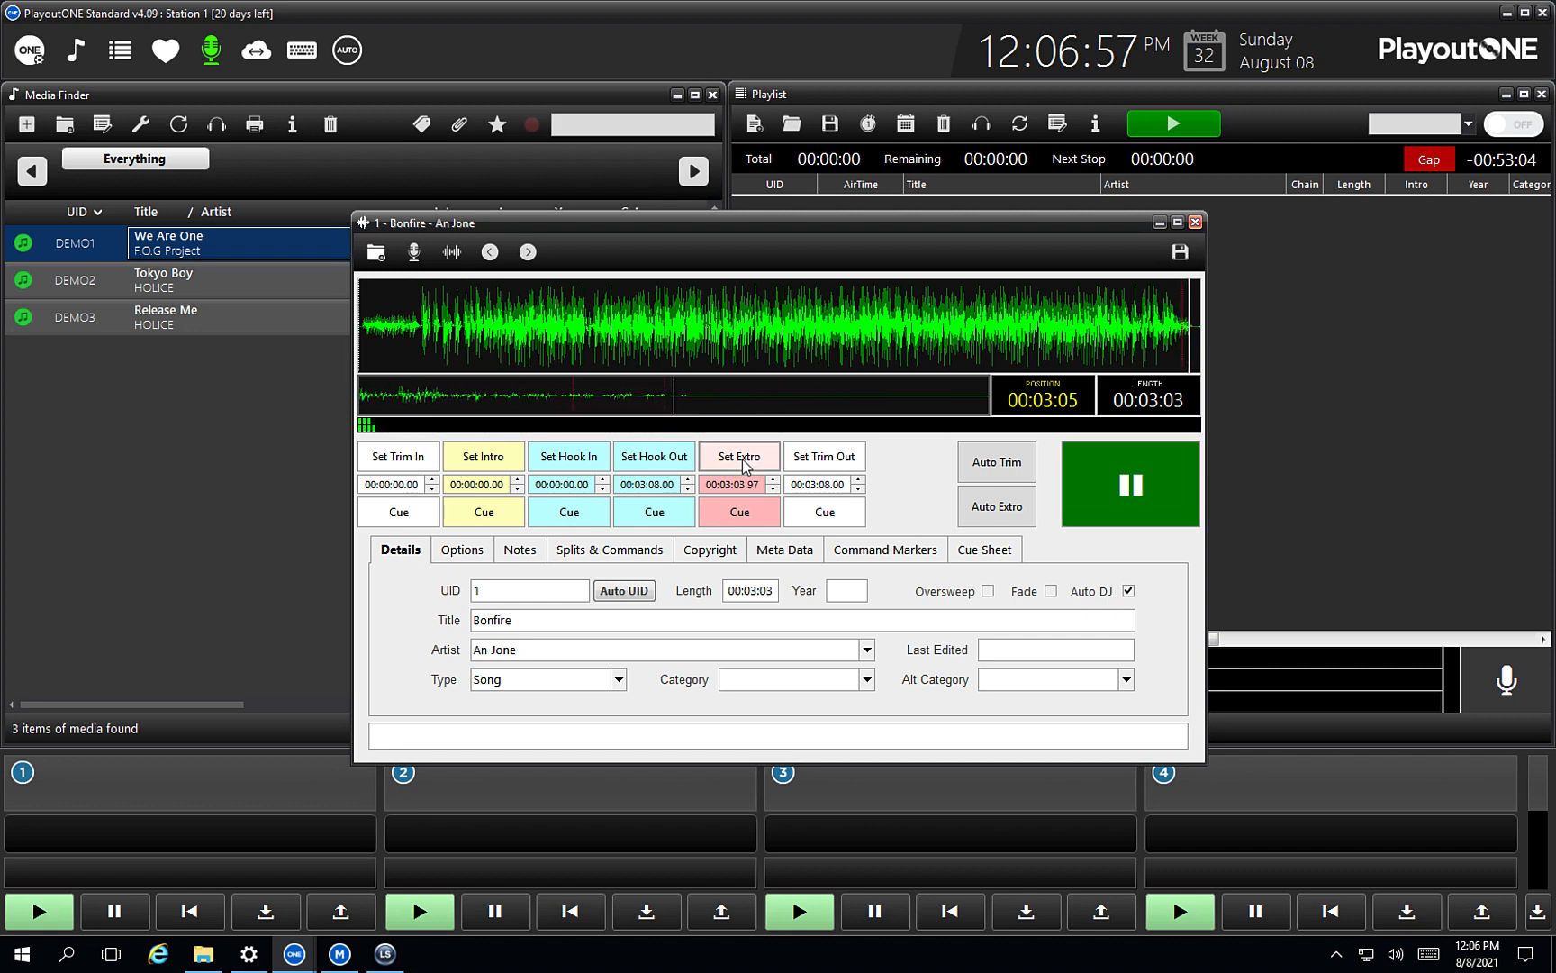
Step: Play the track's opening and set the intro marker at 00:00:14.50, where the full beat starts
left_click(369, 345)
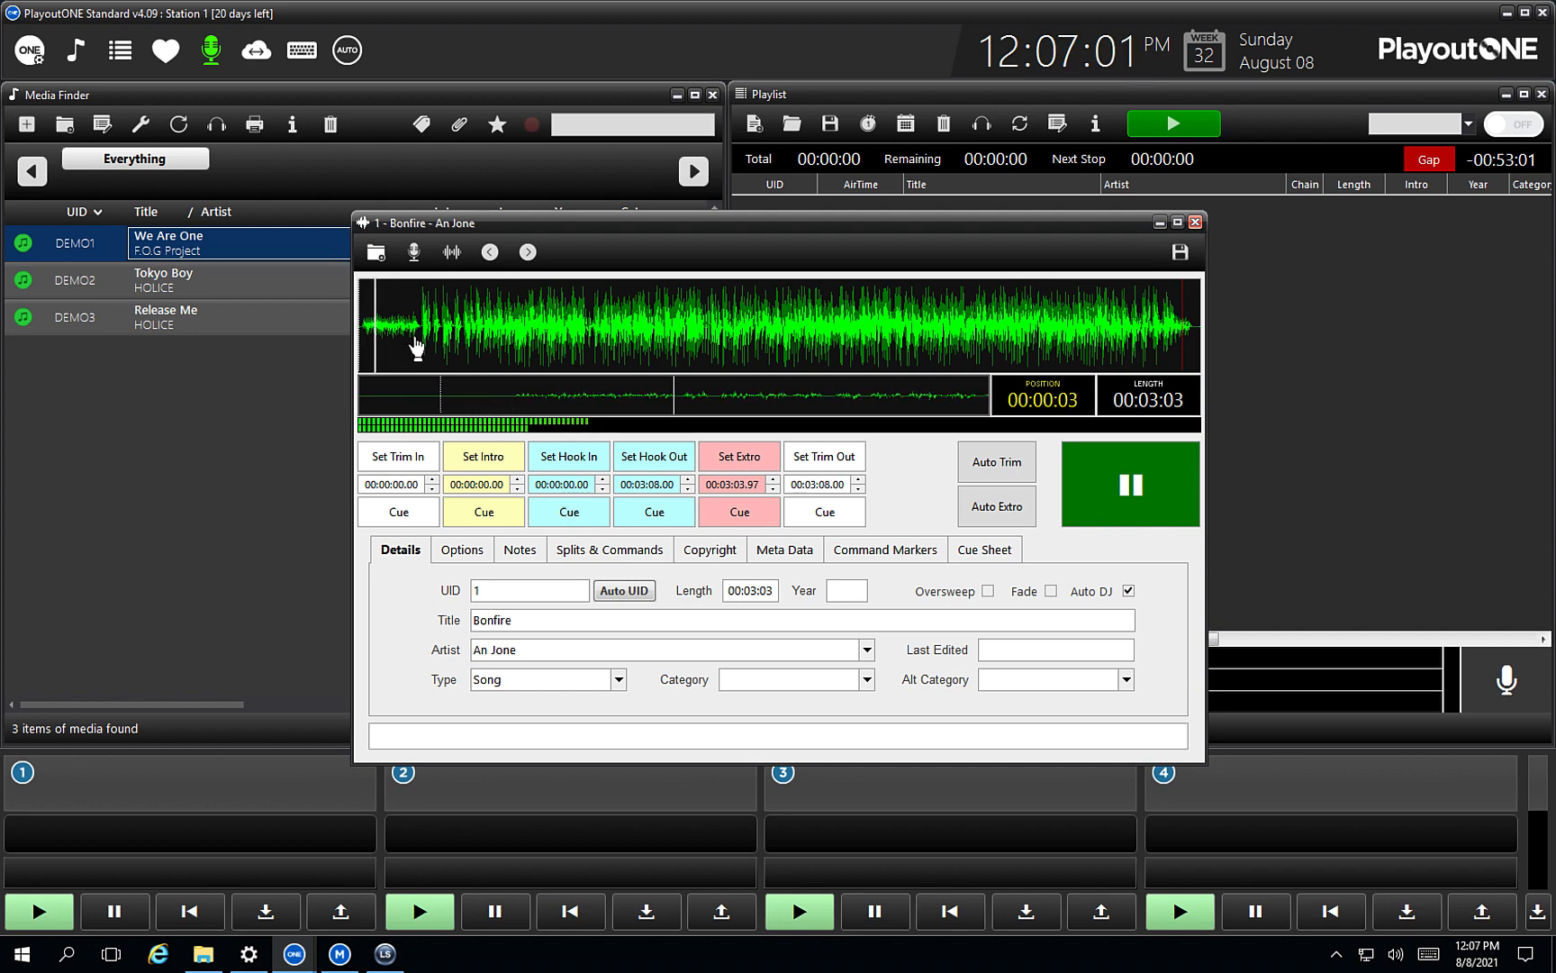
left_click(416, 346)
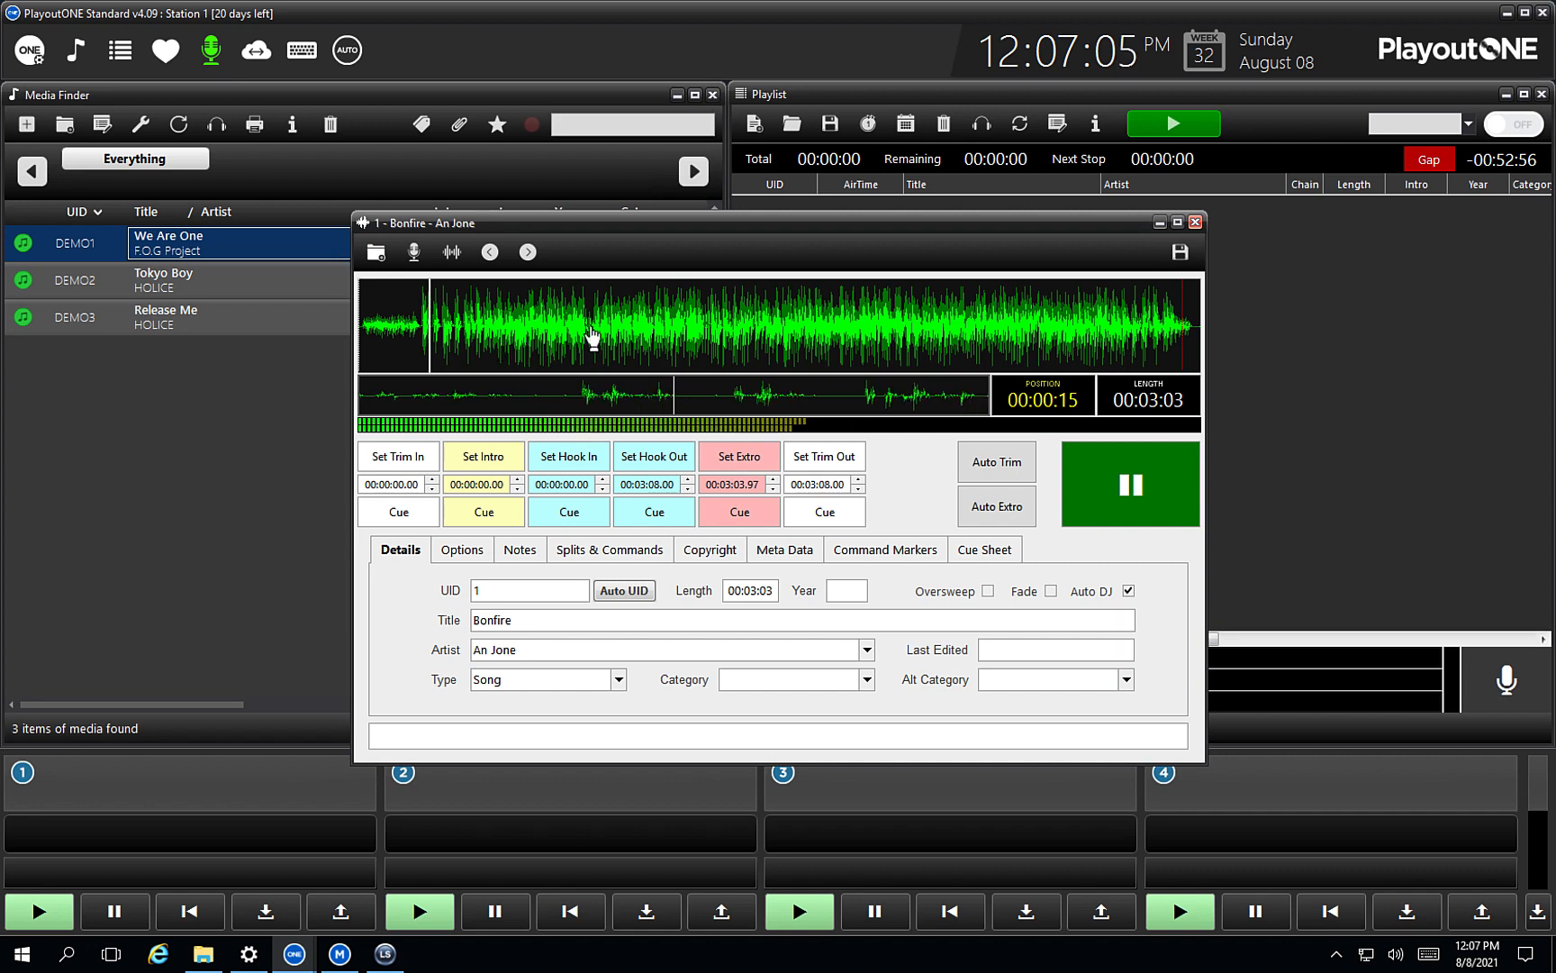
left_click(405, 335)
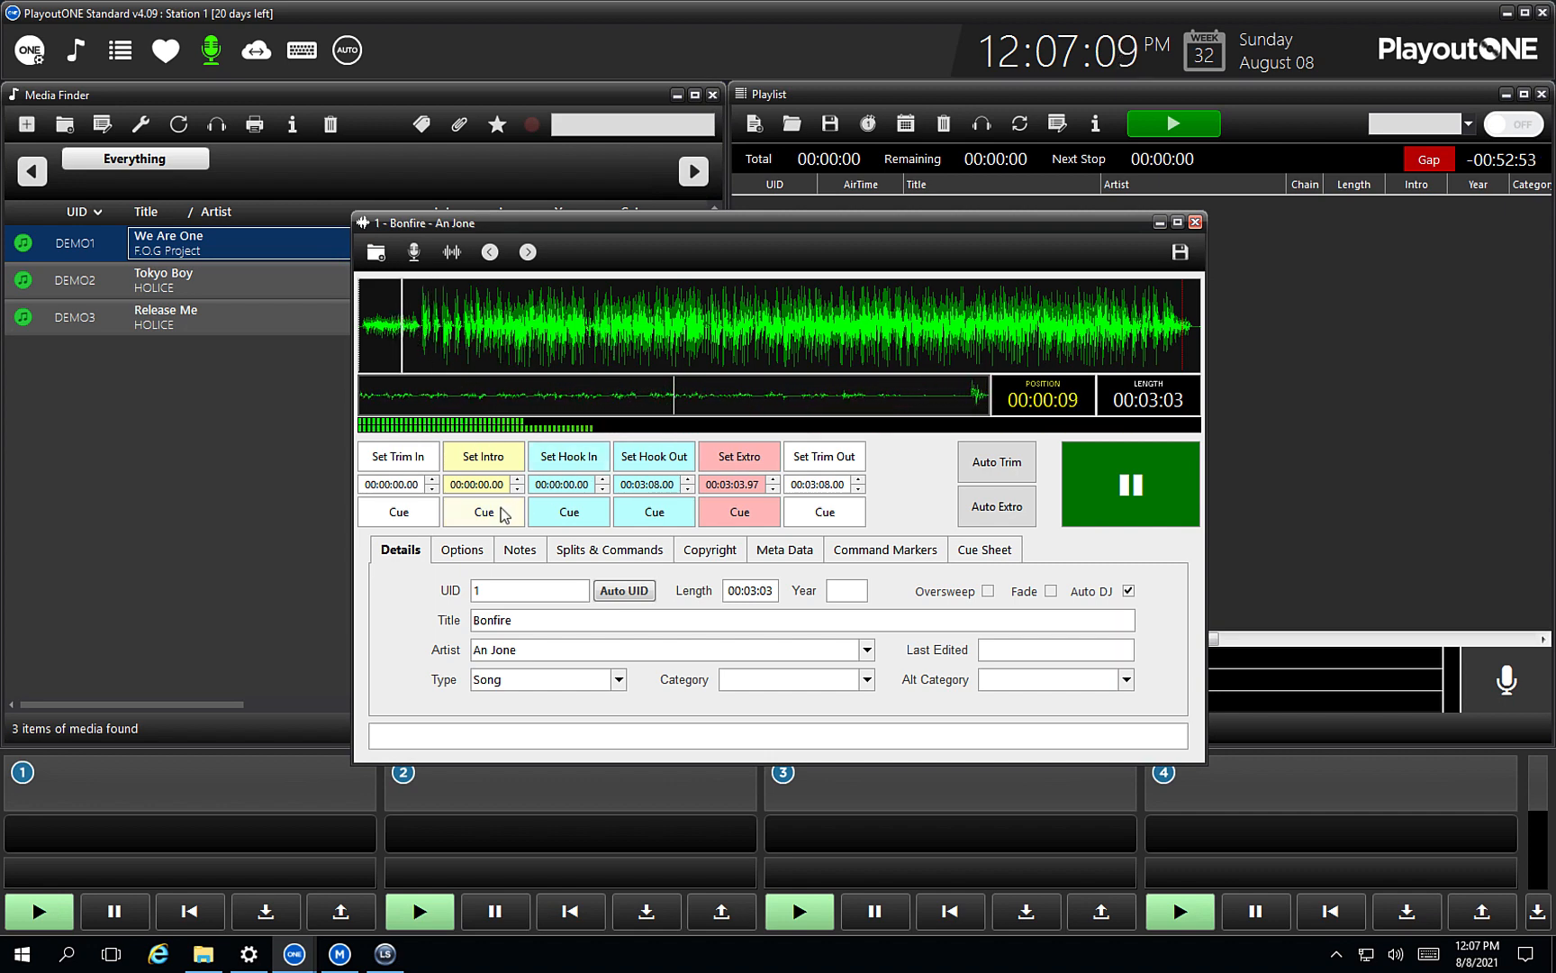
left_click(503, 459)
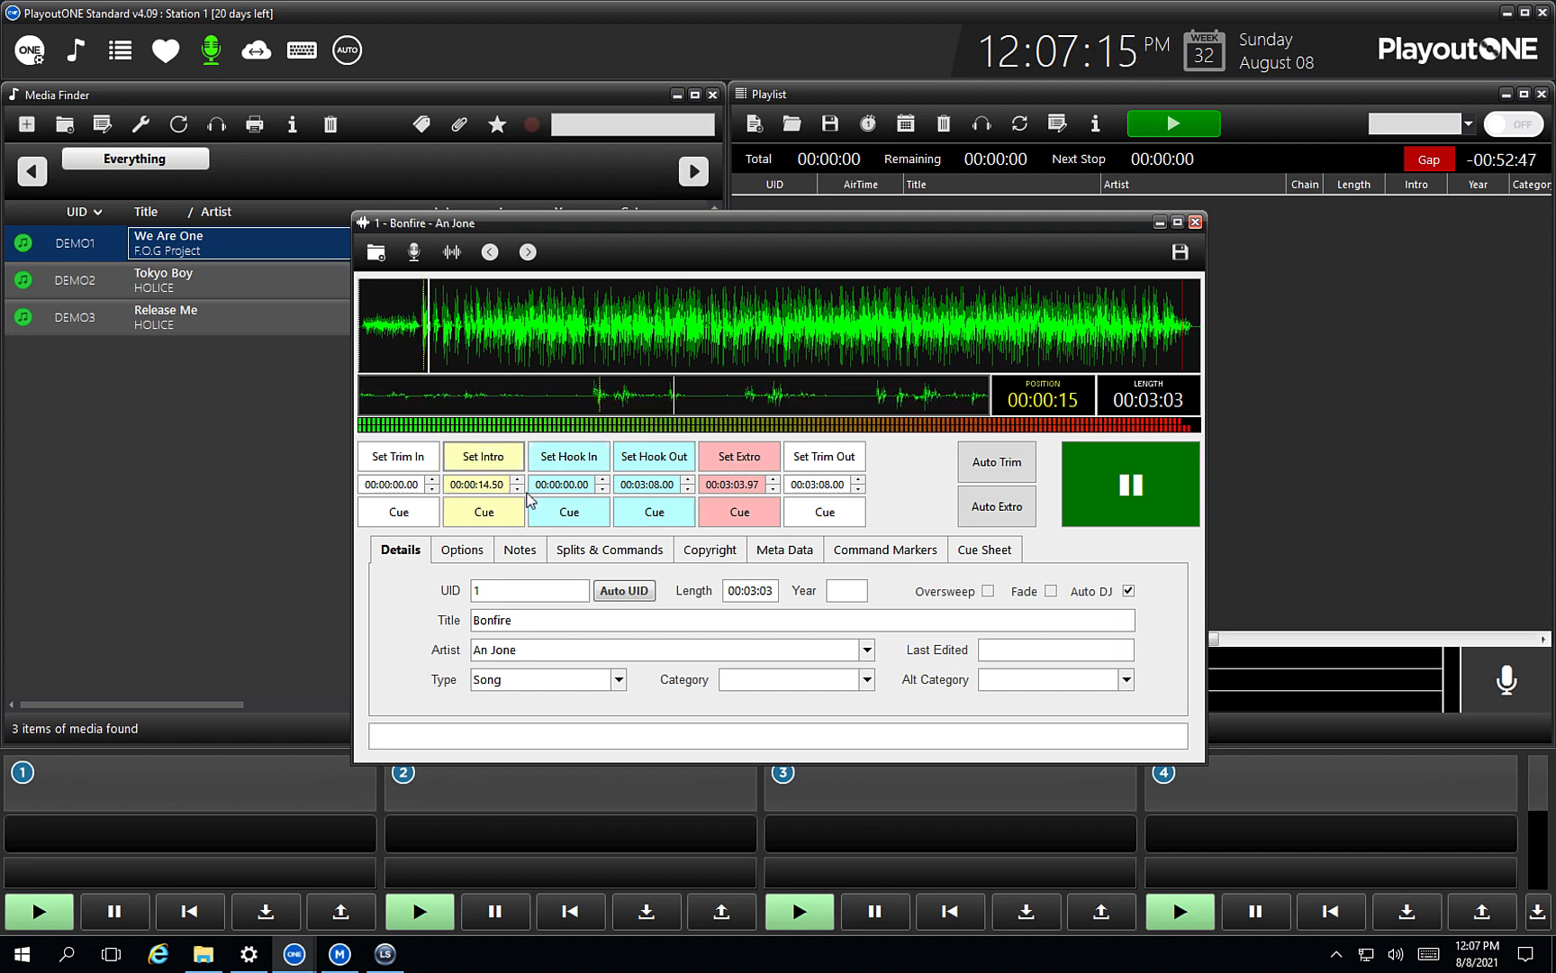
Step: Fine-tune the intro marker to 00:00:14.30 by auditioning it, then save the track and close the editor
left_click(479, 512)
left_click(518, 489)
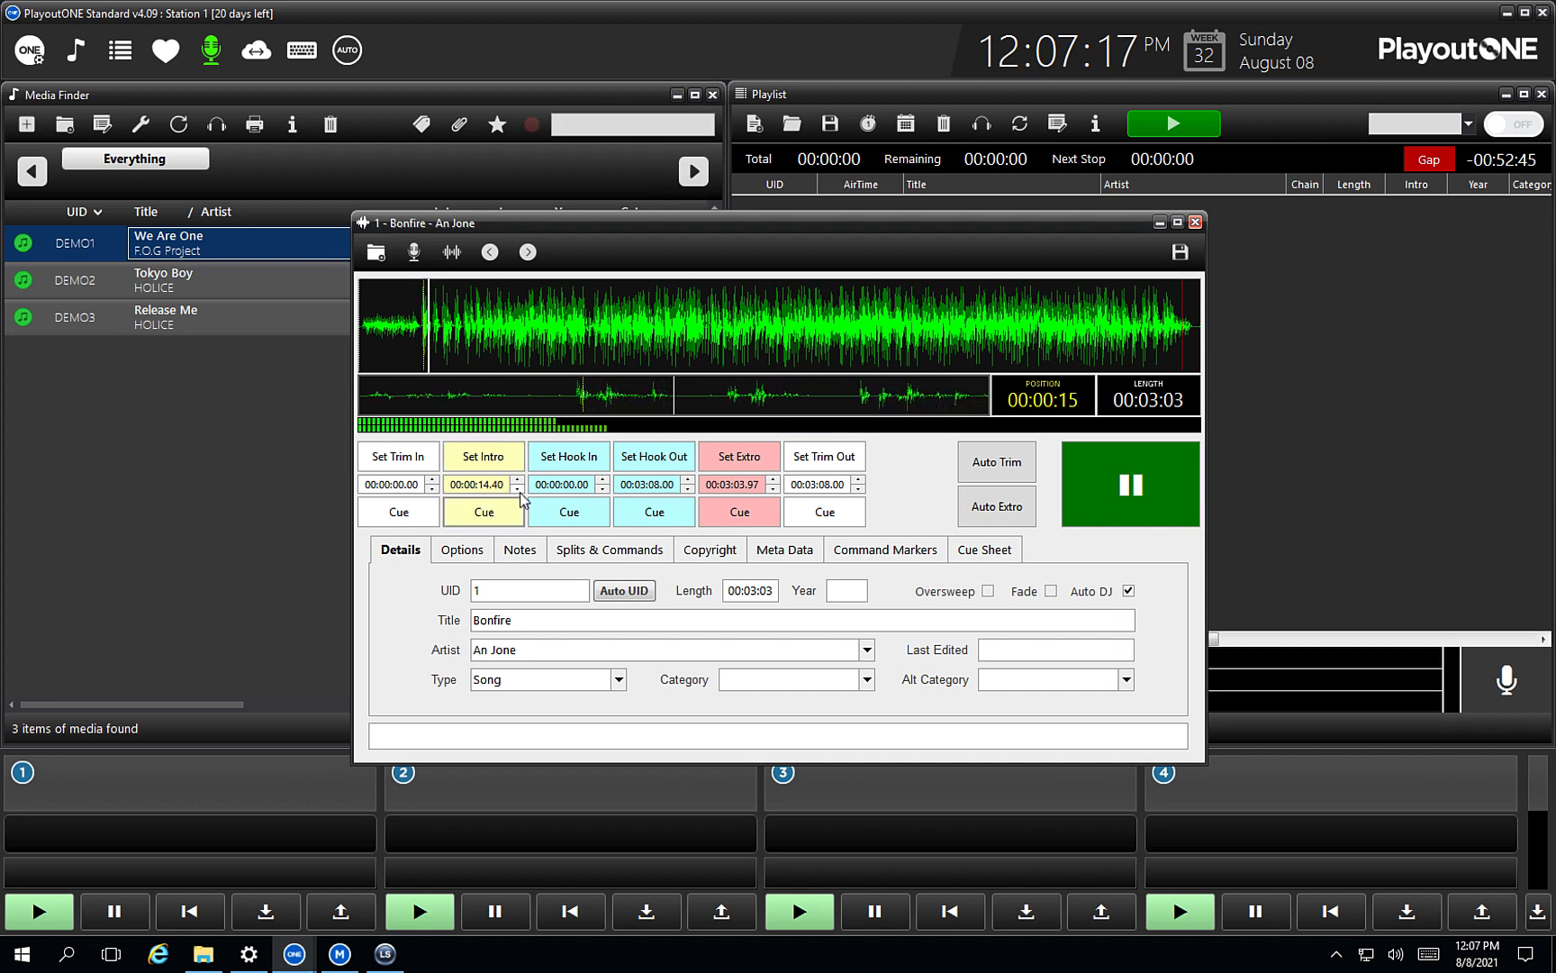
left_click(518, 489)
left_click(508, 513)
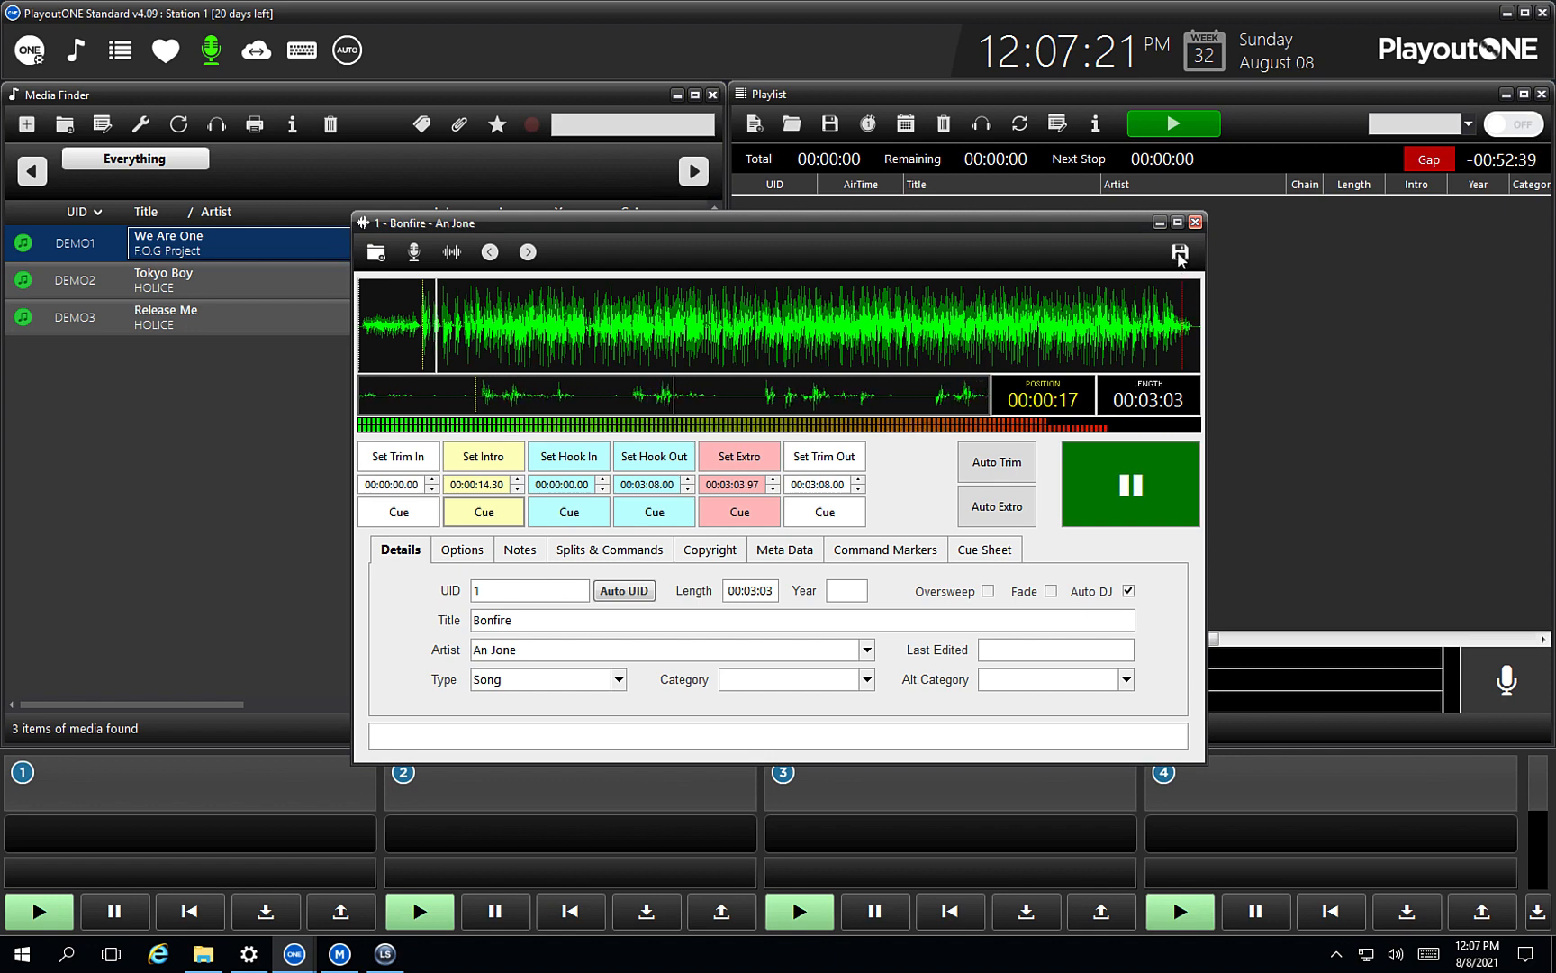
left_click(1195, 222)
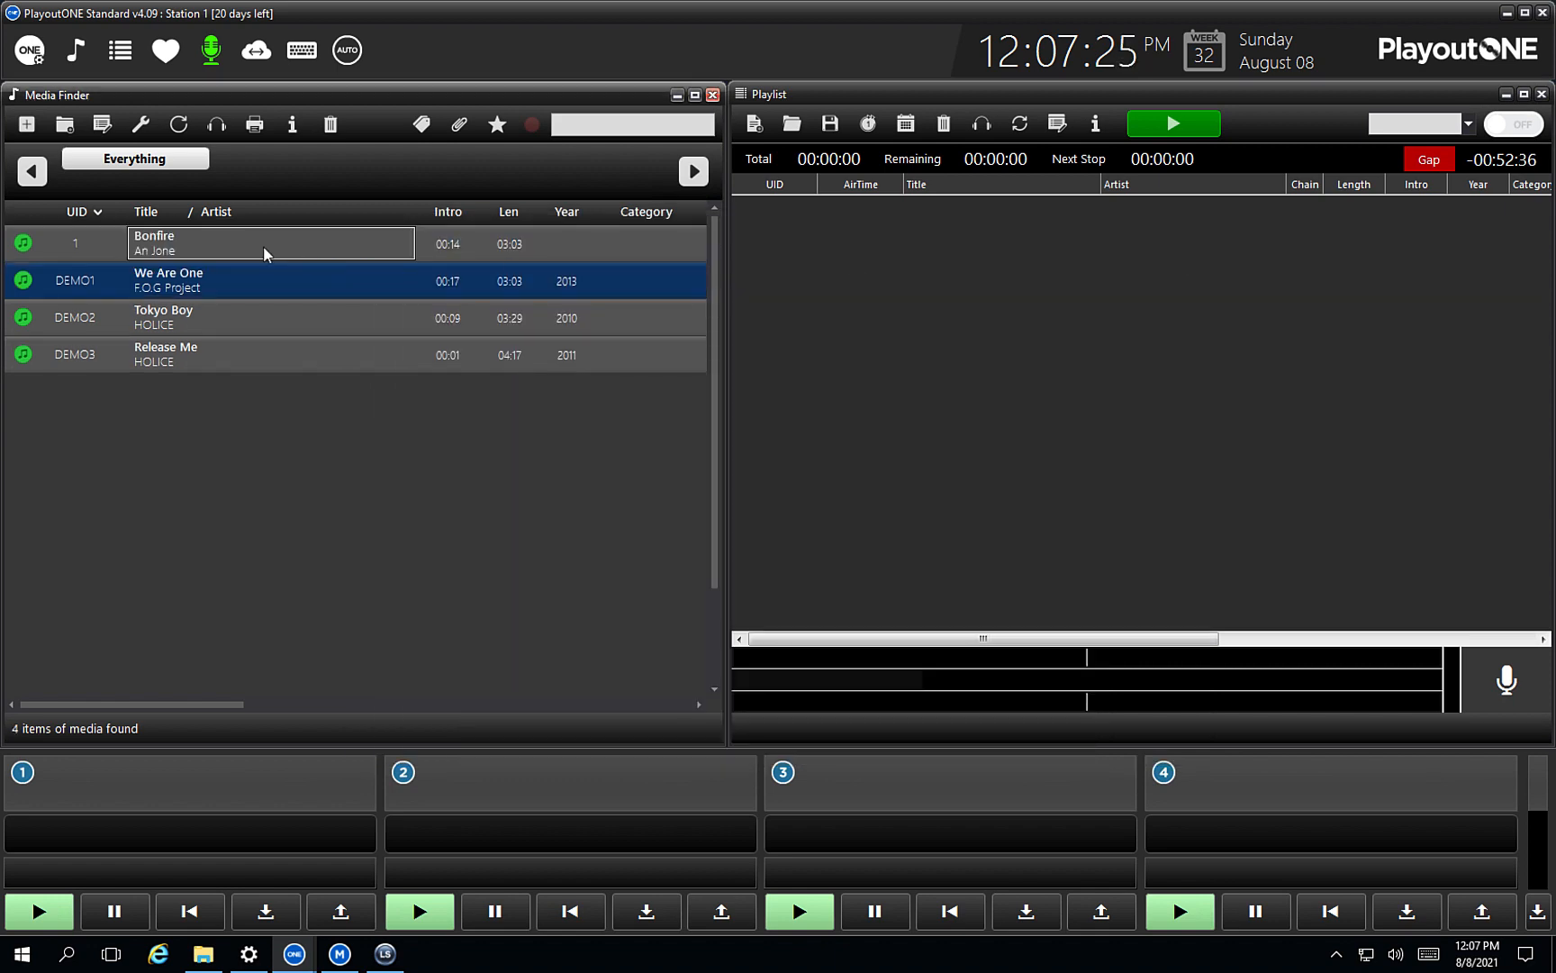
Step: Test the imported Bonfire track by loading it into player 1, playing it through its intro, and unloading it
left_click(288, 243)
left_click_drag(308, 243, 251, 840)
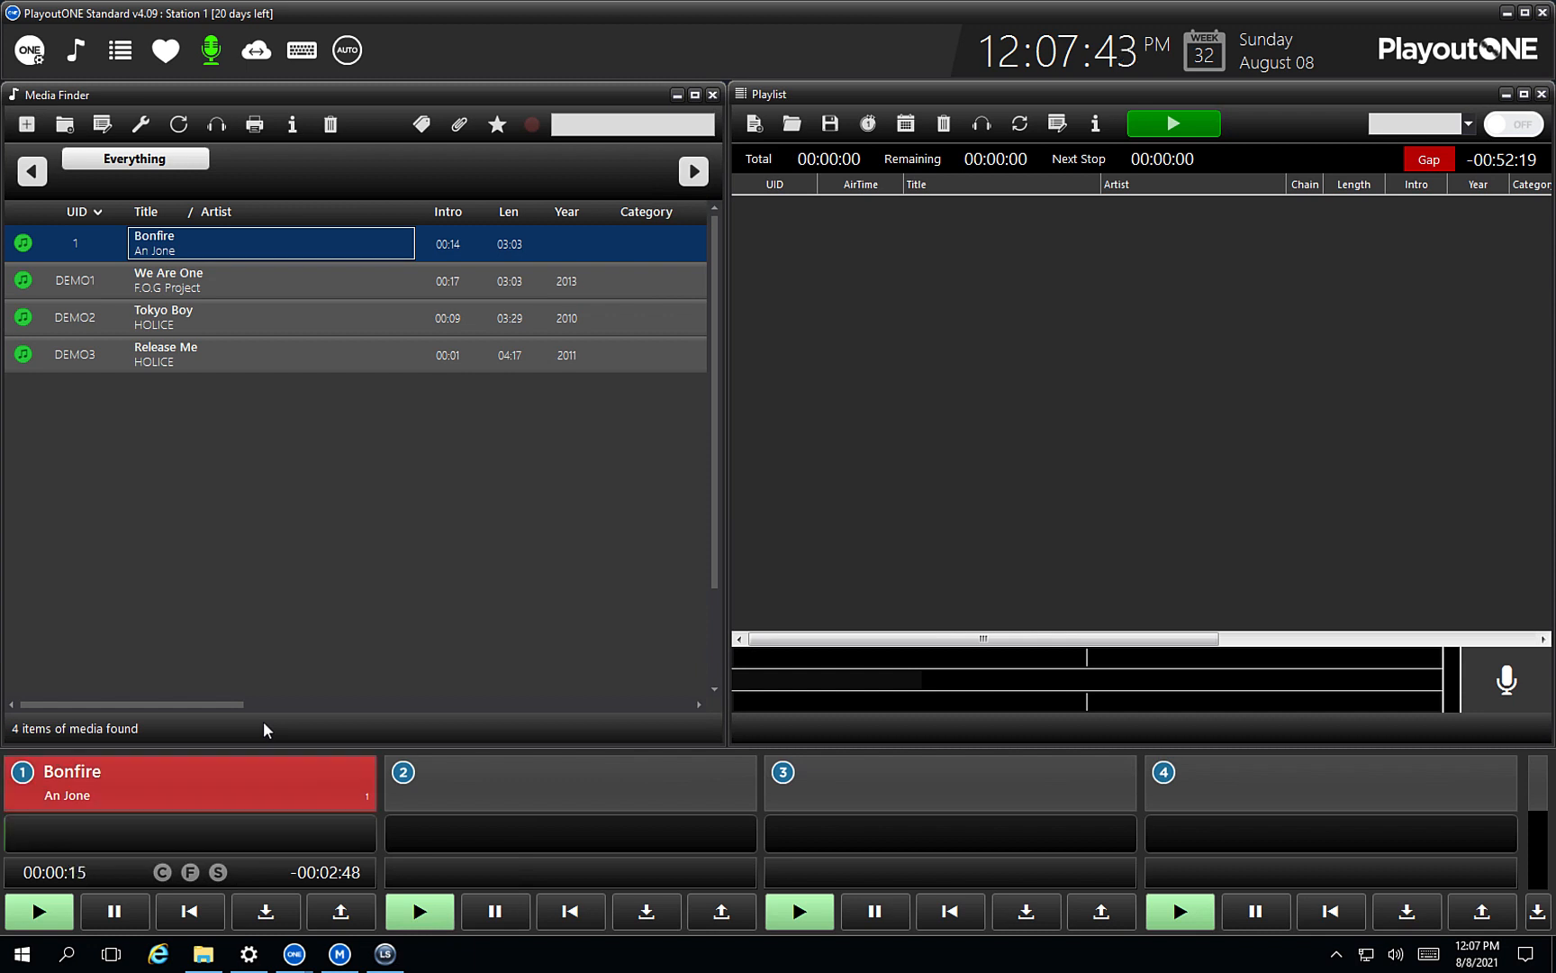
left_click(333, 912)
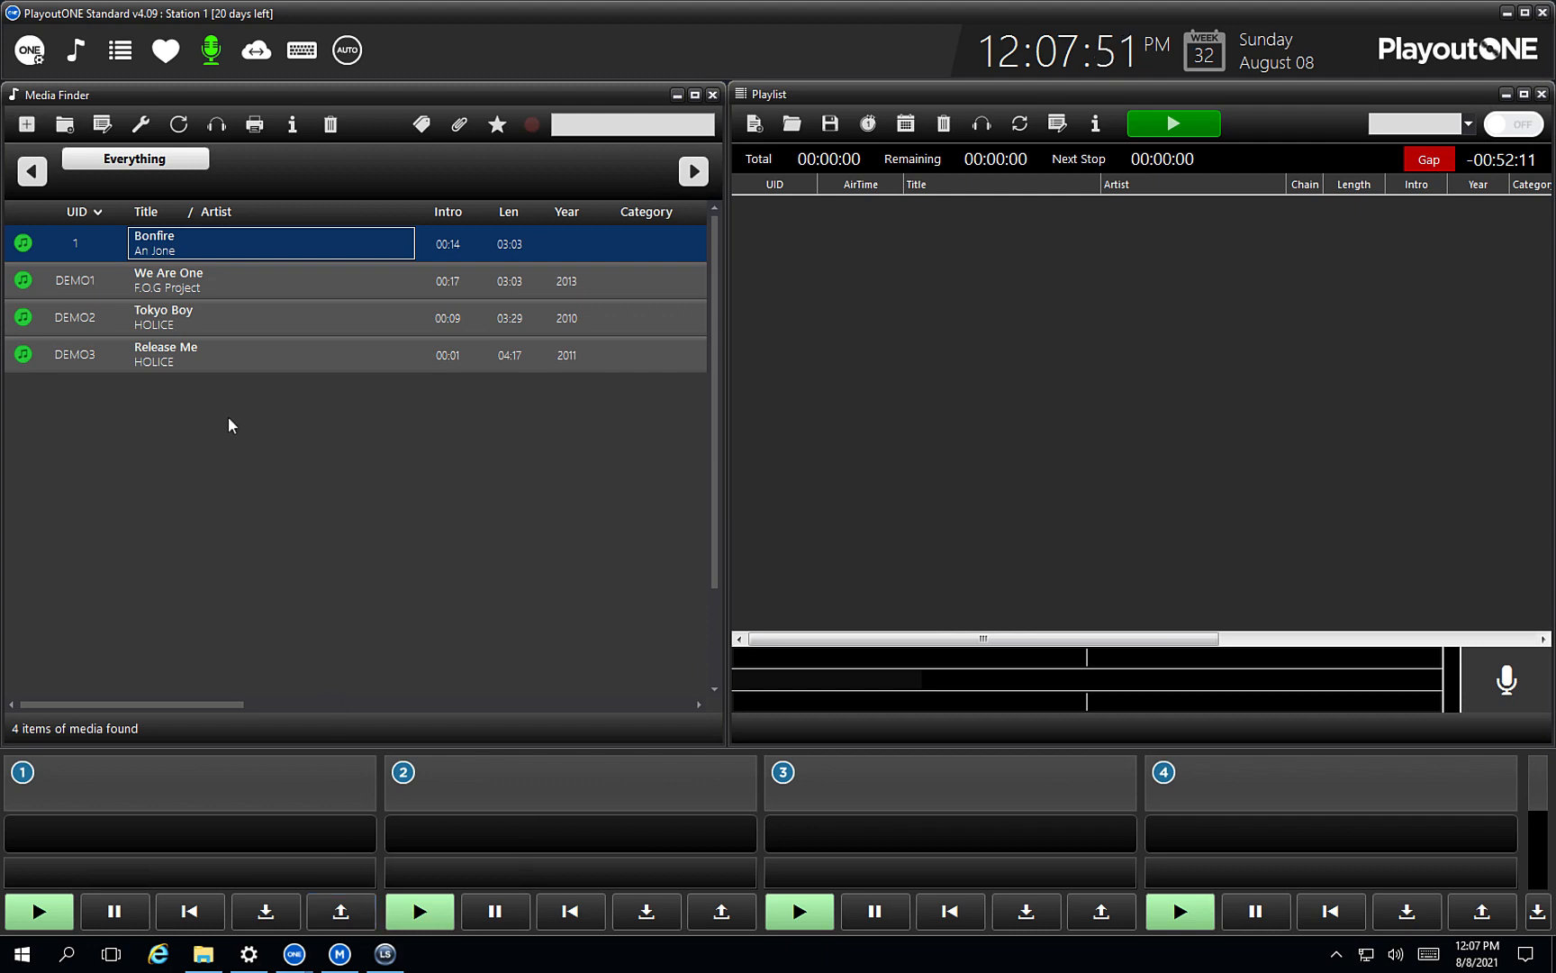
Step: Add the Downloads\Songs folder to the Mass Importer and review the list of files it contains
left_click(65, 126)
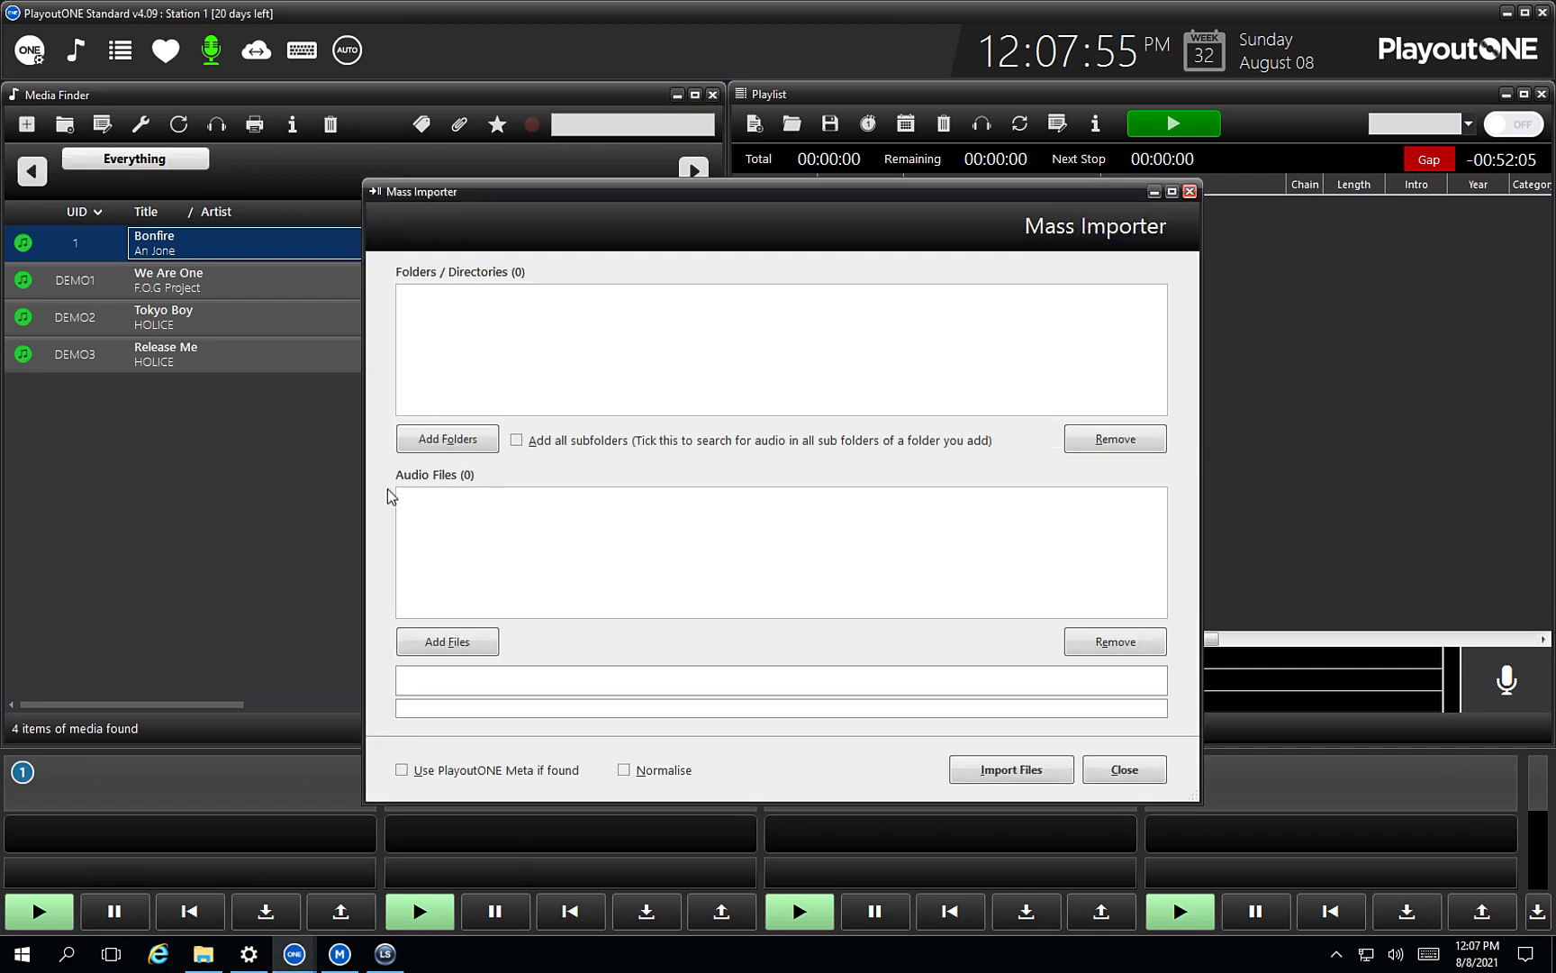
left_click(485, 440)
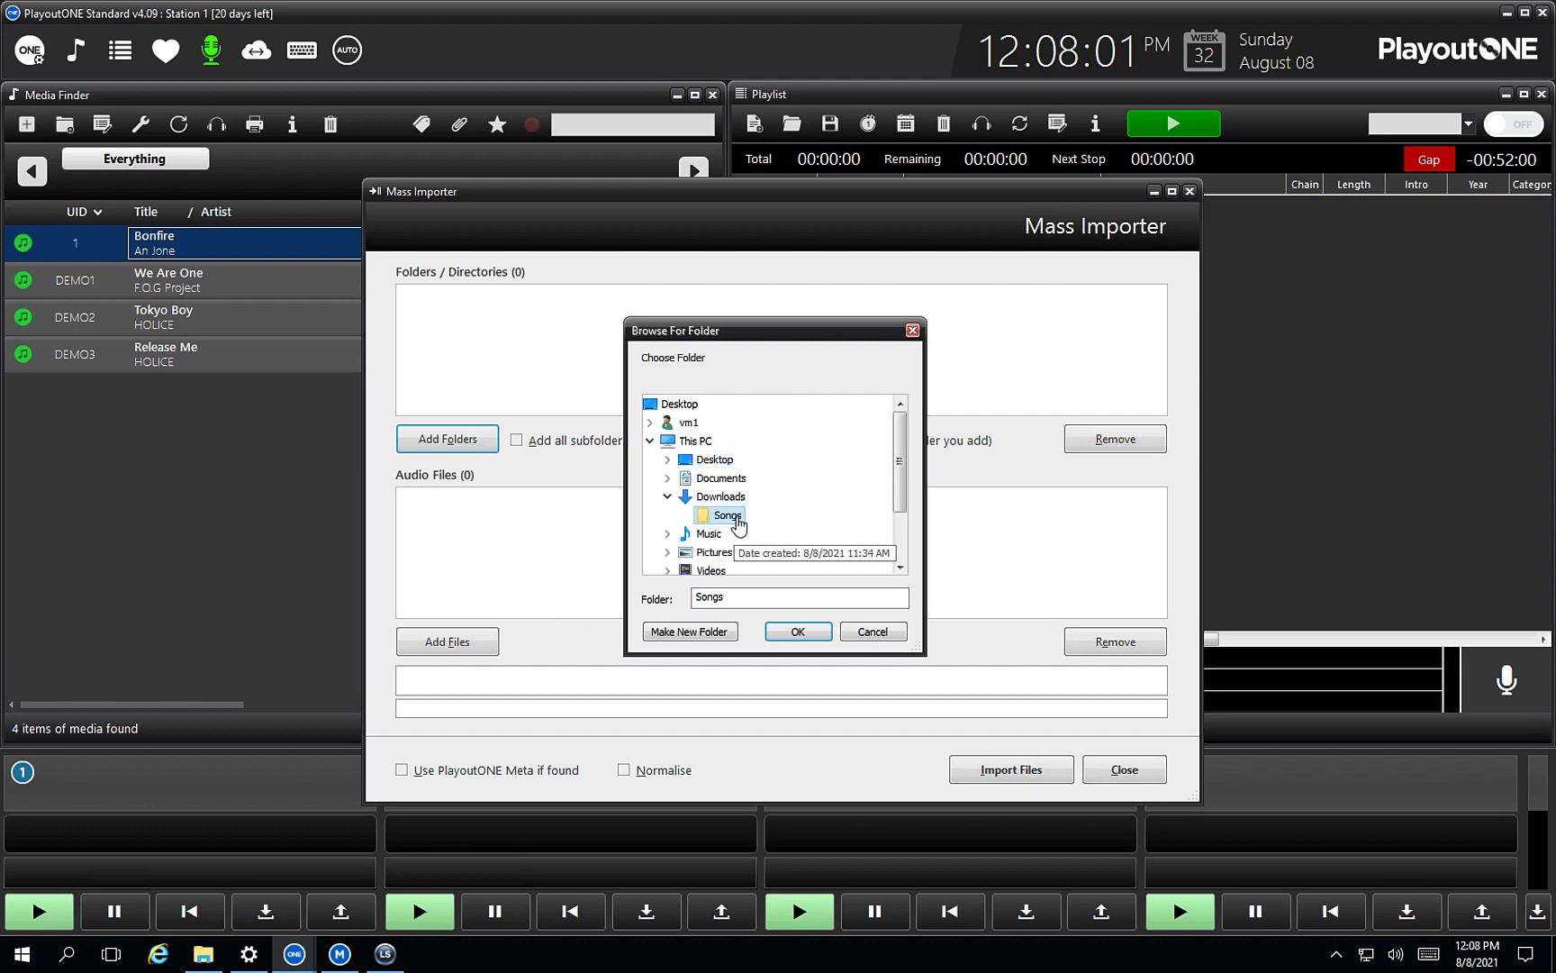
left_click(798, 633)
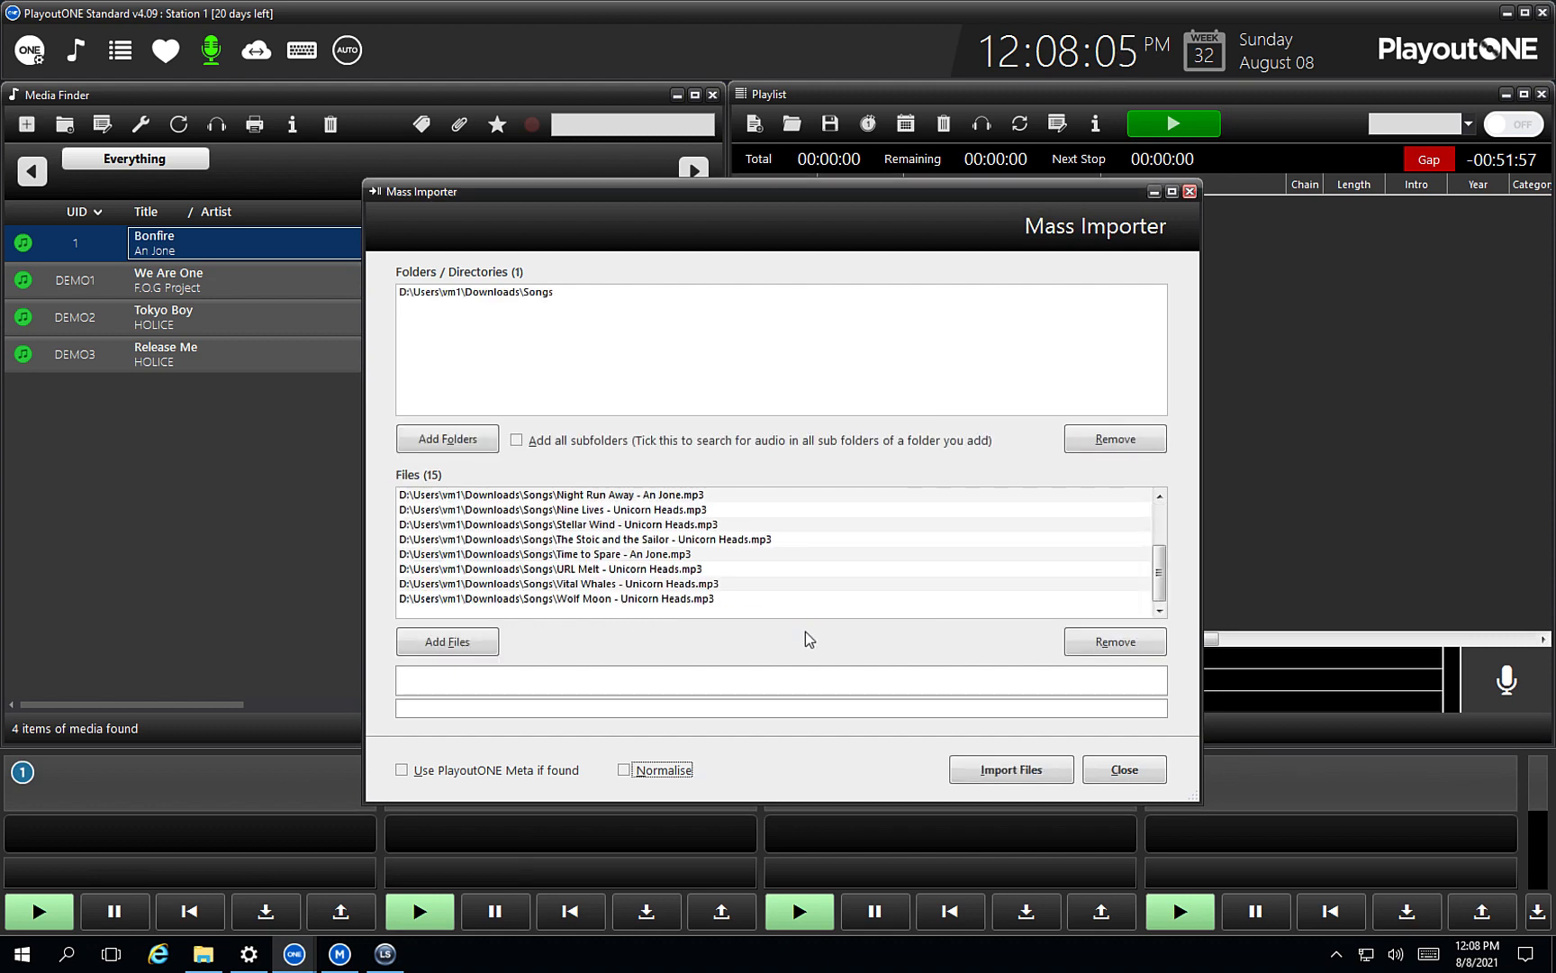
scroll(742, 570, "up", 3)
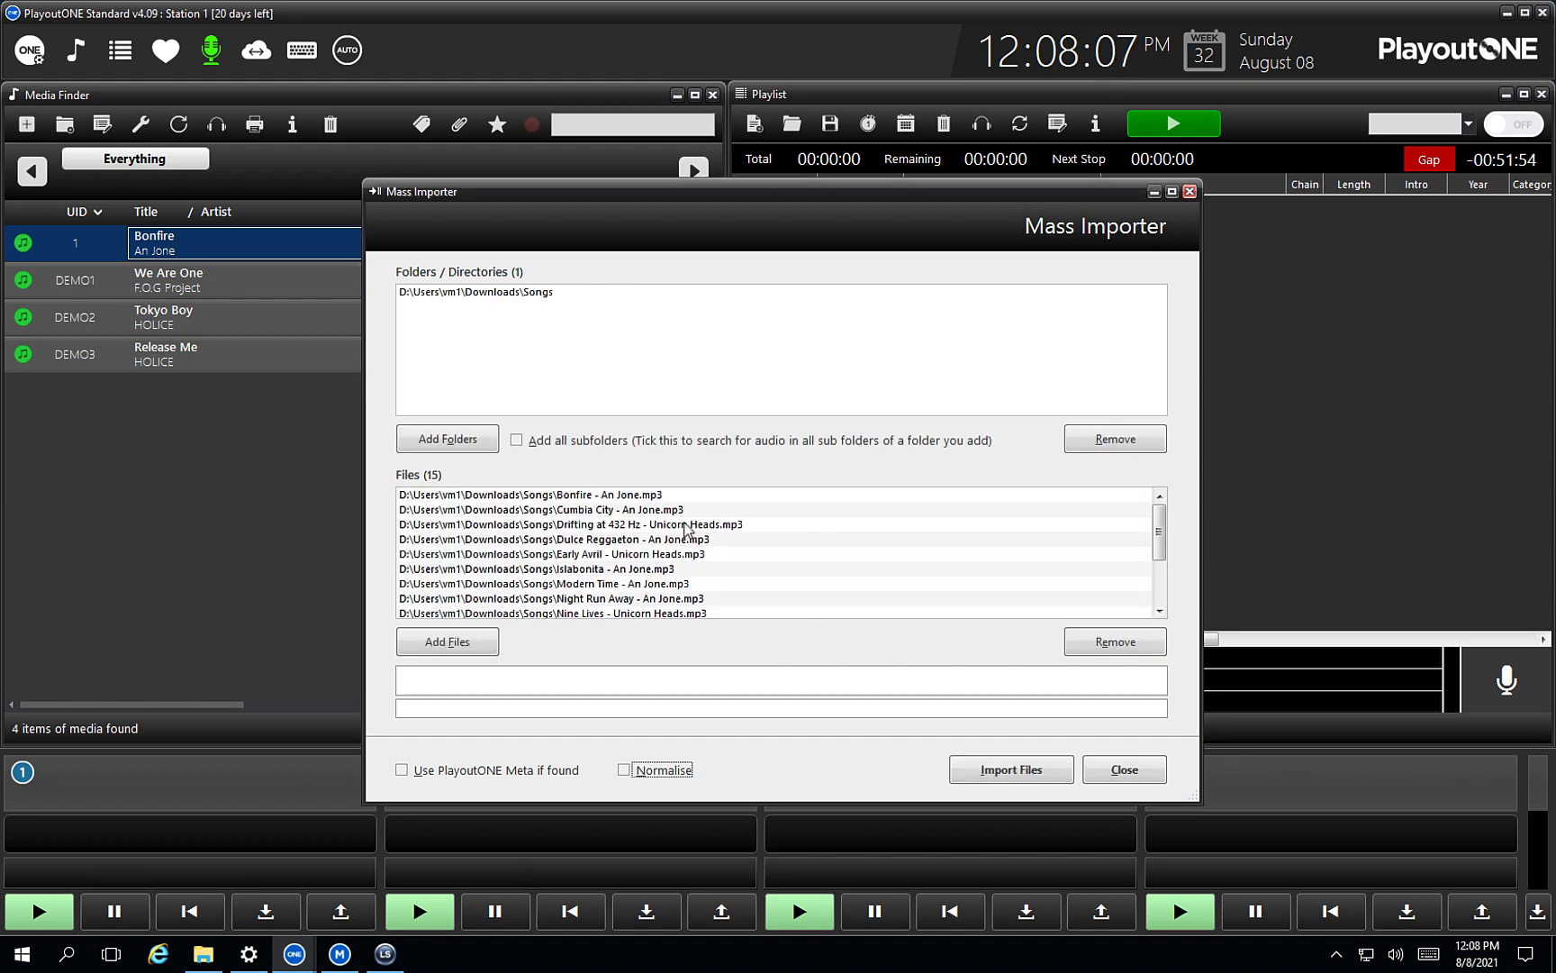
scroll(682, 522, "down", 3)
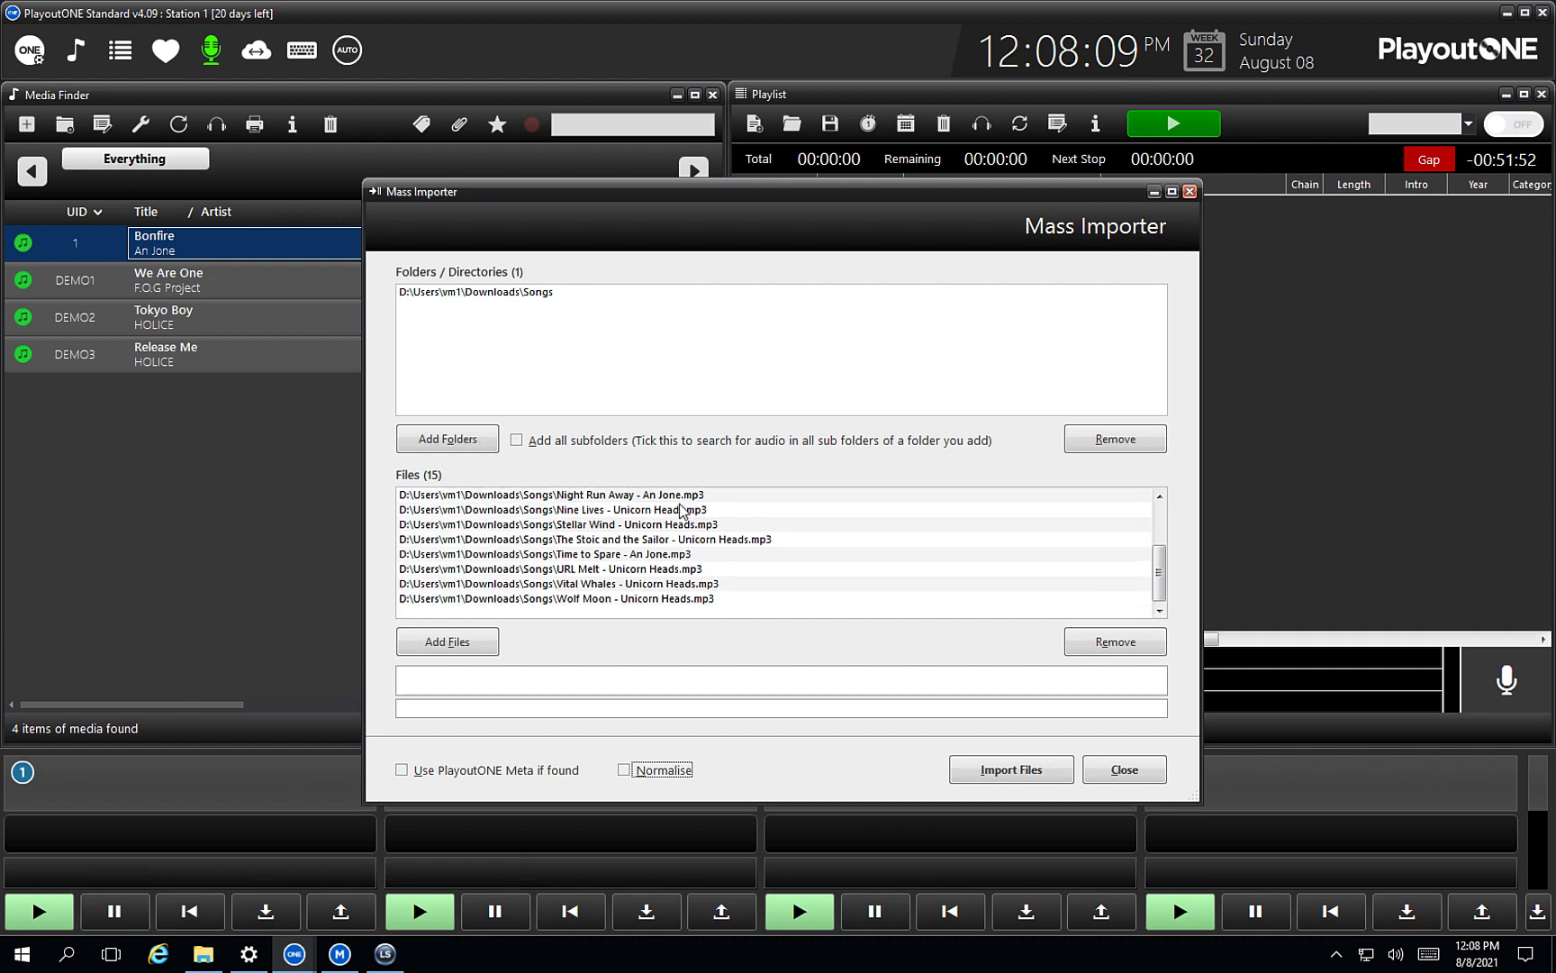
scroll(682, 511, "up", 3)
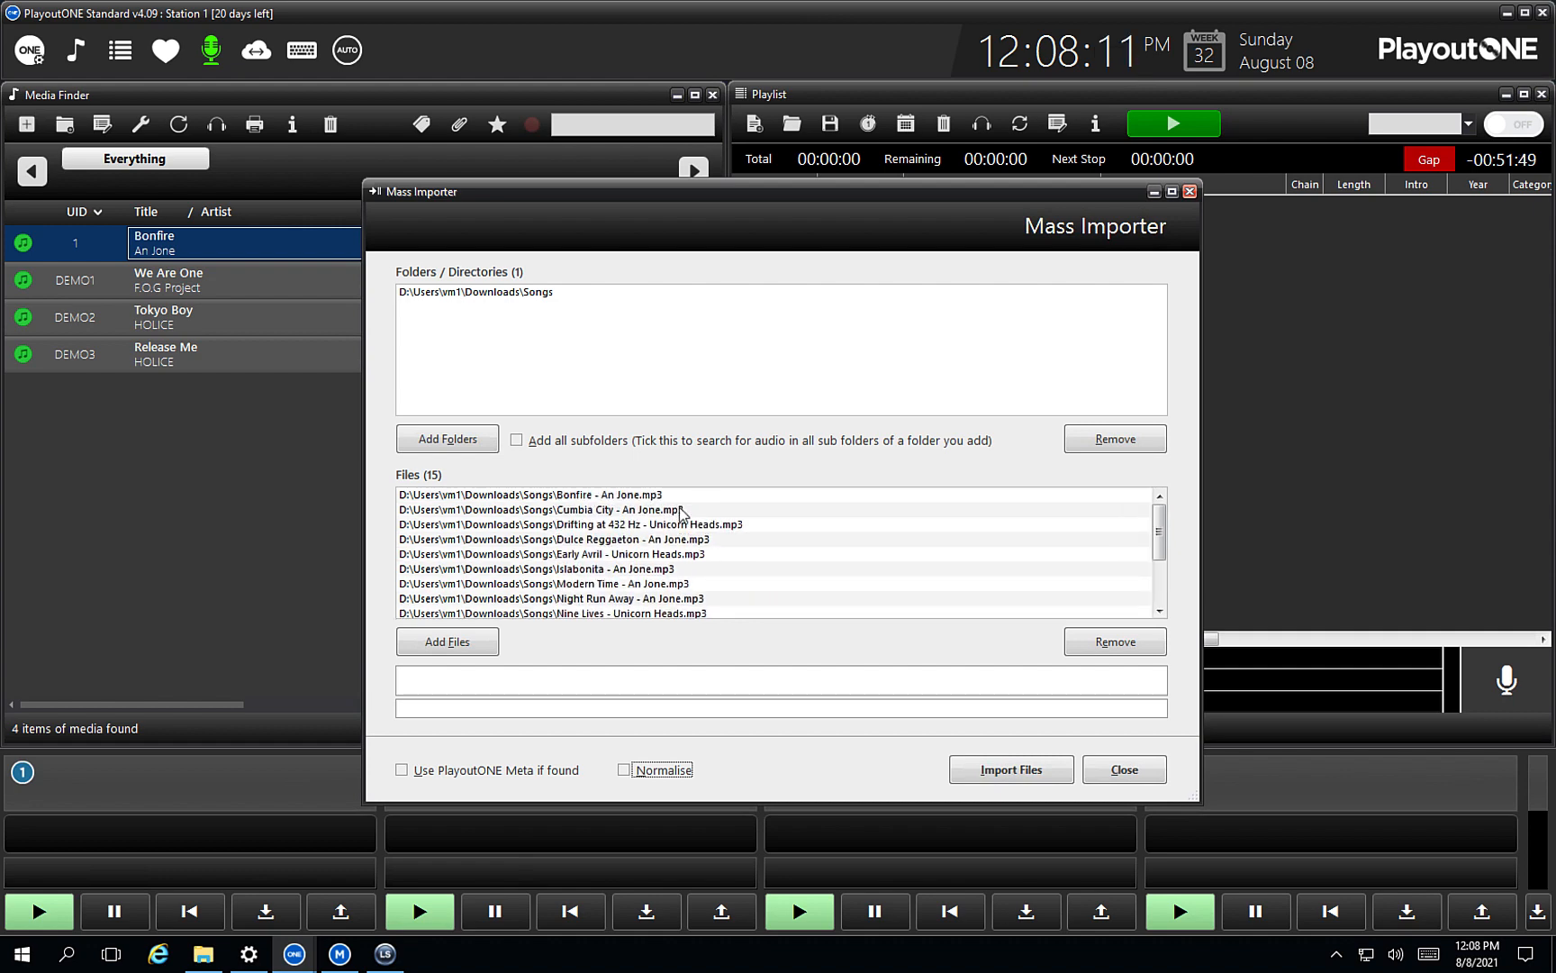
Step: Mass-import the listed files with Normalise enabled, an automatic start UID and type Song, and close the importer
left_click(669, 773)
left_click(993, 778)
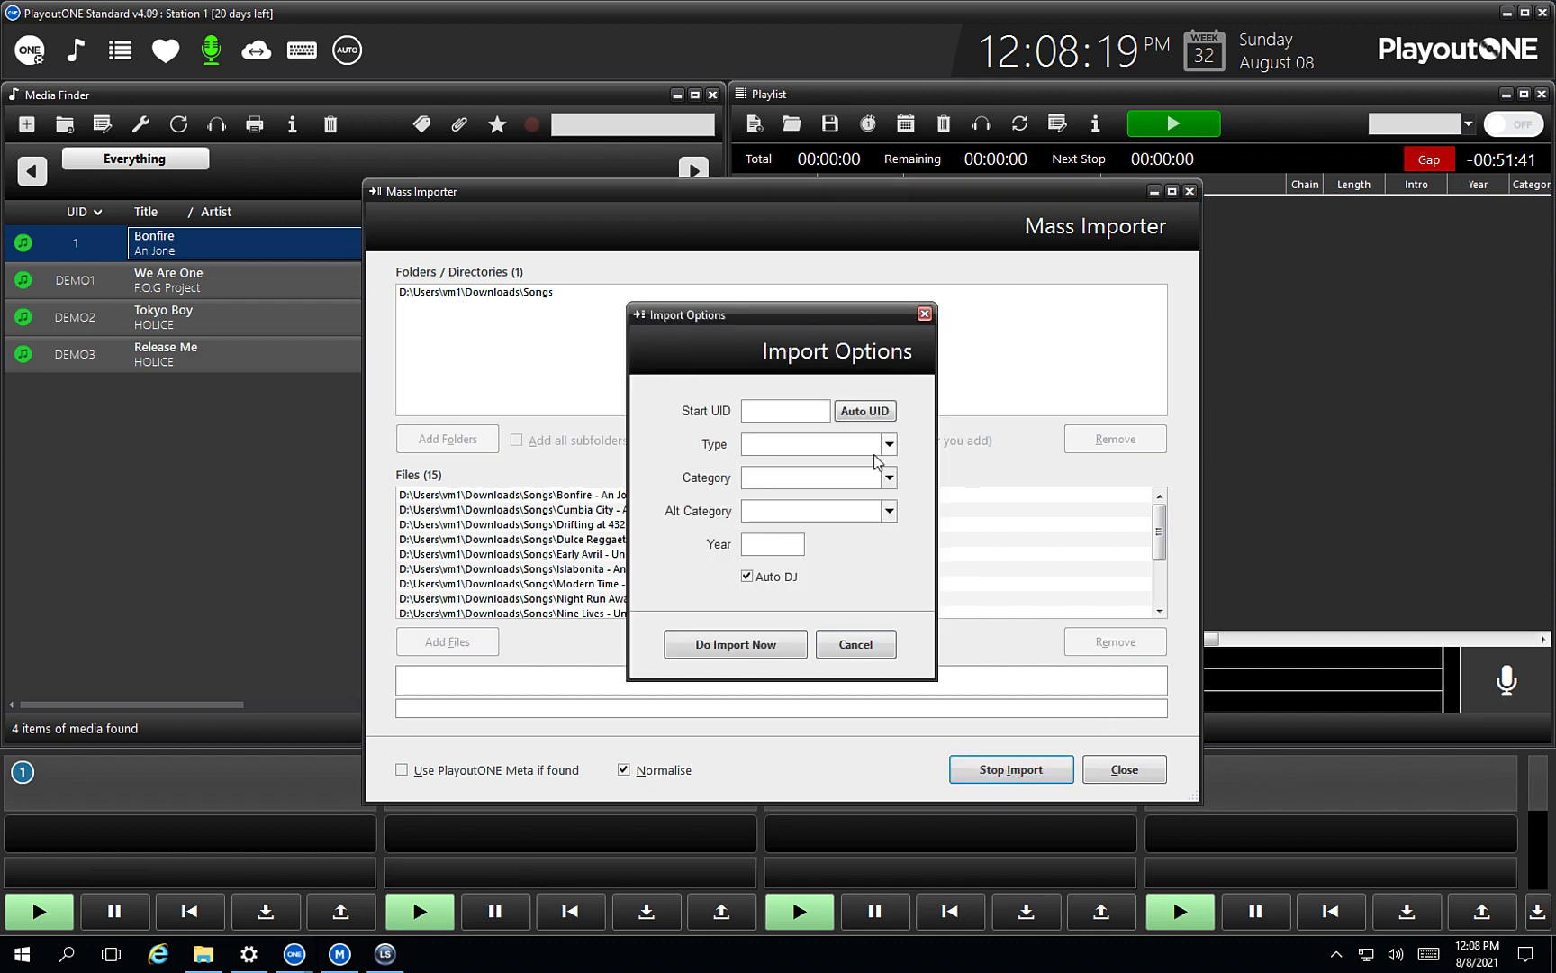
left_click(856, 413)
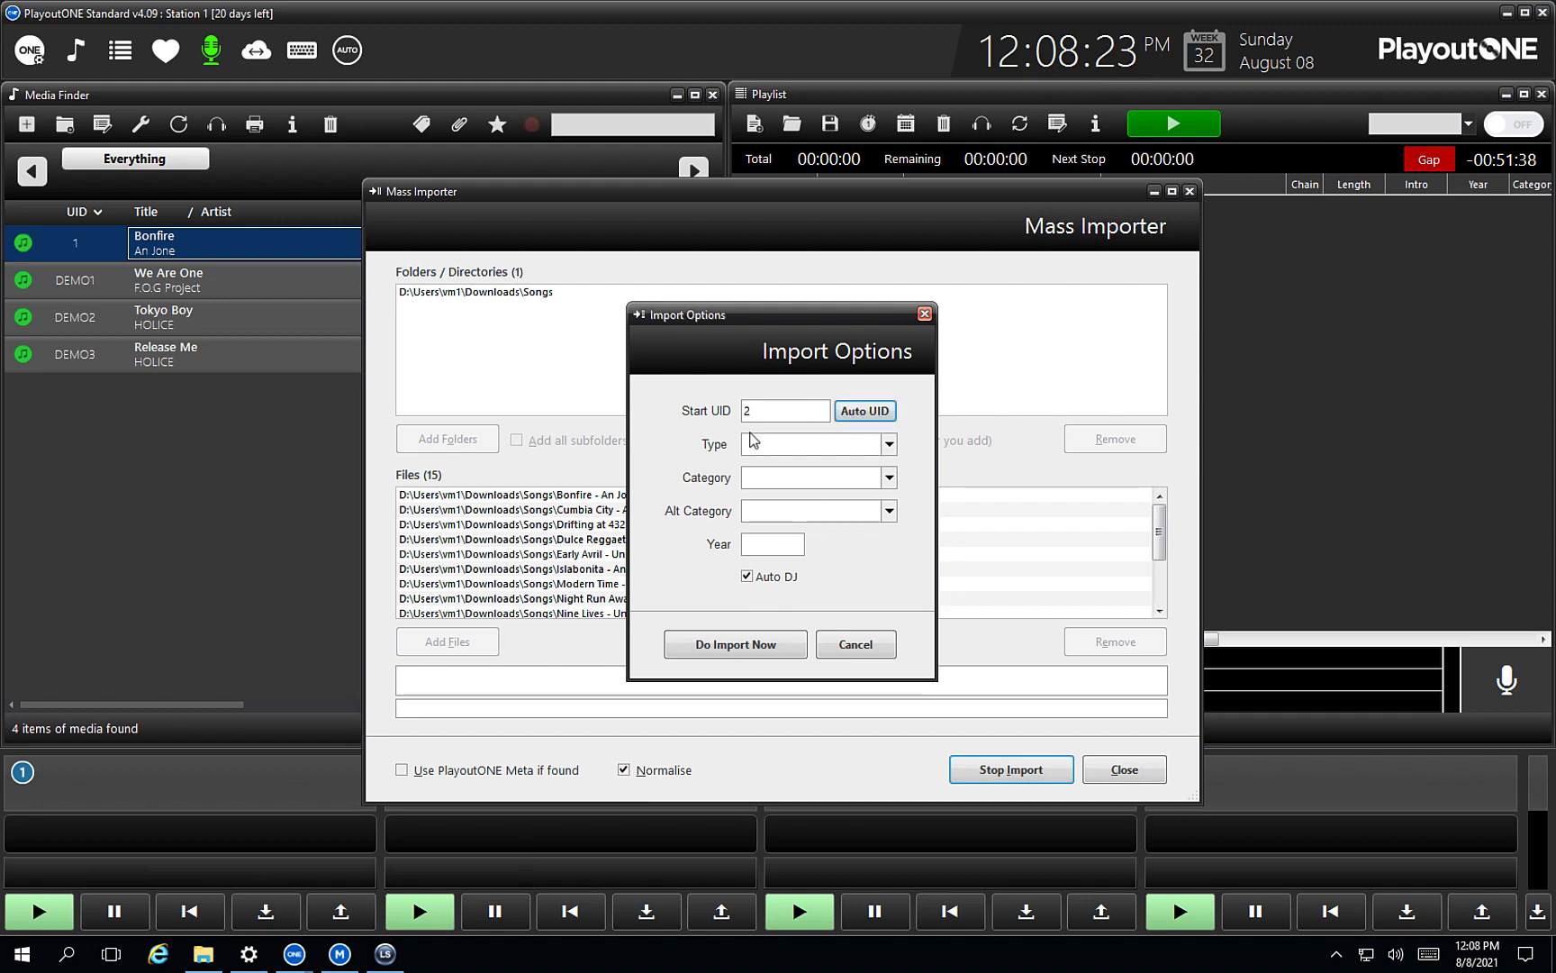
left_click(889, 445)
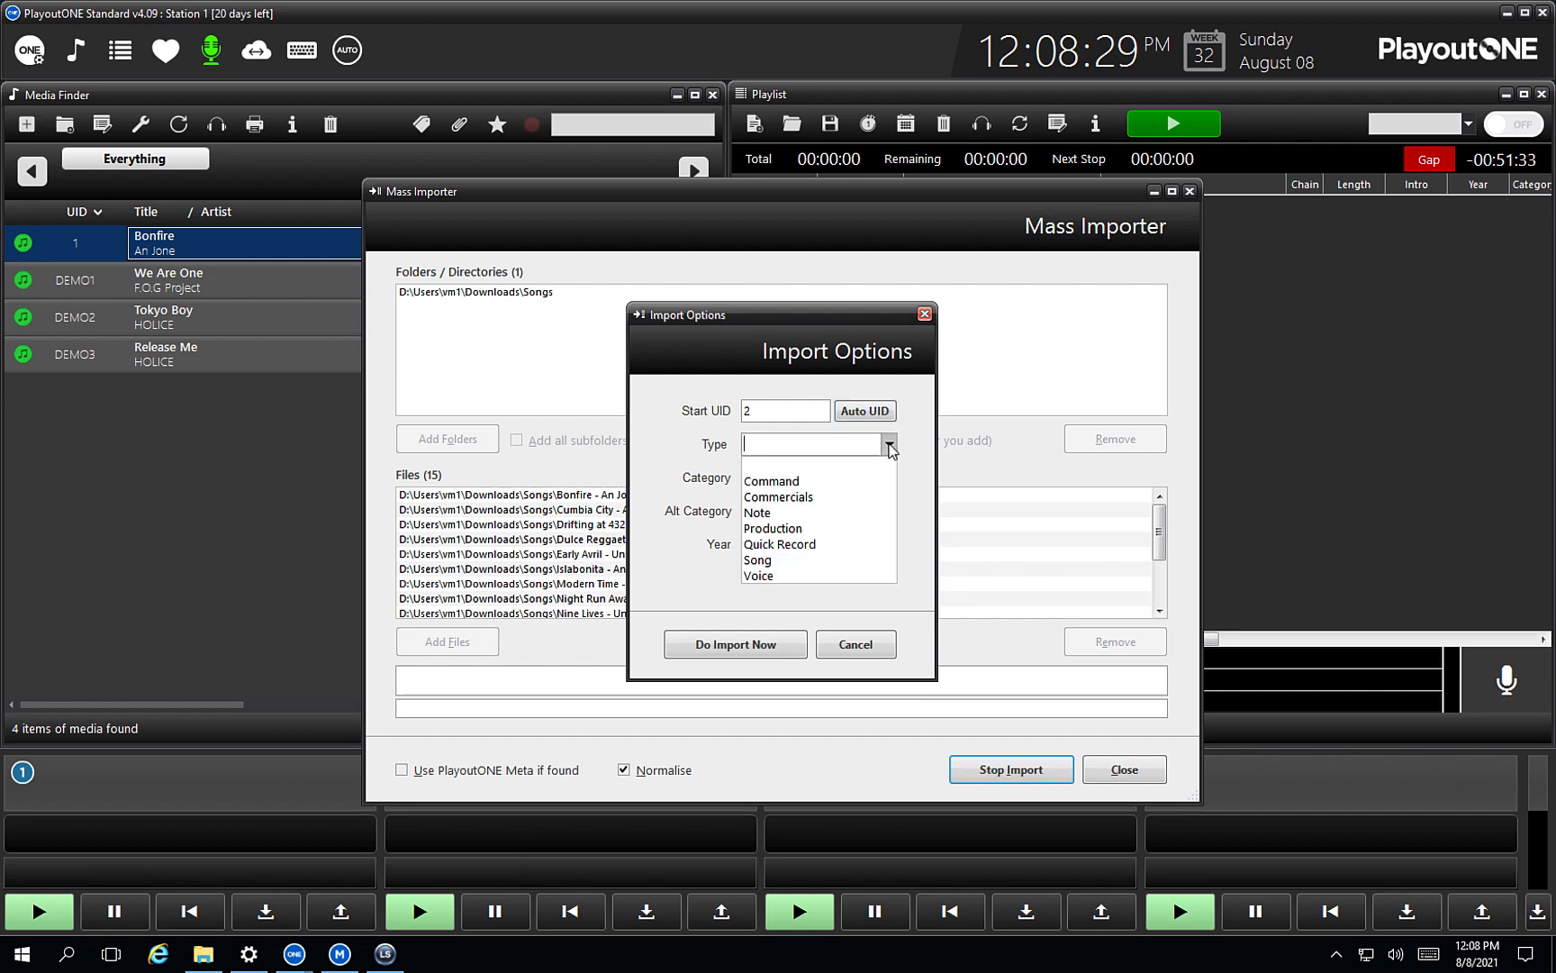
left_click(795, 560)
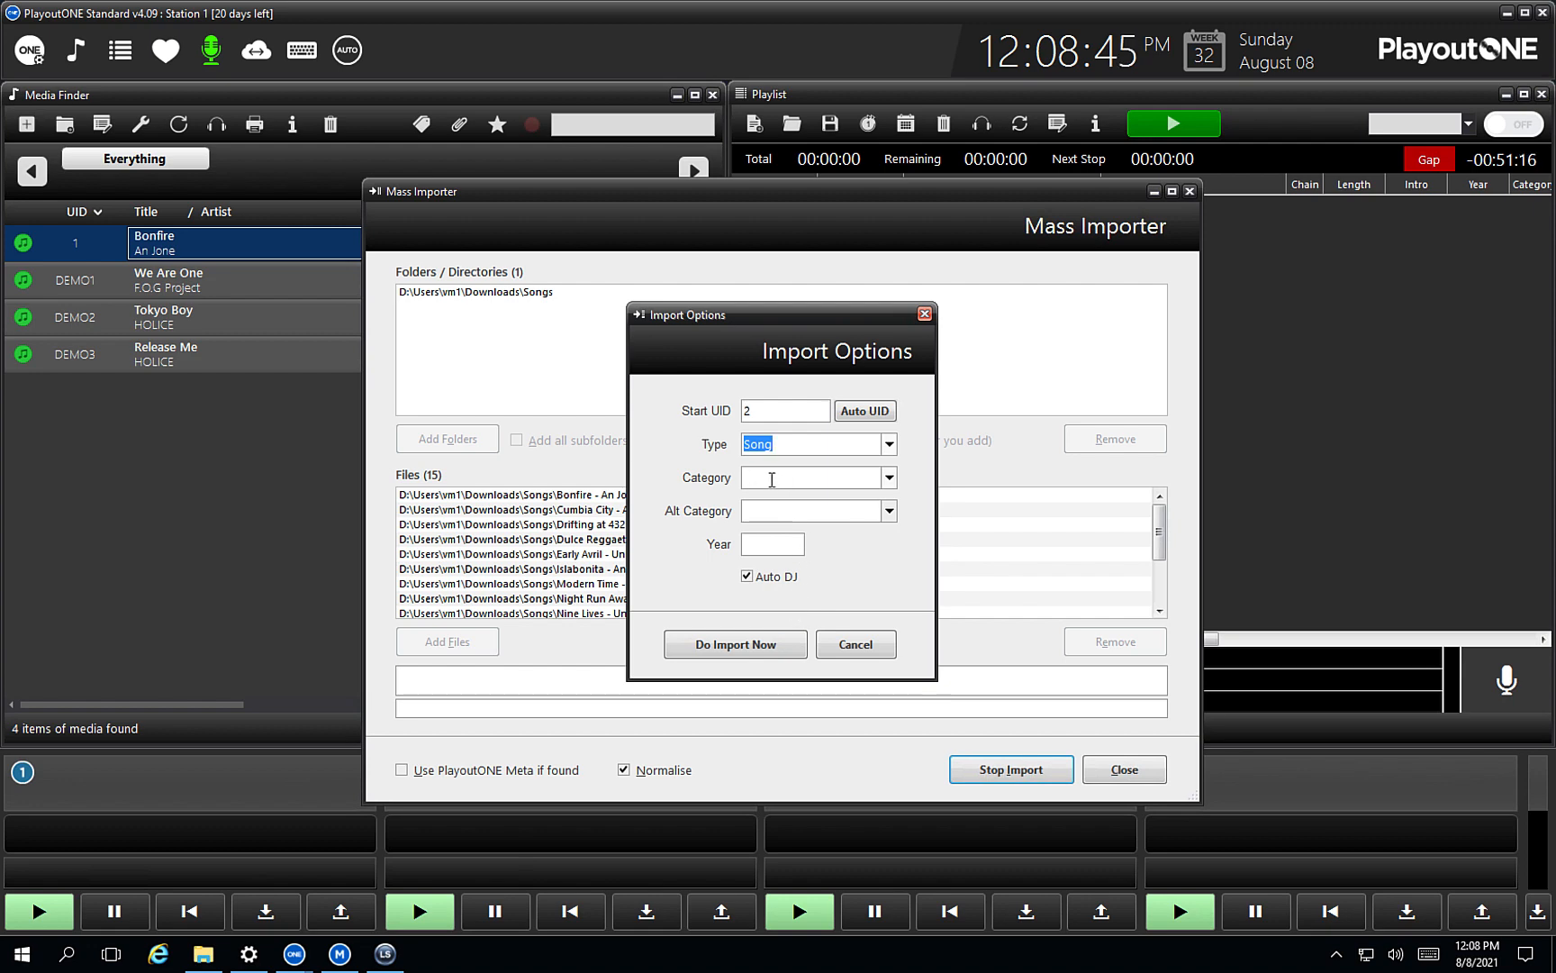
left_click(761, 645)
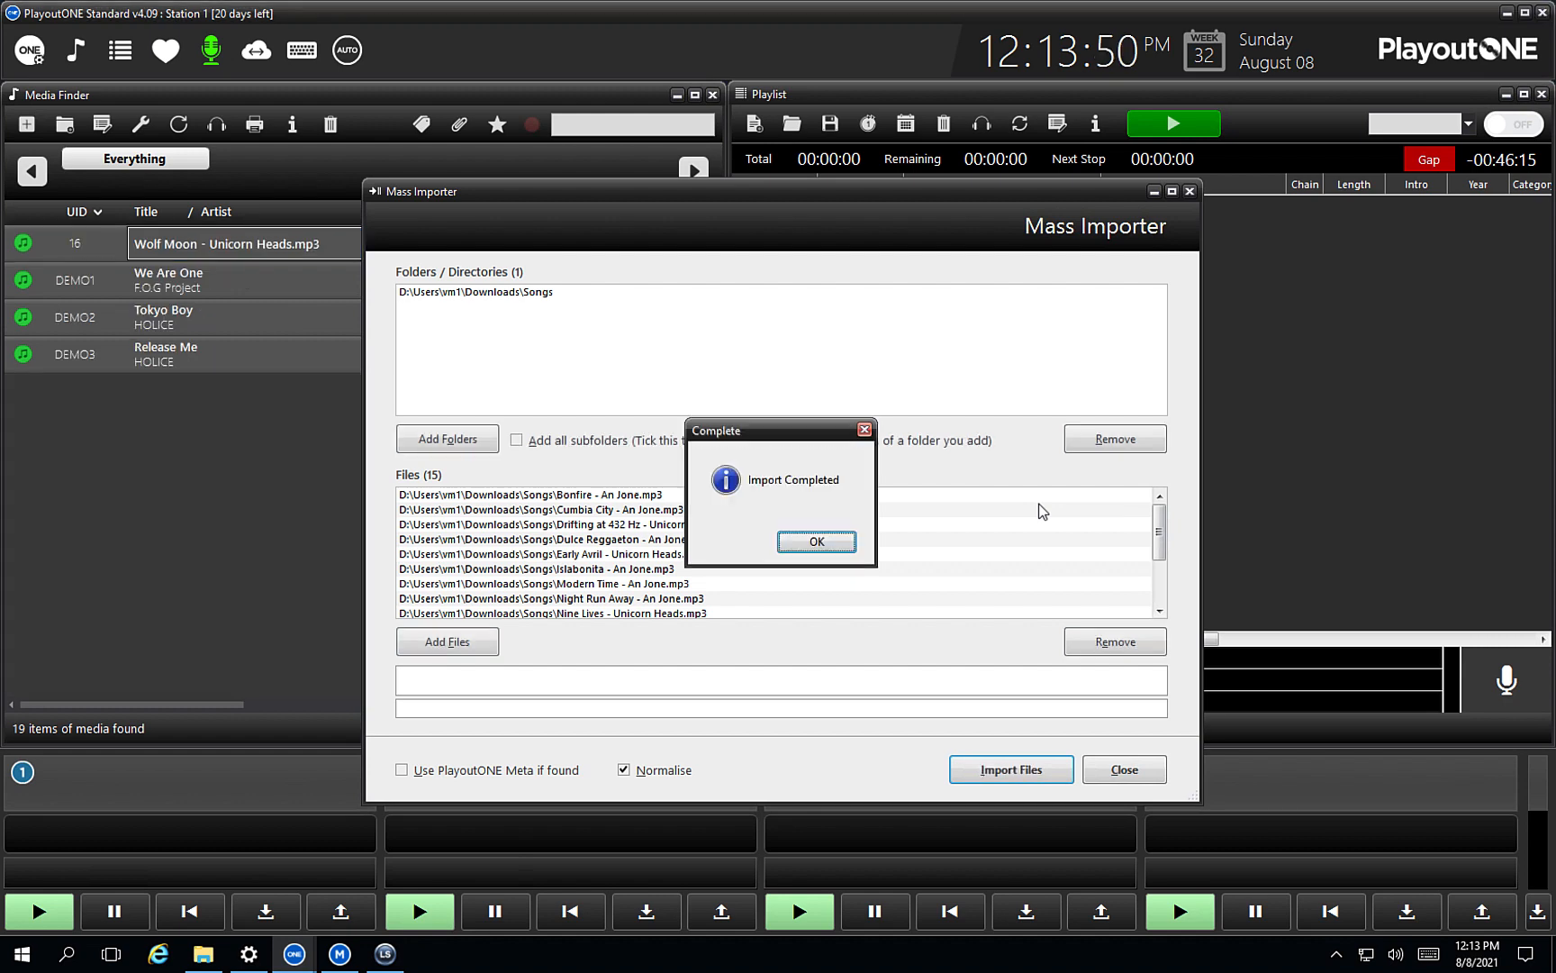
left_click(804, 543)
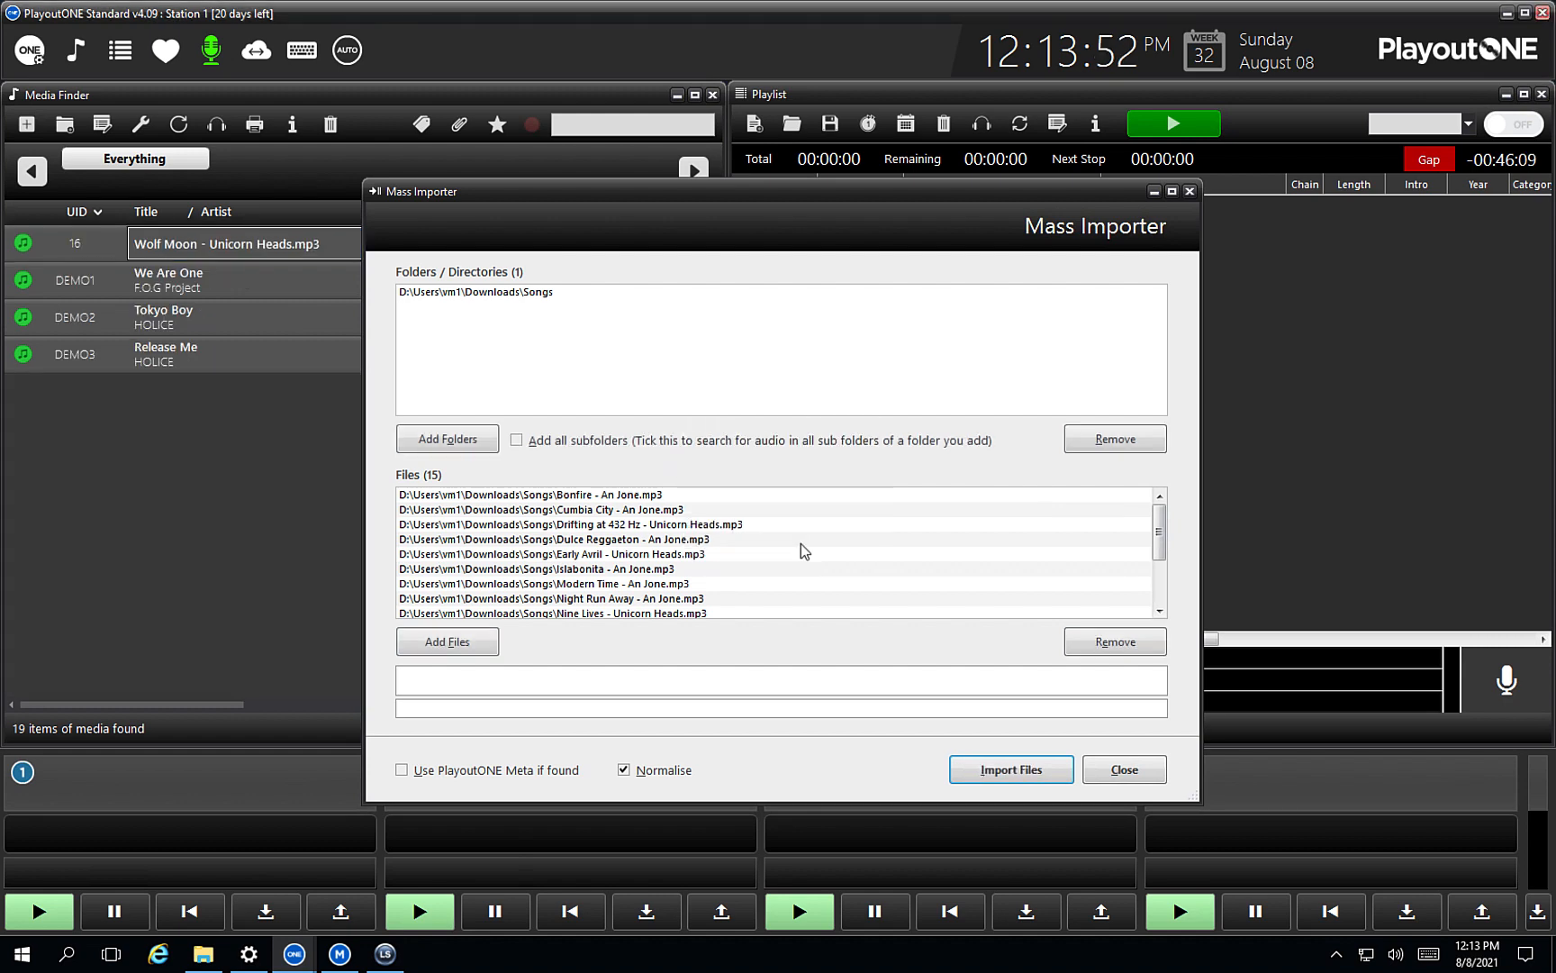
left_click(1121, 771)
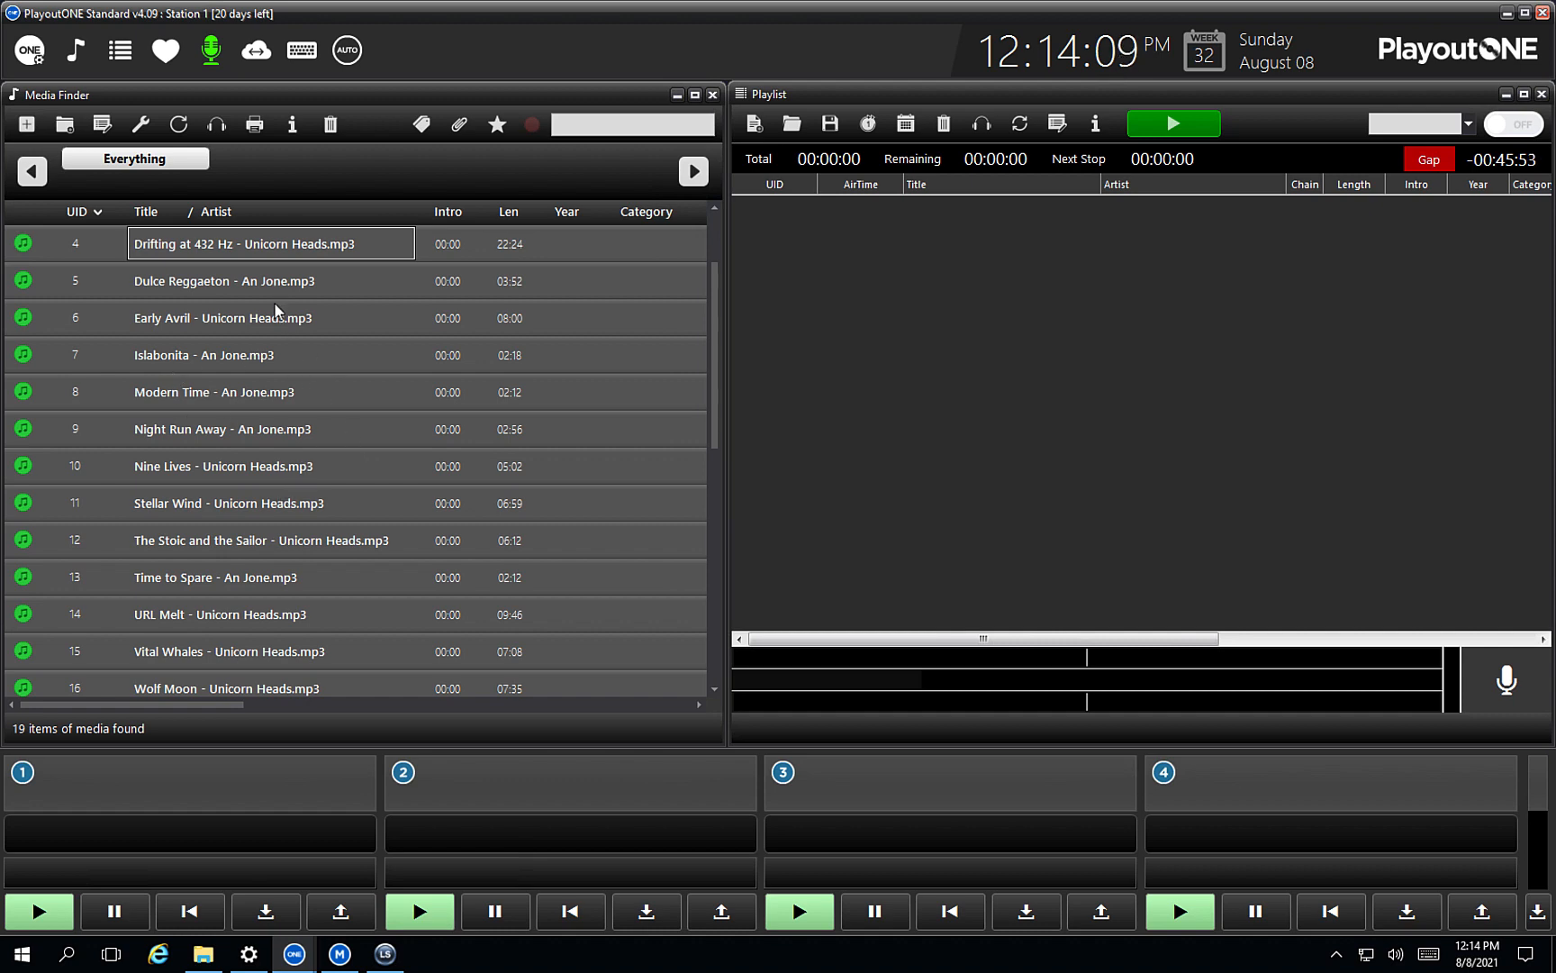
Step: Open the Modern Time track for editing and shorten its title to "Modern Time", copying the removed artist text
left_click(304, 393)
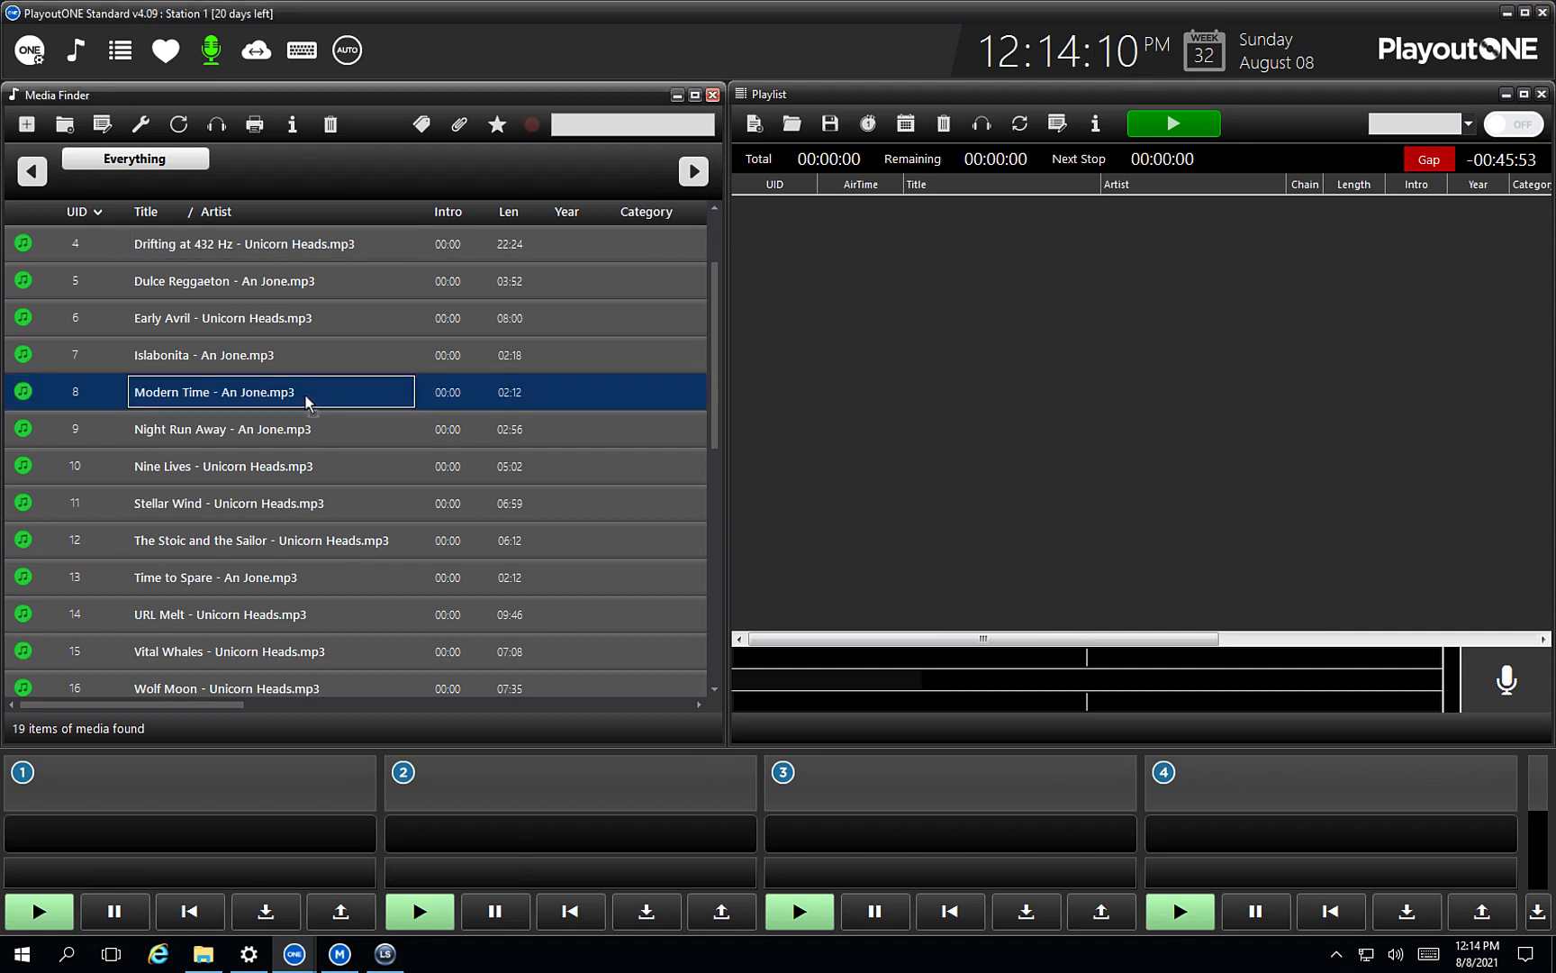
double_click(306, 396)
left_click_drag(635, 629, 569, 636)
left_click(549, 623)
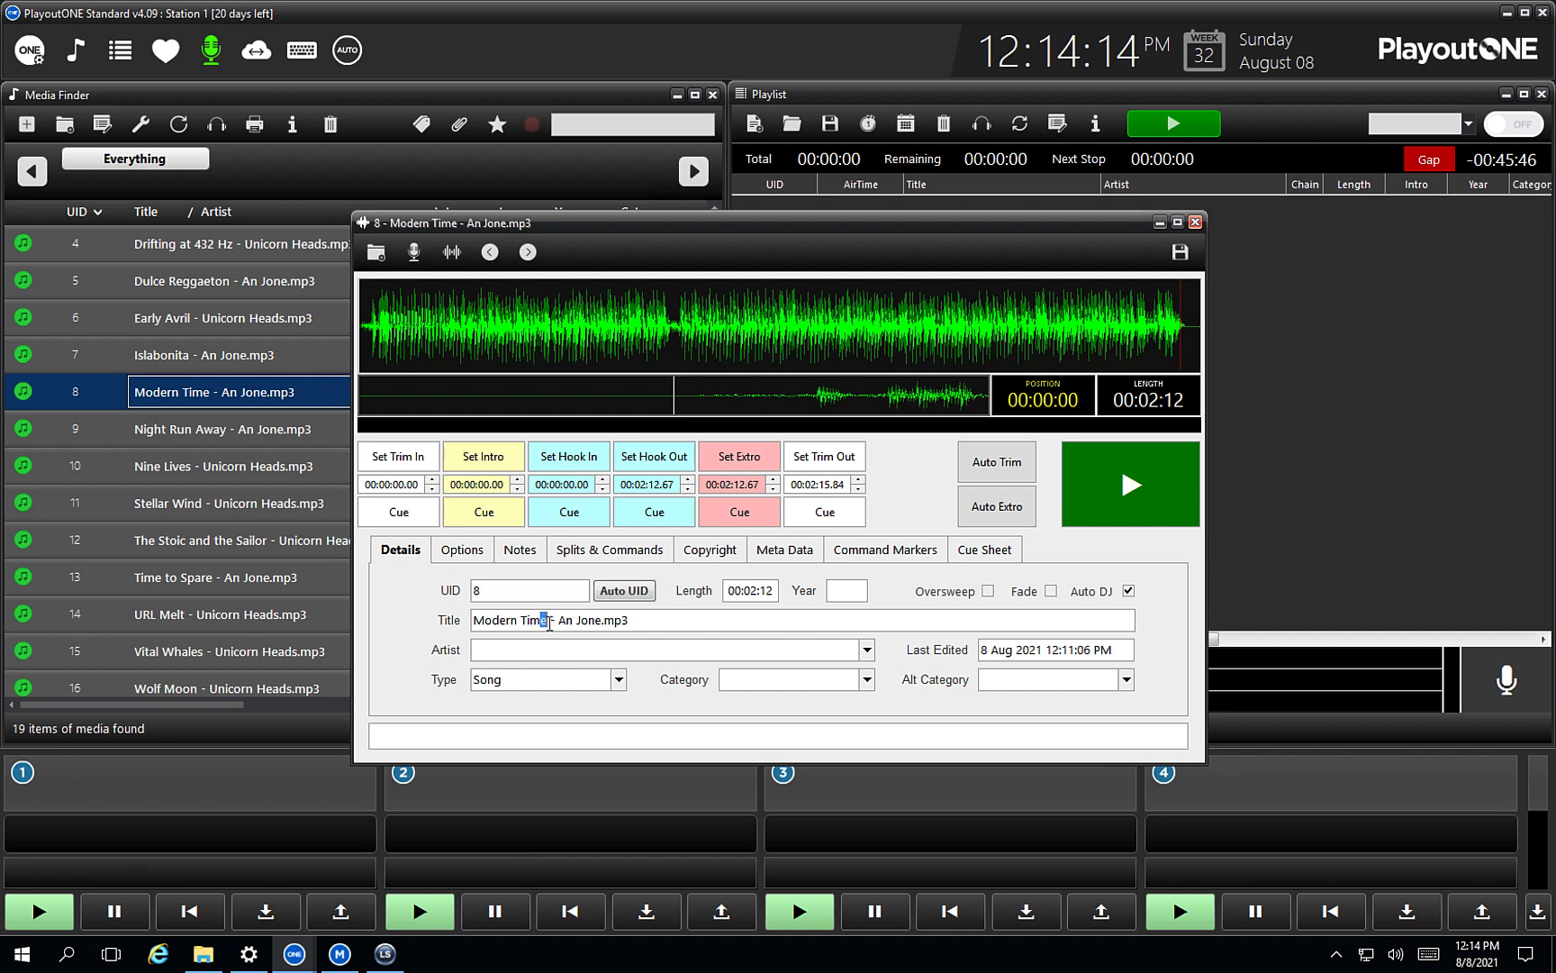
left_click(550, 623)
key("shift+End")
key("ctrl+c")
key("Delete")
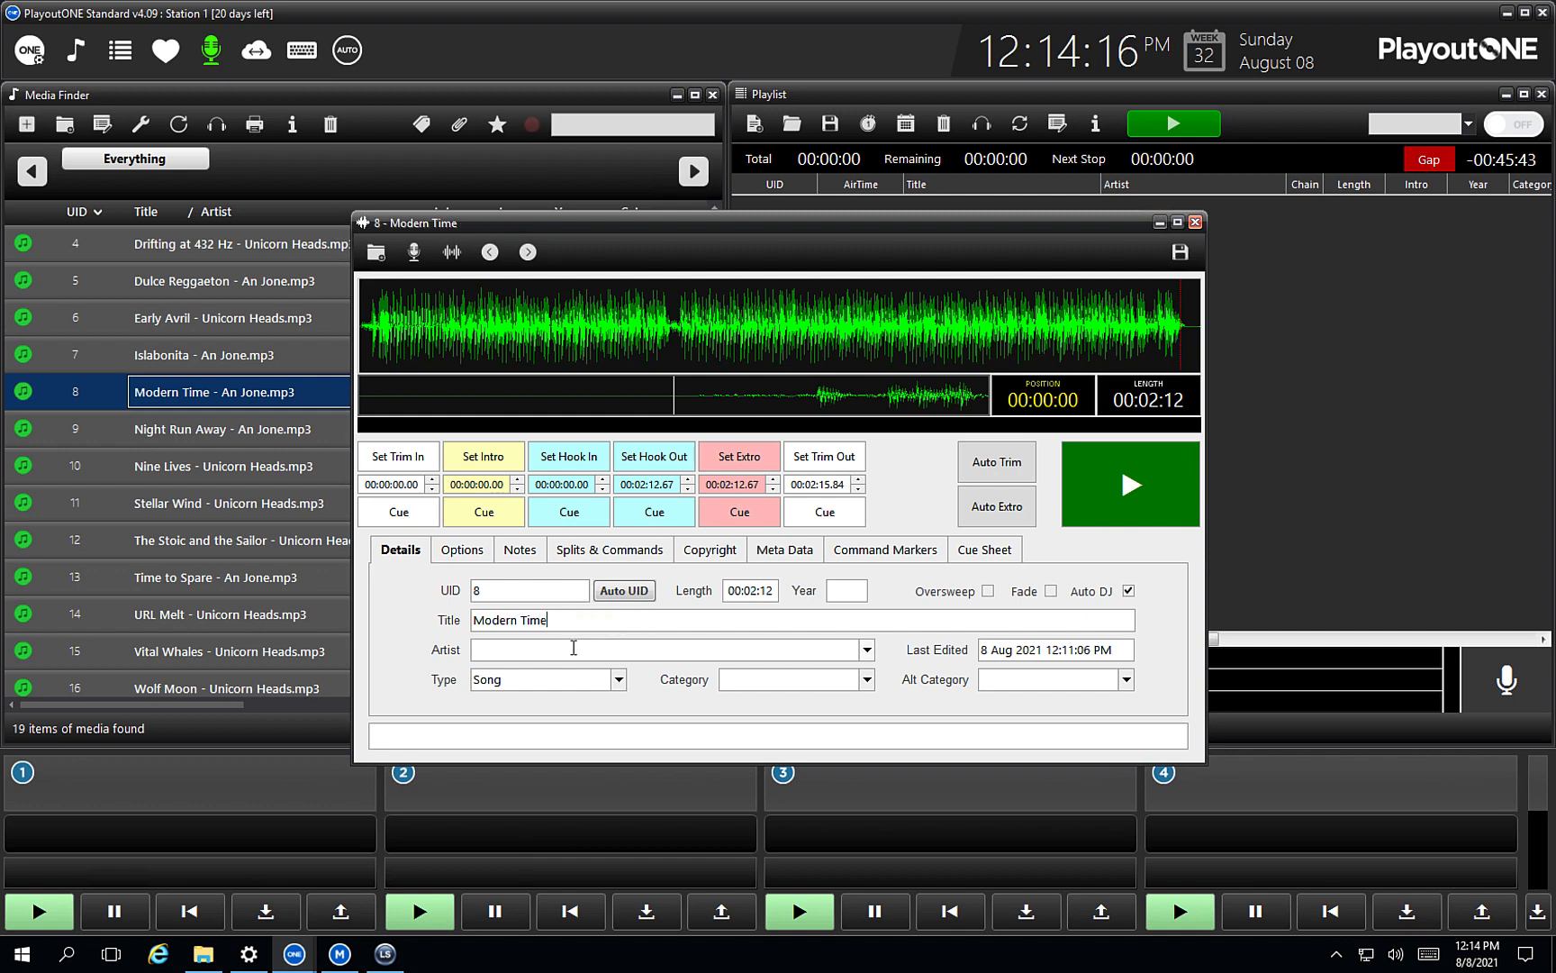
Step: Fill in the artist from the copied text, strip the leading dash and the .mp3 extension, and save the track
left_click(475, 649)
key("ctrl+v")
key("BackSpace")
key("BackSpace")
key("BackSpace")
key("BackSpace")
key("Left")
key("Left")
key("Left")
key("Left")
key("Left")
key("Left")
key("Left")
key("BackSpace")
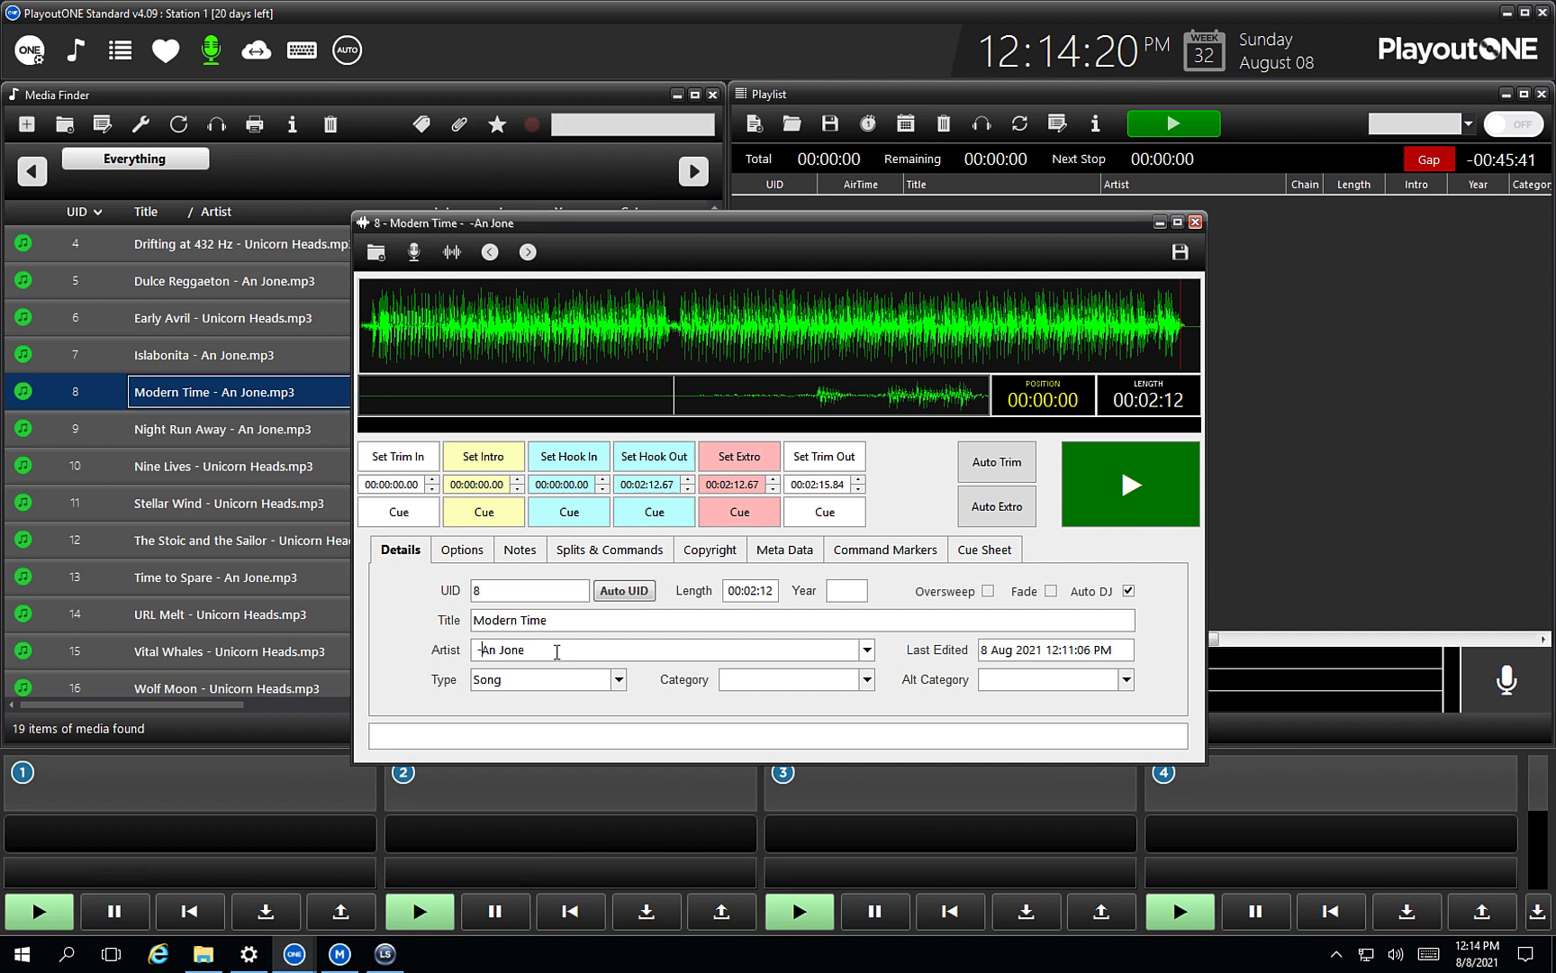
key("BackSpace")
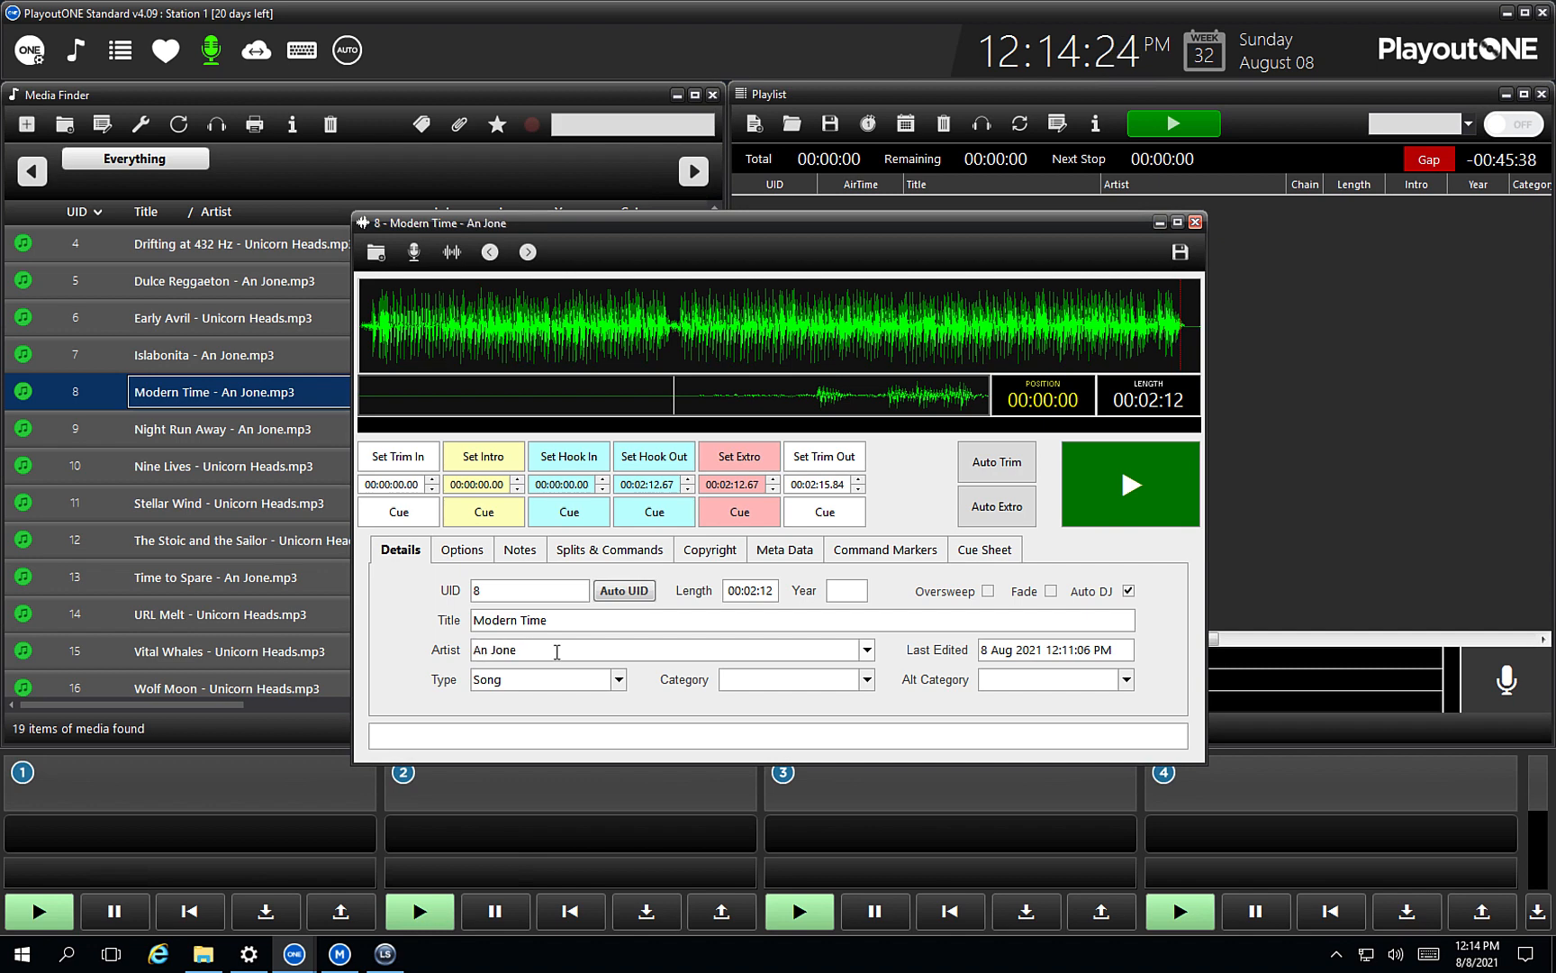
left_click(1181, 254)
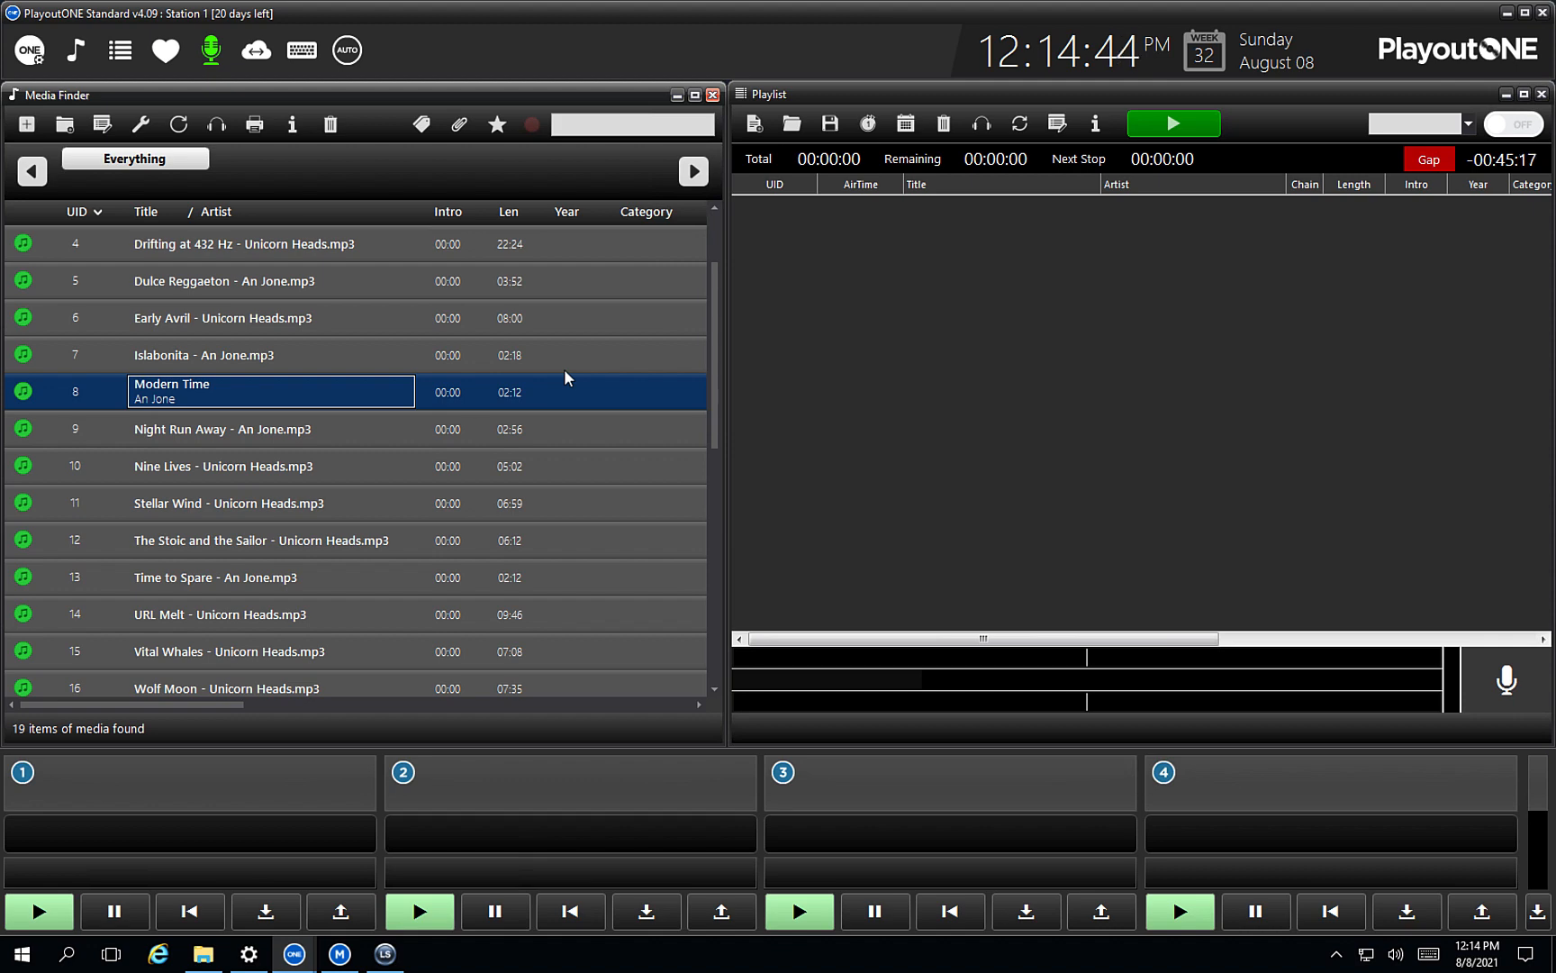
Step: Add the Modern Time, Night Run Away and Nine Lives tracks to the playlist together
left_click(287, 454)
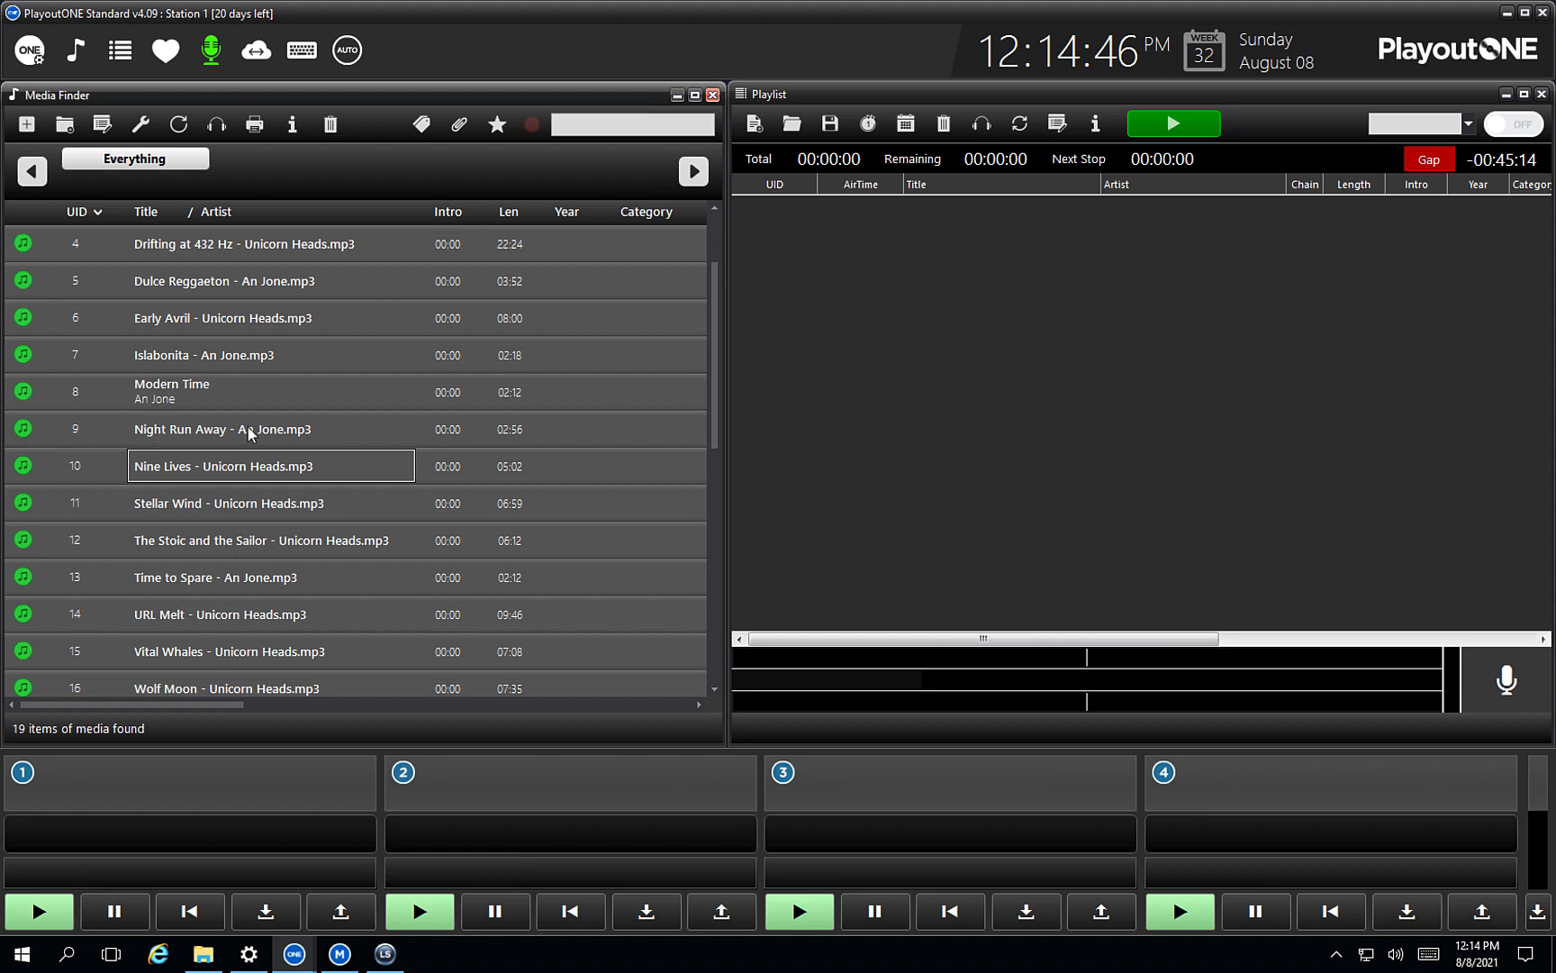
left_click(242, 397, "shift")
left_click_drag(227, 394, 1023, 388)
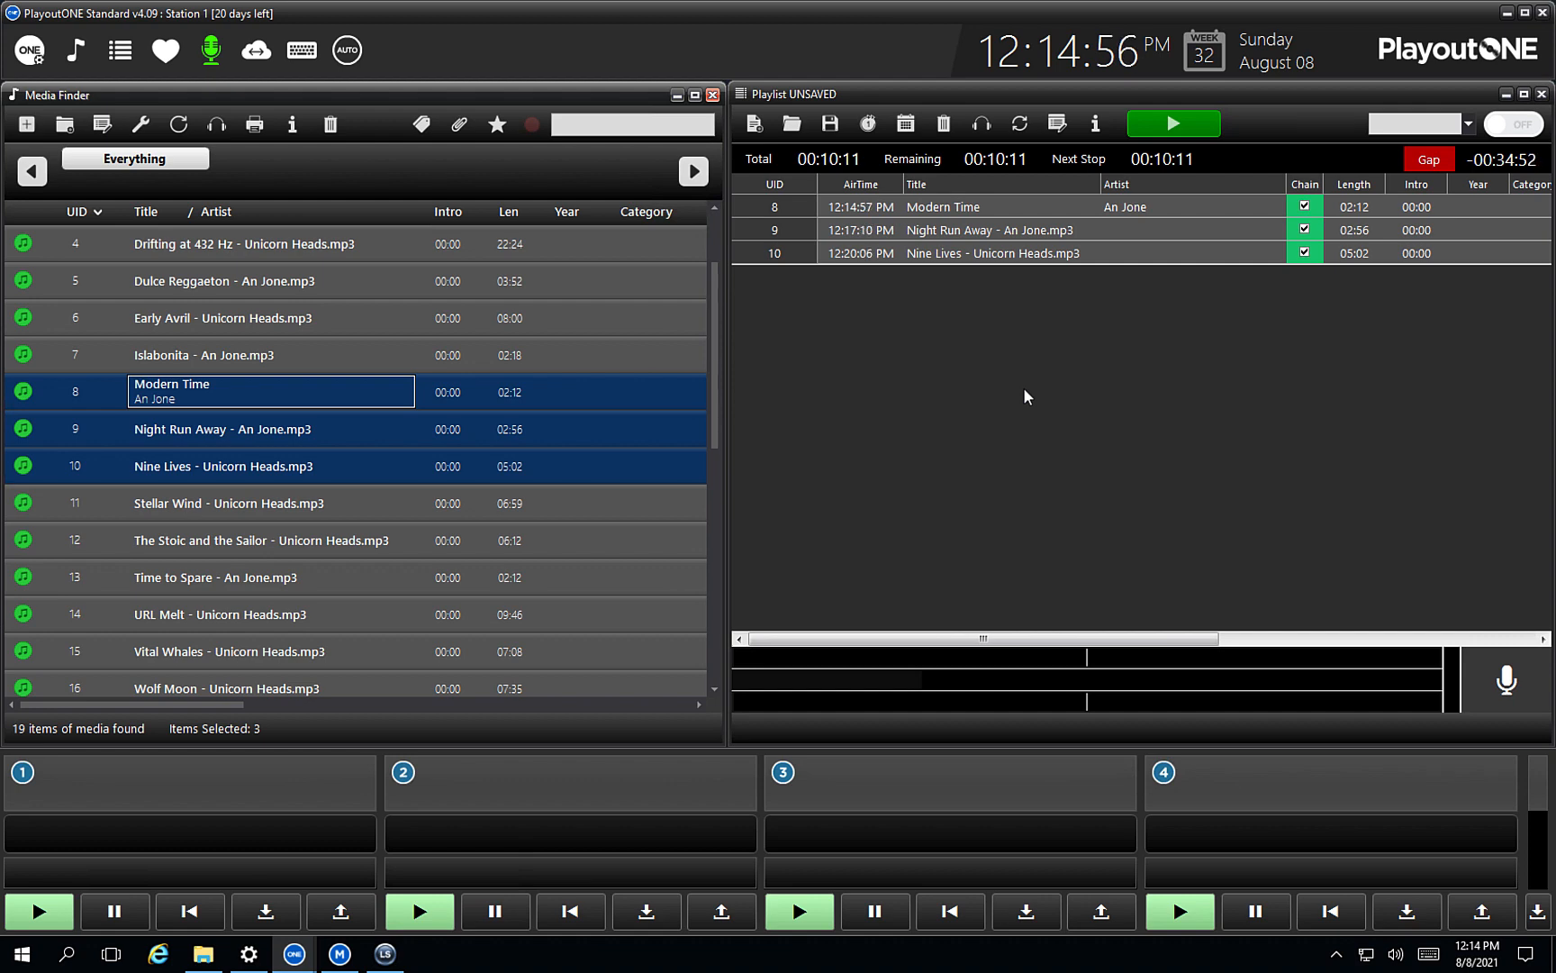
Step: Remove all three tracks from the playlist
left_click(918, 260)
left_click(944, 206, "shift")
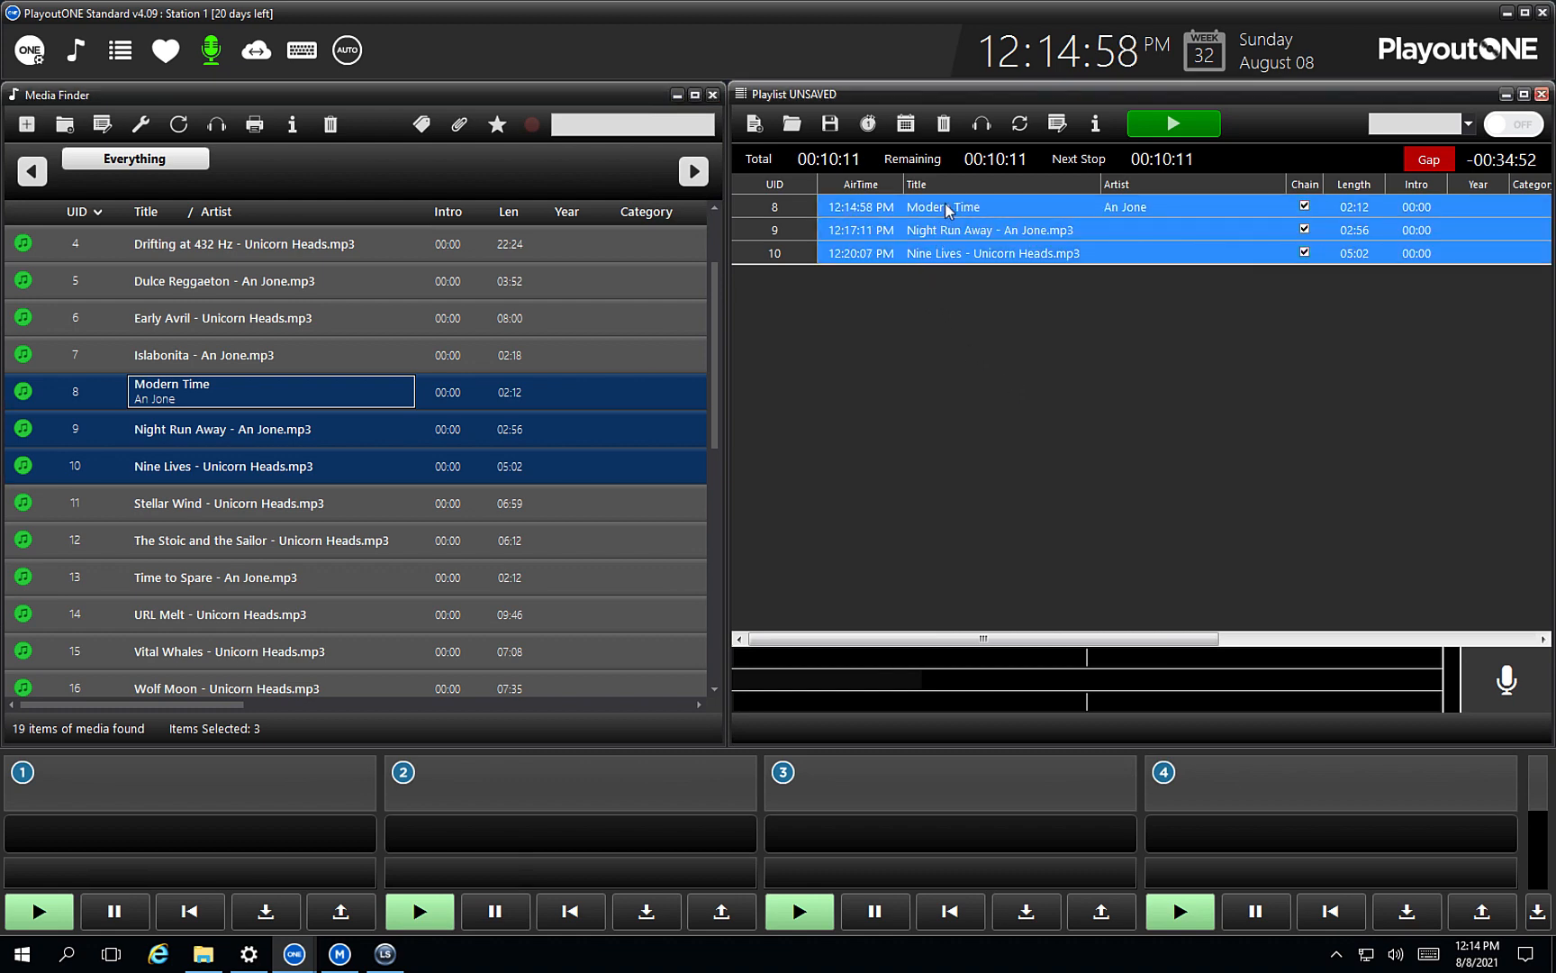
left_click(945, 124)
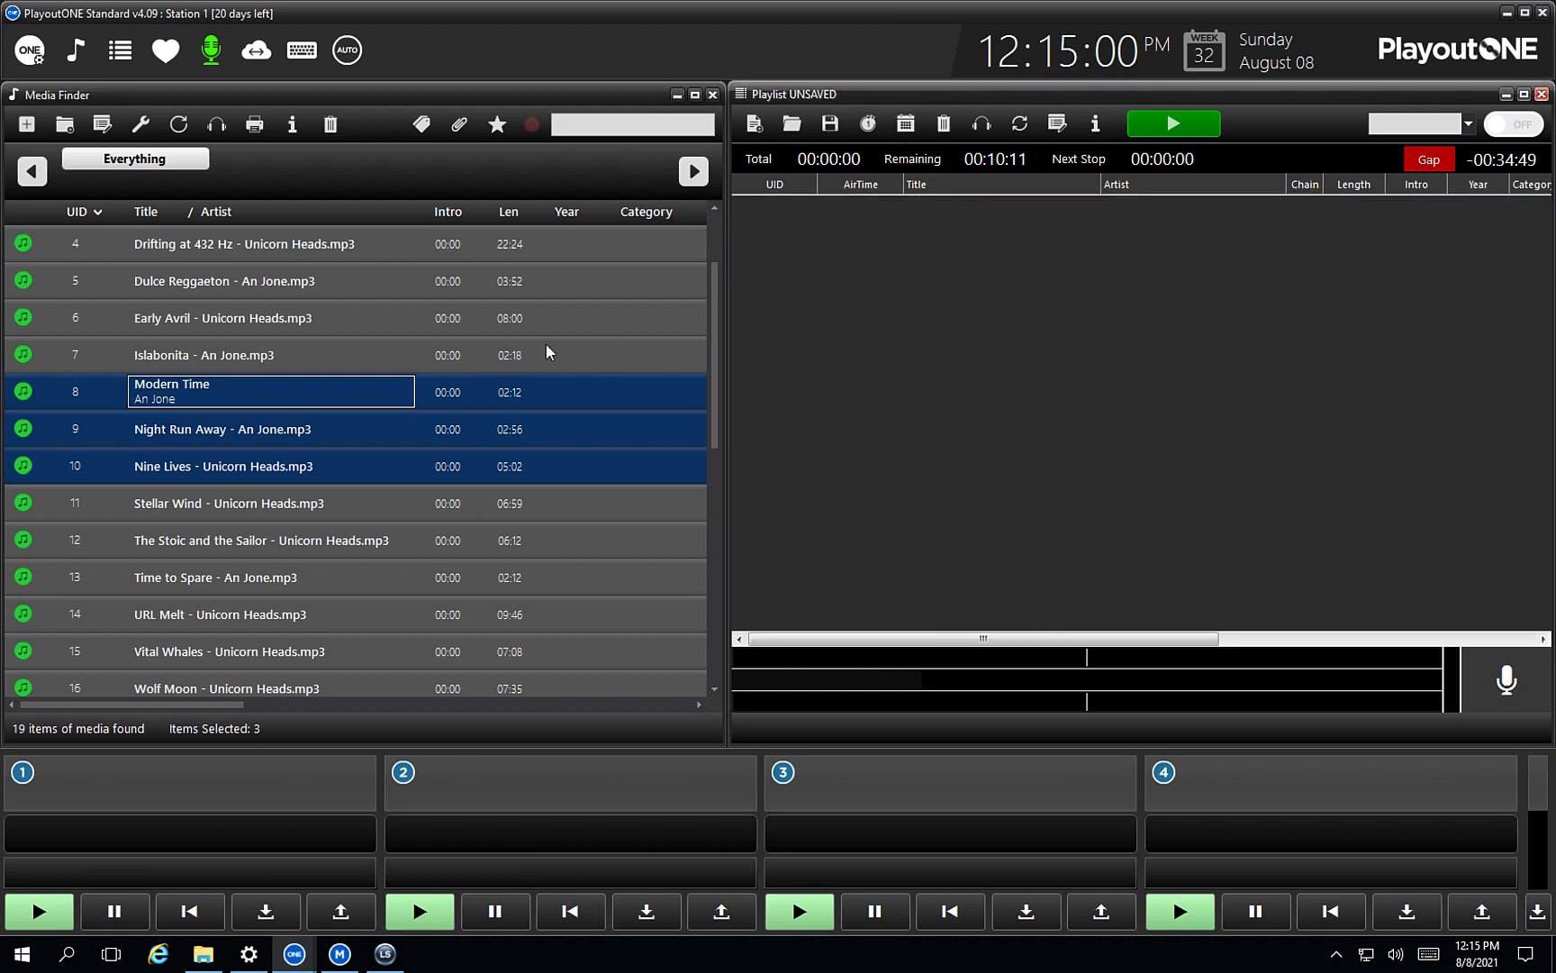
Step: Create the categories 90s, 80s and 00s in the Category Manager and save them
left_click(341, 332)
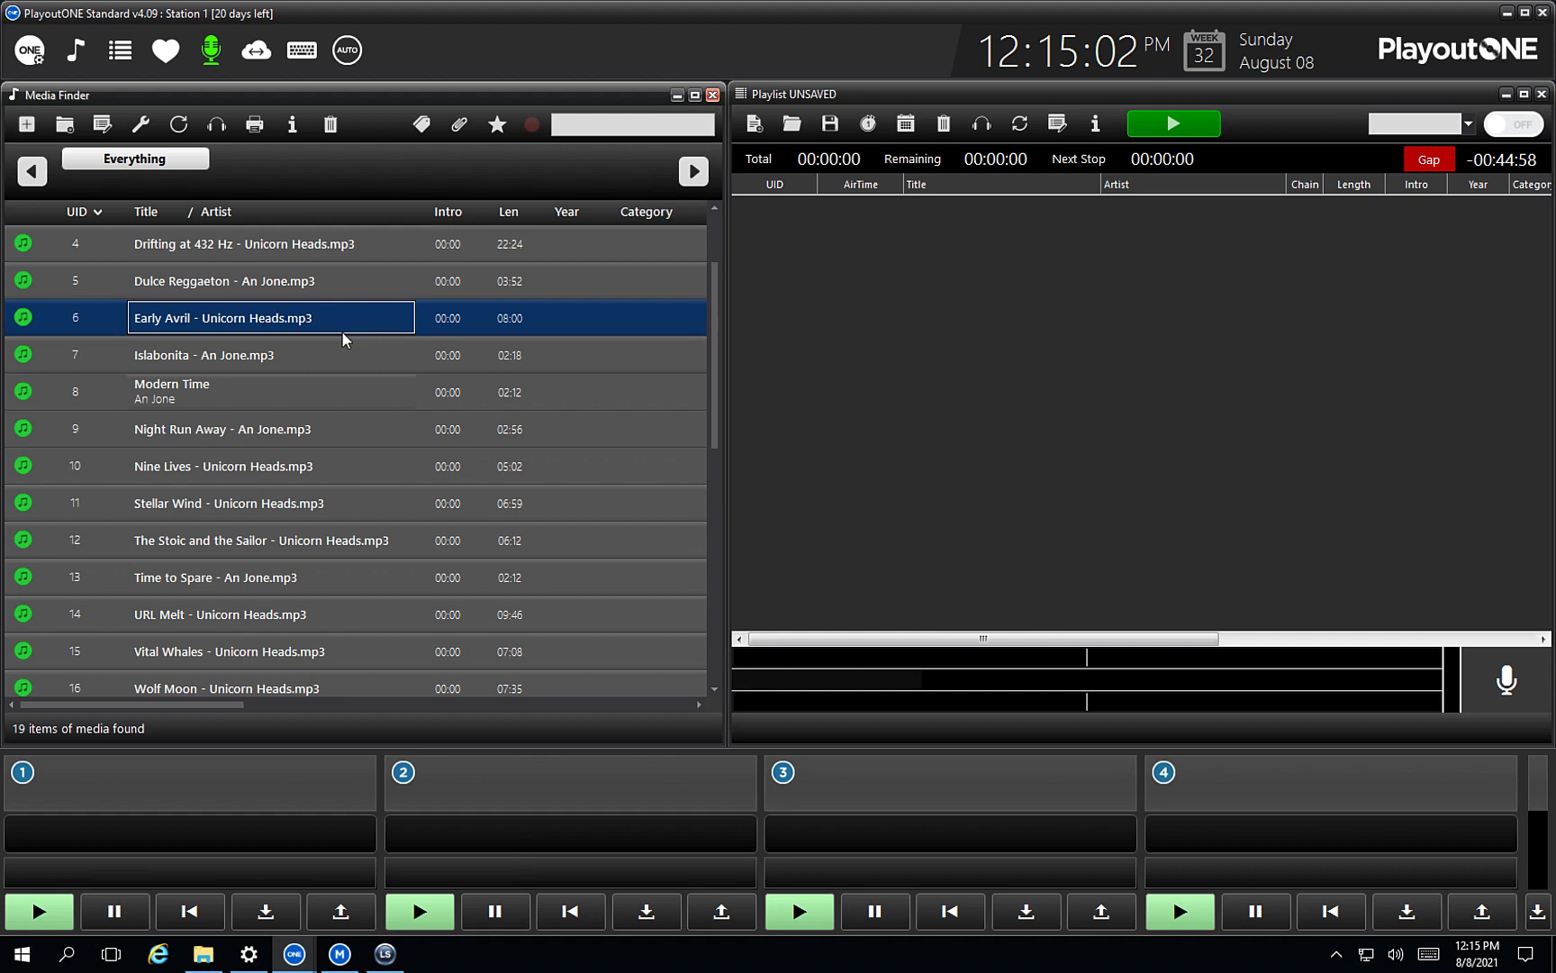
scroll(342, 332, "up", 1)
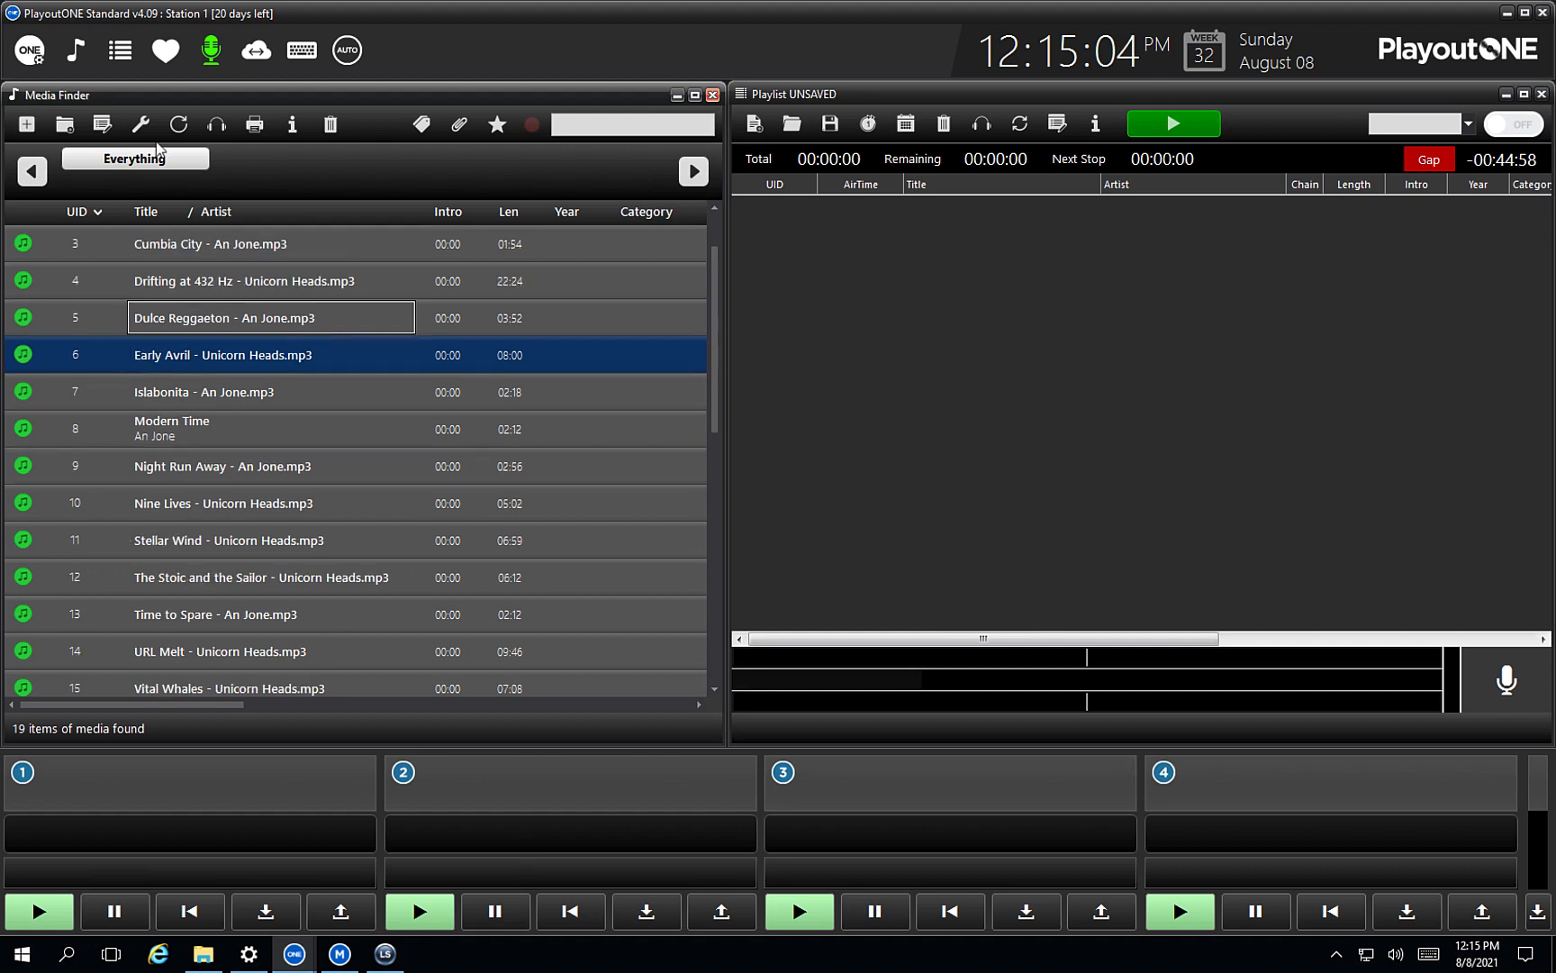
left_click(34, 52)
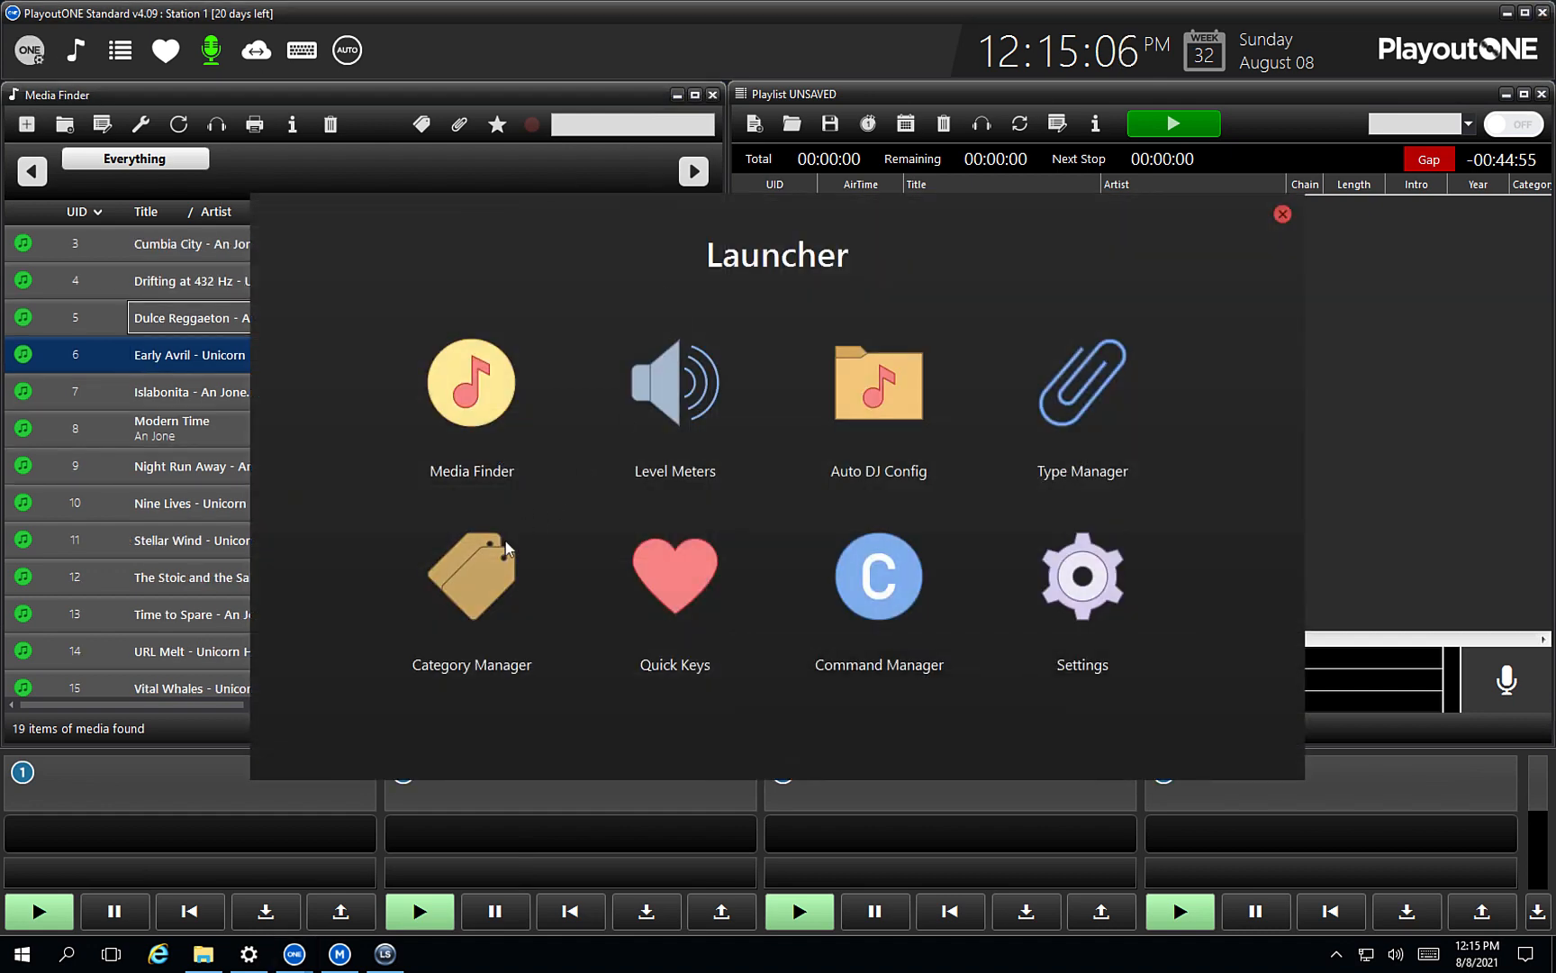
left_click(496, 563)
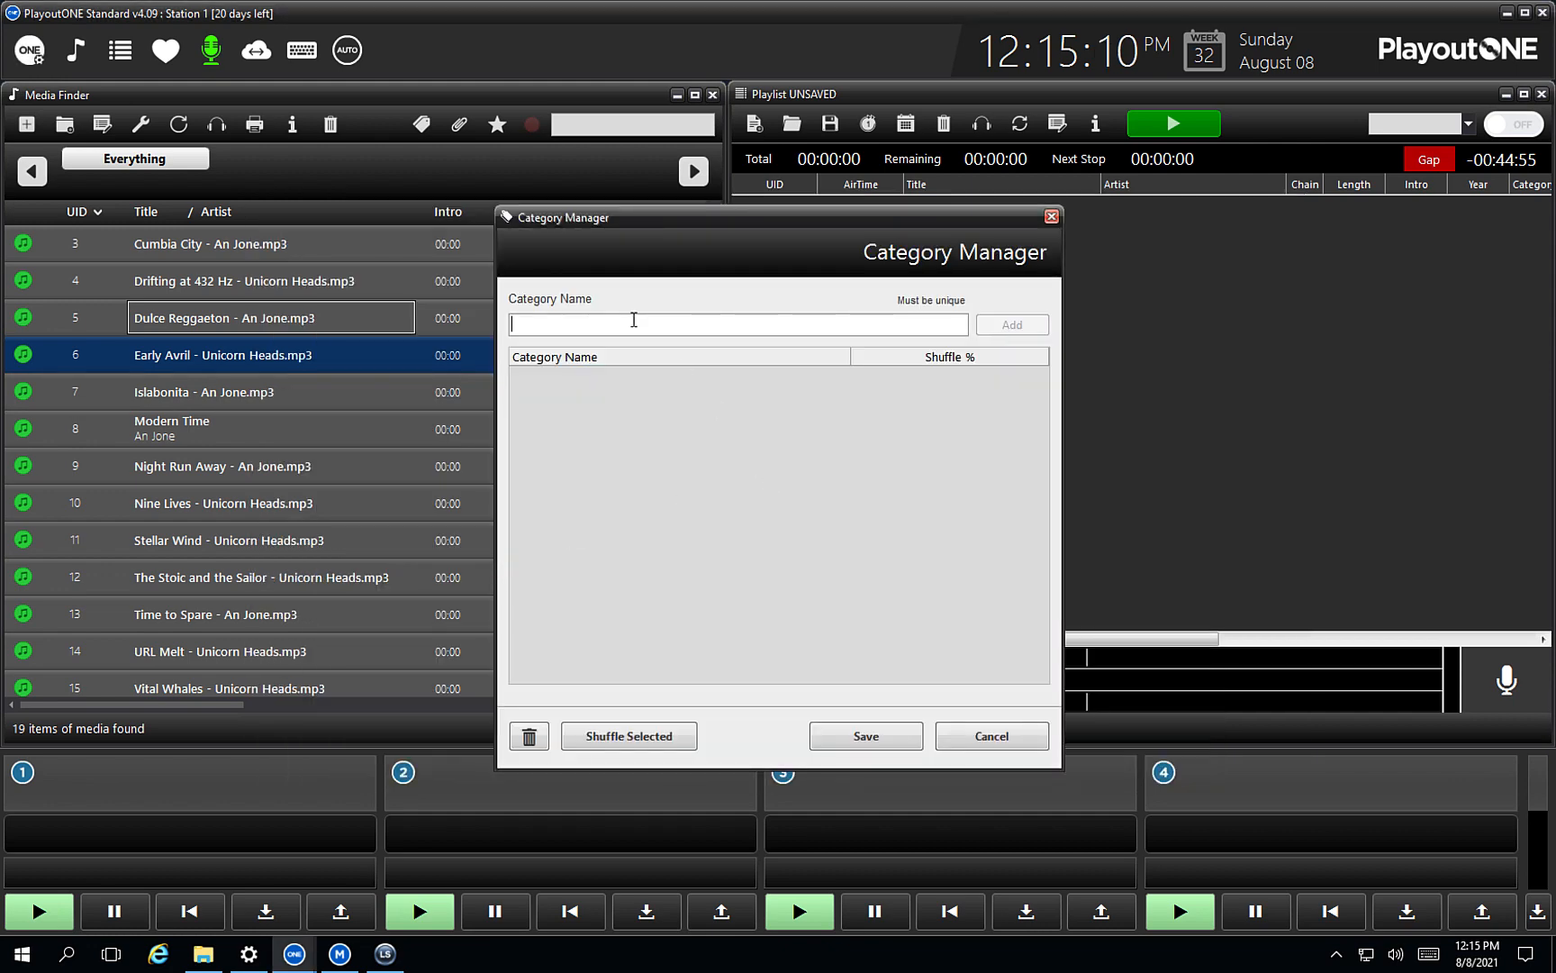
type("90s")
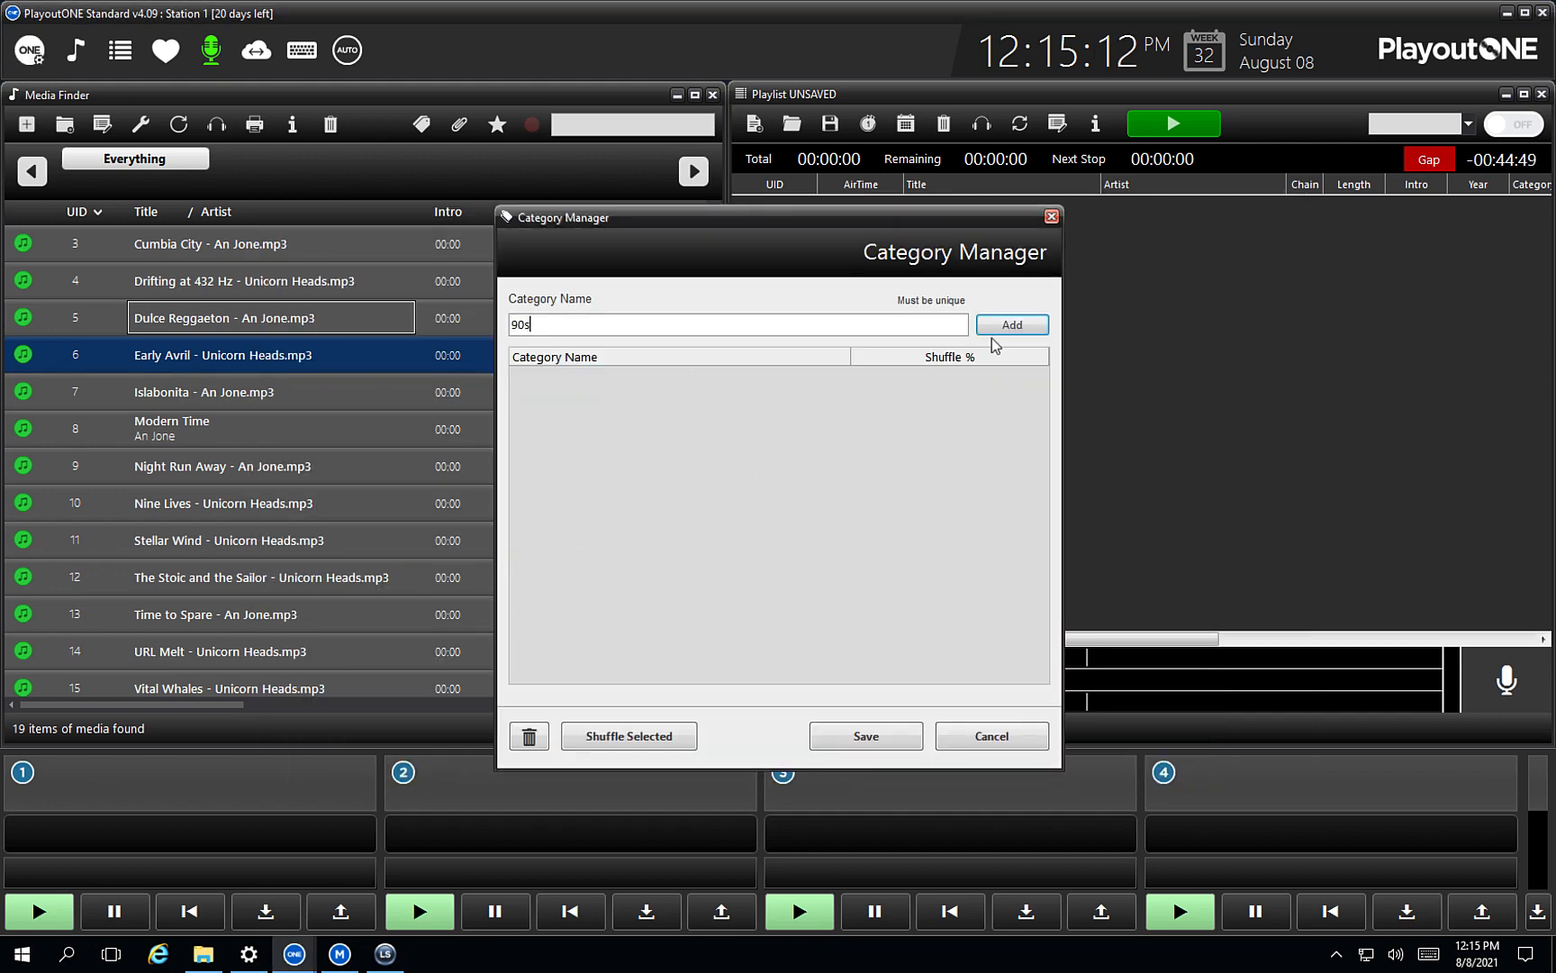
left_click(1012, 324)
type("80s")
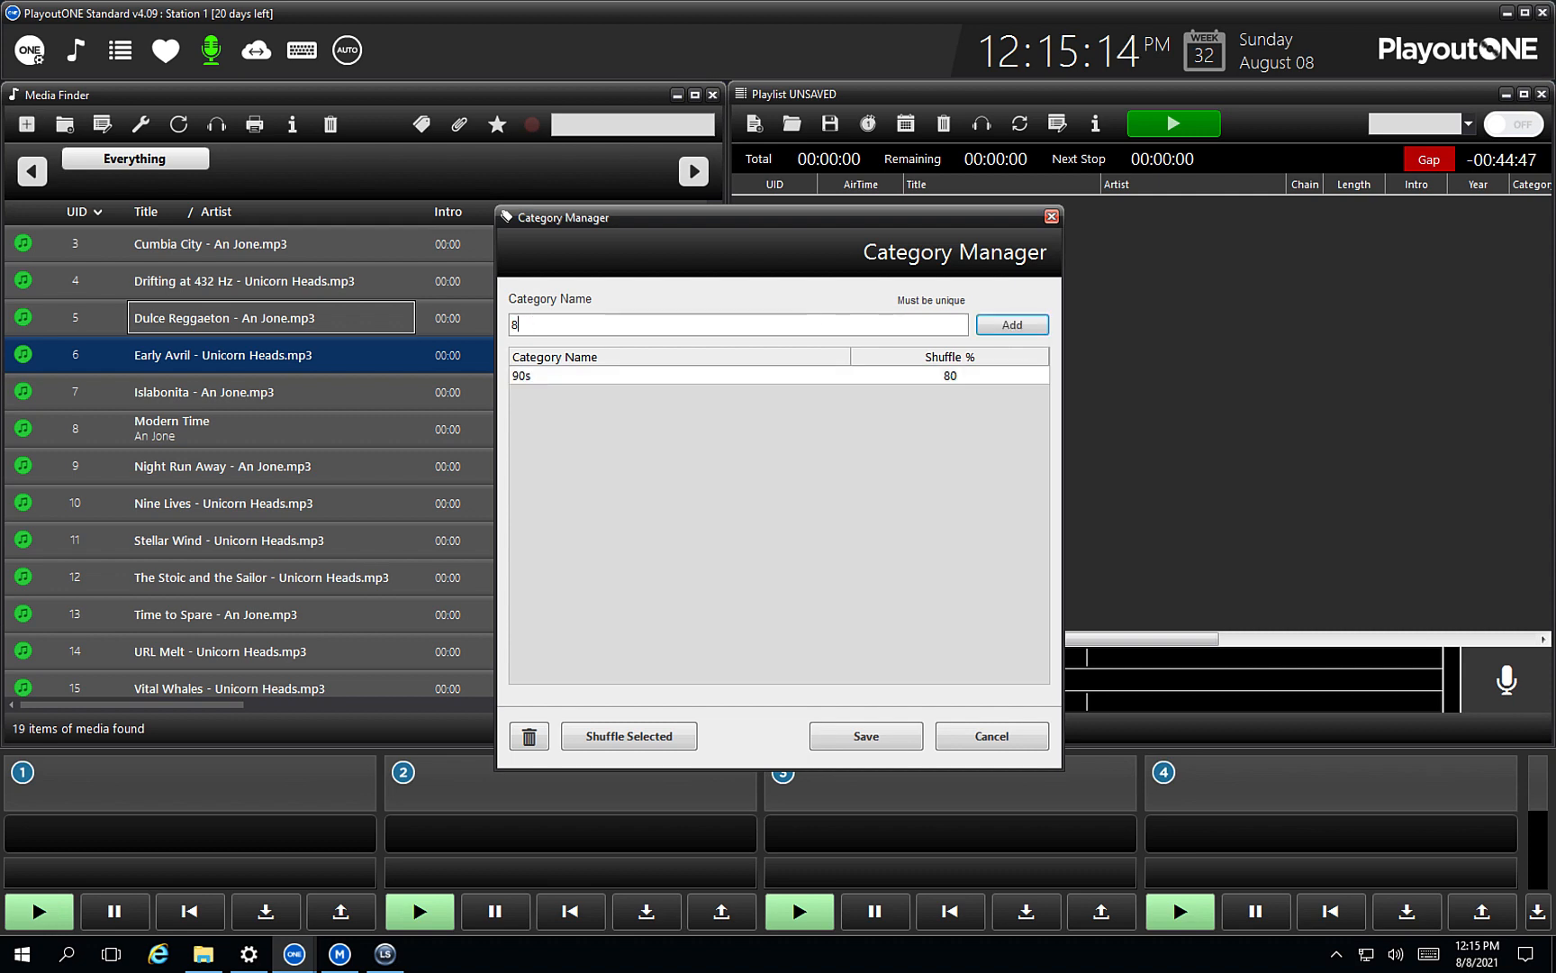
left_click(996, 335)
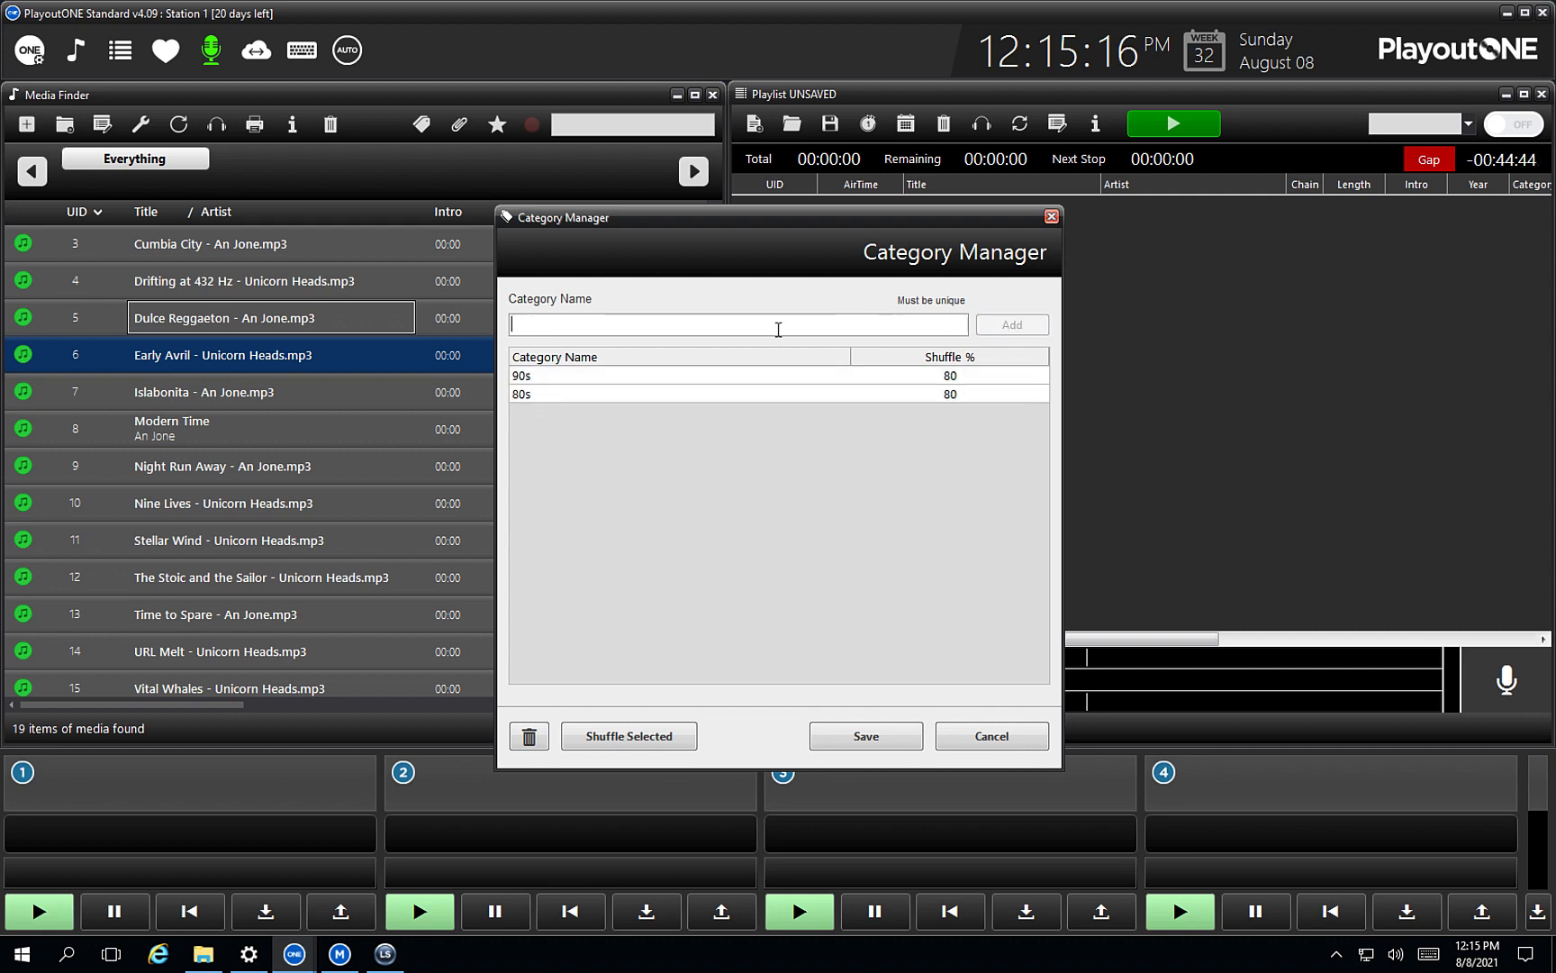
type("00s")
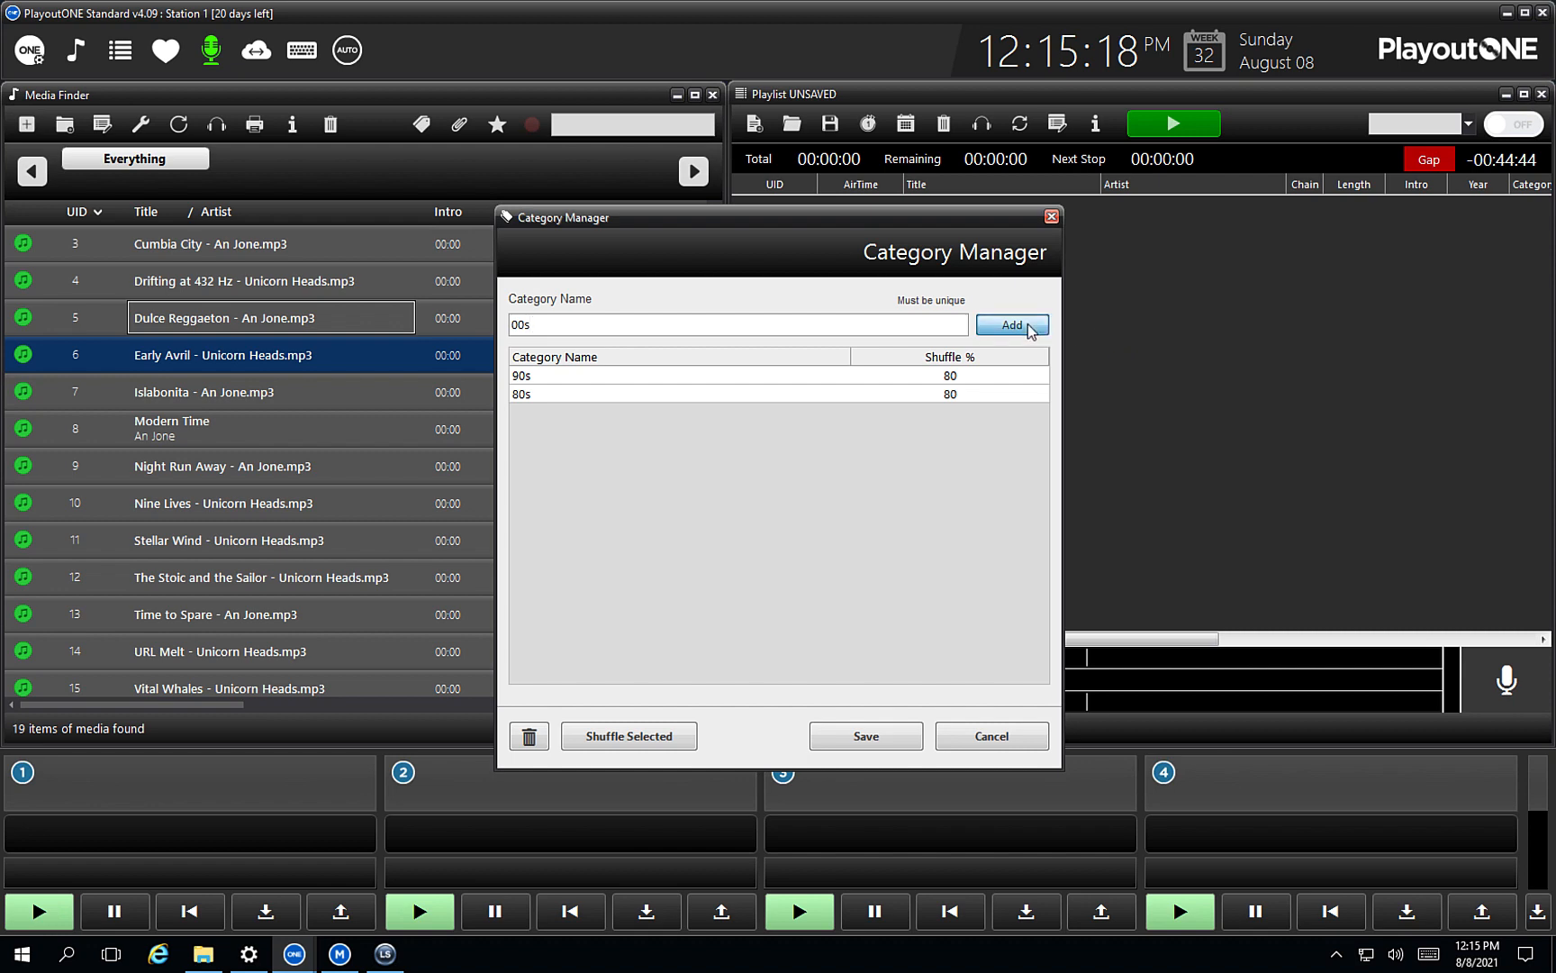
left_click(1029, 327)
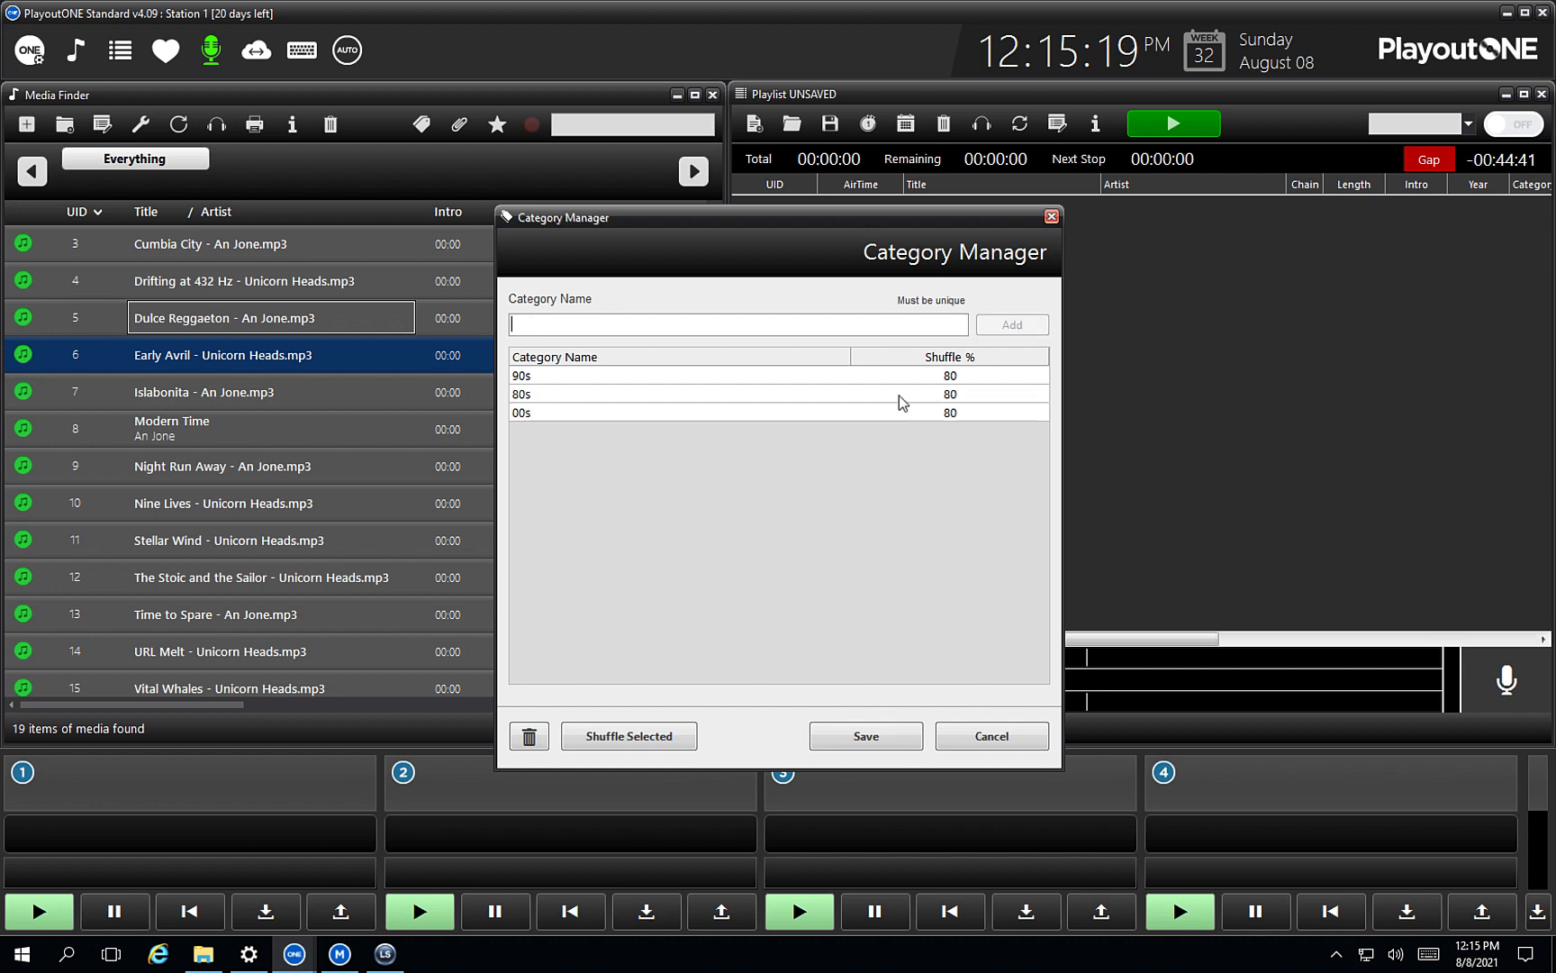
left_click(894, 744)
Step: Assign the category 00s to the Bonfire track with UID 1 and save it
scroll(356, 397, "up", 1)
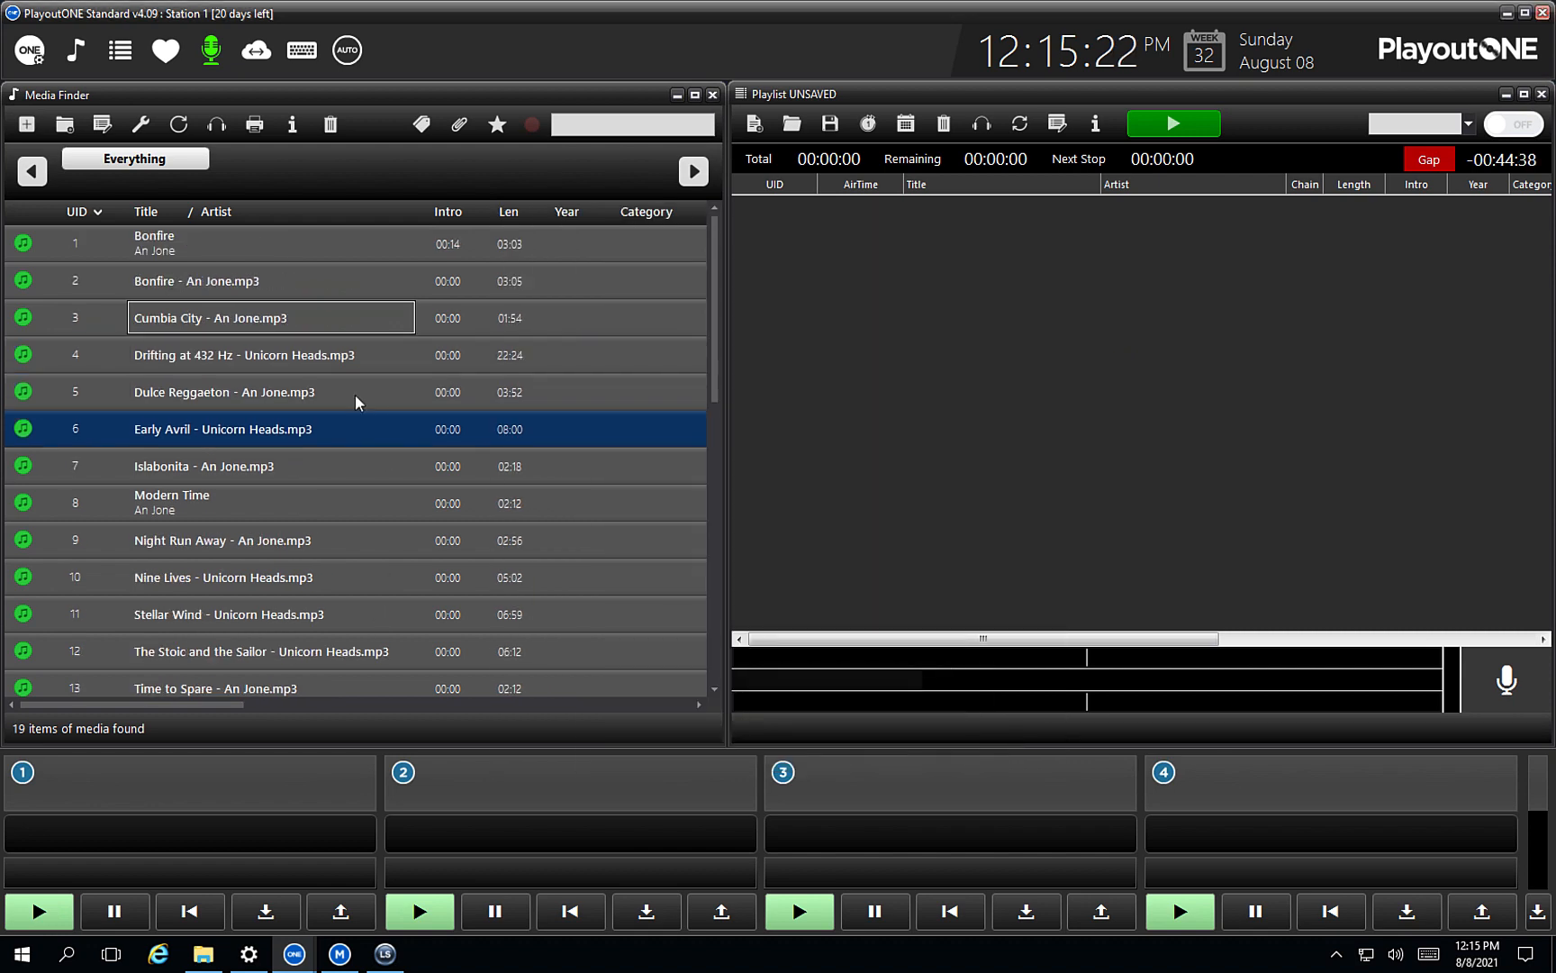
left_click(240, 239)
double_click(240, 239)
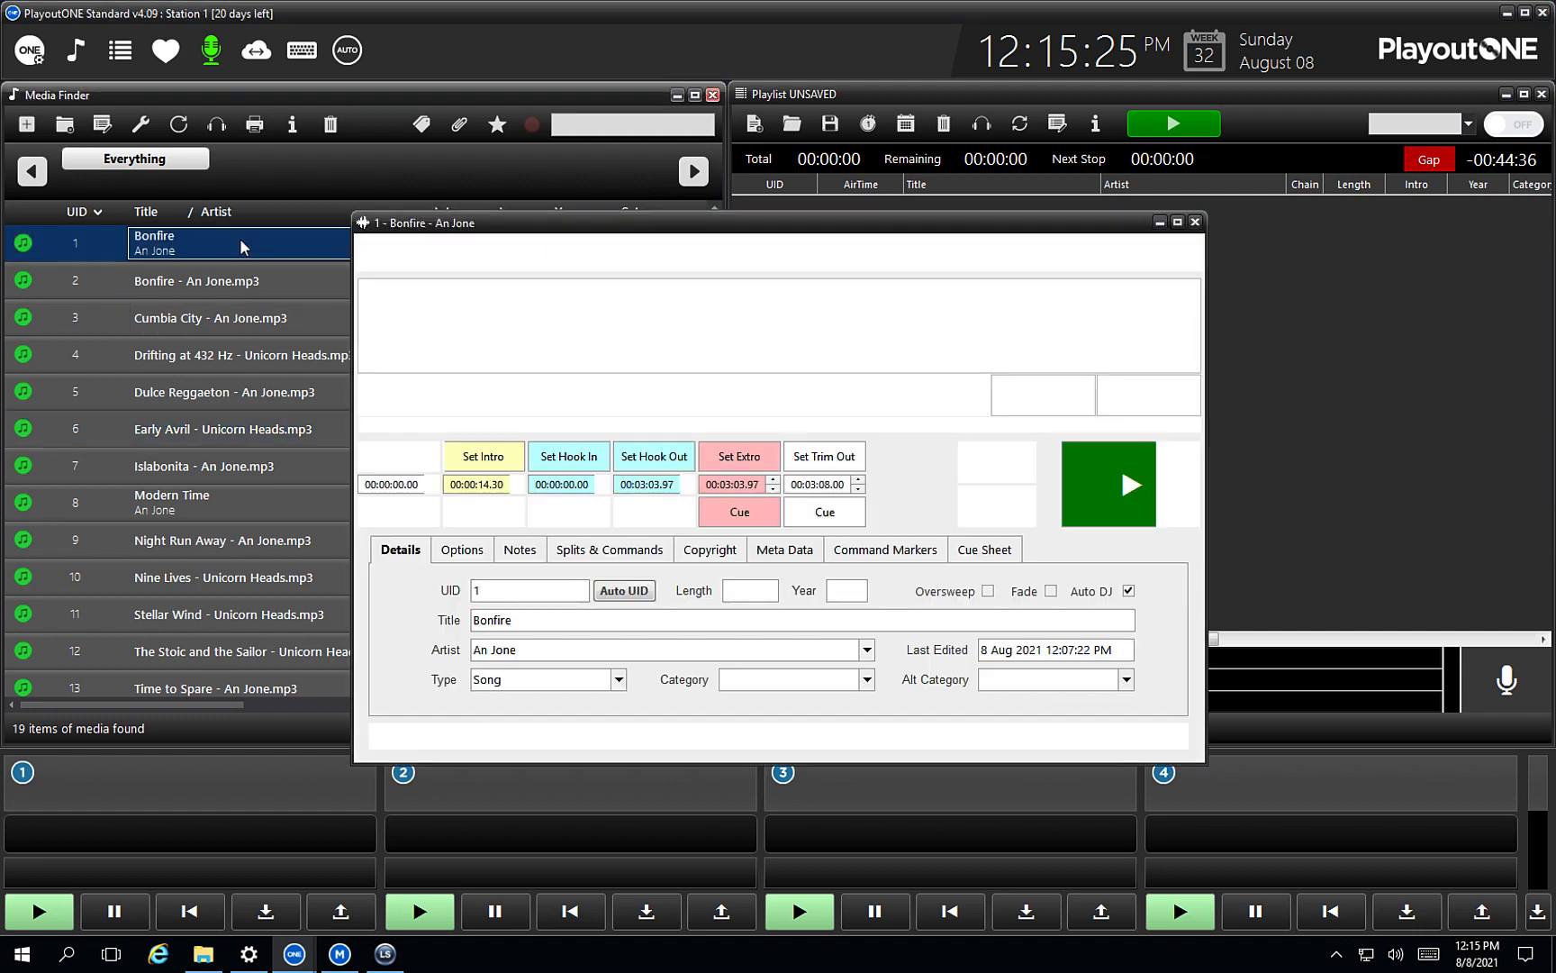
left_click(868, 680)
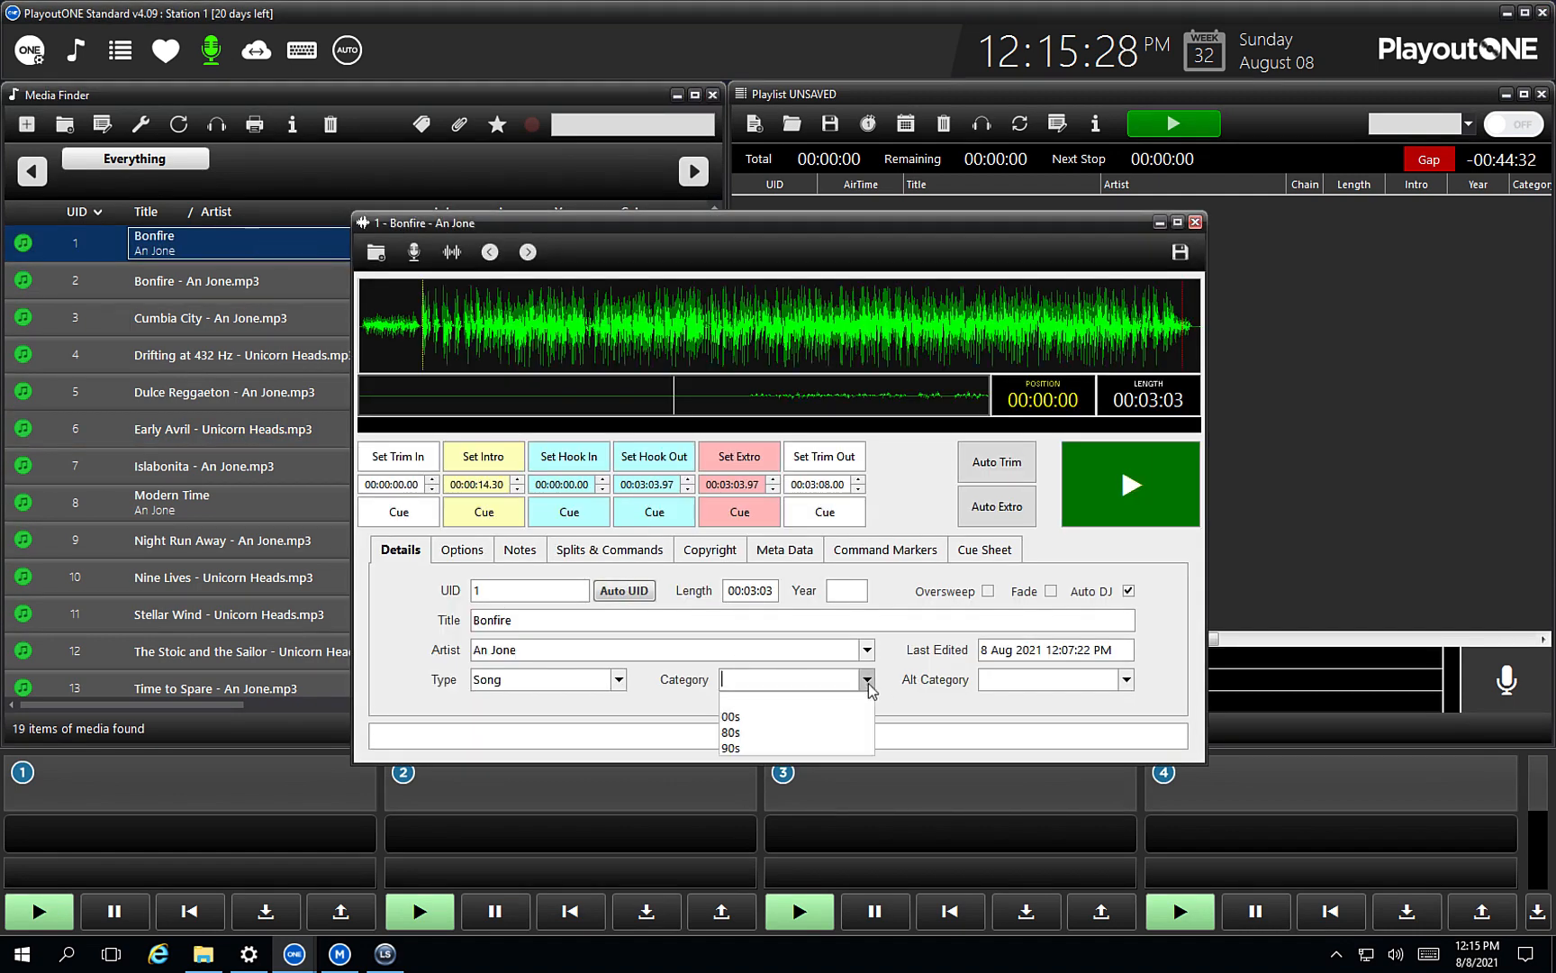
left_click(782, 712)
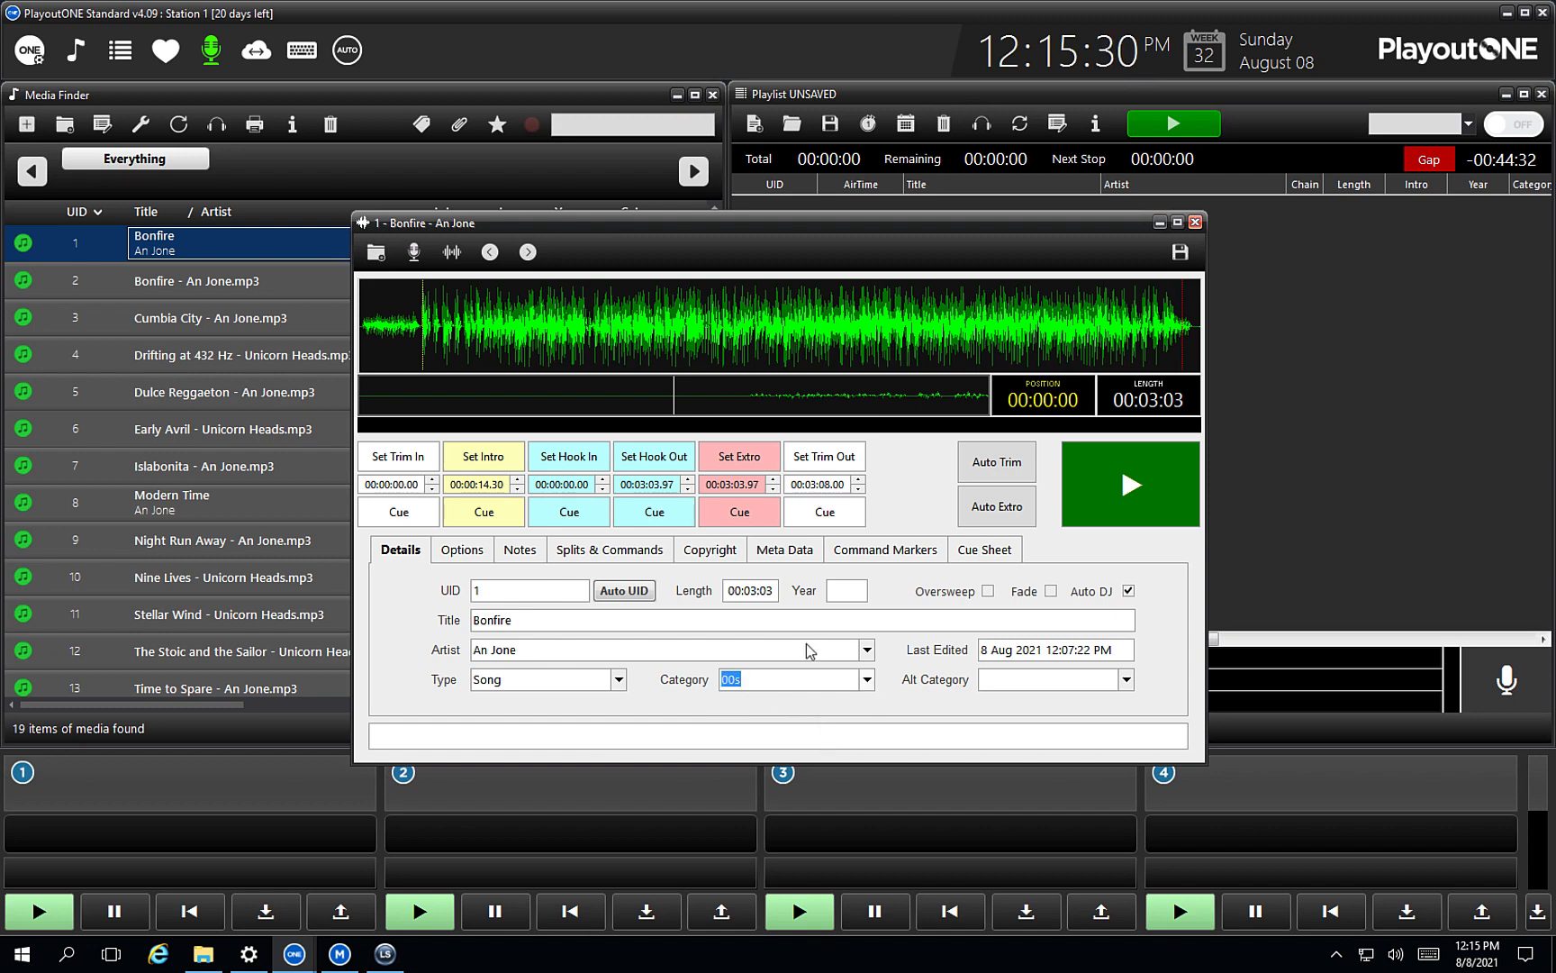
left_click(1180, 252)
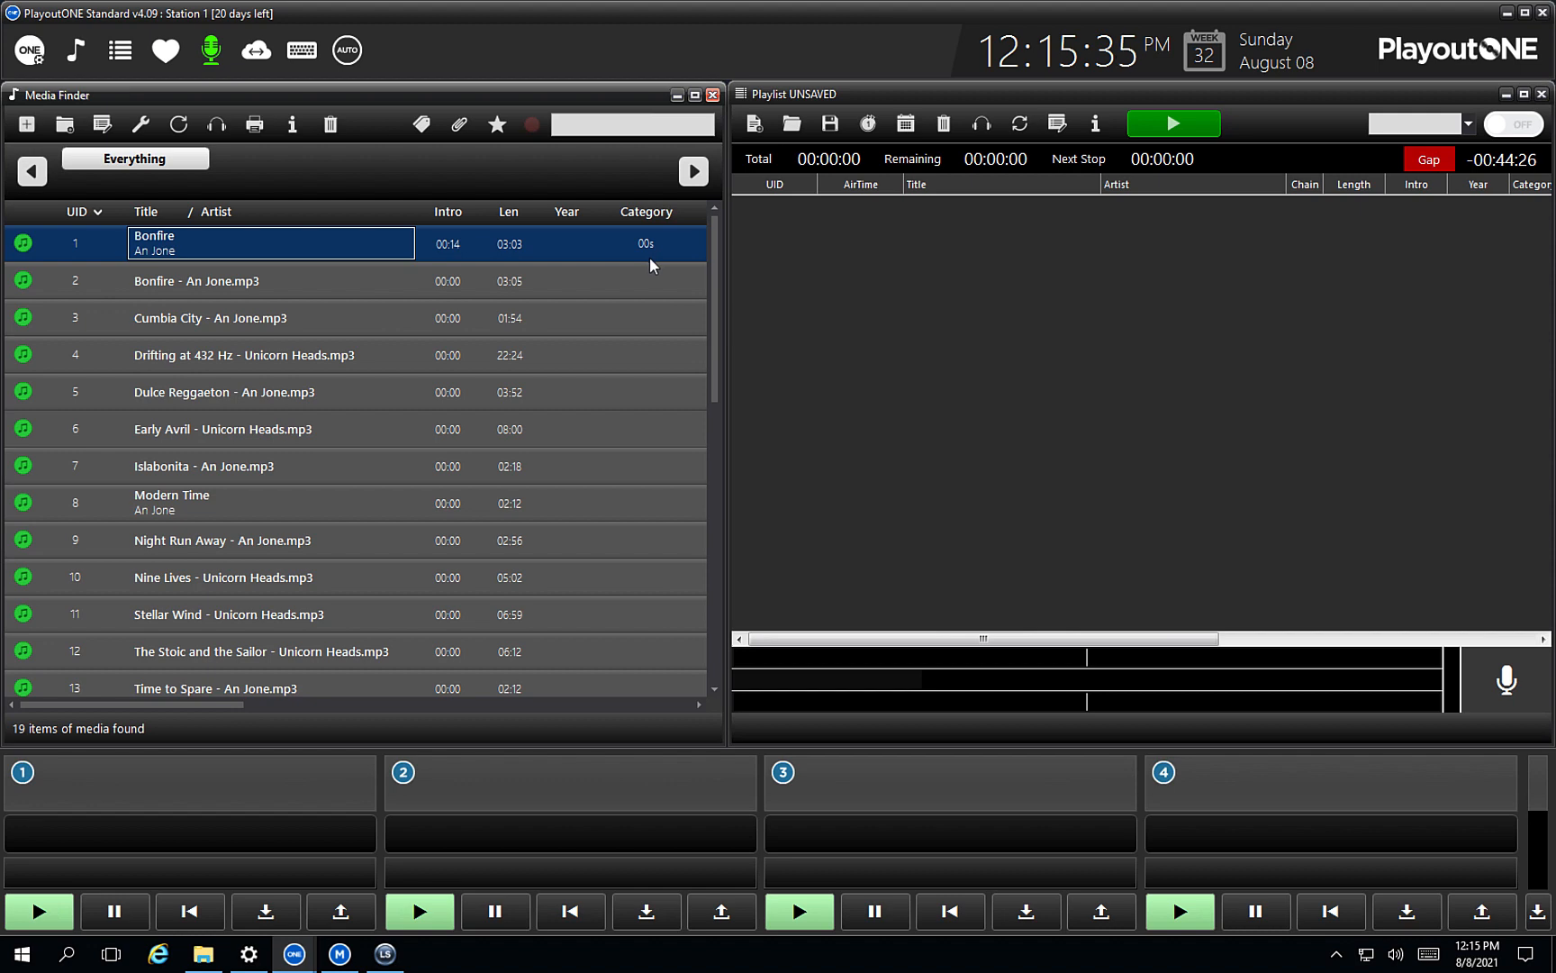
Step: Assign the category 00s to the tracks with UIDs 2 to 5 in one bulk operation
left_click(414, 291)
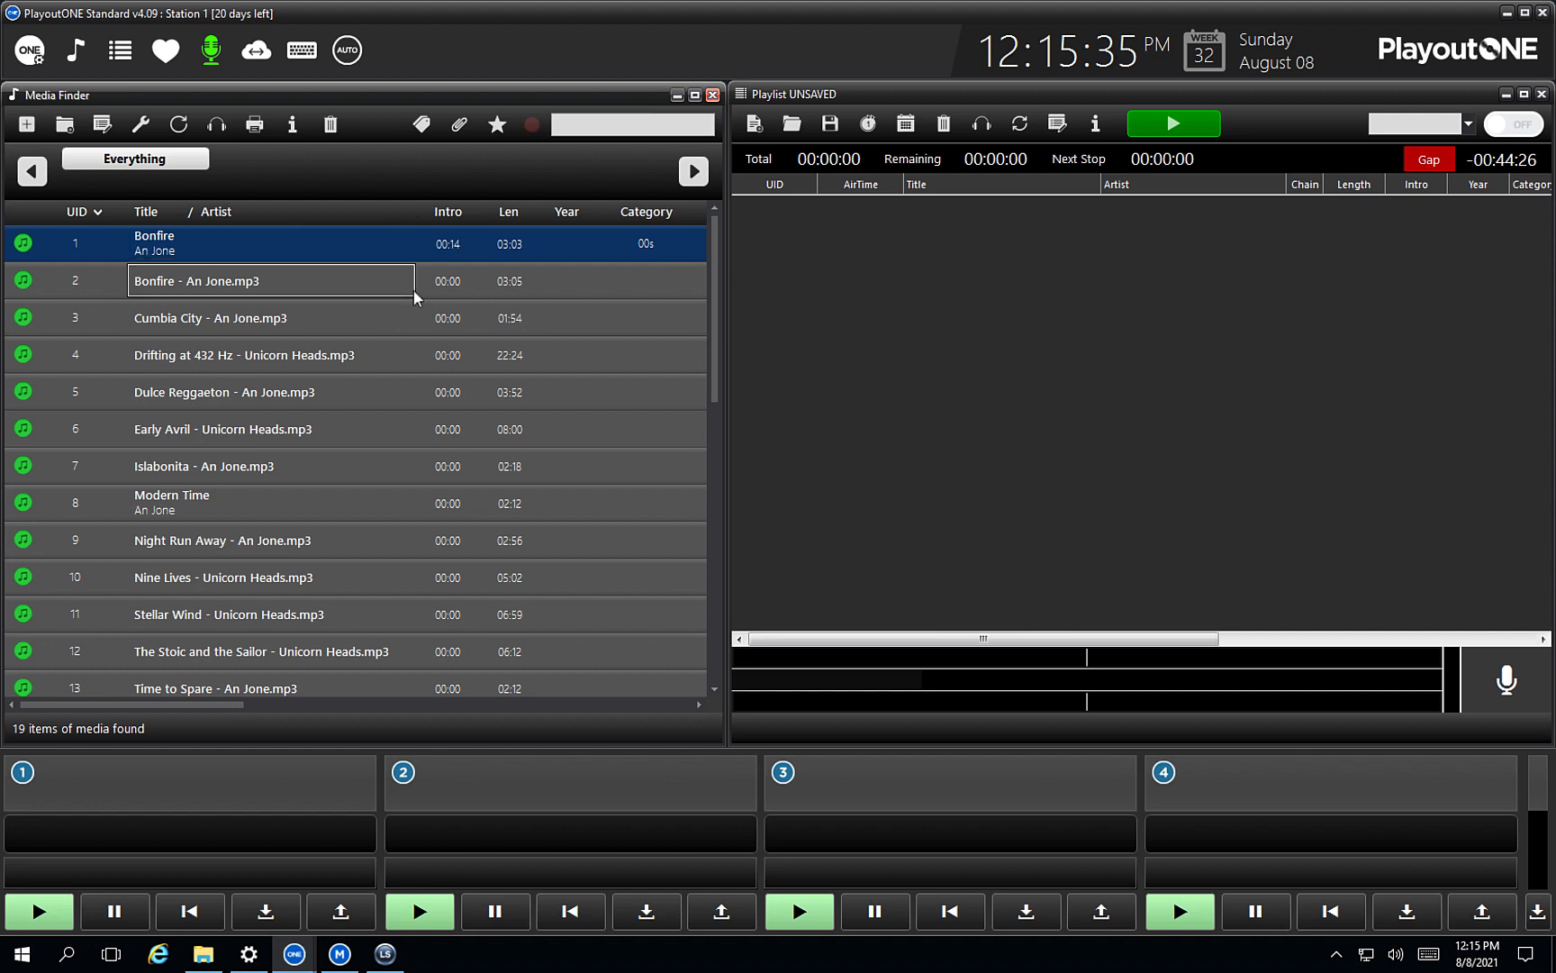
left_click(326, 388, "shift")
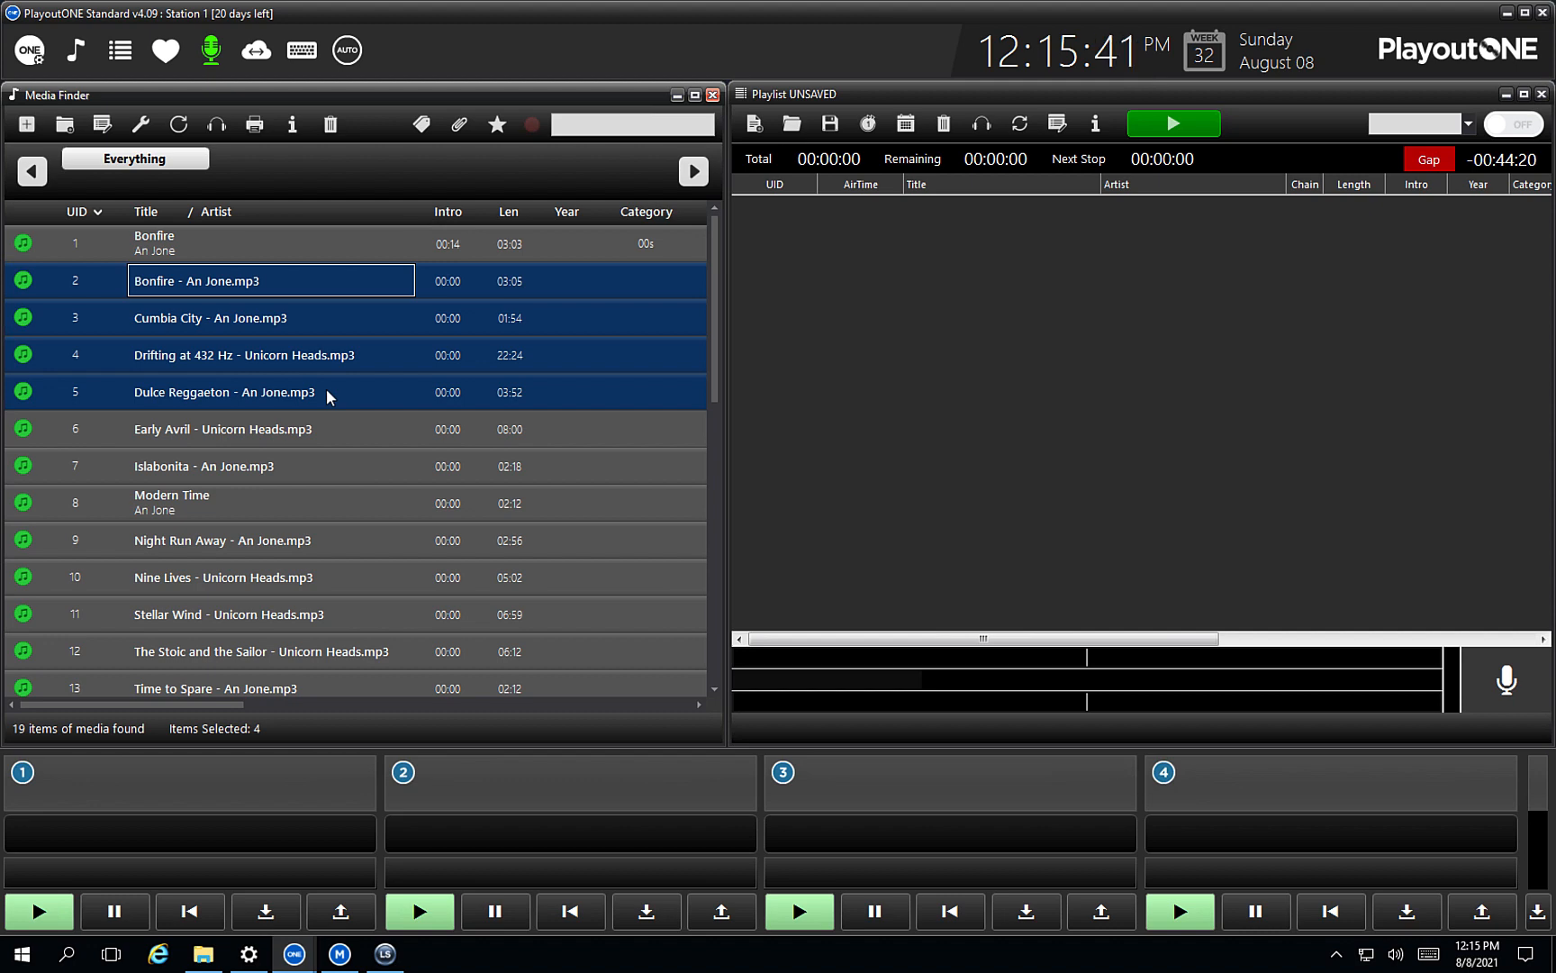
left_click(144, 128)
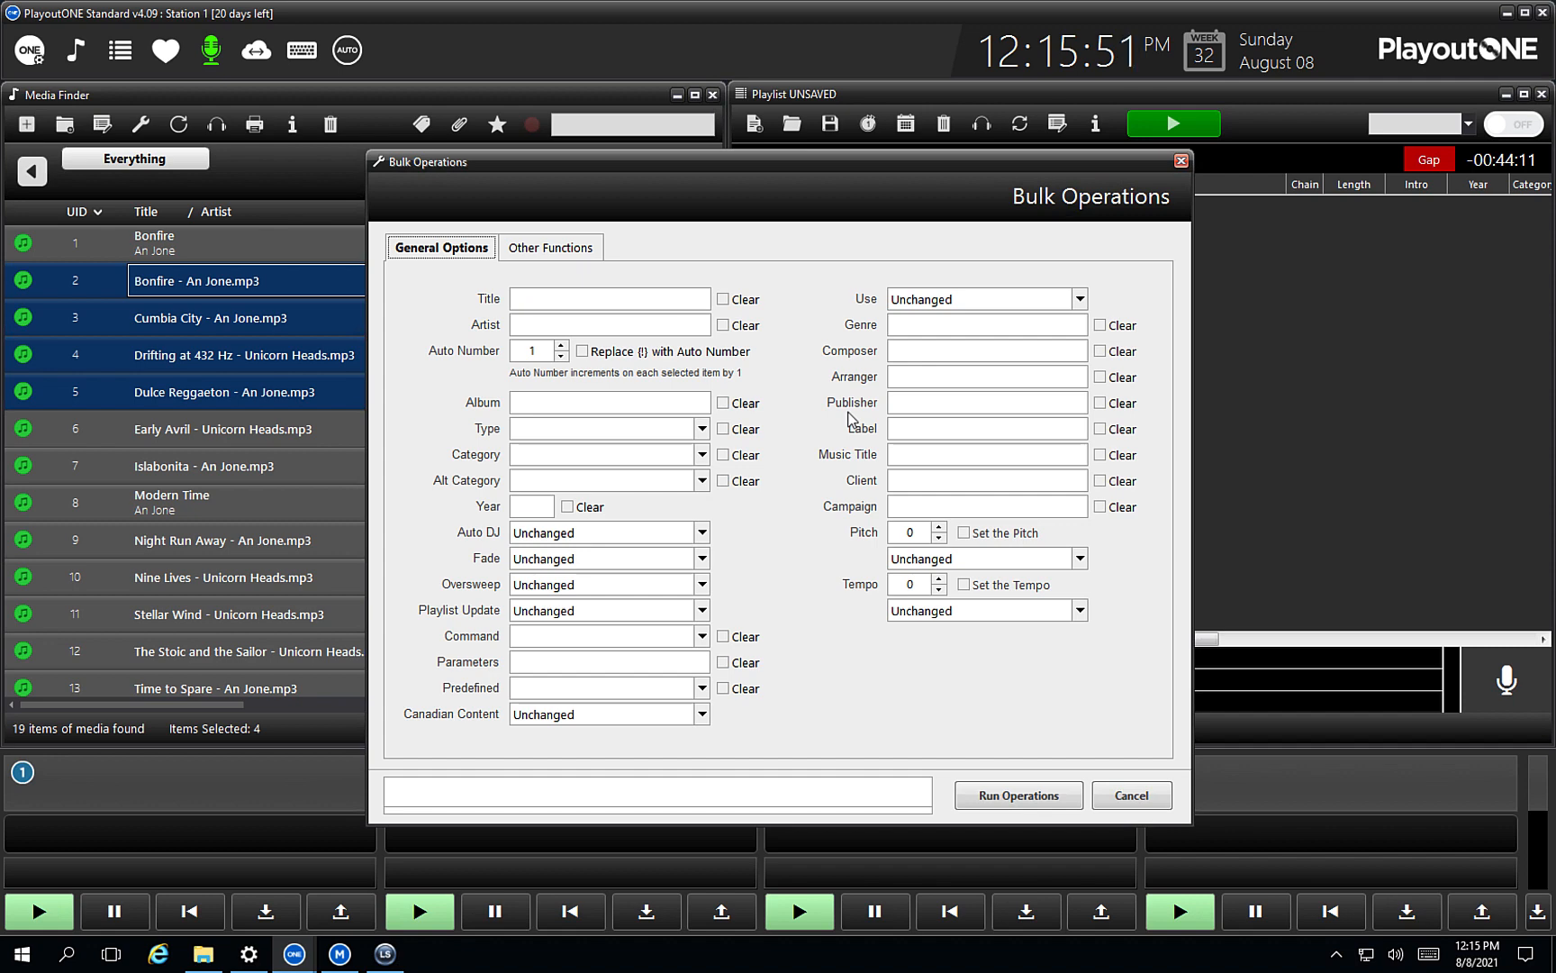
left_click(702, 455)
left_click(648, 492)
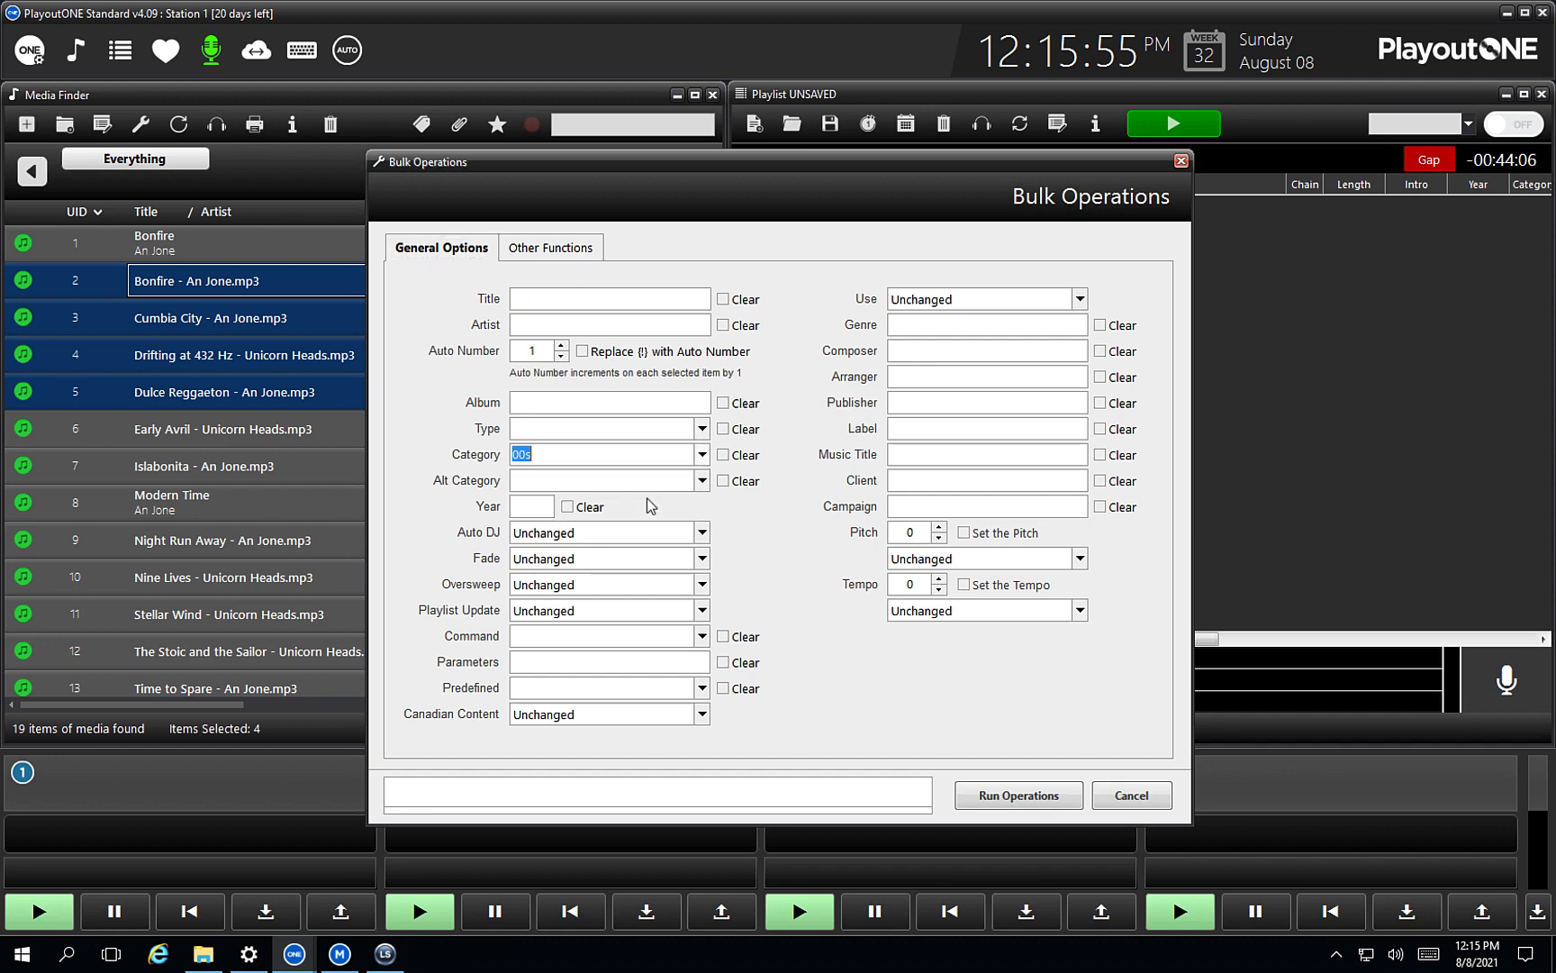
left_click(1024, 795)
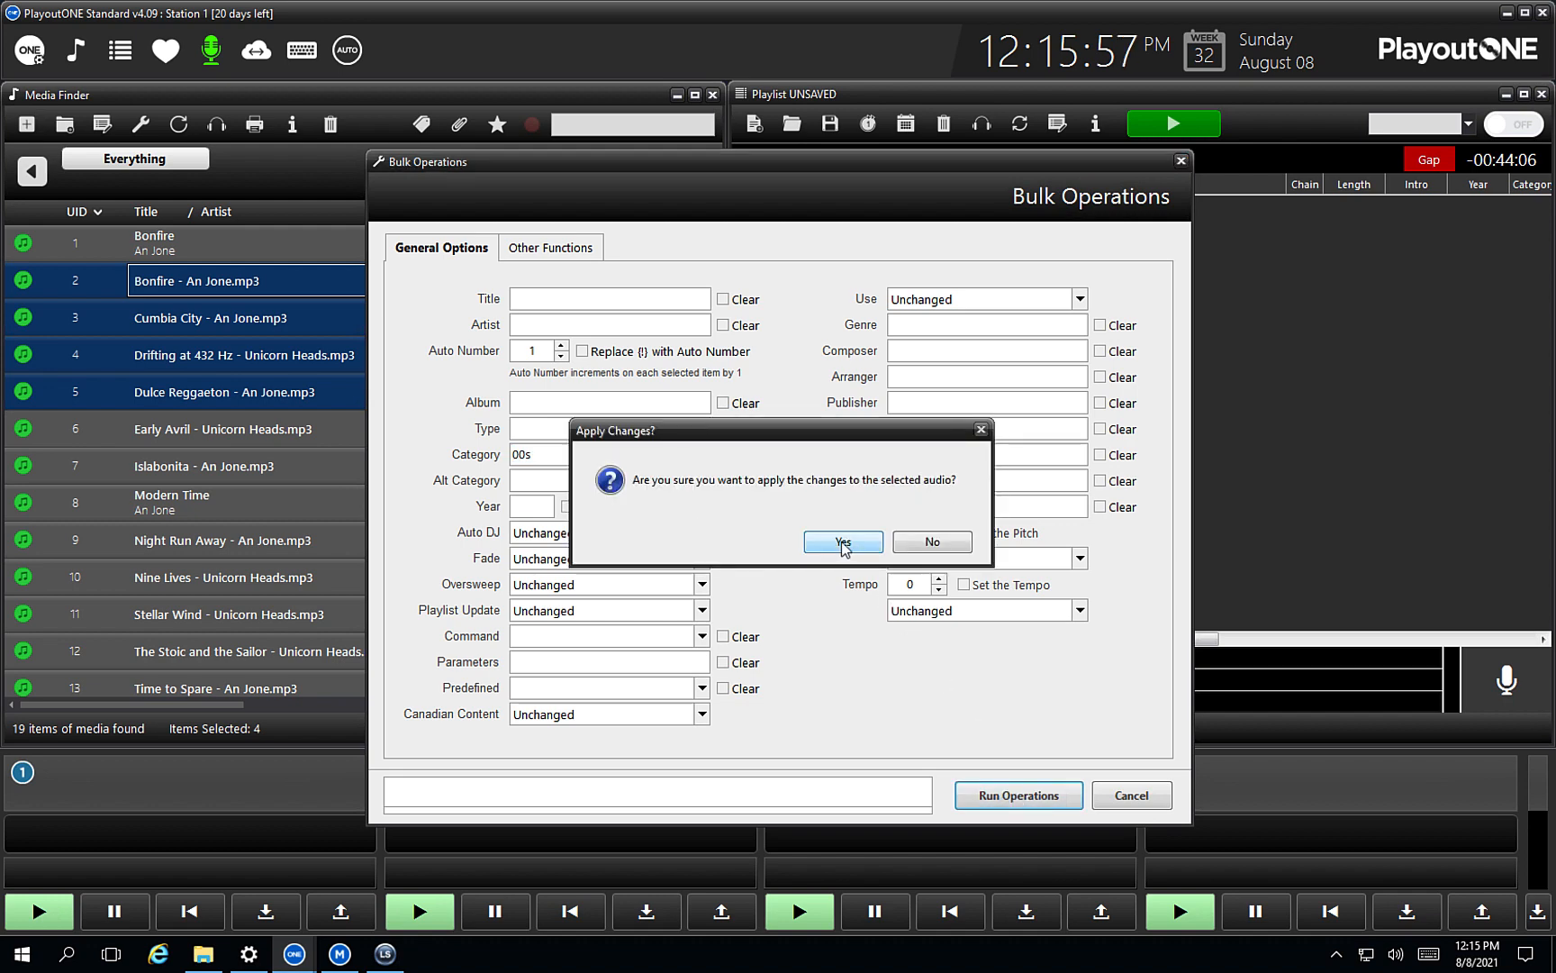
left_click(843, 543)
left_click(852, 543)
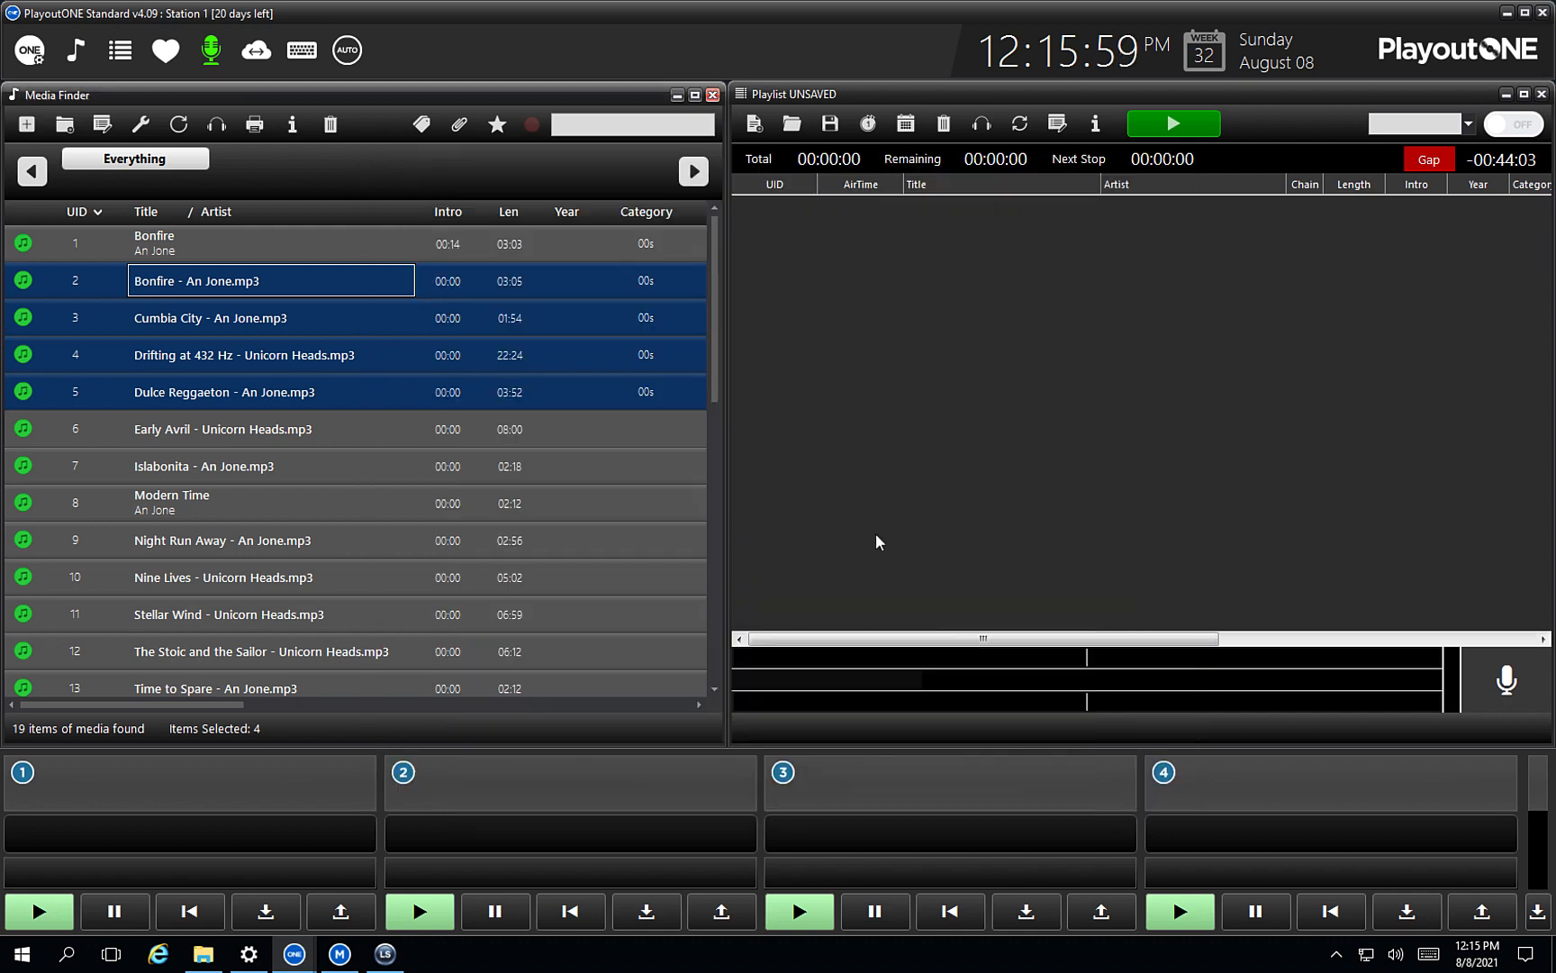
Step: Assign the category 80s to the tracks with UIDs 6 to 10 using Bulk Operations
left_click(583, 427)
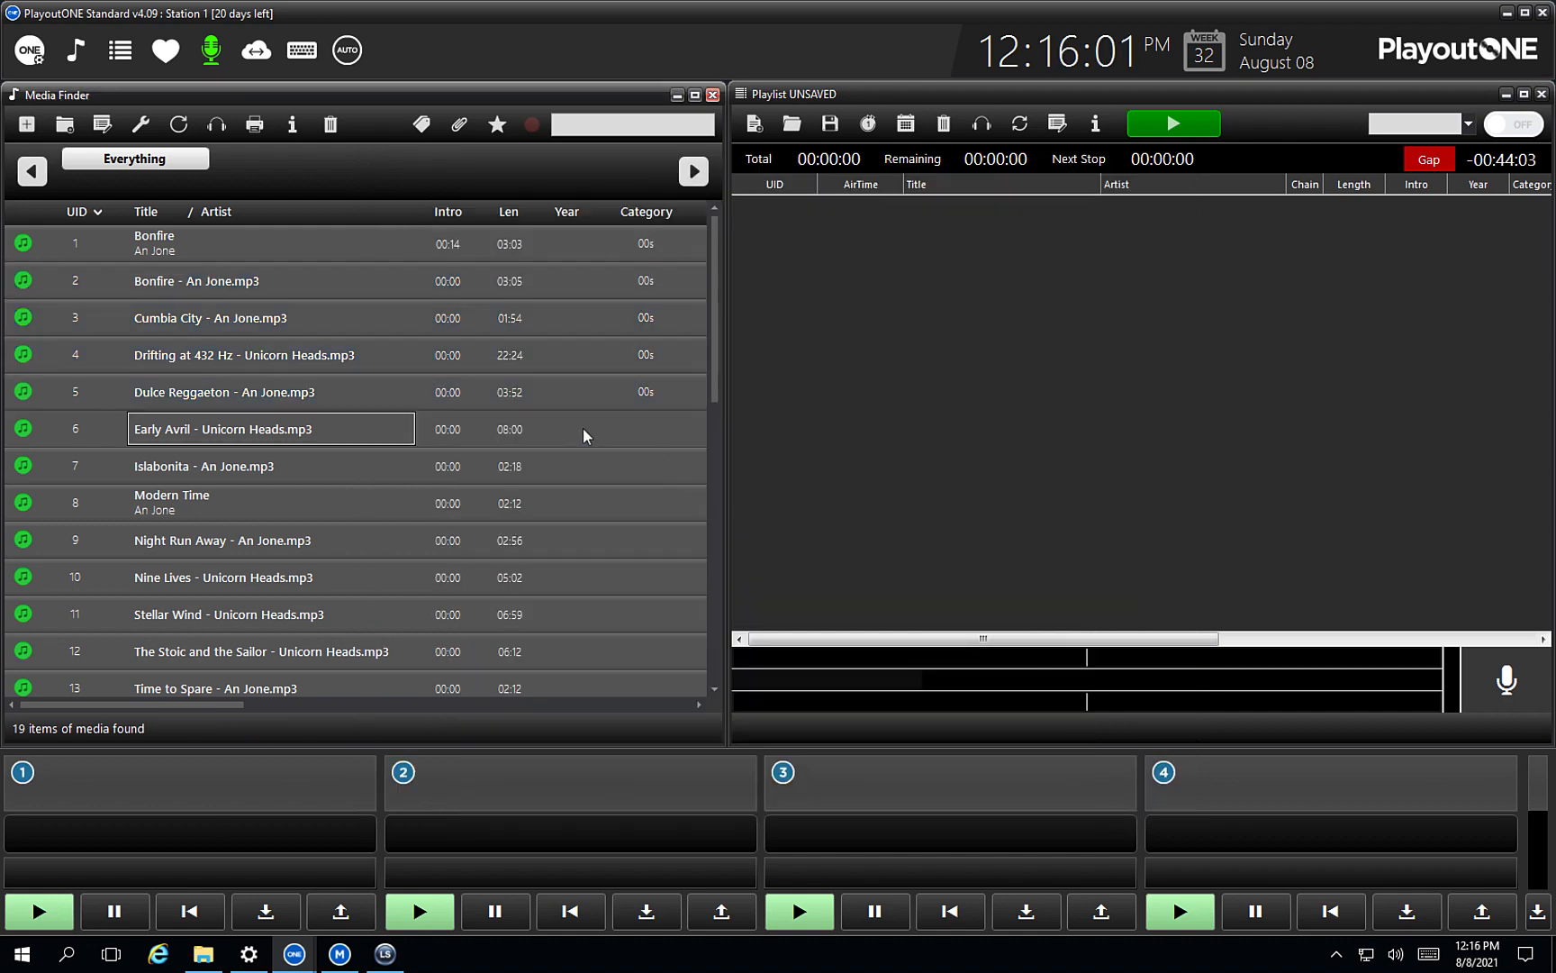
left_click(339, 576, "shift")
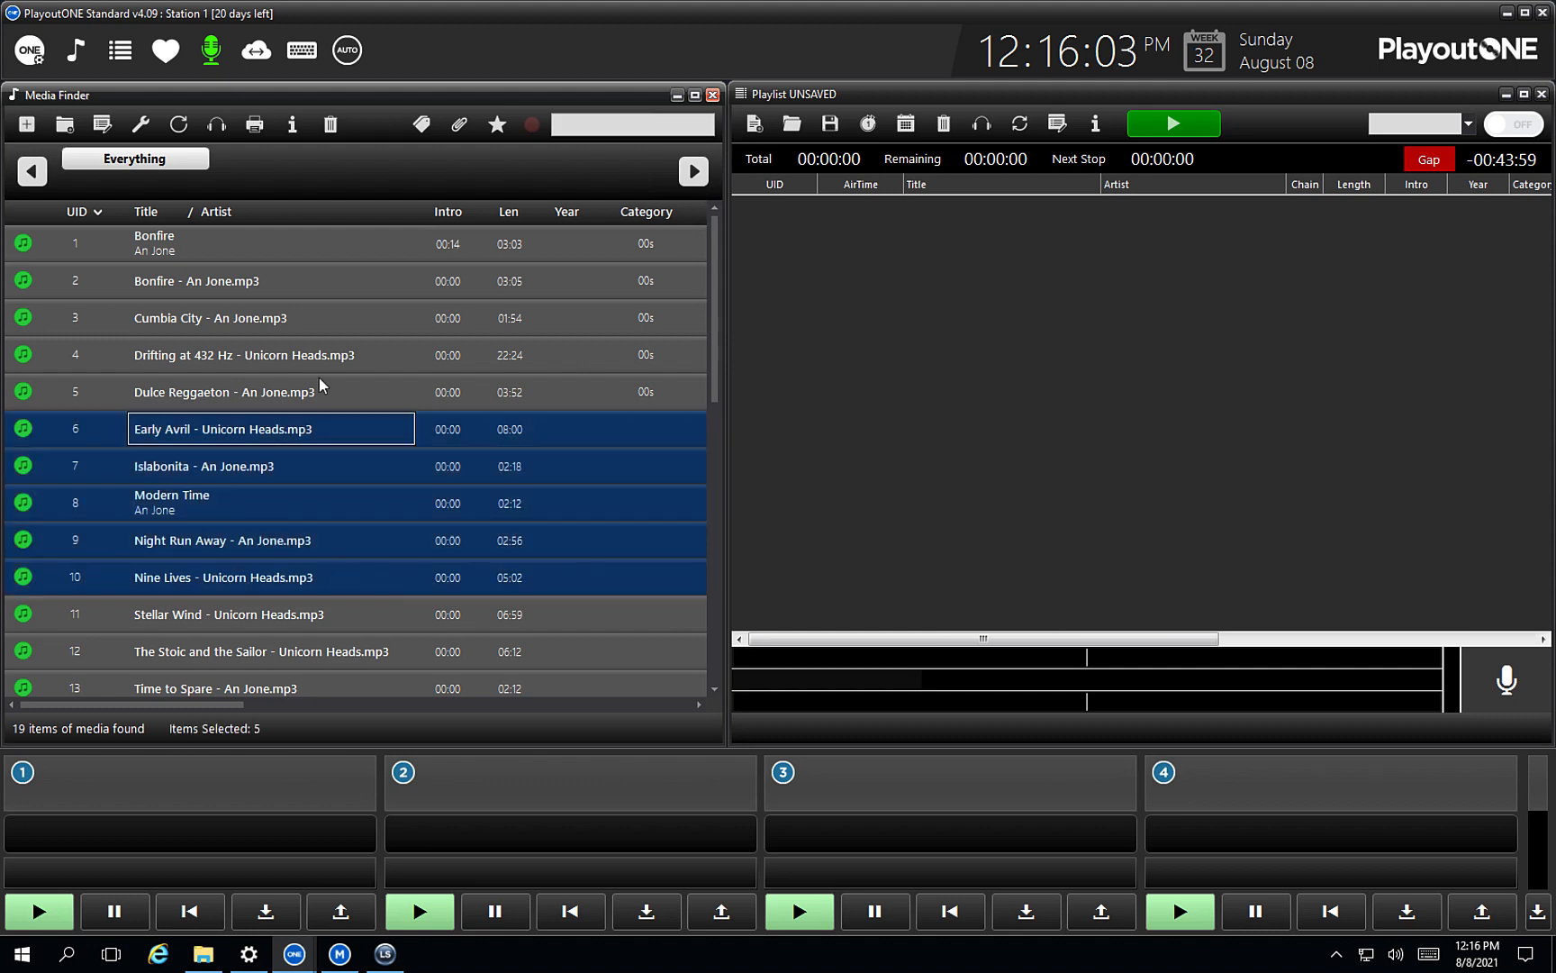
left_click(140, 123)
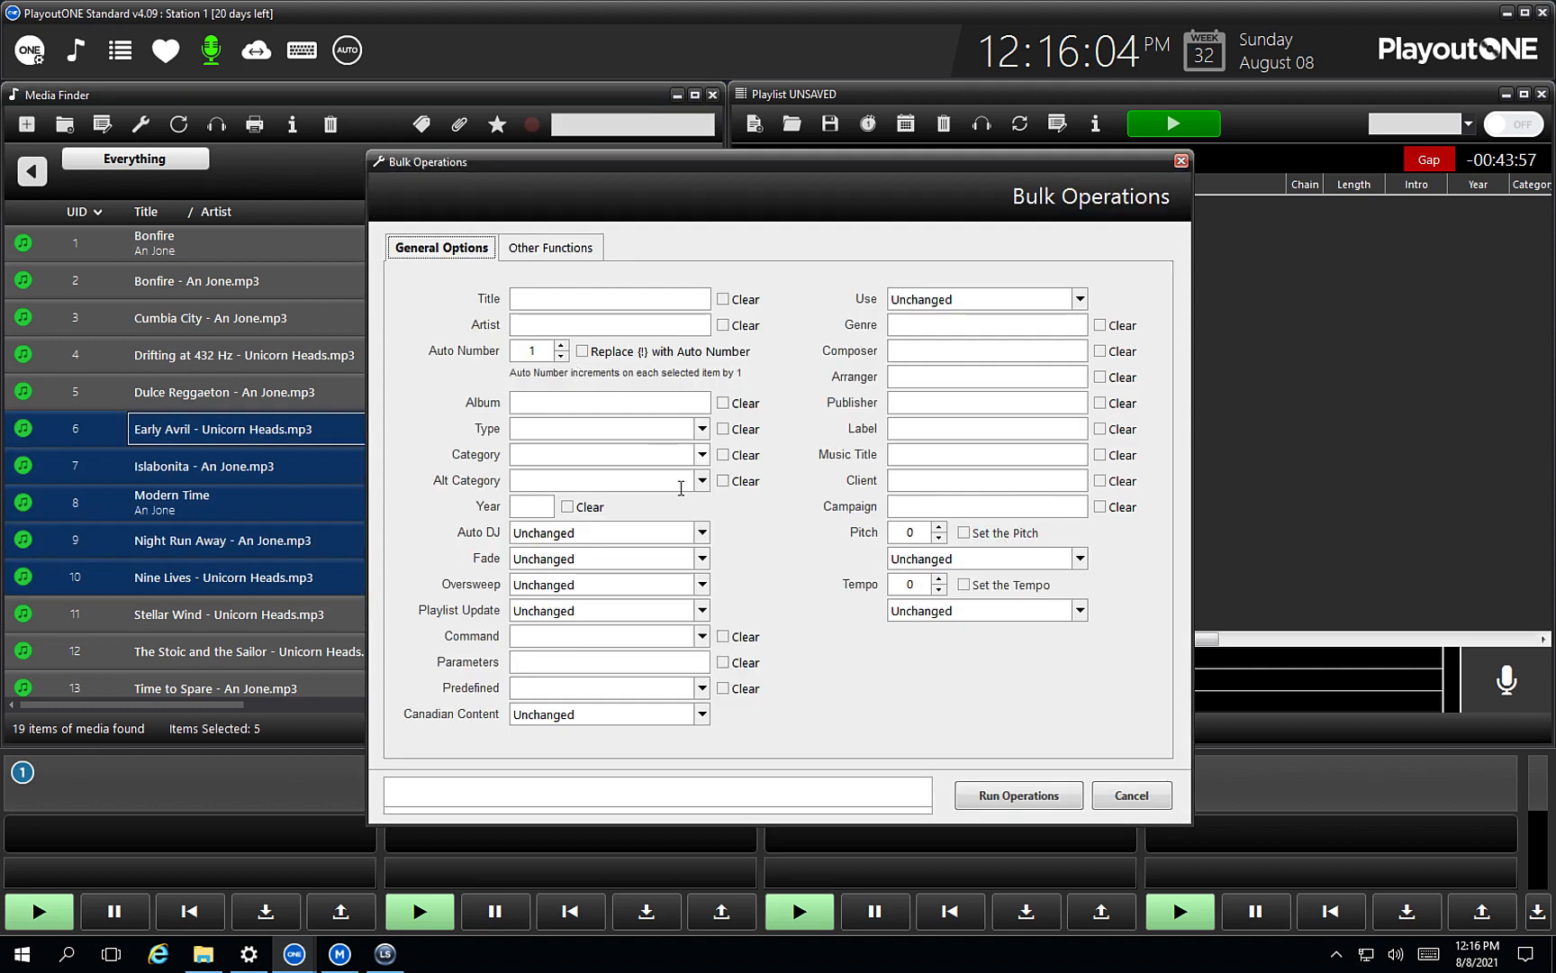
left_click(701, 454)
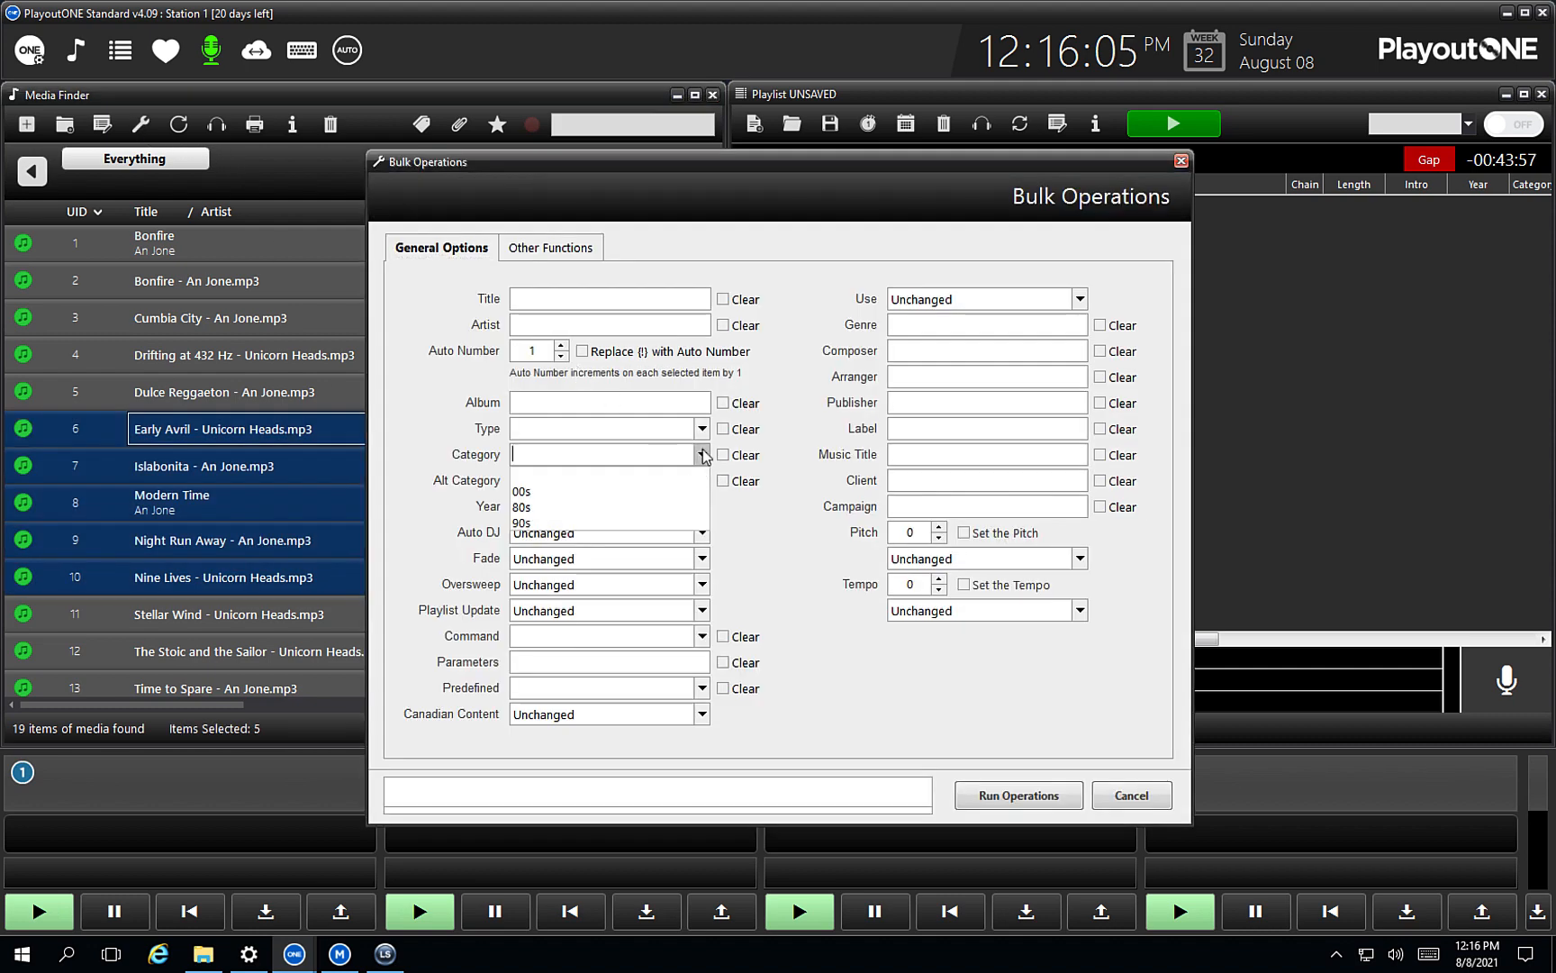
left_click(636, 507)
left_click(991, 794)
left_click(820, 539)
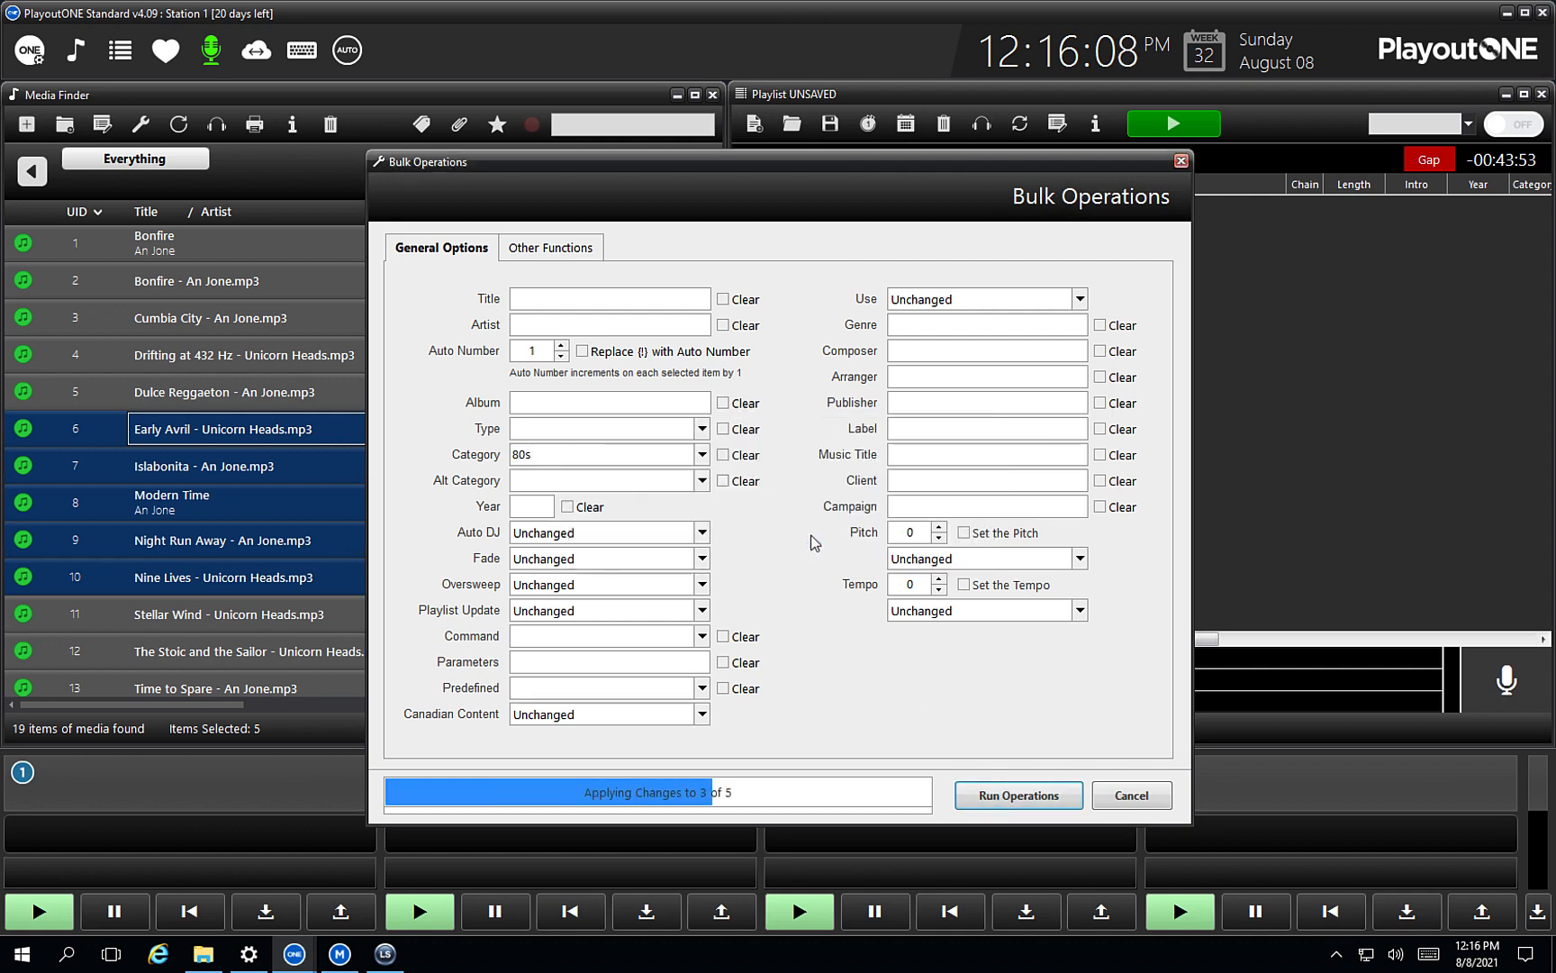
left_click(884, 539)
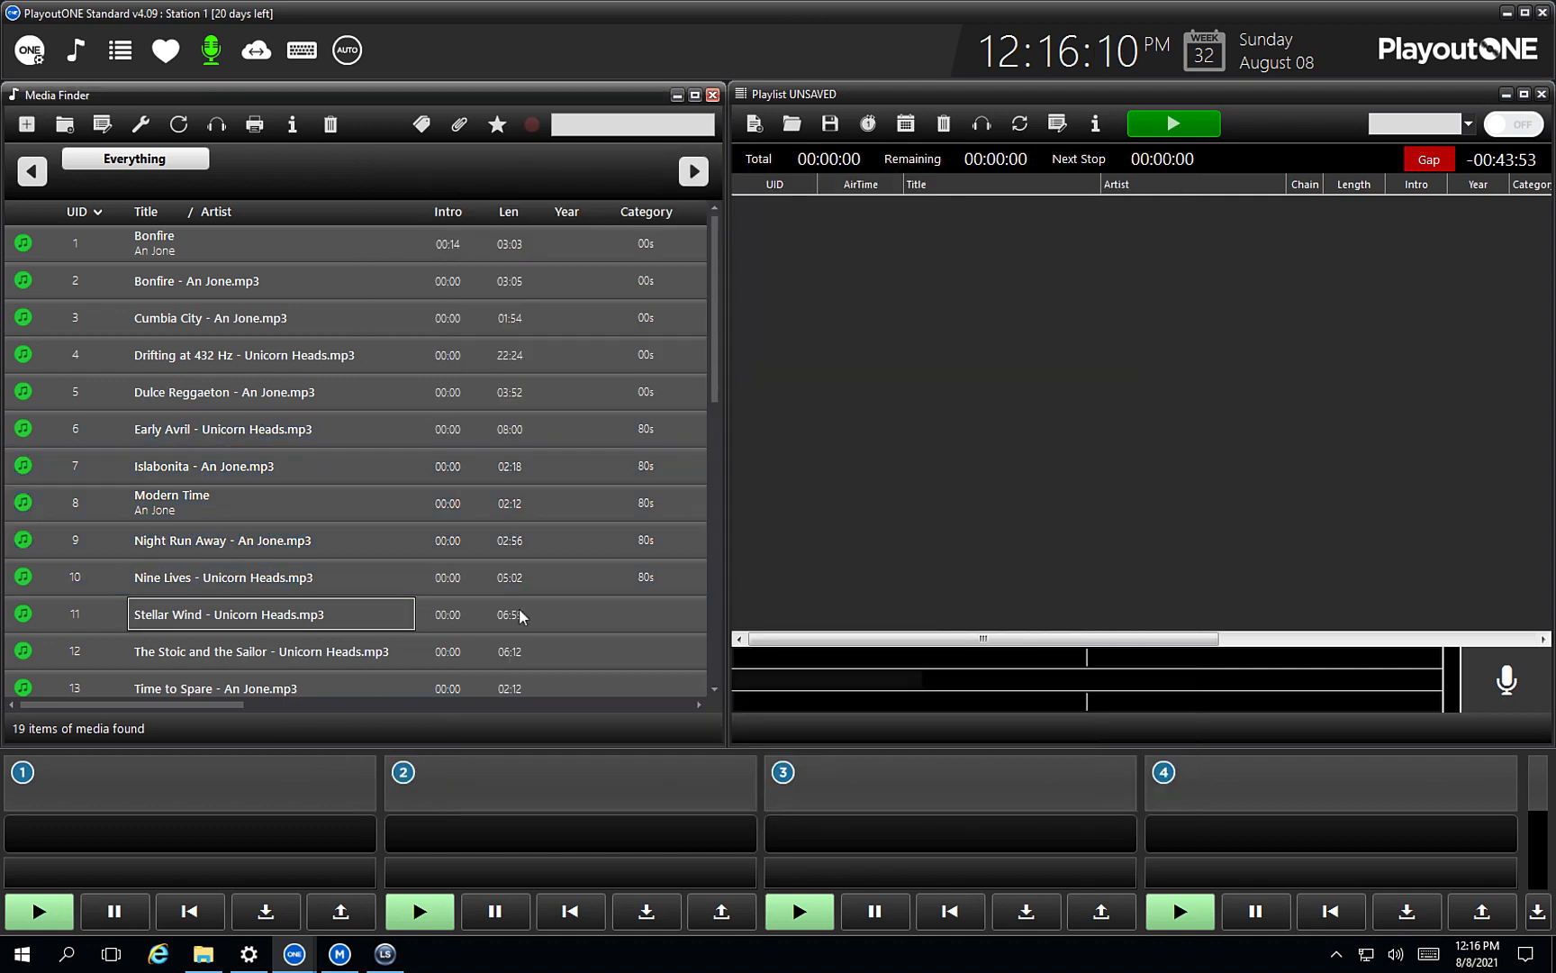
Step: Bulk-assign the category 80s to the tracks from Stellar Wind to Wolf Moon, UIDs 11 to 16
scroll(521, 616, "down", 3)
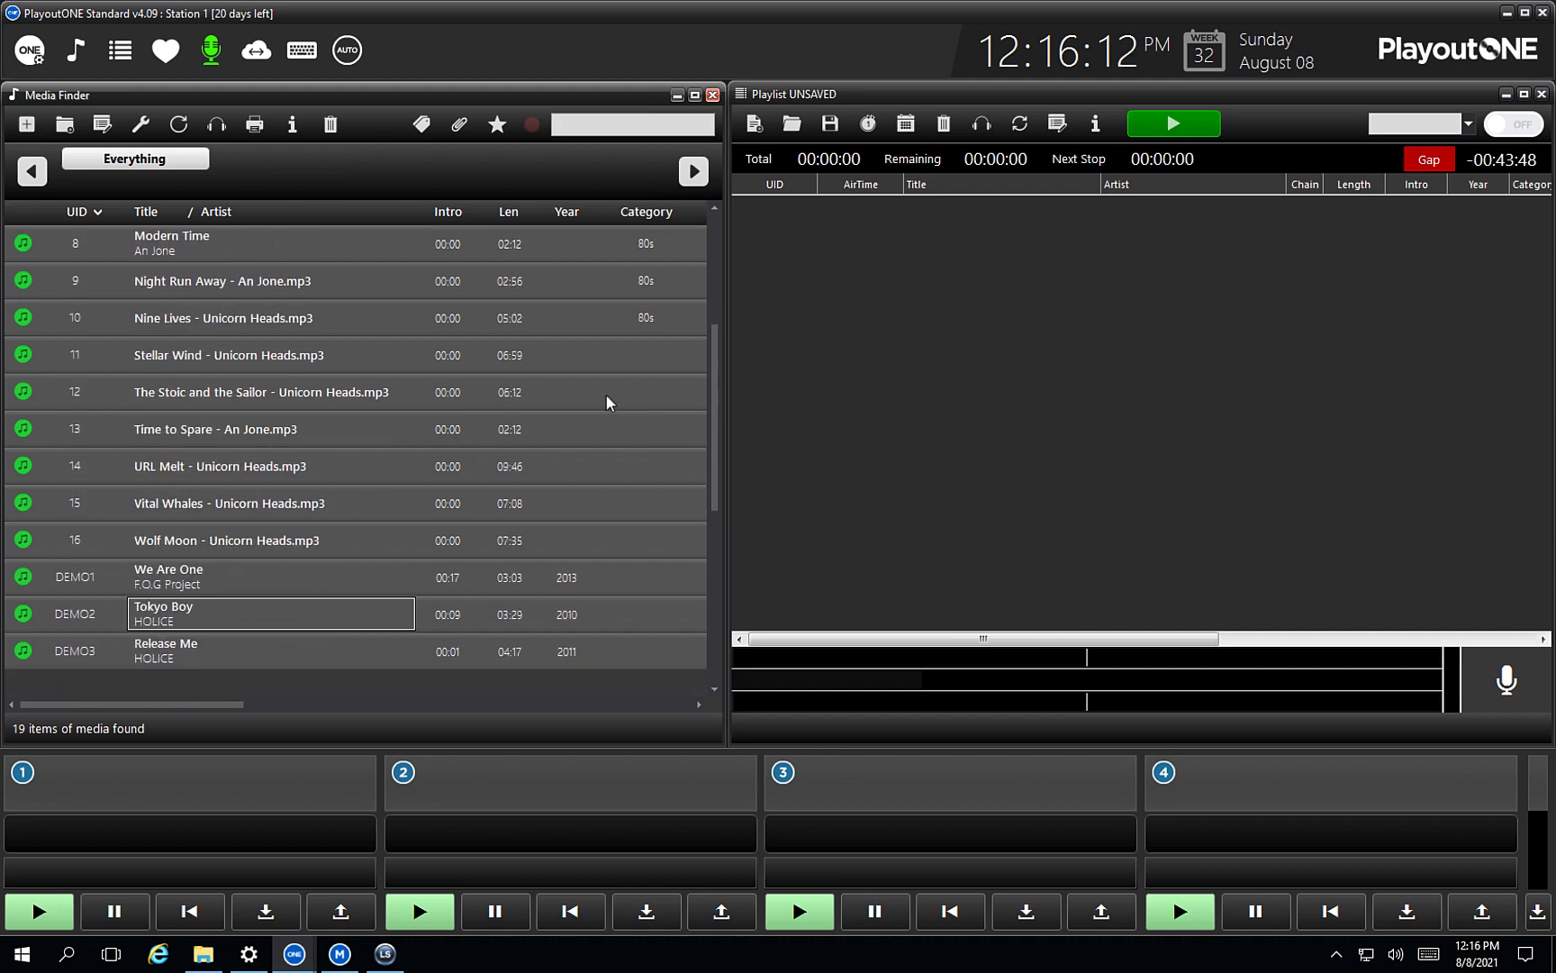
left_click(552, 355)
left_click(324, 539, "shift")
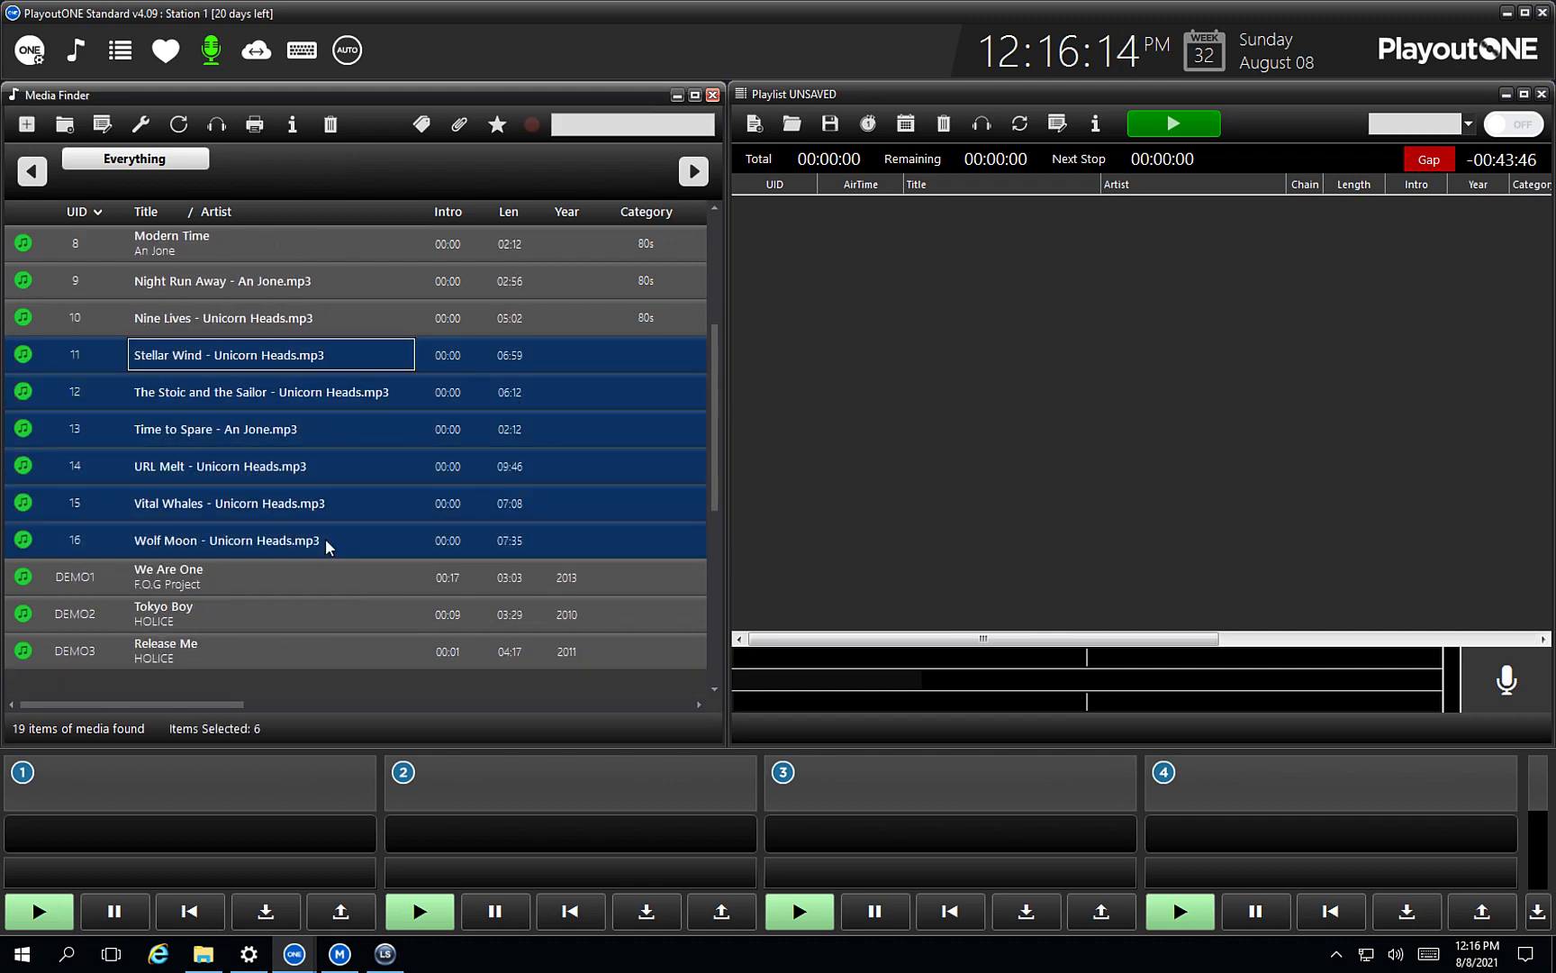
right_click(324, 539)
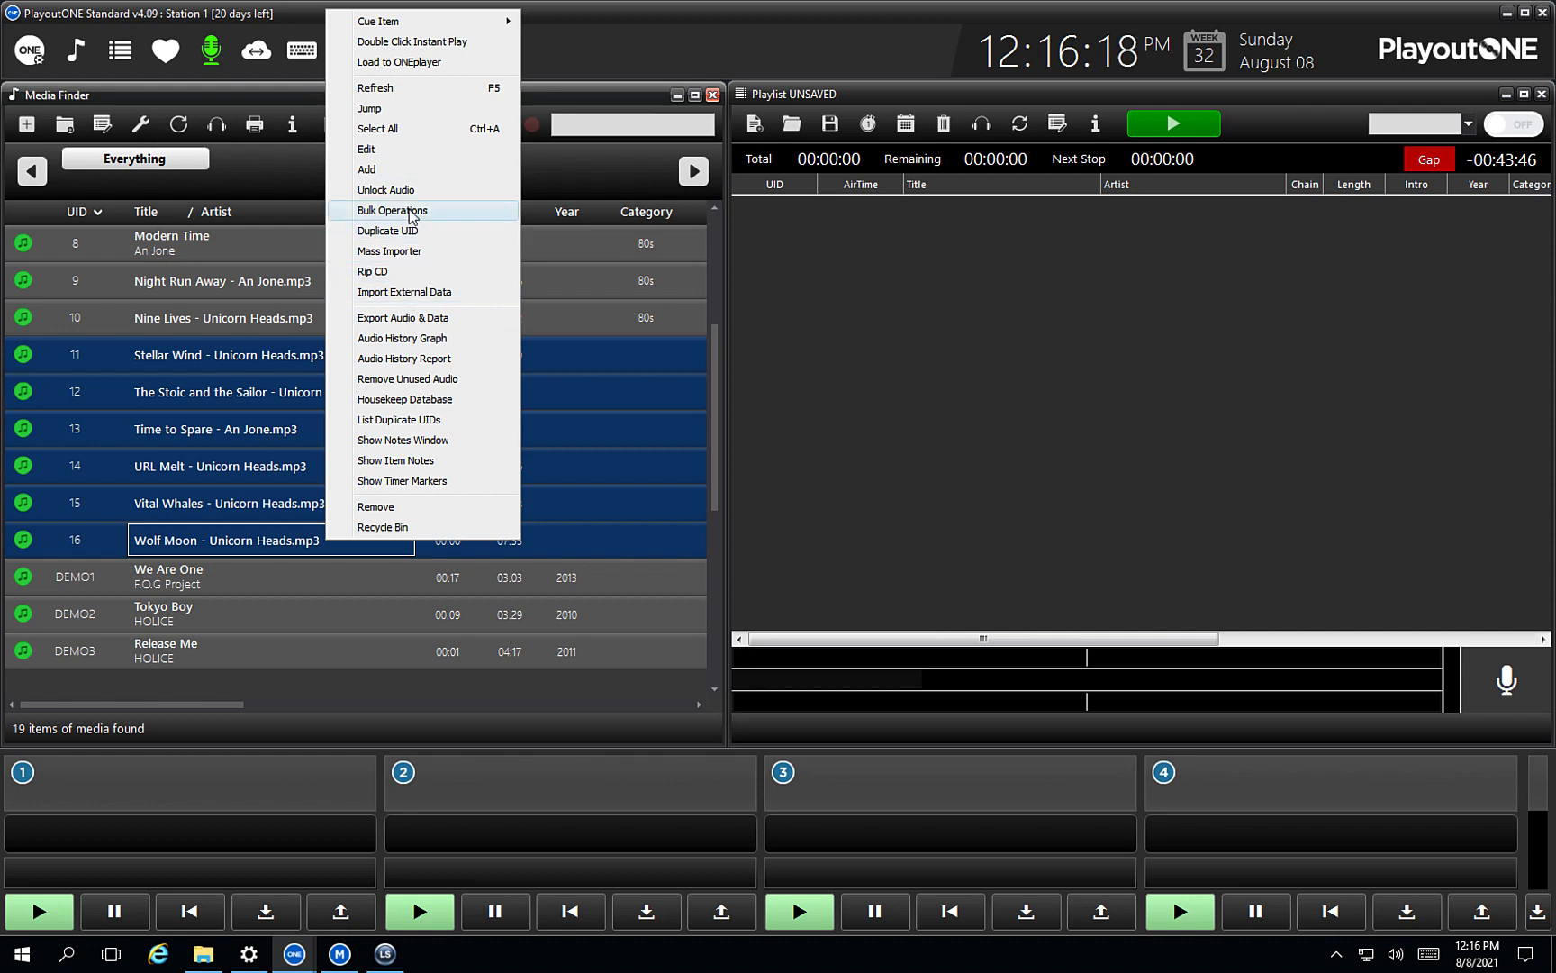
left_click(411, 213)
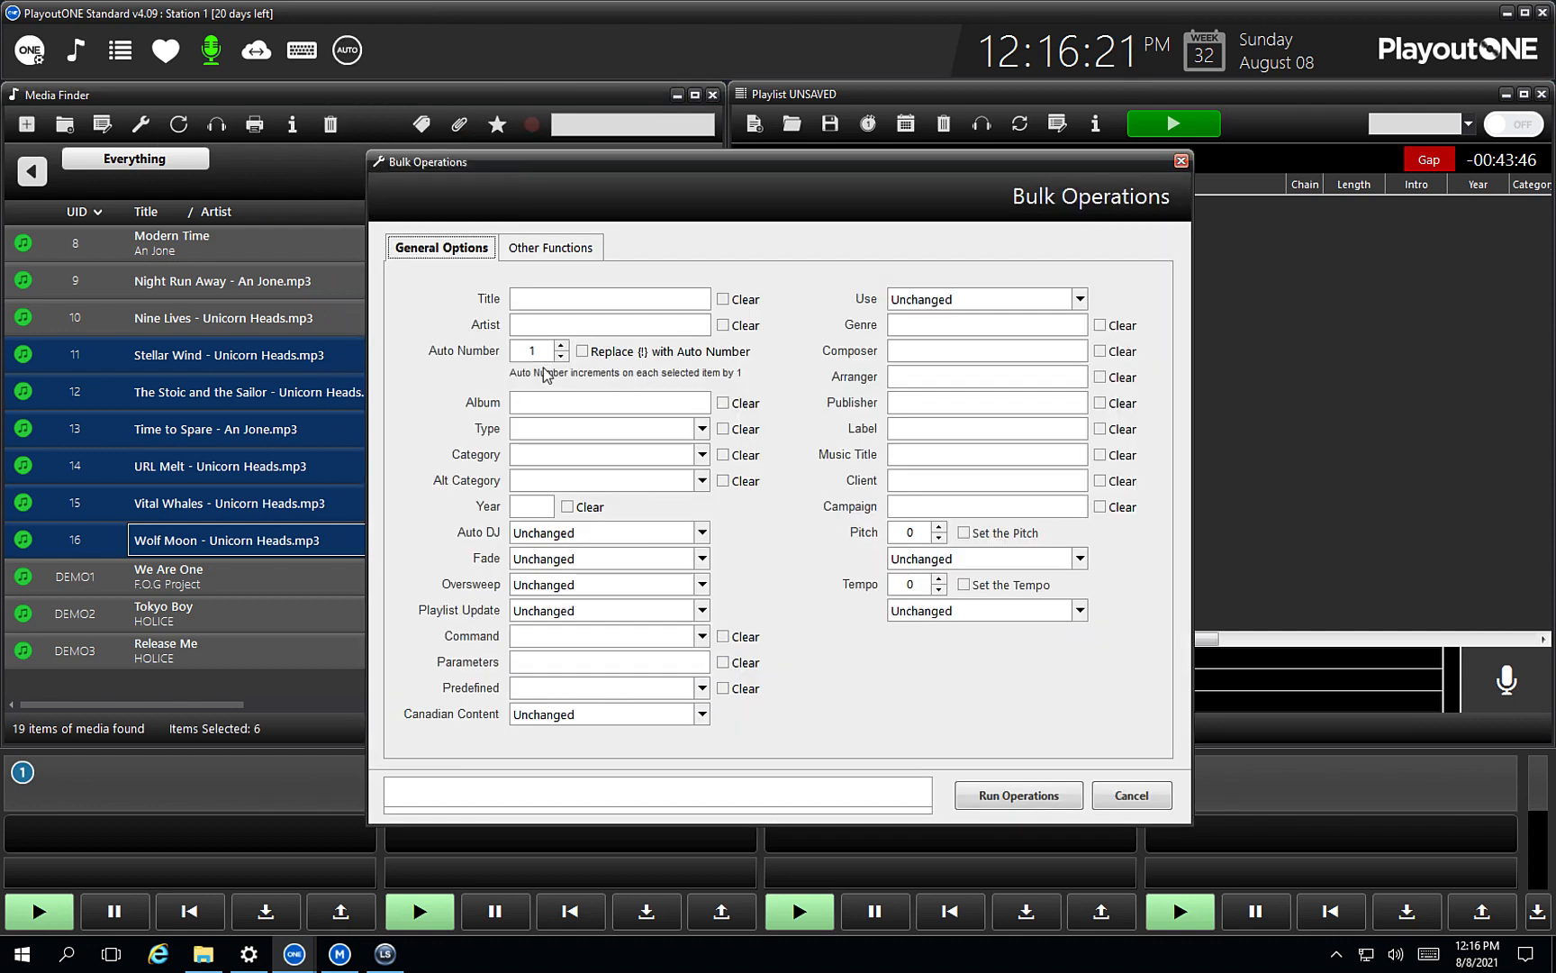
left_click(701, 454)
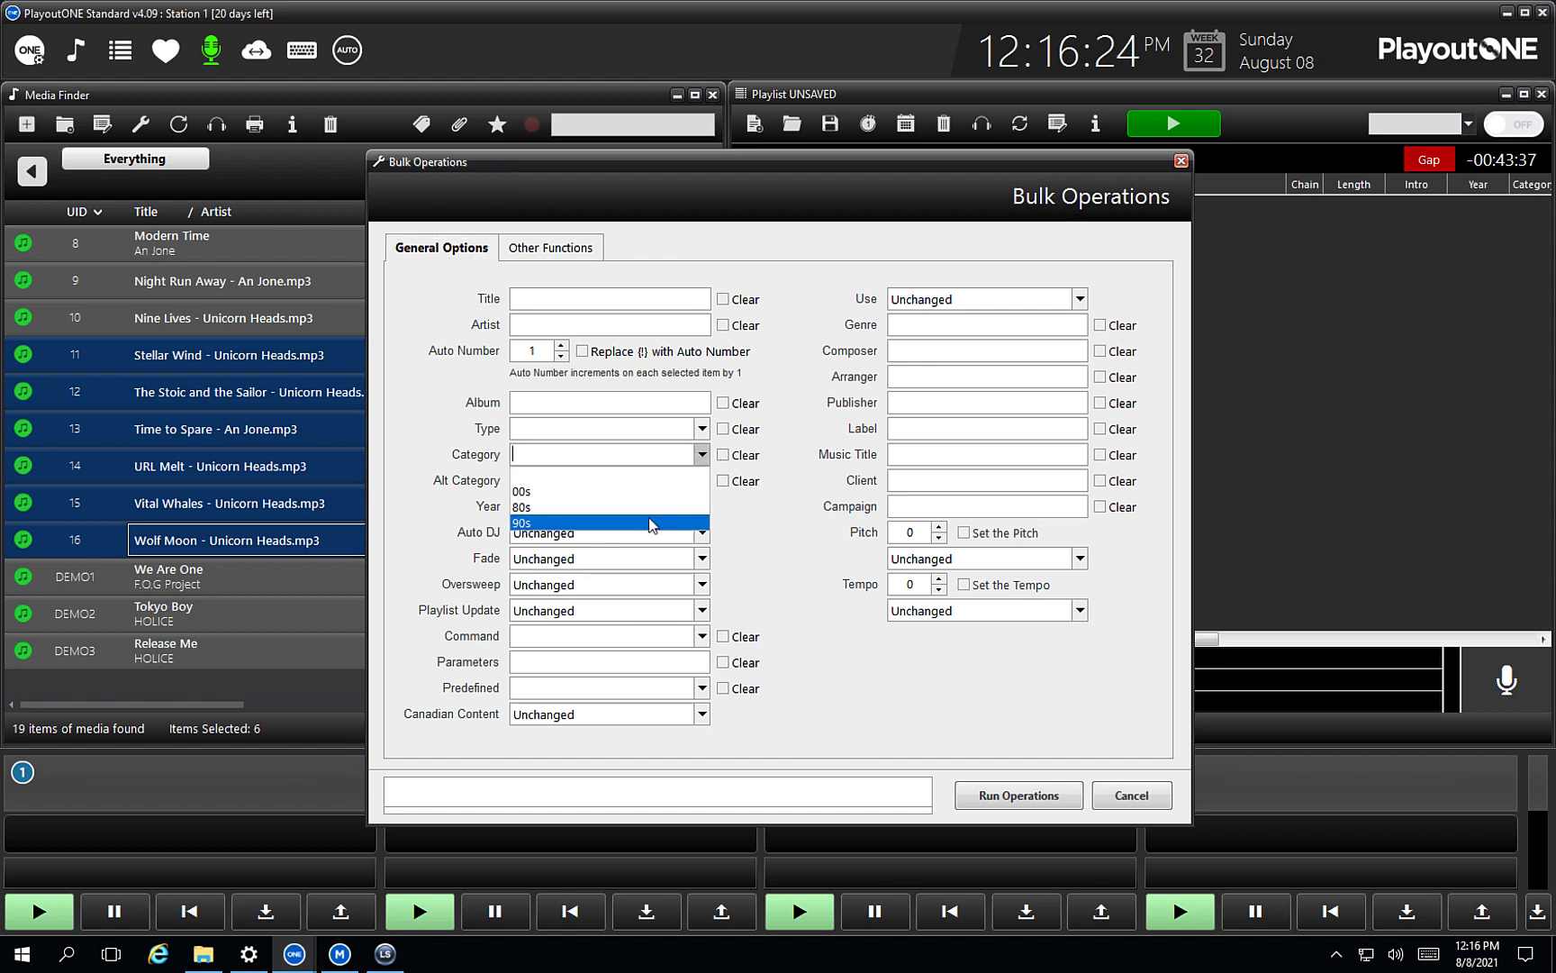
left_click(621, 159)
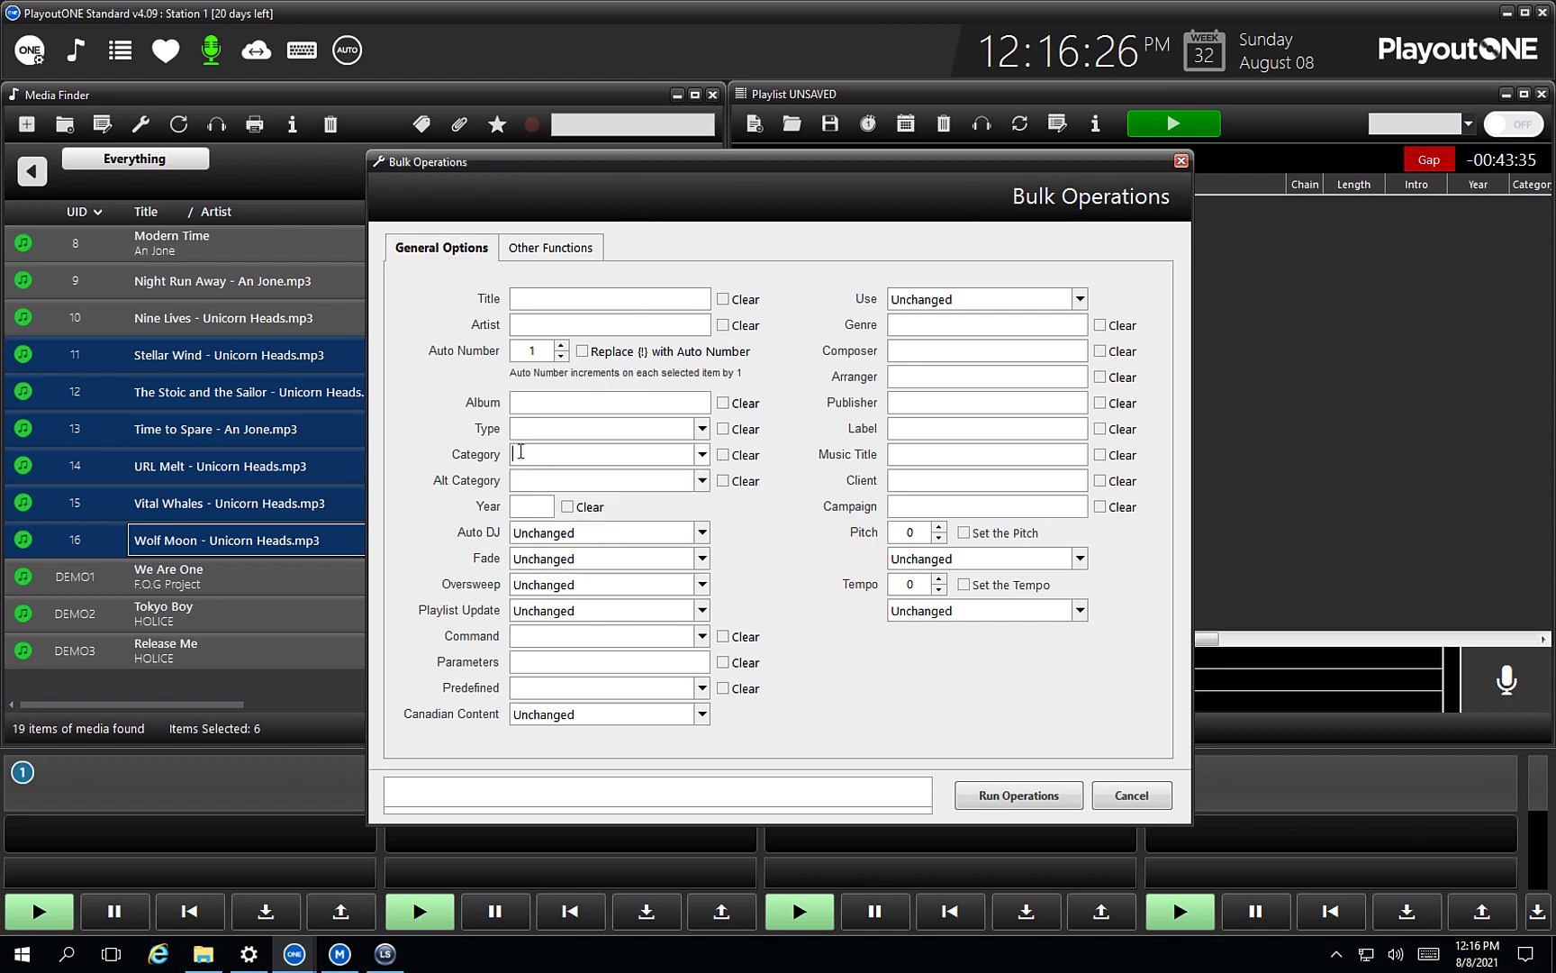
left_click(702, 454)
left_click(612, 507)
left_click(981, 795)
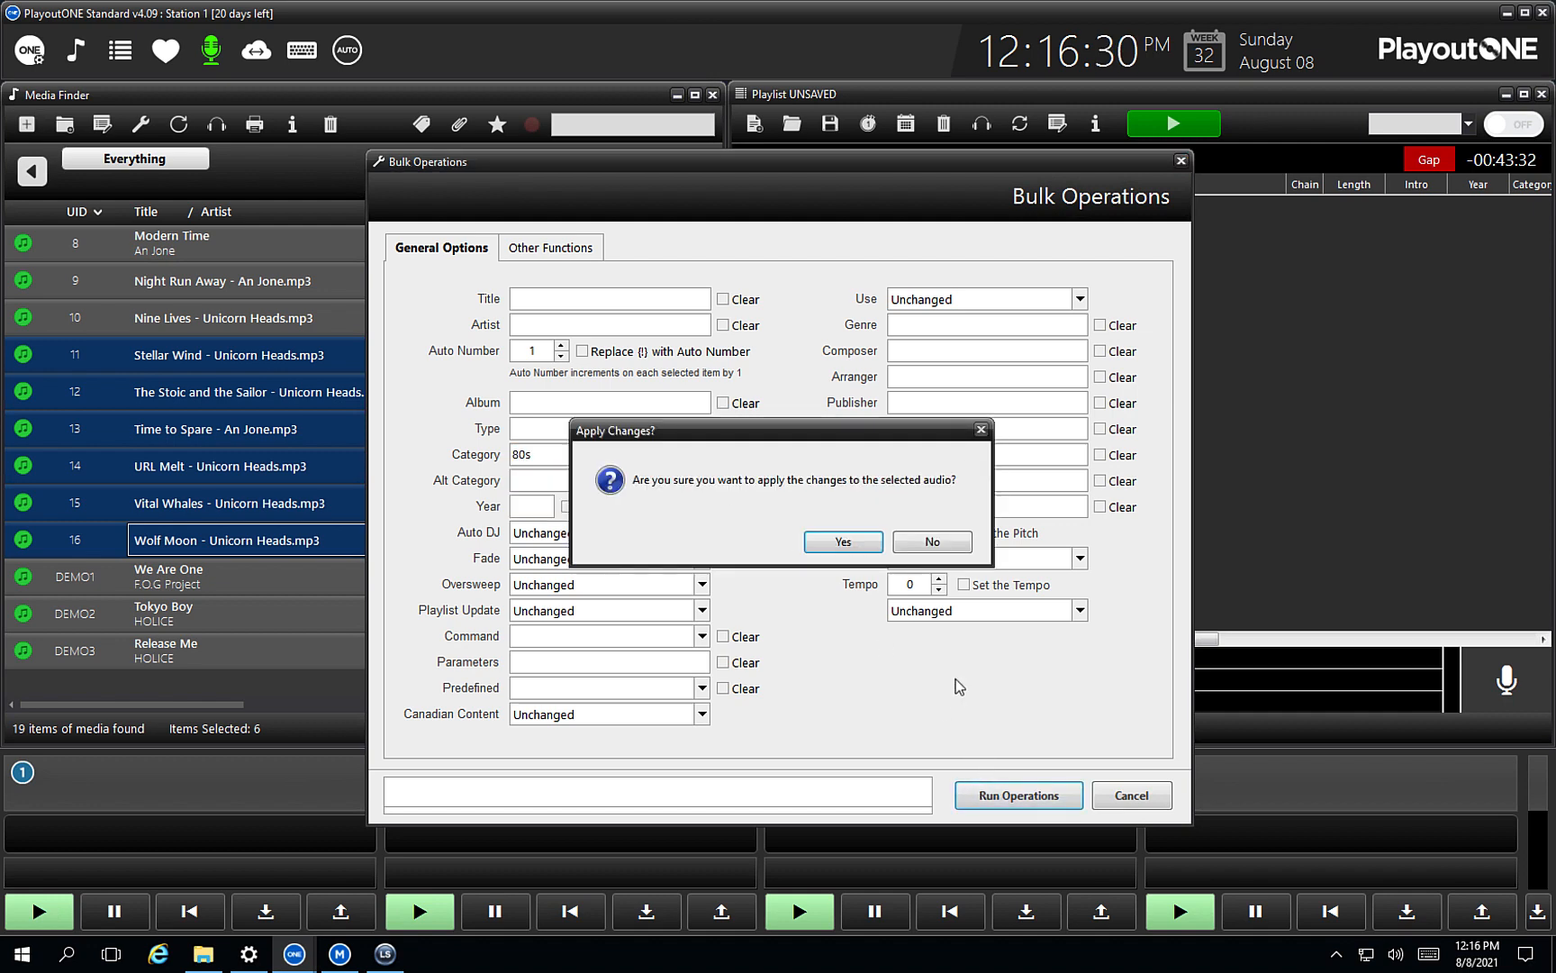
left_click(843, 541)
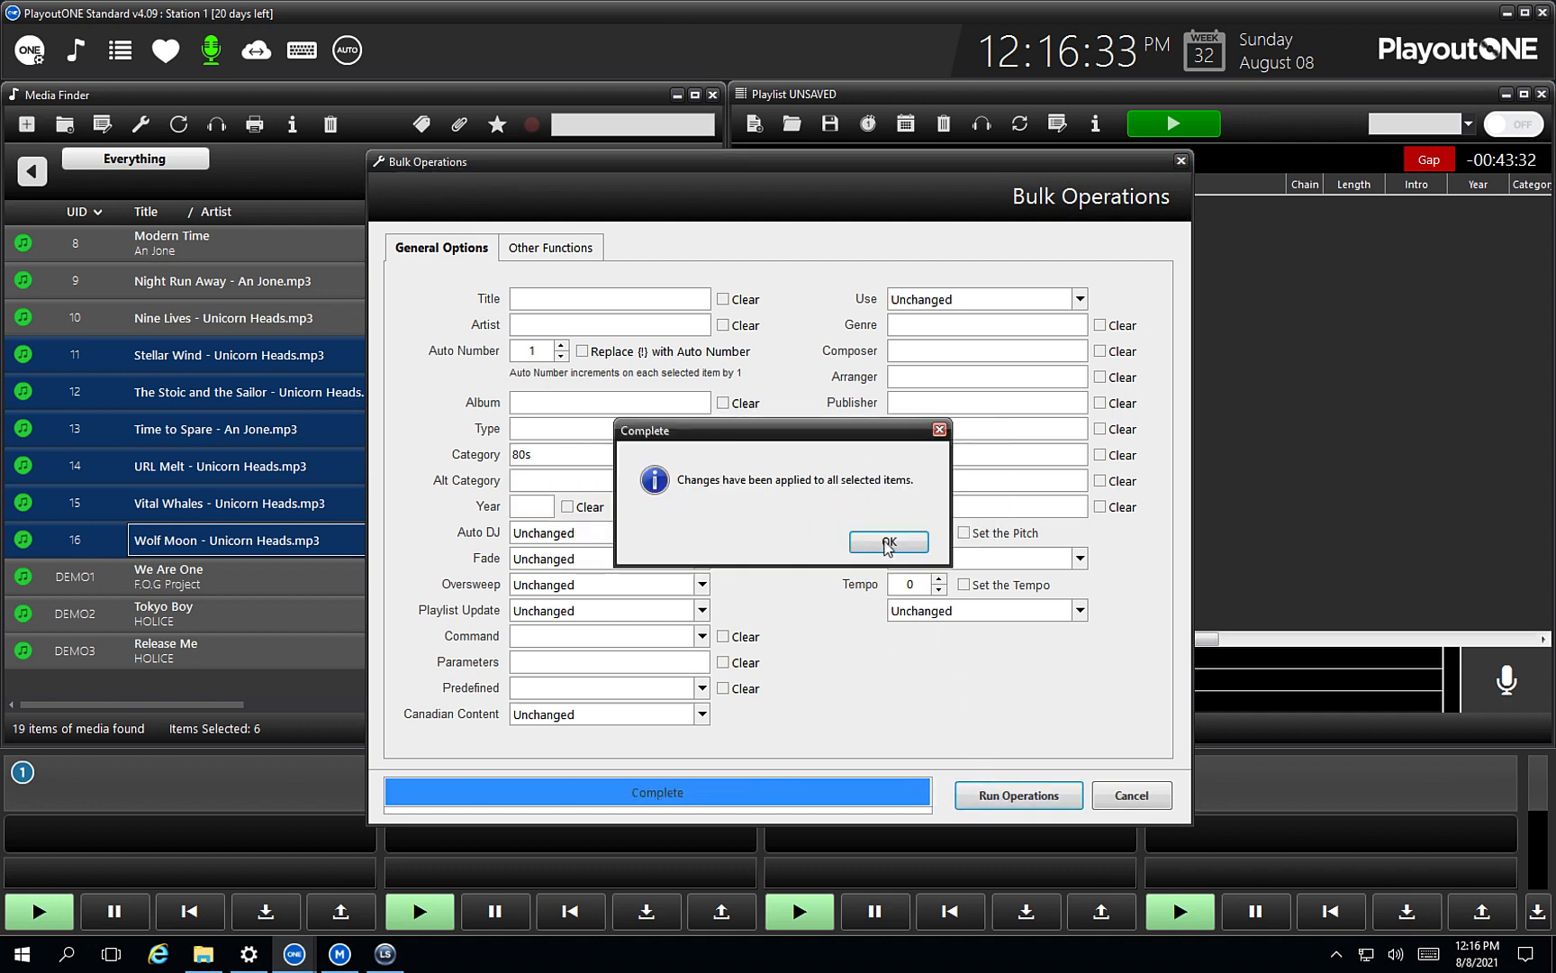
left_click(886, 541)
left_click(358, 581)
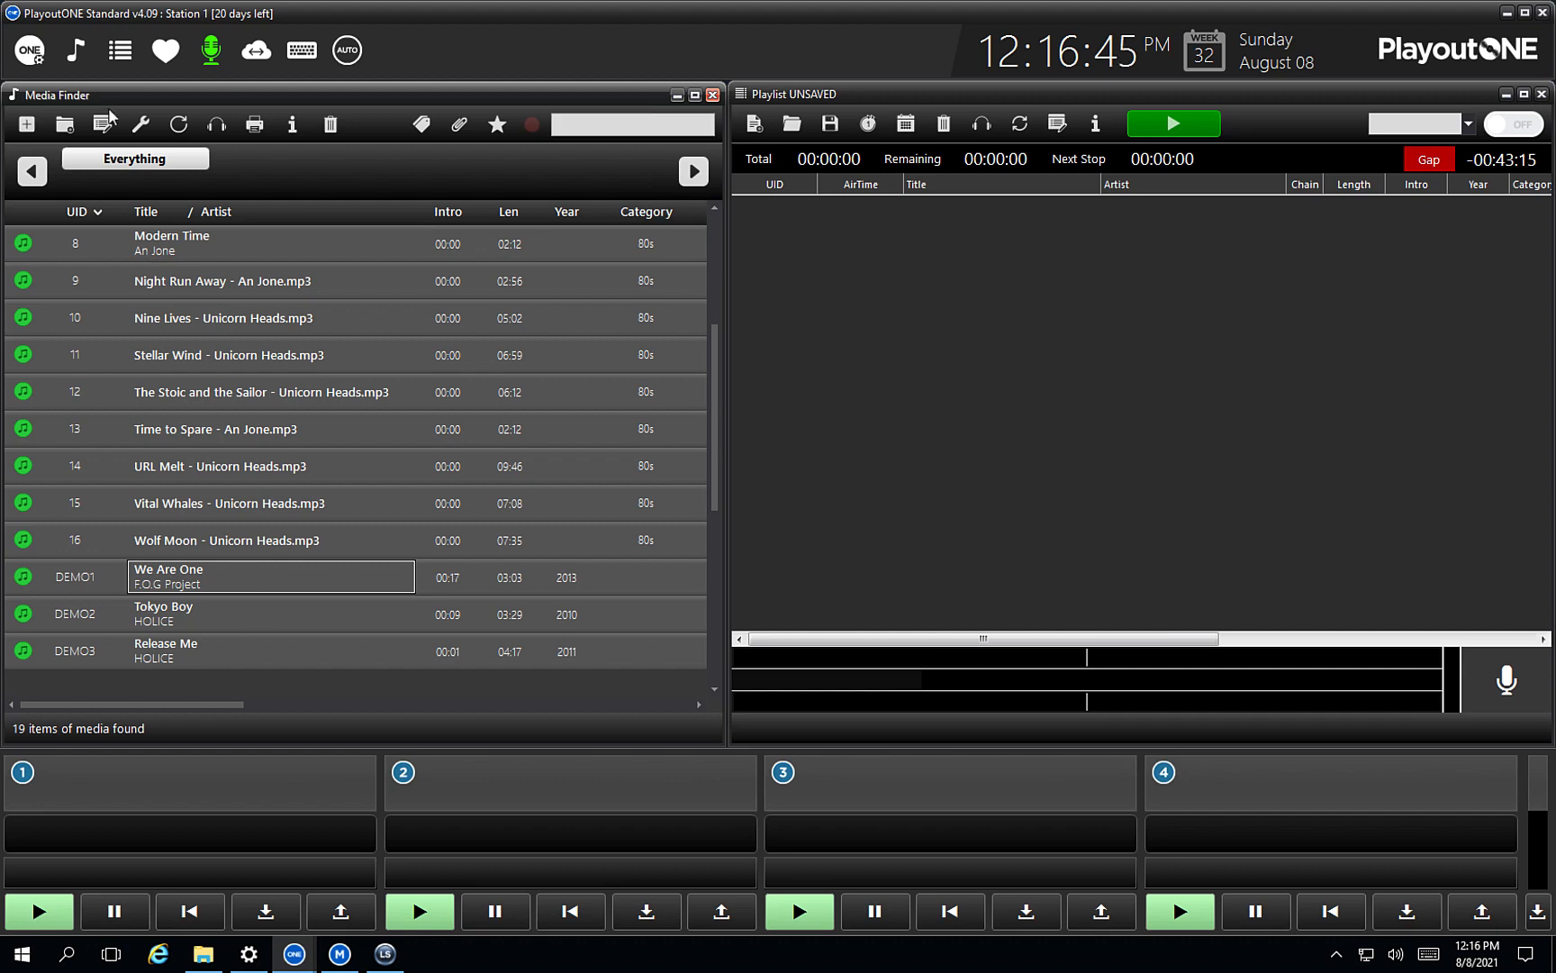
Step: Add a category named with a person's first name in the possessive plus "Songs" in the Category Manager and save it
left_click(38, 56)
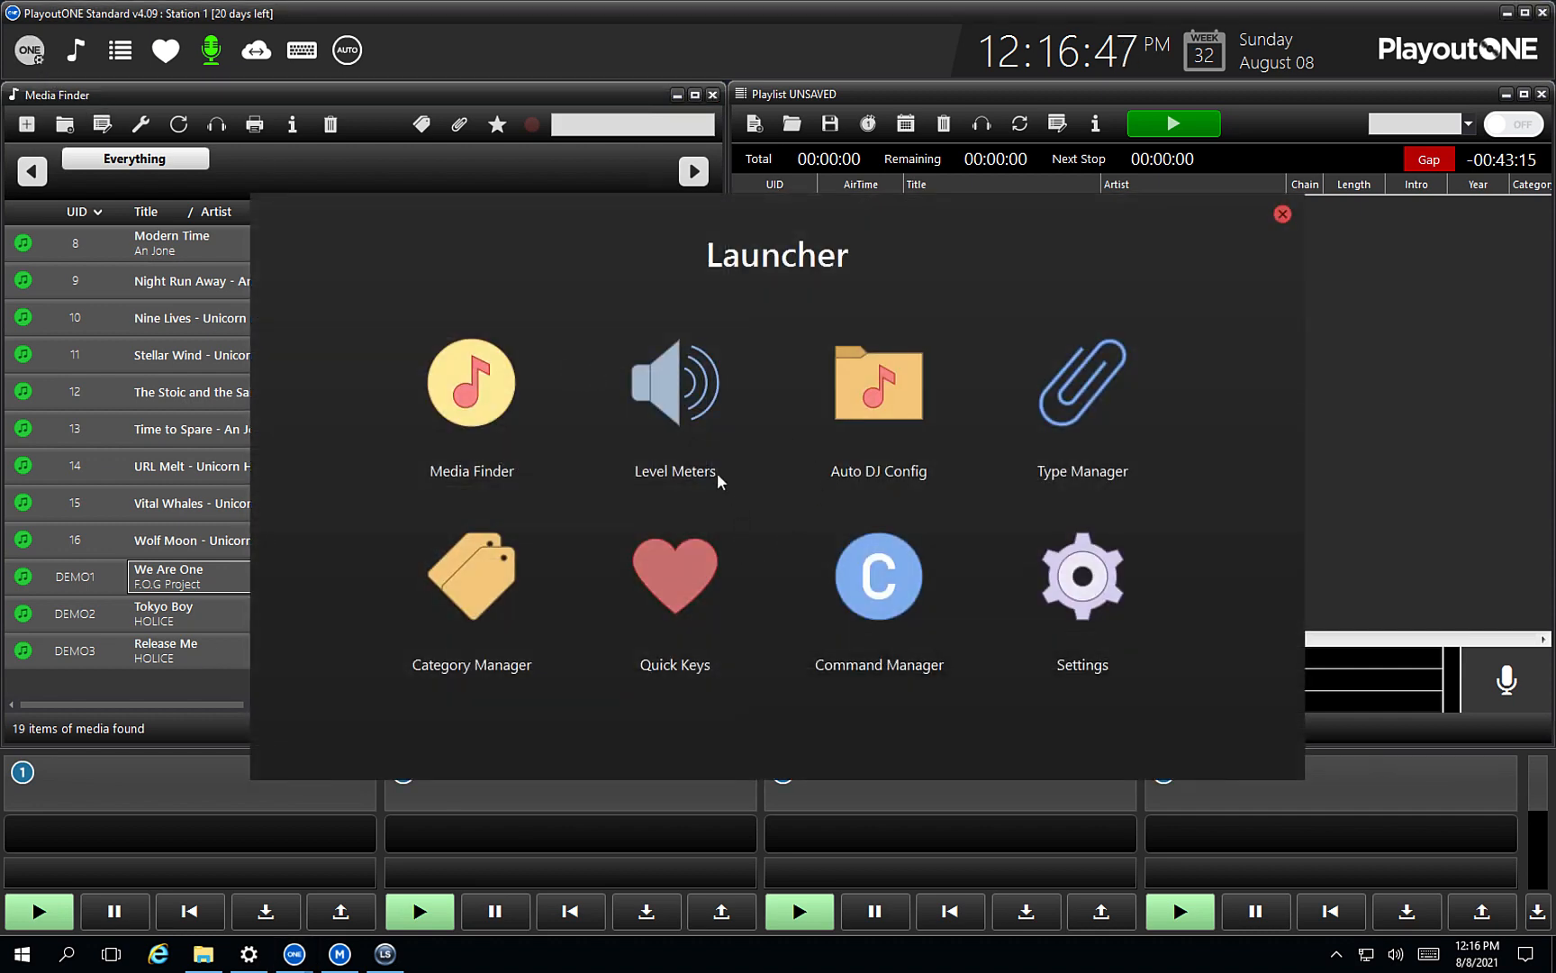
left_click(480, 549)
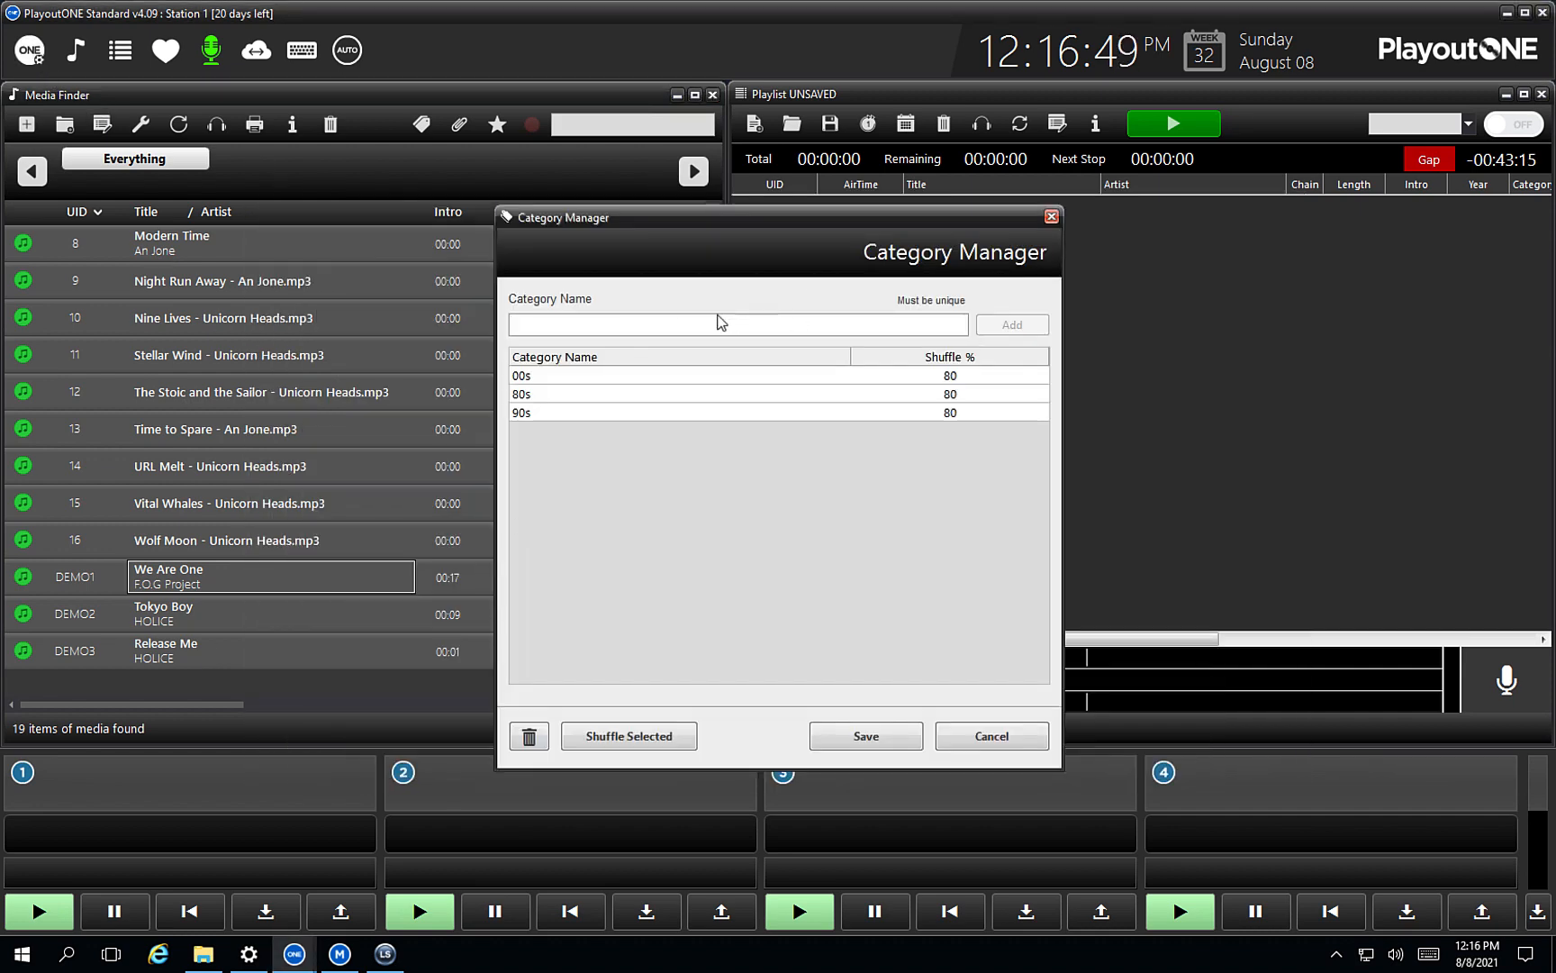
type("Chris's Songs")
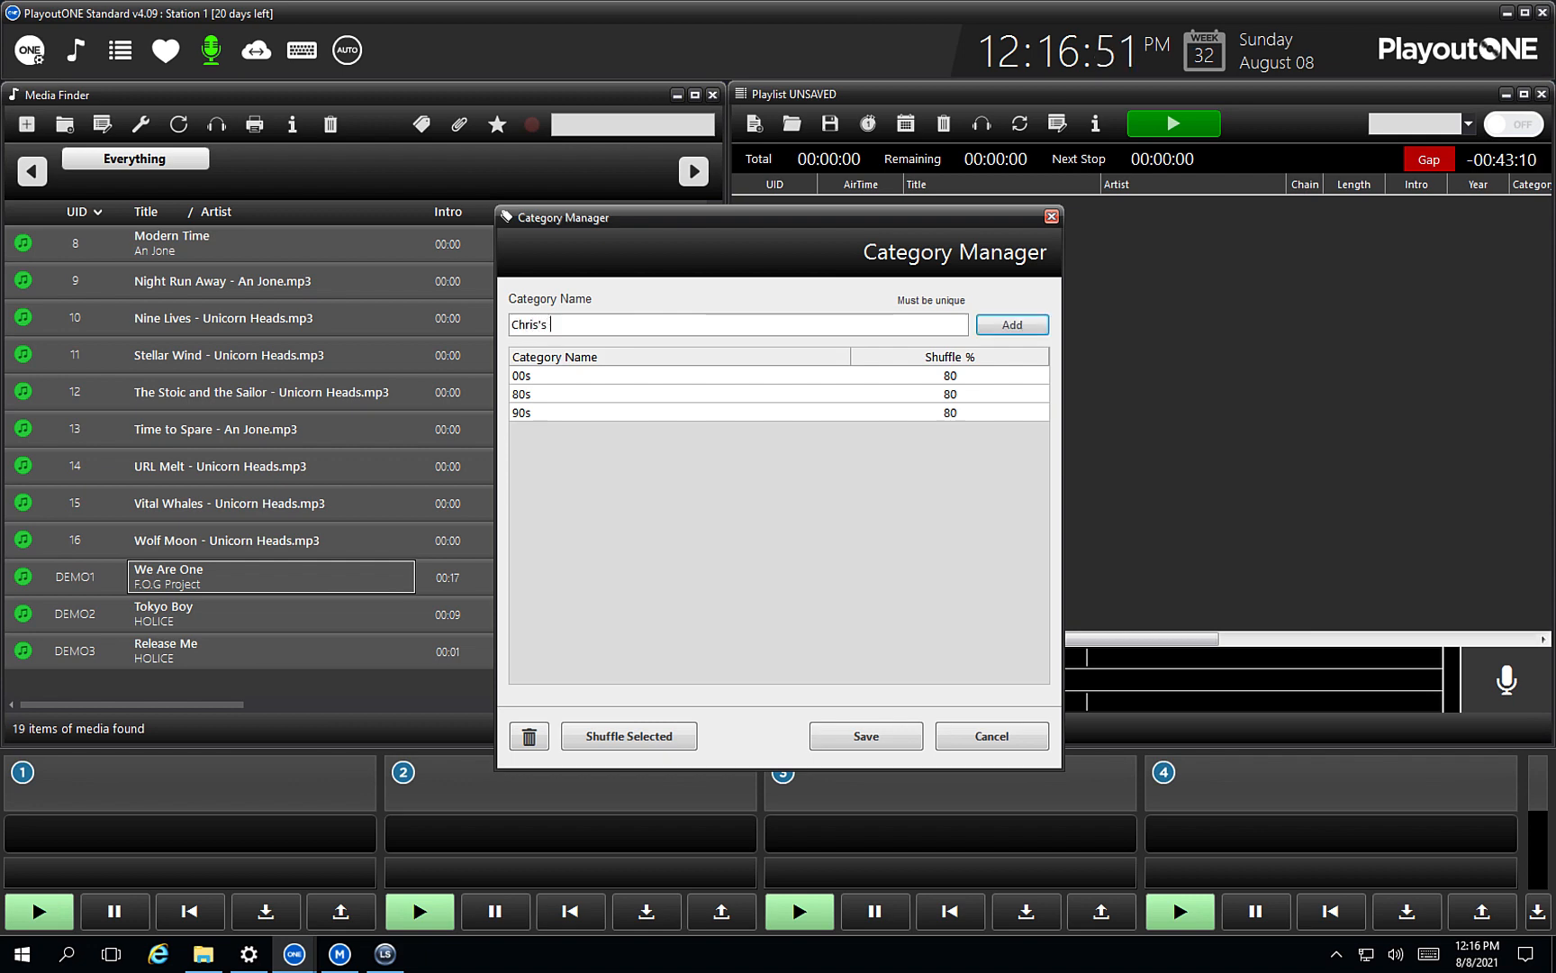
left_click(994, 328)
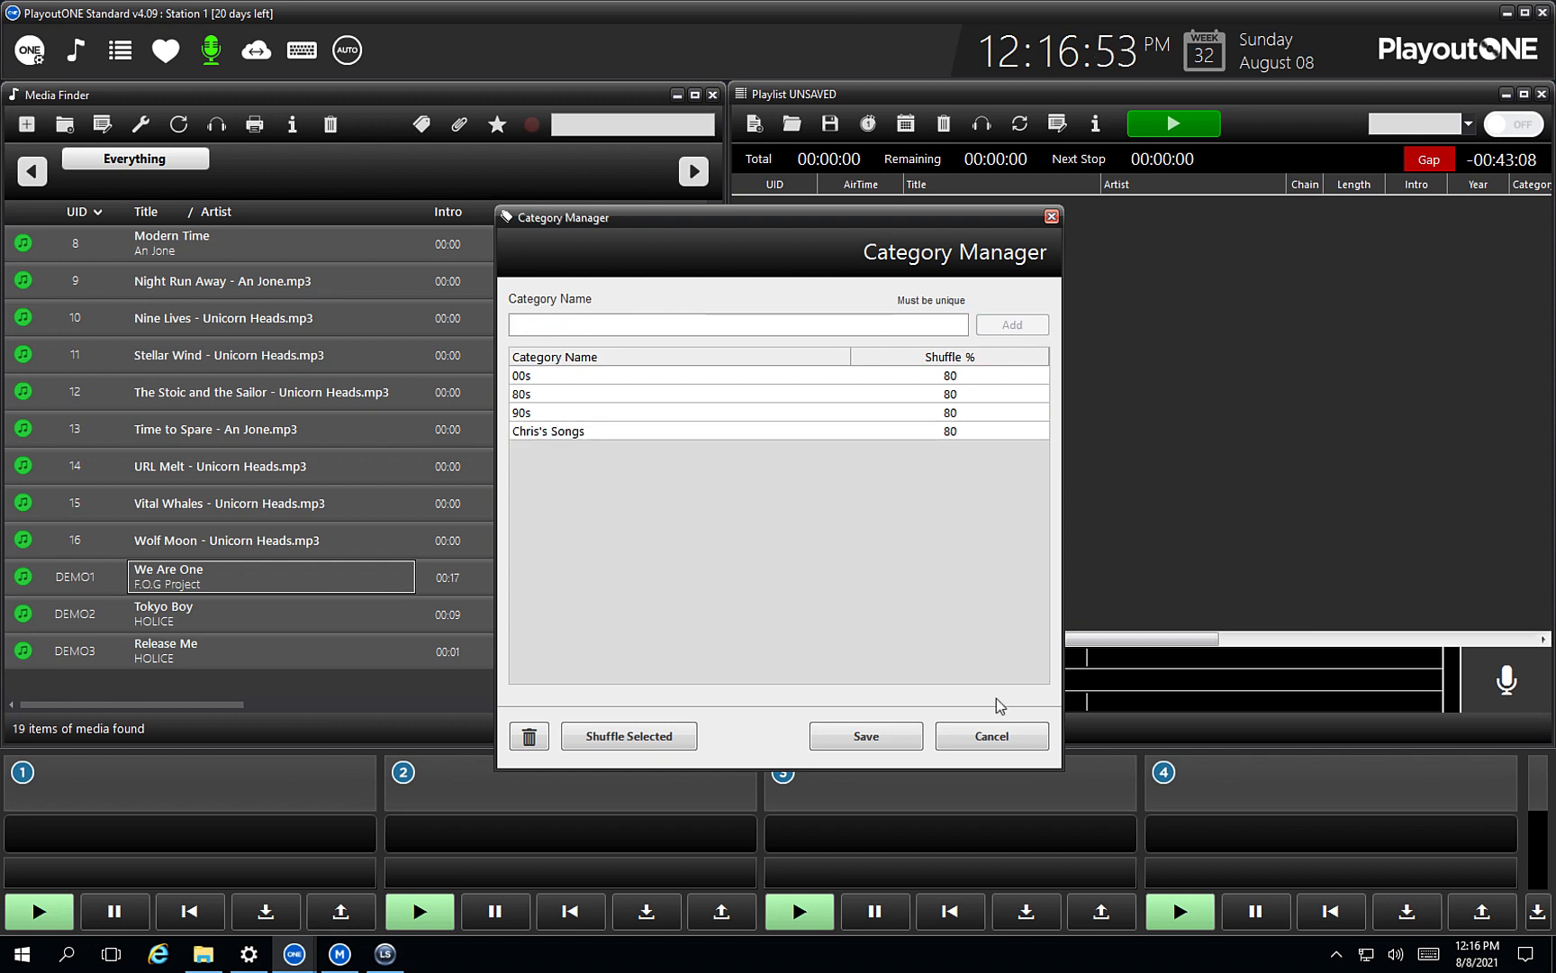
left_click(896, 740)
Step: Bulk-assign the new personal songs category to the We Are One, Tokyo Boy and Release Me demo tracks
left_click(392, 647, "shift")
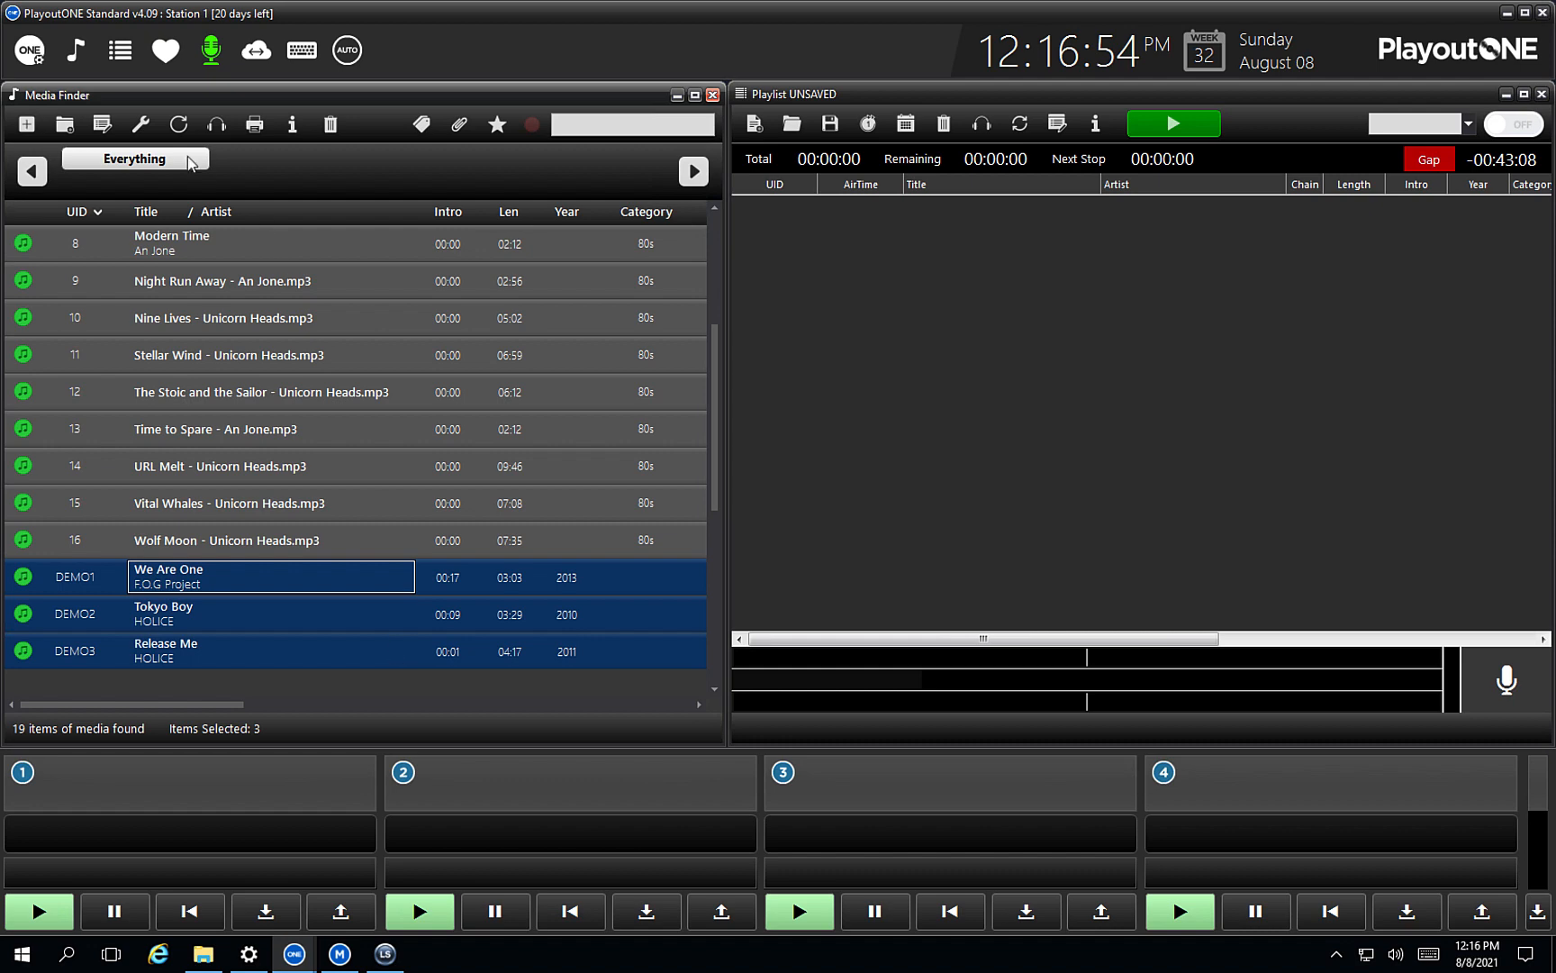
left_click(140, 124)
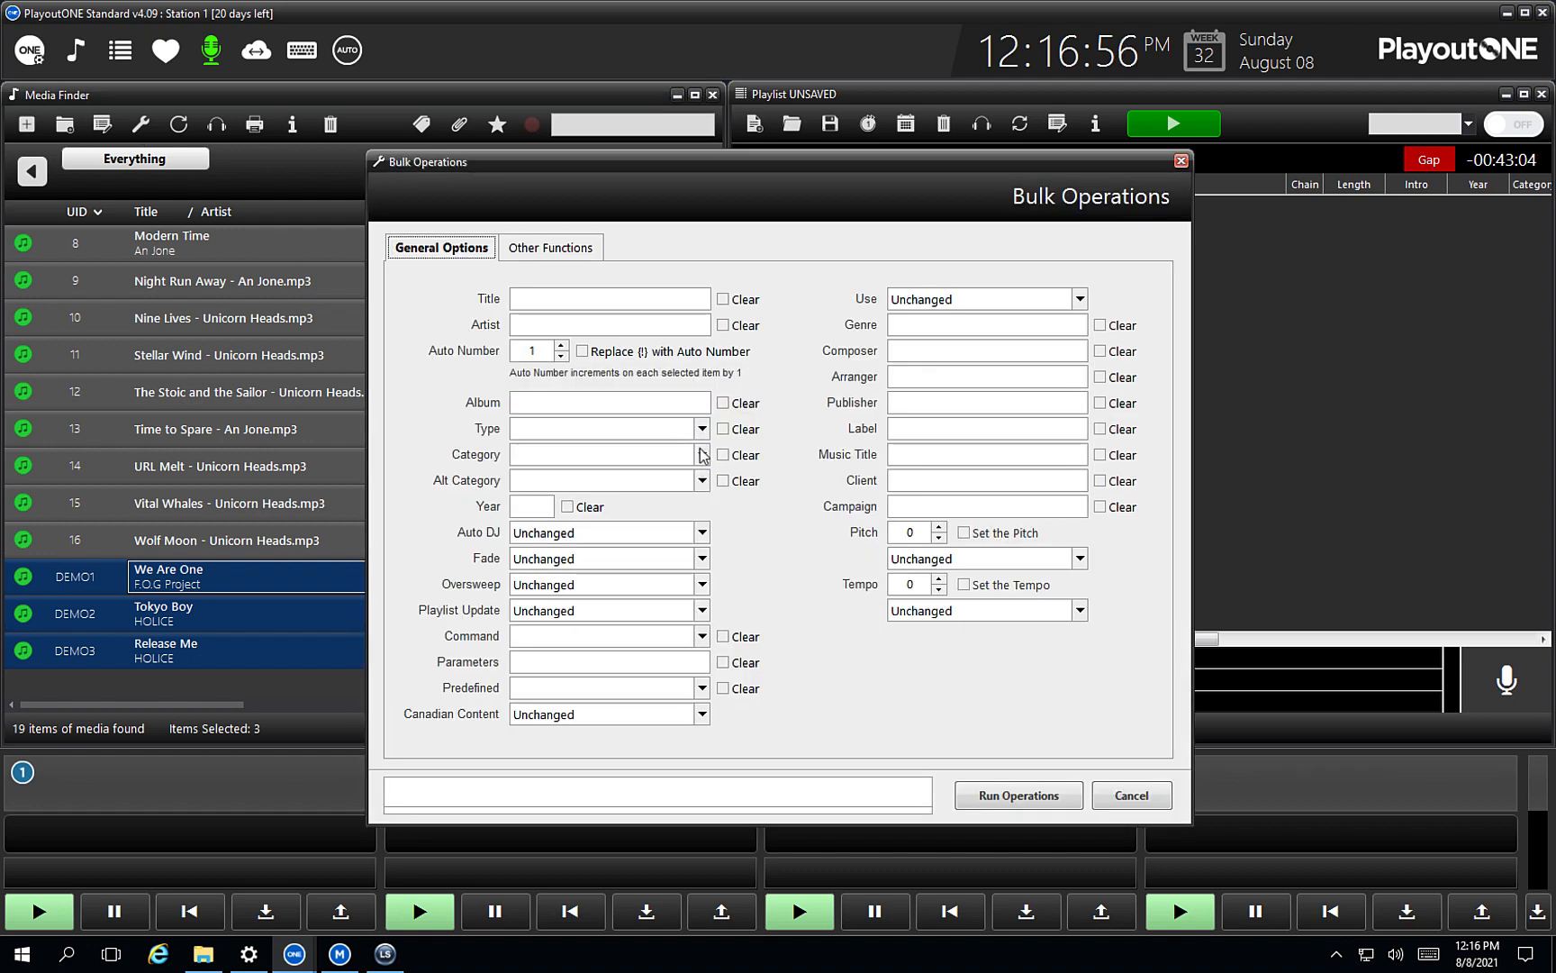
left_click(702, 454)
left_click(613, 541)
left_click(996, 794)
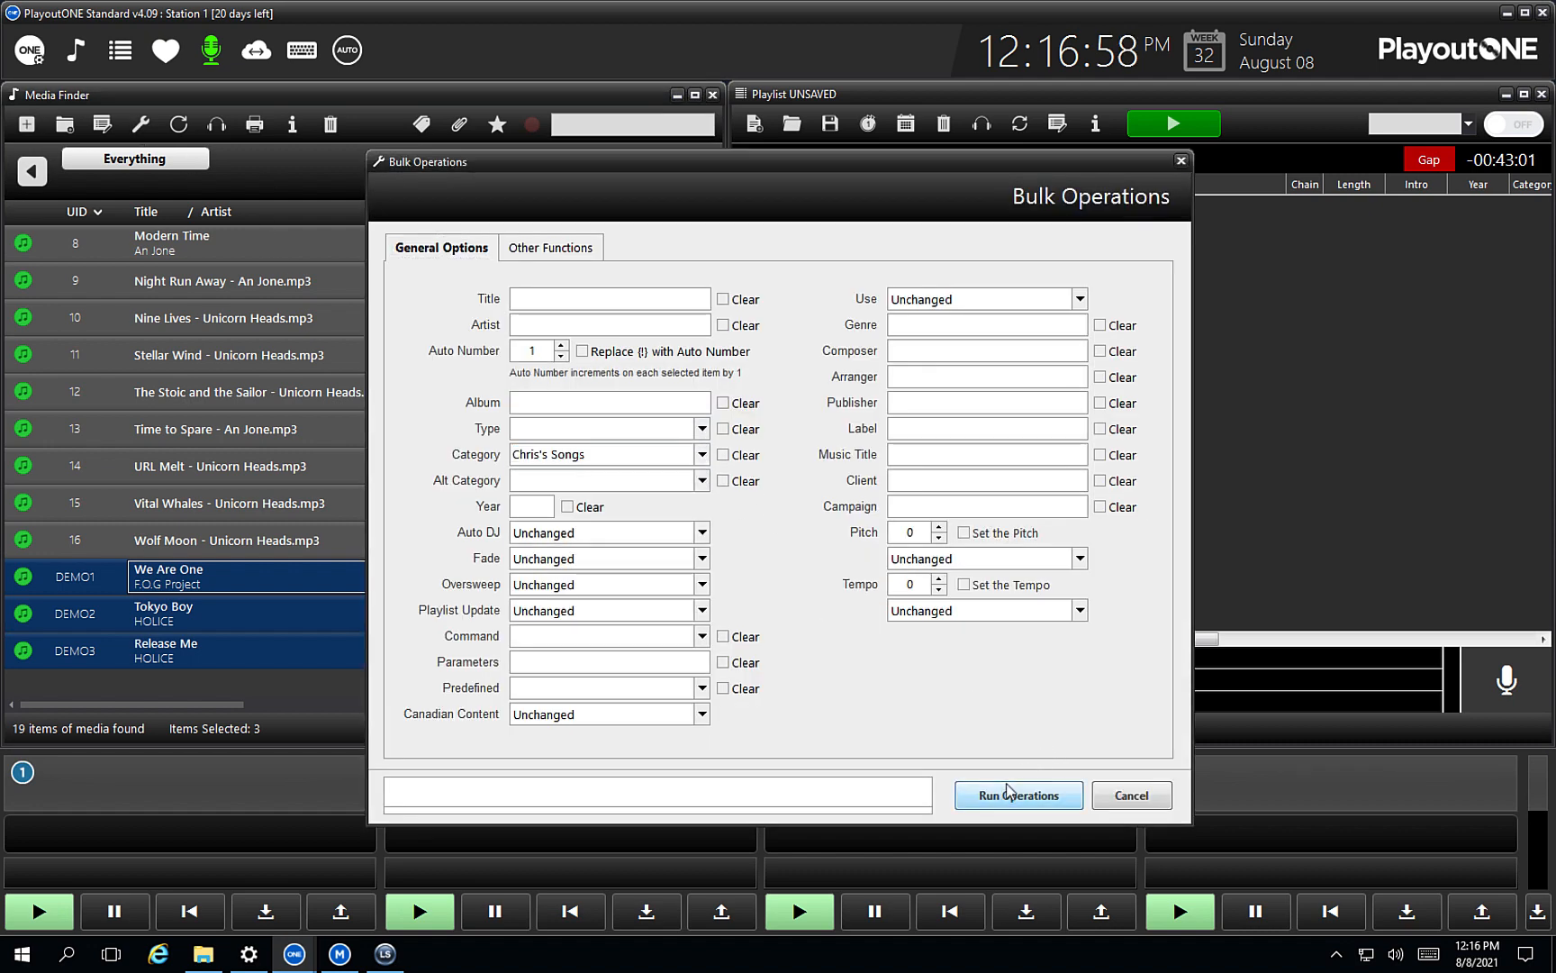
left_click(843, 543)
left_click(861, 544)
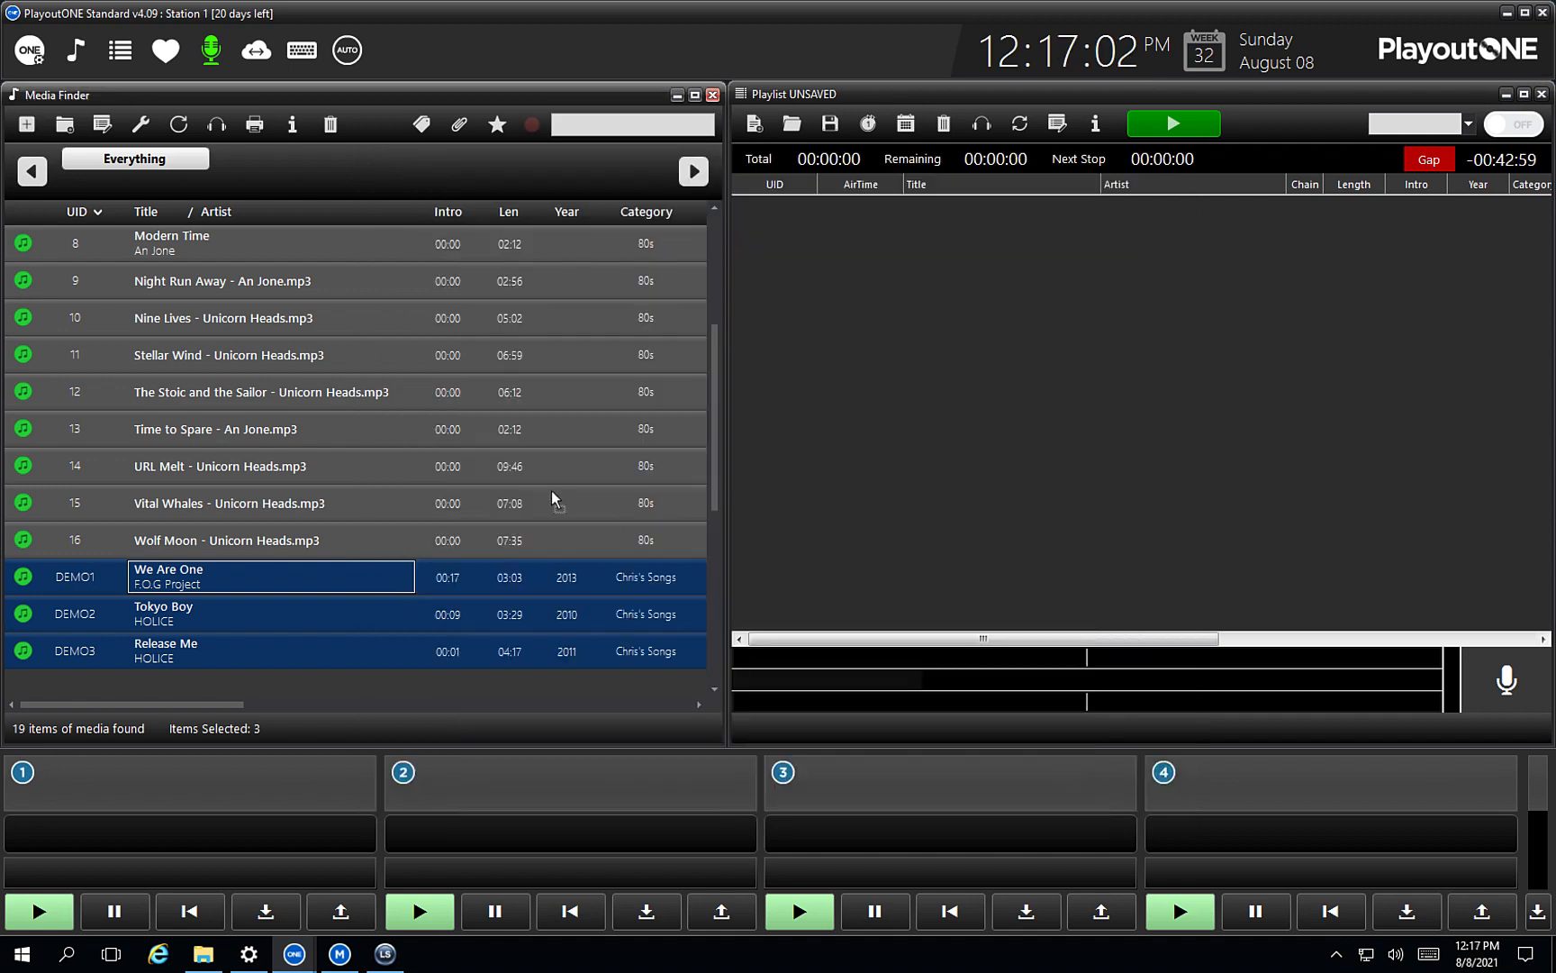
left_click(552, 495)
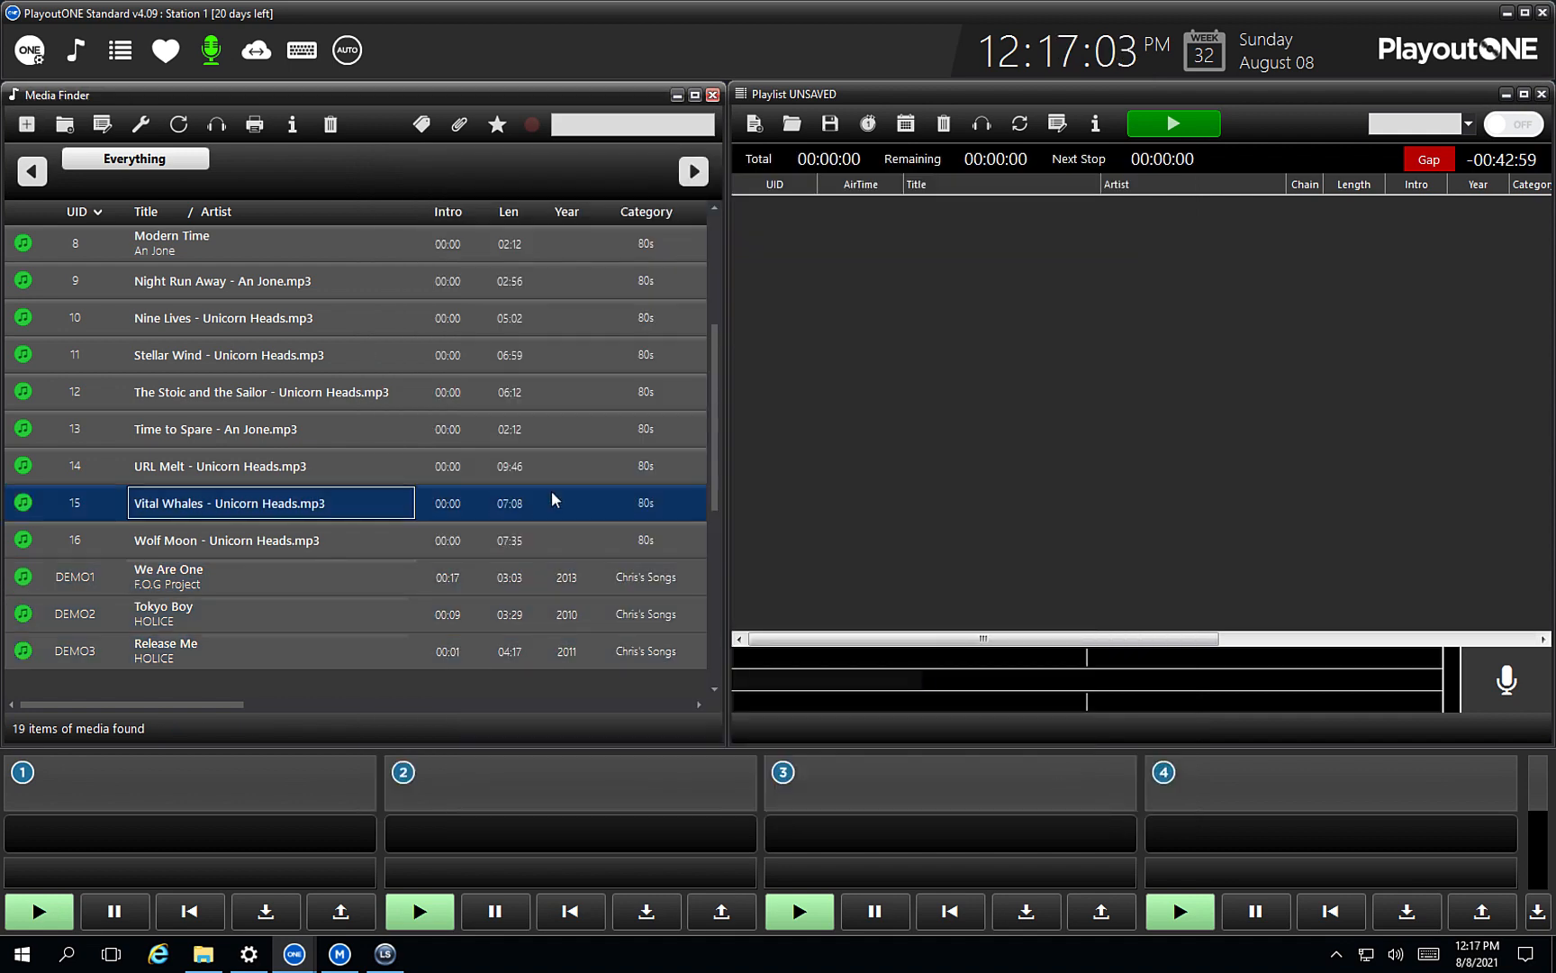
scroll(552, 496, "up", 3)
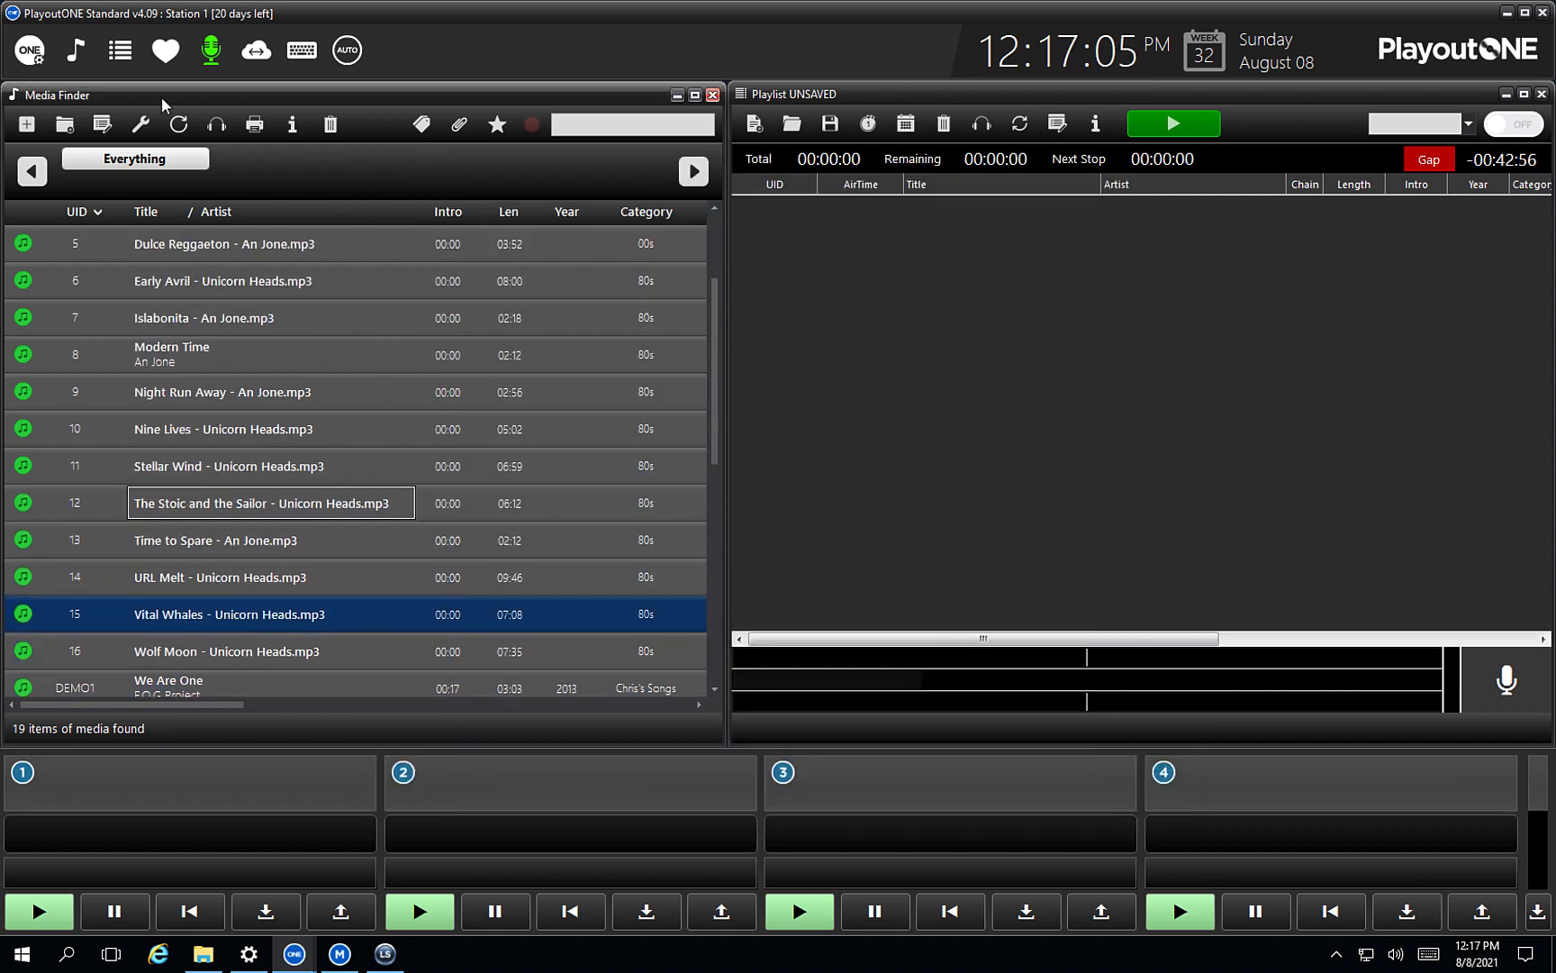
Step: Inspect the Song type's title rotation setting in the Type Manager and close it by saving
left_click(33, 52)
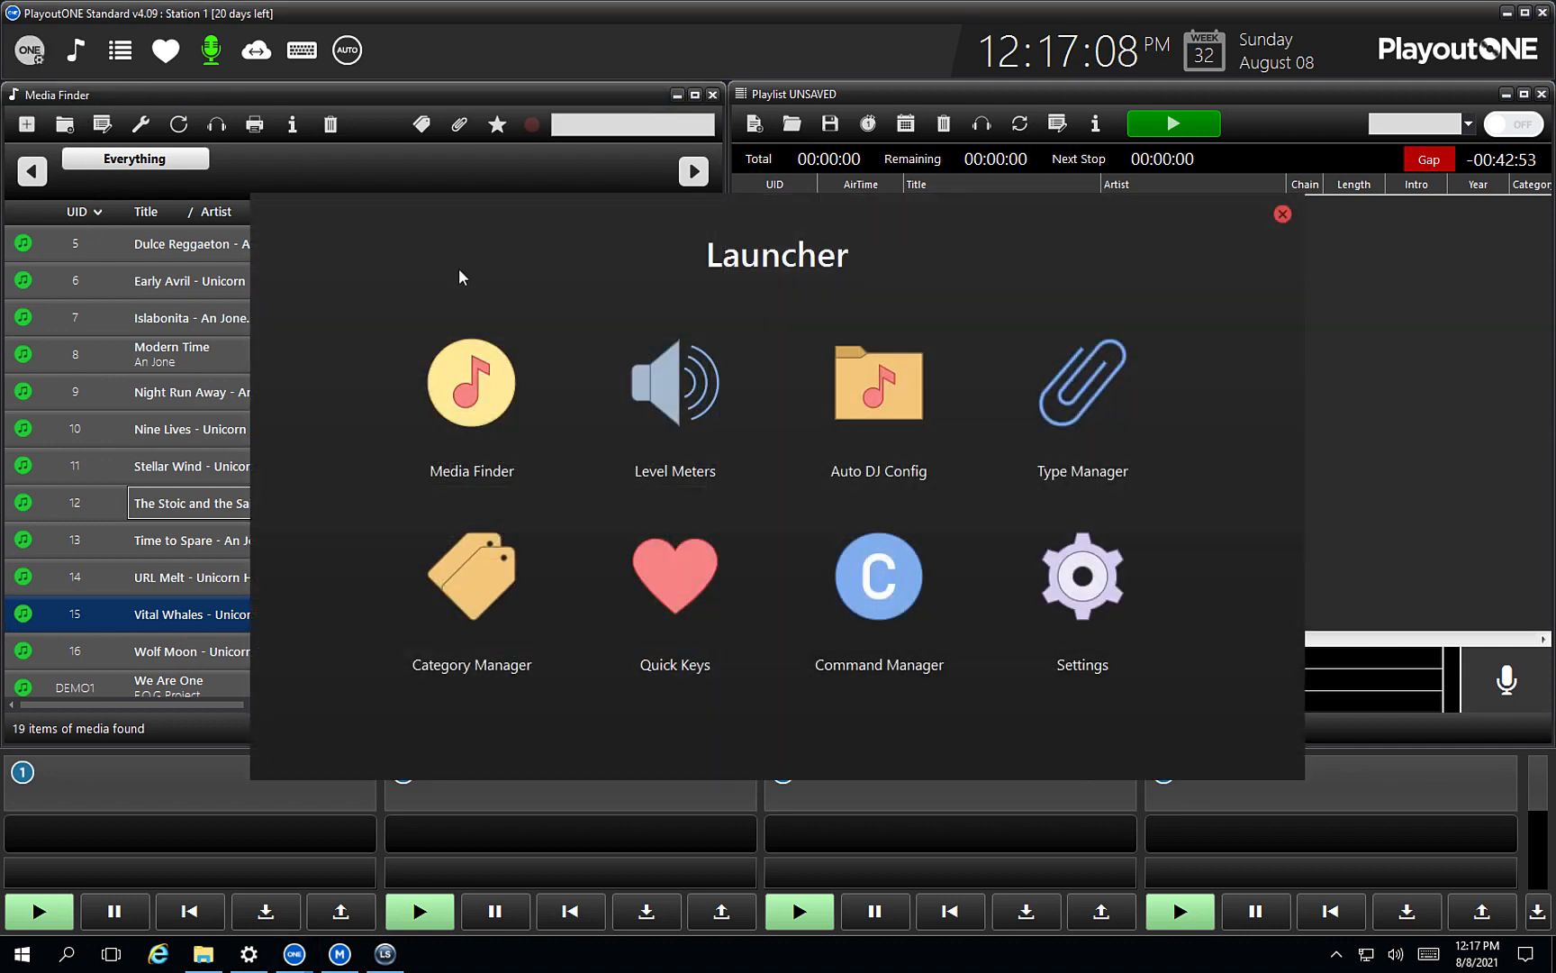
left_click(1106, 365)
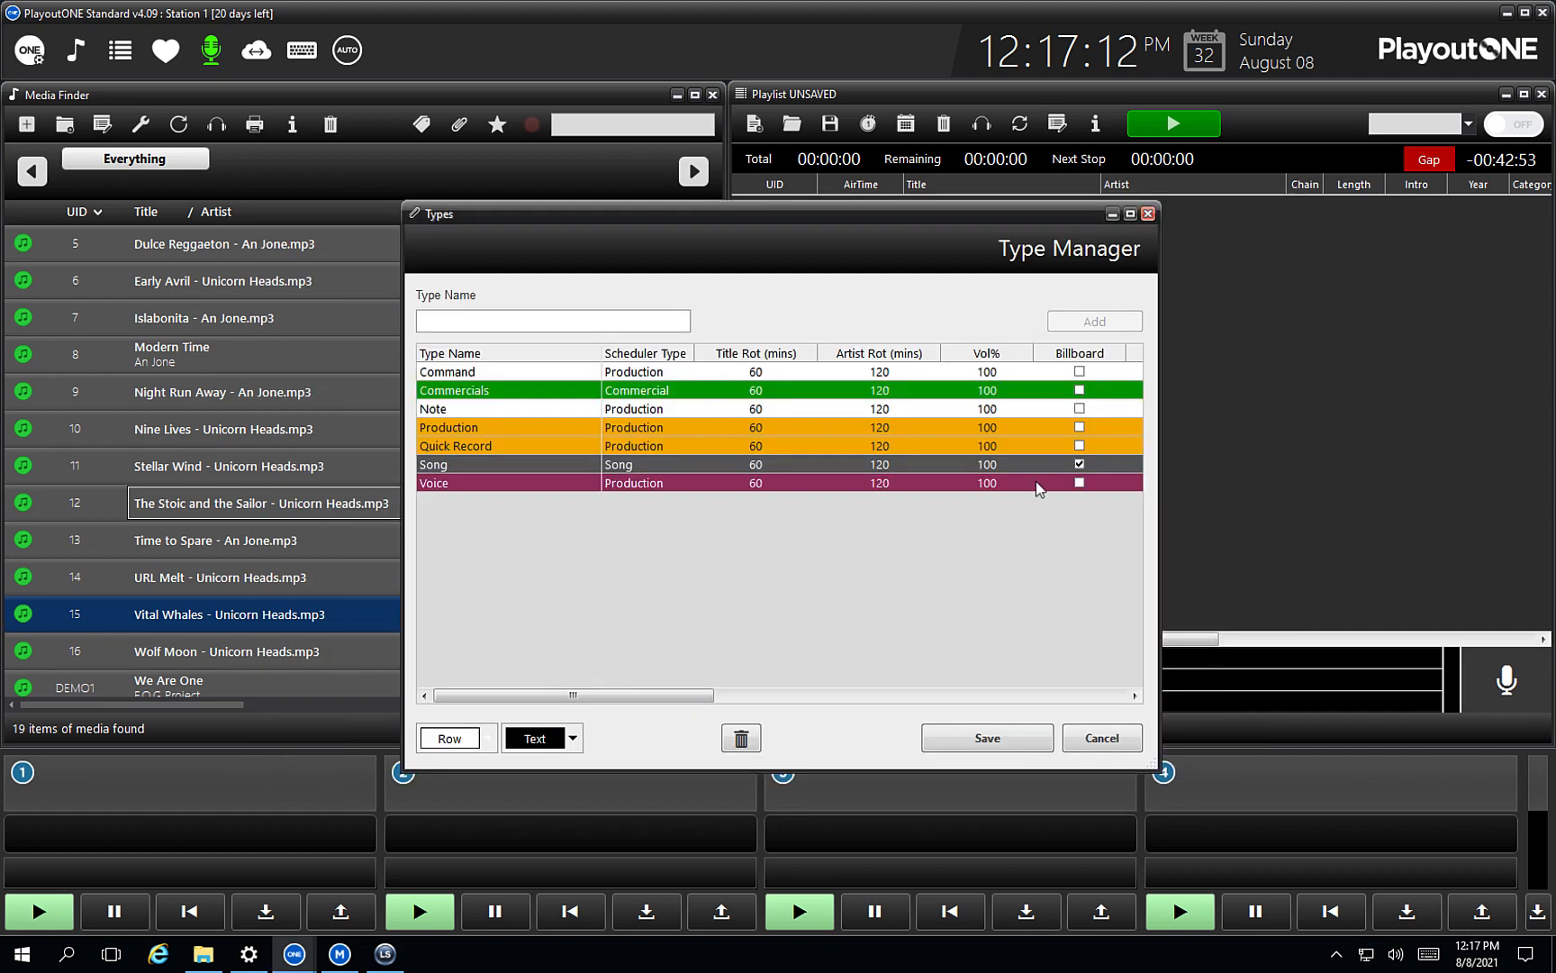
left_click(780, 466)
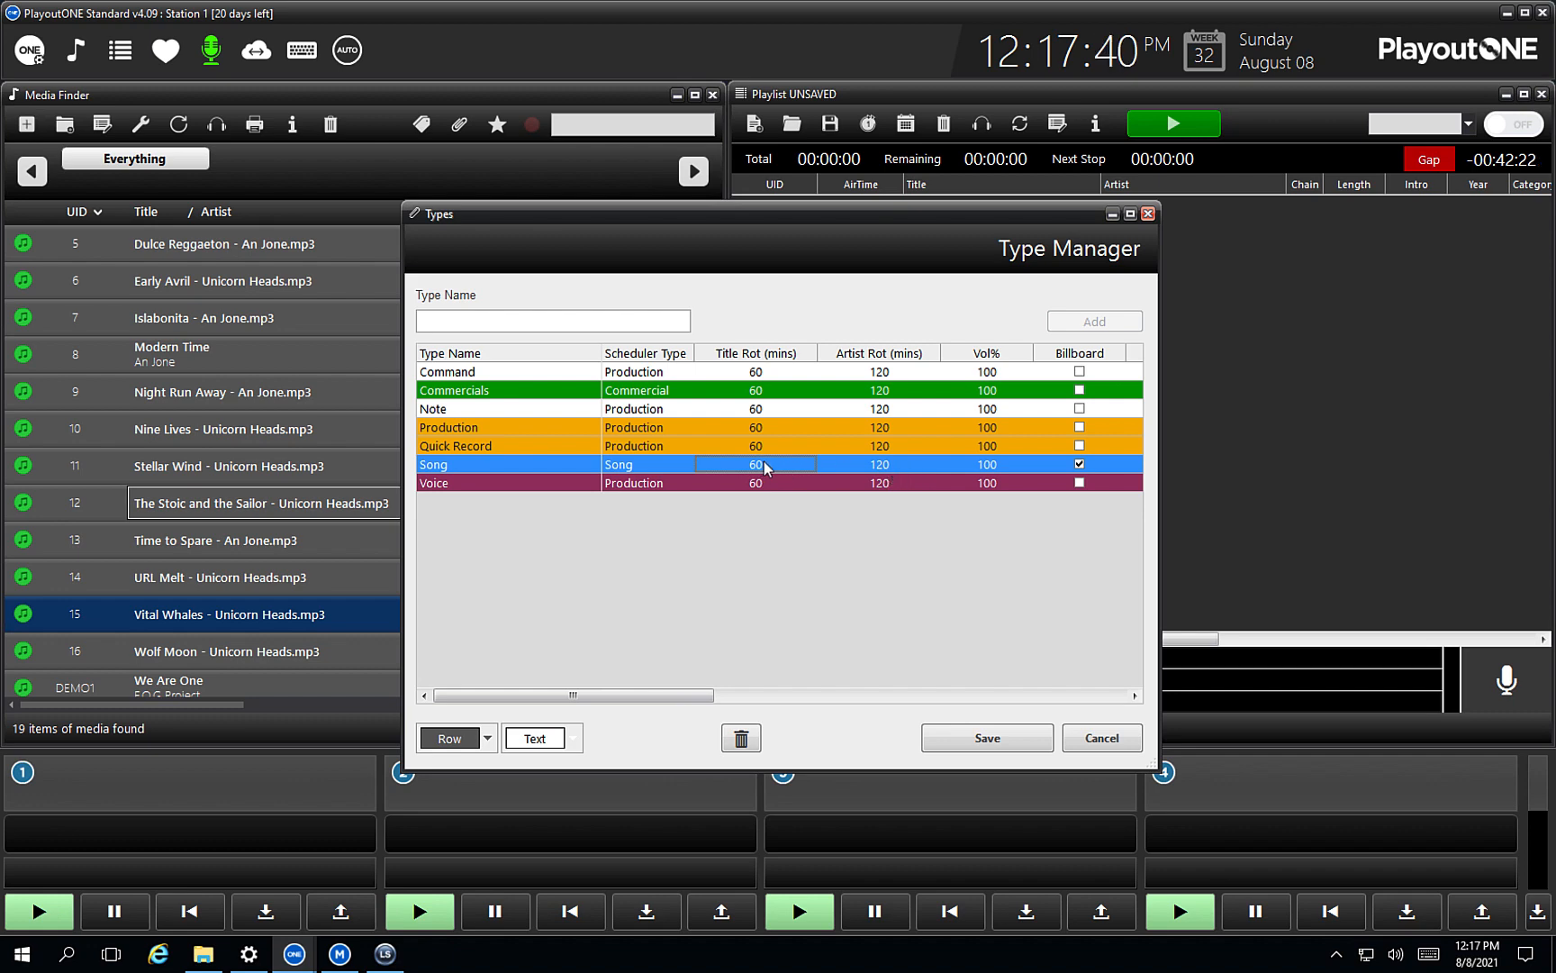
left_click(994, 732)
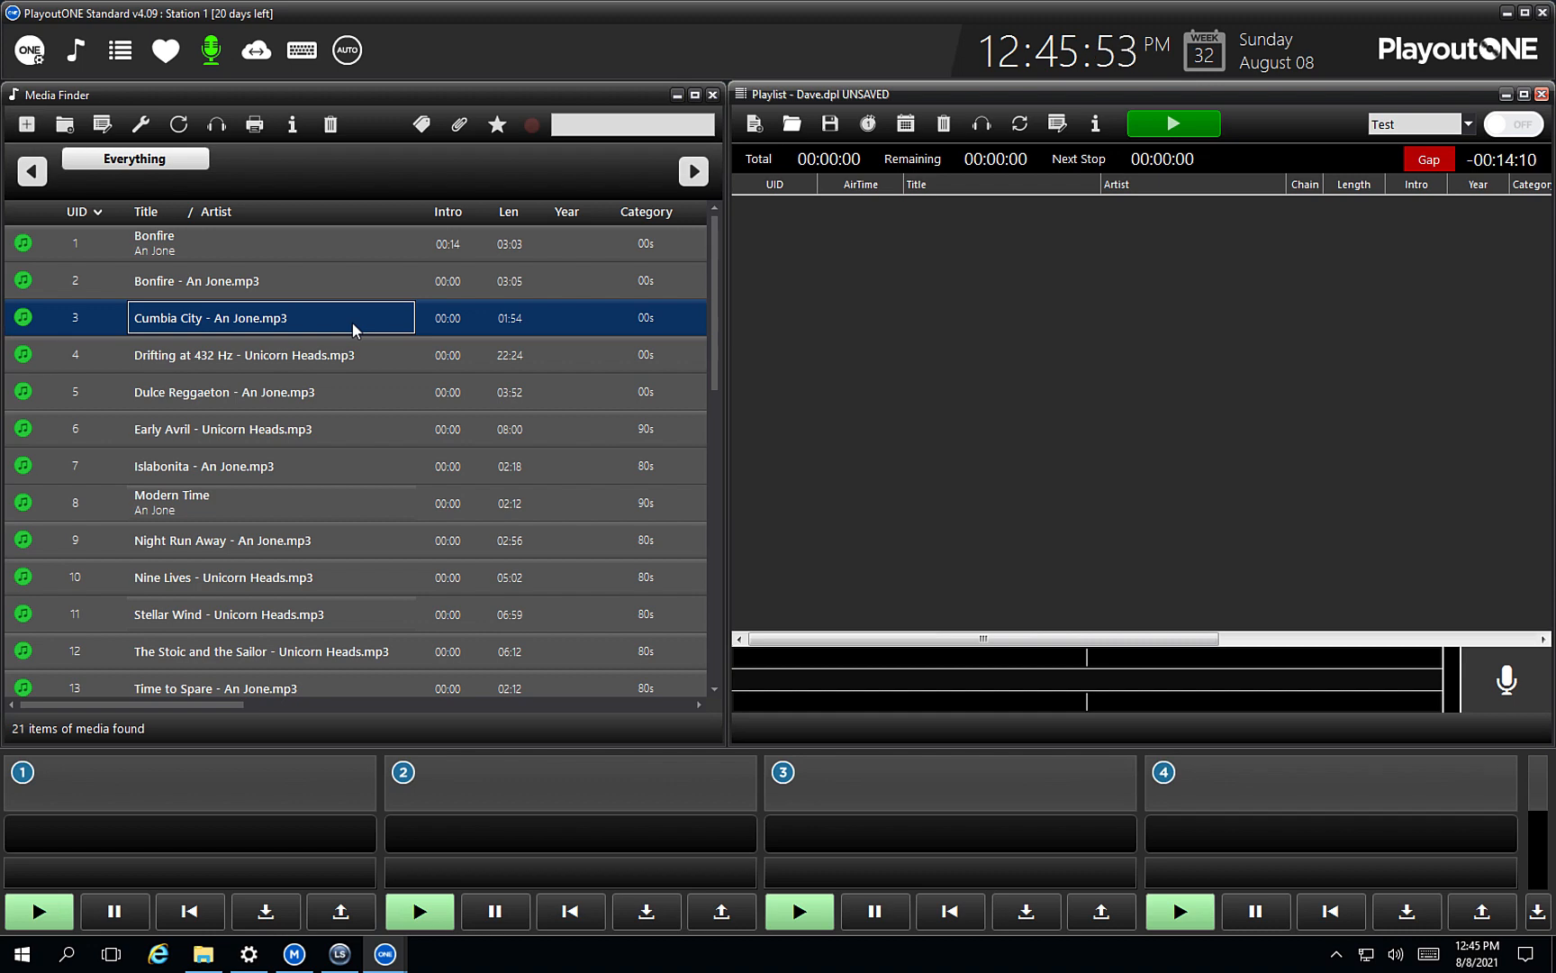
Step: Add the Cumbia City, Dulce Reggaeton, Islabonita and Drifting at 432 Hz tracks to the playlist
left_click_drag(353, 322, 896, 323)
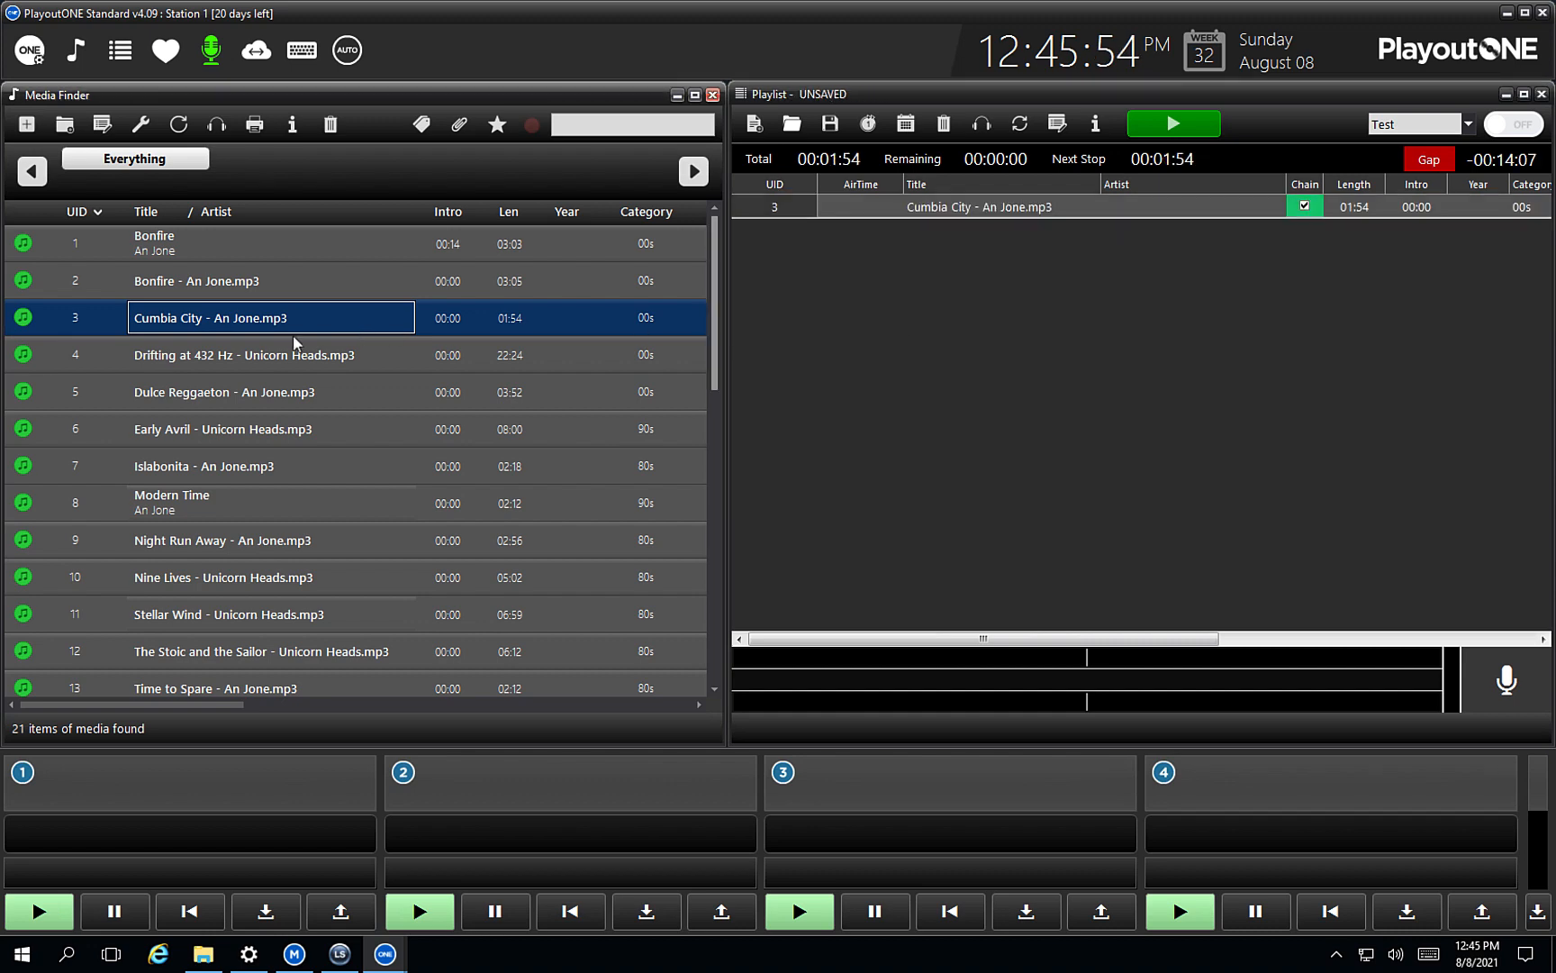
left_click_drag(621, 392, 1006, 387)
left_click_drag(362, 455, 1221, 407)
left_click_drag(434, 367, 1189, 368)
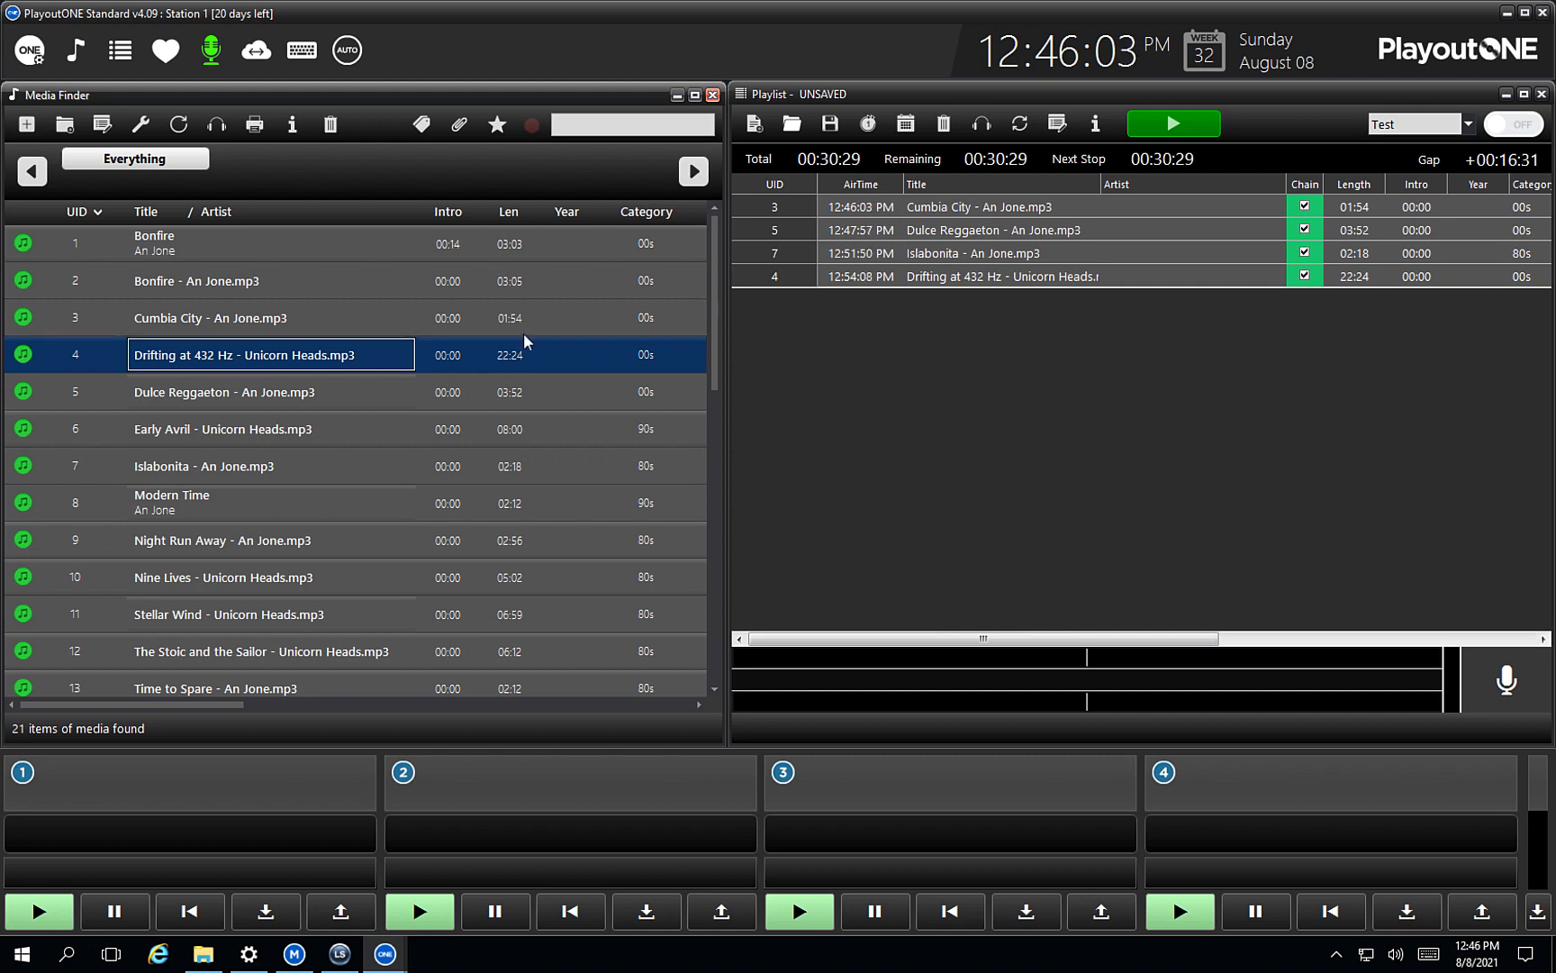
Step: Open the Auto DJ Configuration, create a profile named with a person's first name and select it
left_click(35, 56)
left_click(890, 384)
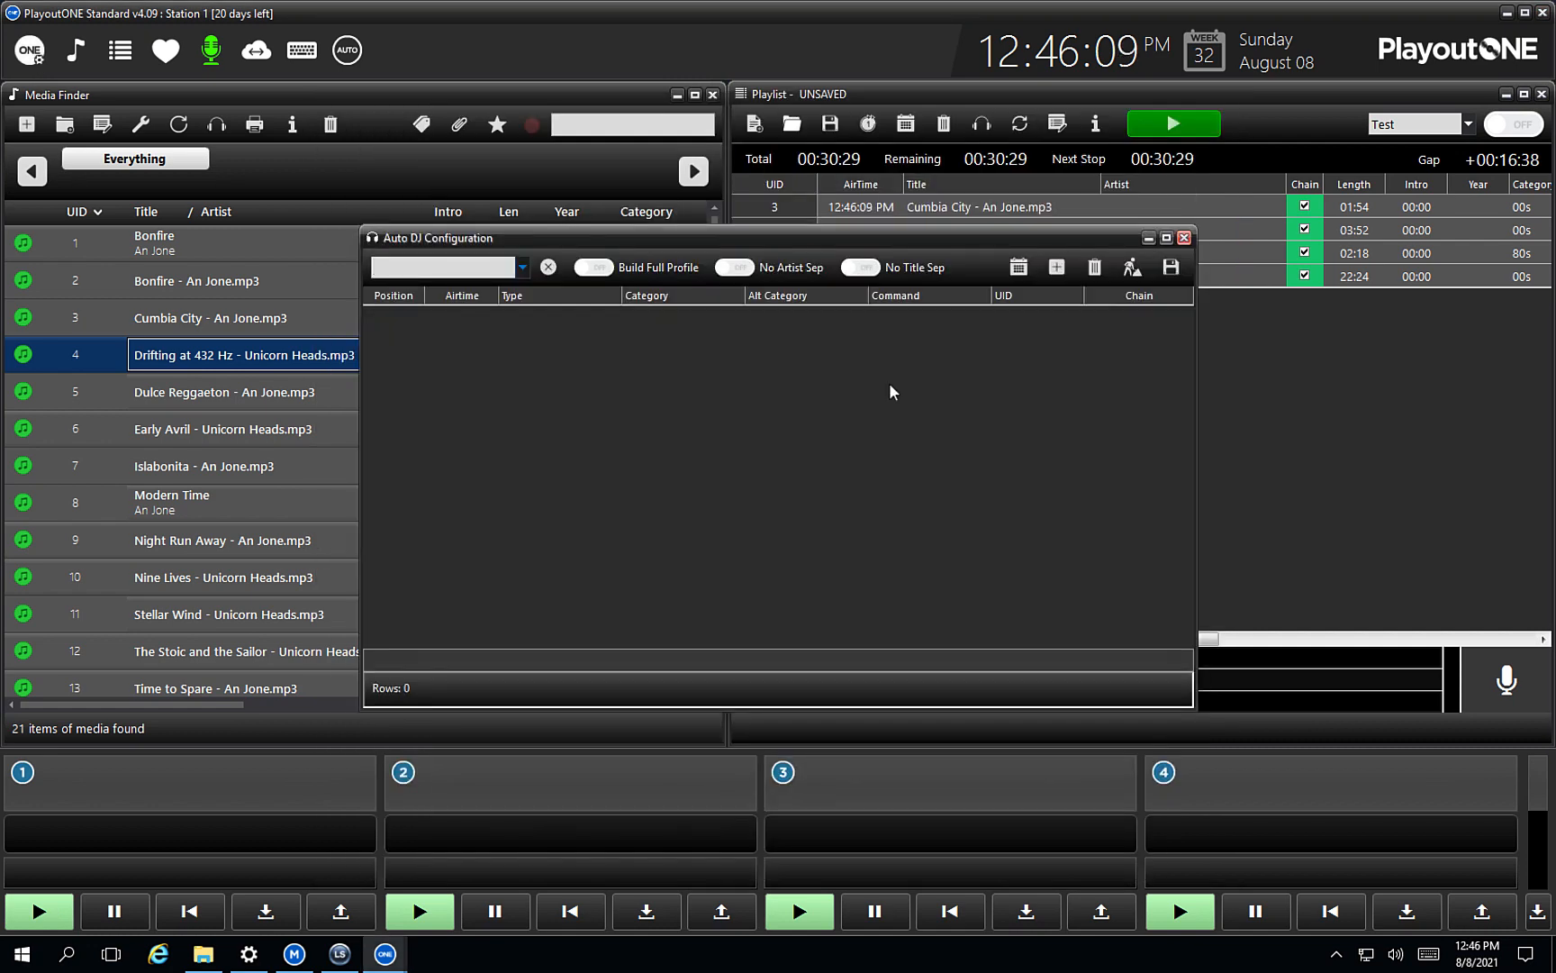
left_click(522, 266)
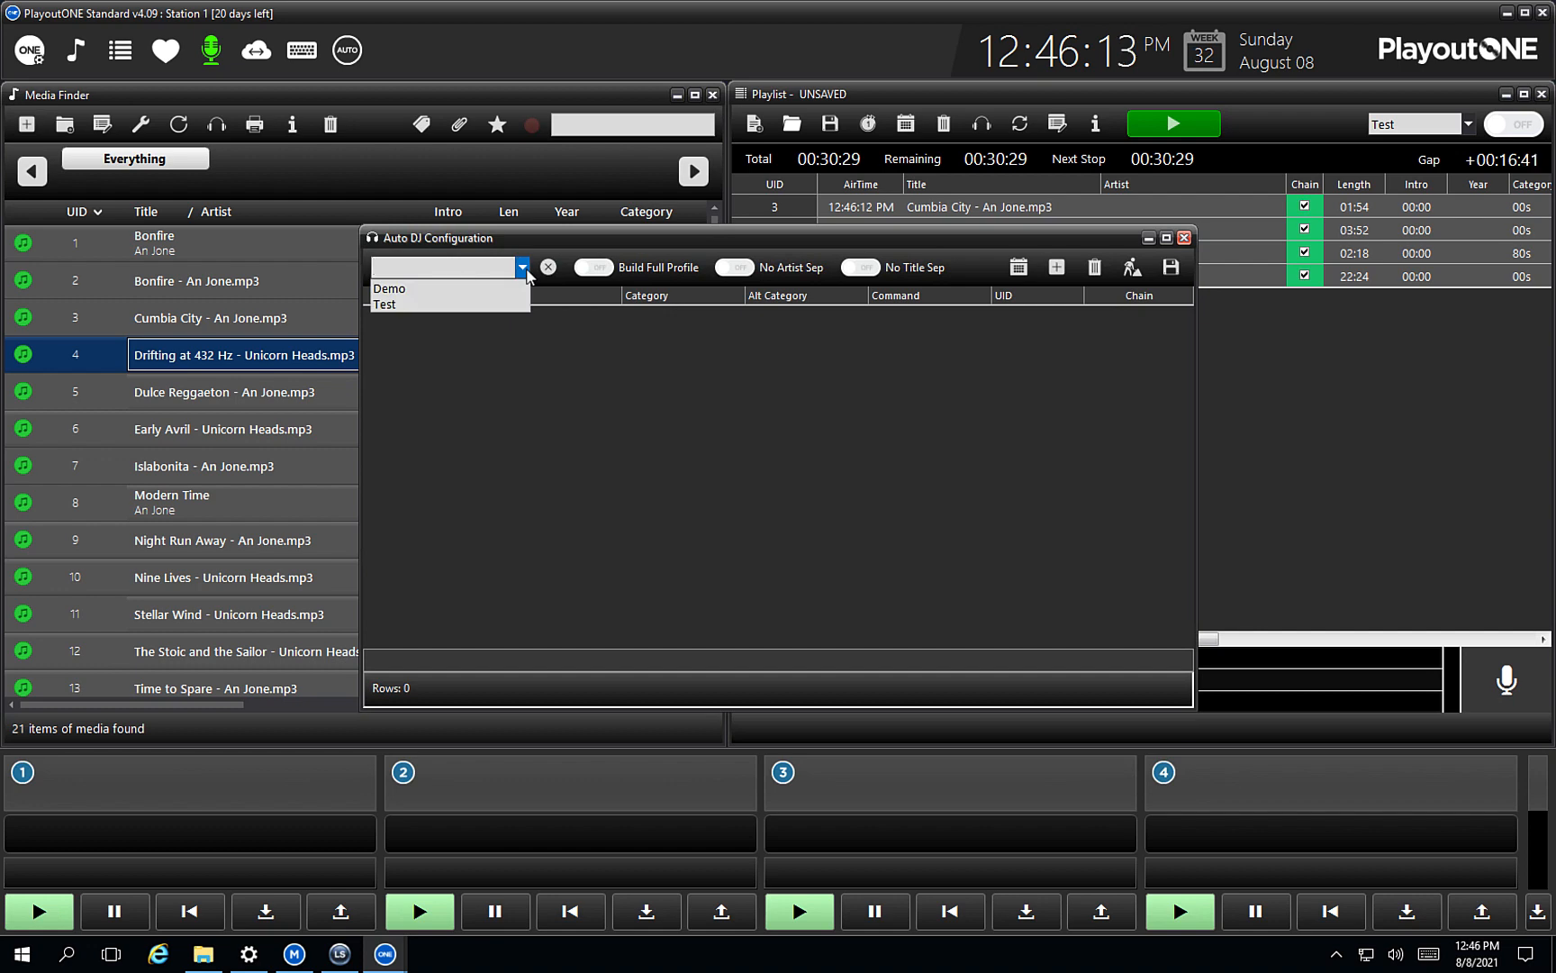
left_click(471, 262)
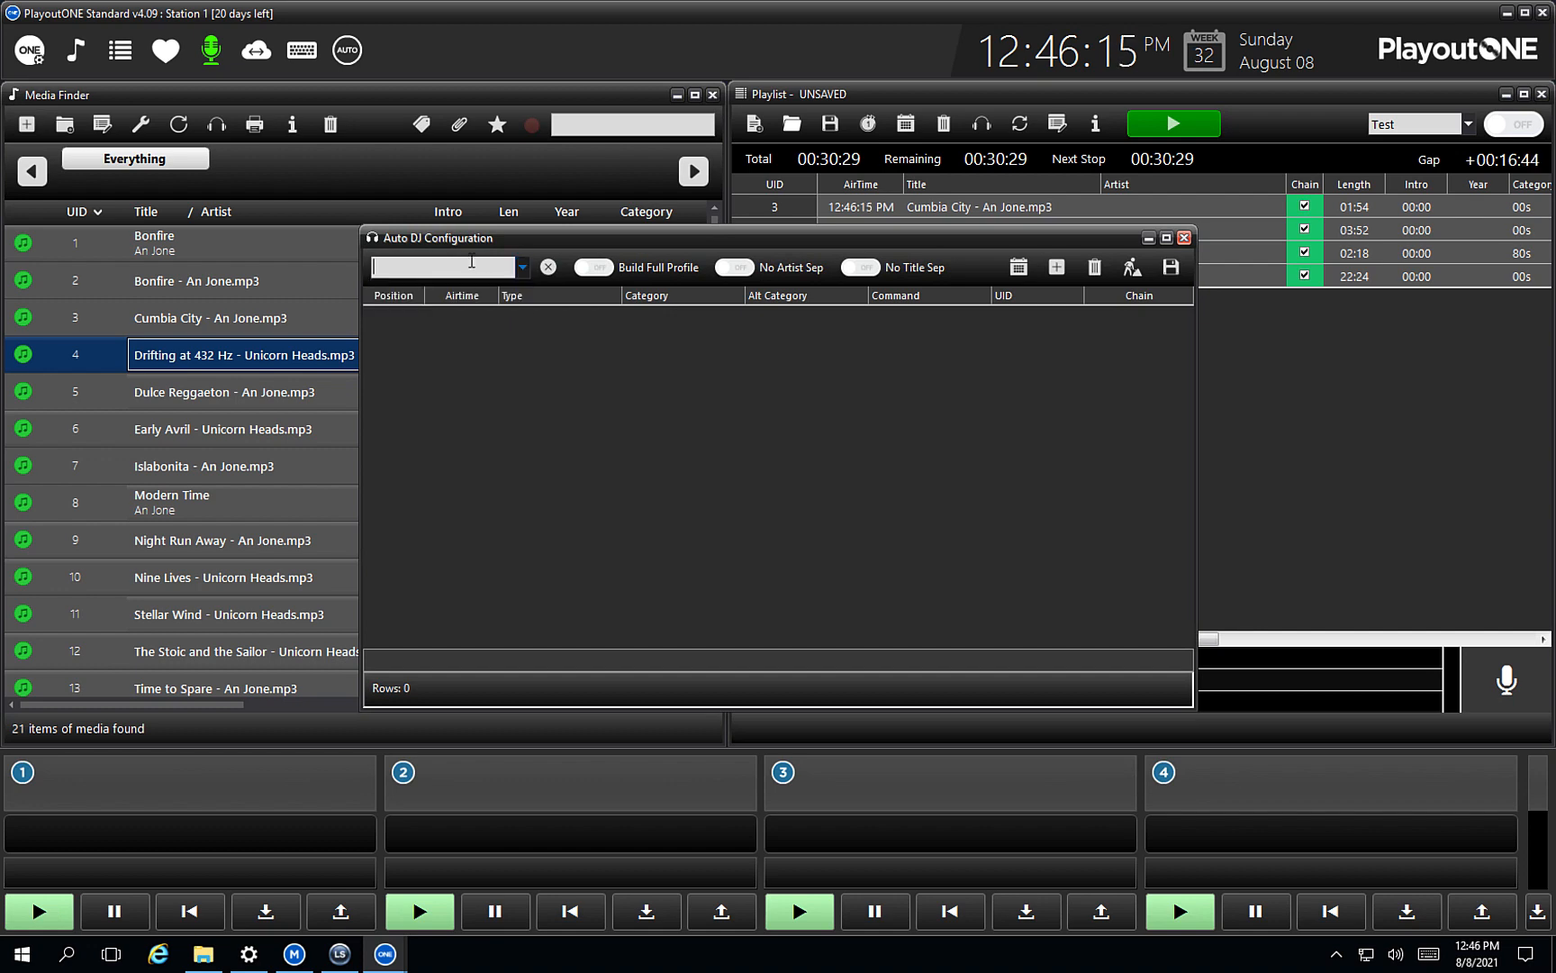
type("Dave")
left_click(521, 269)
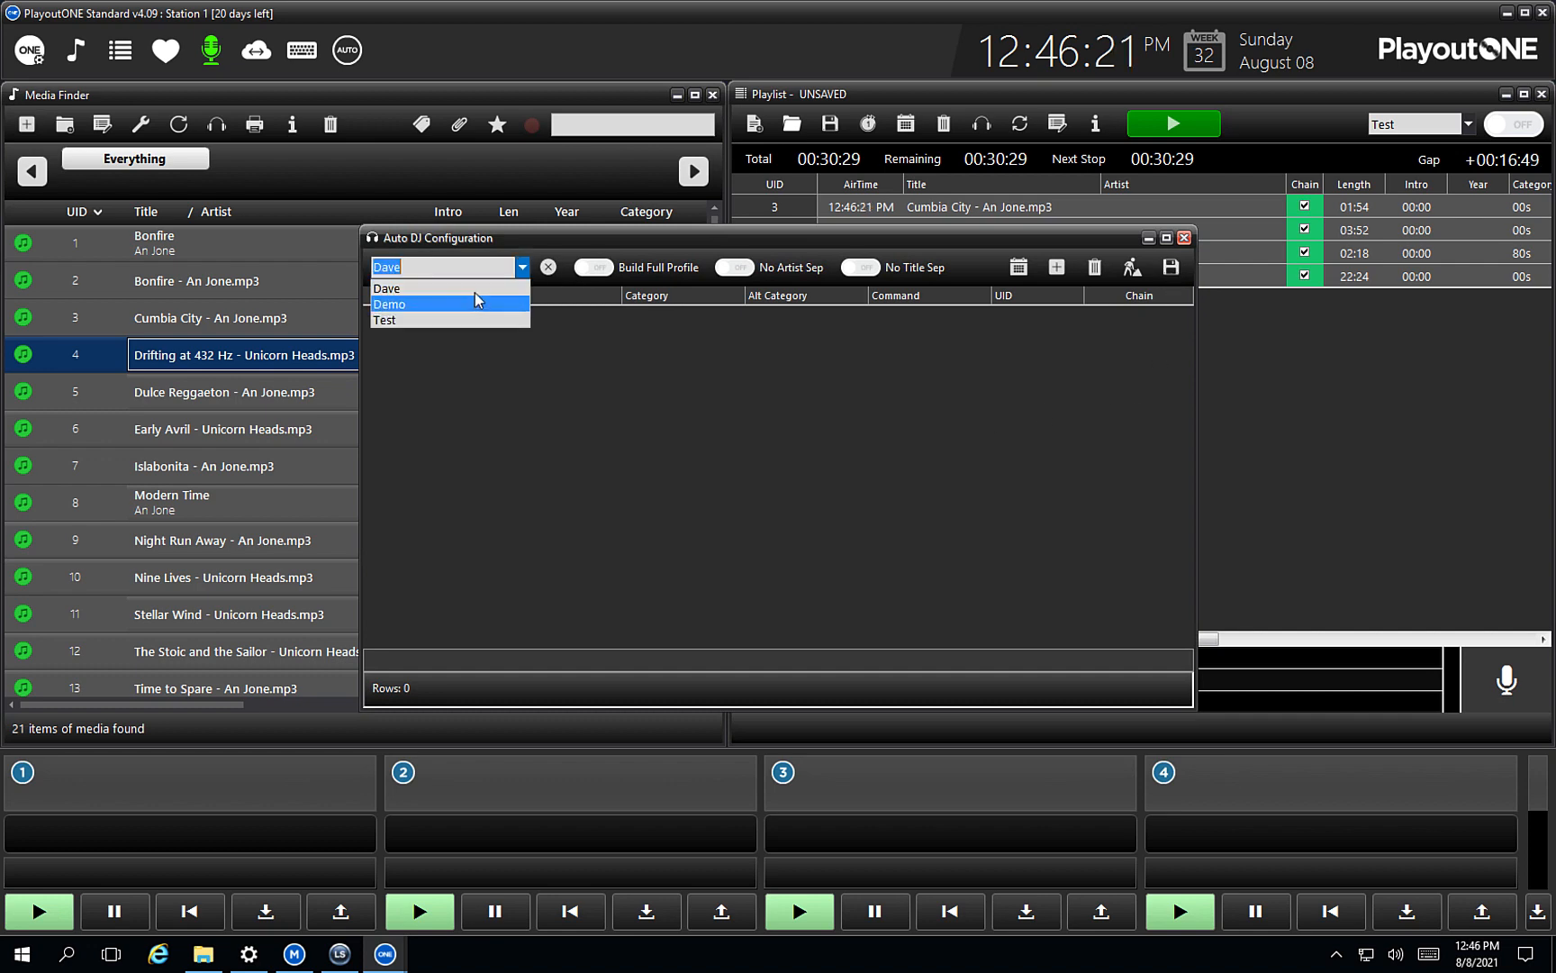
left_click(473, 289)
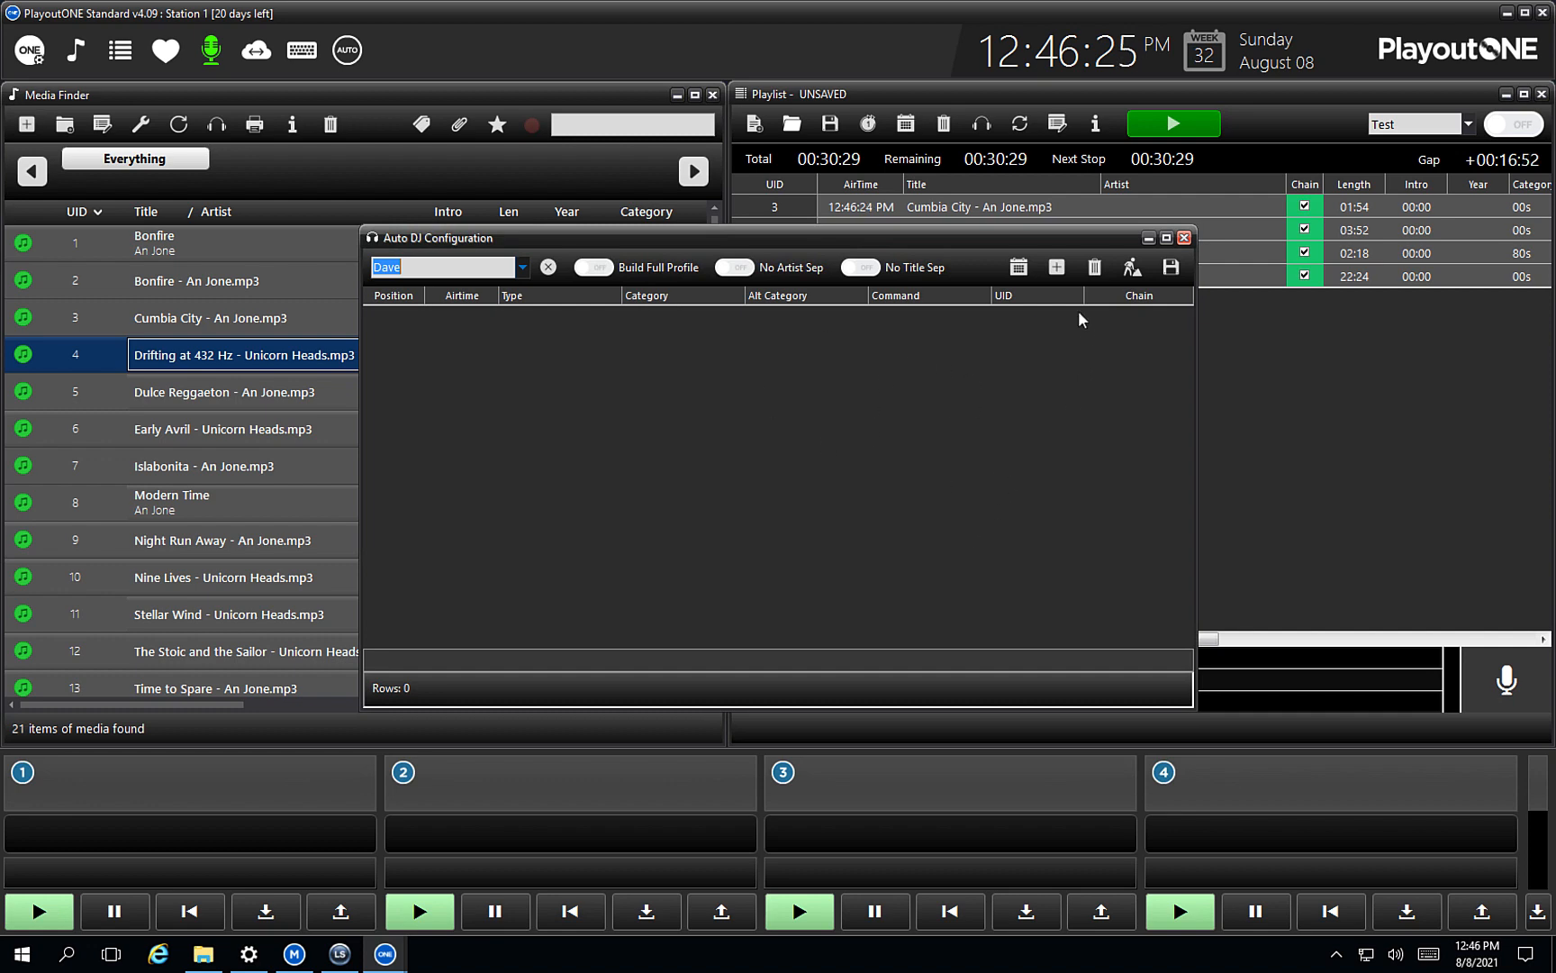
Step: Add five empty rows to the new Auto DJ profile
left_click(1057, 271)
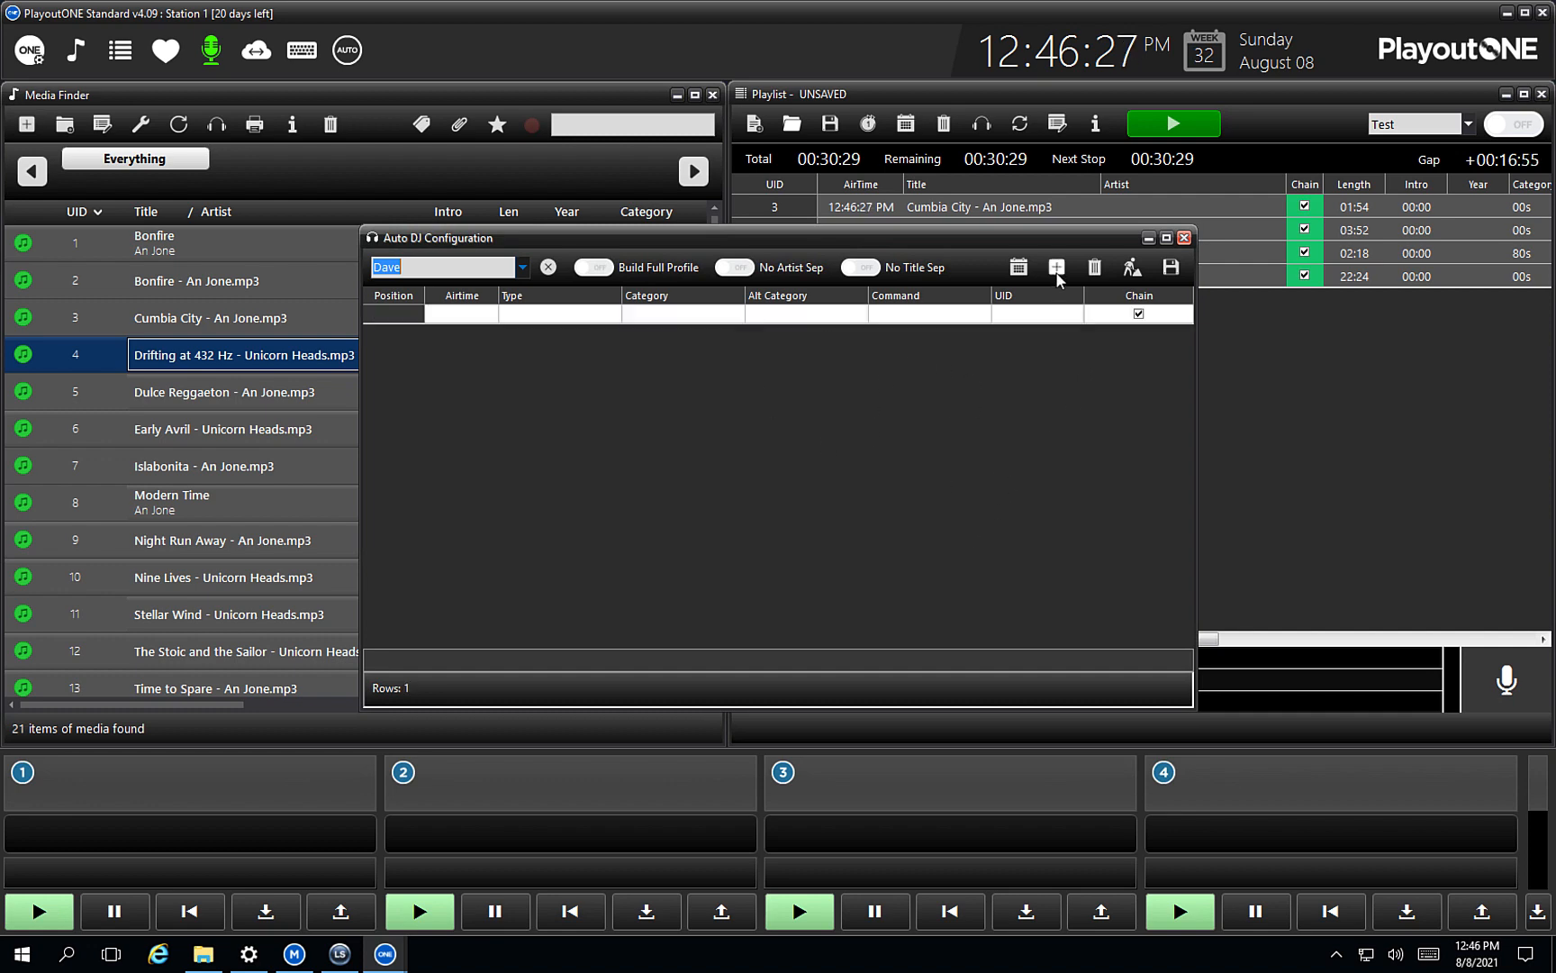
left_click(1057, 271)
left_click(1057, 270)
left_click(1057, 270)
left_click(1057, 270)
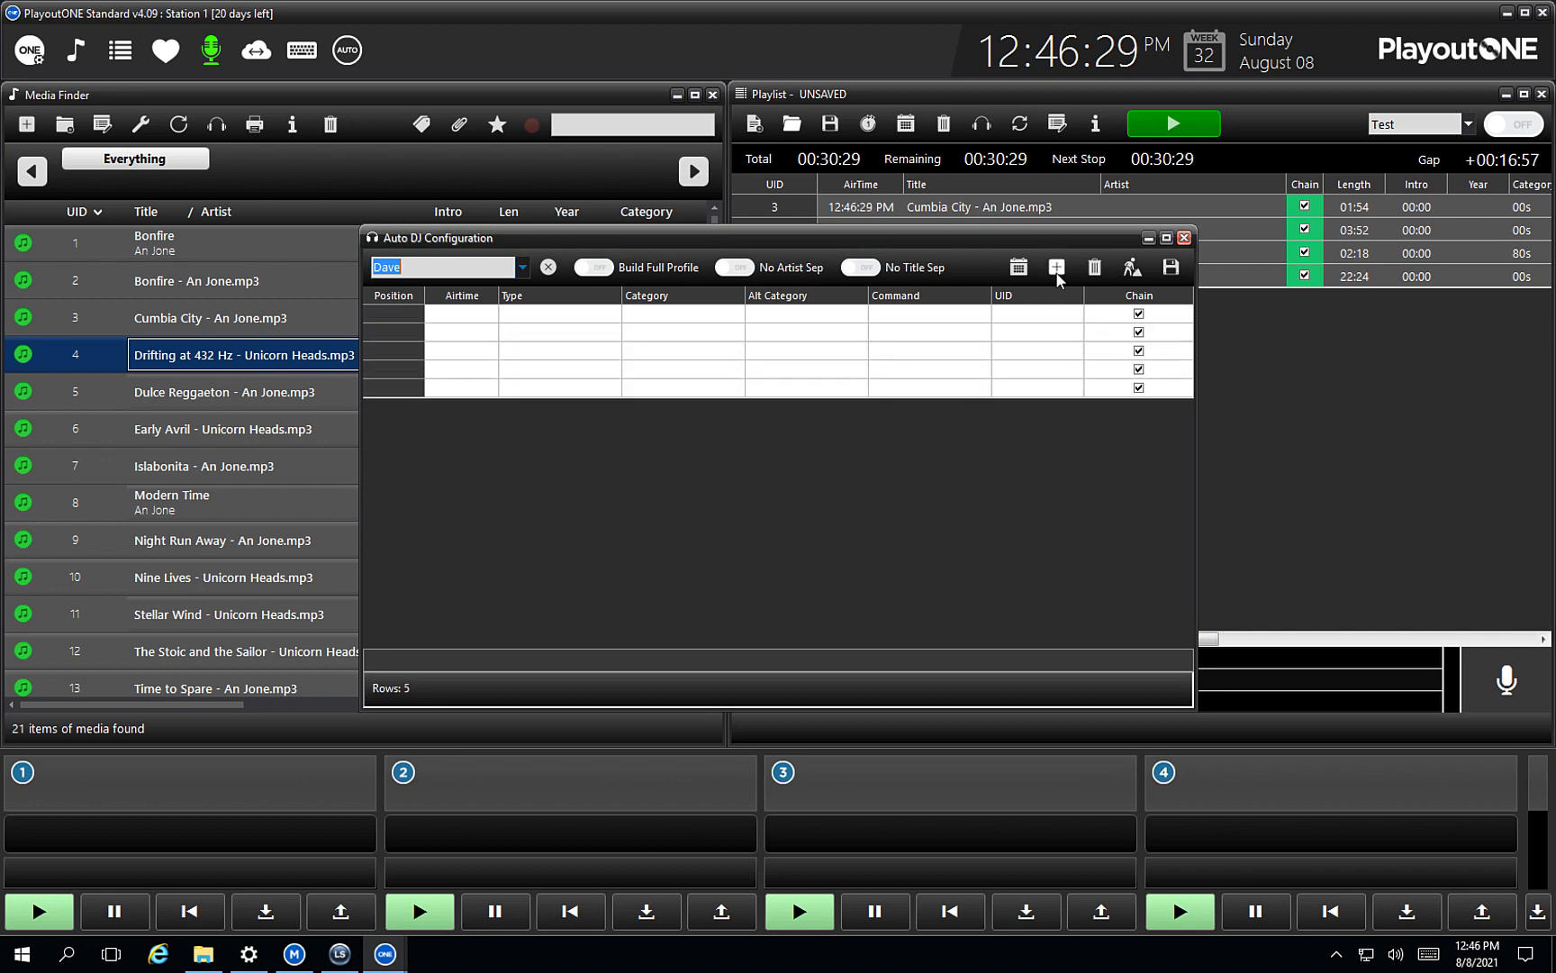
Step: Set the first profile row to type Song and category 00s
left_click(596, 315)
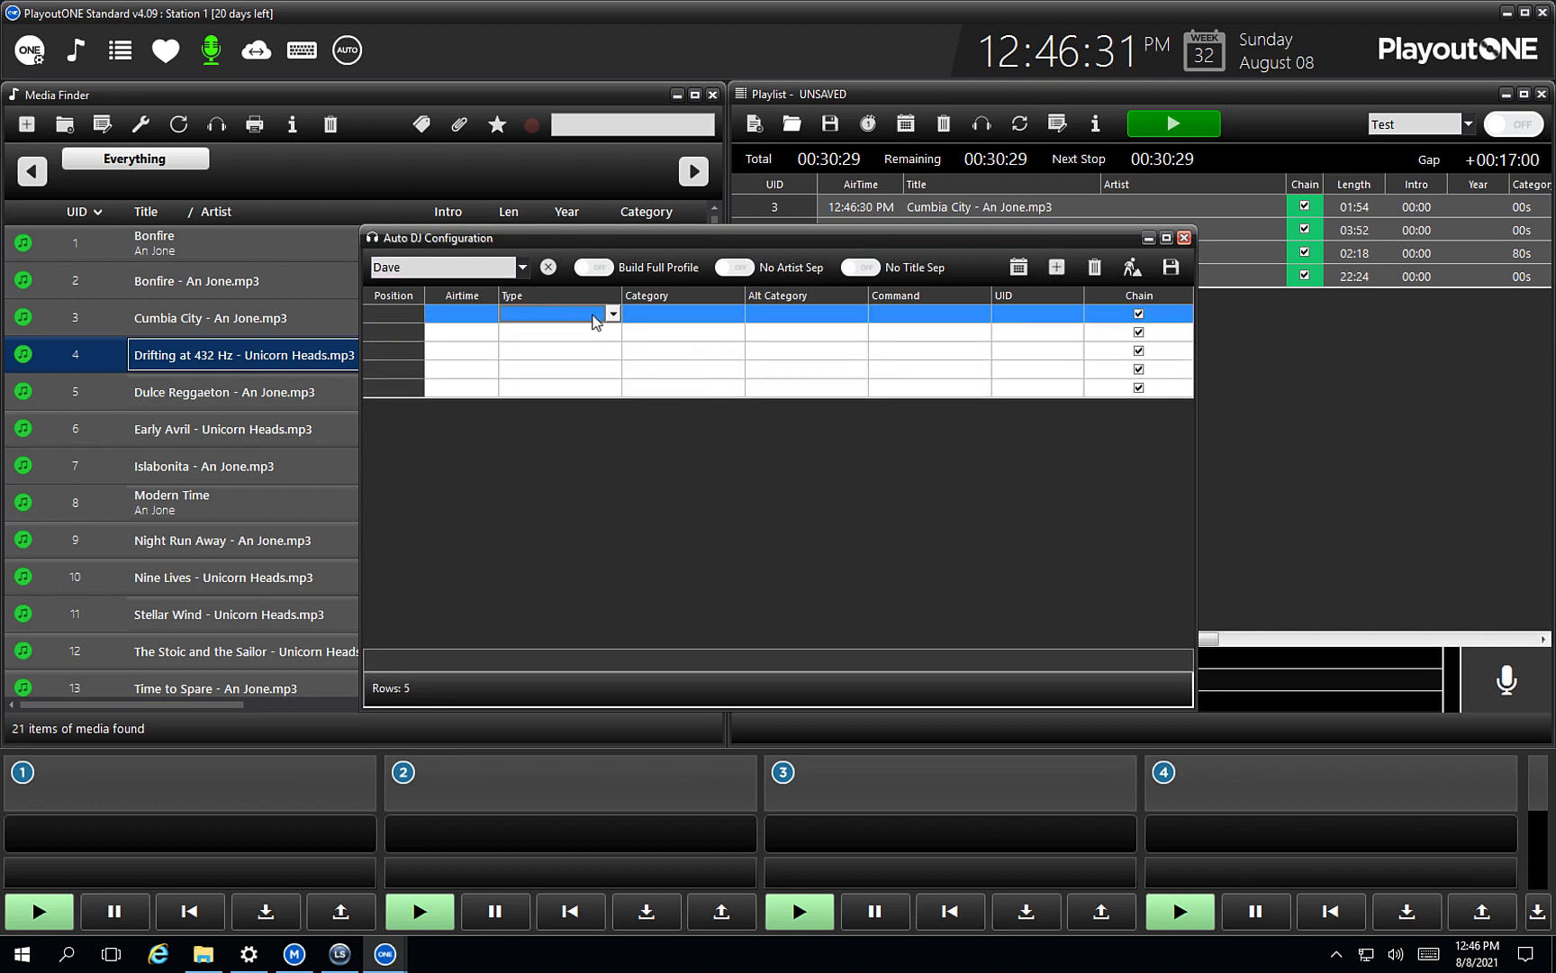
left_click(598, 315)
left_click(612, 314)
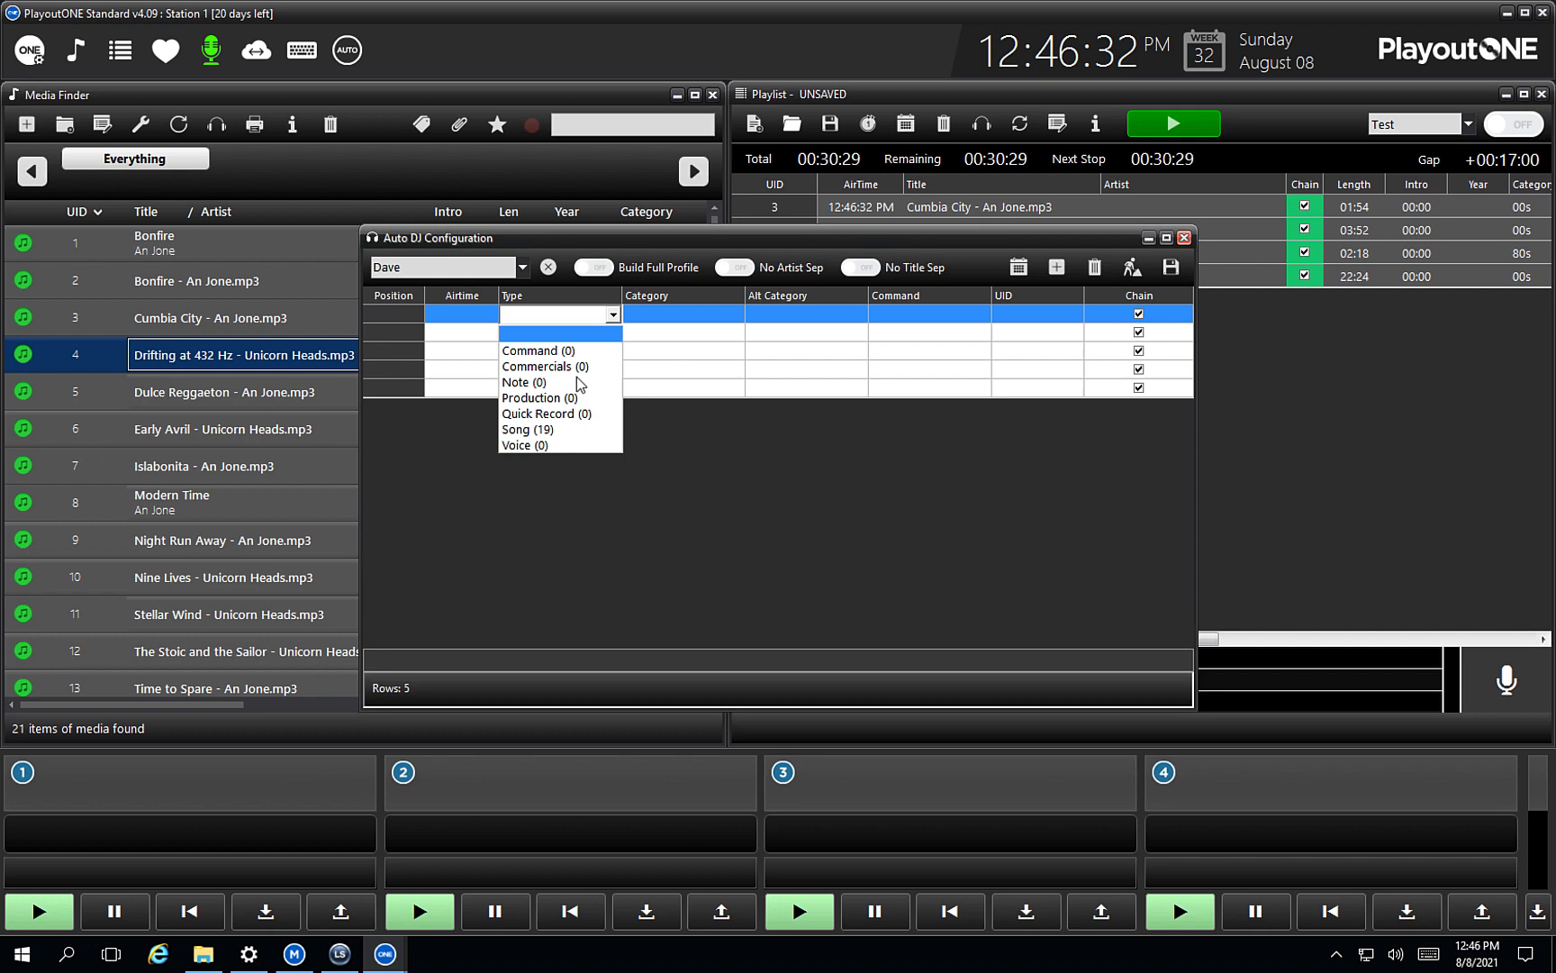
left_click(527, 430)
left_click(711, 330)
left_click(734, 316)
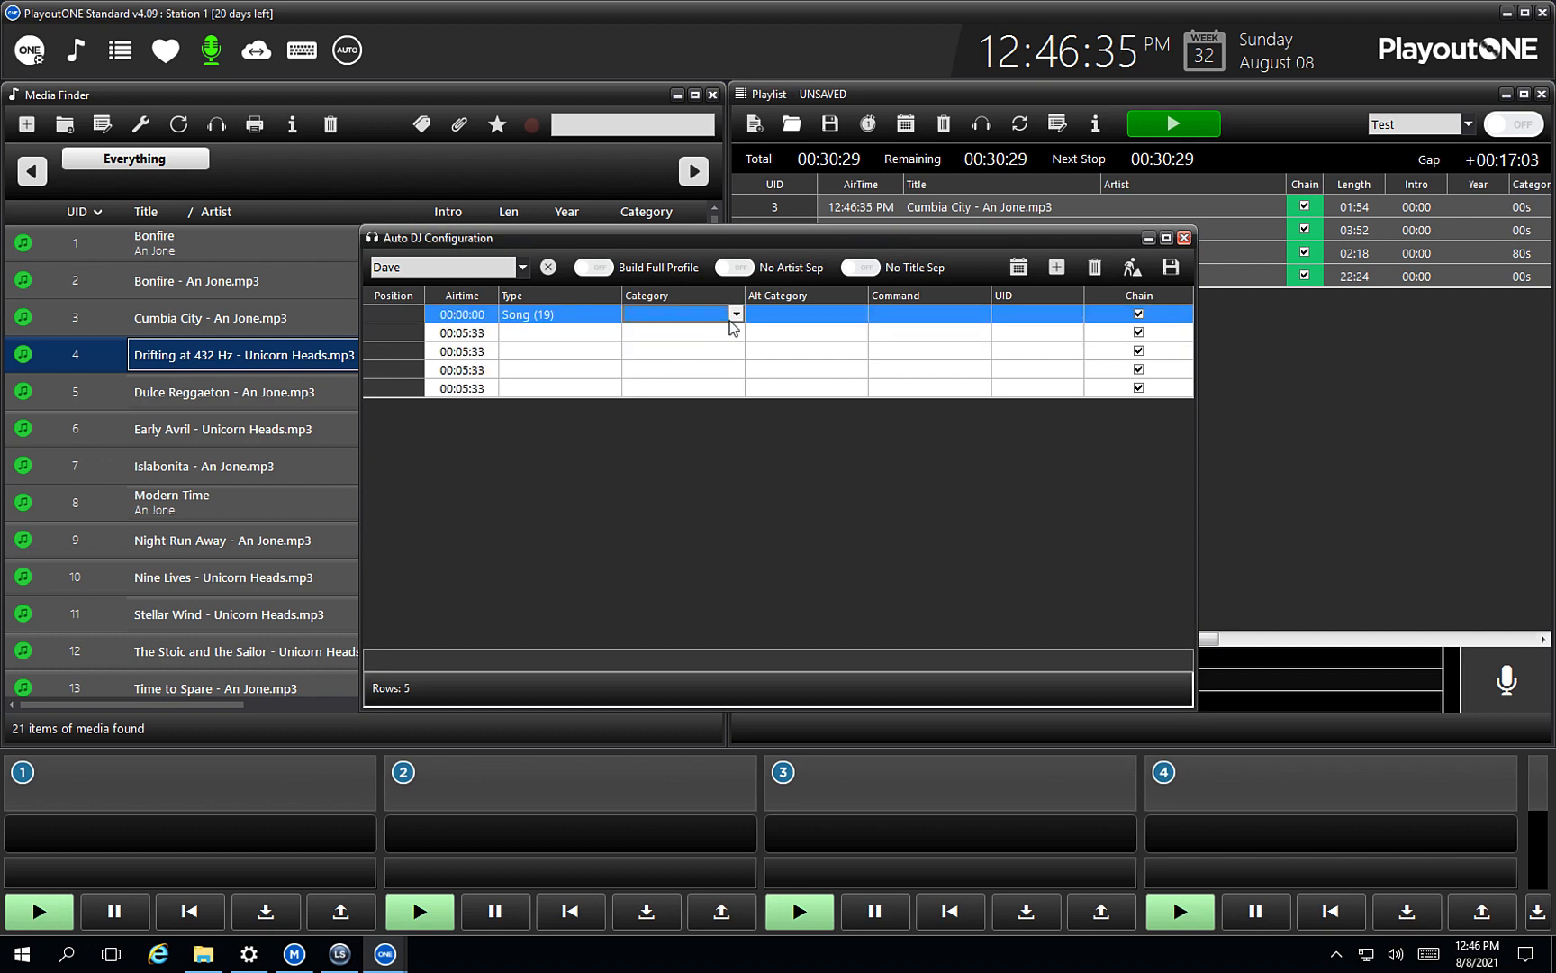
left_click(738, 315)
left_click(737, 315)
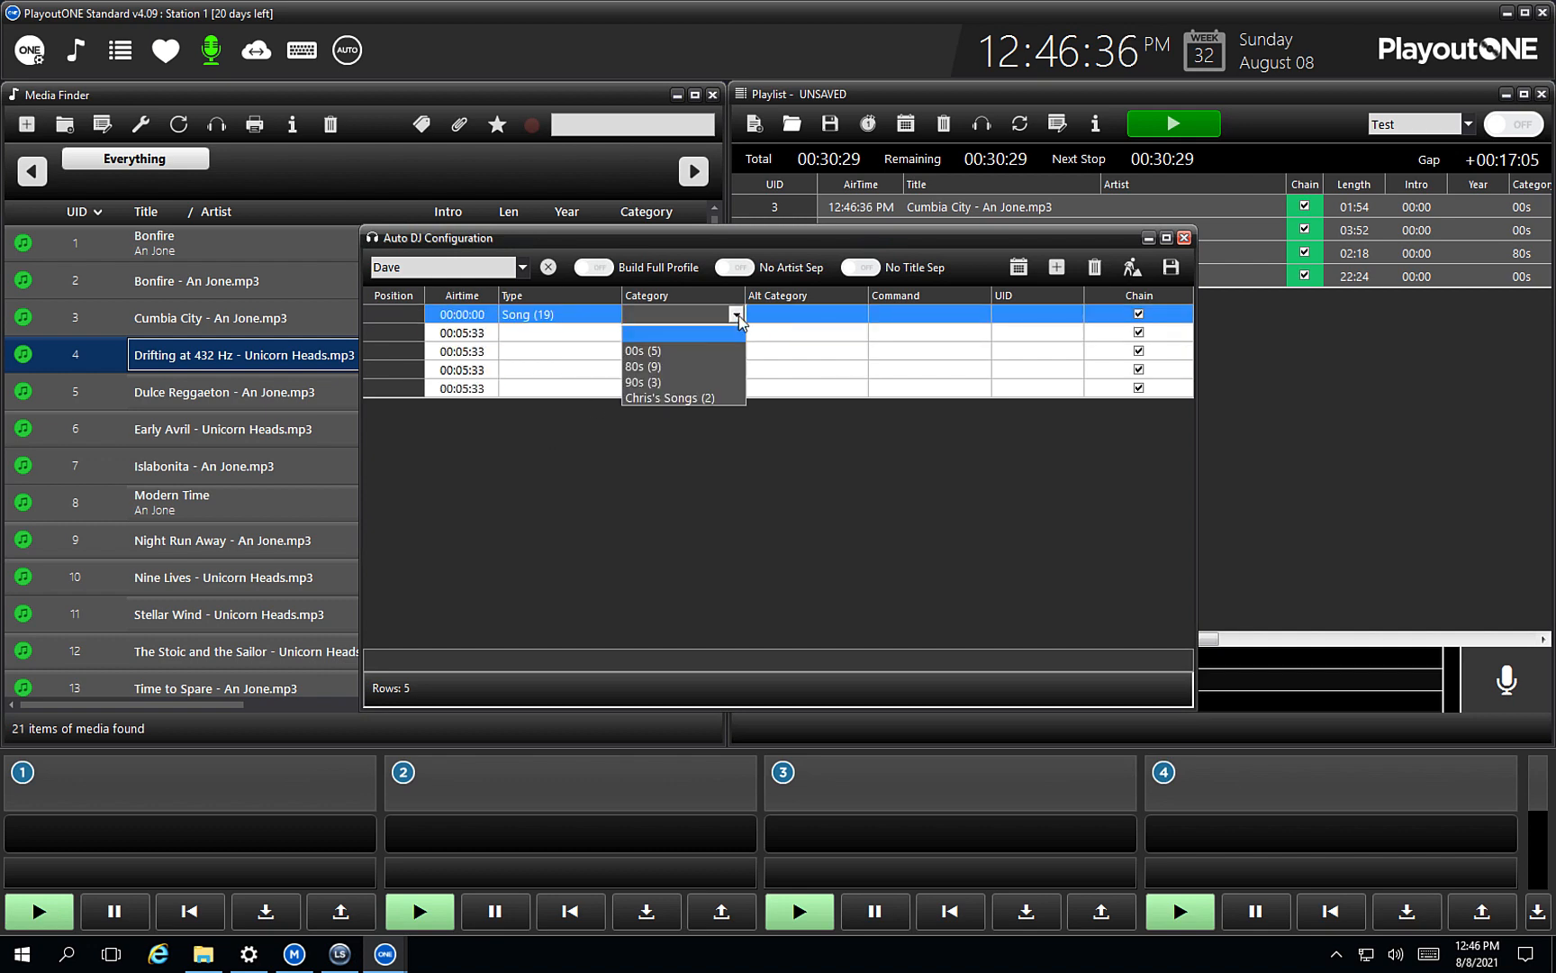
left_click(680, 351)
Step: Set the second profile row to type Song and category 80s
left_click(614, 333)
left_click(612, 334)
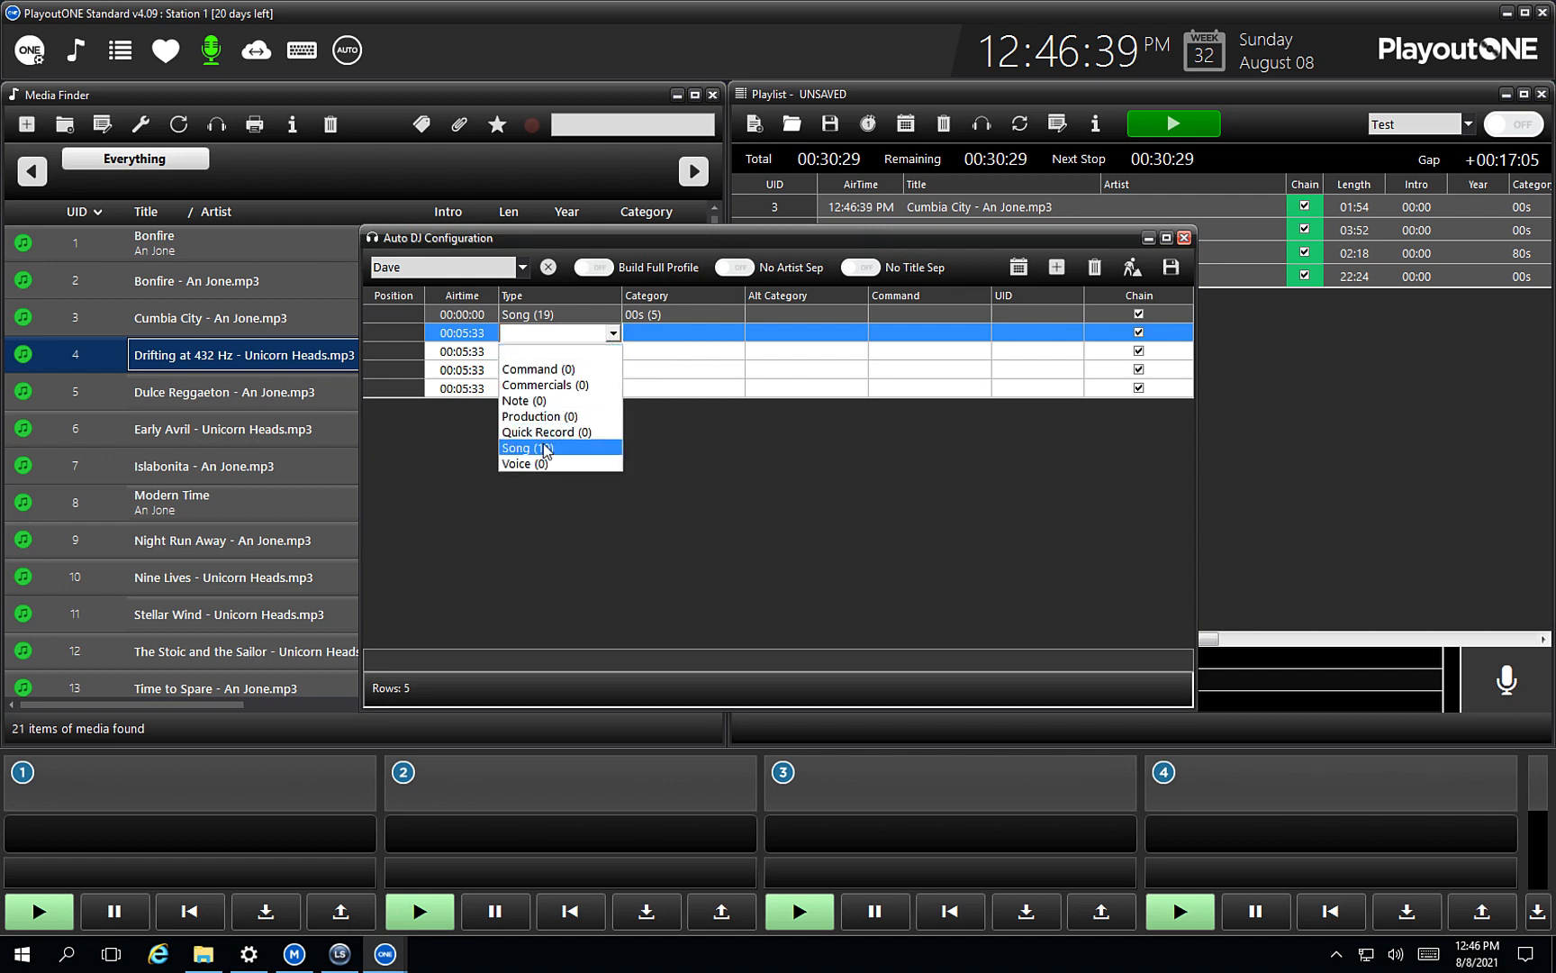
left_click(531, 448)
left_click(713, 333)
left_click(735, 334)
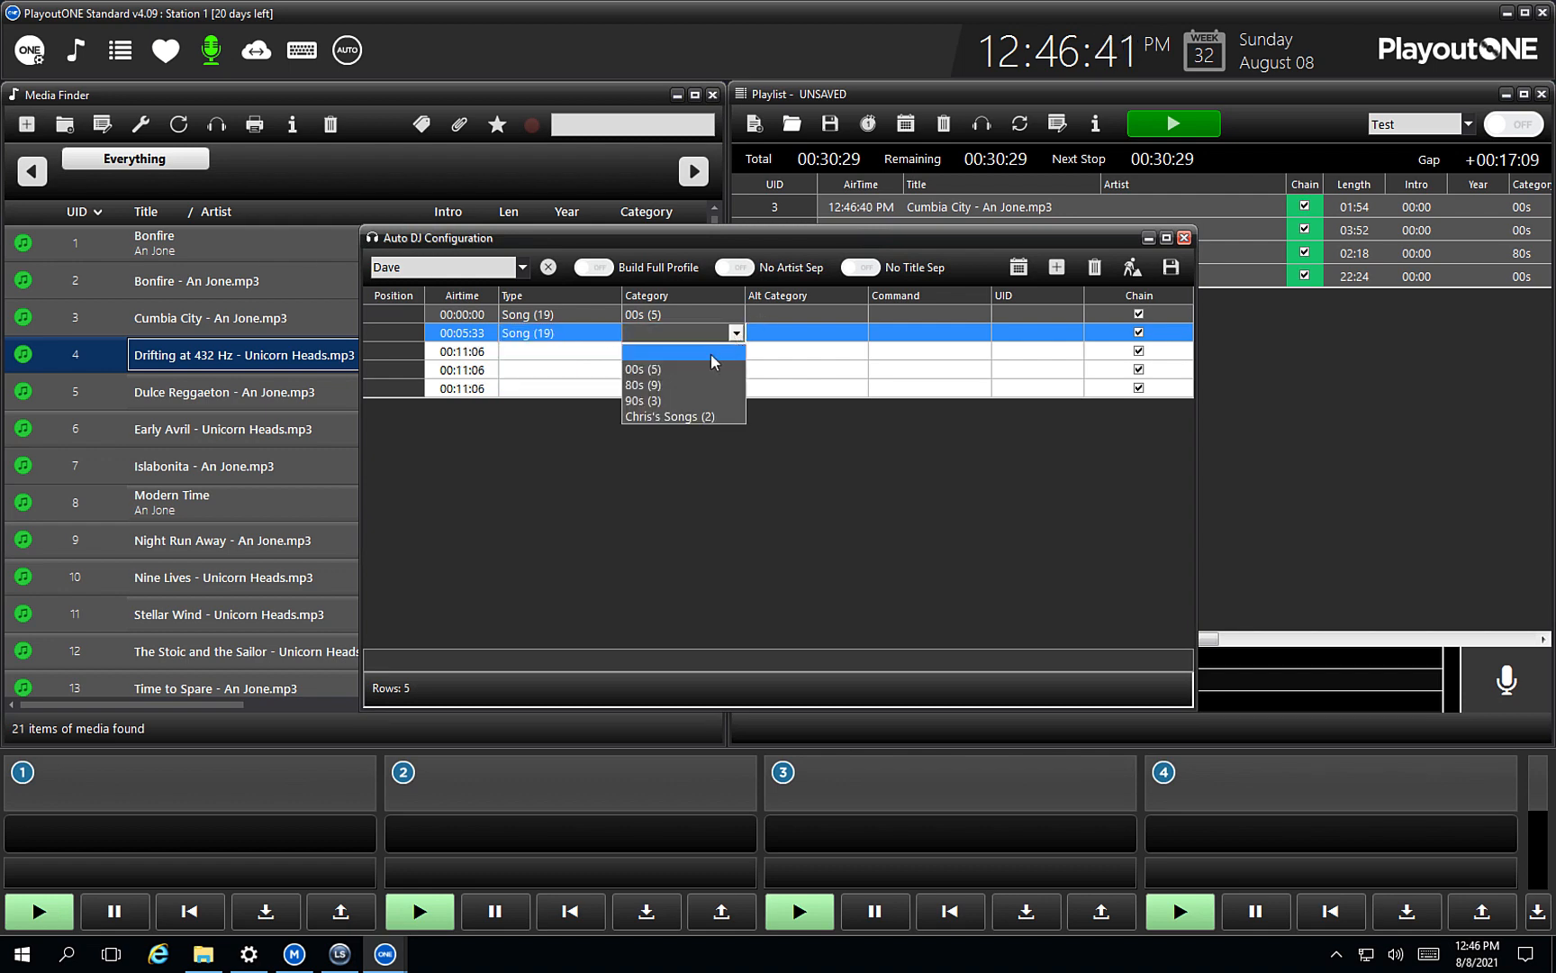
left_click(676, 369)
Step: Set the third profile row to type Song and category 90s
left_click(613, 353)
left_click(612, 352)
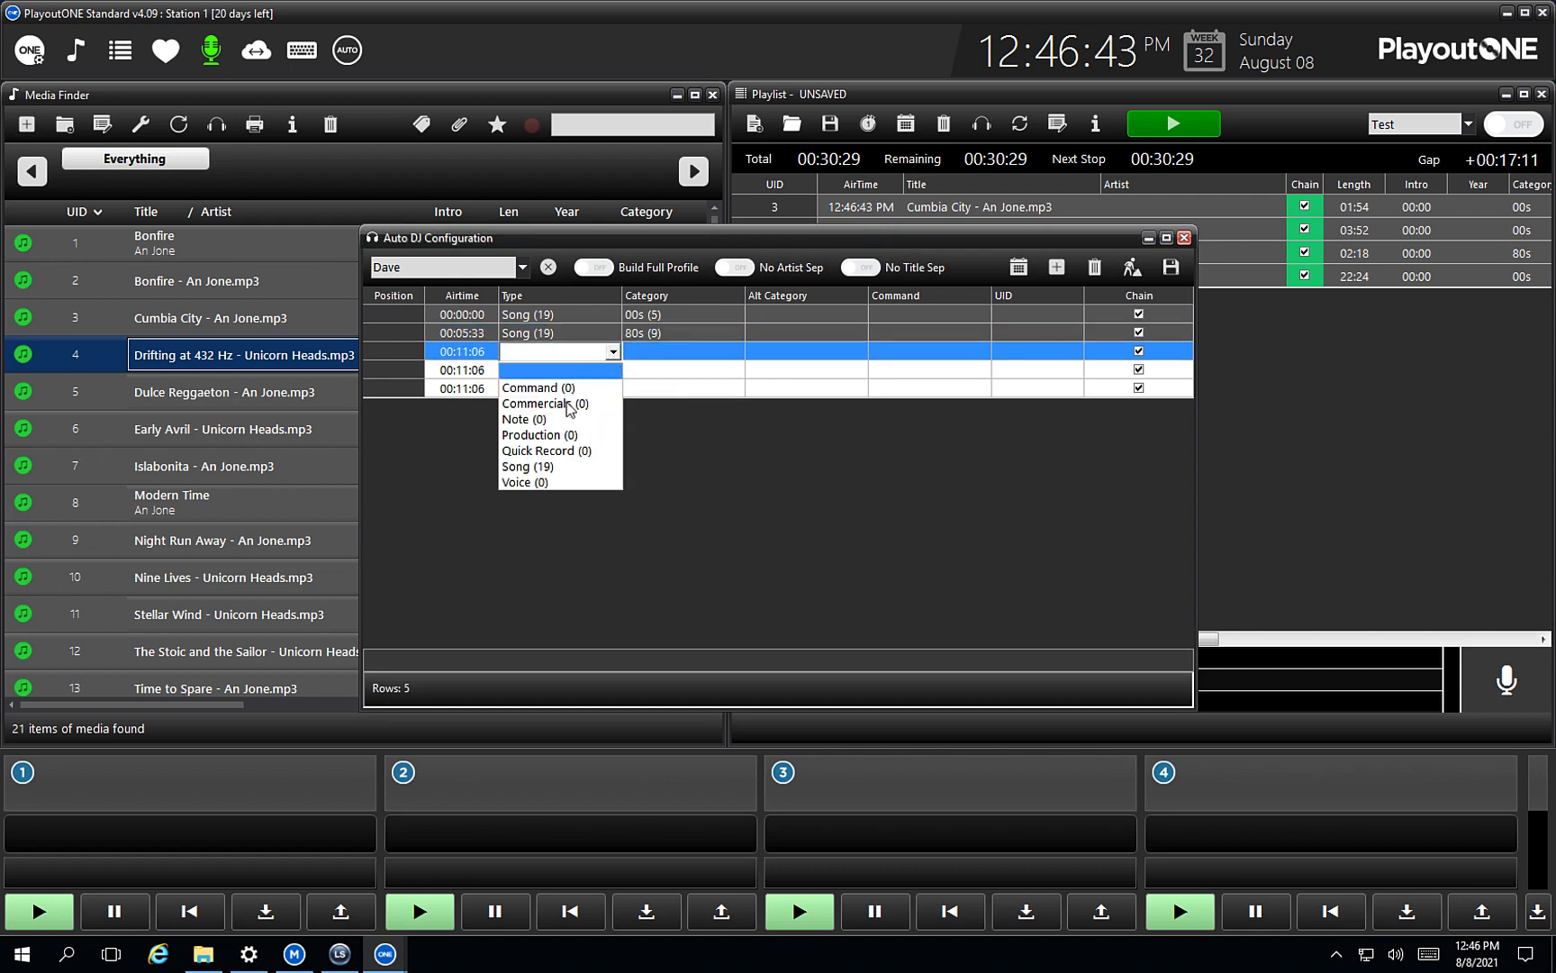
left_click(531, 466)
left_click(671, 353)
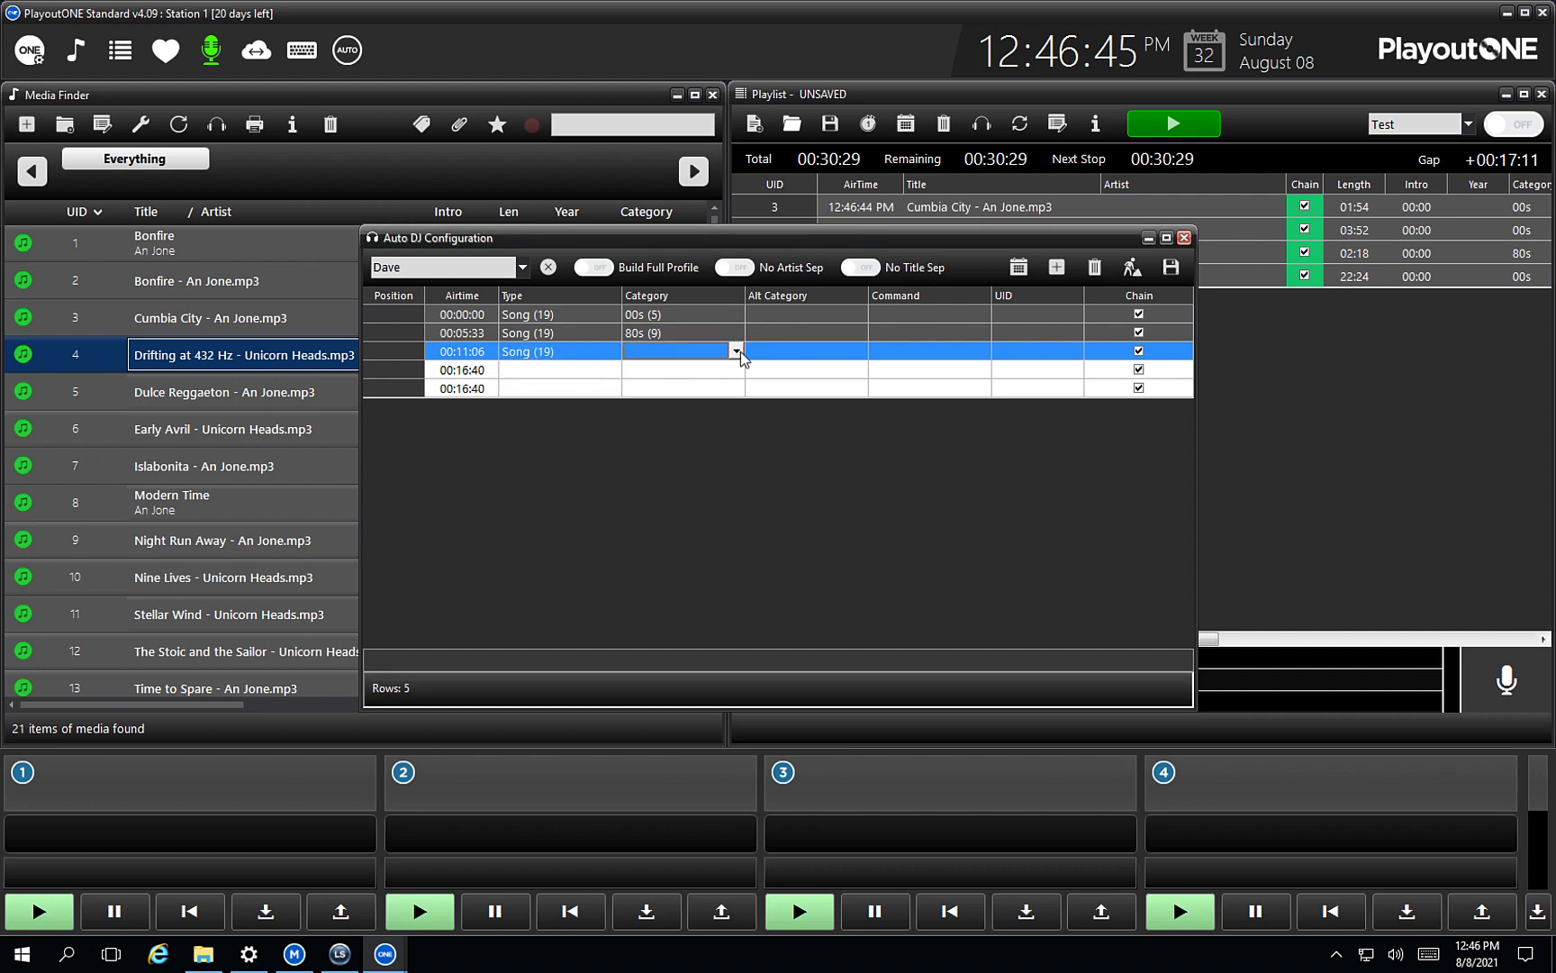
left_click(736, 352)
left_click(704, 417)
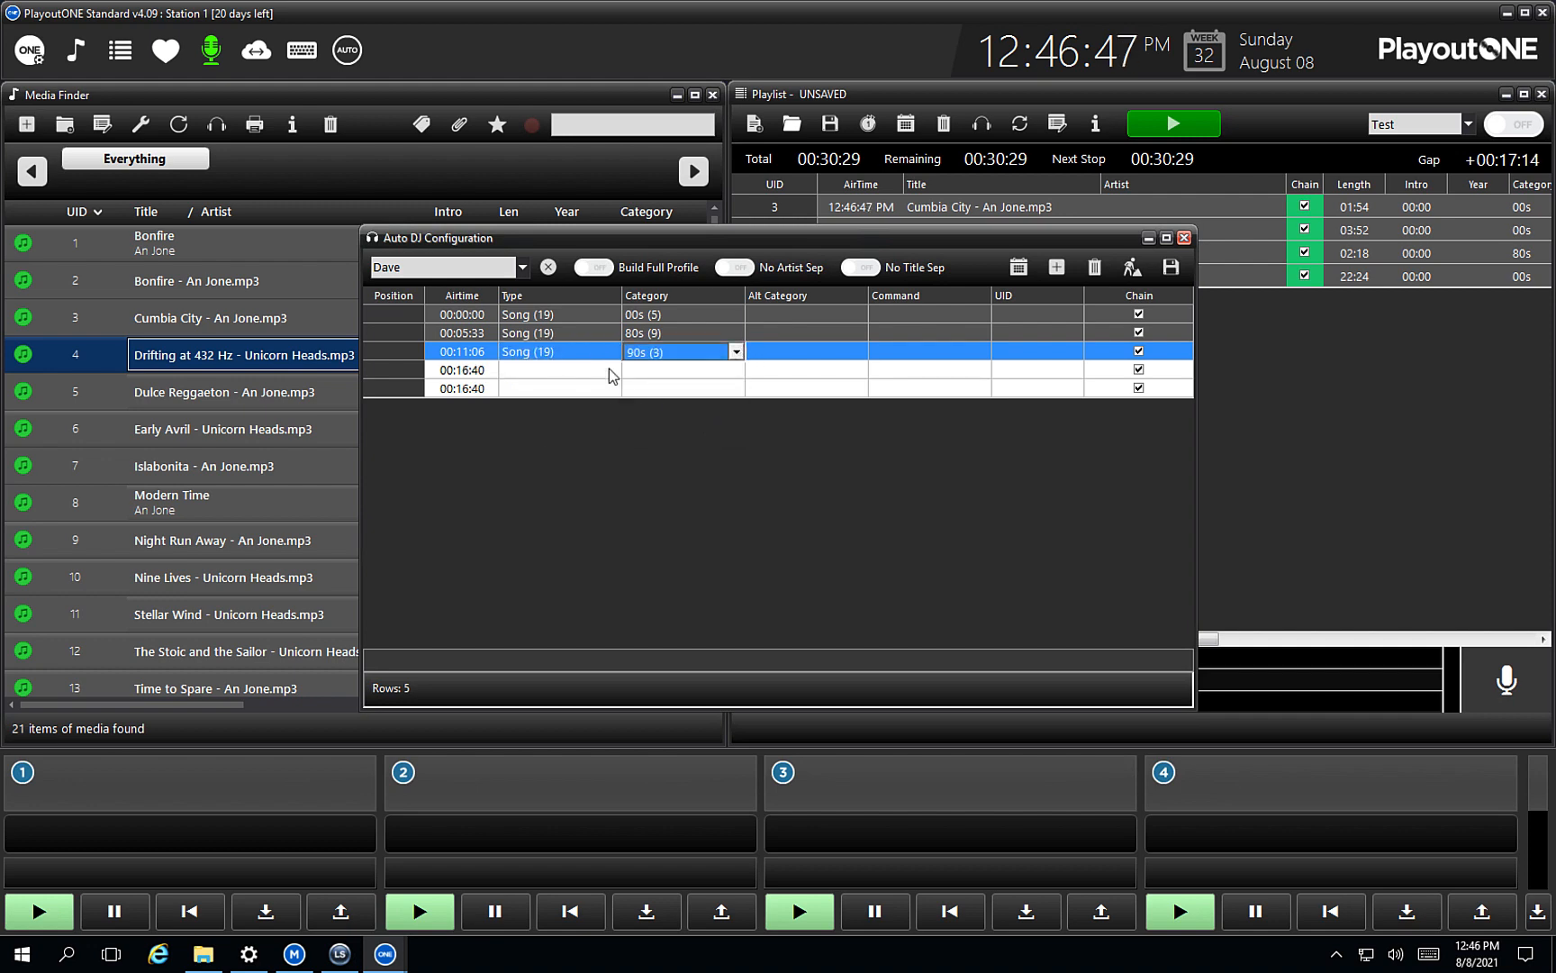
Step: Set the fourth profile row to type Song and the personal songs category
left_click(609, 368)
left_click(612, 370)
left_click(582, 485)
left_click(675, 370)
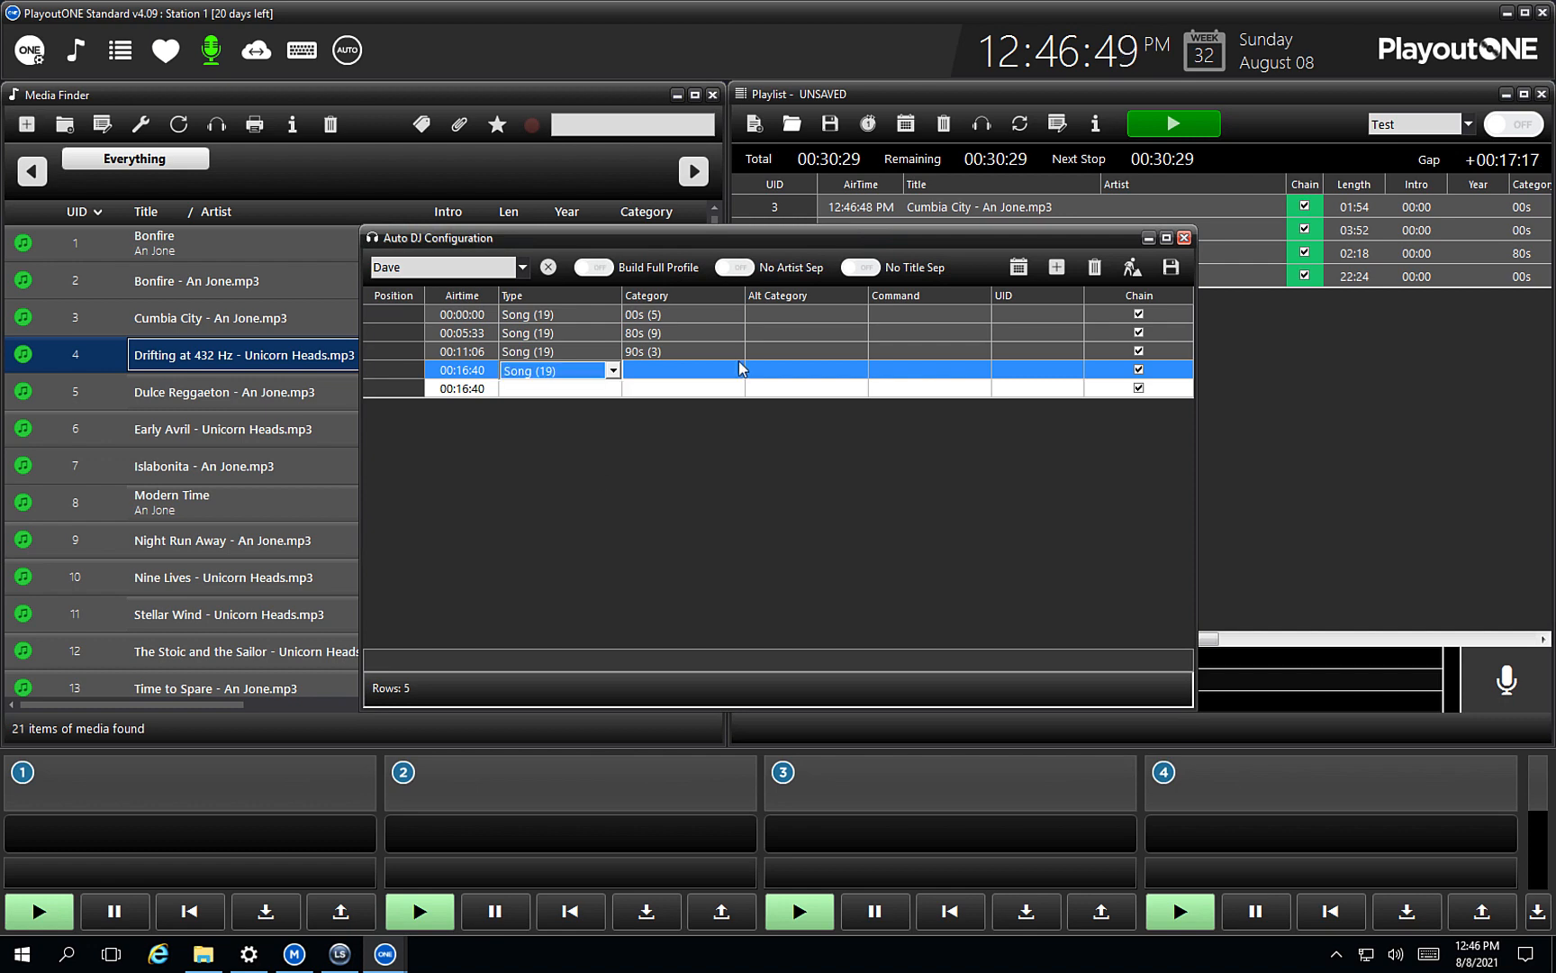
left_click(736, 370)
left_click(683, 452)
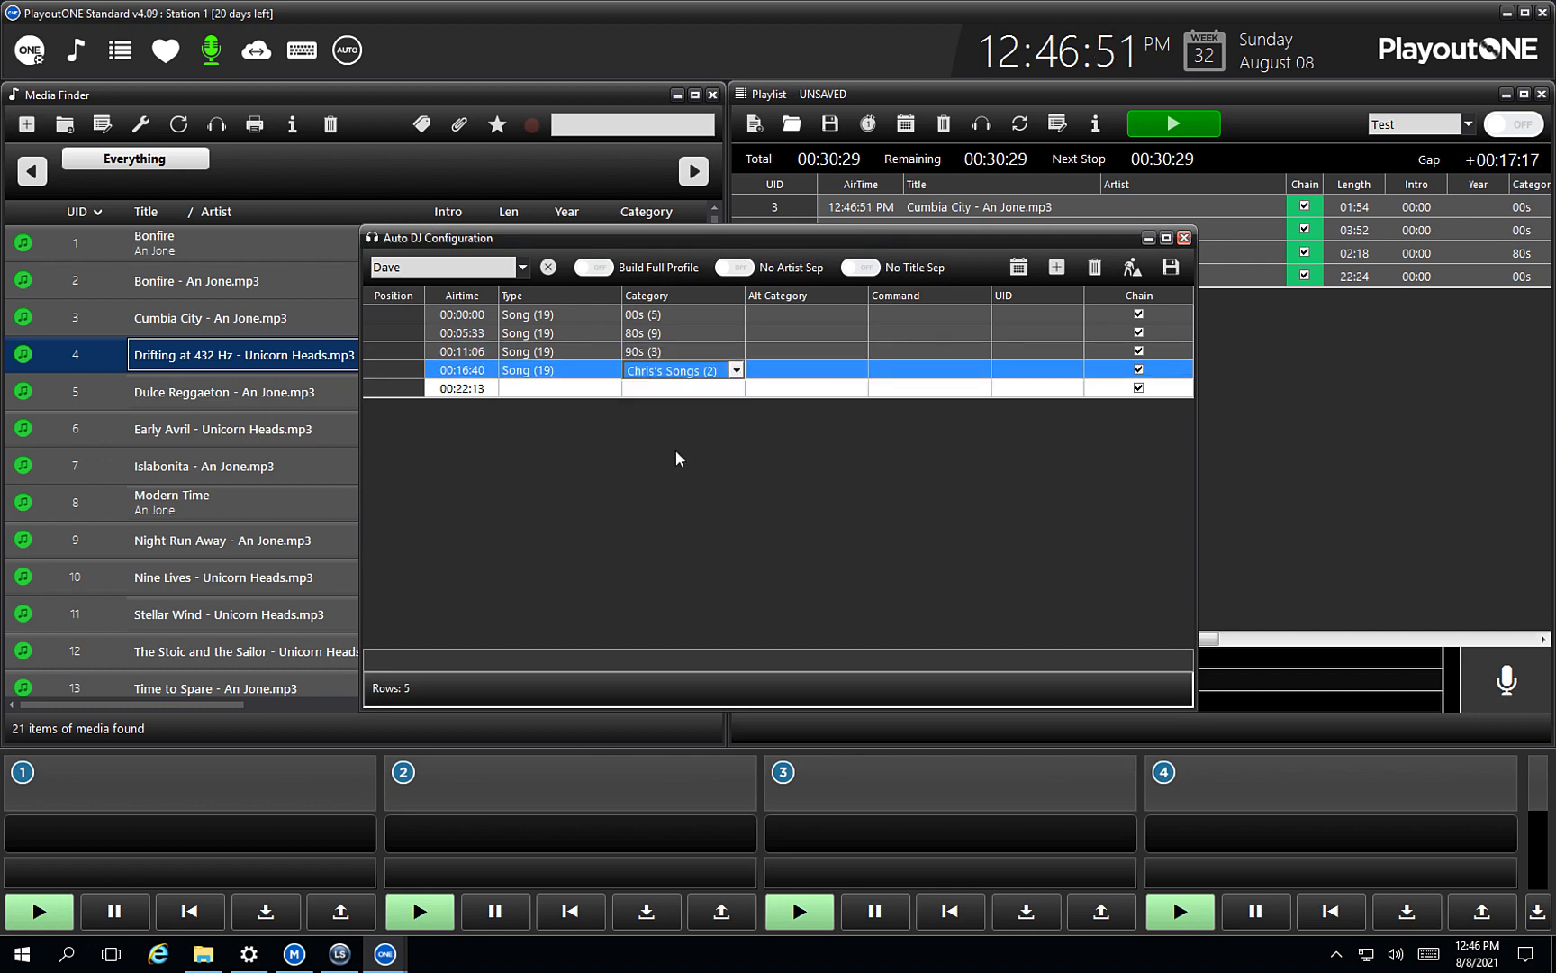
Step: Delete the unused fifth row from the Auto DJ profile
left_click(609, 388)
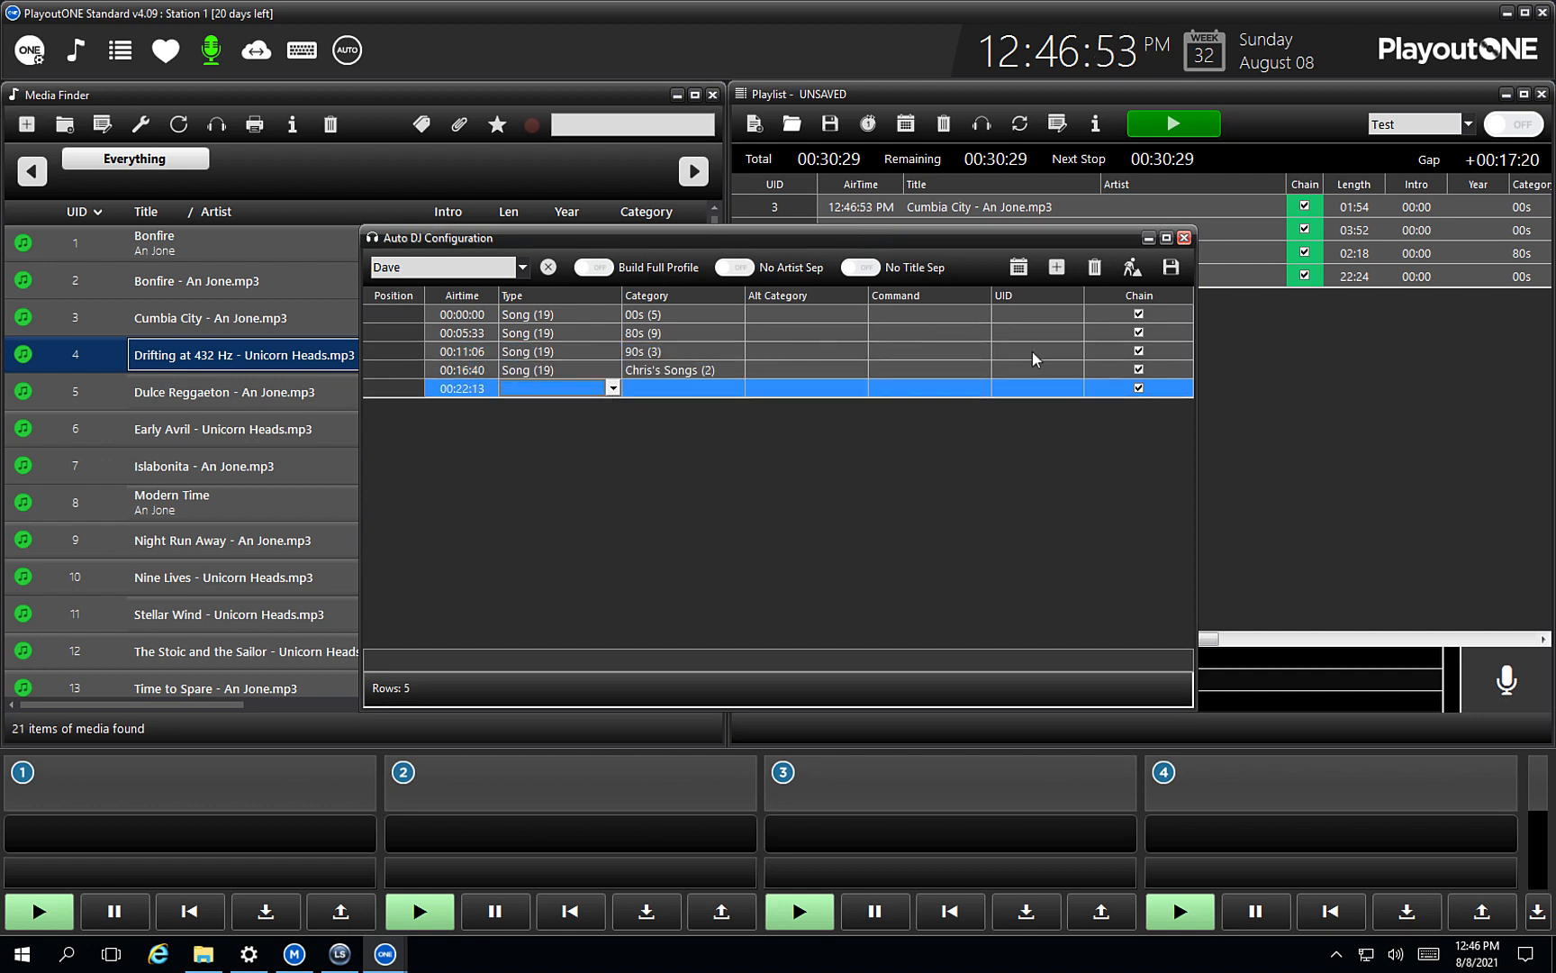
left_click(1093, 272)
left_click(791, 353)
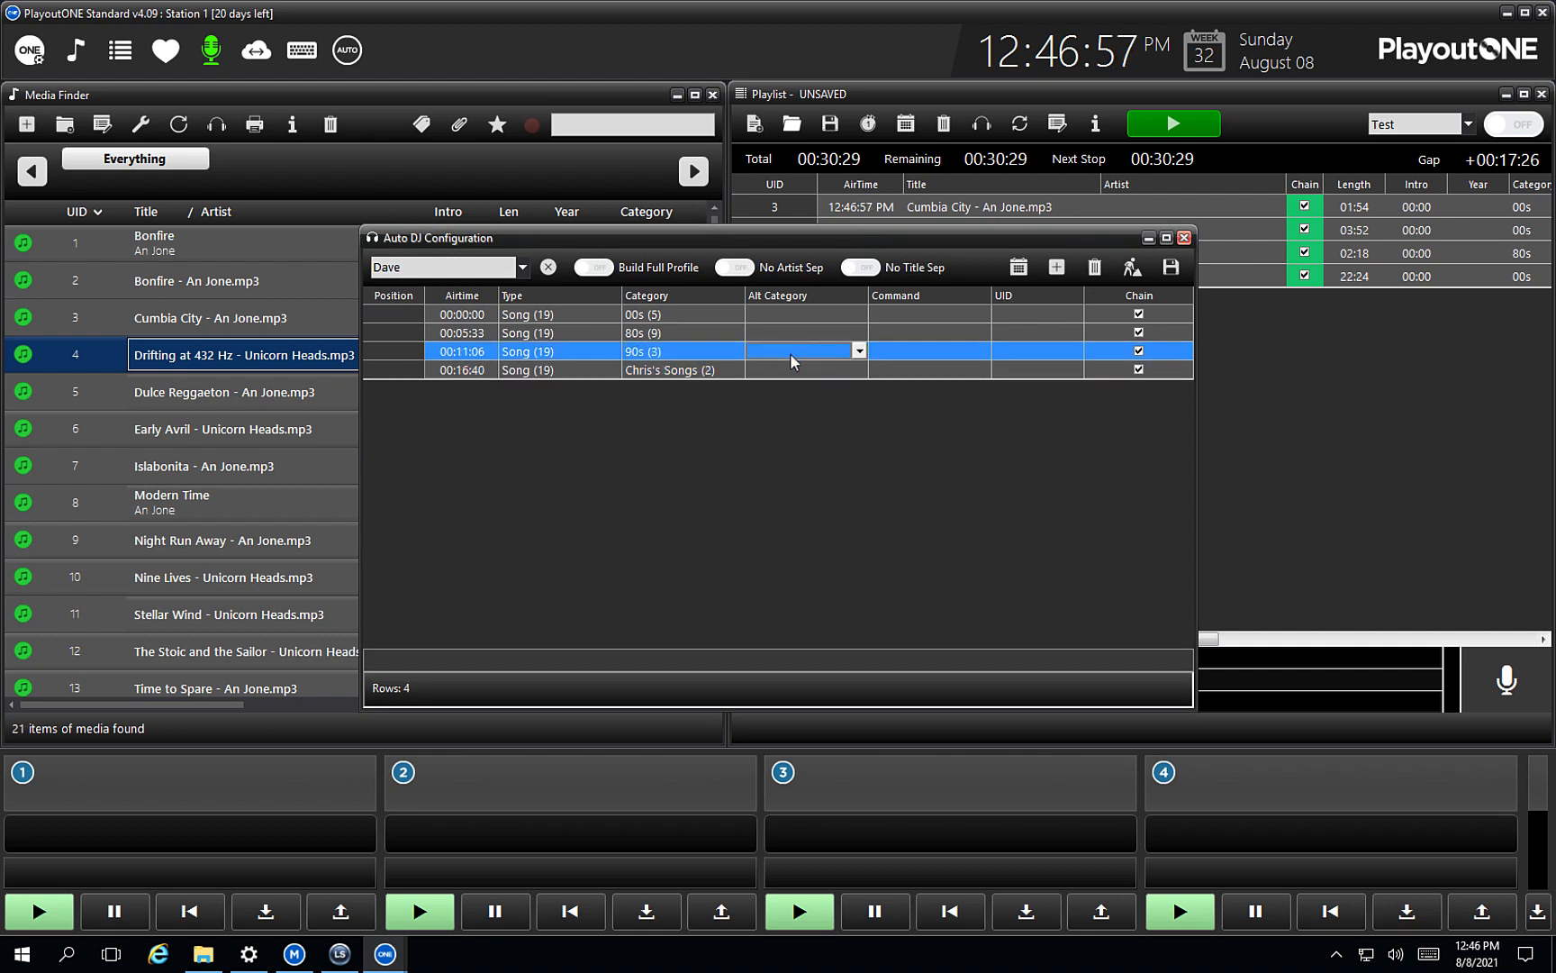
Step: Turn on Build Full Profile and step through the four rows from the 00s row to the personal songs row
left_click(594, 267)
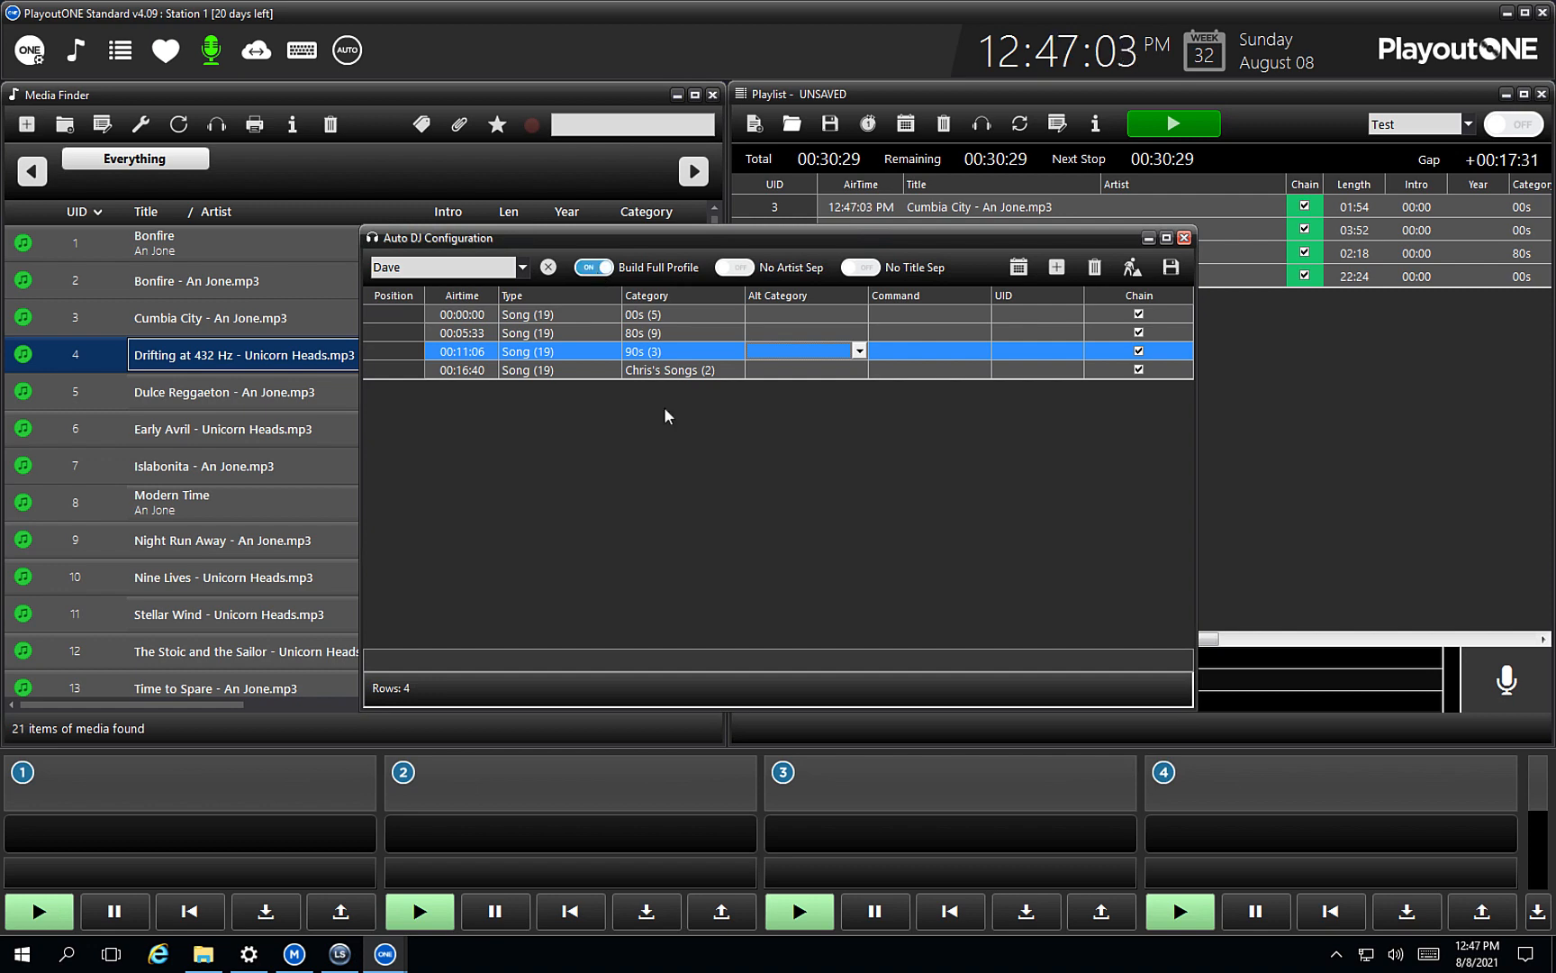
left_click(656, 317)
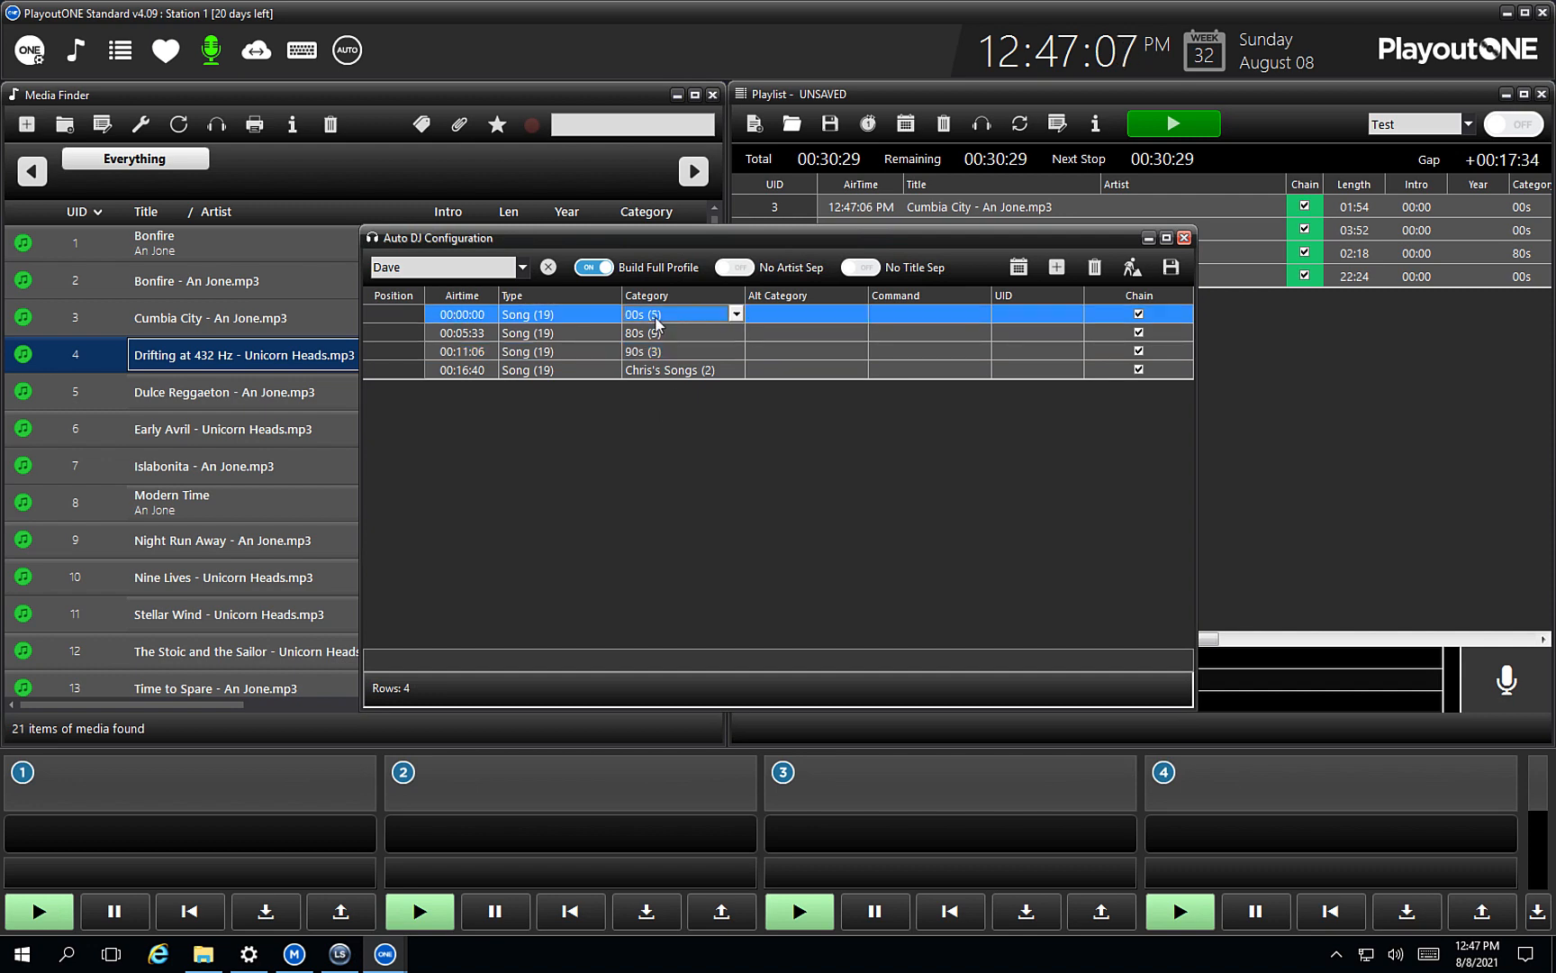
key("Down")
key("Down")
key("Down")
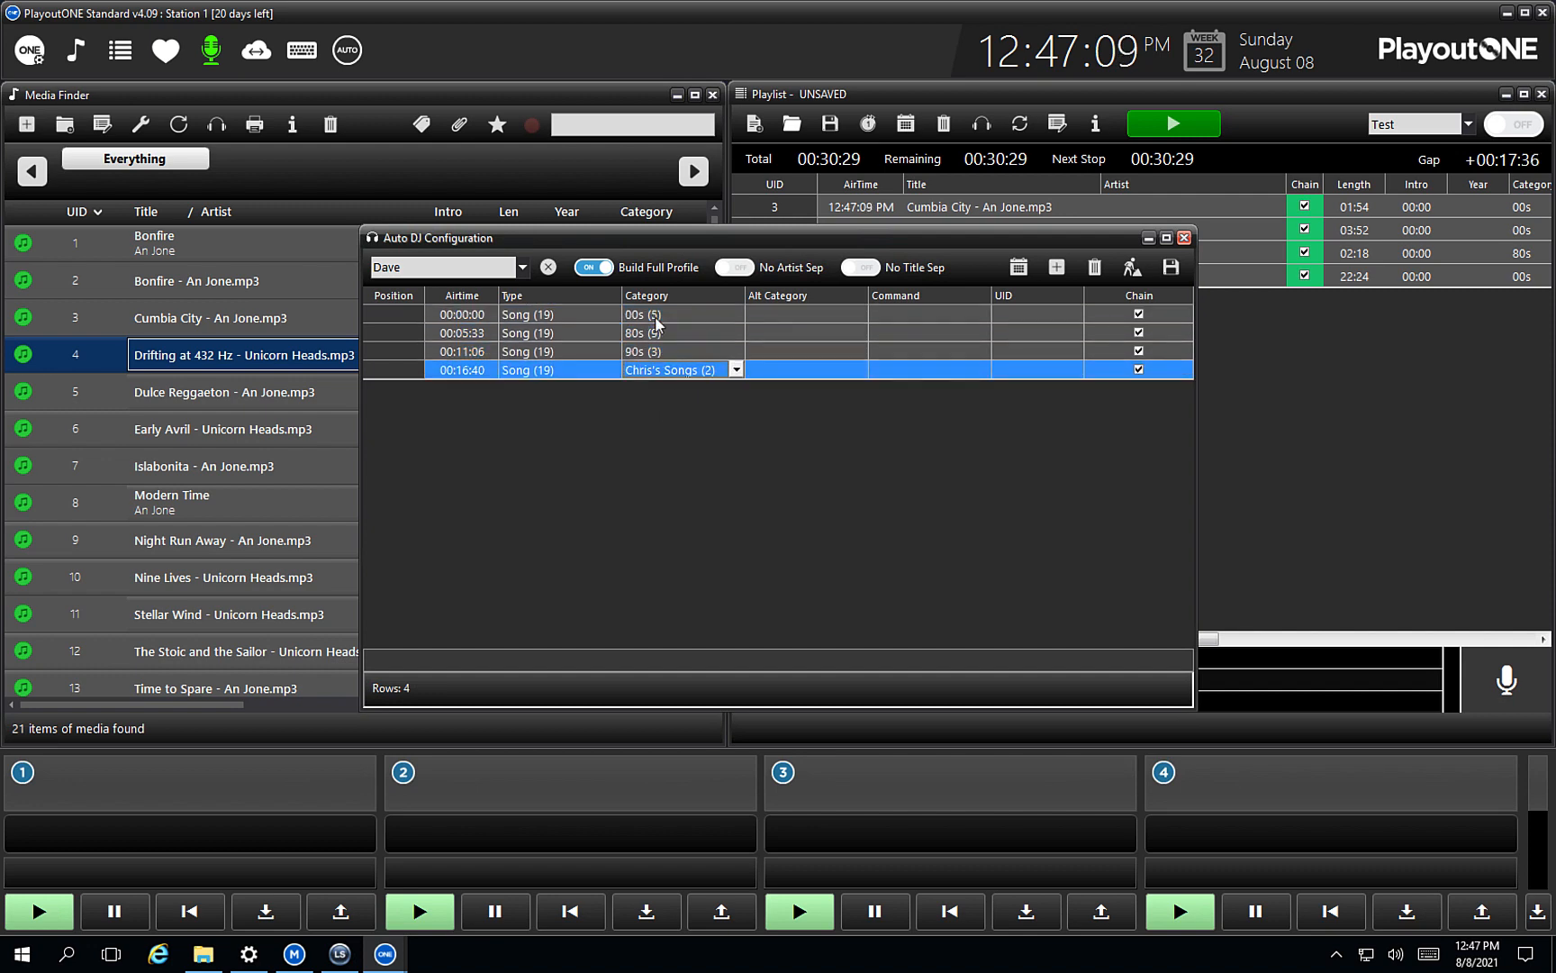
Step: Turn off Build Full Profile, step up and down through the profile rows, and turn the option back on
left_click(594, 266)
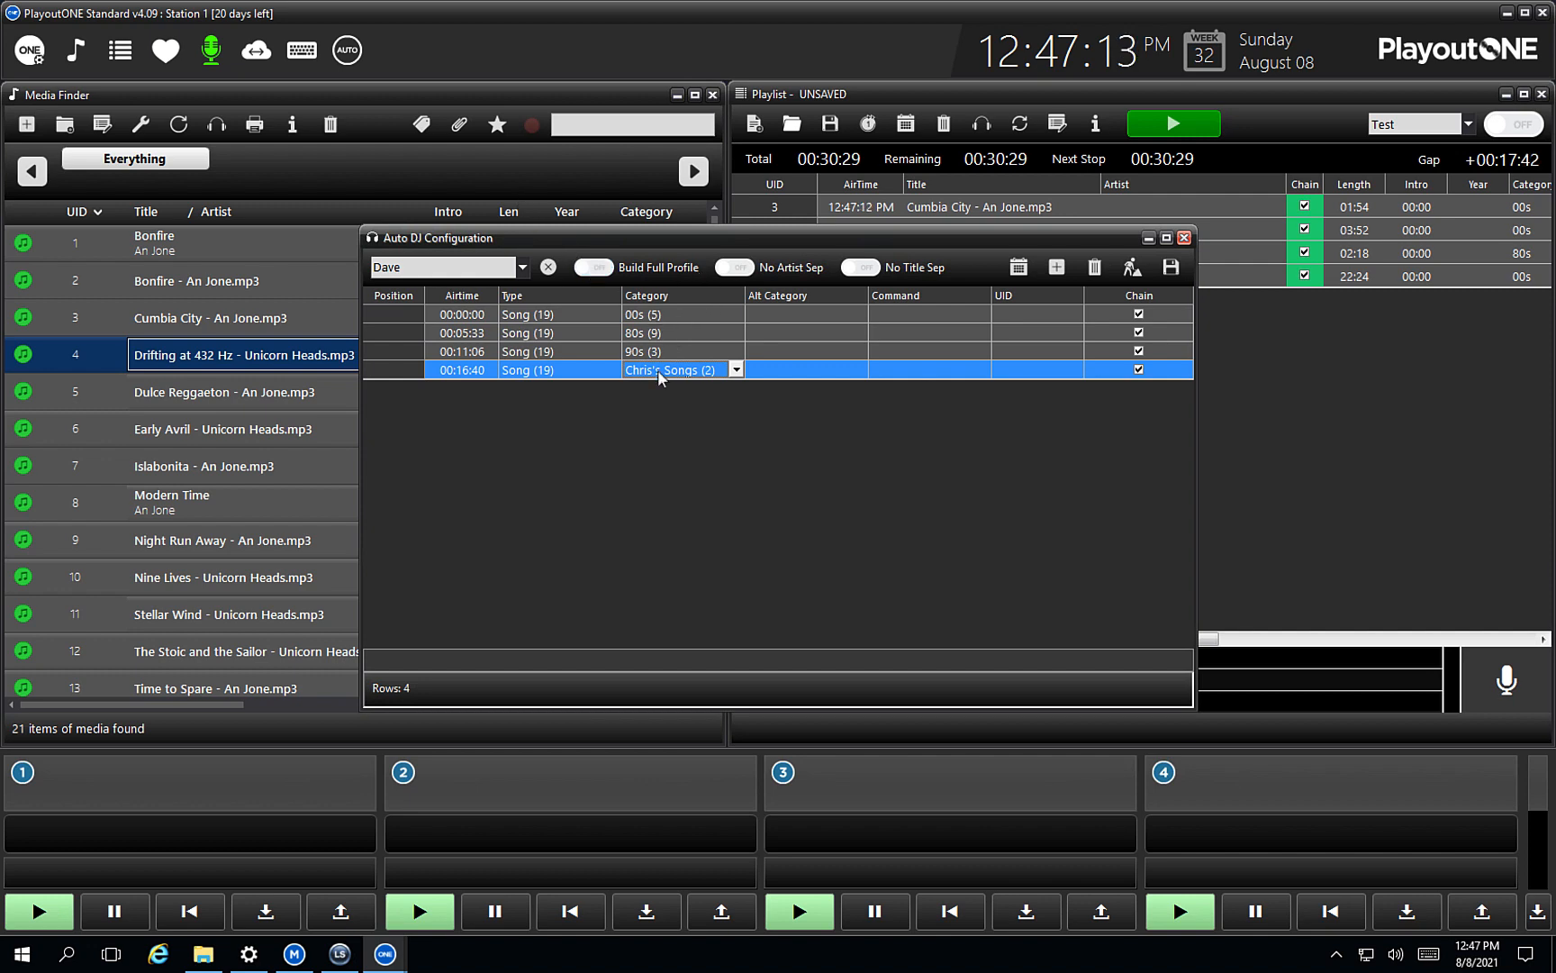
key("Up")
key("Up")
key("Up")
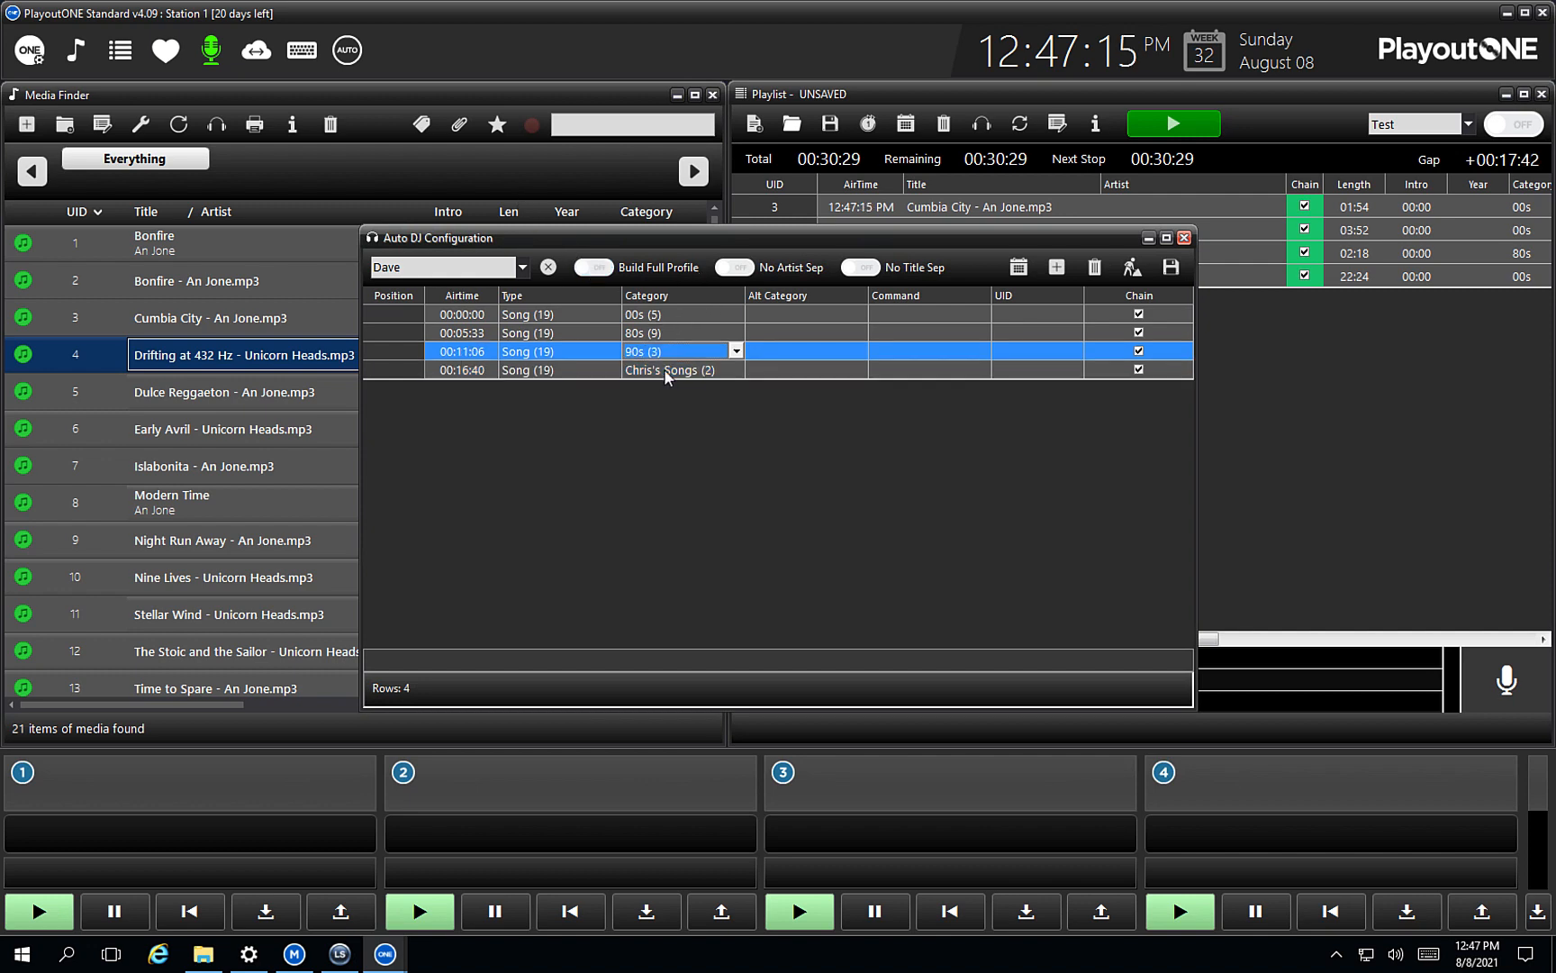
key("Down")
key("Down")
key("Down")
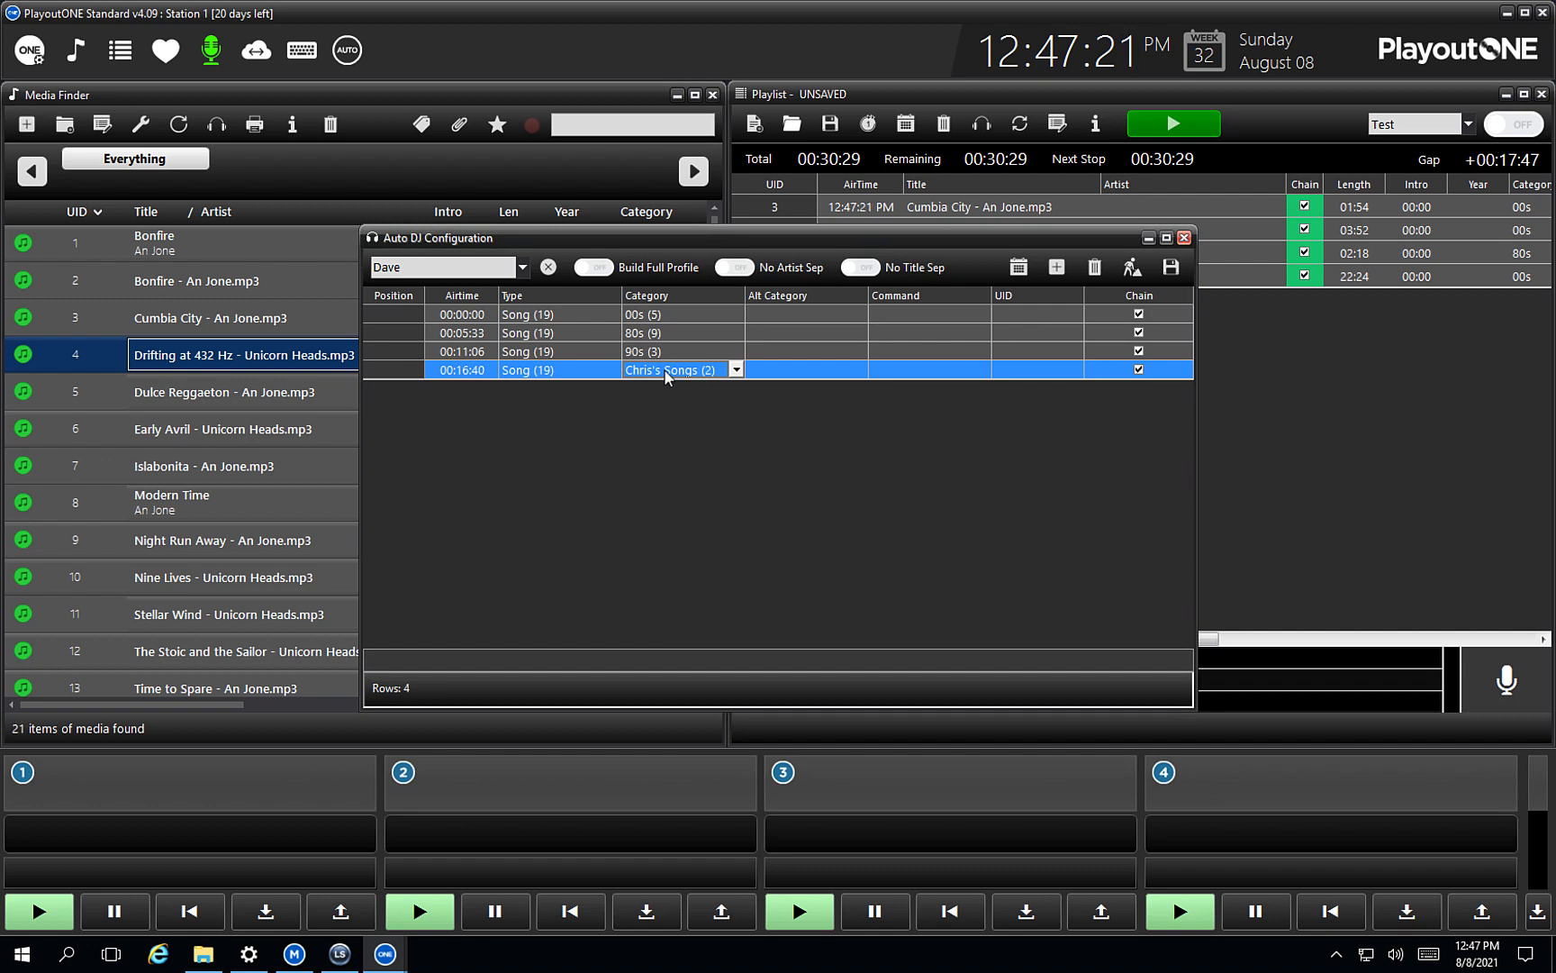
left_click(608, 271)
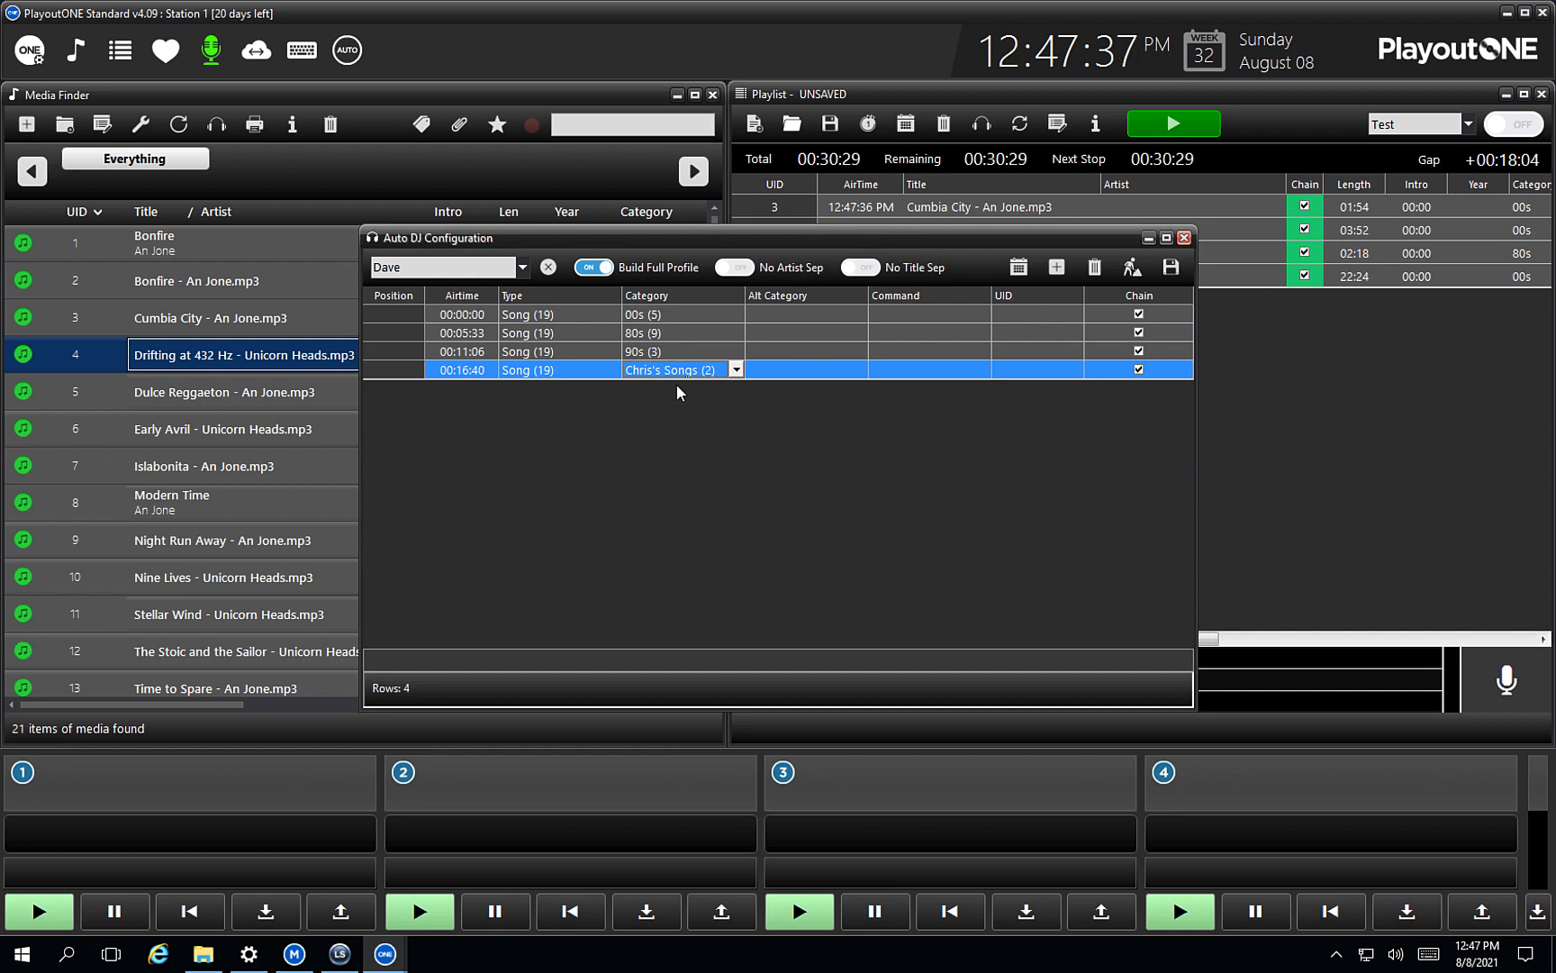
Step: Close the Auto DJ Configuration and remove all four tracks from the playlist
left_click(1186, 238)
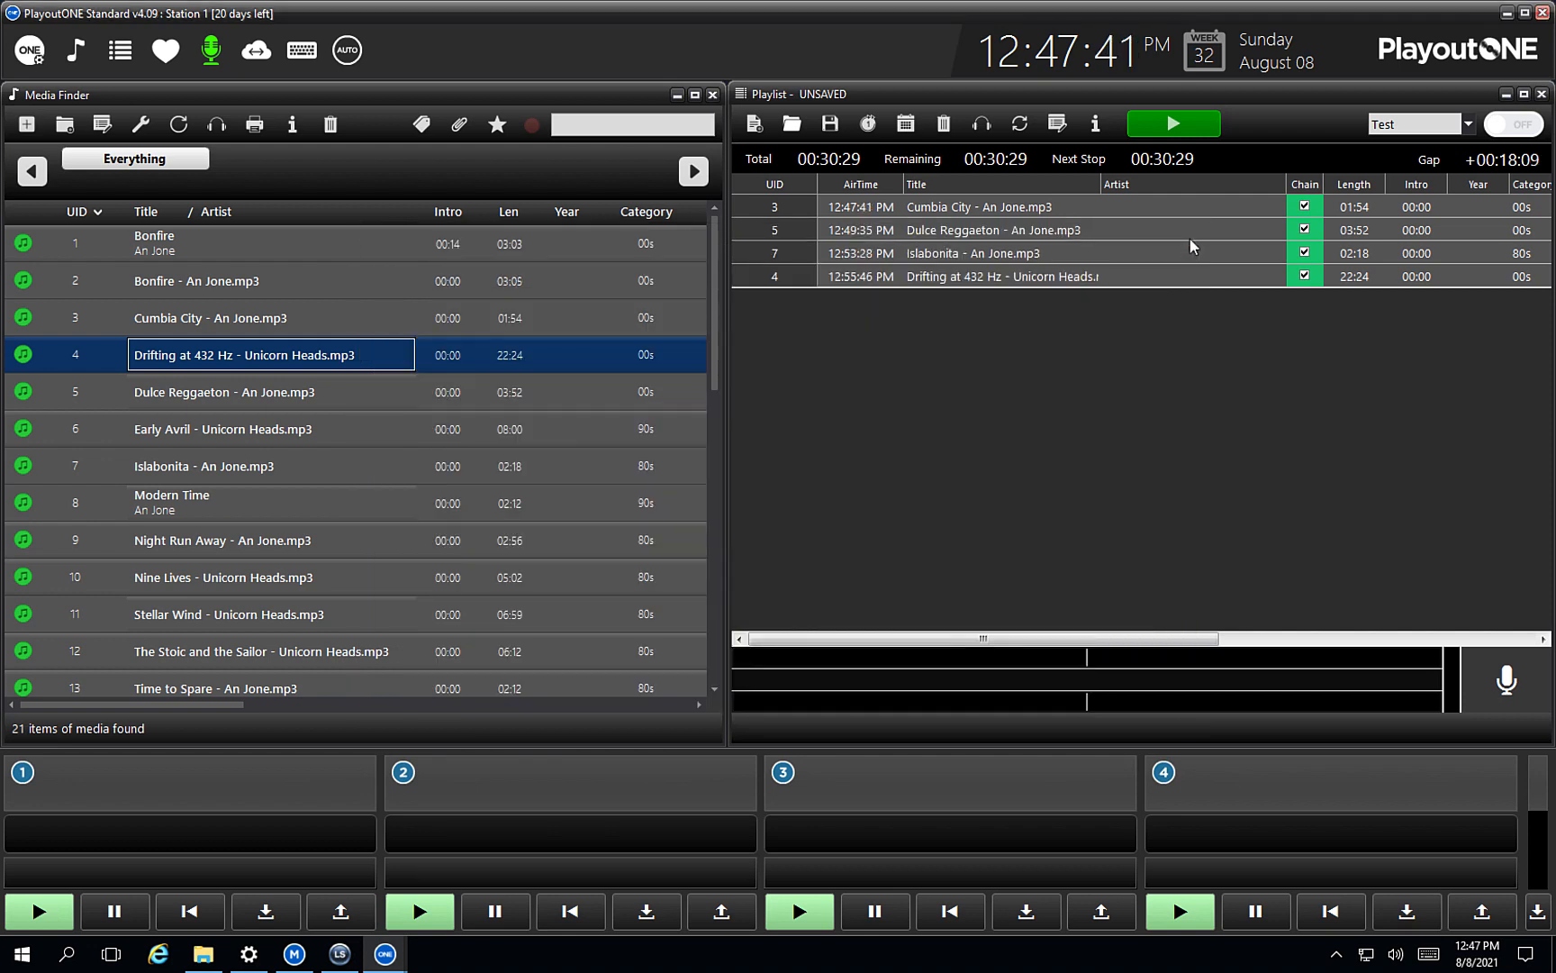
left_click(955, 209, "shift")
left_click(944, 124)
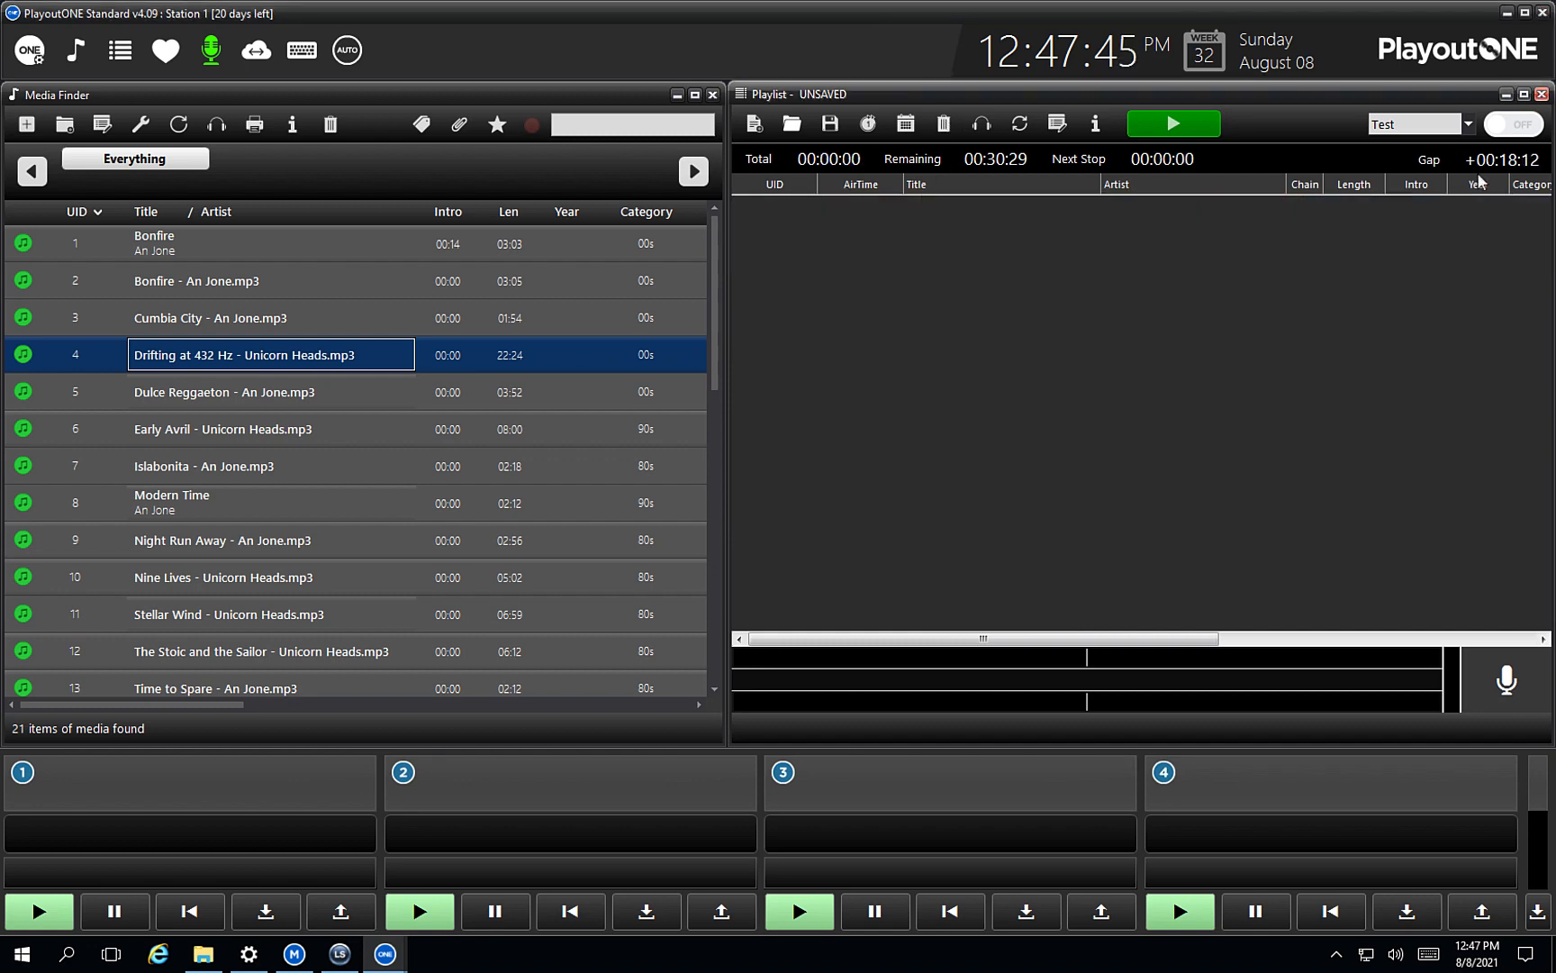
Step: Choose the new personal Auto DJ profile for the playlist, switch Auto DJ on and select the Vital Whales track
left_click(1468, 125)
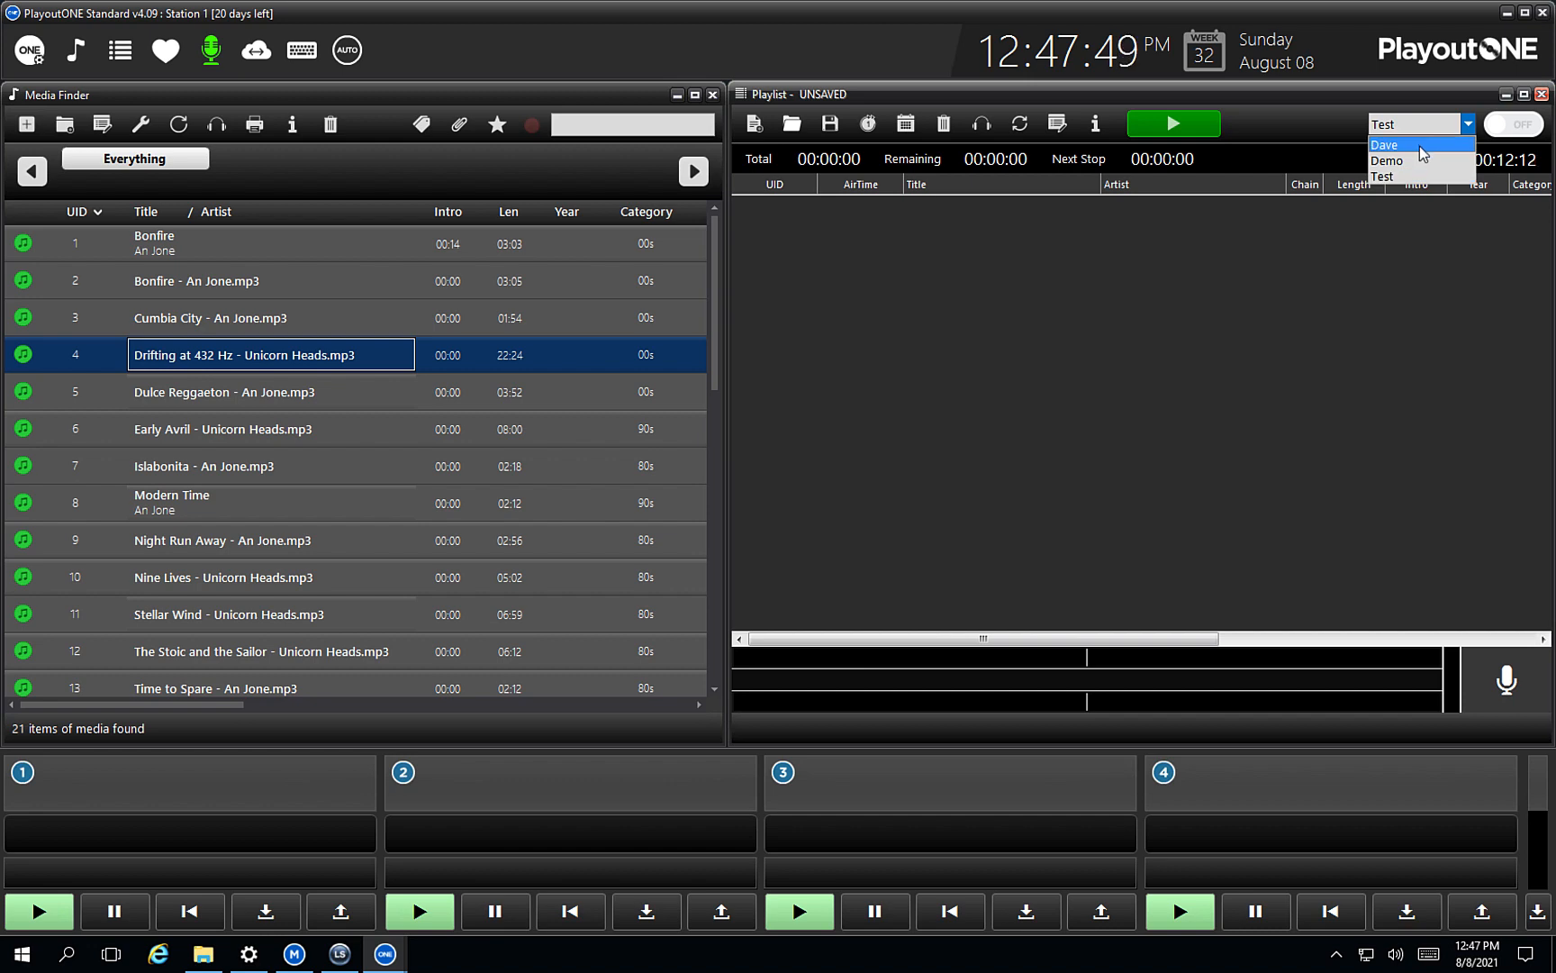
left_click(1392, 145)
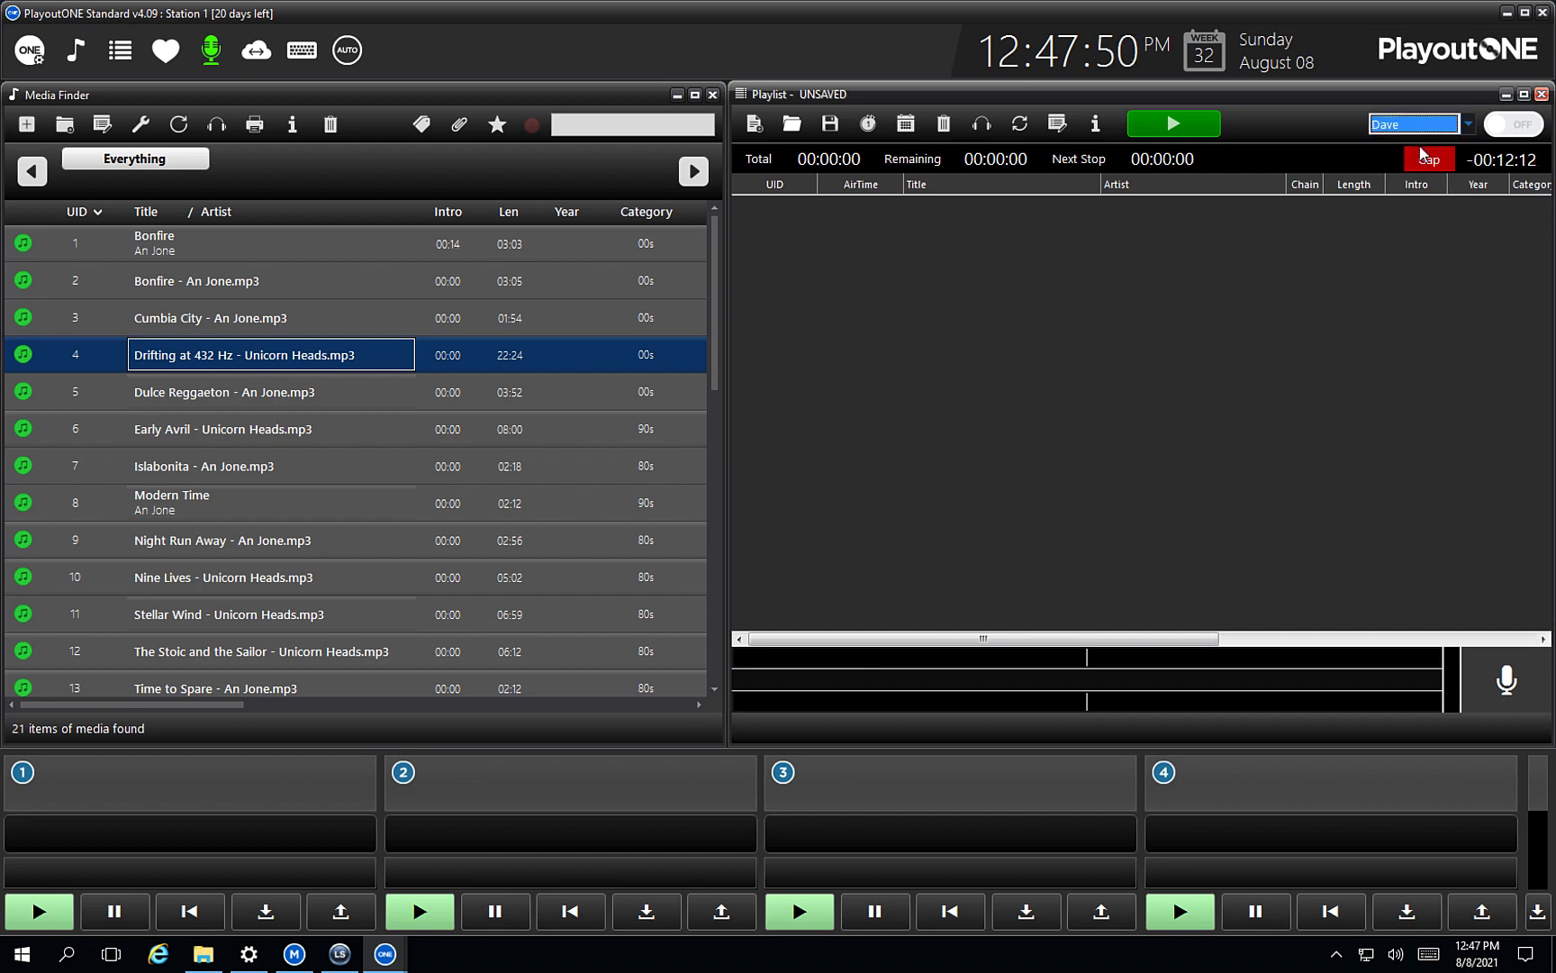
left_click(1503, 127)
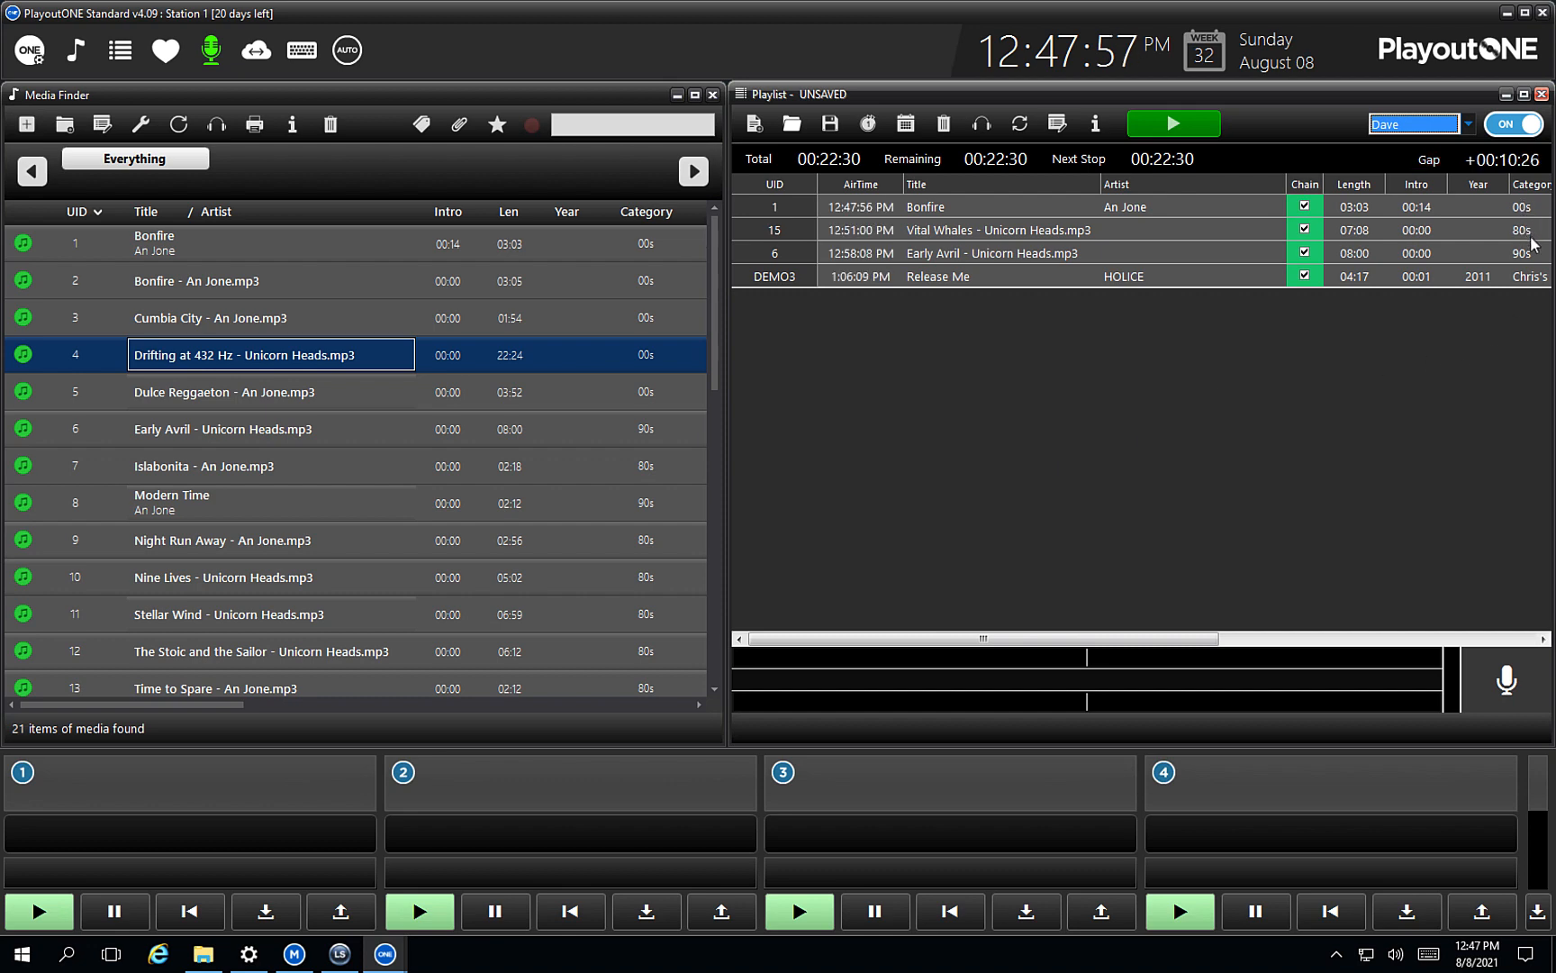
left_click(932, 239)
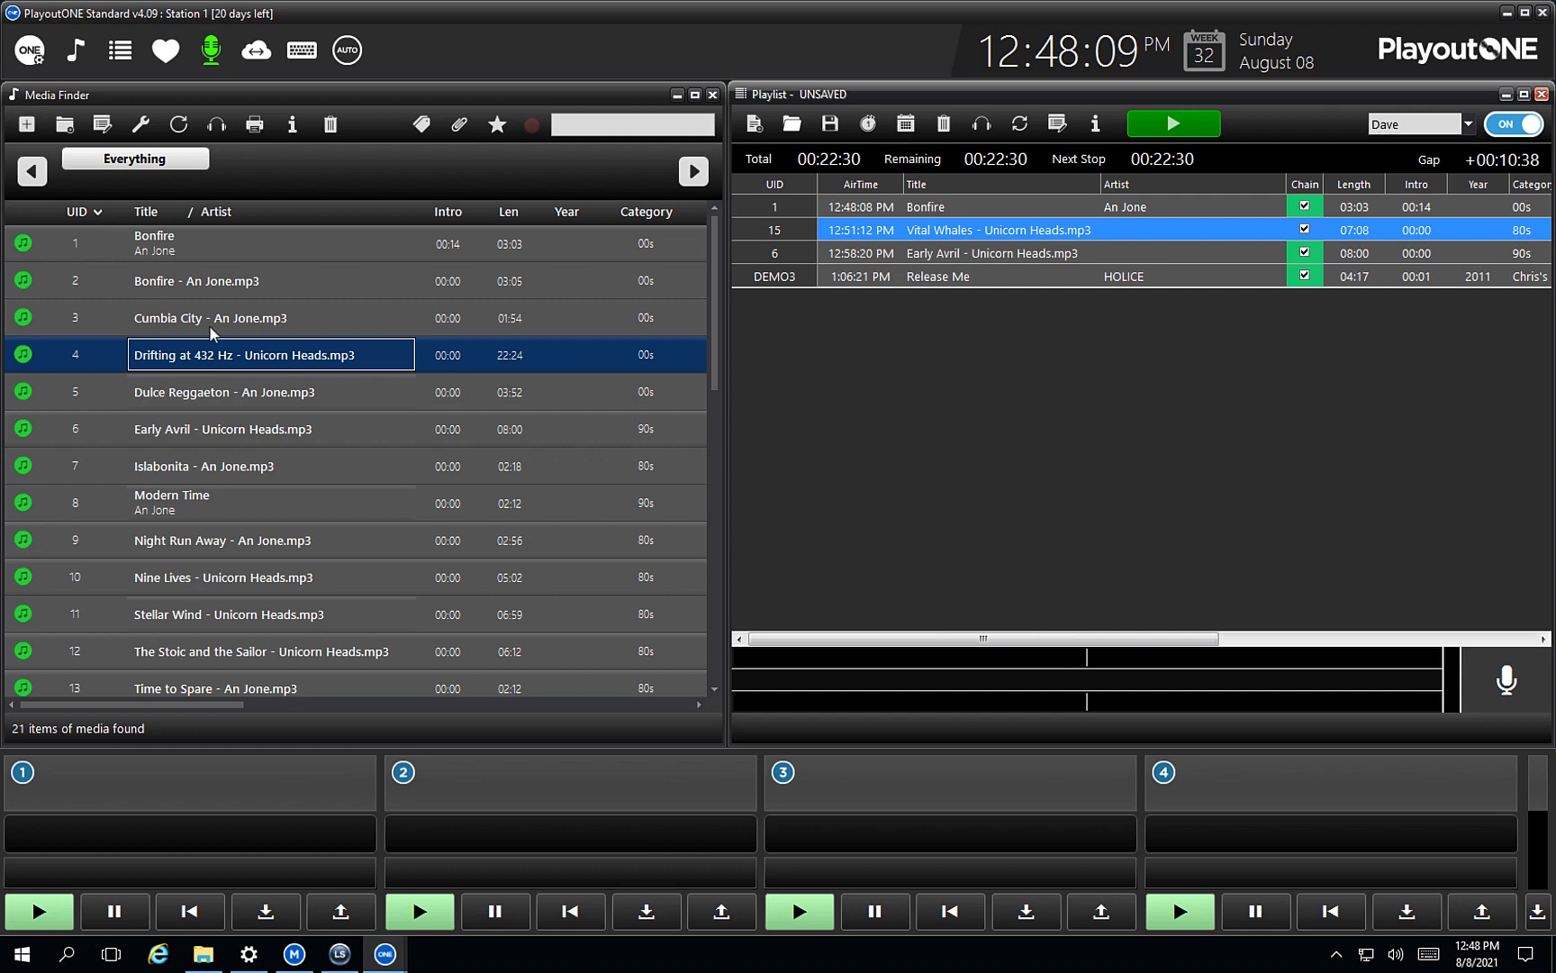
Step: Examine the AutoDJ Schedule and the profiles available for the 00 hour slot, and close it without assigning any
left_click(30, 52)
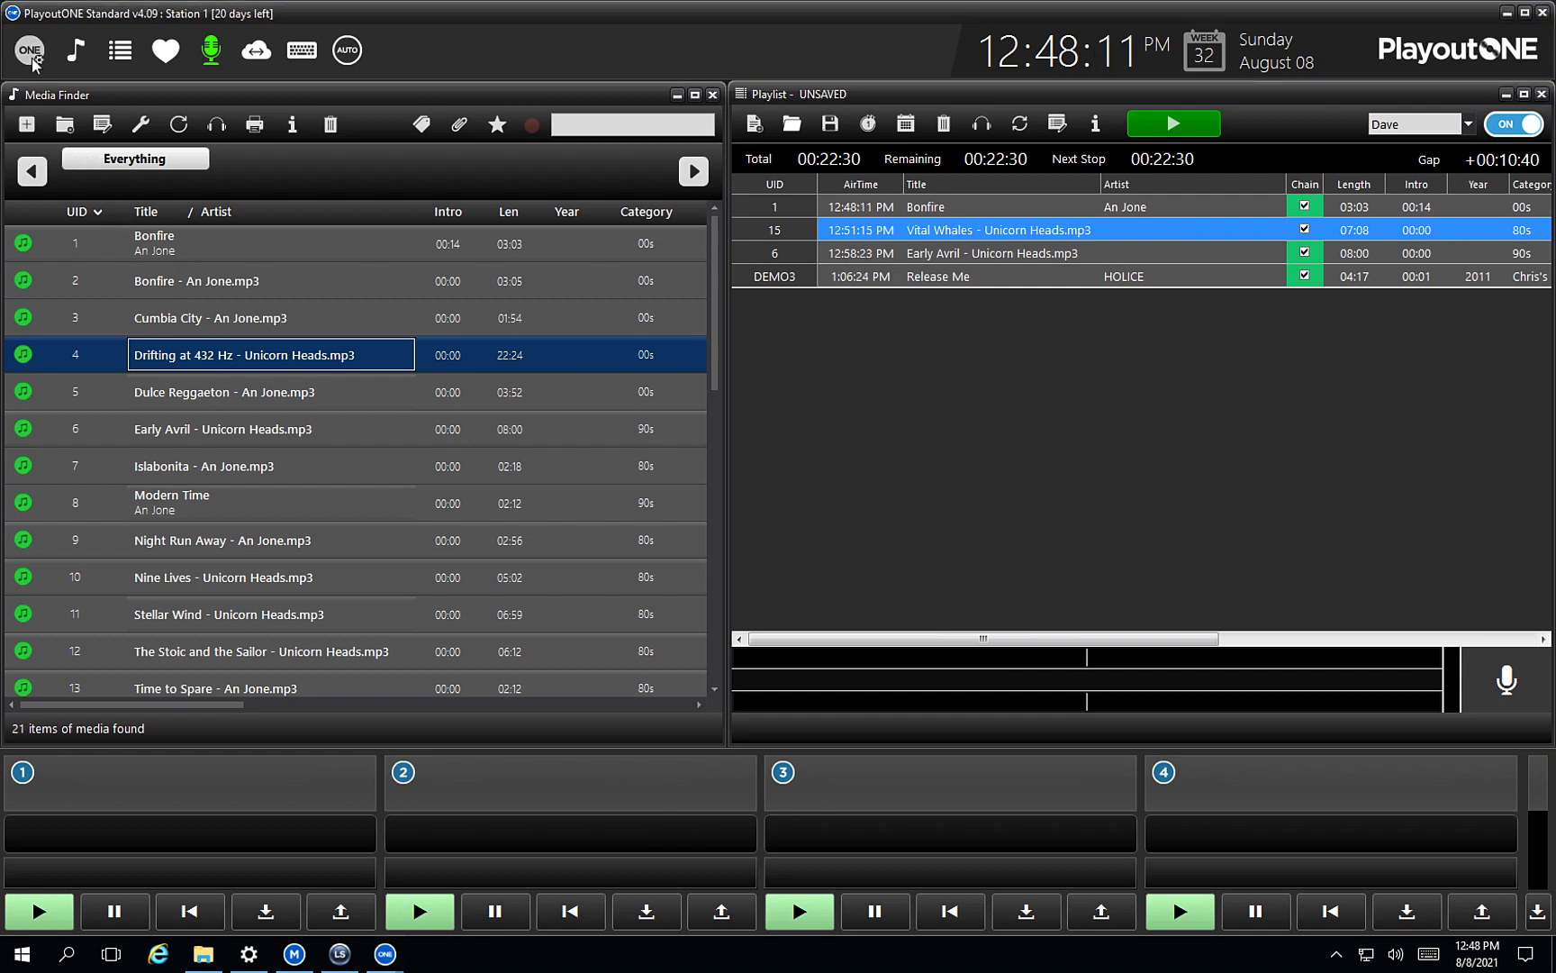
left_click(886, 395)
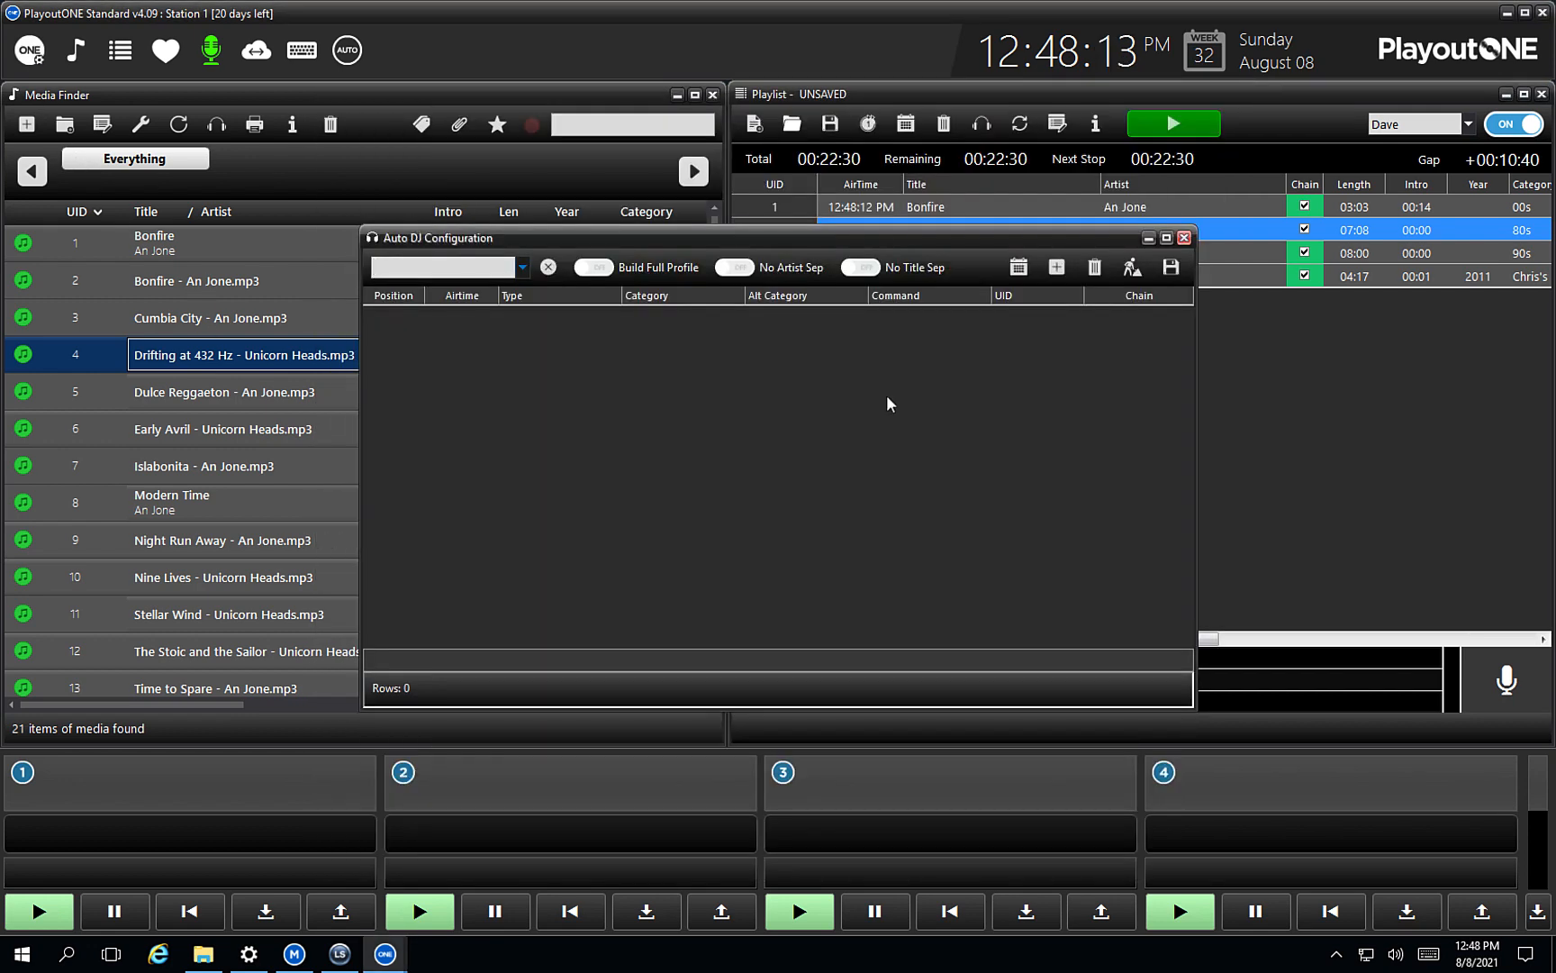
left_click(1018, 267)
left_click(690, 275)
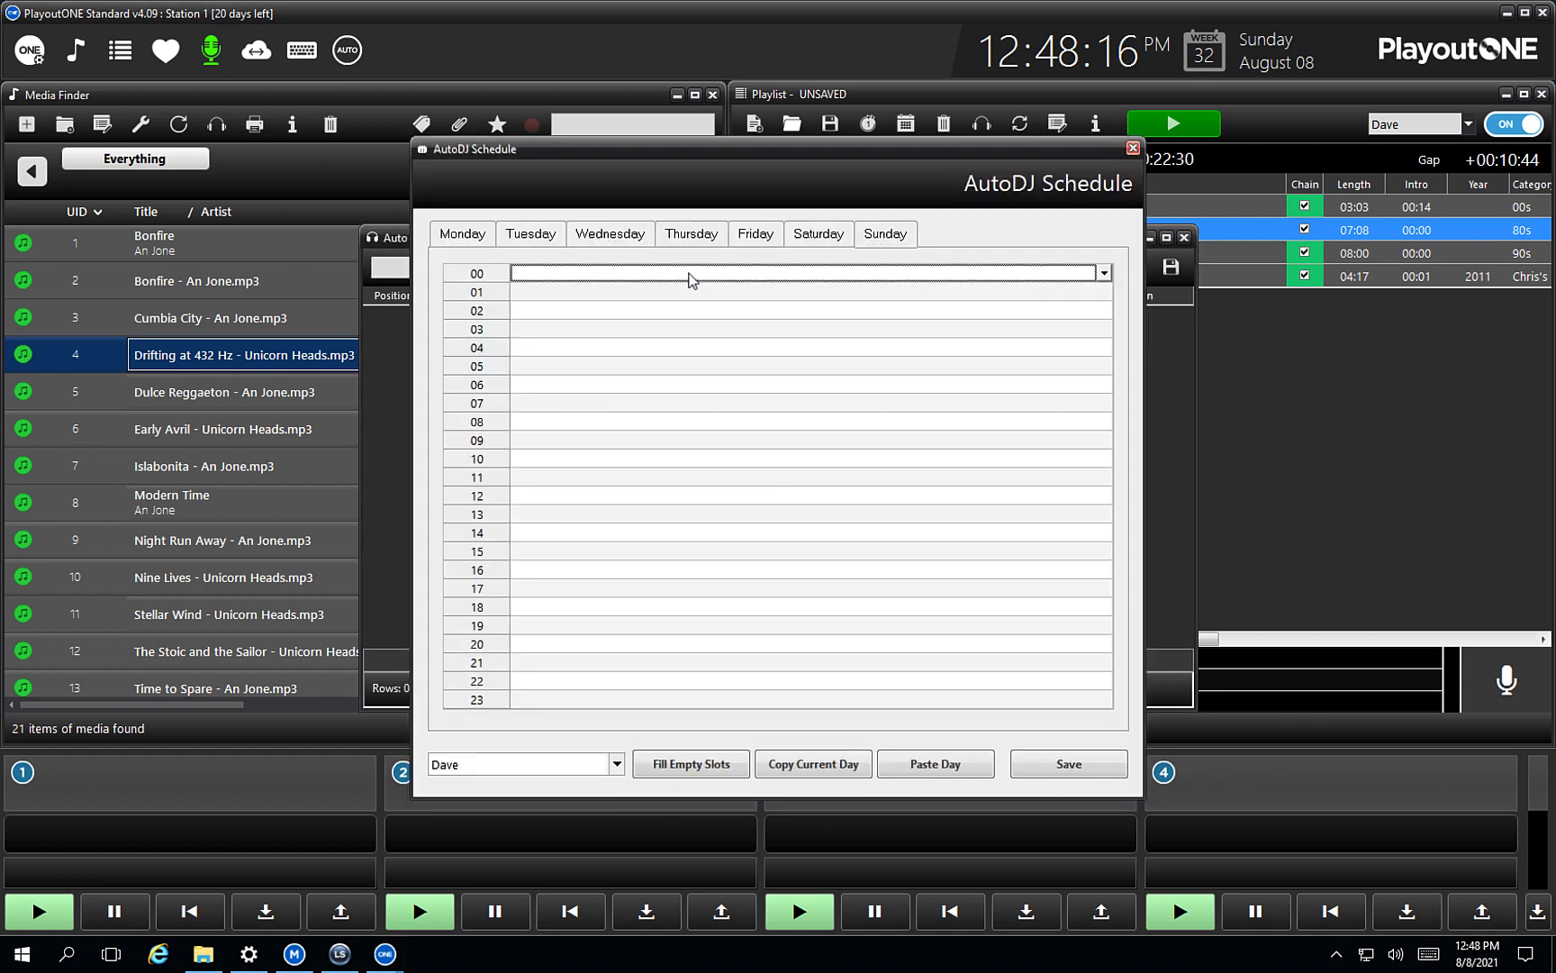
left_click(1105, 273)
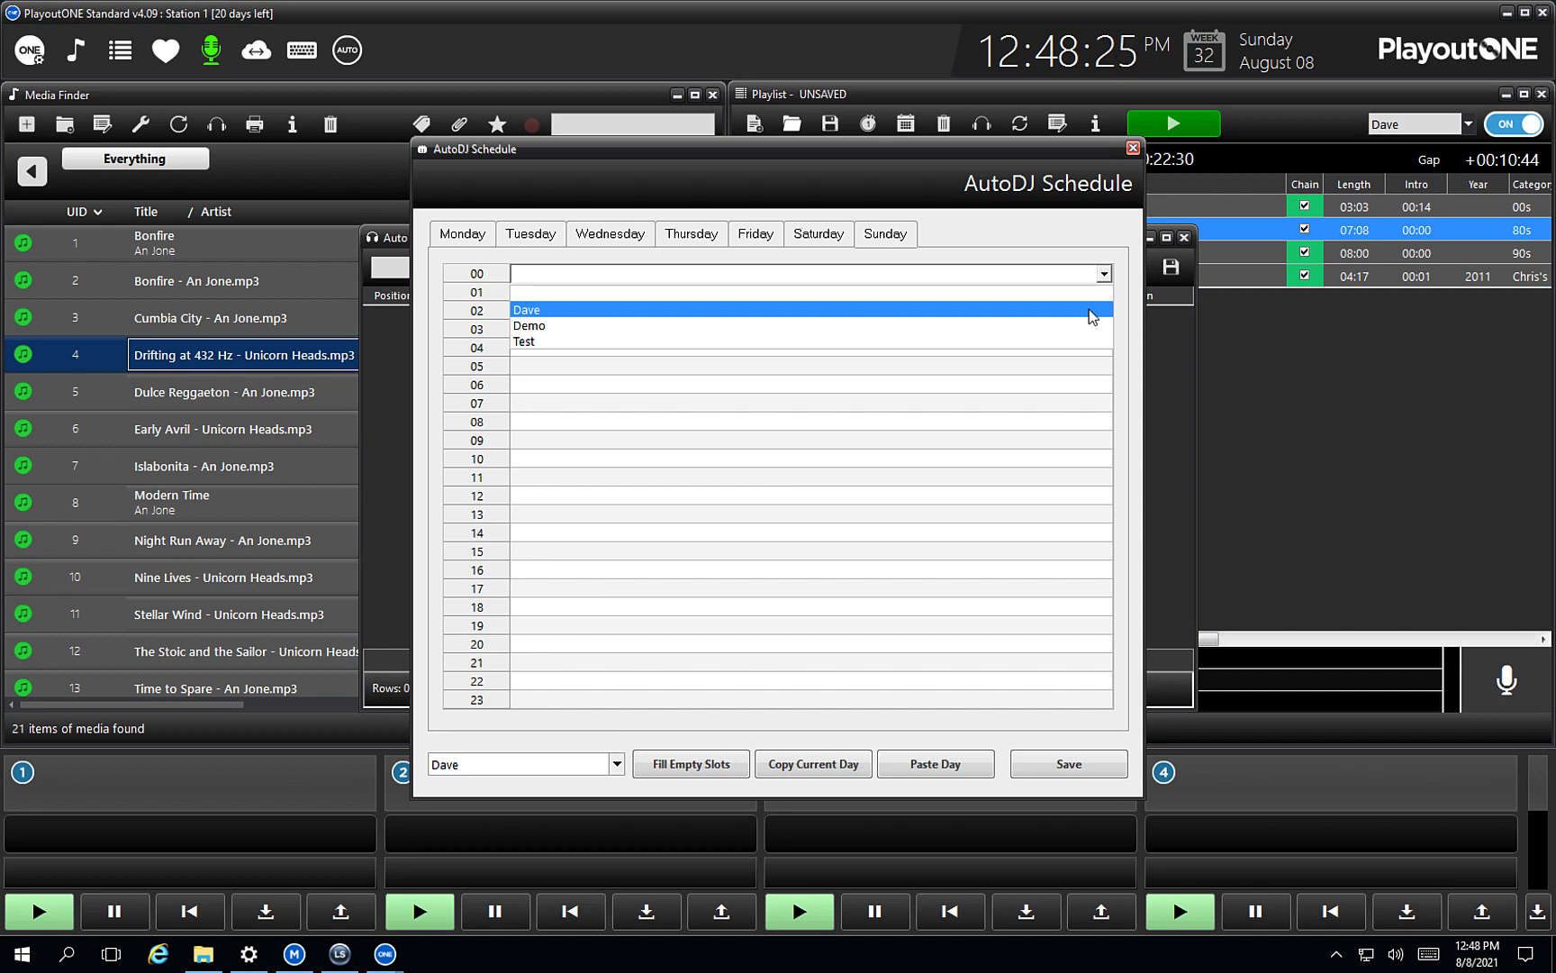
left_click(820, 478)
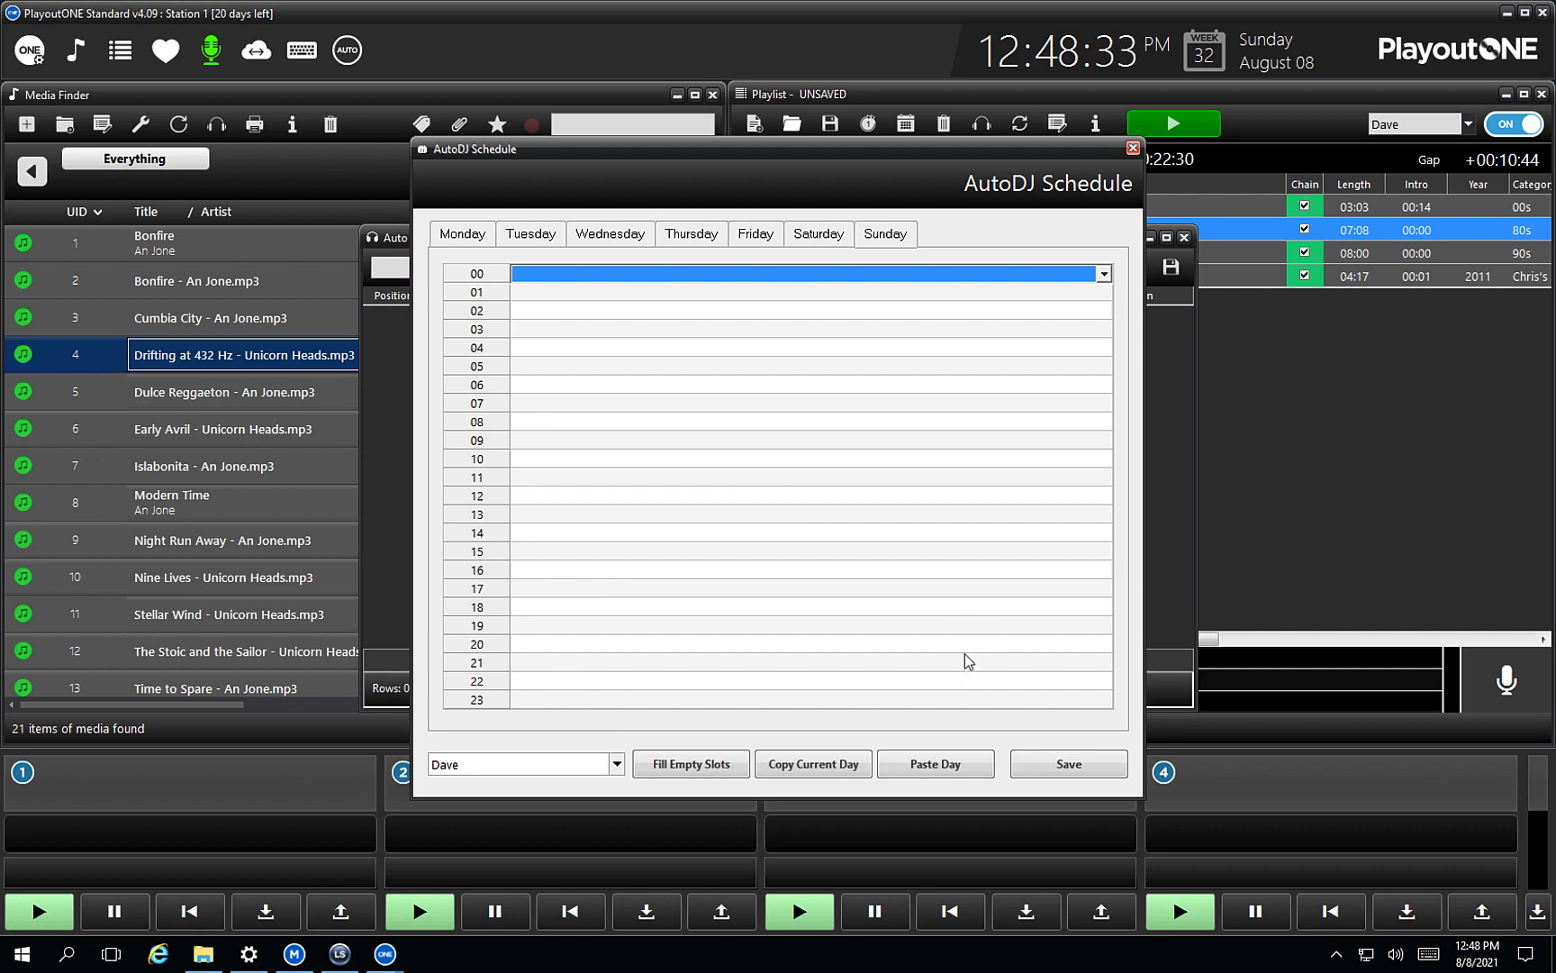
left_click(1133, 147)
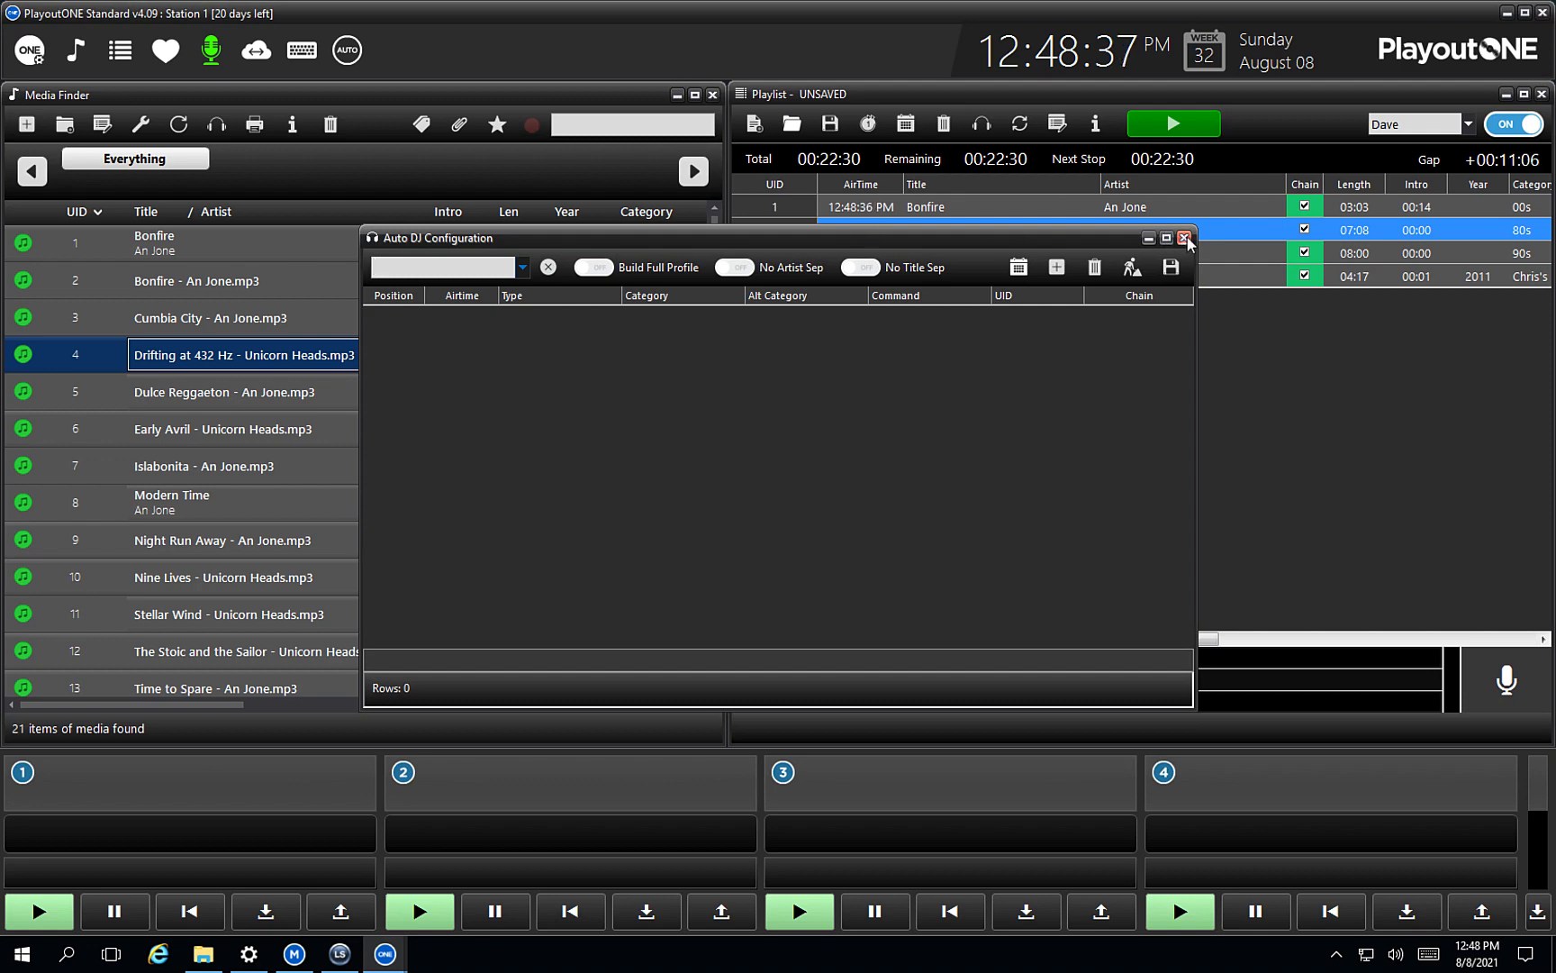
left_click(1184, 239)
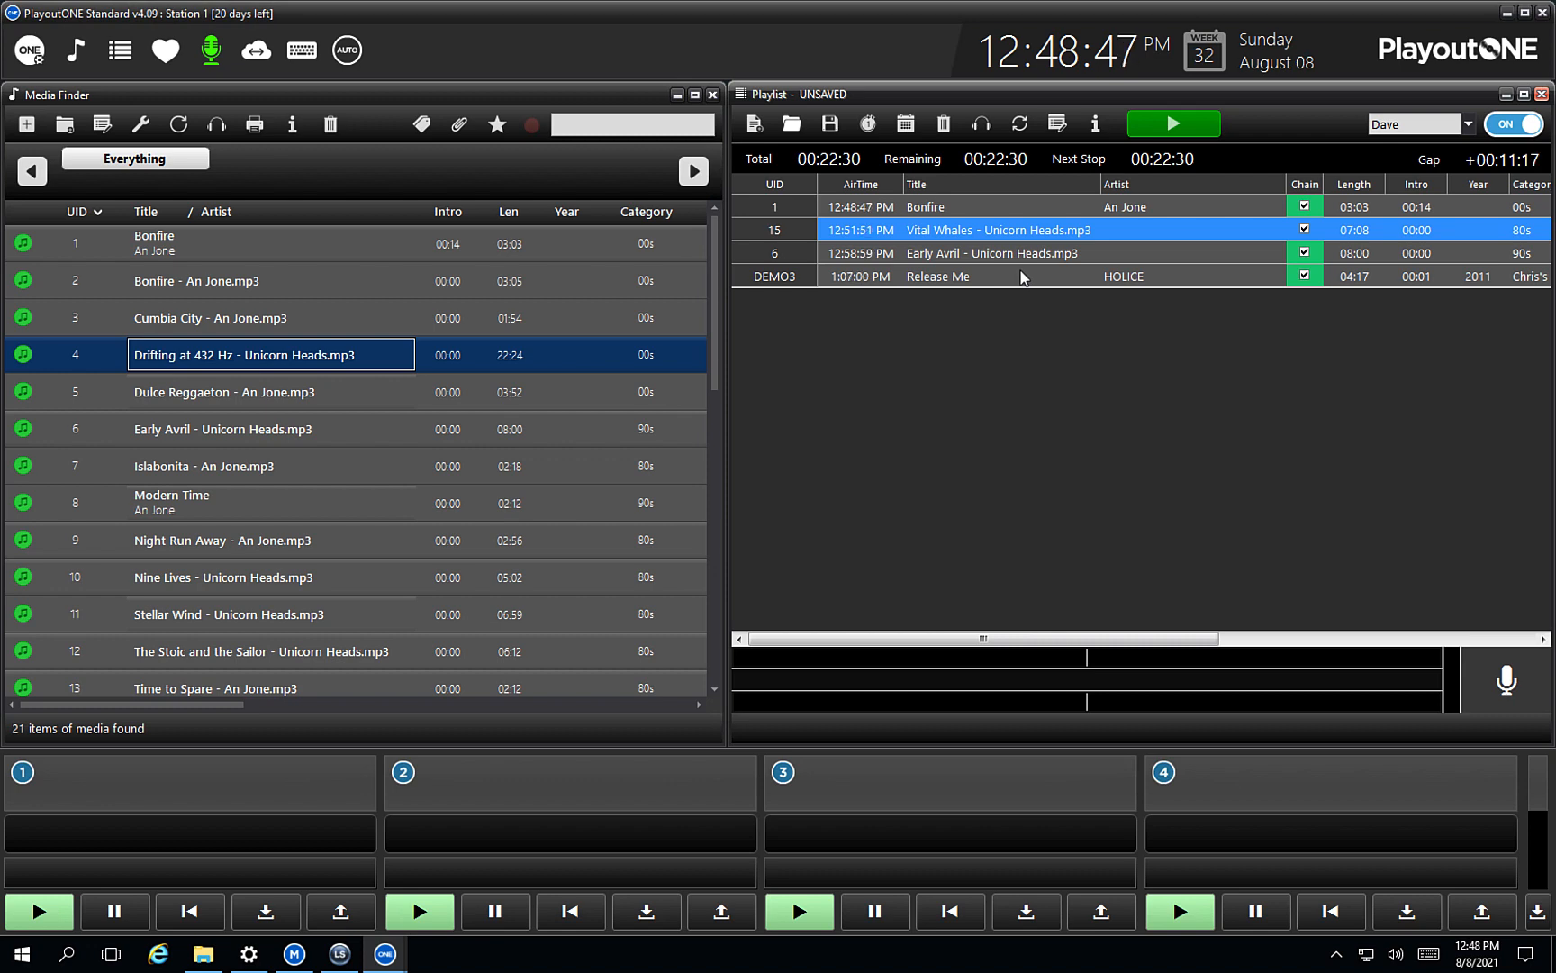
Step: Switch Auto DJ off and save the playlist under a new name, the owner's first name followed by "Playlist"
left_click(978, 280)
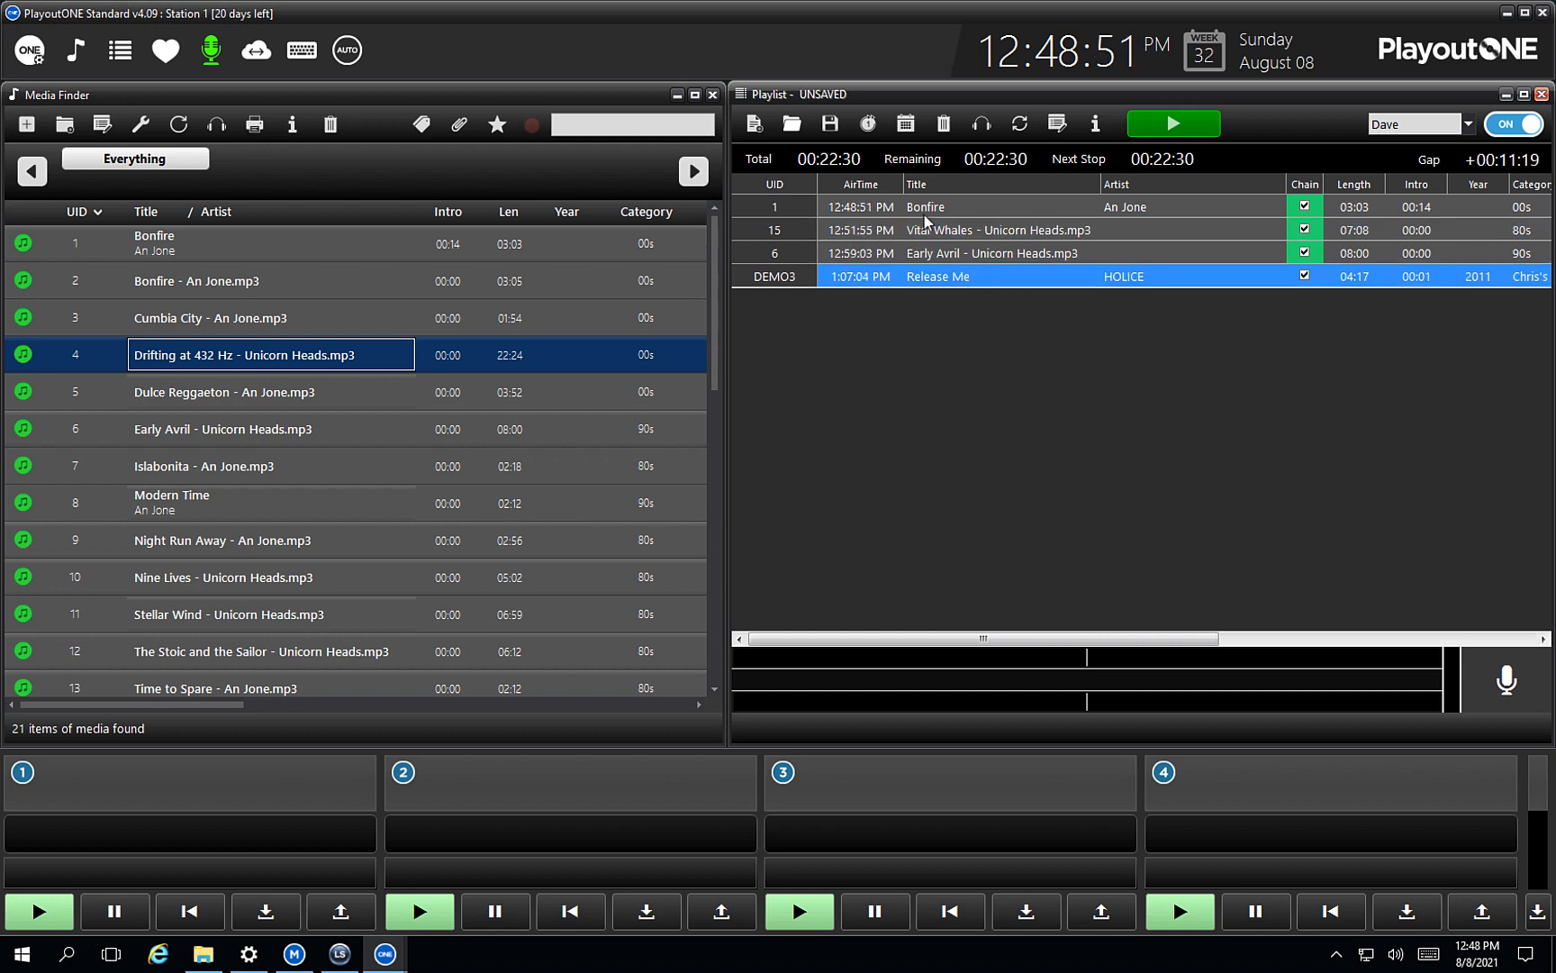
left_click(1511, 128)
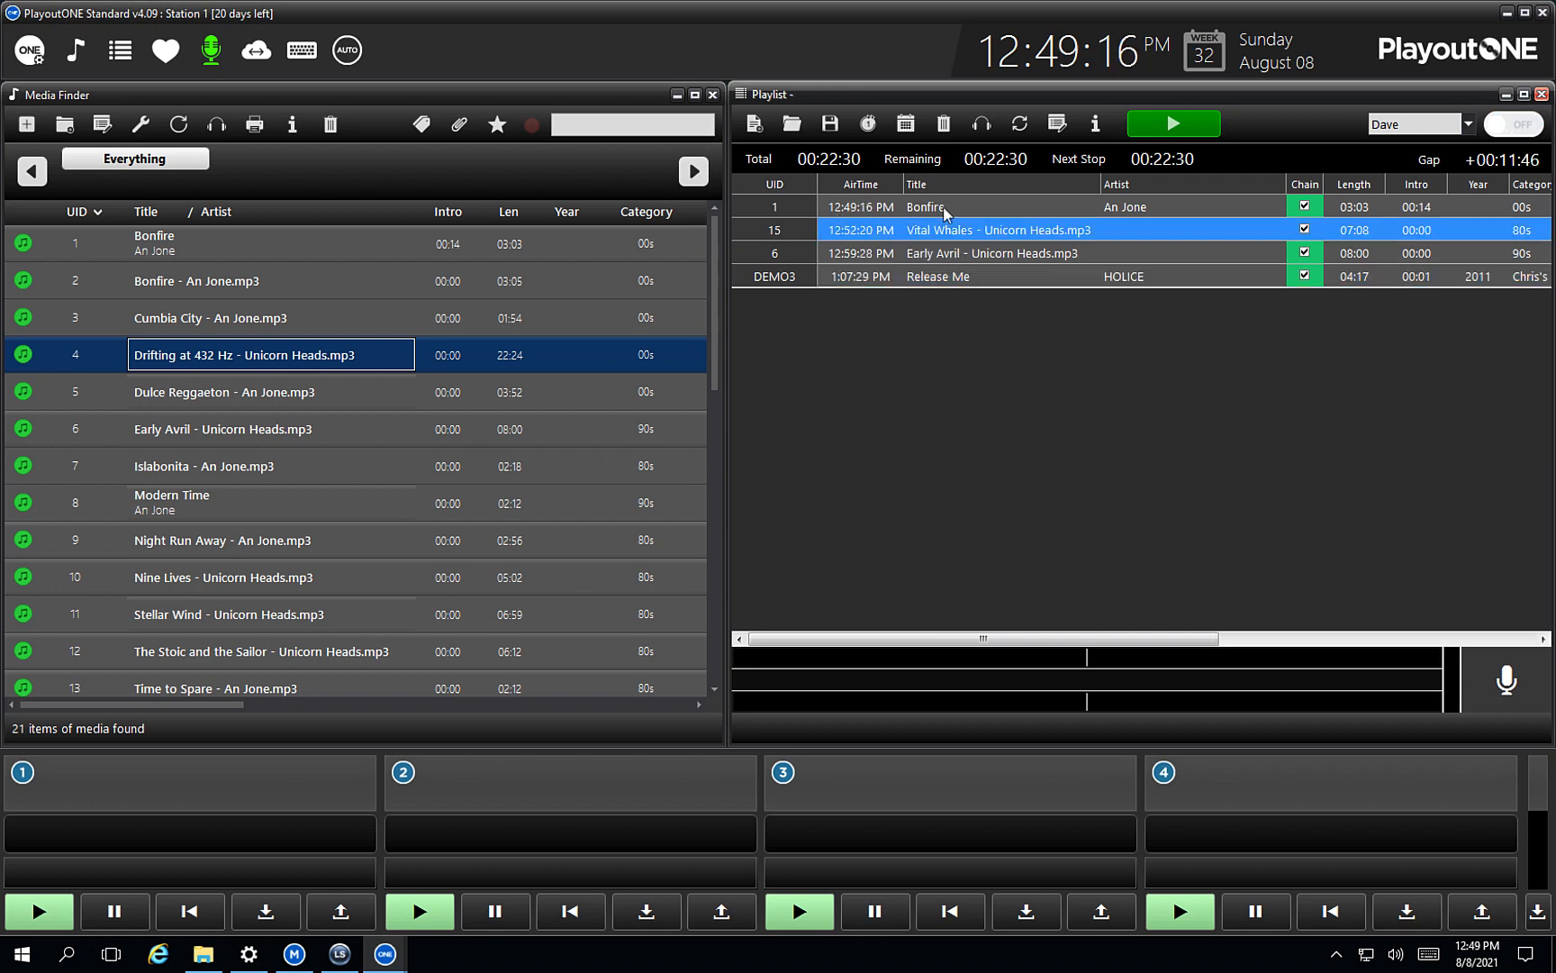
right_click(942, 207)
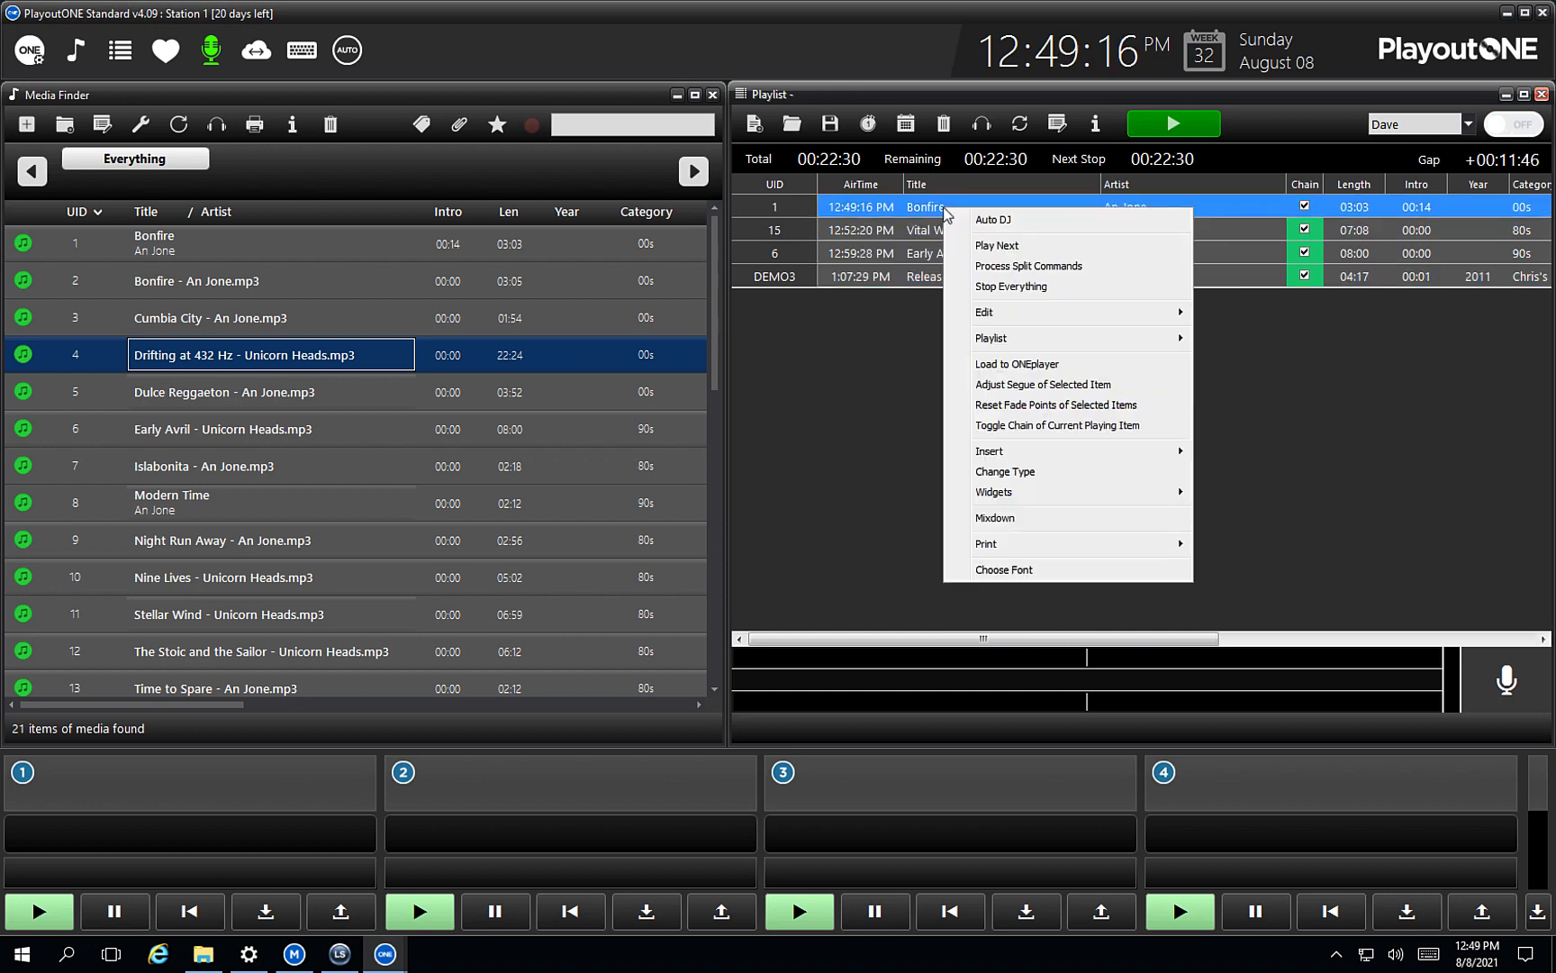
mouse_move(1023, 337)
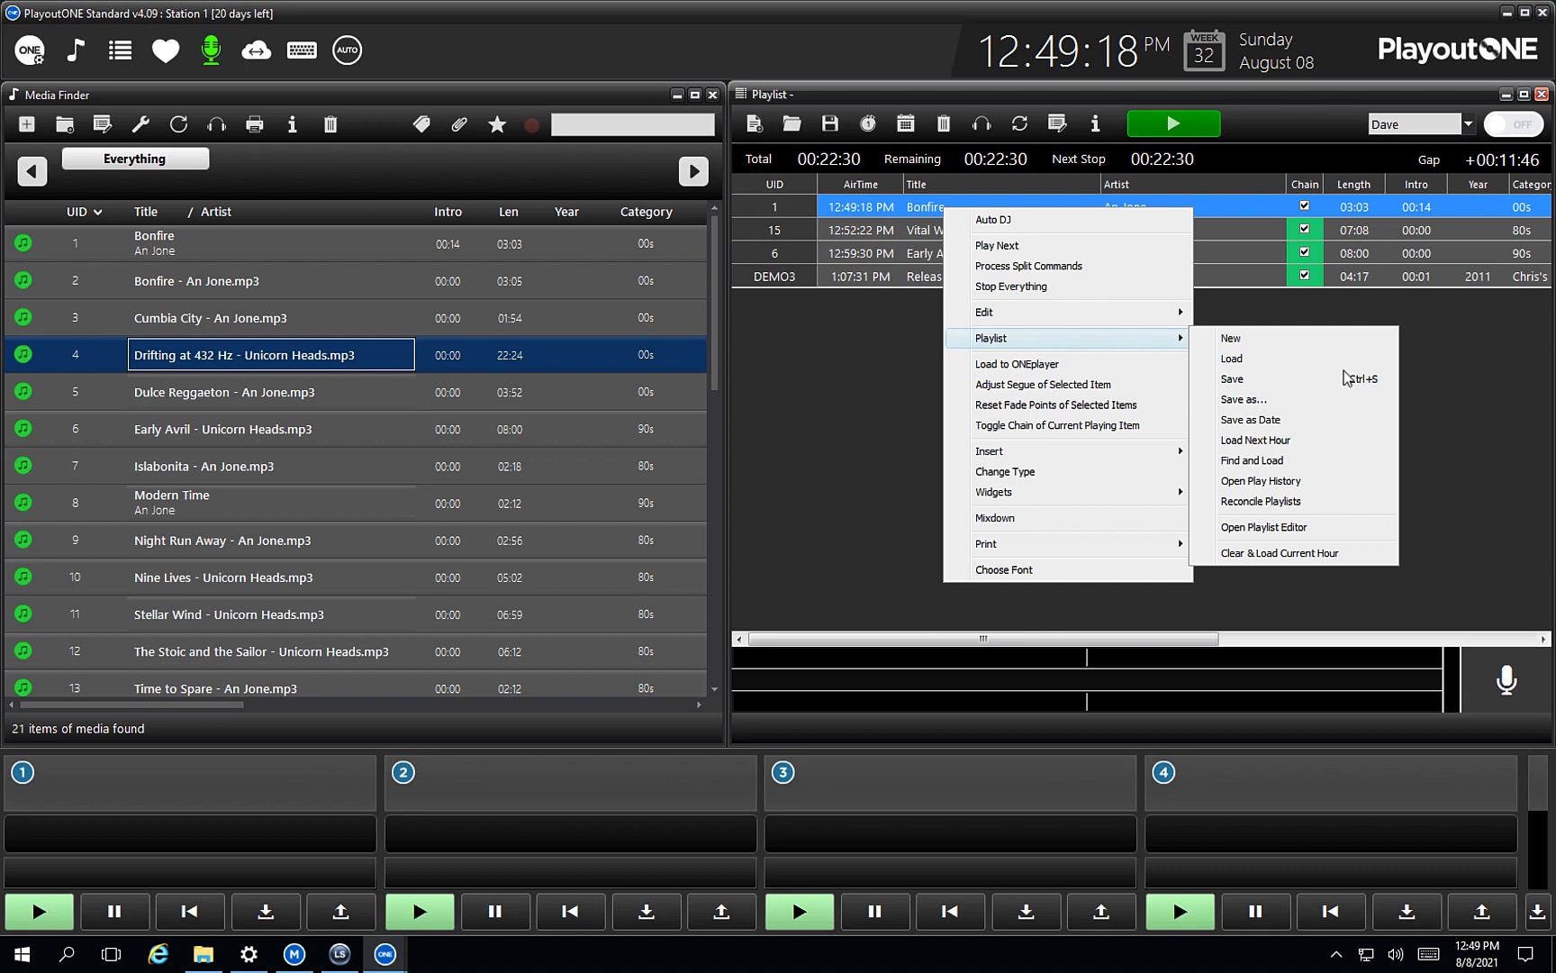
left_click(1243, 399)
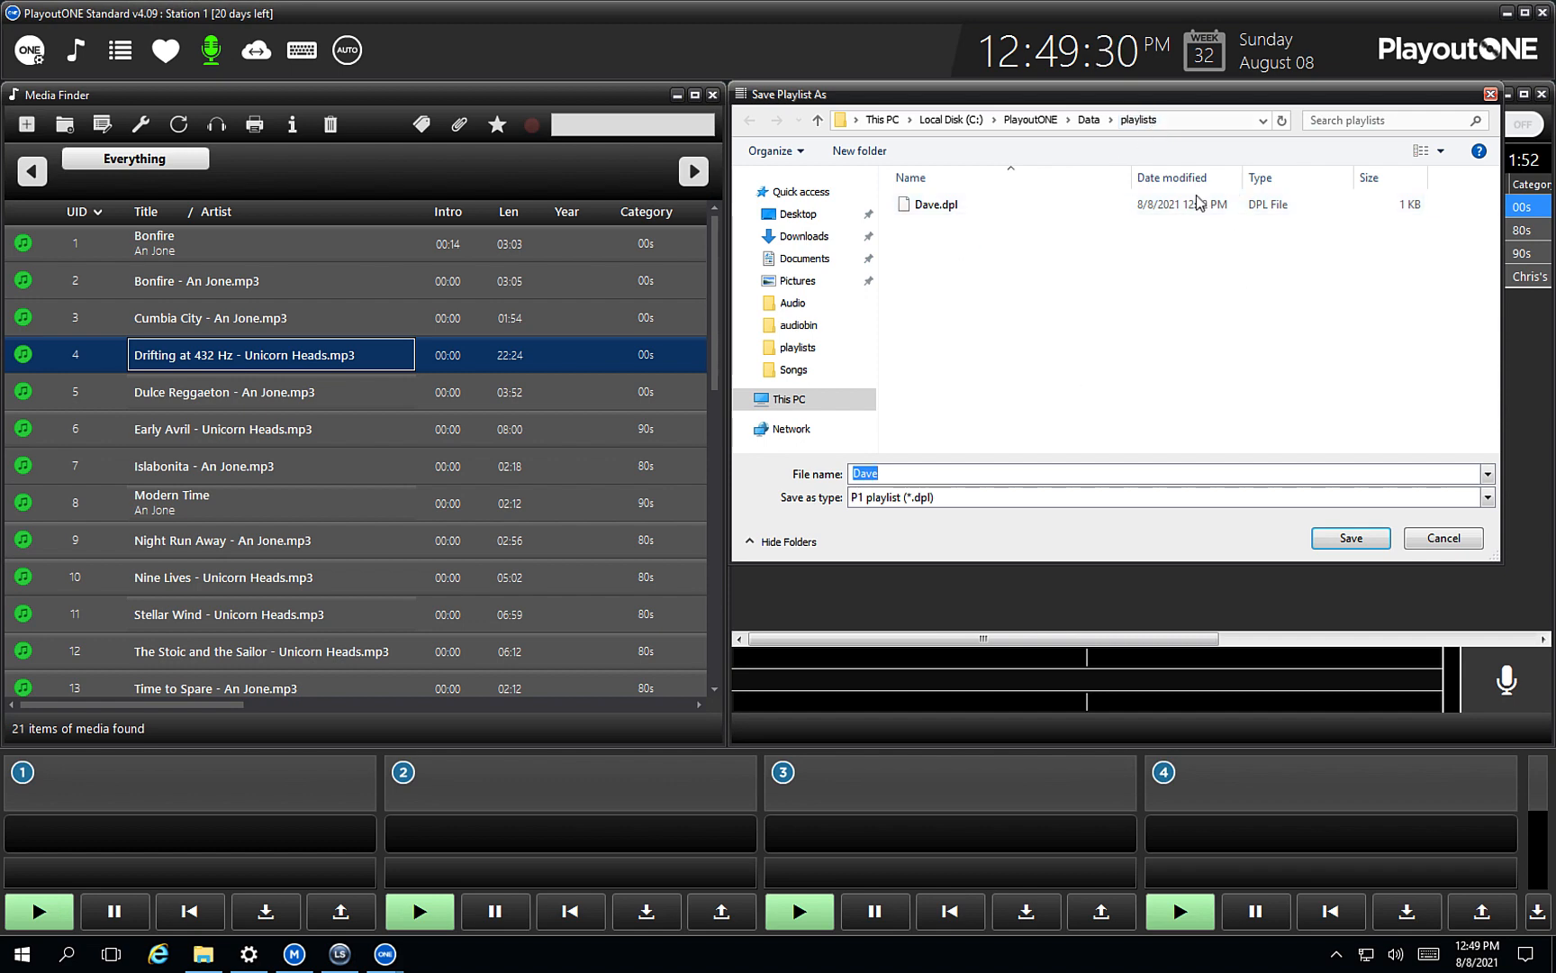
type("Daves")
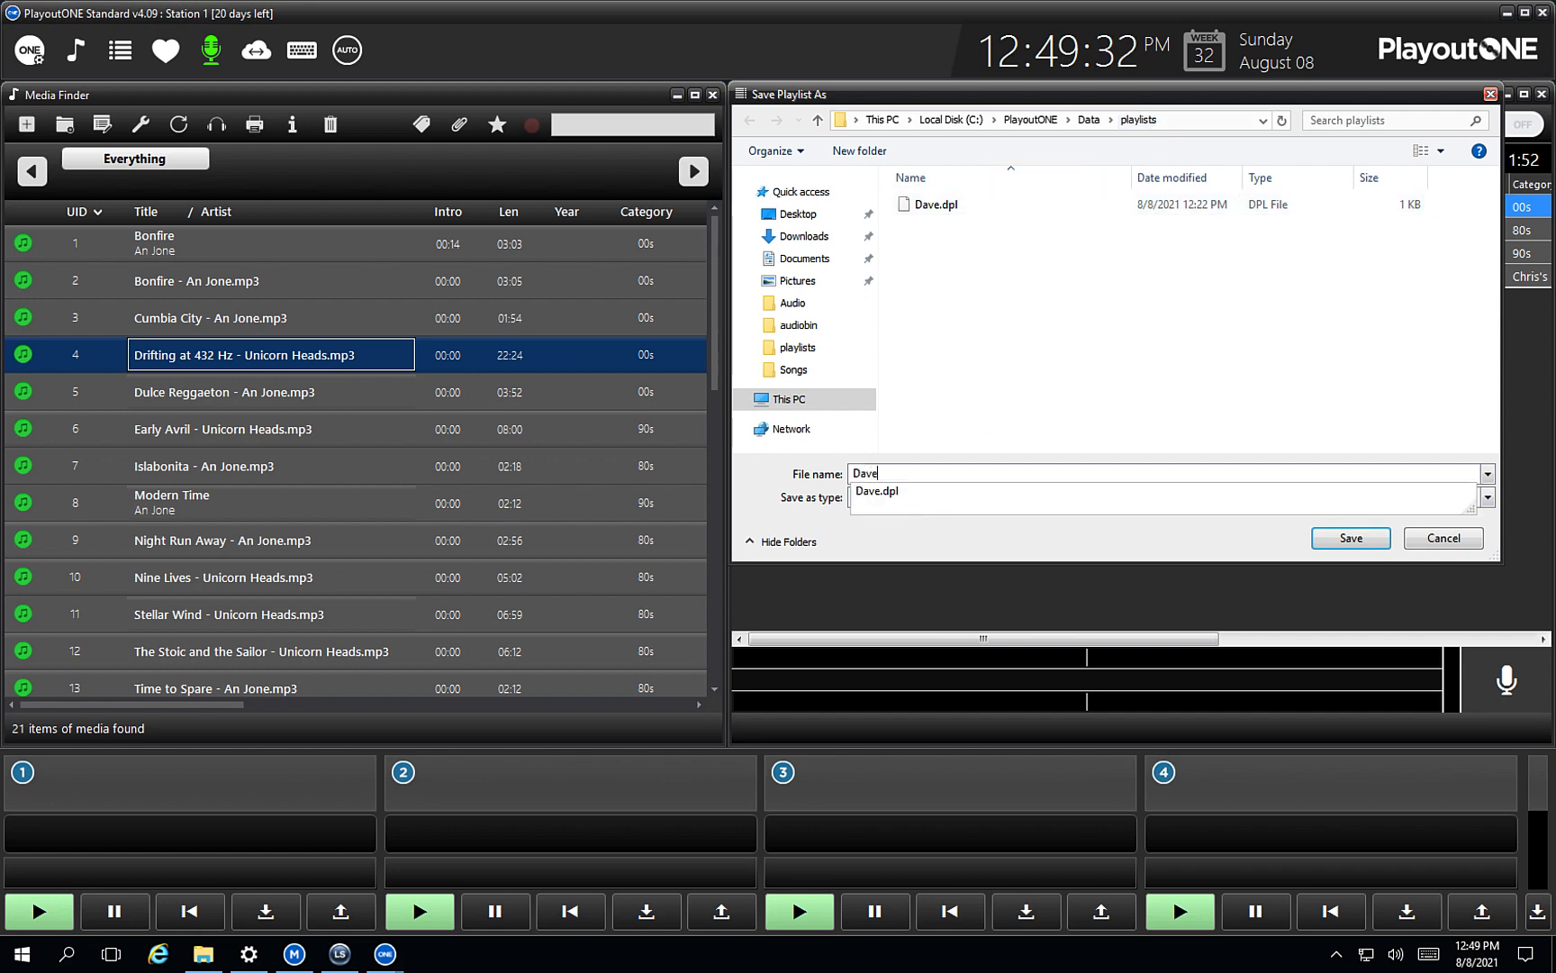
type(" Playlist")
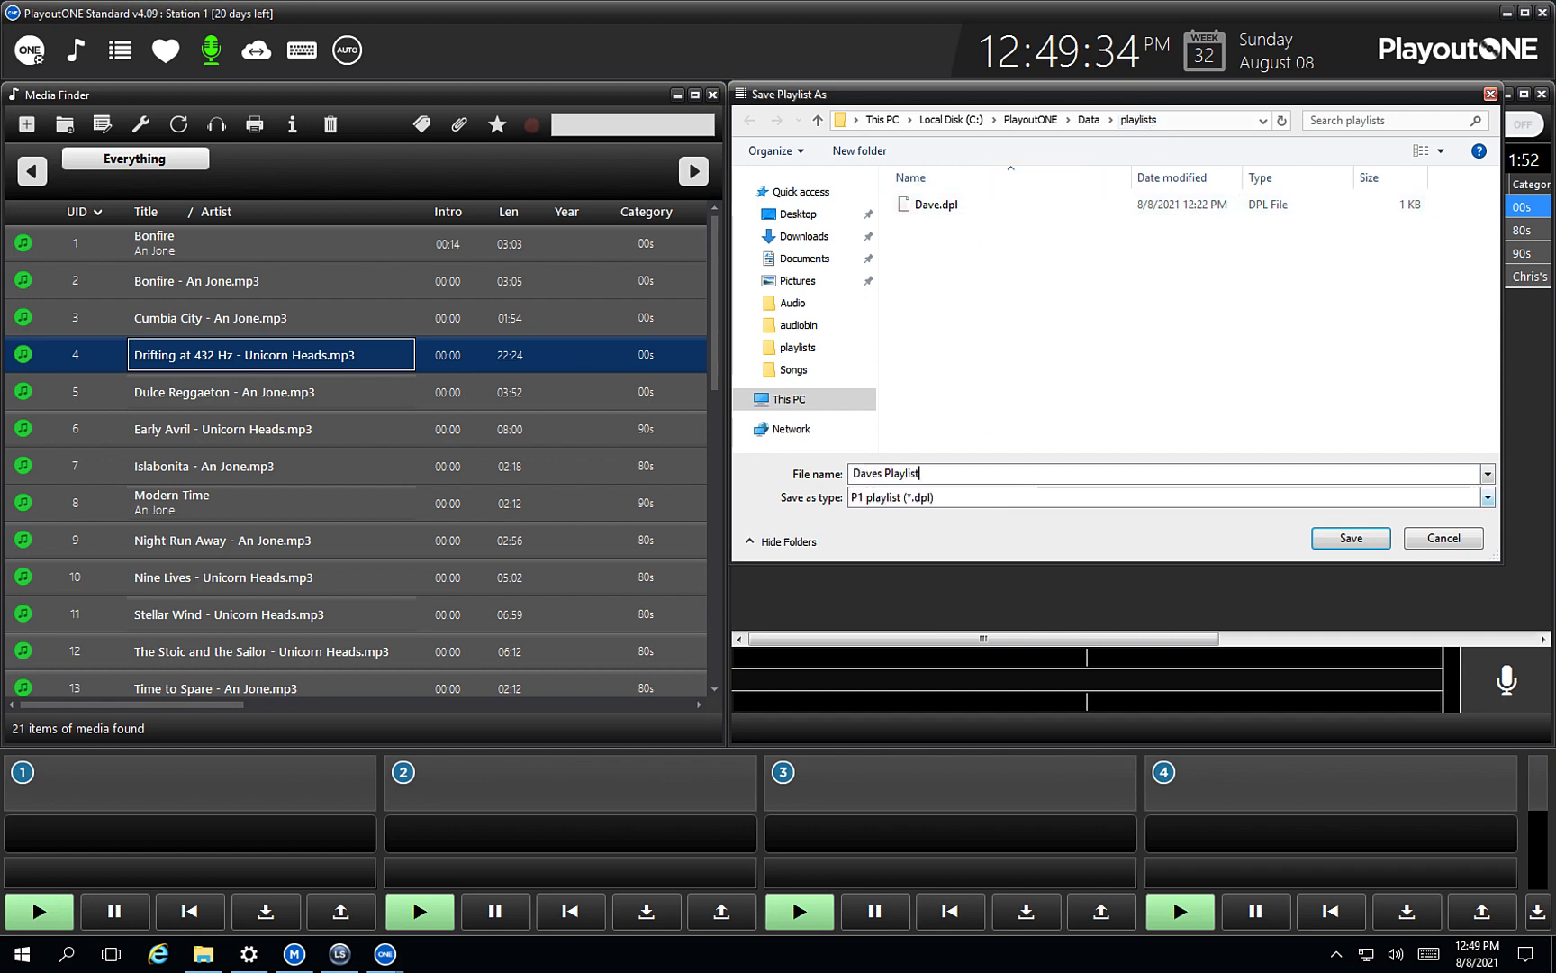
left_click(1351, 537)
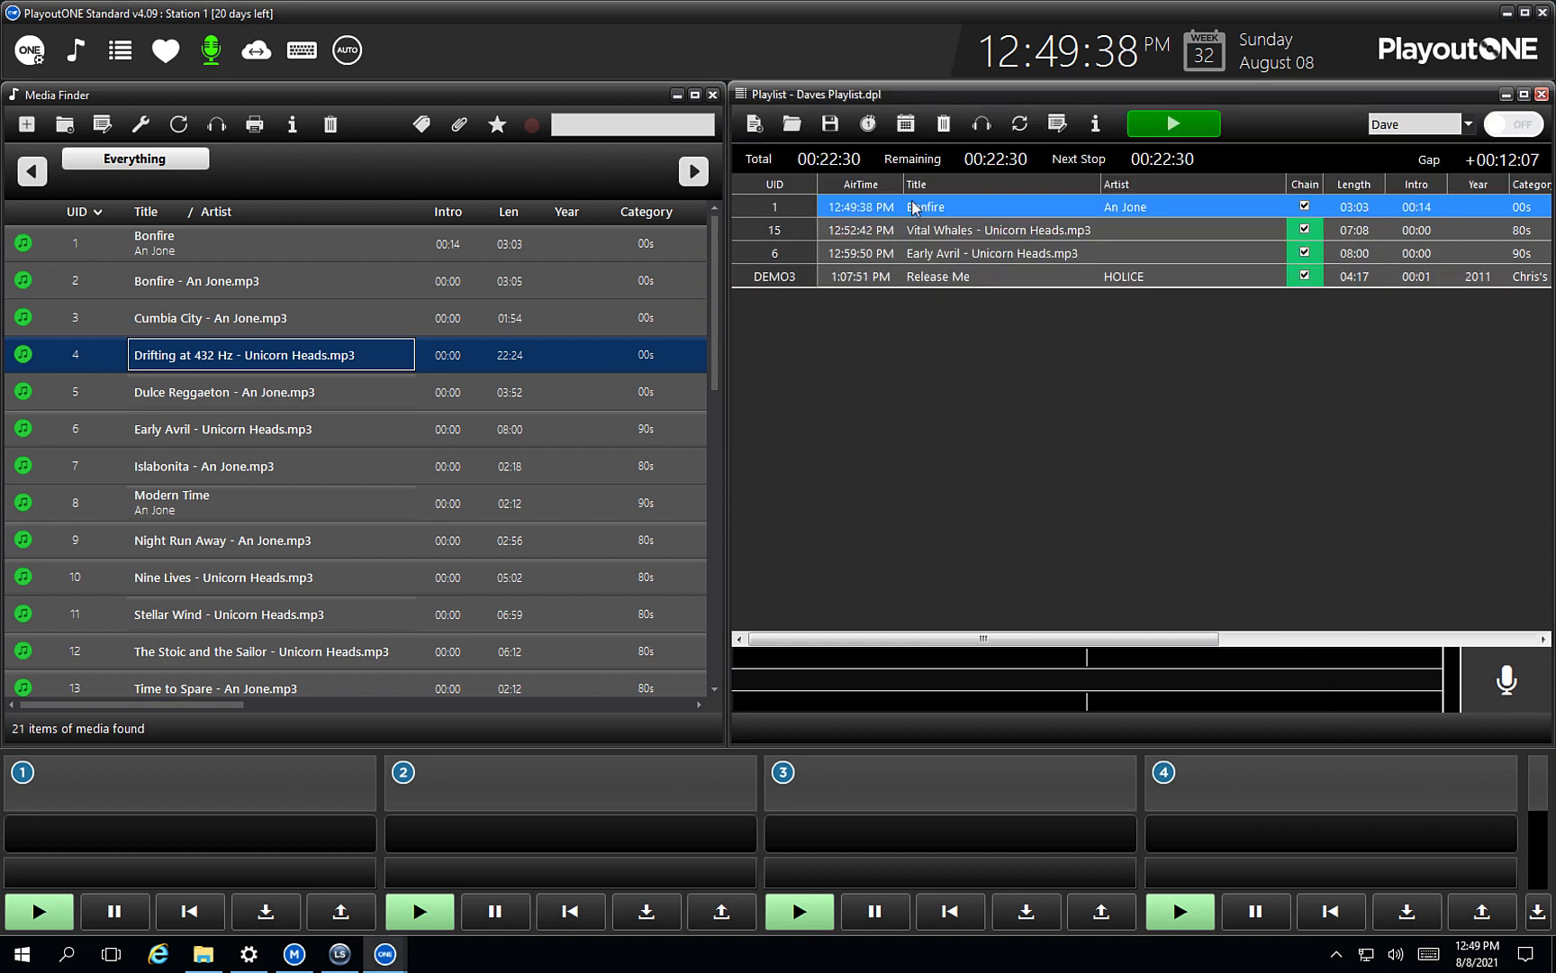
Step: Remove all four tracks from the playlist and load the newly saved playlist file back in
left_click(890, 279, "shift")
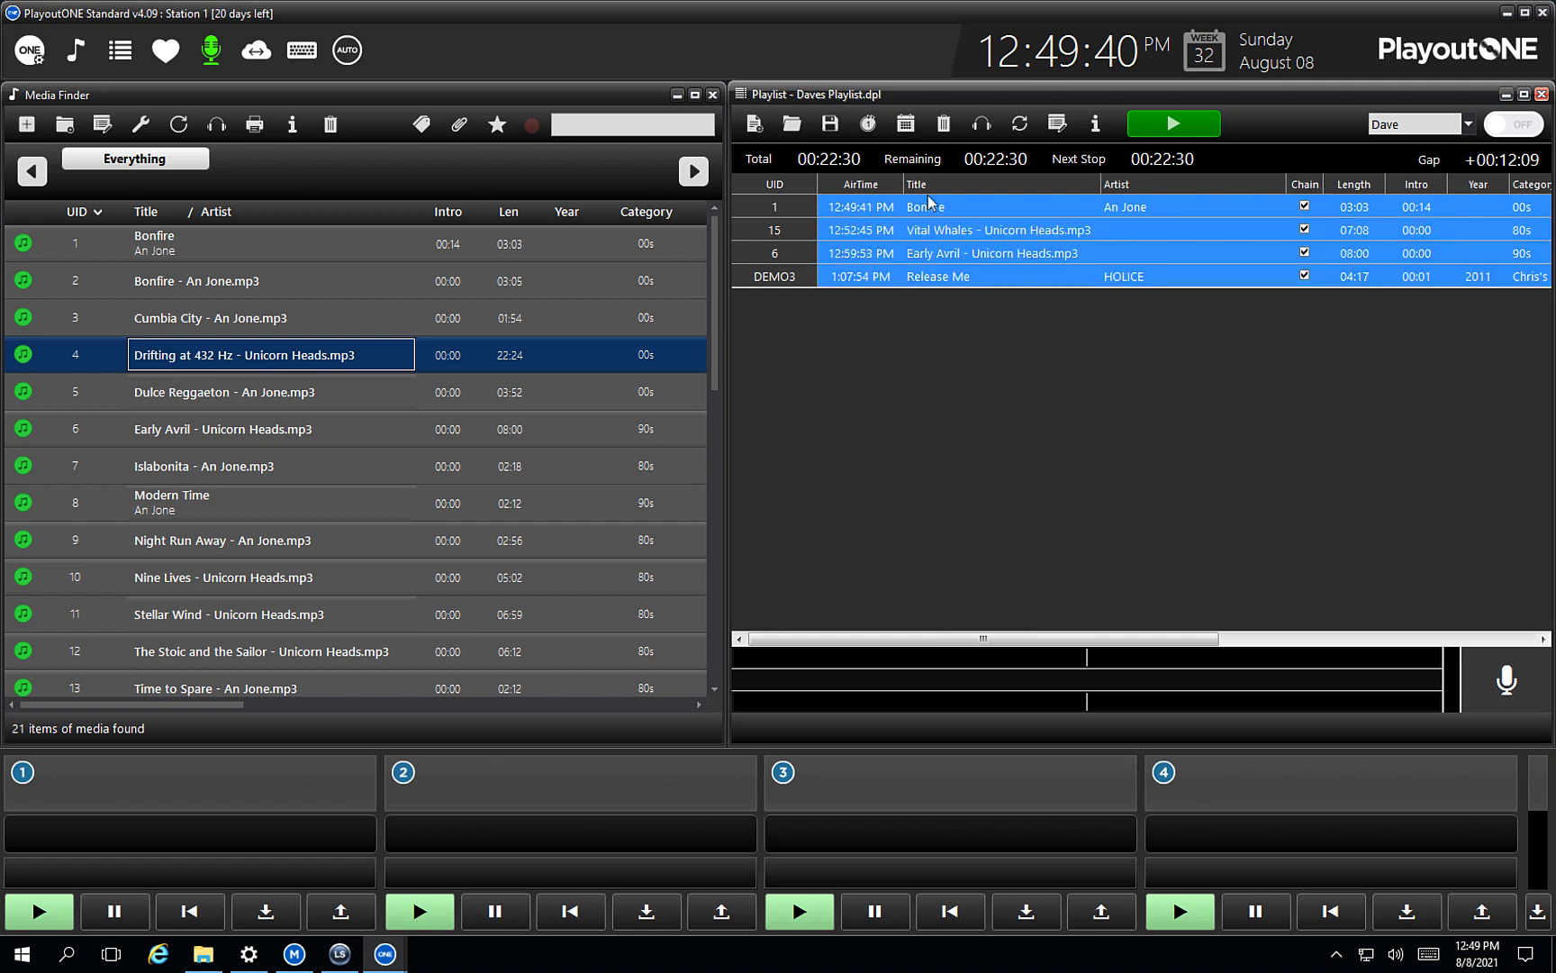
key("Delete")
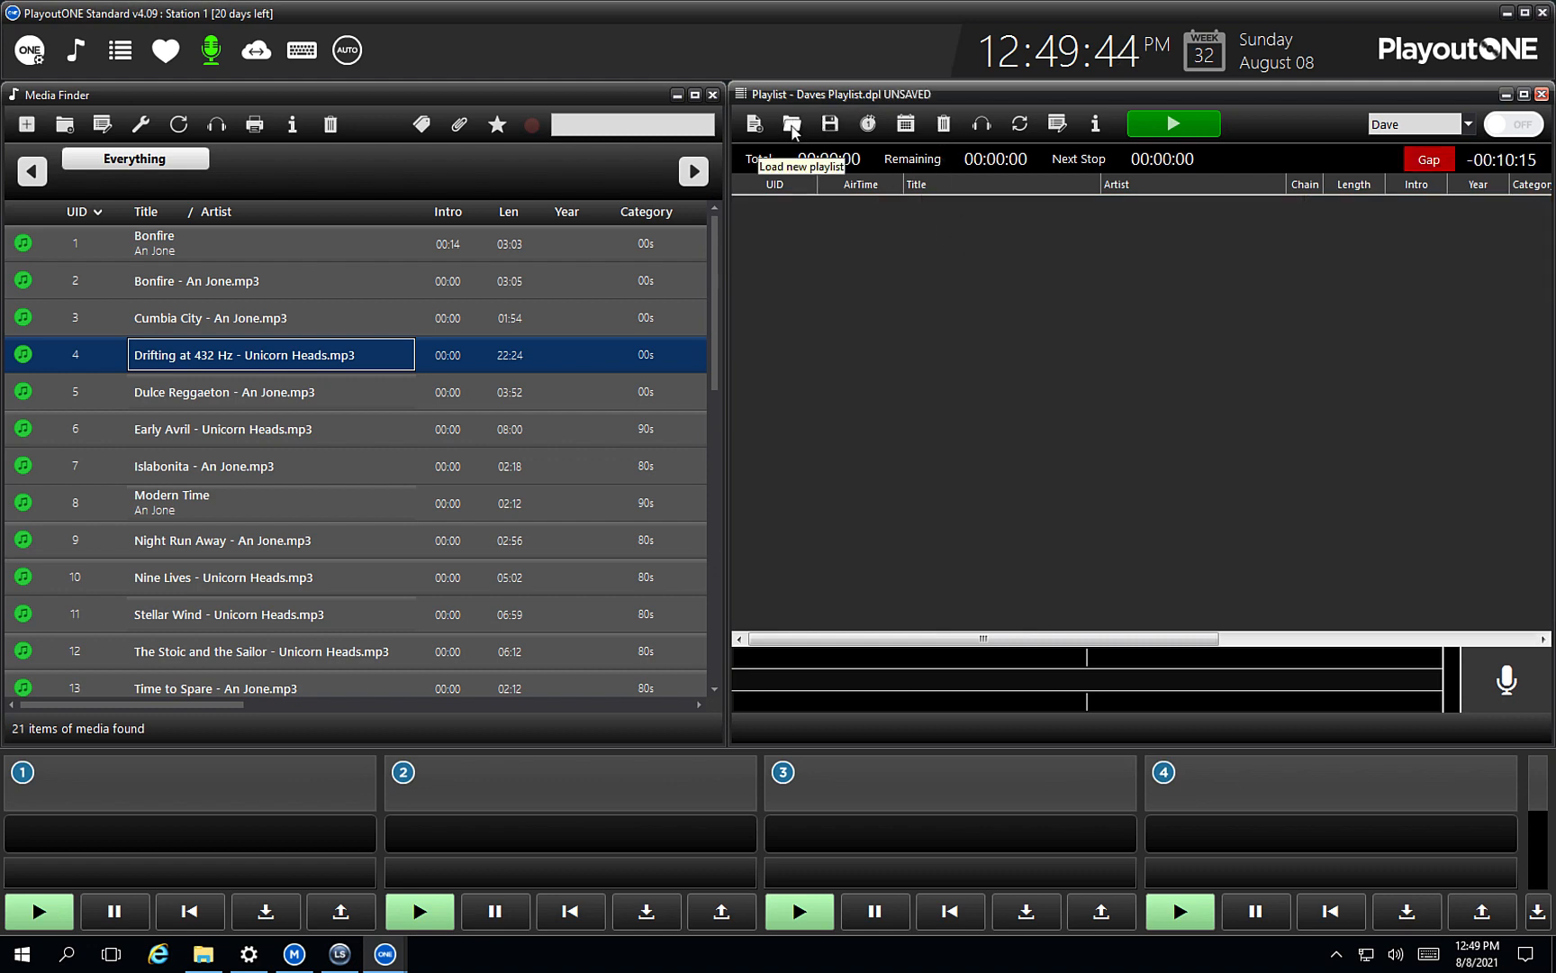
left_click(792, 126)
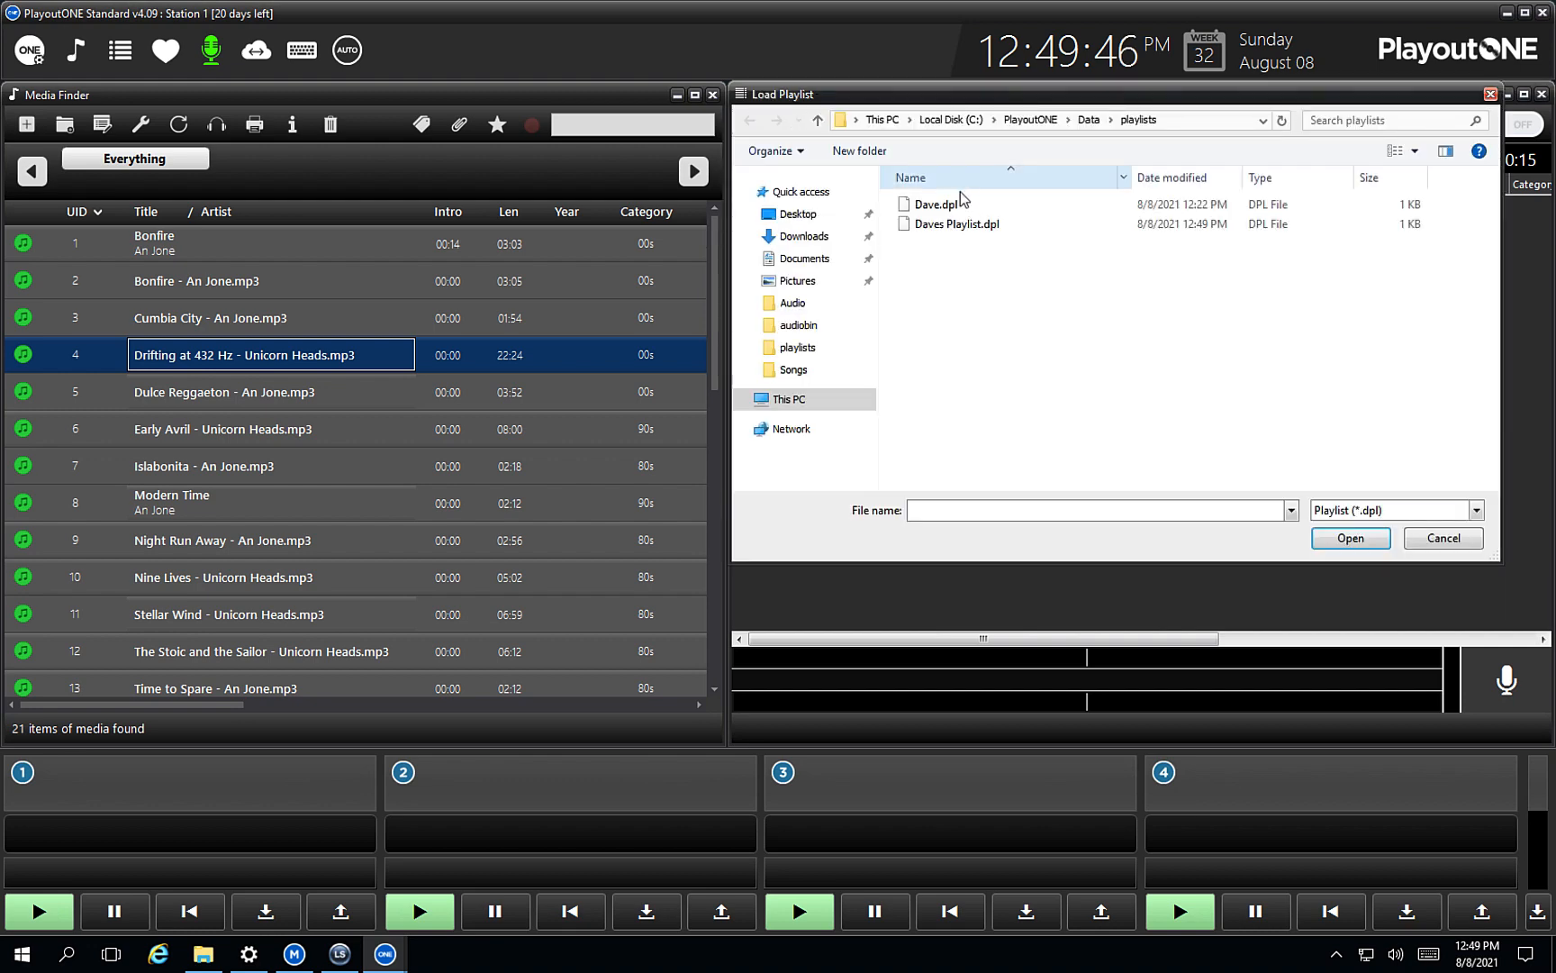
double_click(941, 225)
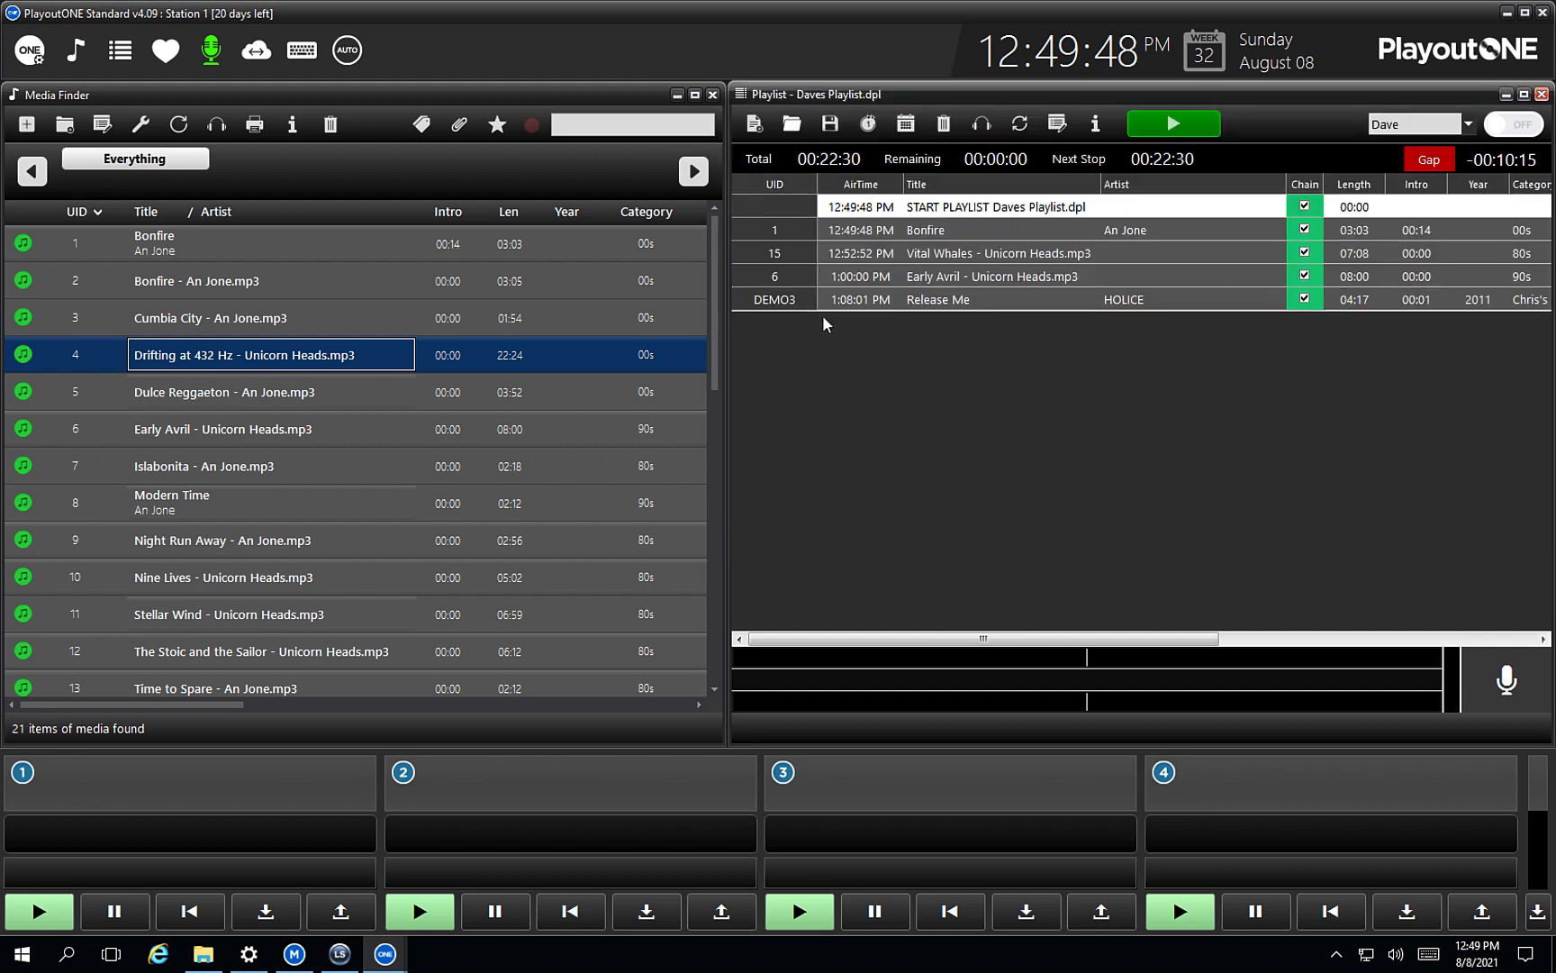
Step: Insert Islabonita and Time to Spare into the playlist between Vital Whales and Early Avril
left_click_drag(281, 465, 977, 276)
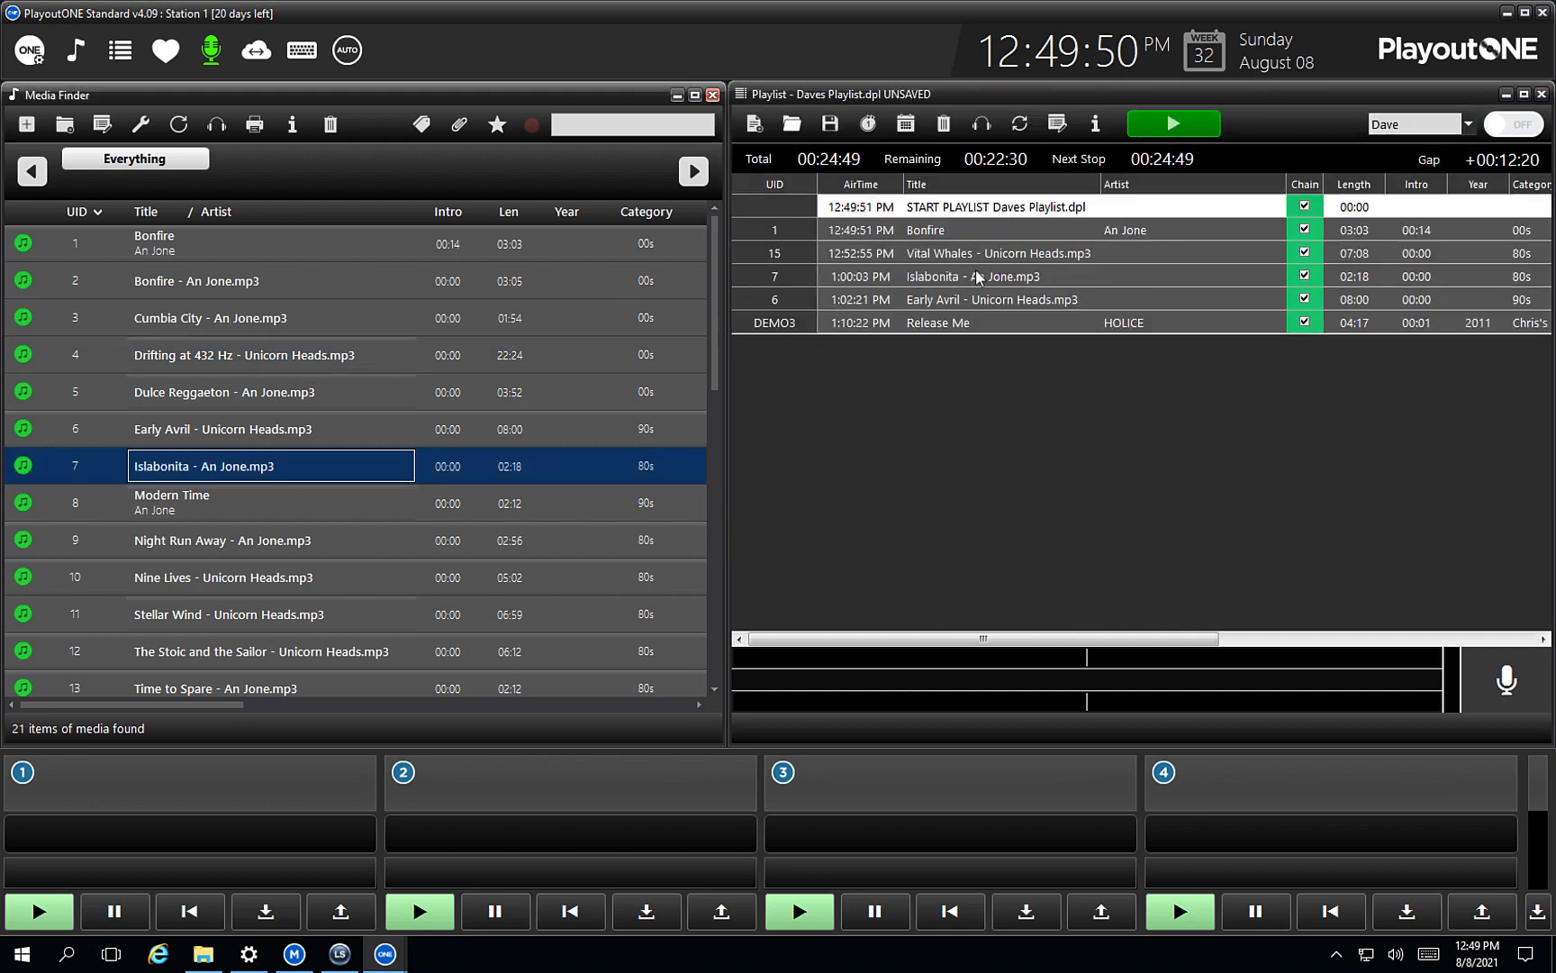
left_click(410, 517)
scroll(410, 521, "down", 1)
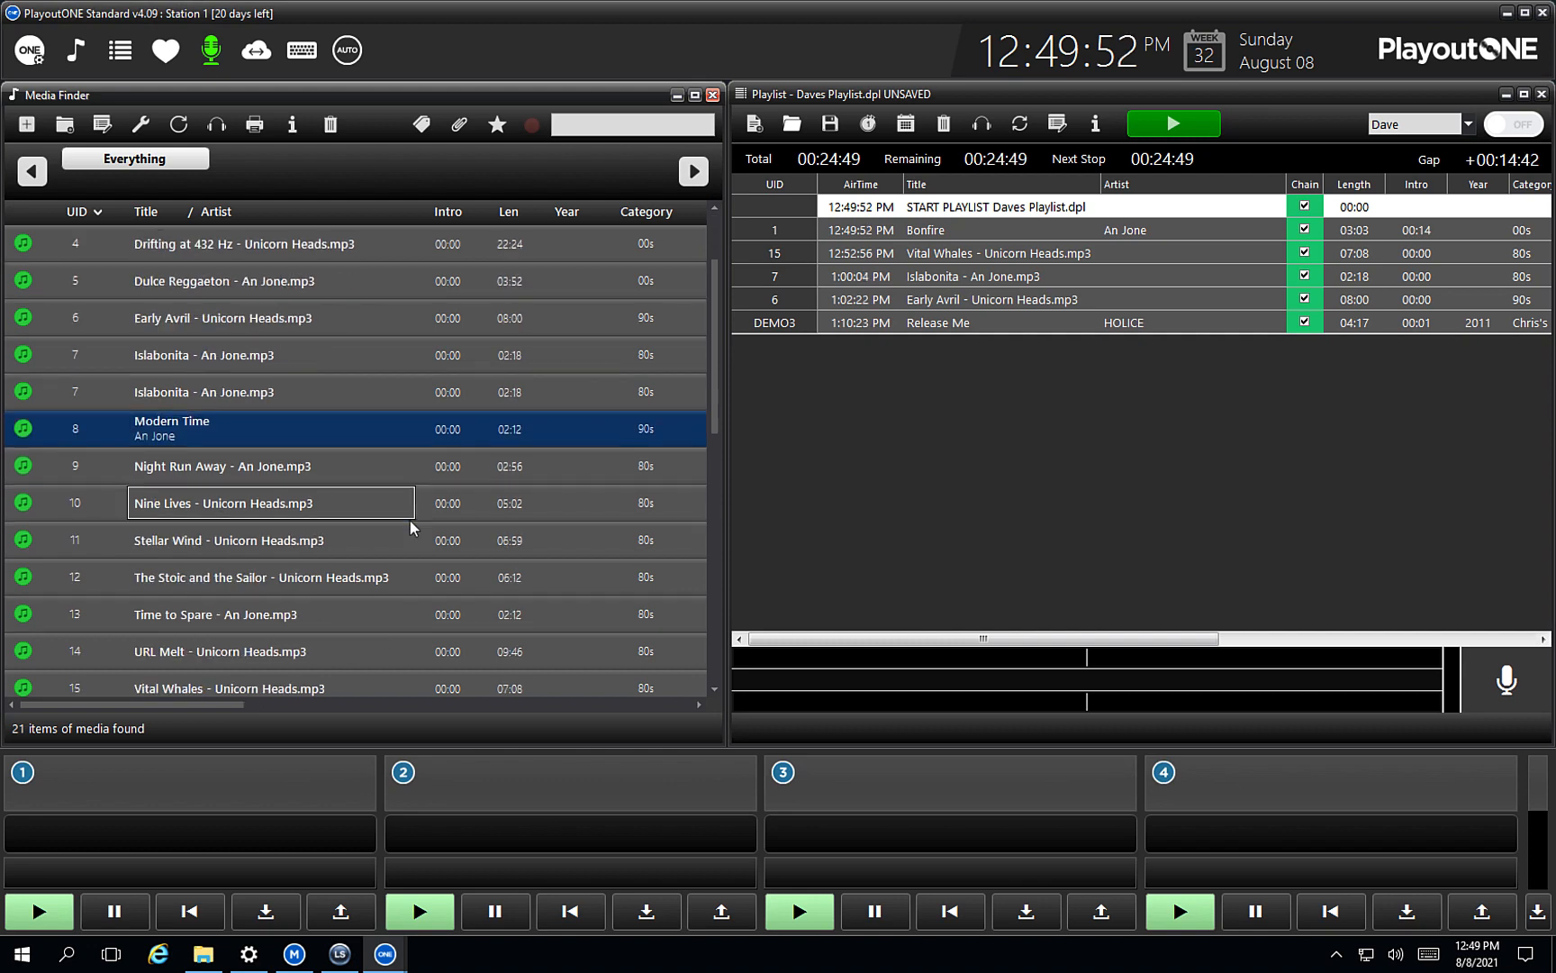
left_click_drag(240, 577, 1001, 300)
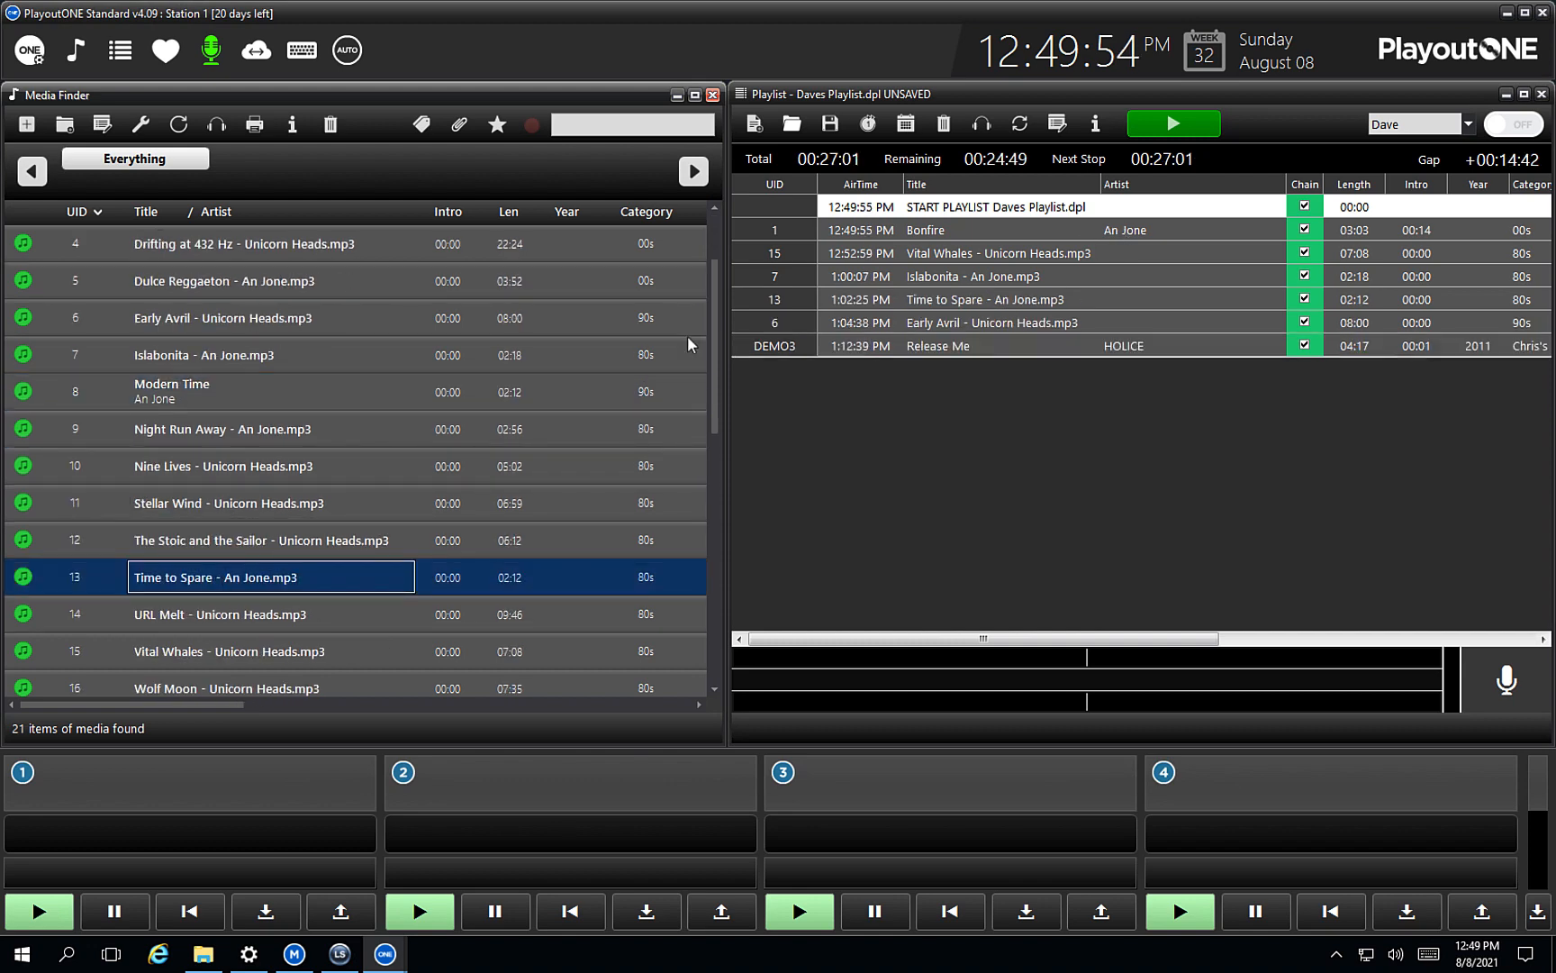
Step: Move Release Me directly below Bonfire and save the playlist
left_click(786, 348)
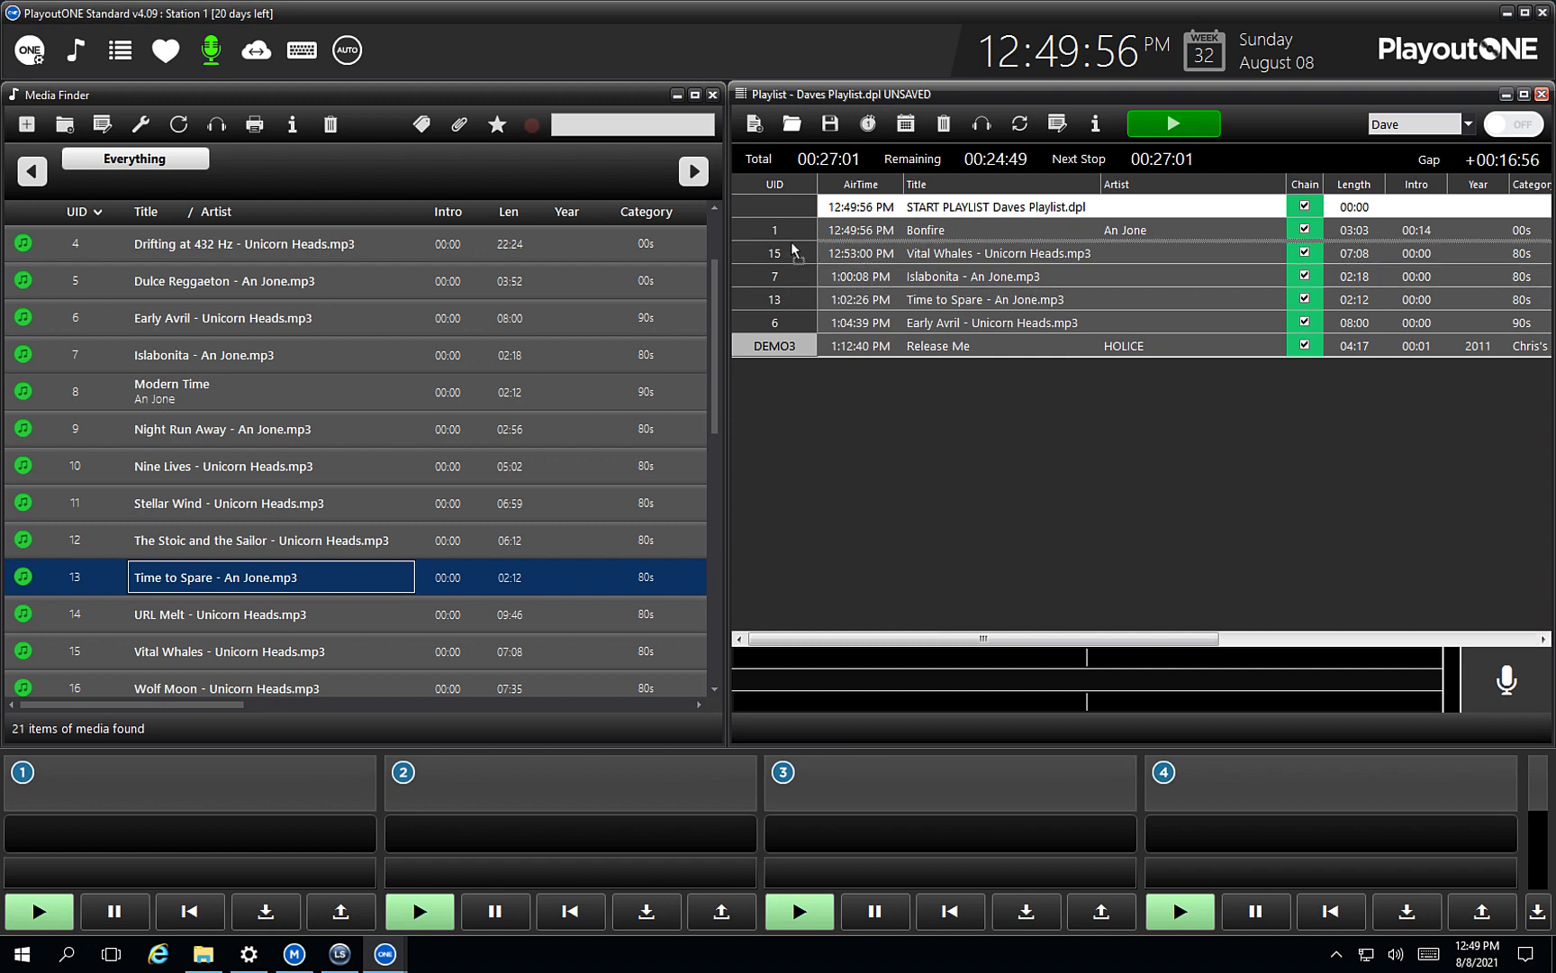
left_click_drag(792, 249, 792, 249)
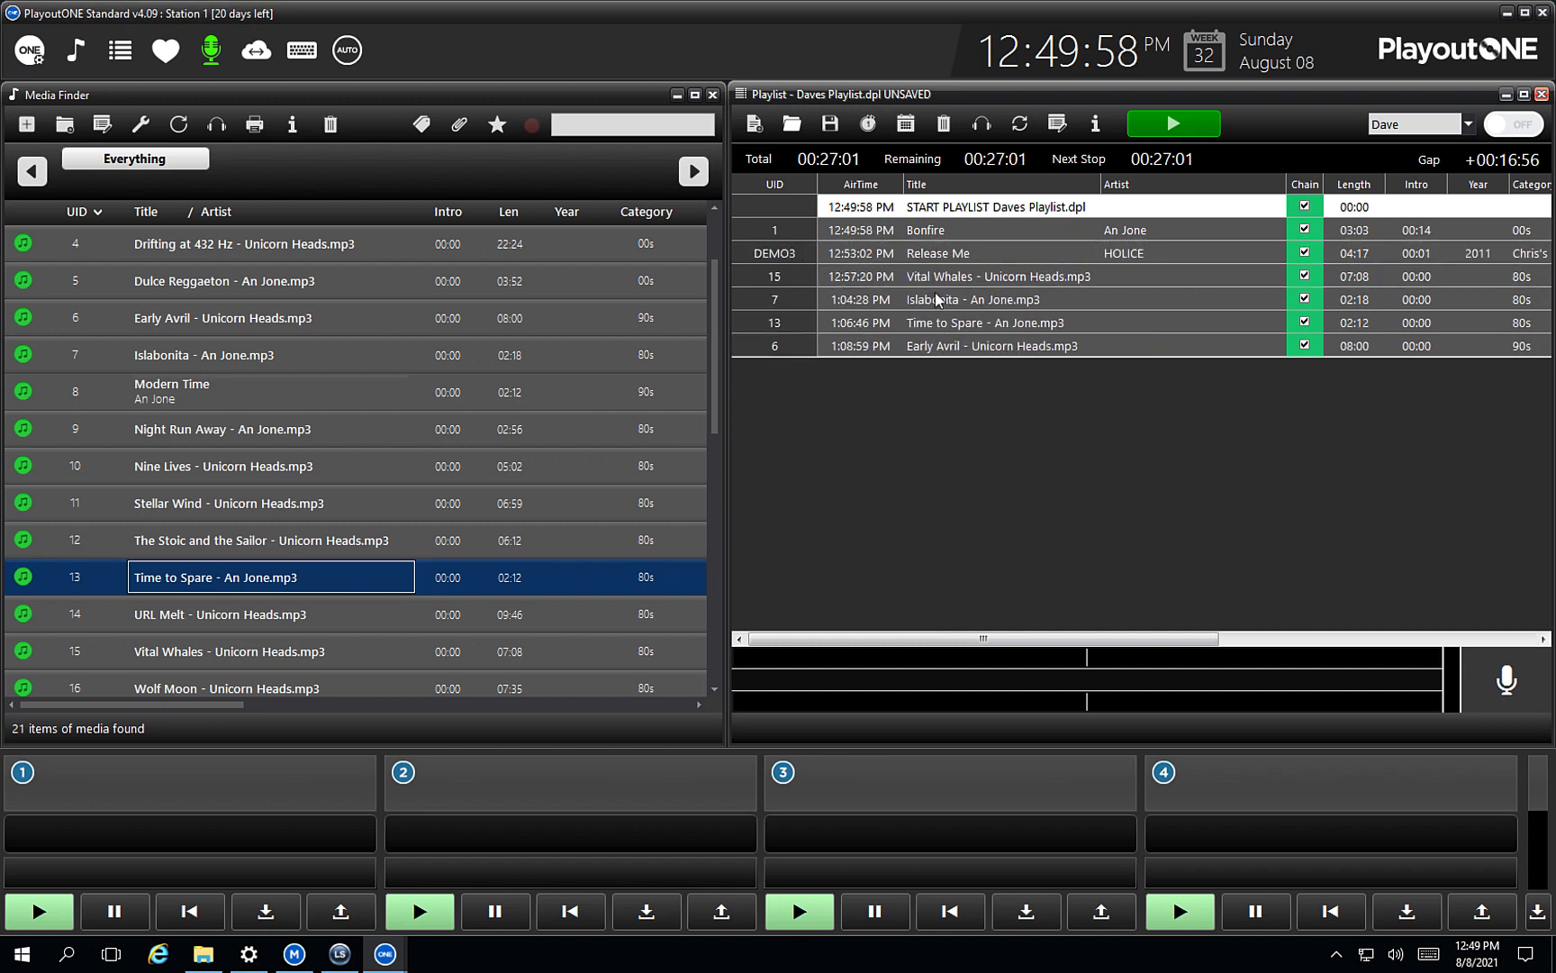
left_click(832, 126)
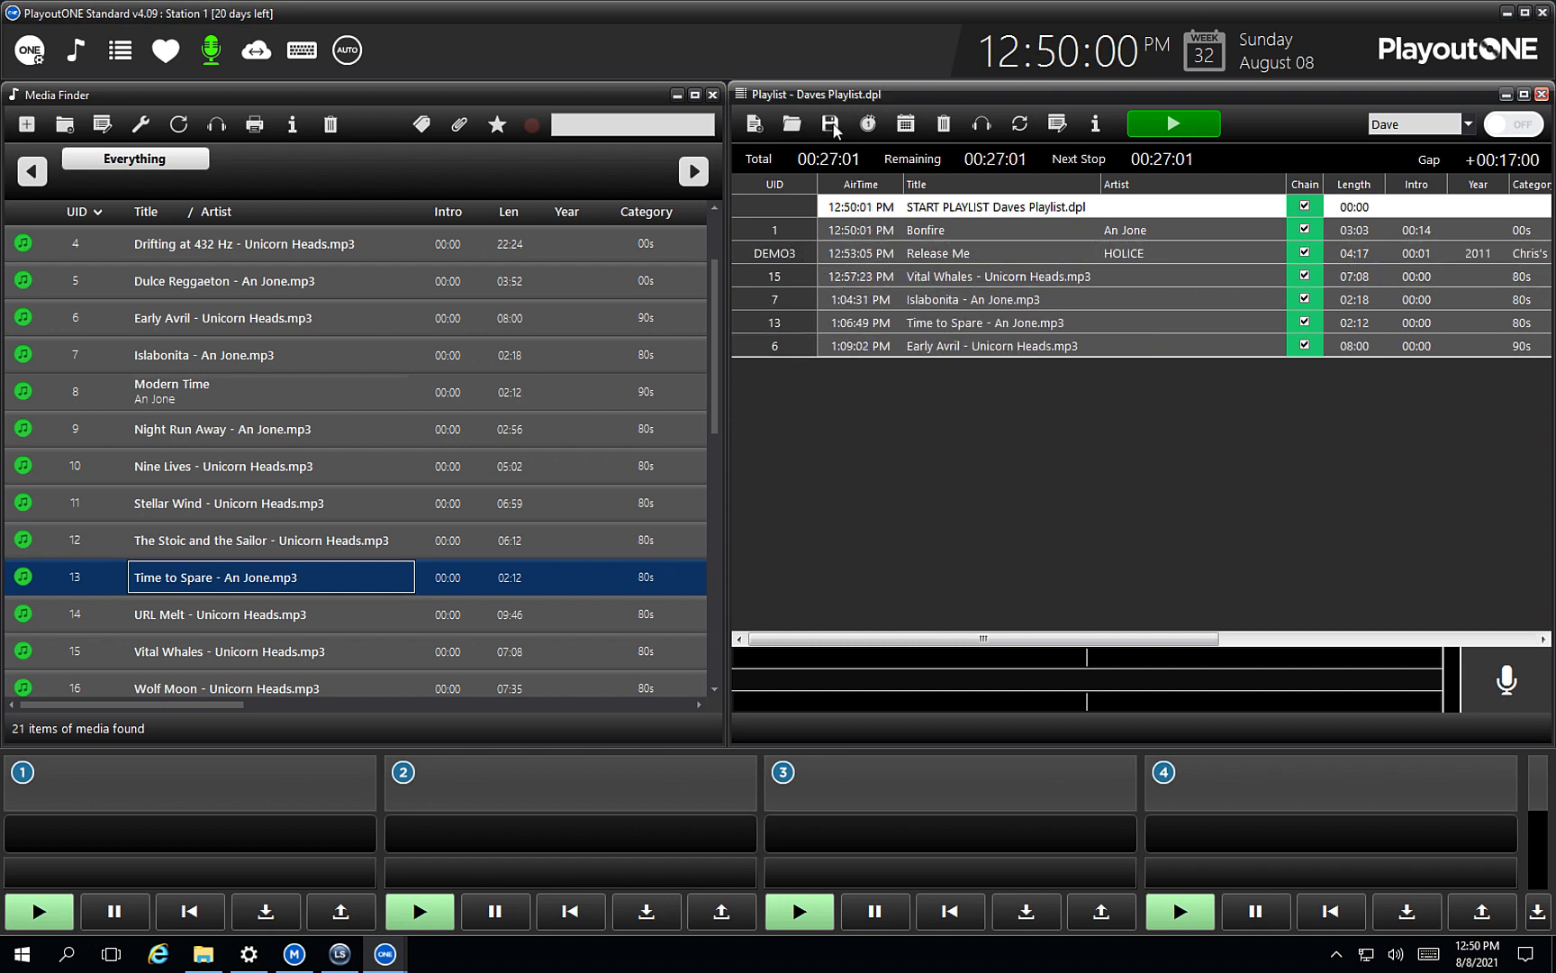
Step: Select Vital Whales in the playlist and examine the player and microphone device assignments in the hardware settings, leaving them unchanged
left_click(961, 284)
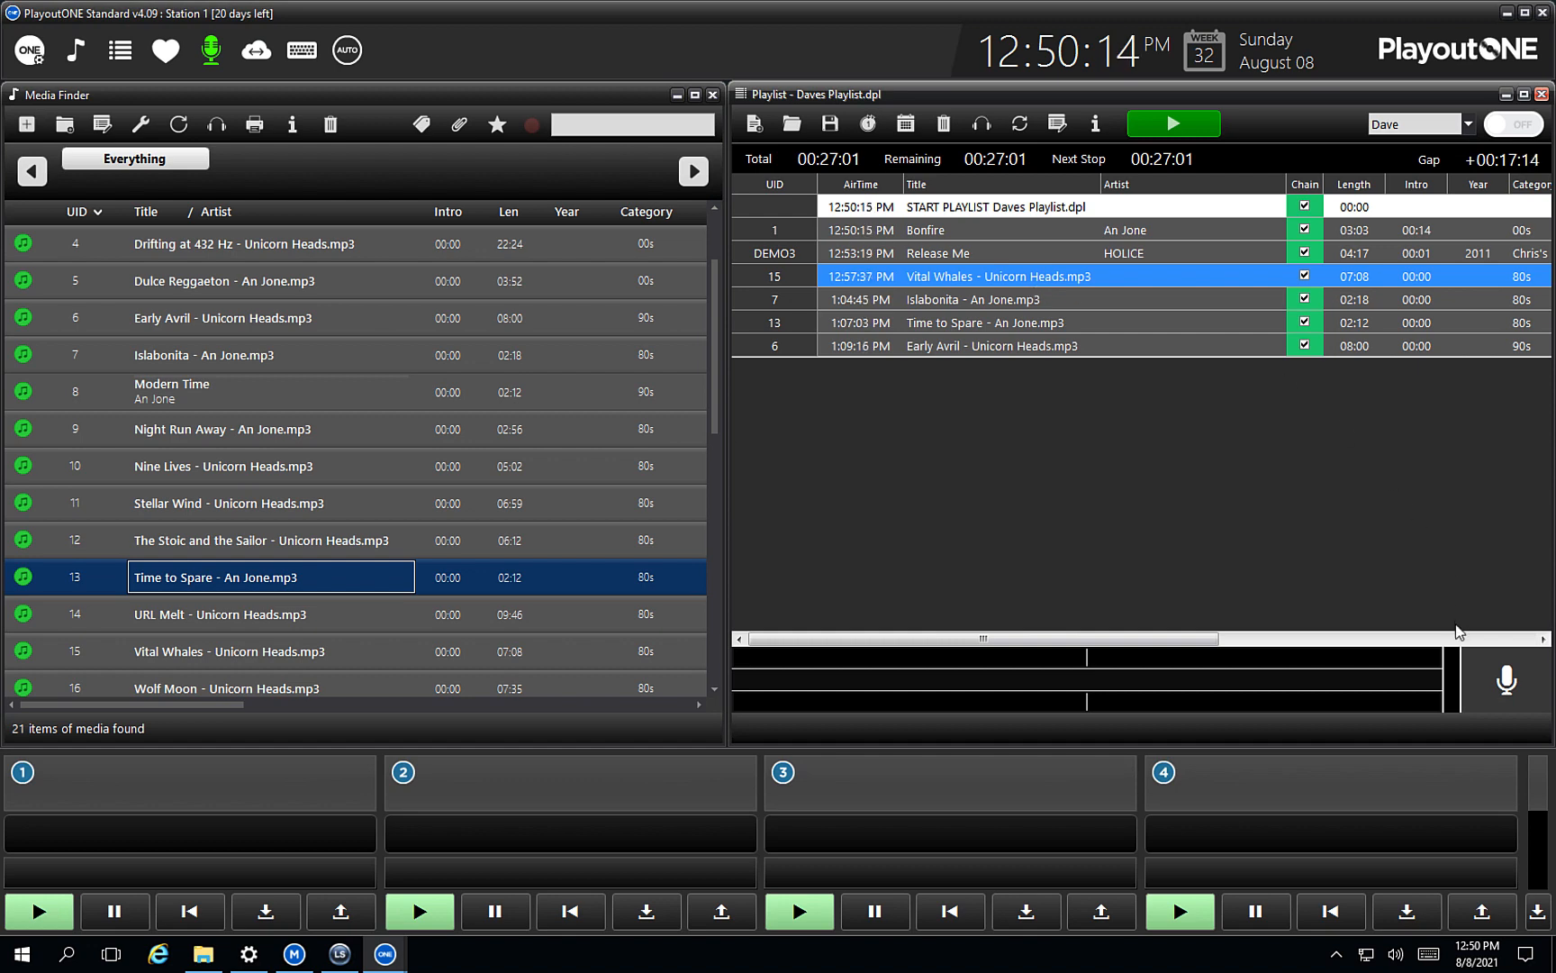
left_click(54, 63)
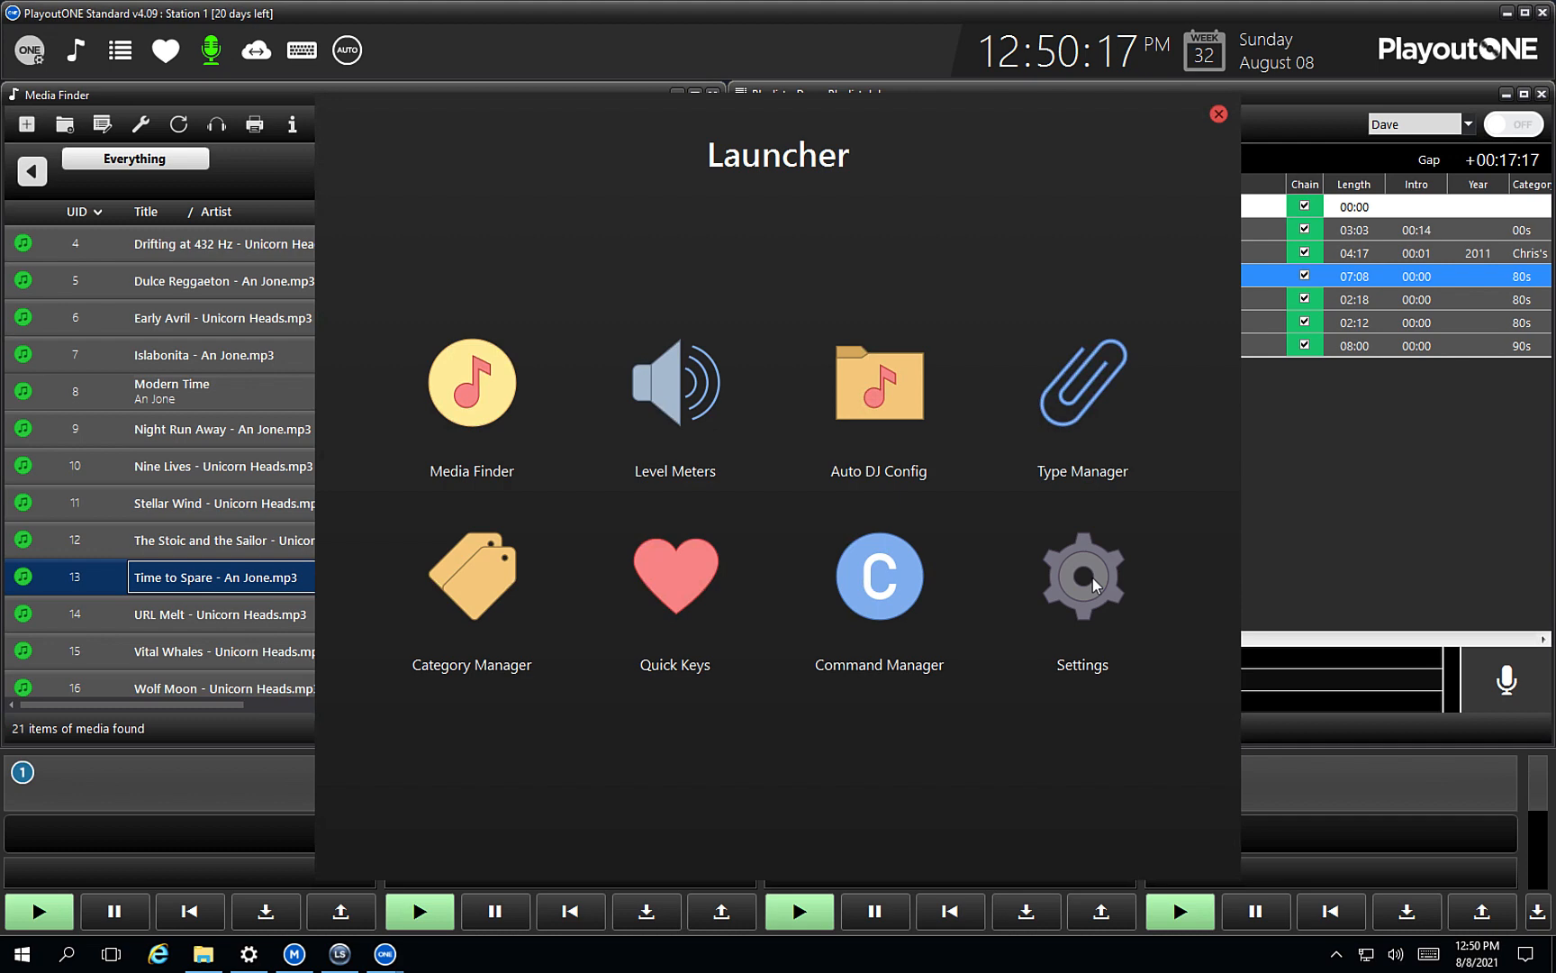
left_click(1090, 581)
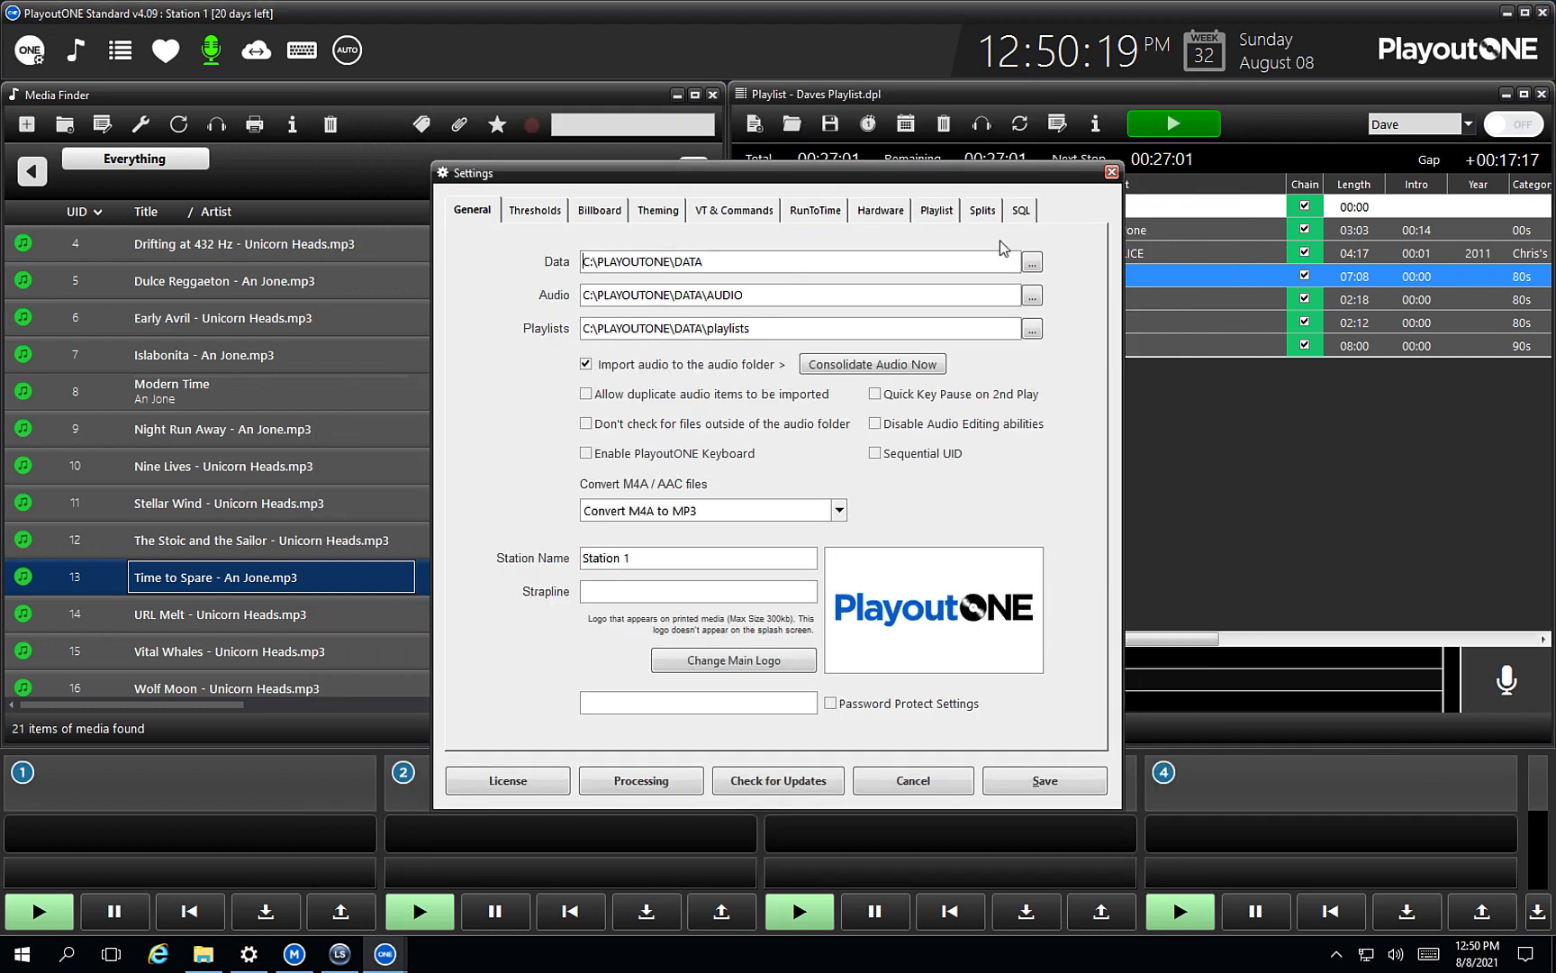
left_click(888, 214)
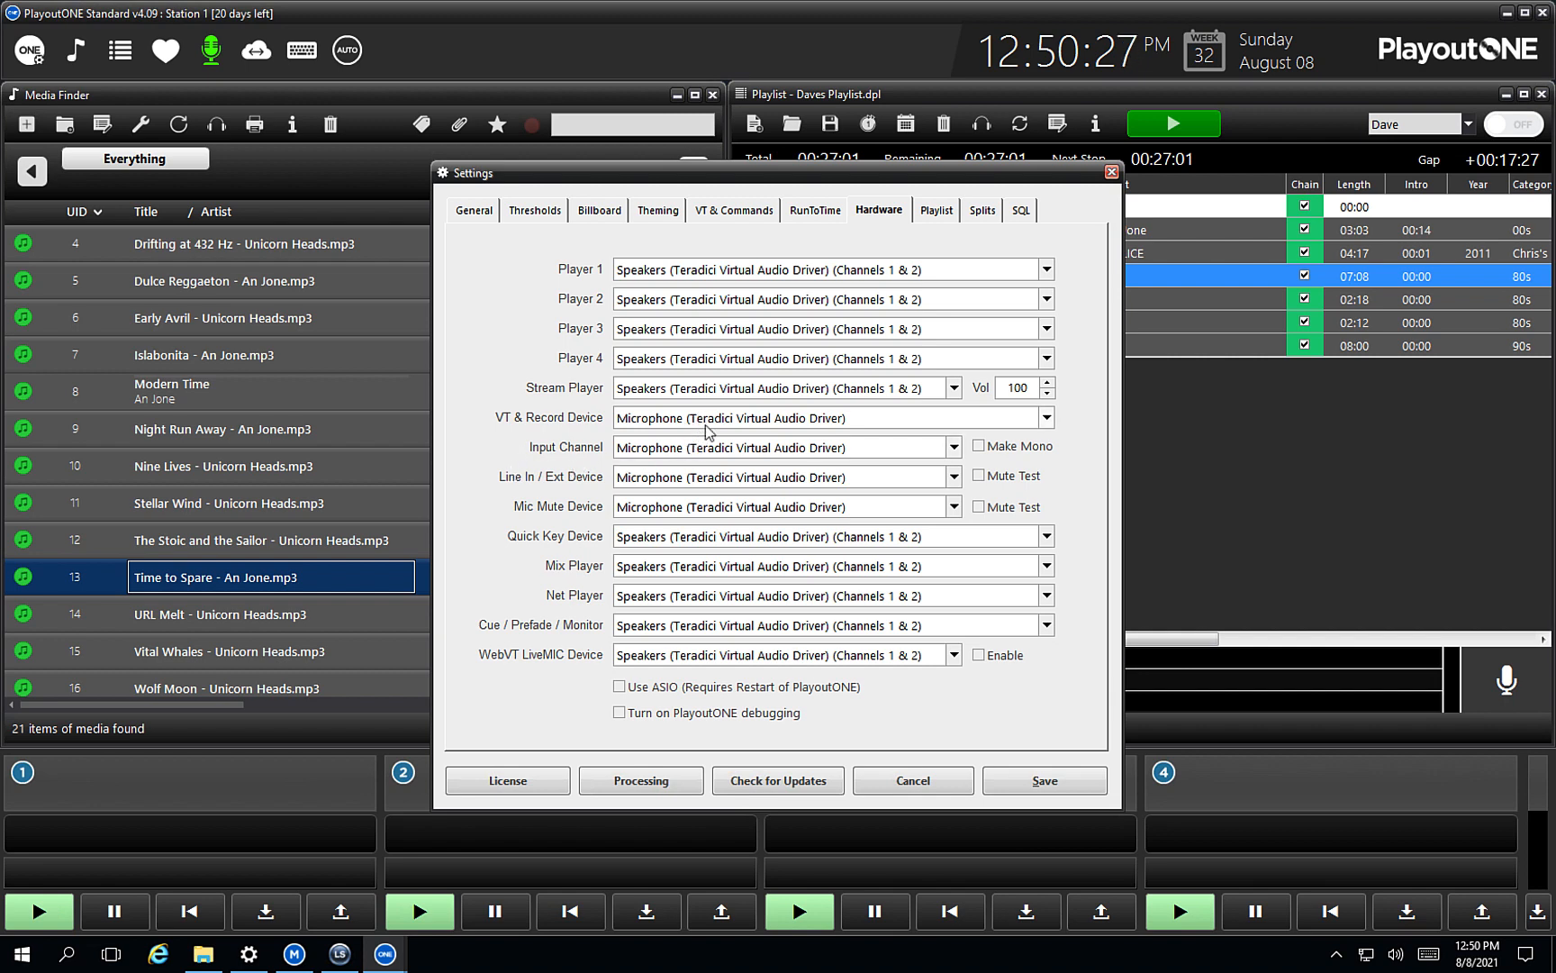
left_click(937, 783)
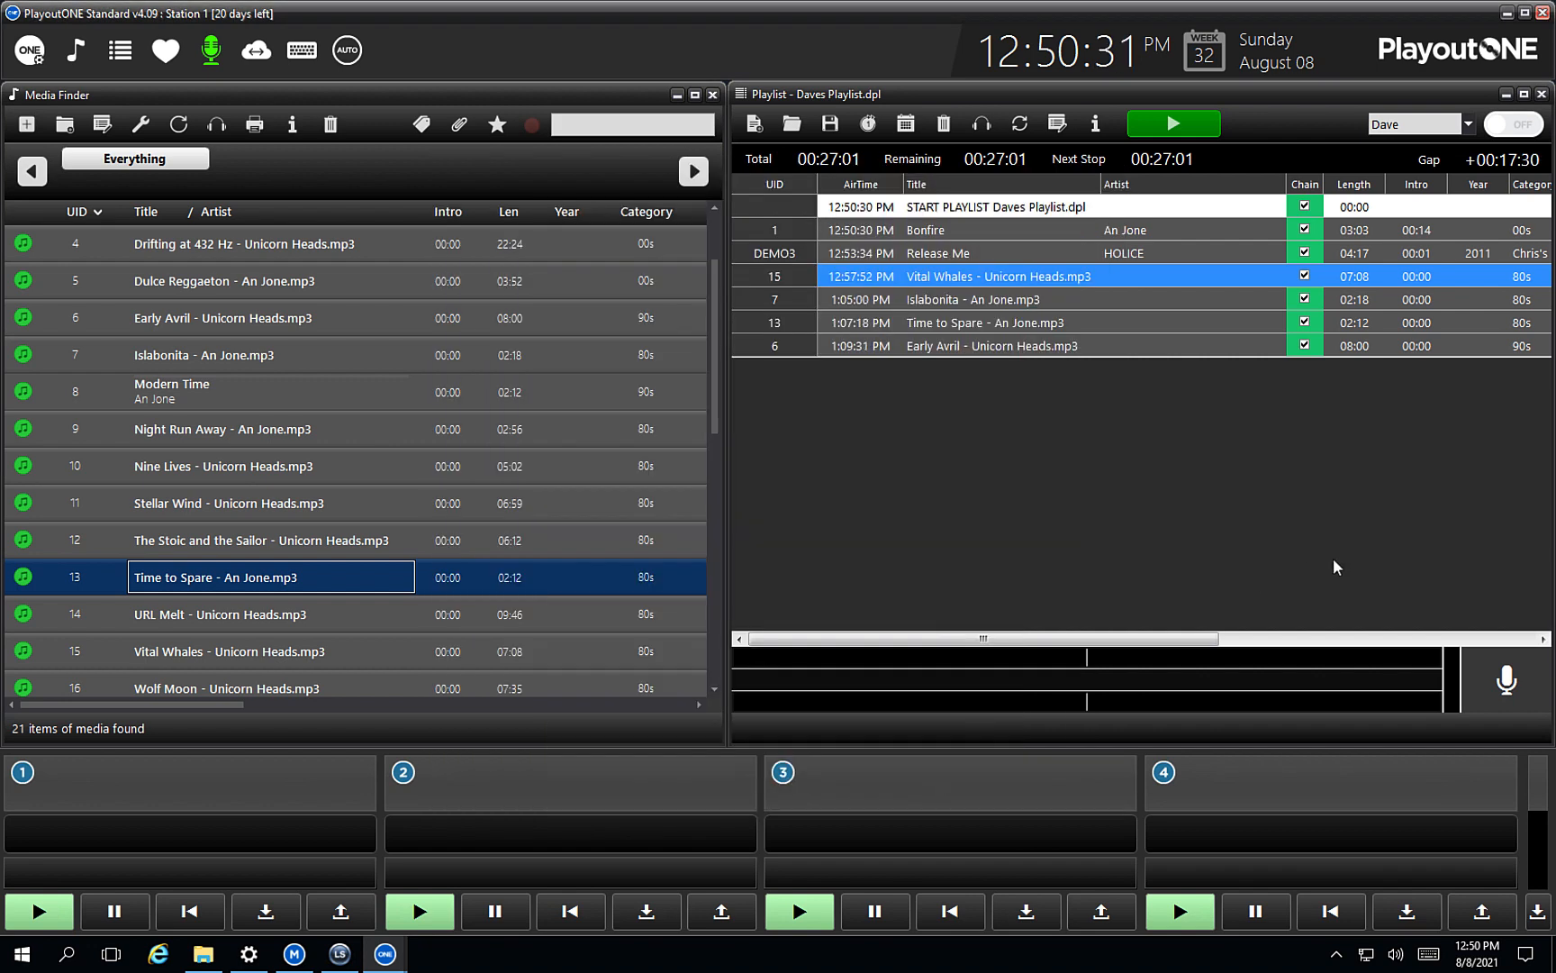
Step: Record a trial voicetrack at the Vital Whales position and discard it instead of committing it to the playlist
left_click(1482, 698)
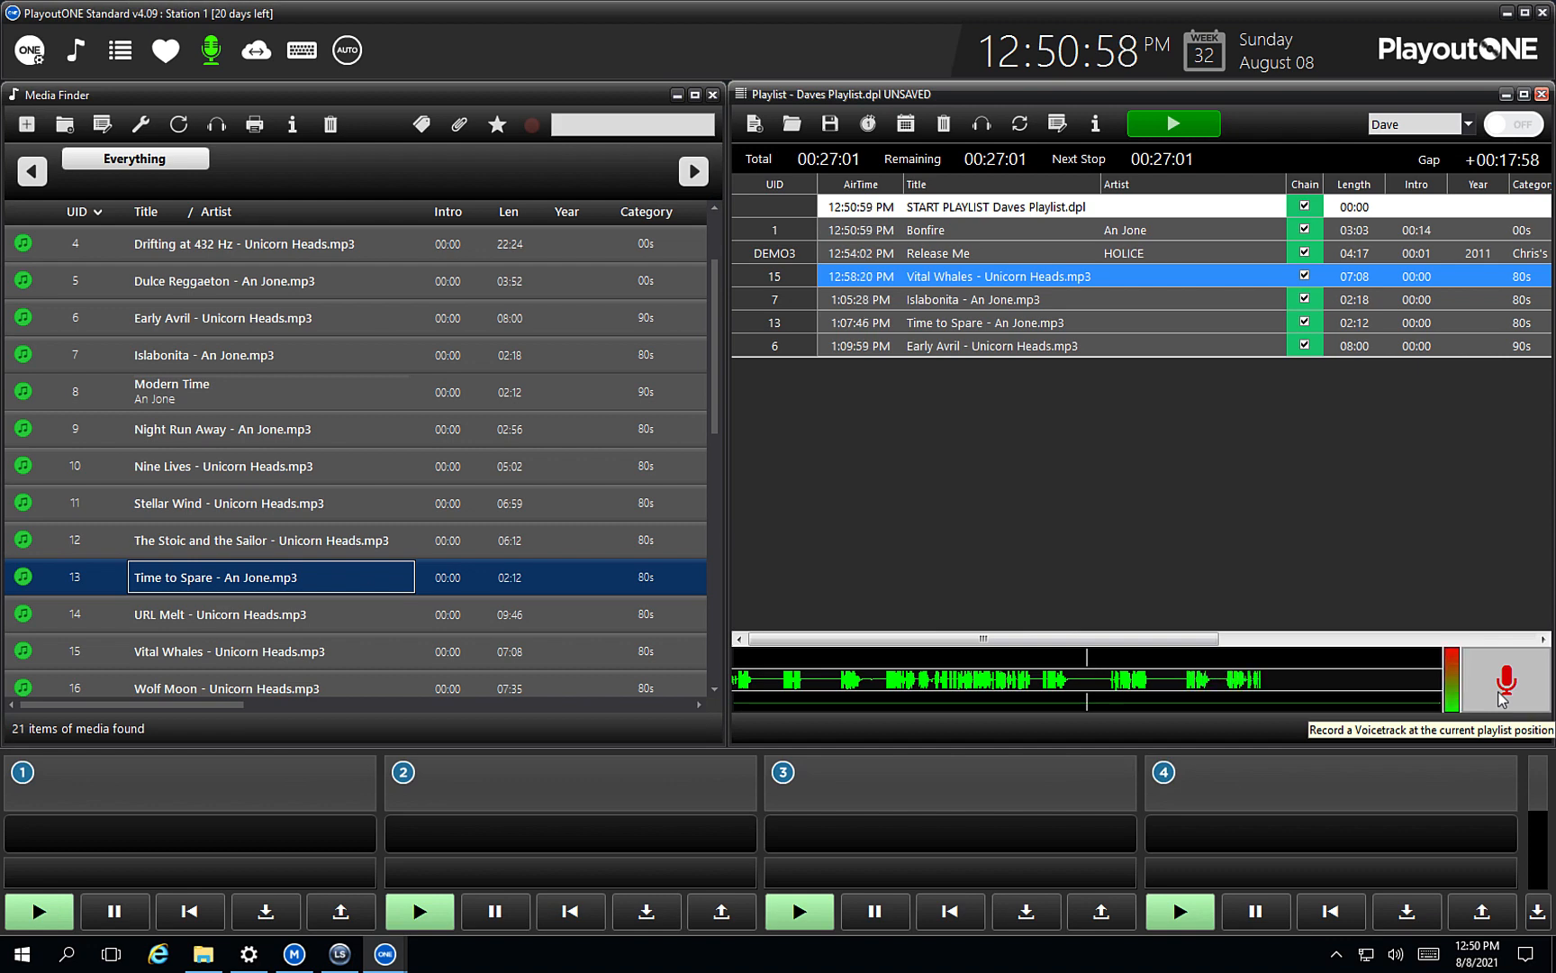
left_click(1502, 701)
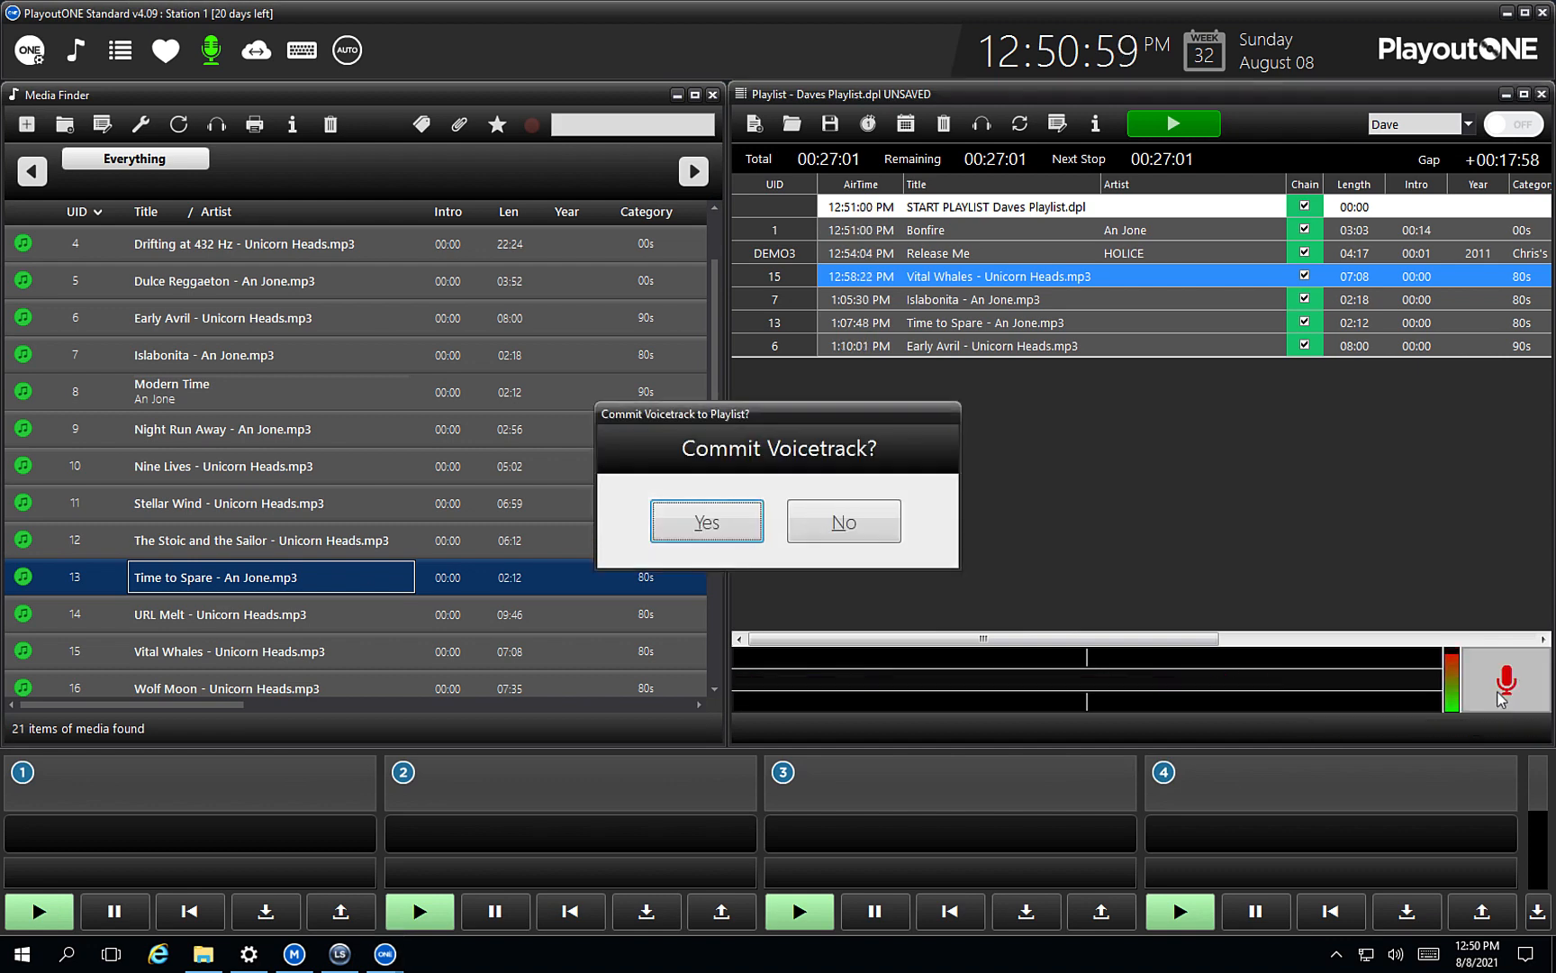
left_click(828, 518)
Step: Record a voicetrack directly before Time to Spare and commit it to the playlist
left_click(1027, 324)
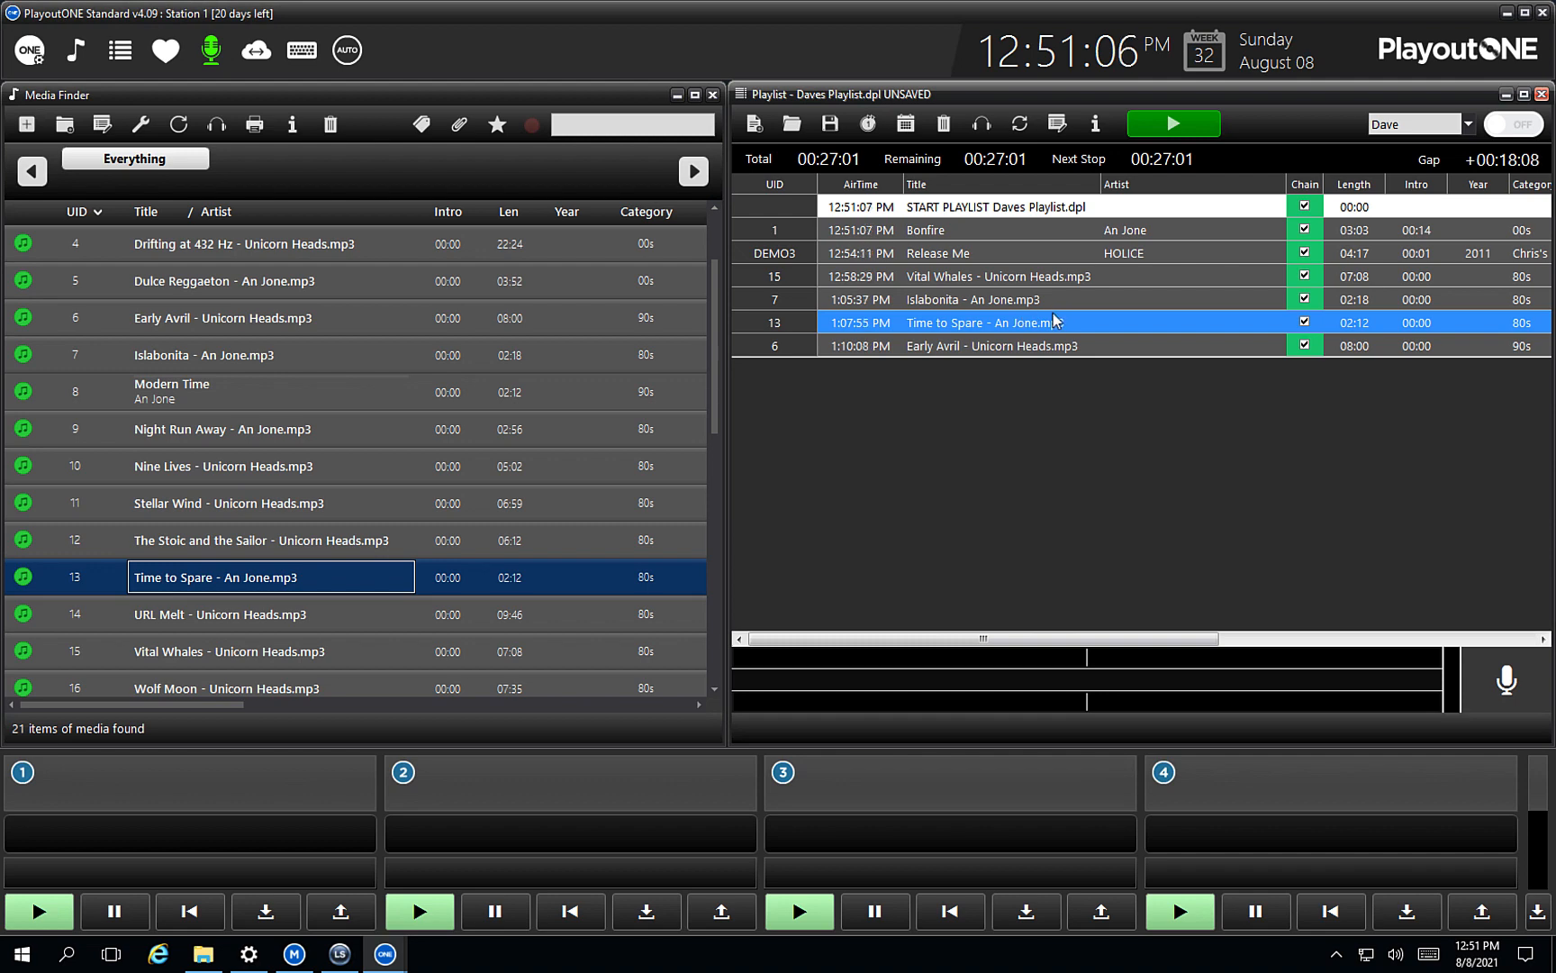
left_click(1475, 669)
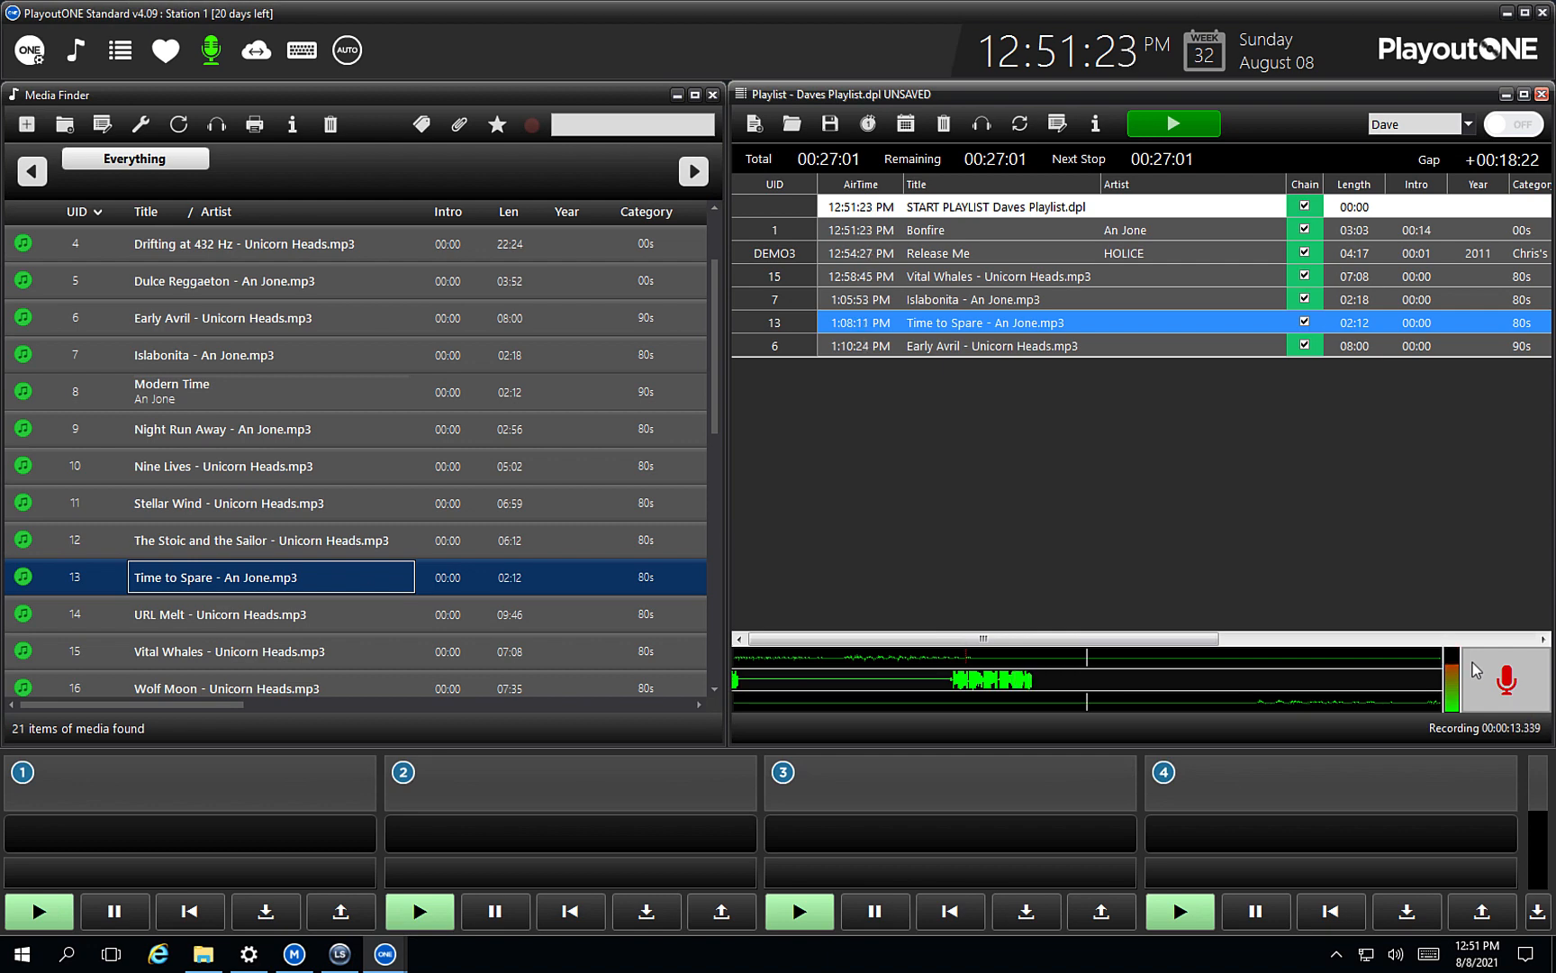
left_click(1487, 701)
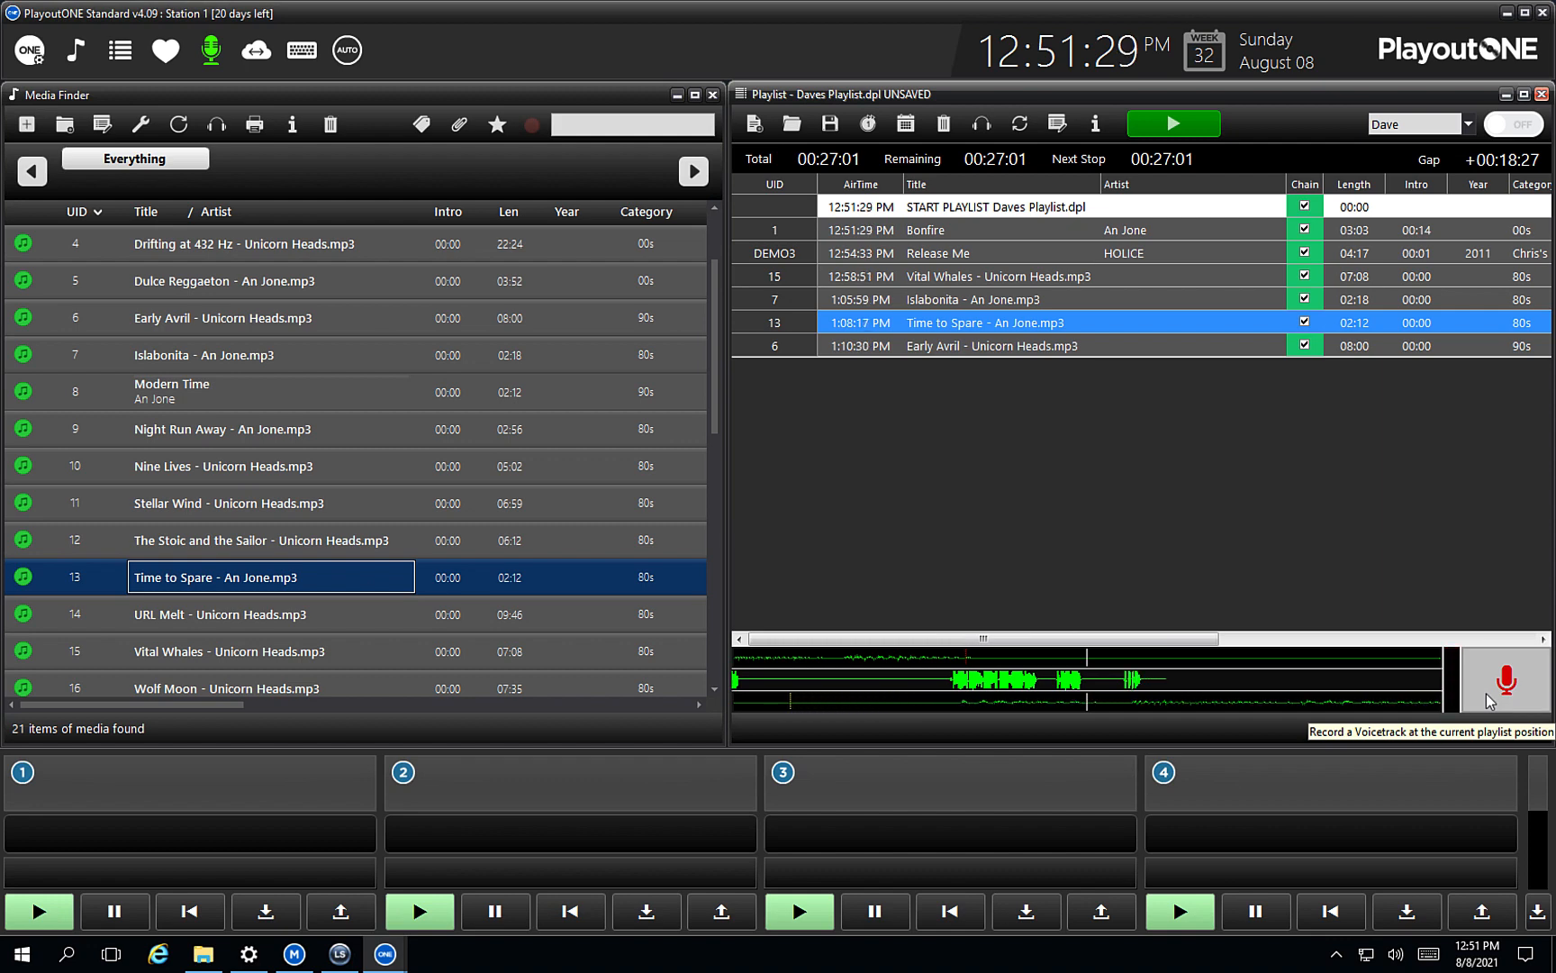
key("Return")
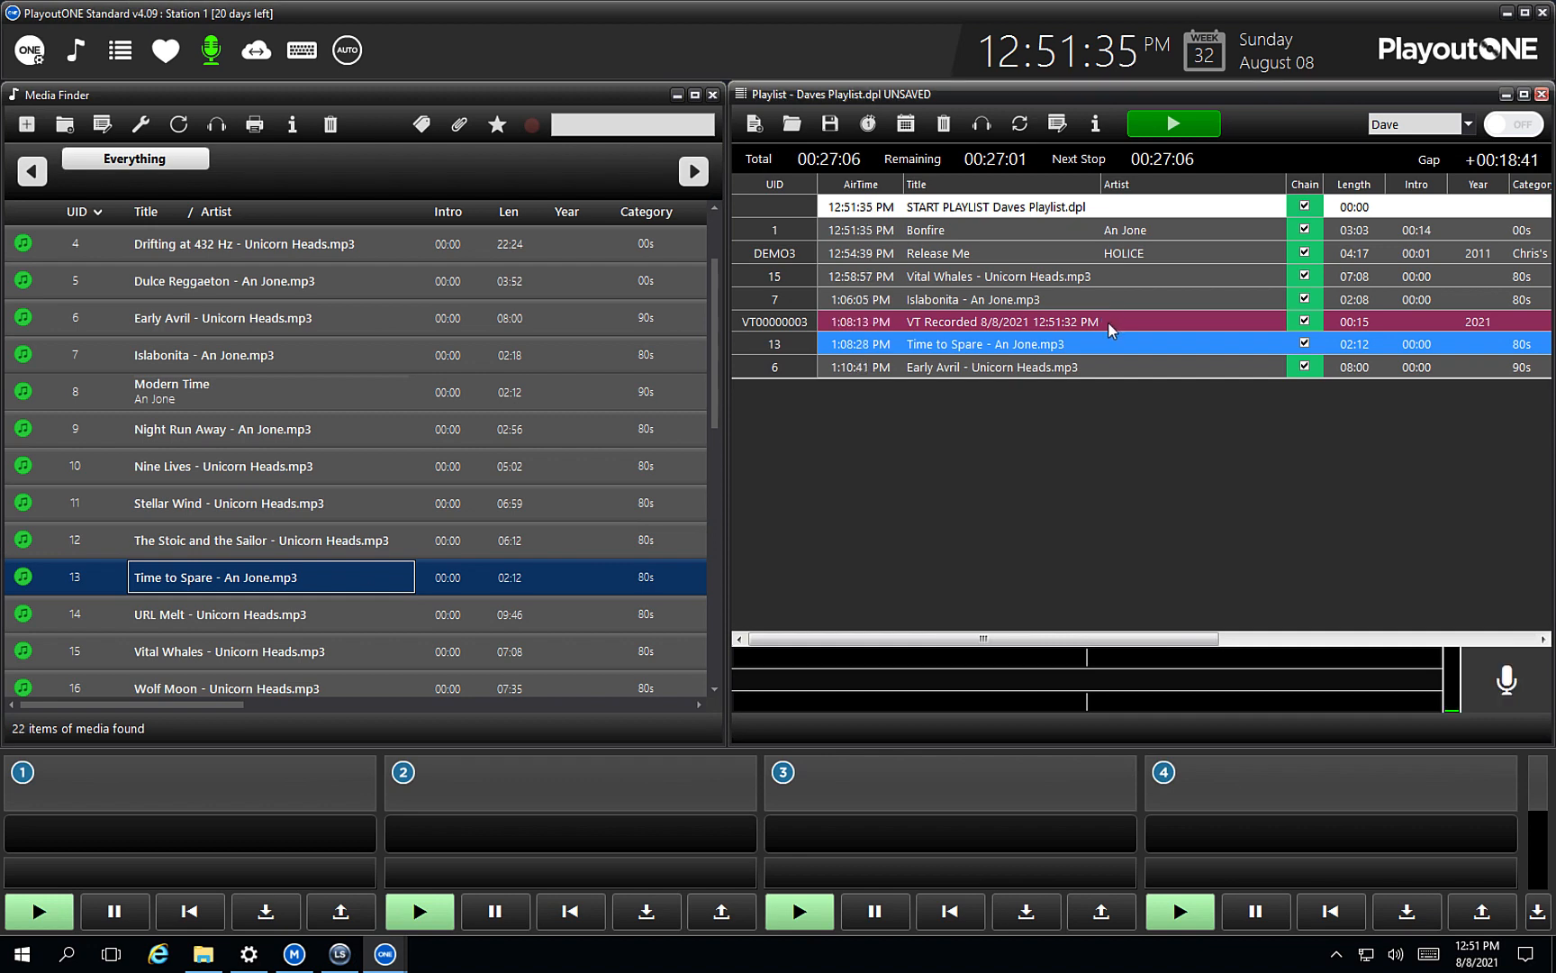
Step: Select Release Me in Daves Playlist and save the playlist
left_click(1044, 299)
left_click(993, 252)
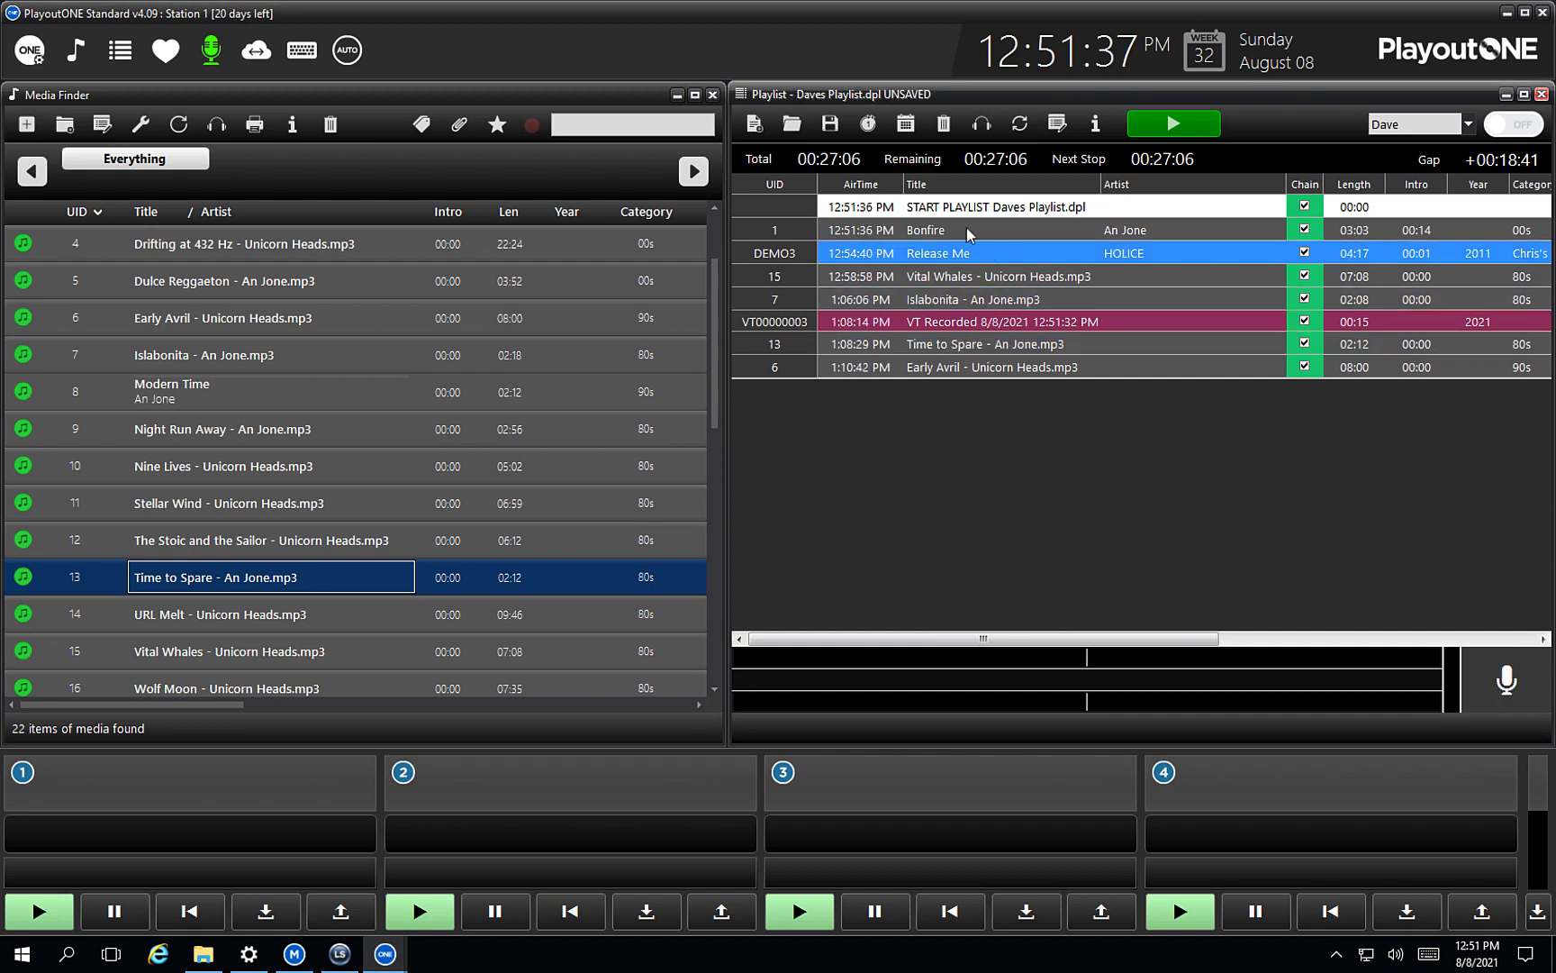
left_click(831, 124)
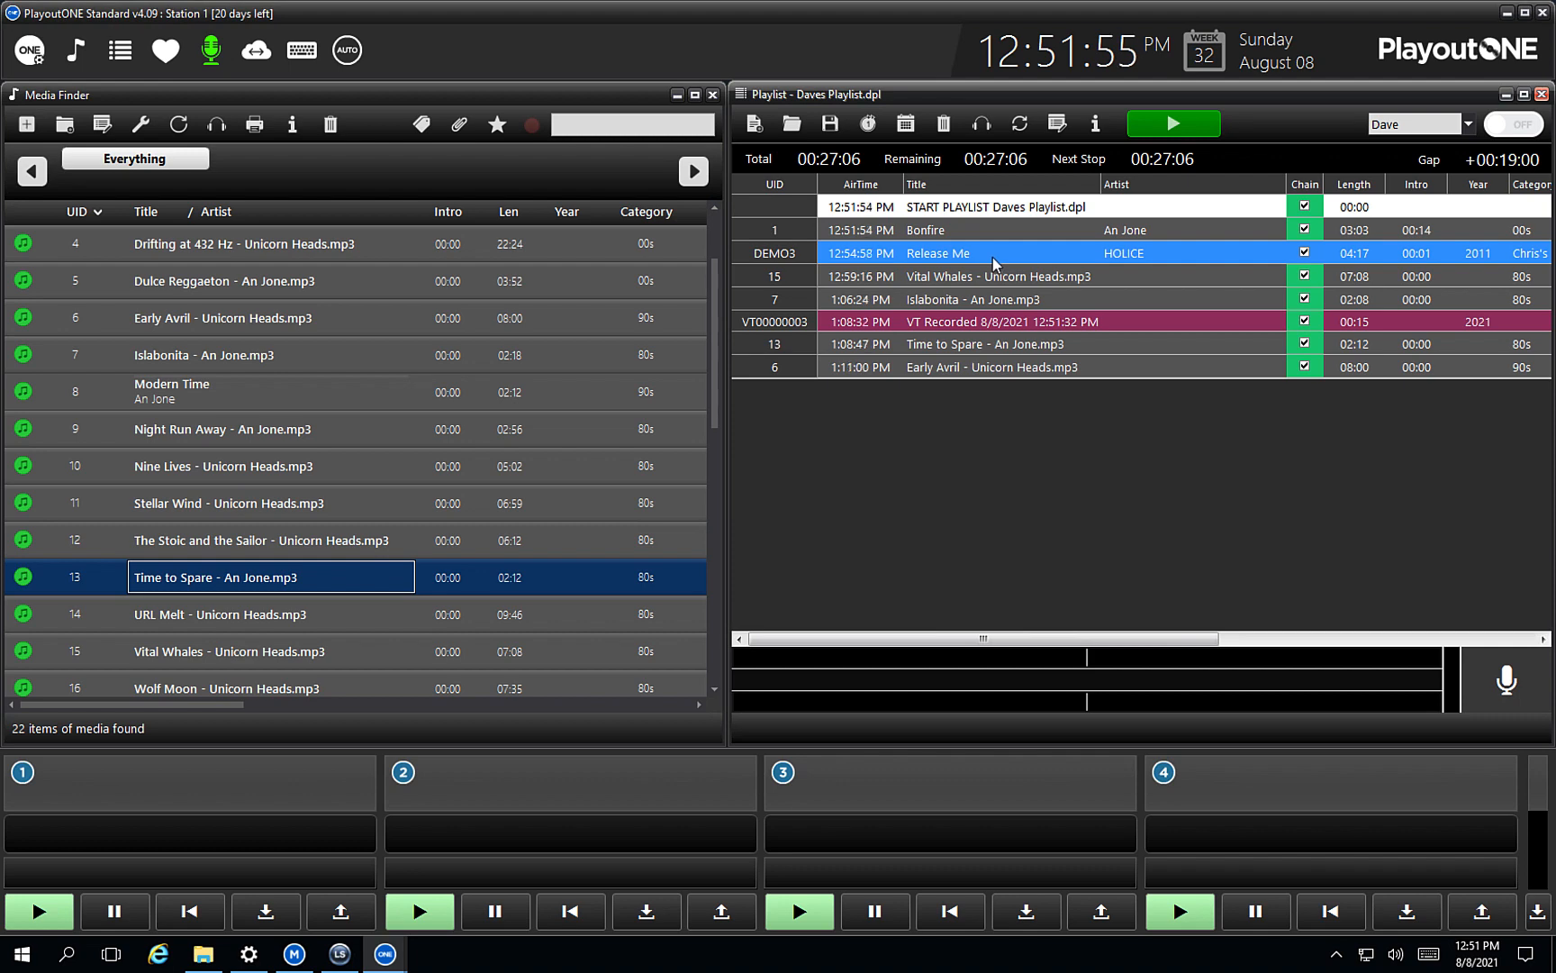
Step: Mix down the playlist to a WAV file named Test on the Desktop
right_click(990, 260)
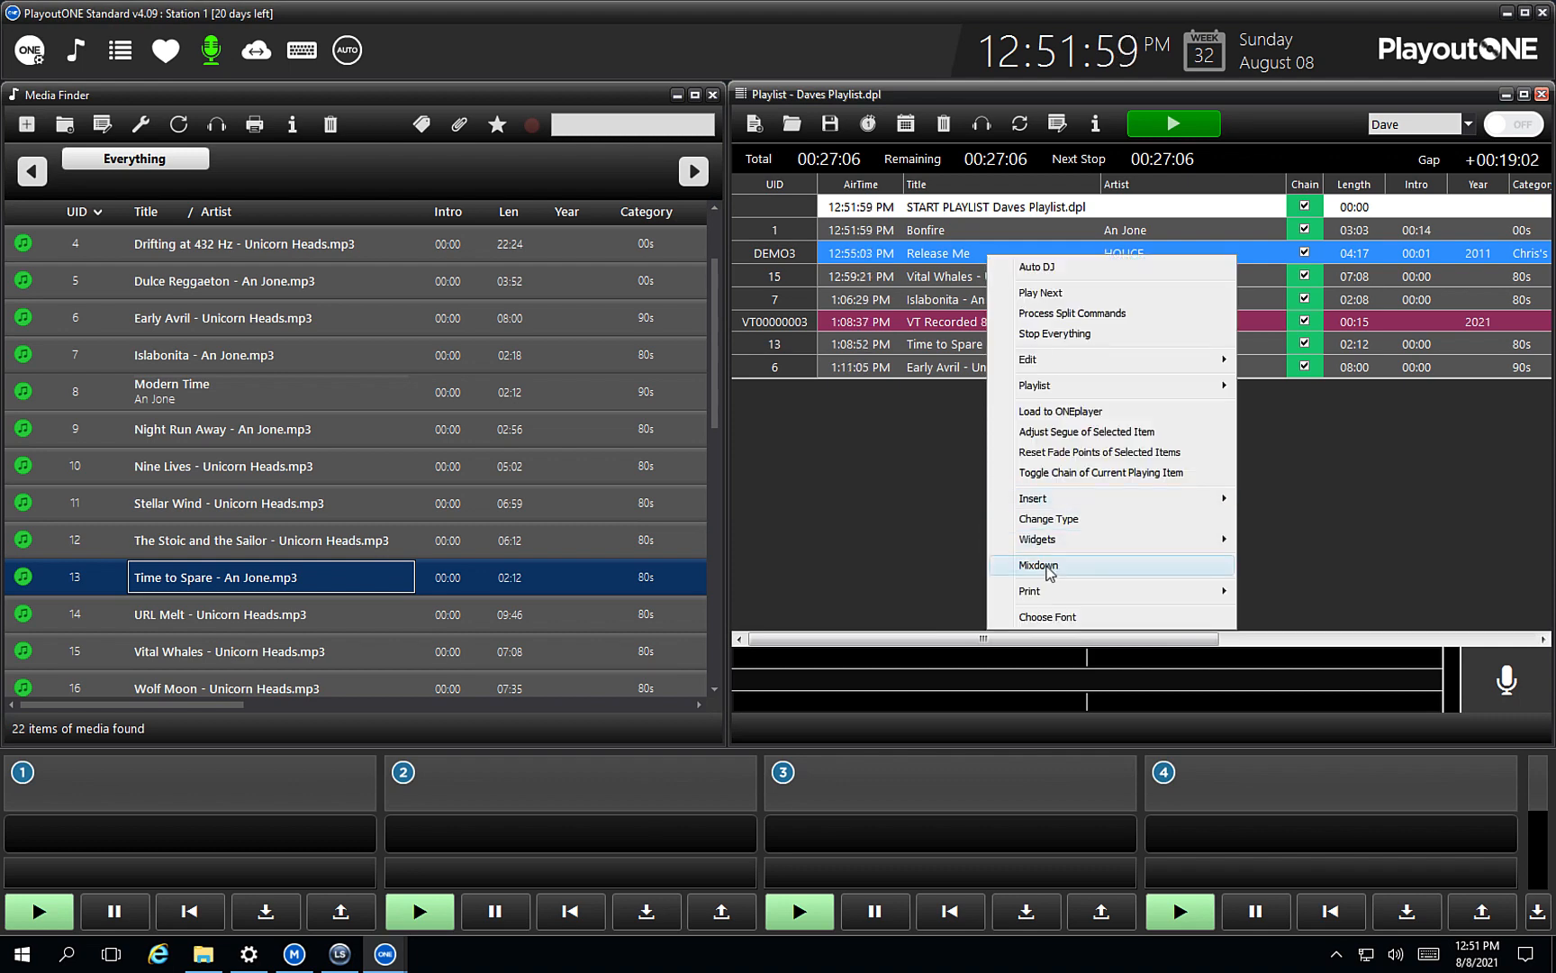
left_click(1047, 568)
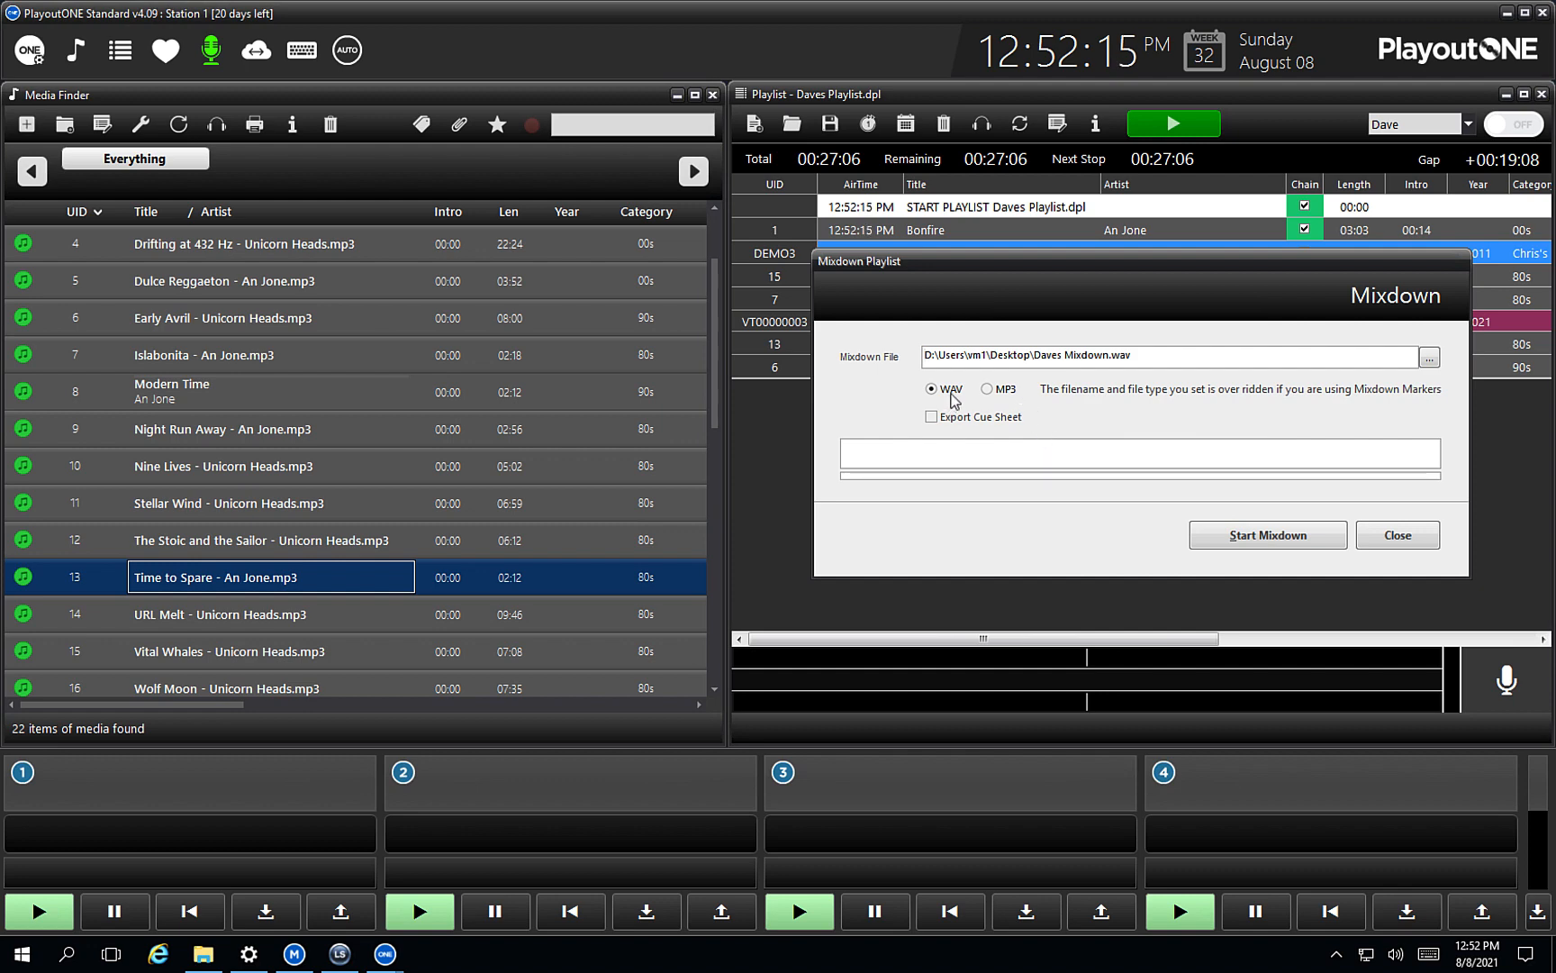
left_click(1429, 358)
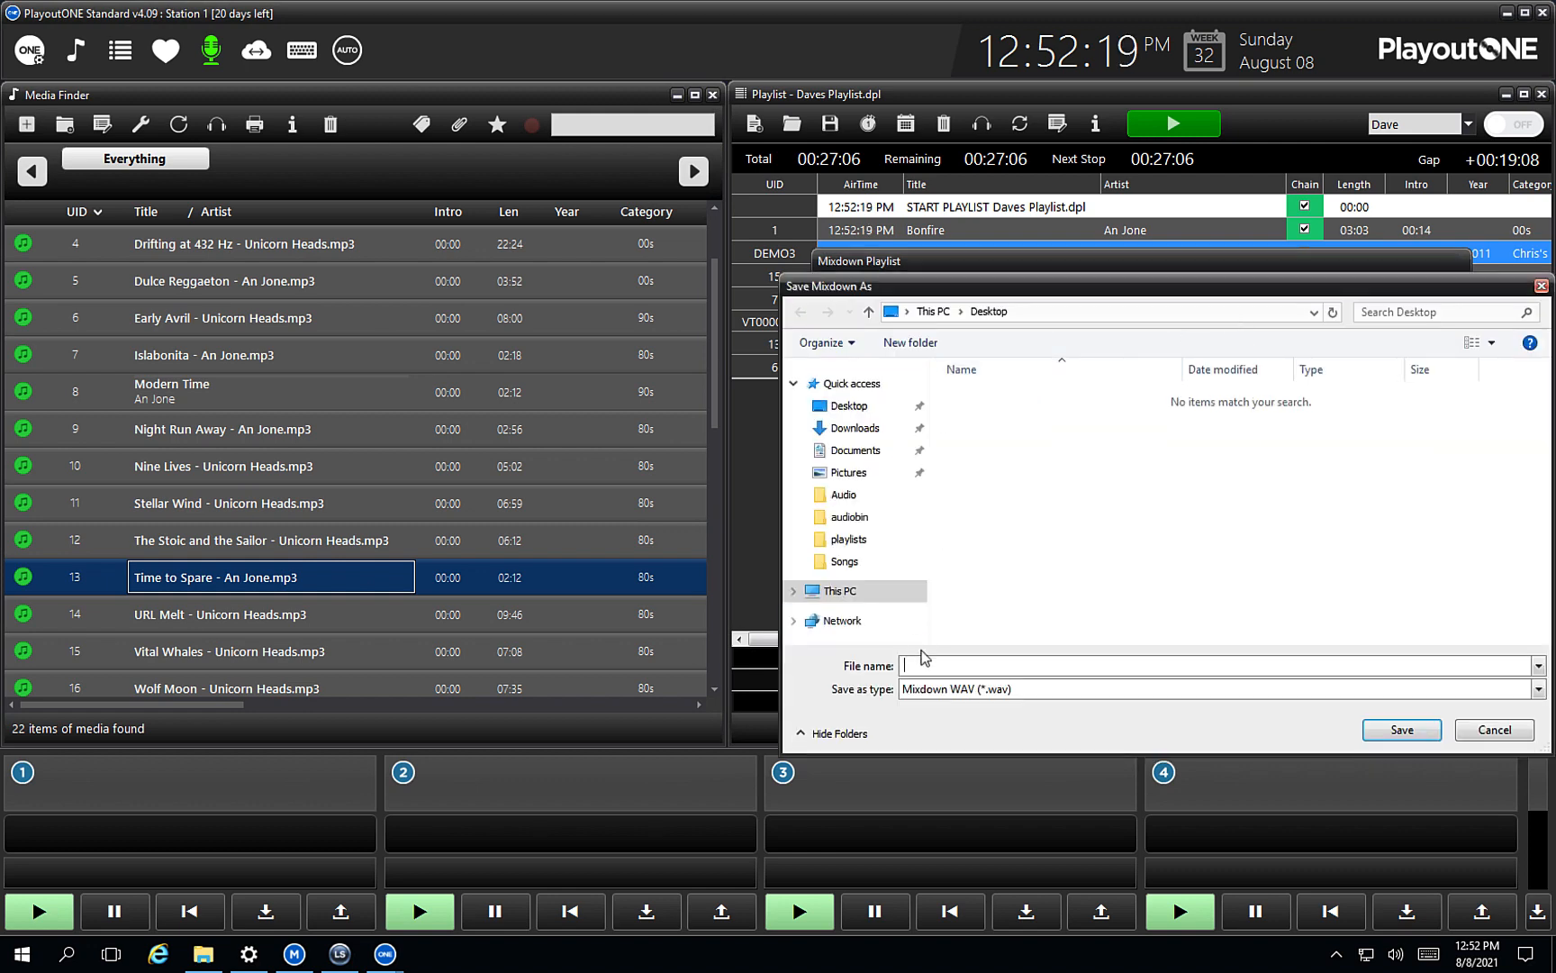
type("Test")
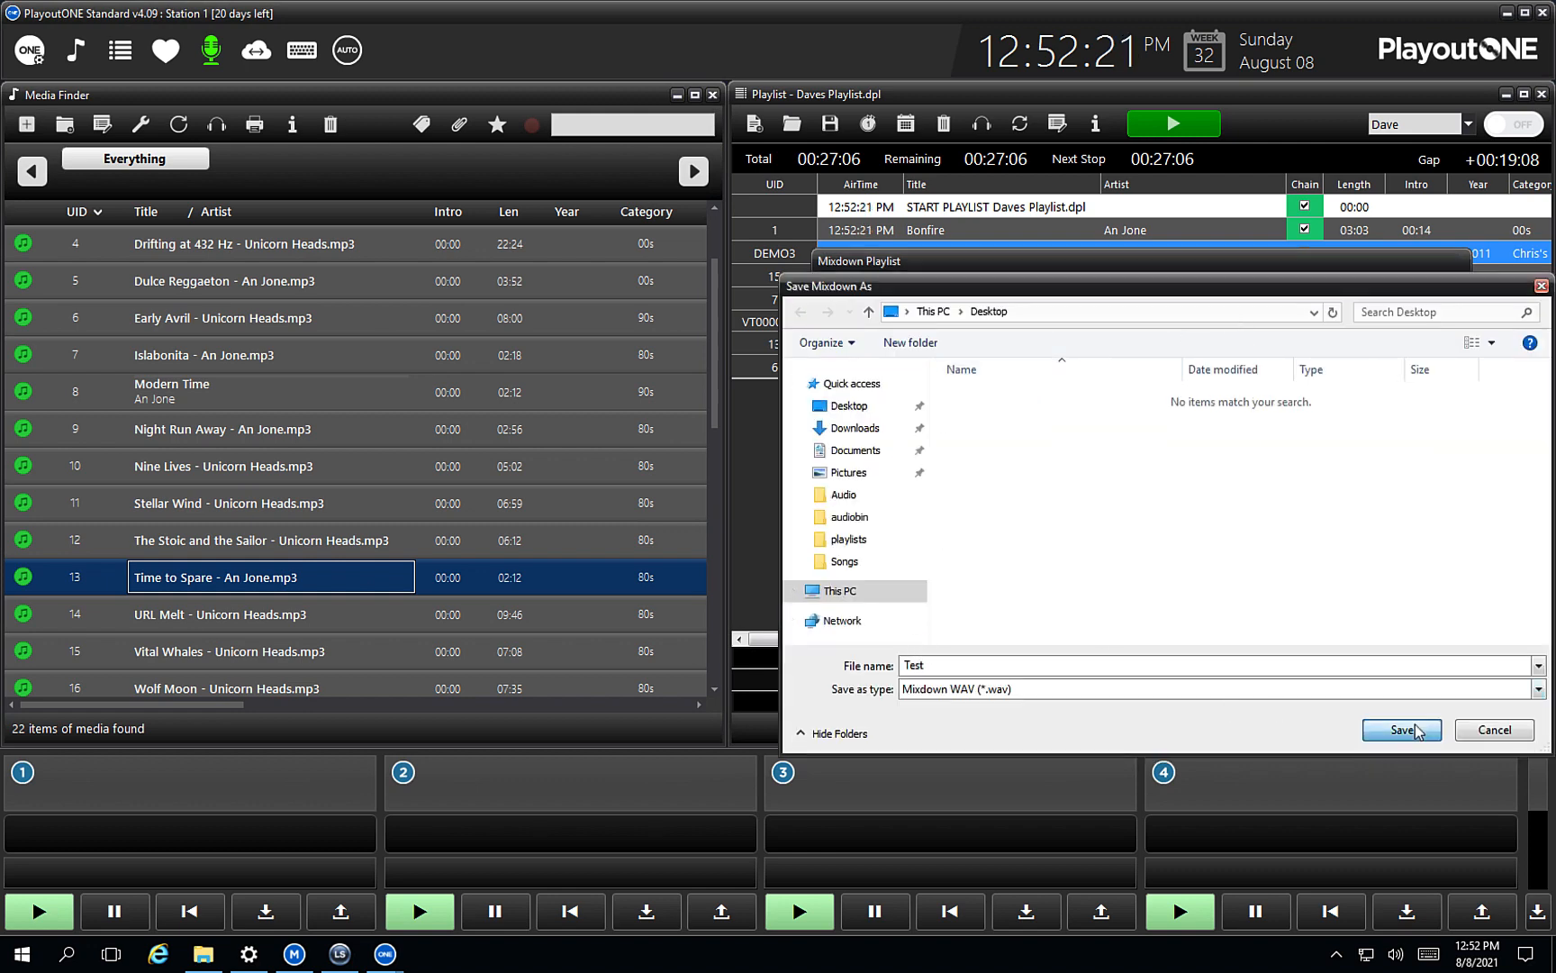
left_click(1401, 730)
left_click(1226, 543)
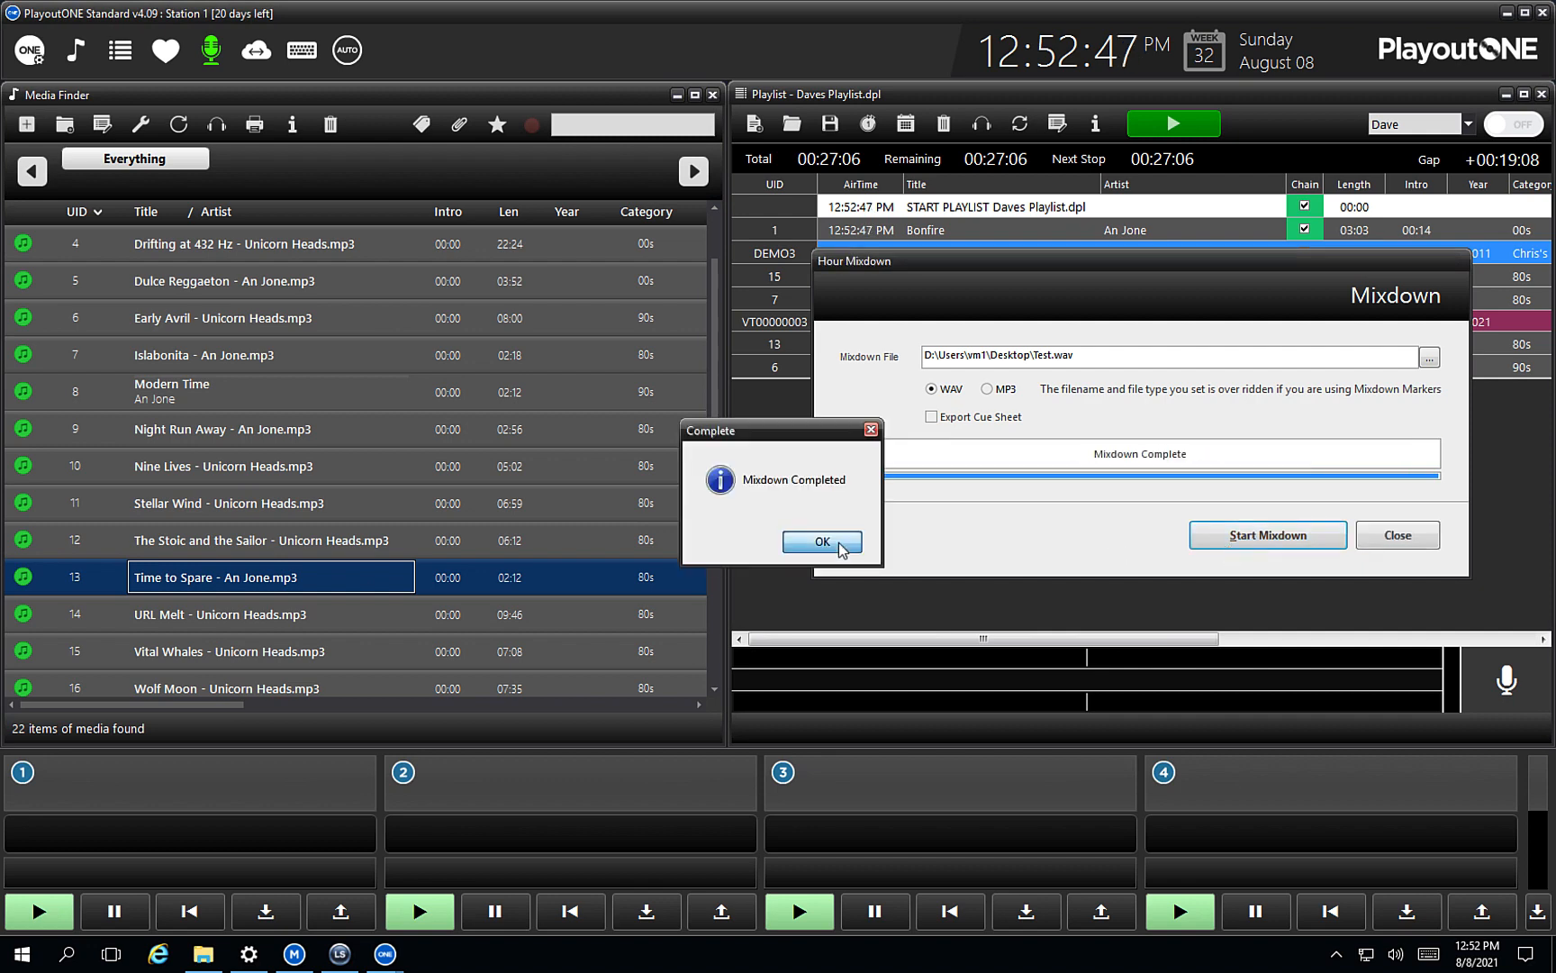
left_click(819, 542)
Step: Play the Test mixdown from the Desktop folder, skim through several positions of the audio, and close the media player and folder
left_click(204, 953)
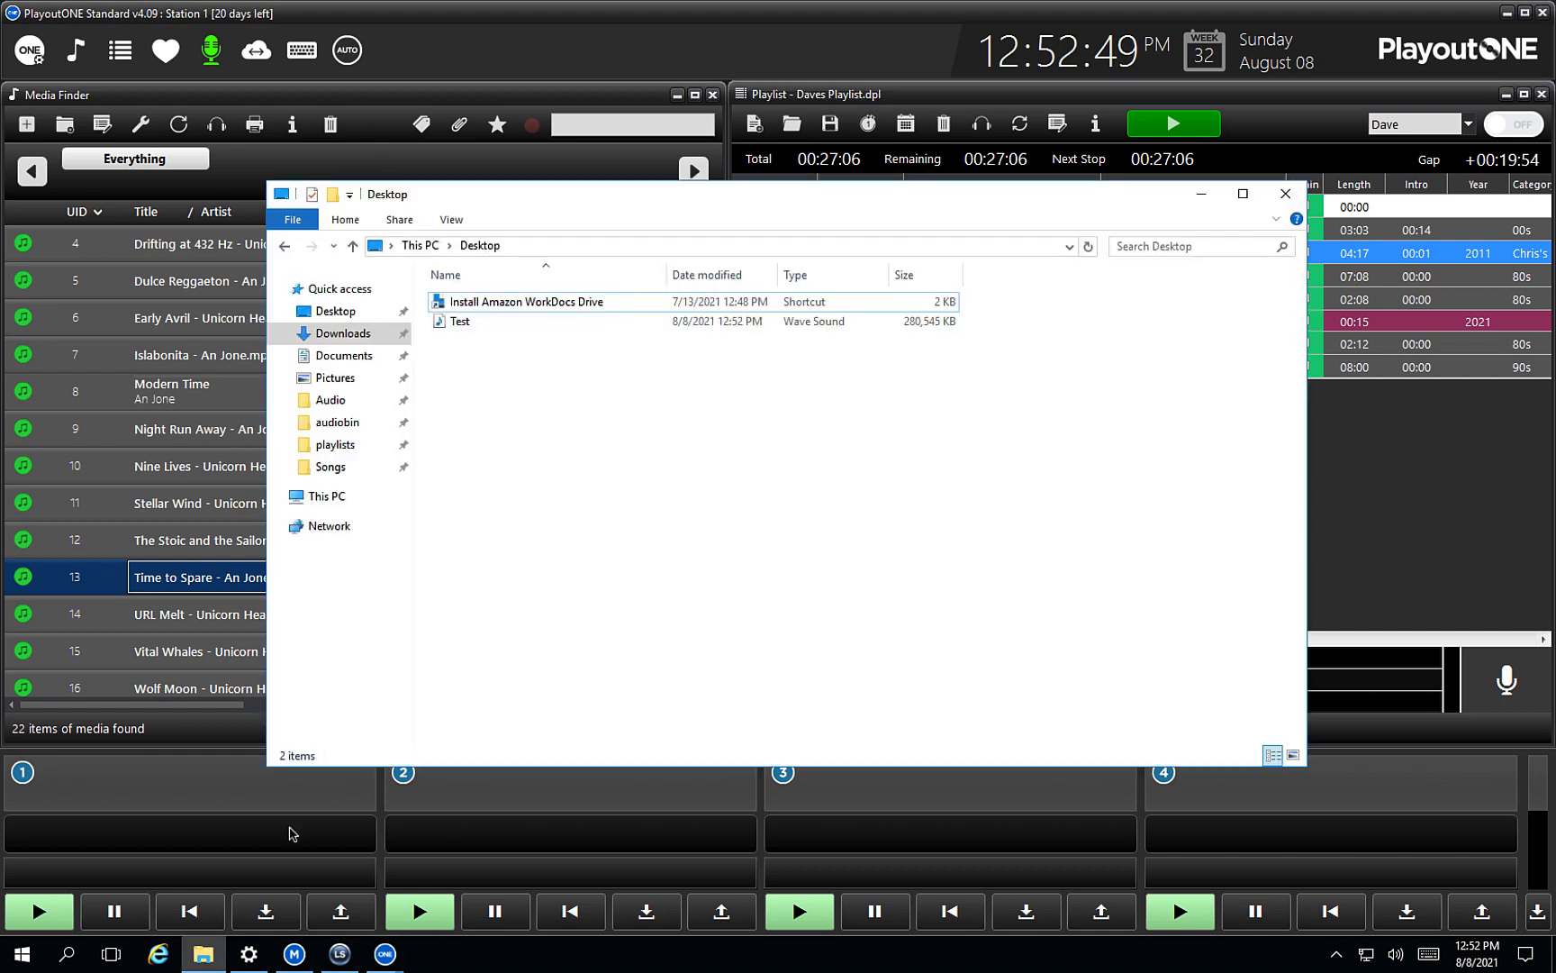
left_click(495, 322)
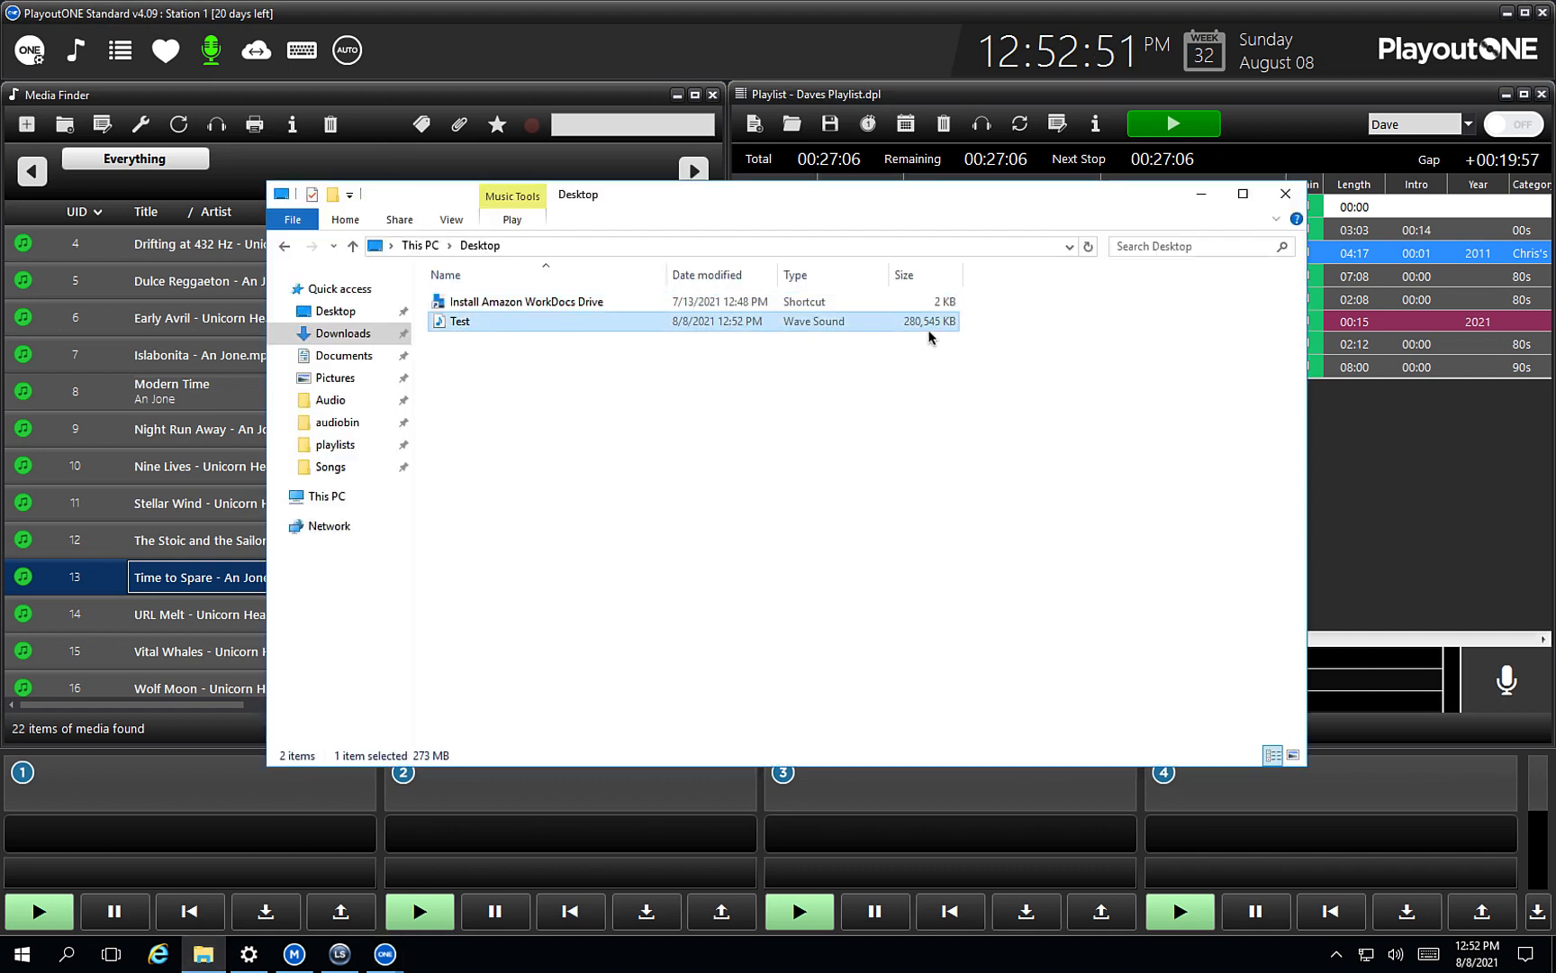
double_click(541, 327)
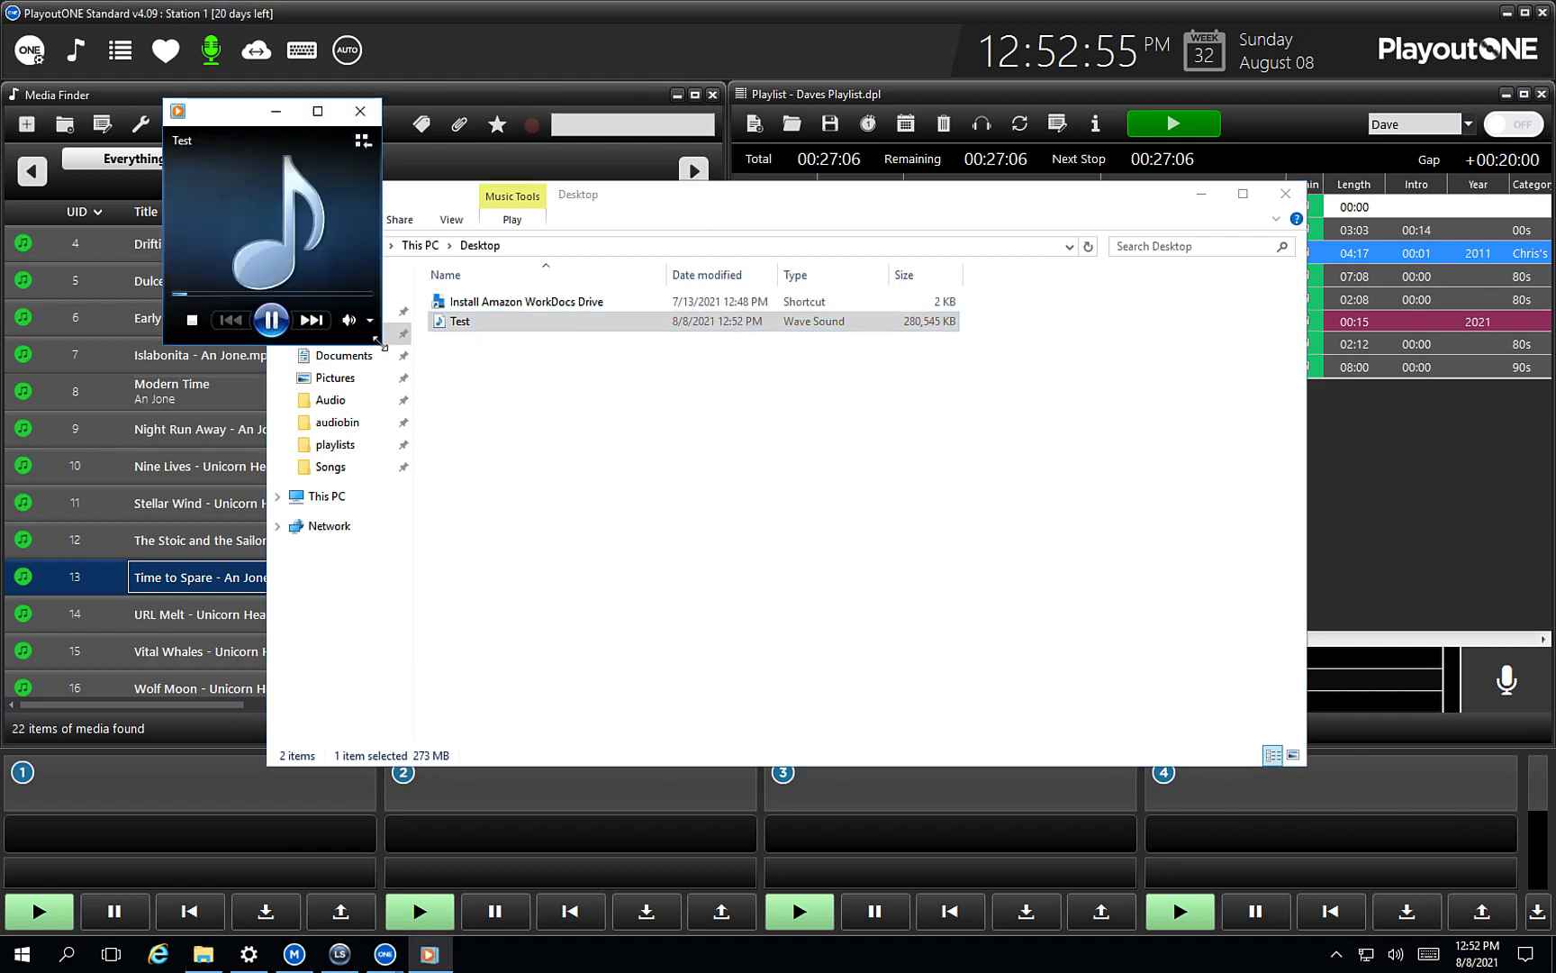
left_click_drag(382, 347, 988, 527)
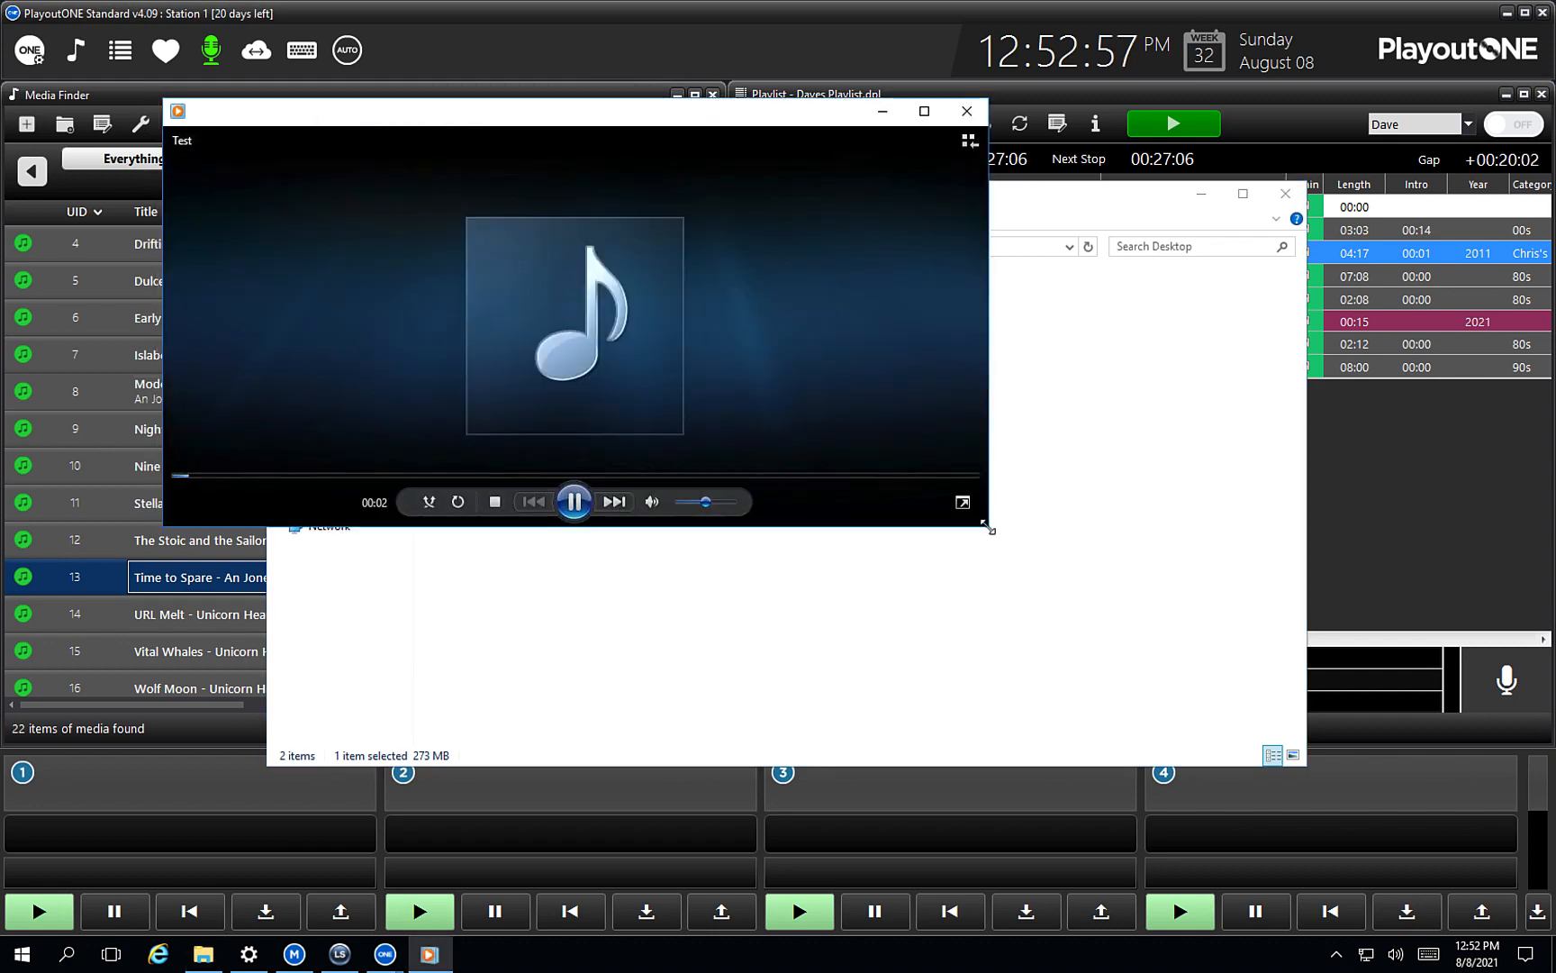
left_click_drag(943, 474, 862, 475)
left_click_drag(730, 474, 830, 474)
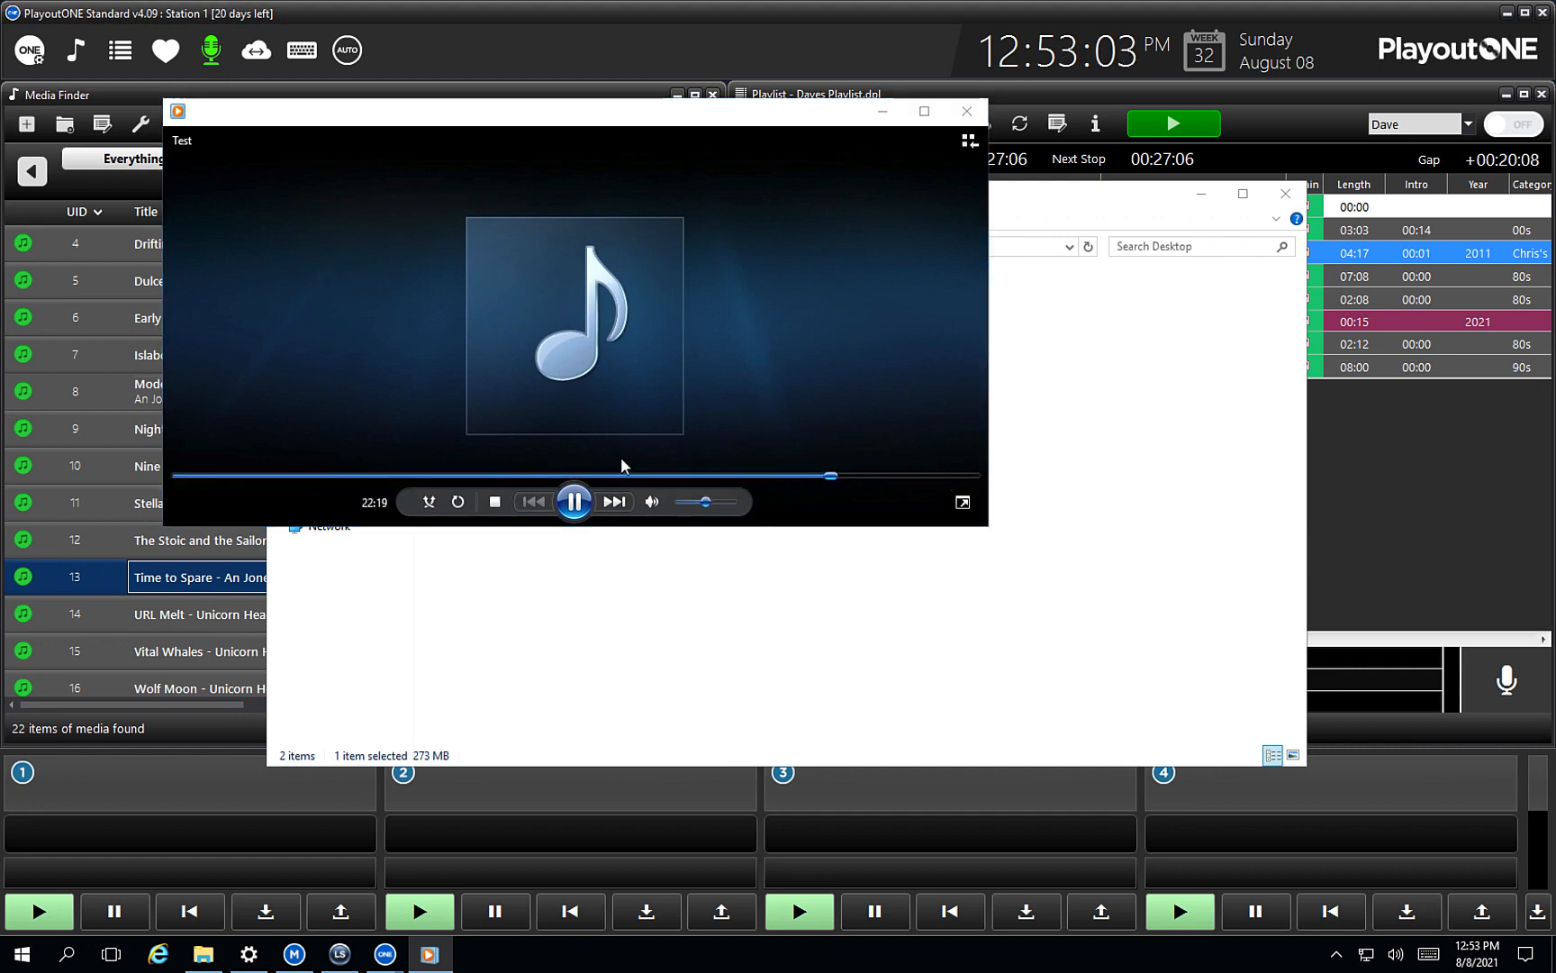
left_click(568, 475)
left_click_drag(516, 476, 280, 477)
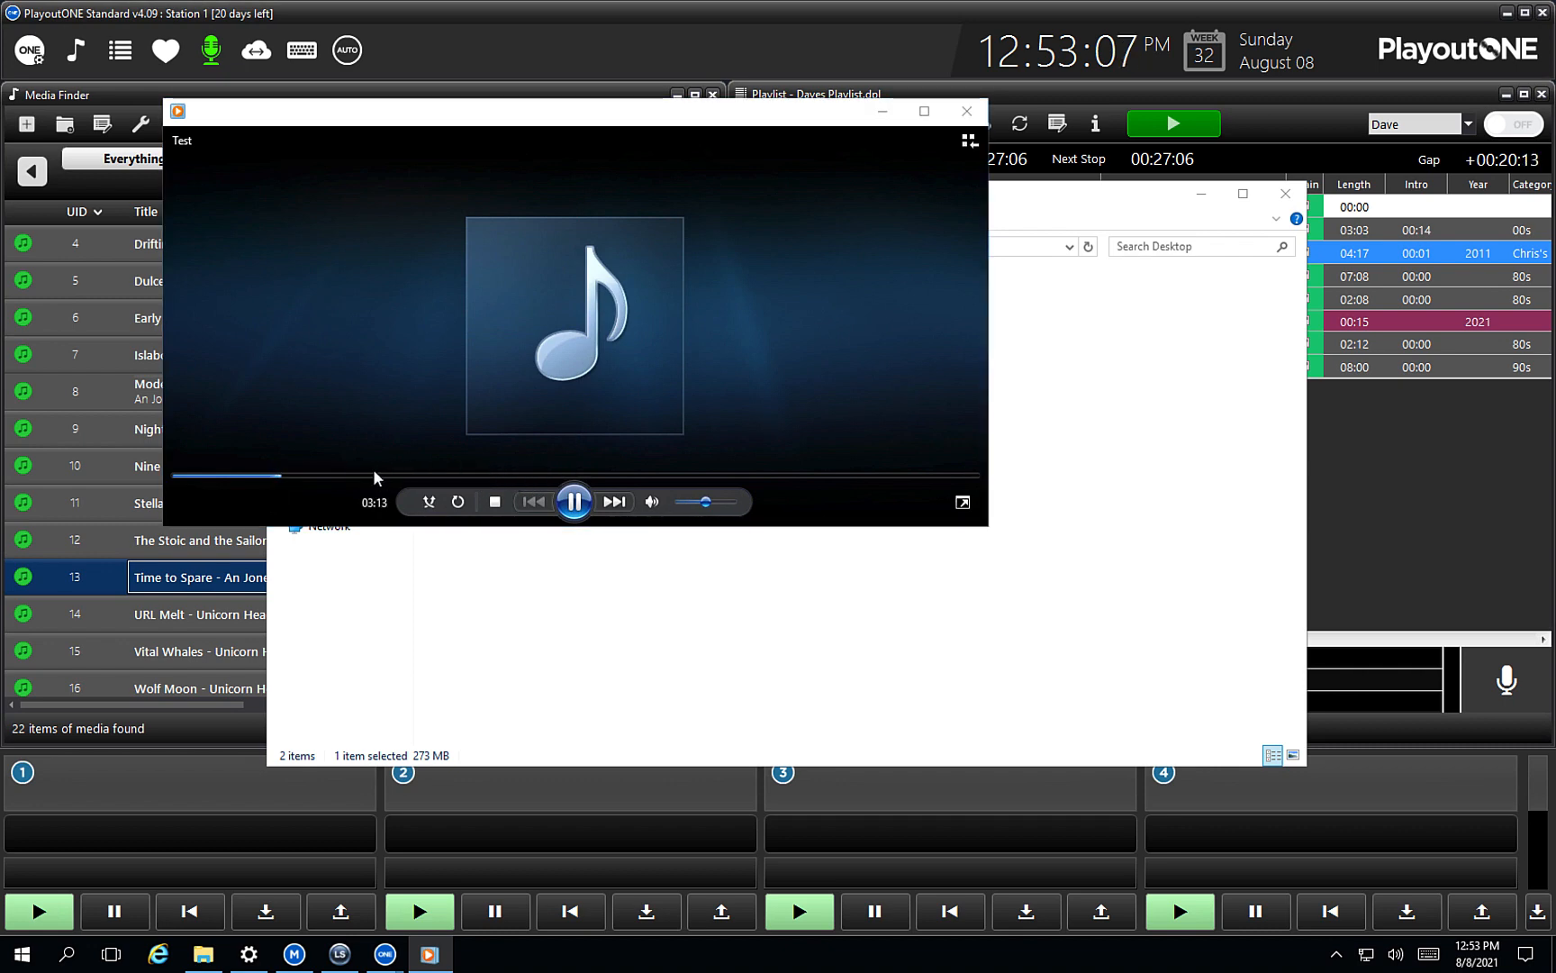
left_click(966, 111)
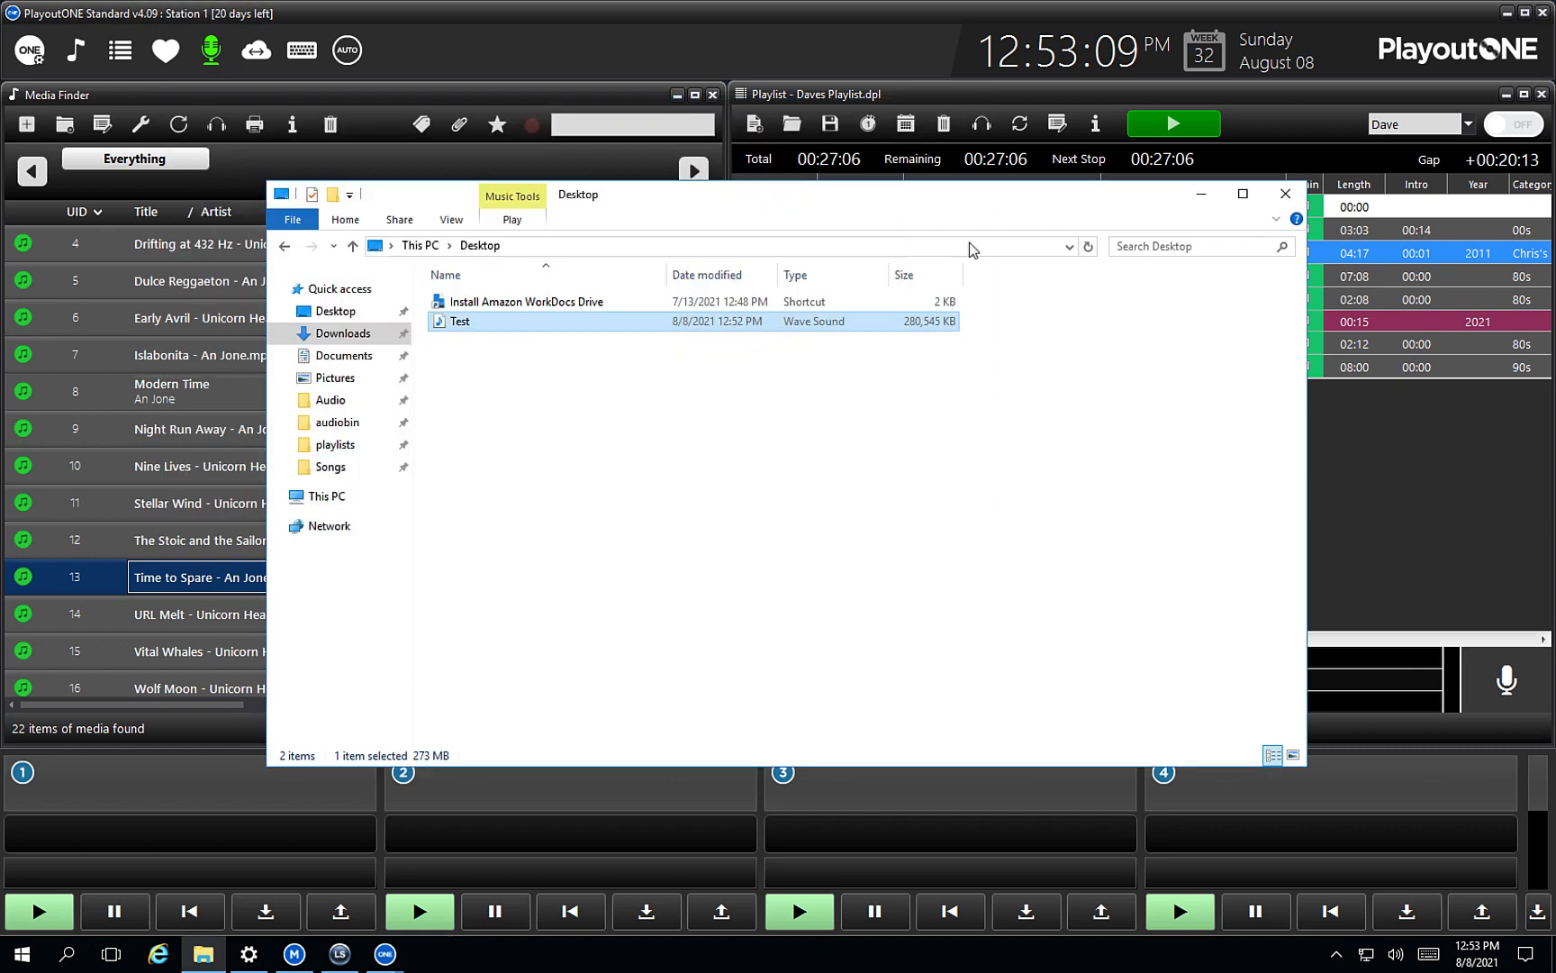
left_click(1285, 193)
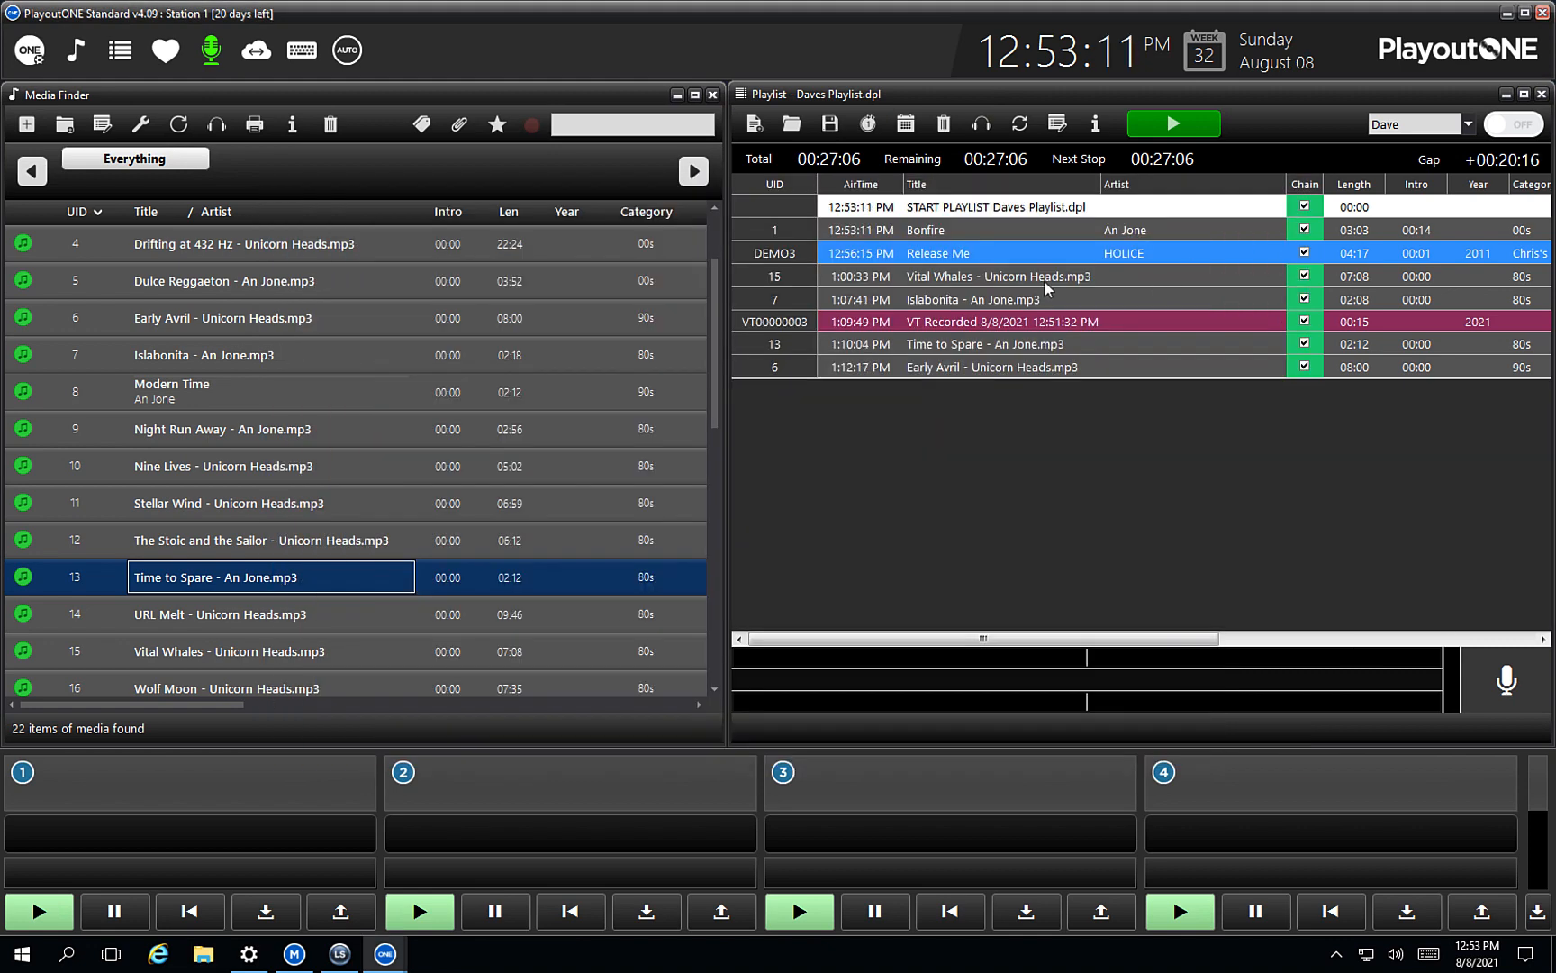
left_click(1013, 229)
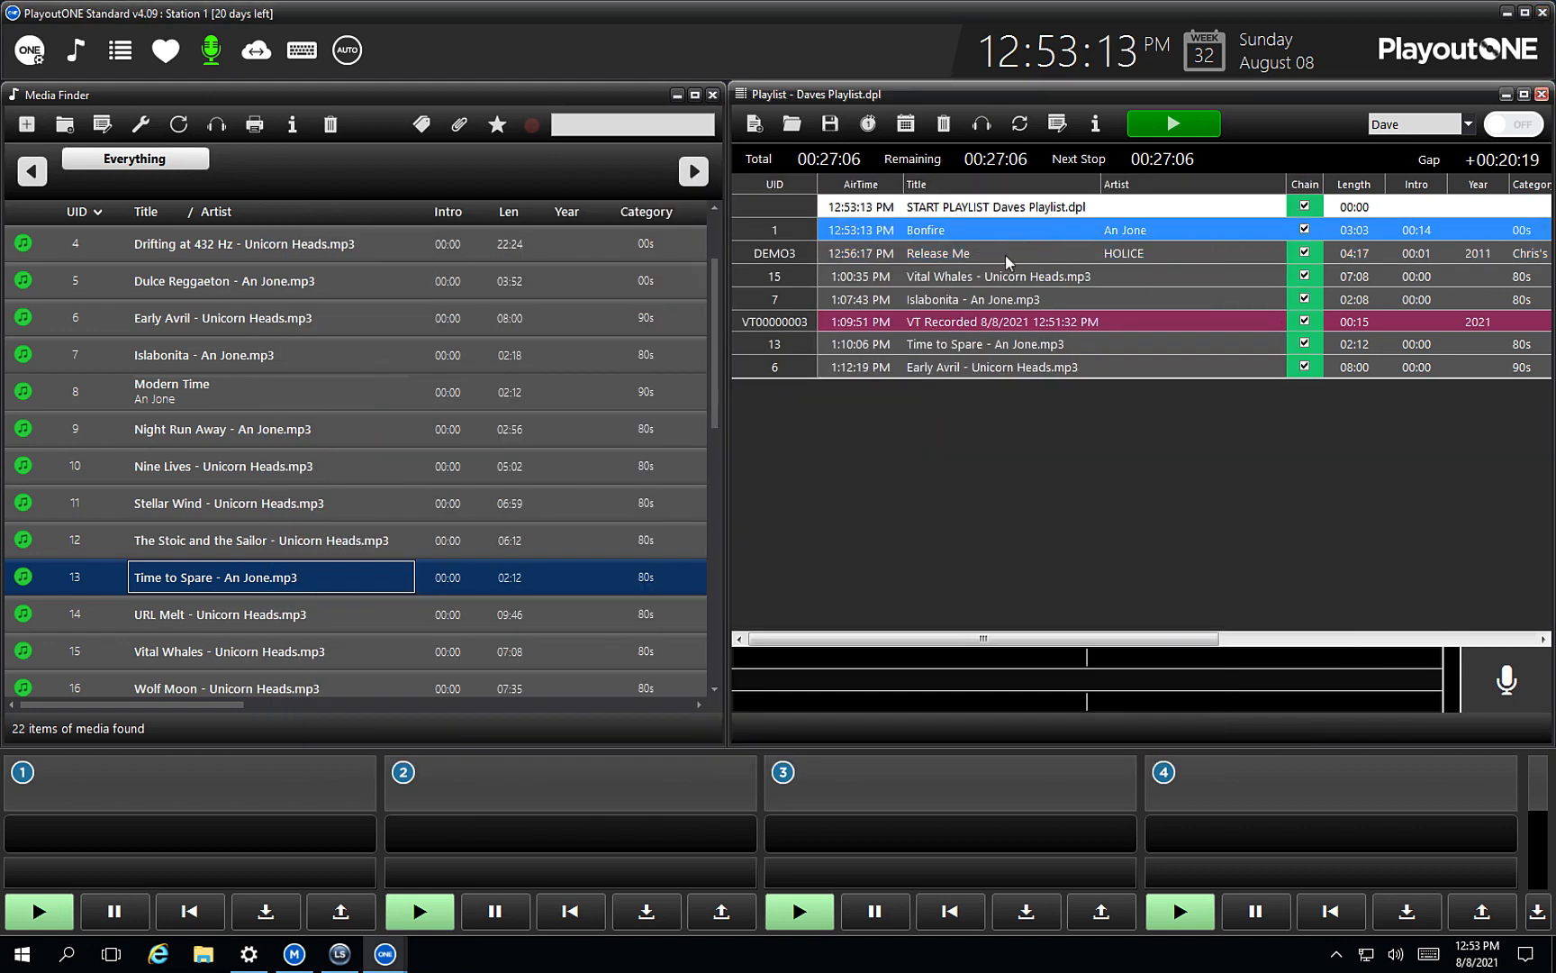
left_click(991, 278, "shift")
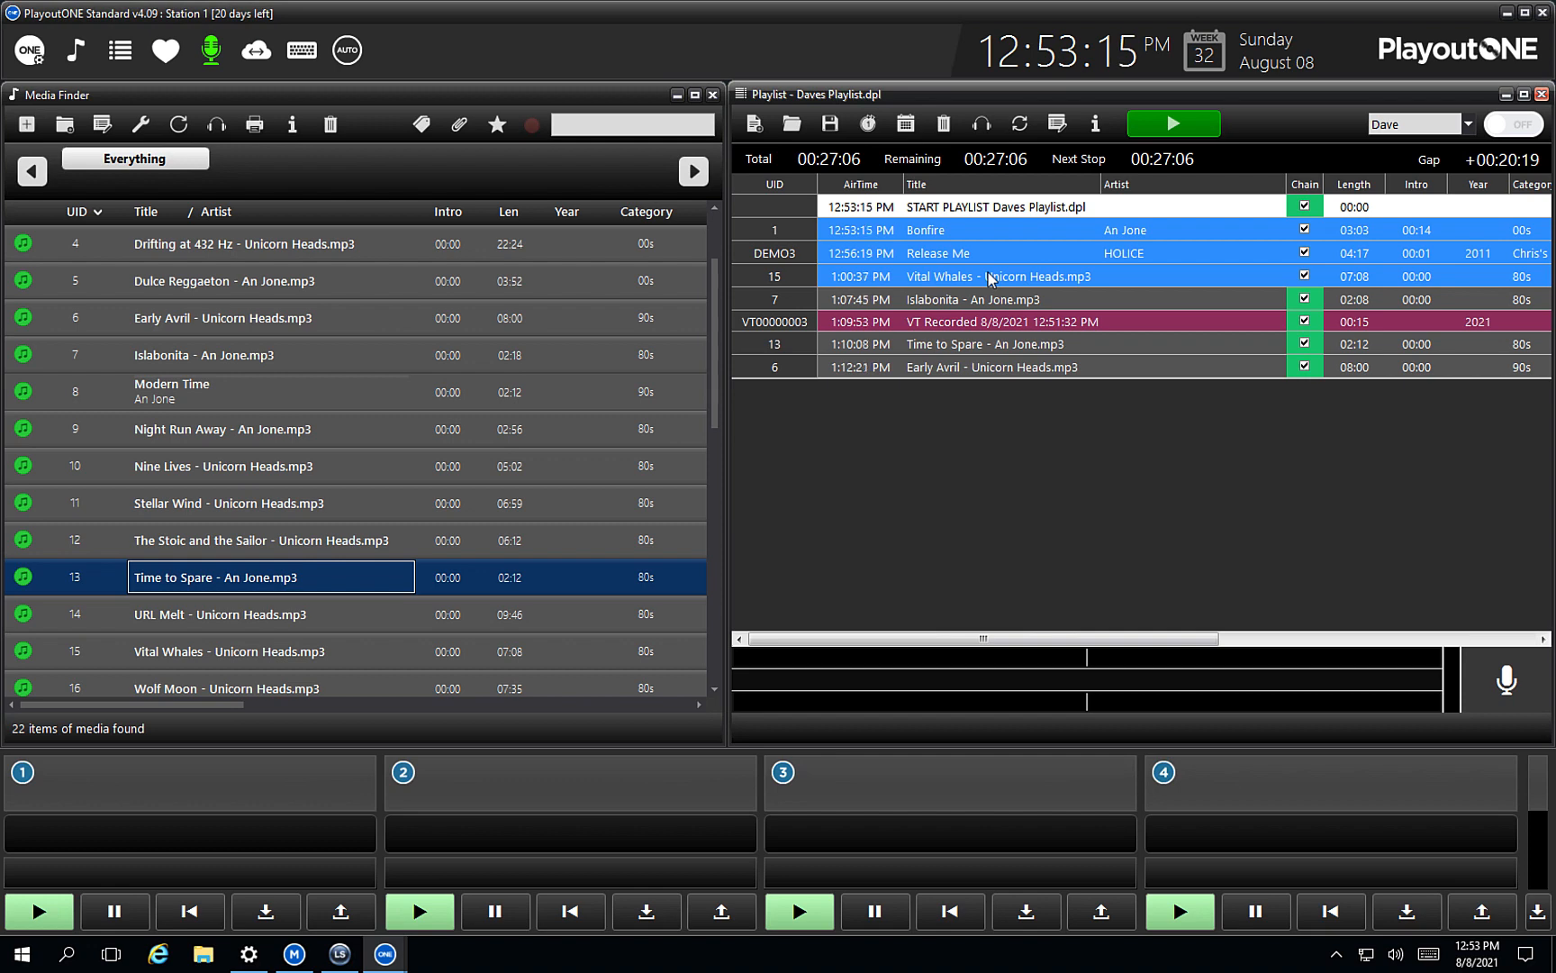
left_click(953, 306)
left_click(948, 347, "shift")
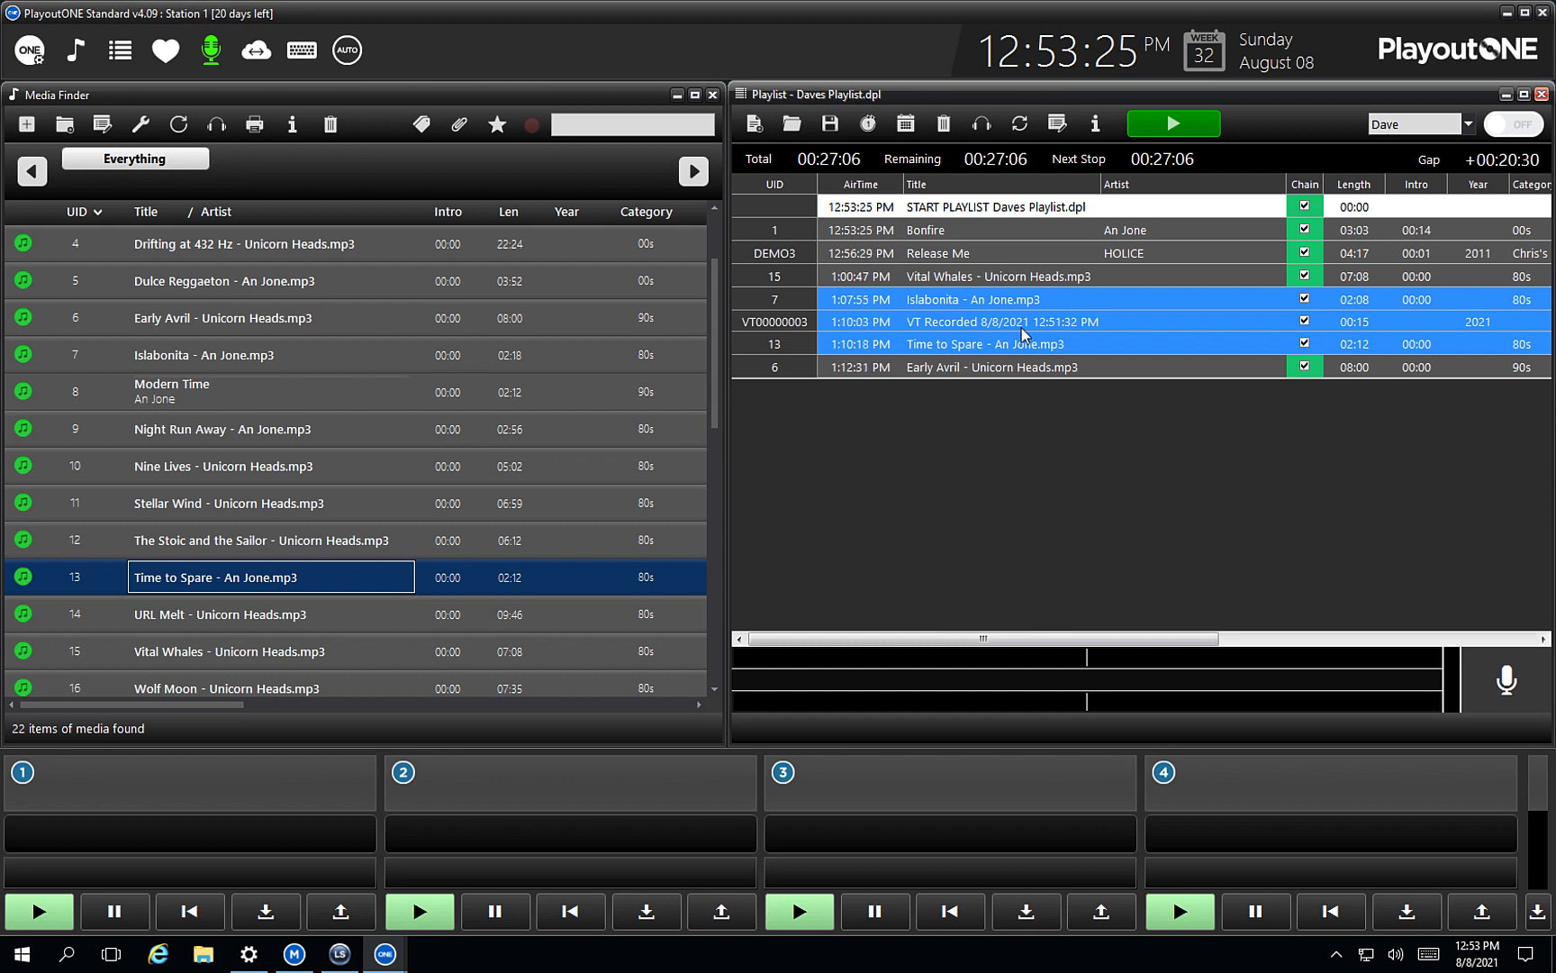
left_click(974, 234)
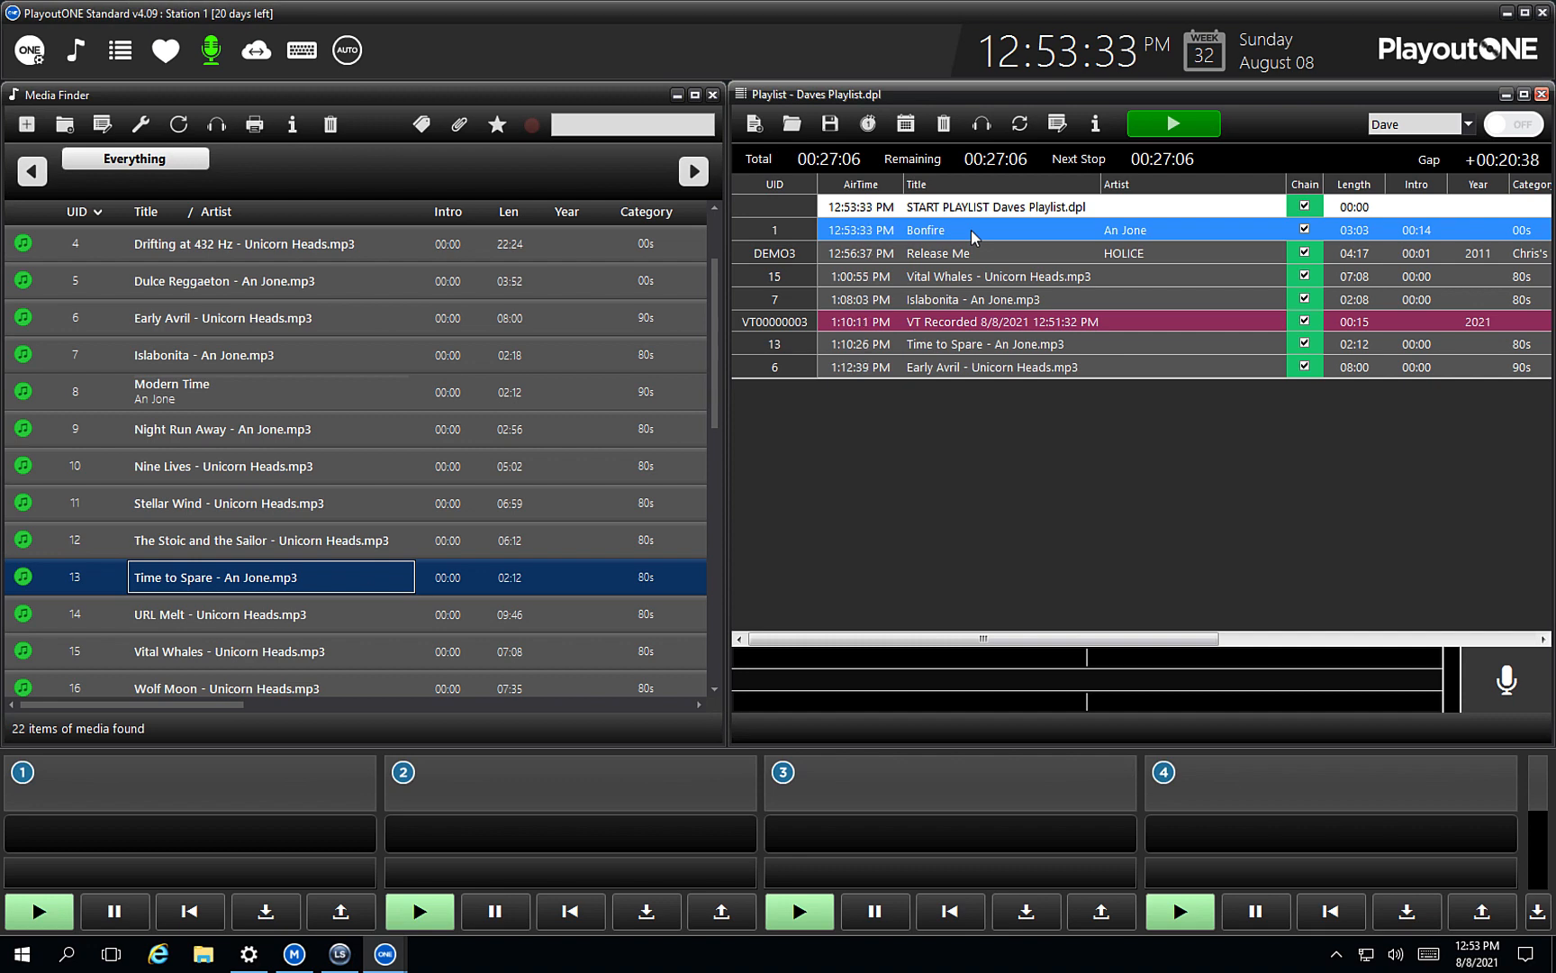
Step: Append Modern Time, Night Run Away and Stellar Wind to the end of the playlist
left_click_drag(531, 391, 1067, 398)
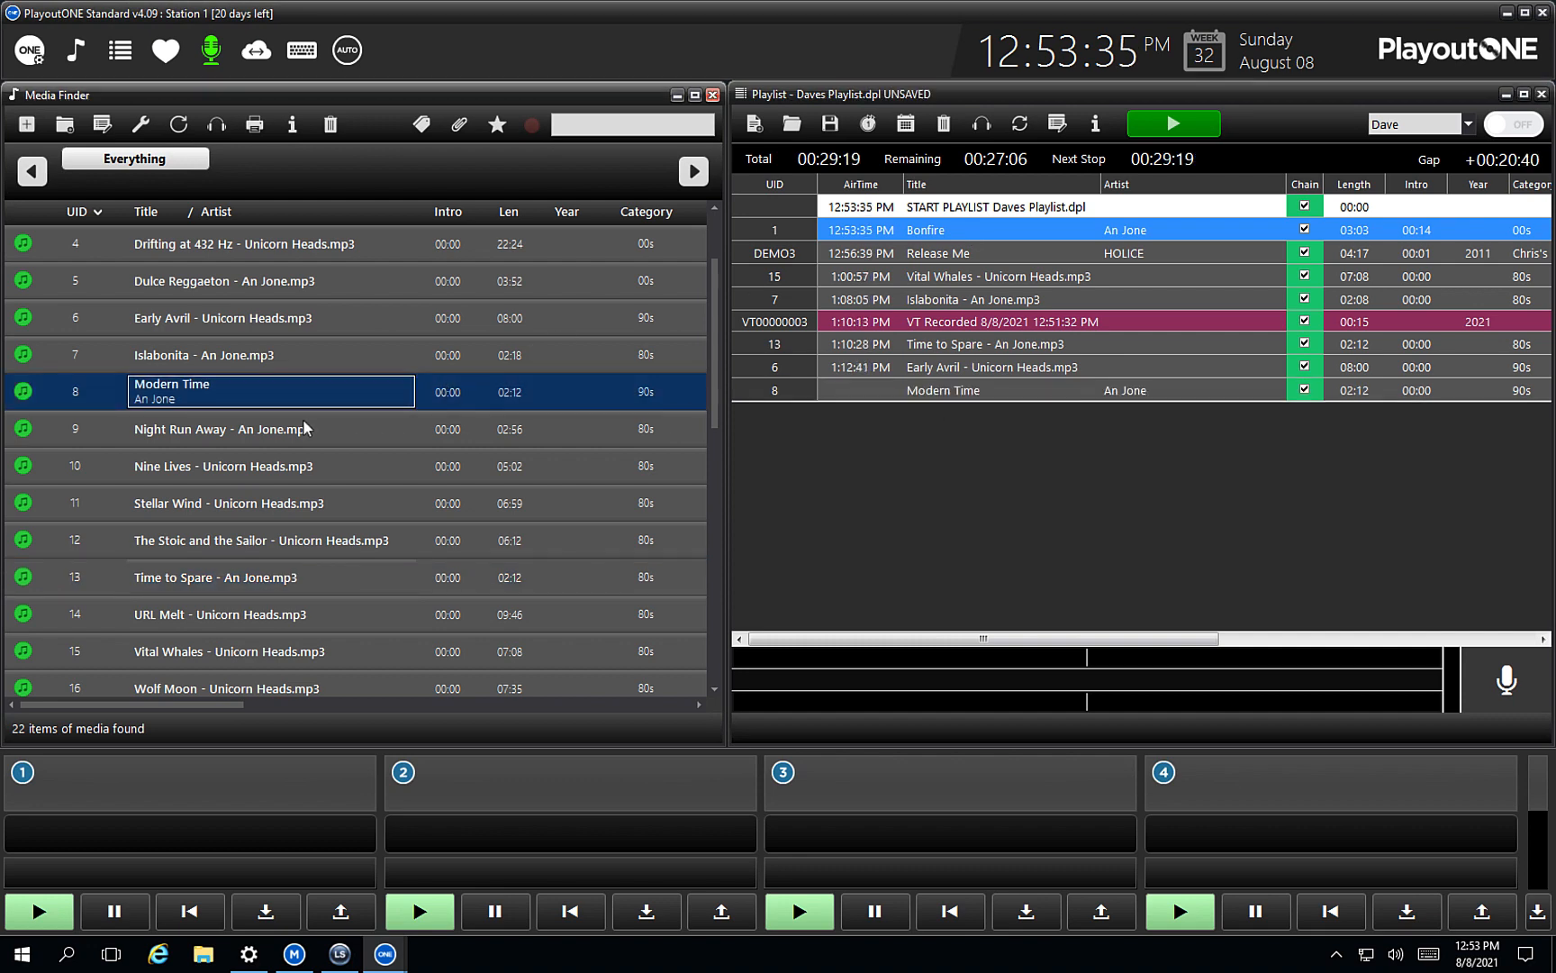
left_click_drag(302, 424, 1178, 481)
left_click_drag(493, 496, 1083, 495)
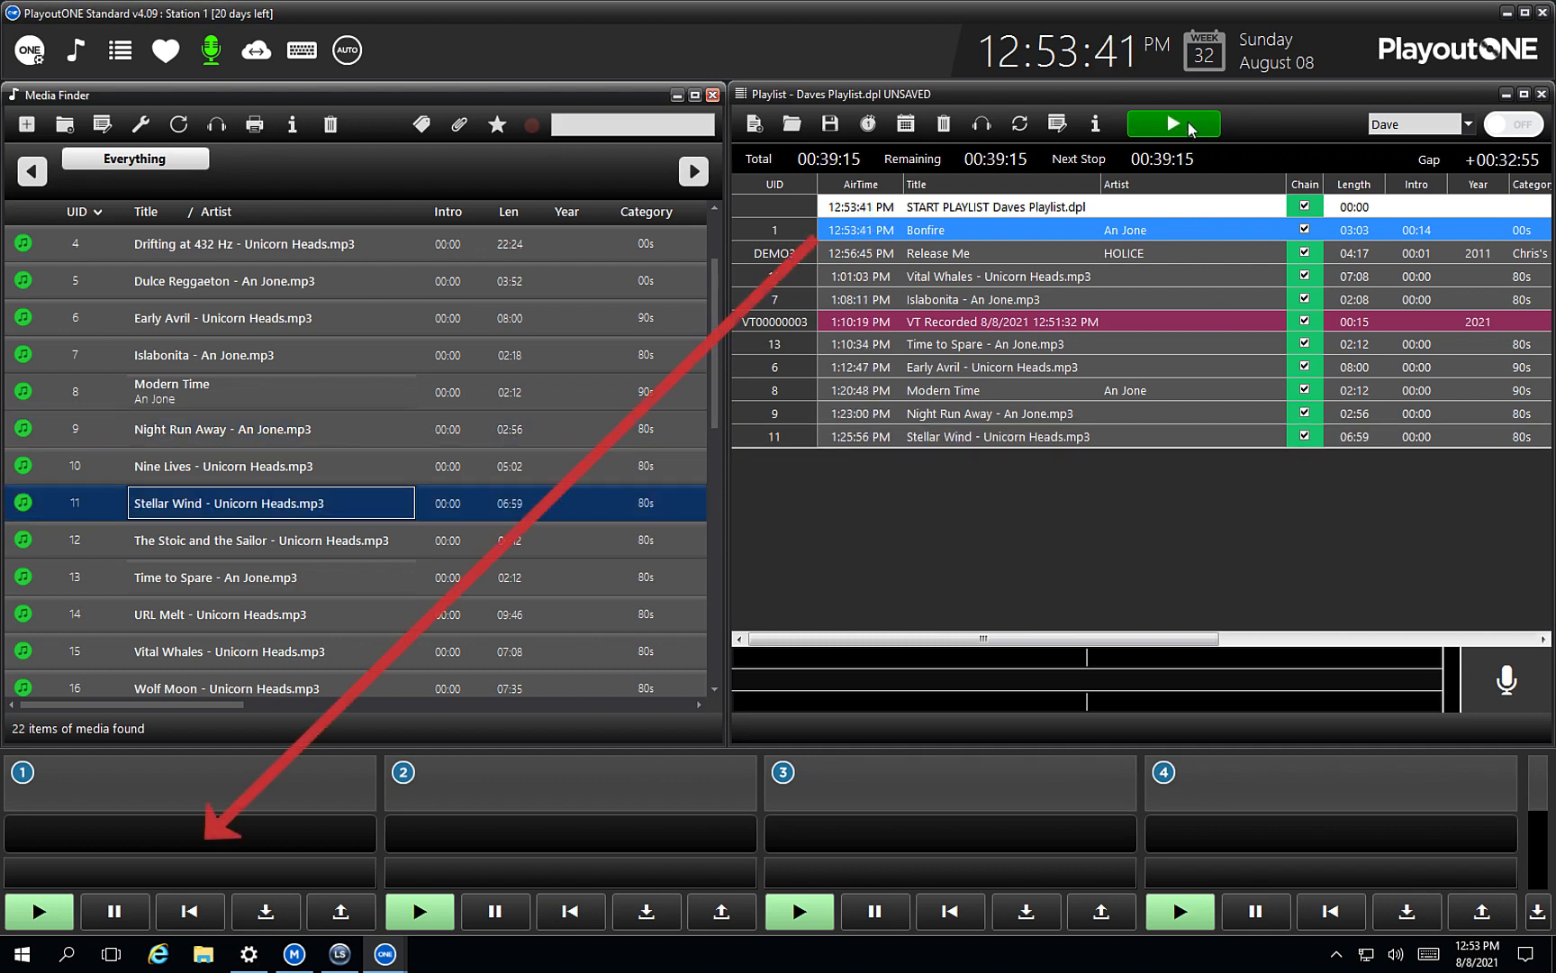
Step: Cue Bonfire from the playlist in player 1 and start its playback
left_click(1188, 126)
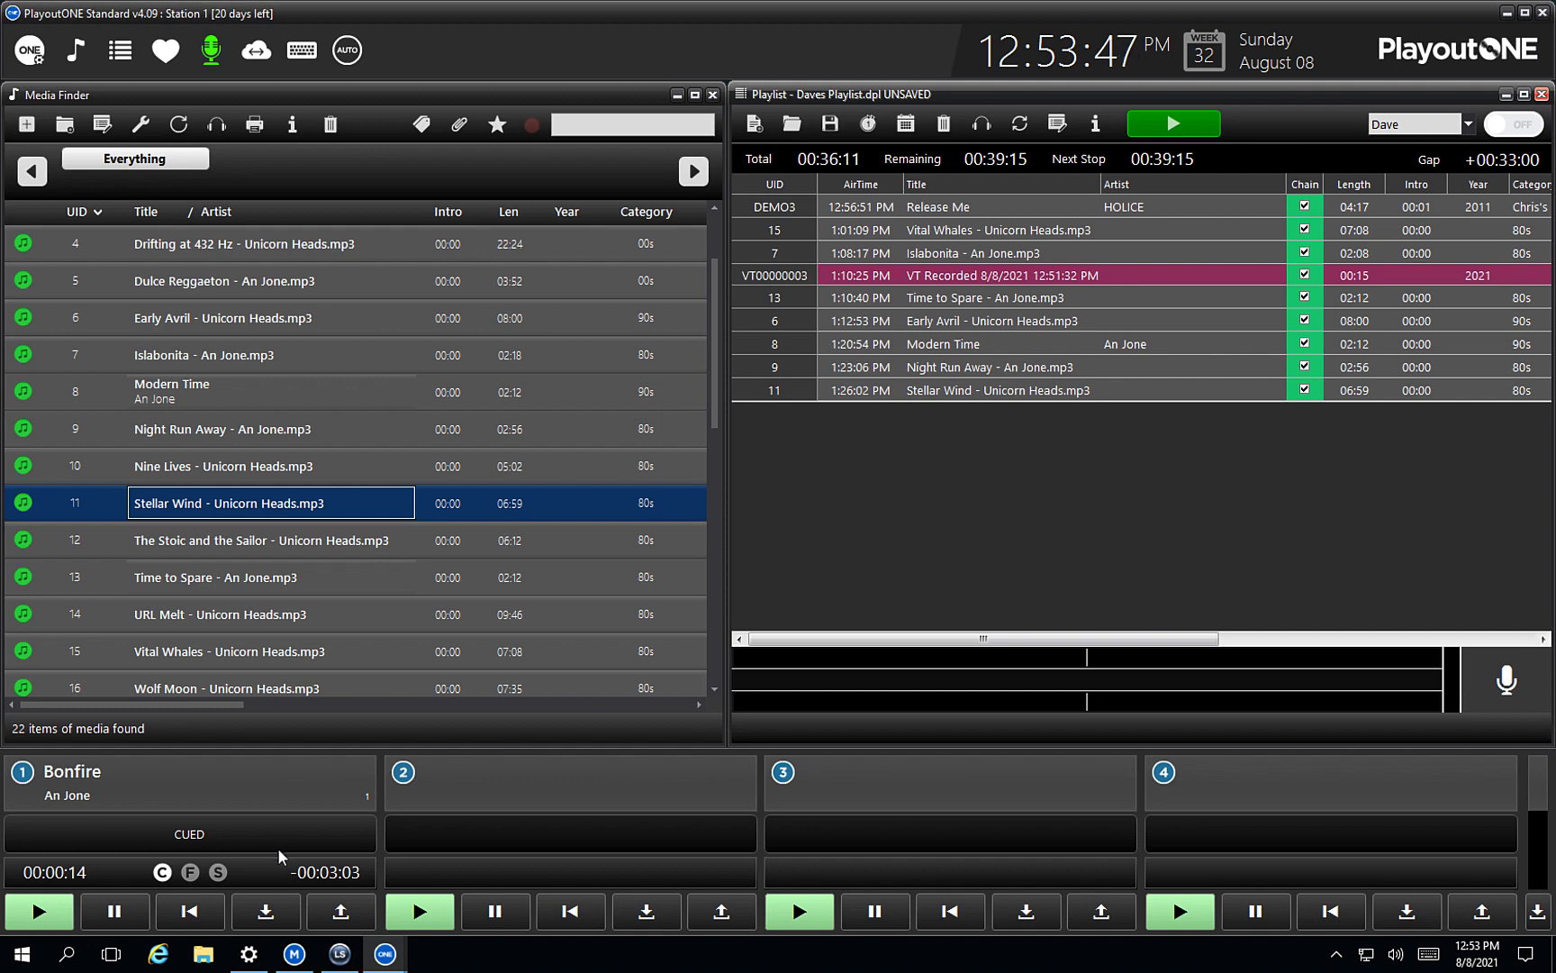
left_click(1173, 125)
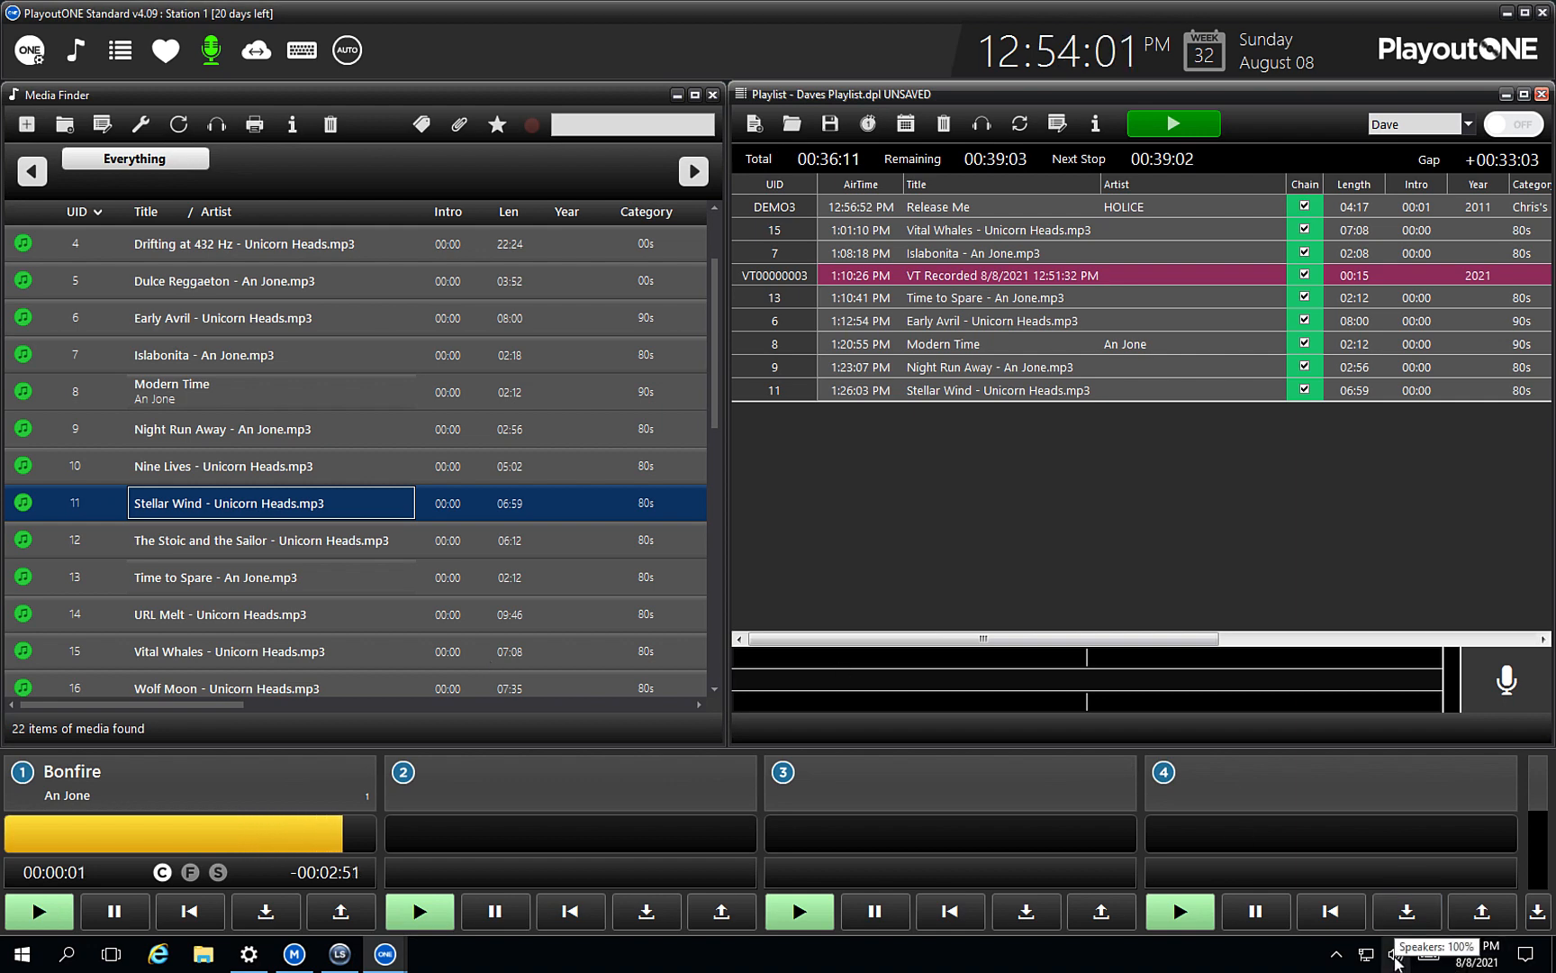
Step: Set the Volume Control level of the Windows Speakers playback device to 60 and confirm the sound settings
right_click(1396, 958)
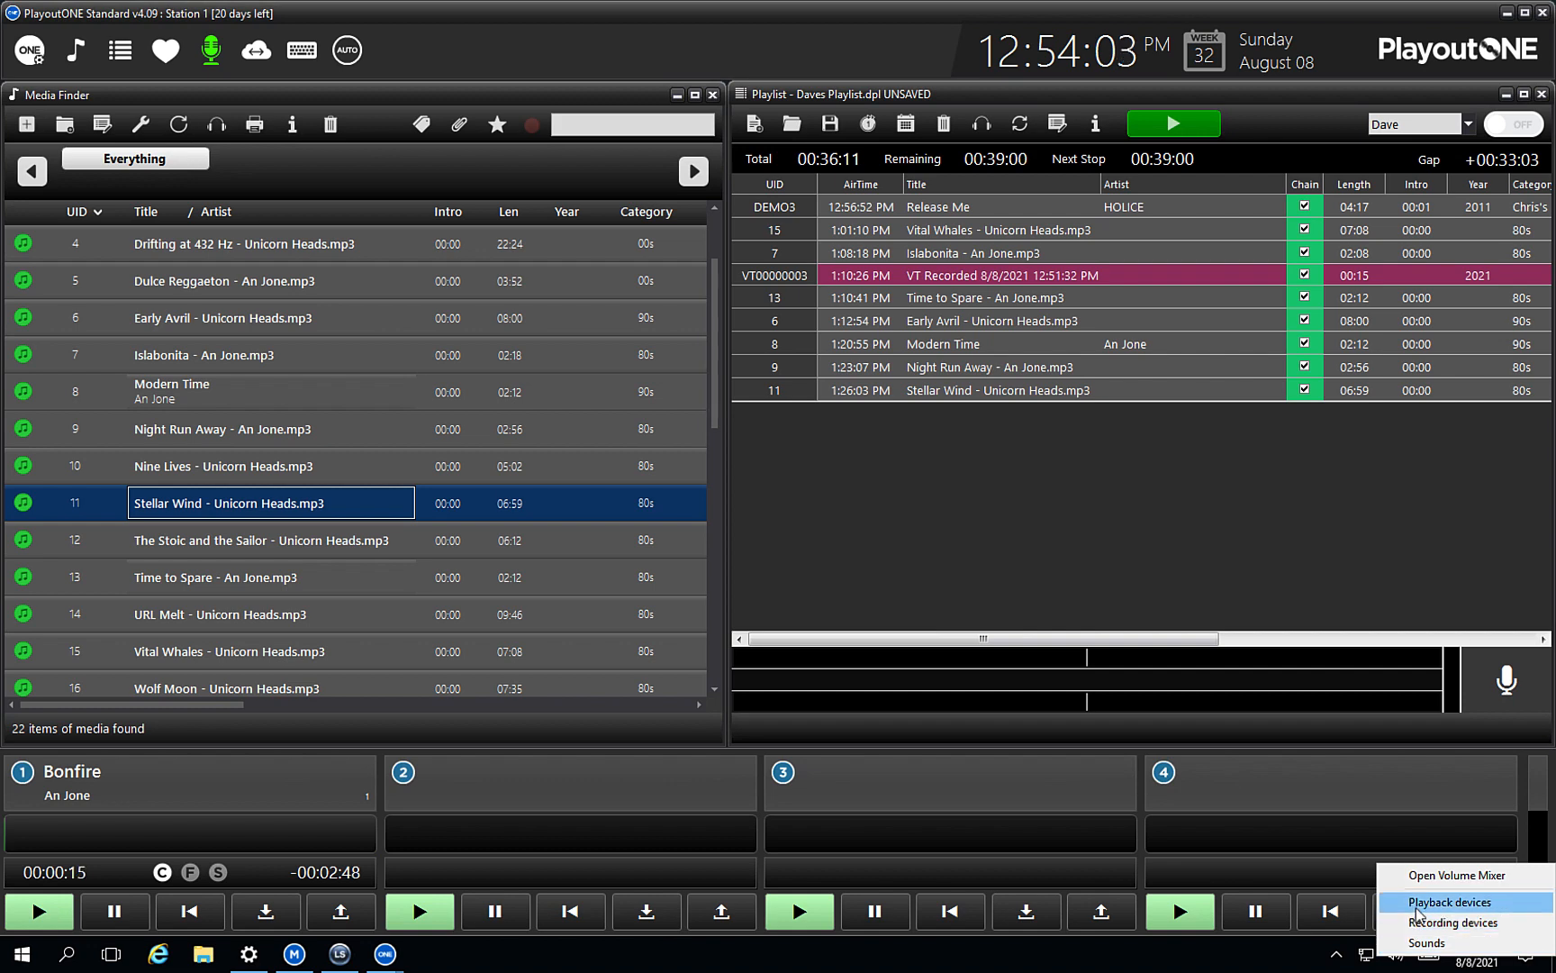
left_click(1441, 901)
double_click(330, 275)
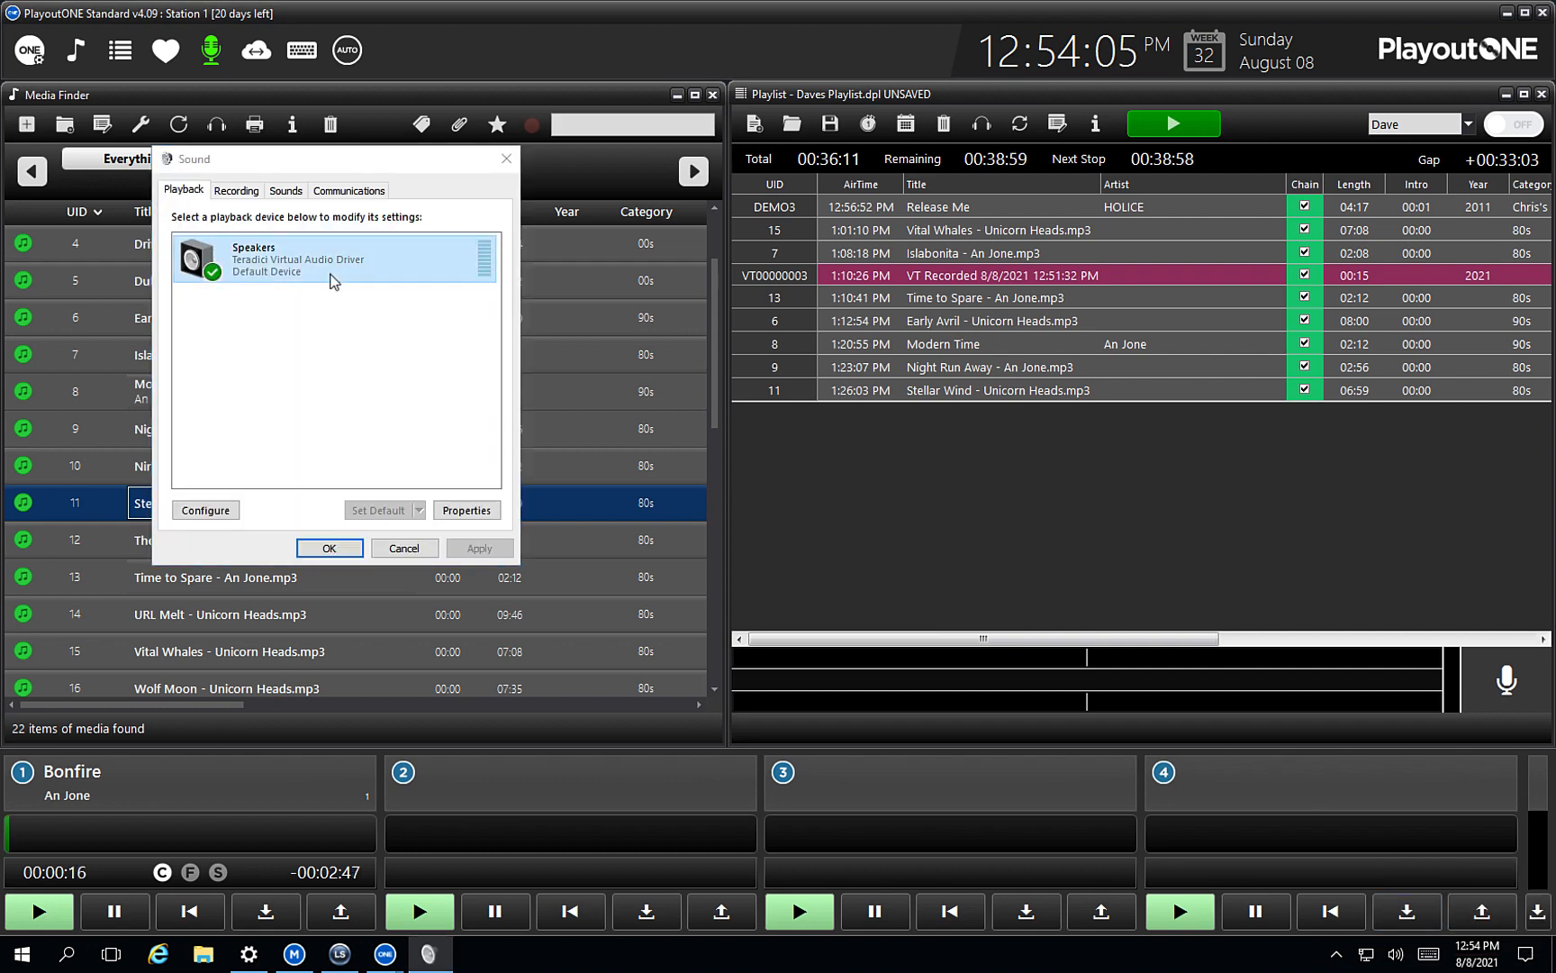
left_click(260, 261)
left_click(279, 317)
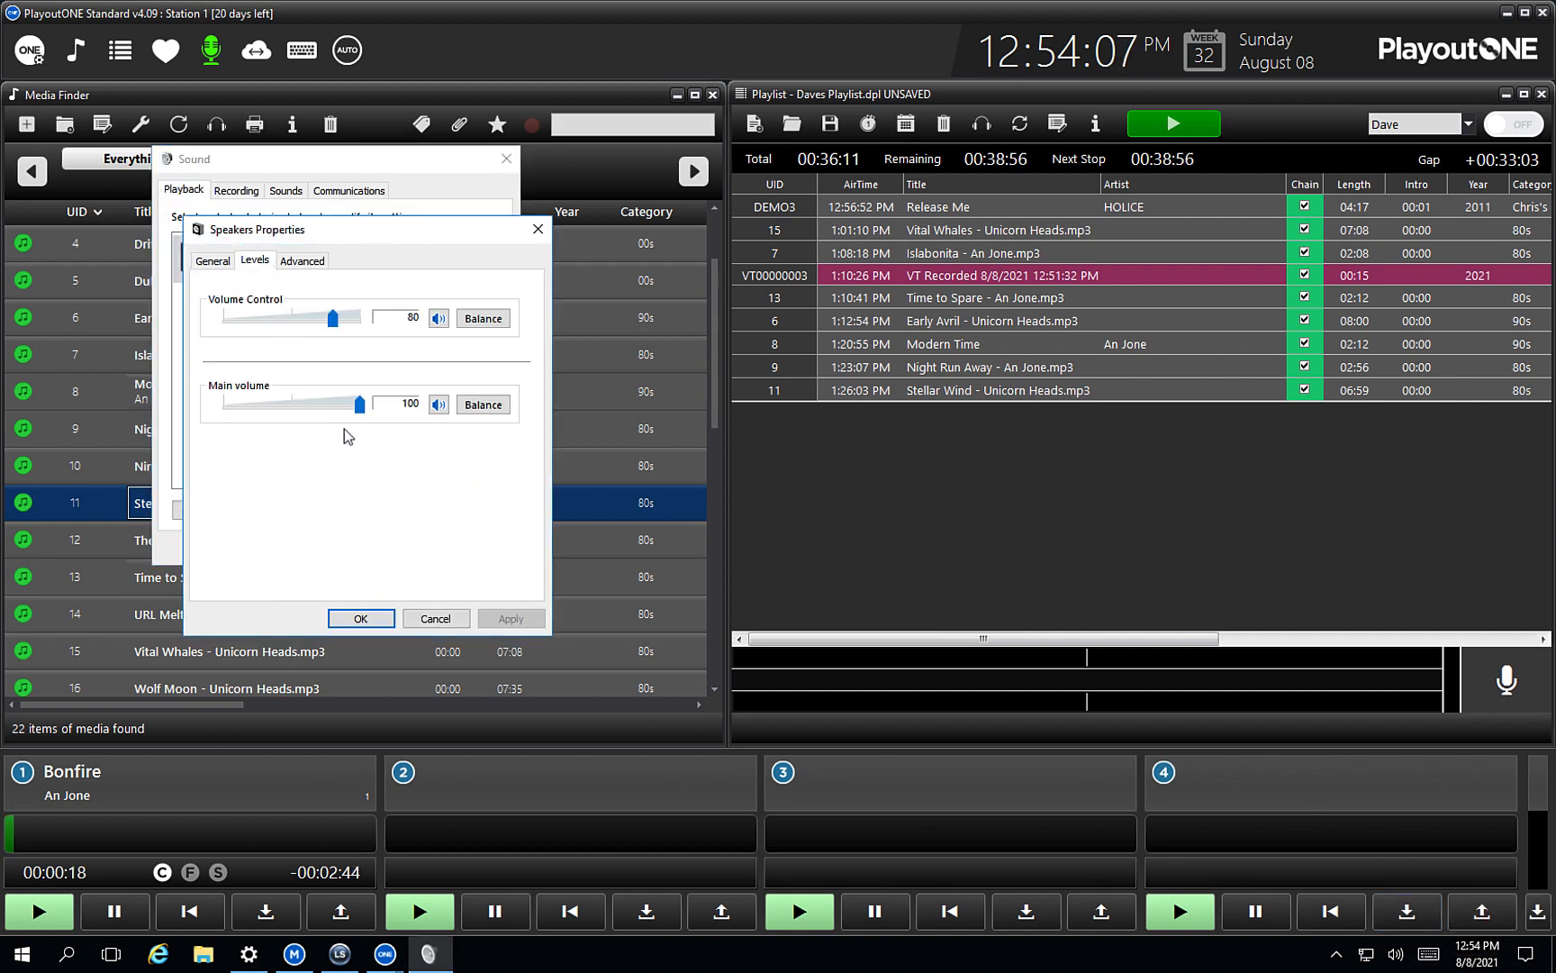
left_click(317, 321)
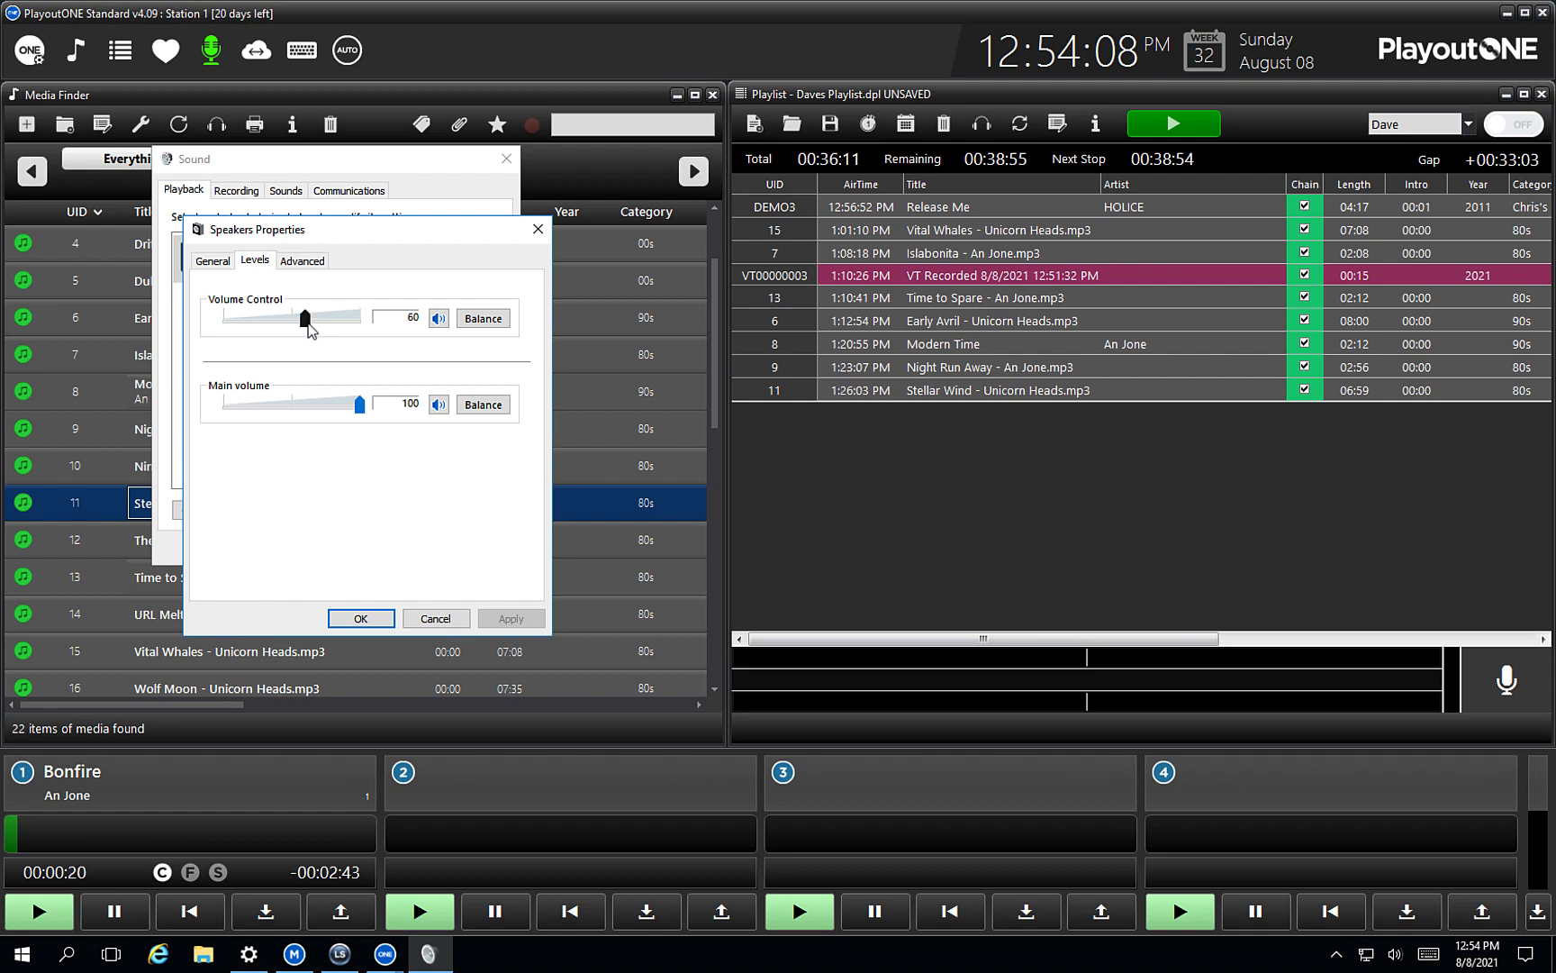
left_click(360, 617)
left_click(330, 547)
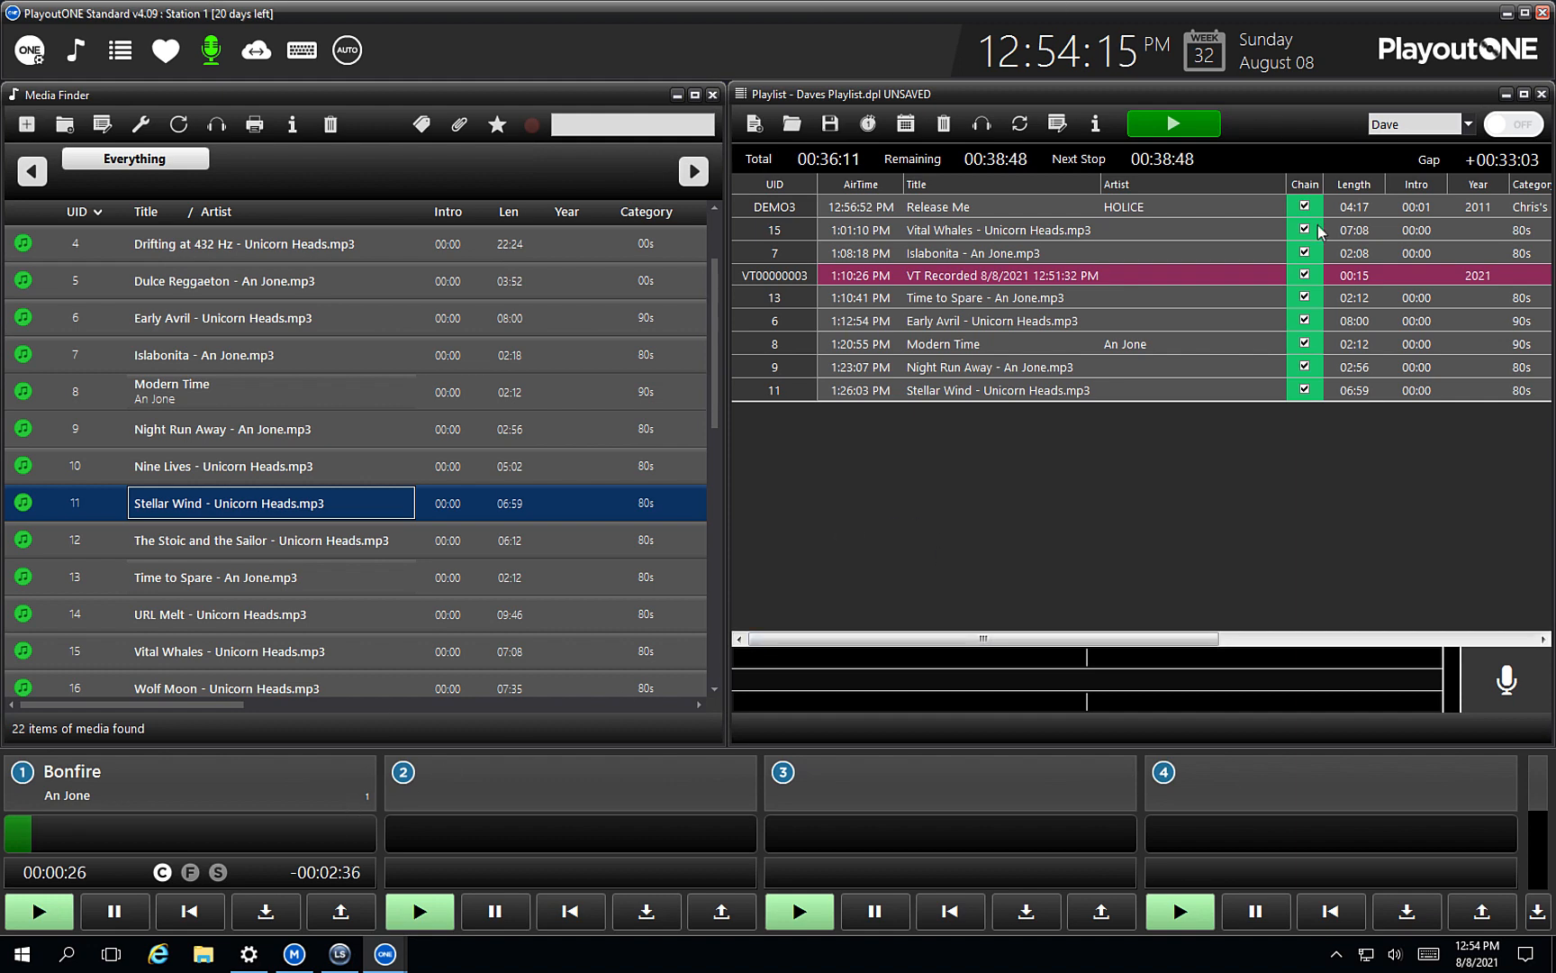
left_click(1121, 230)
left_click_drag(1121, 233, 1093, 321)
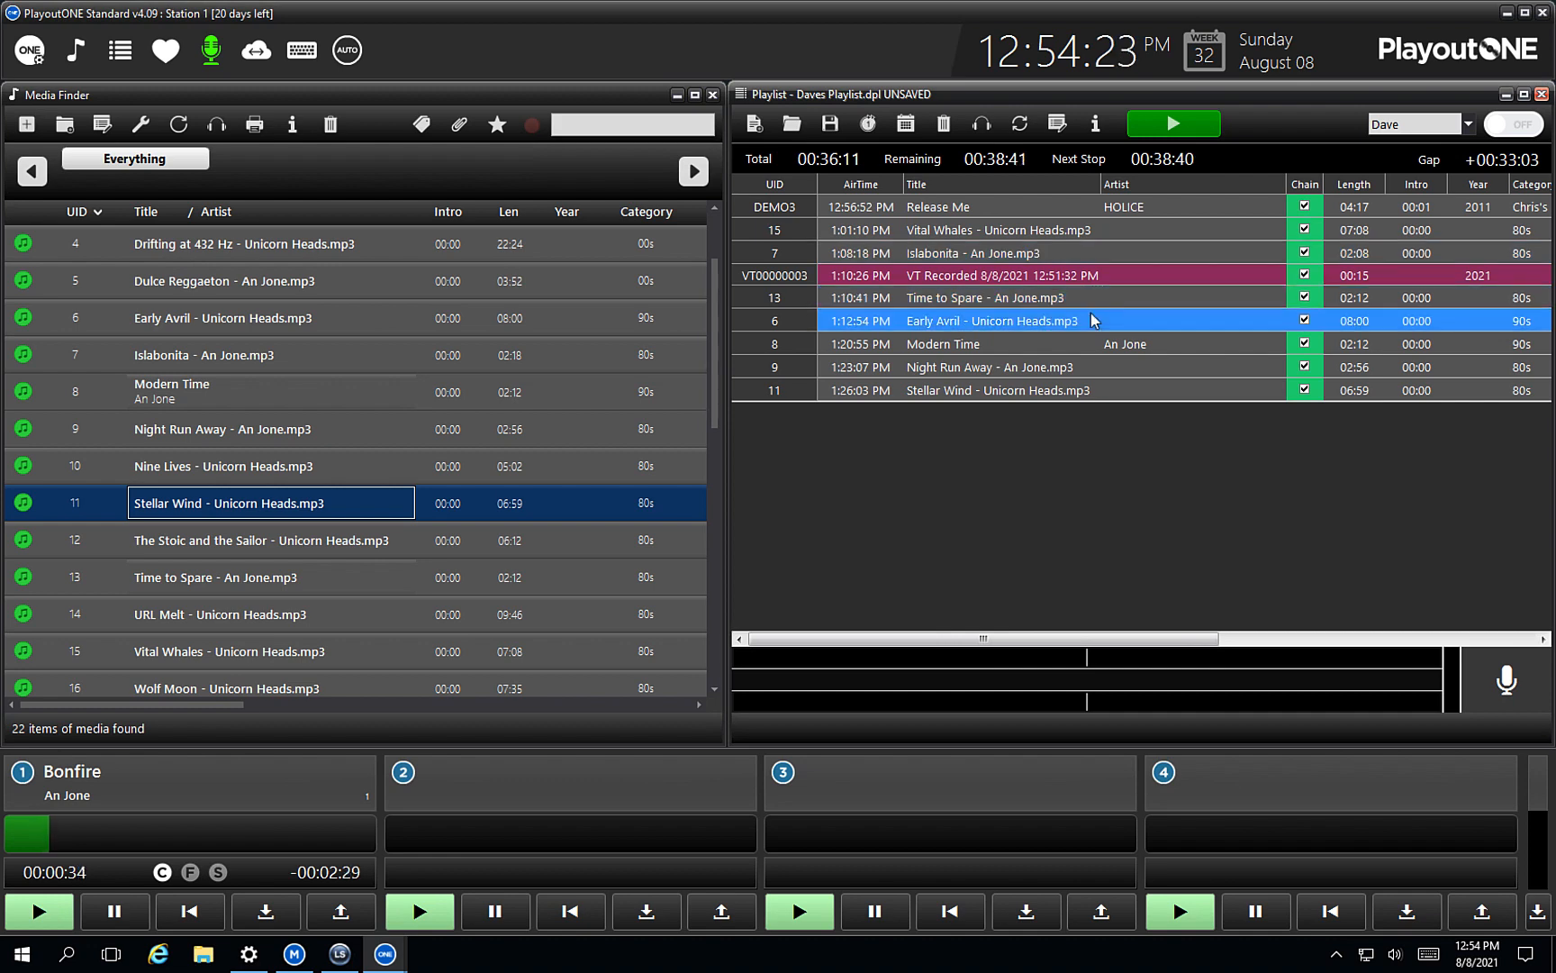
left_click(1006, 211)
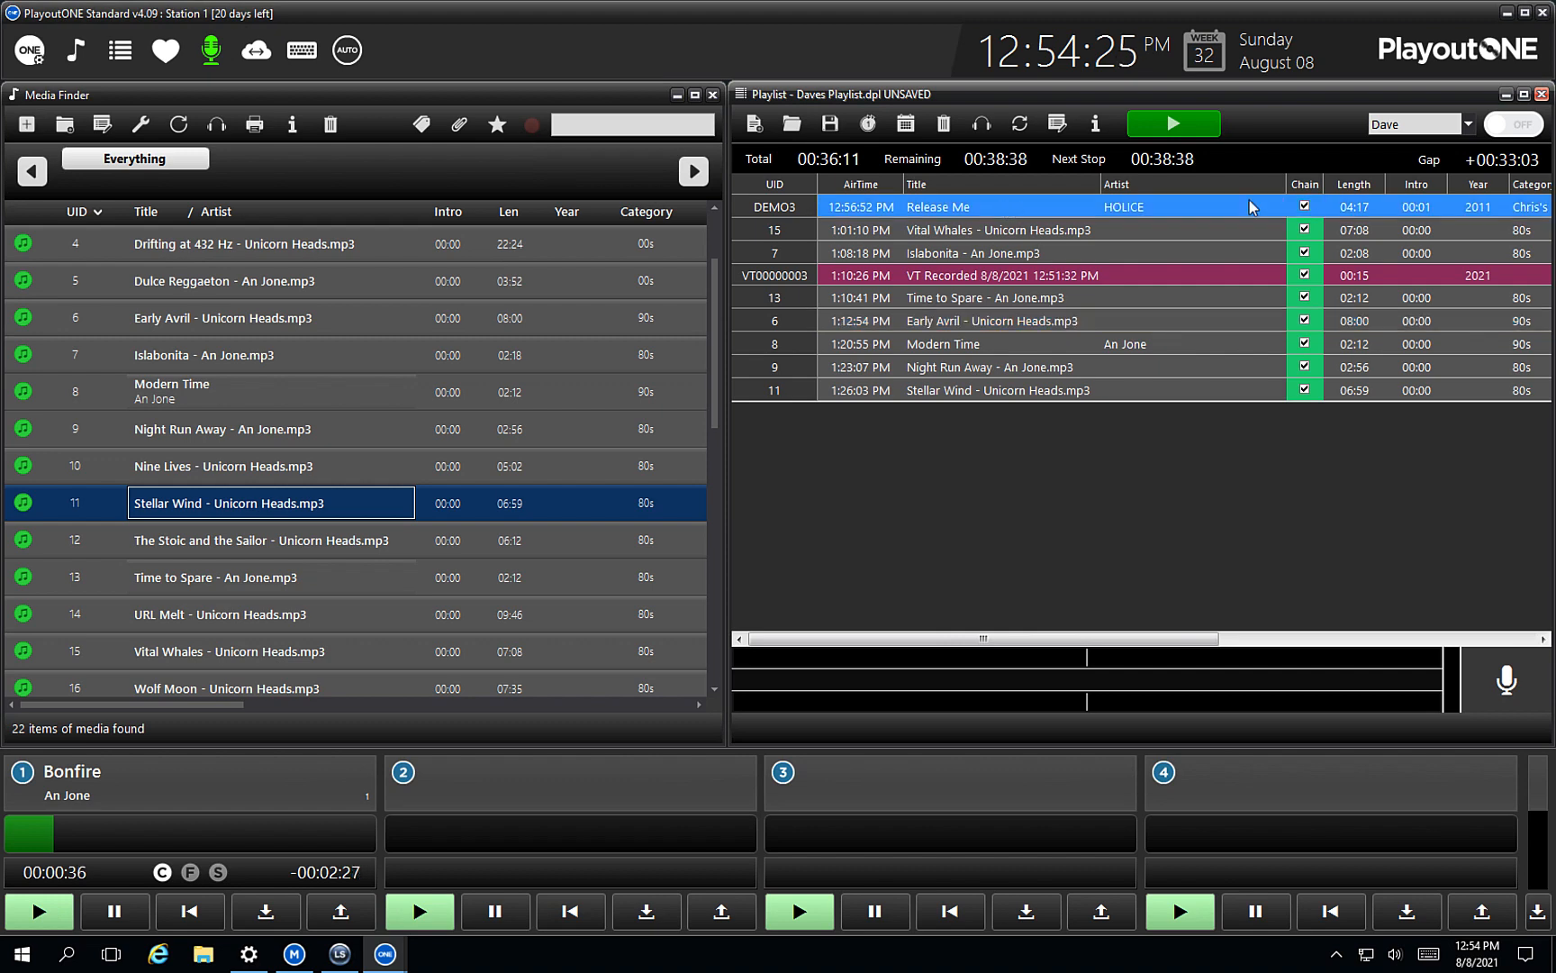
left_click(1057, 322)
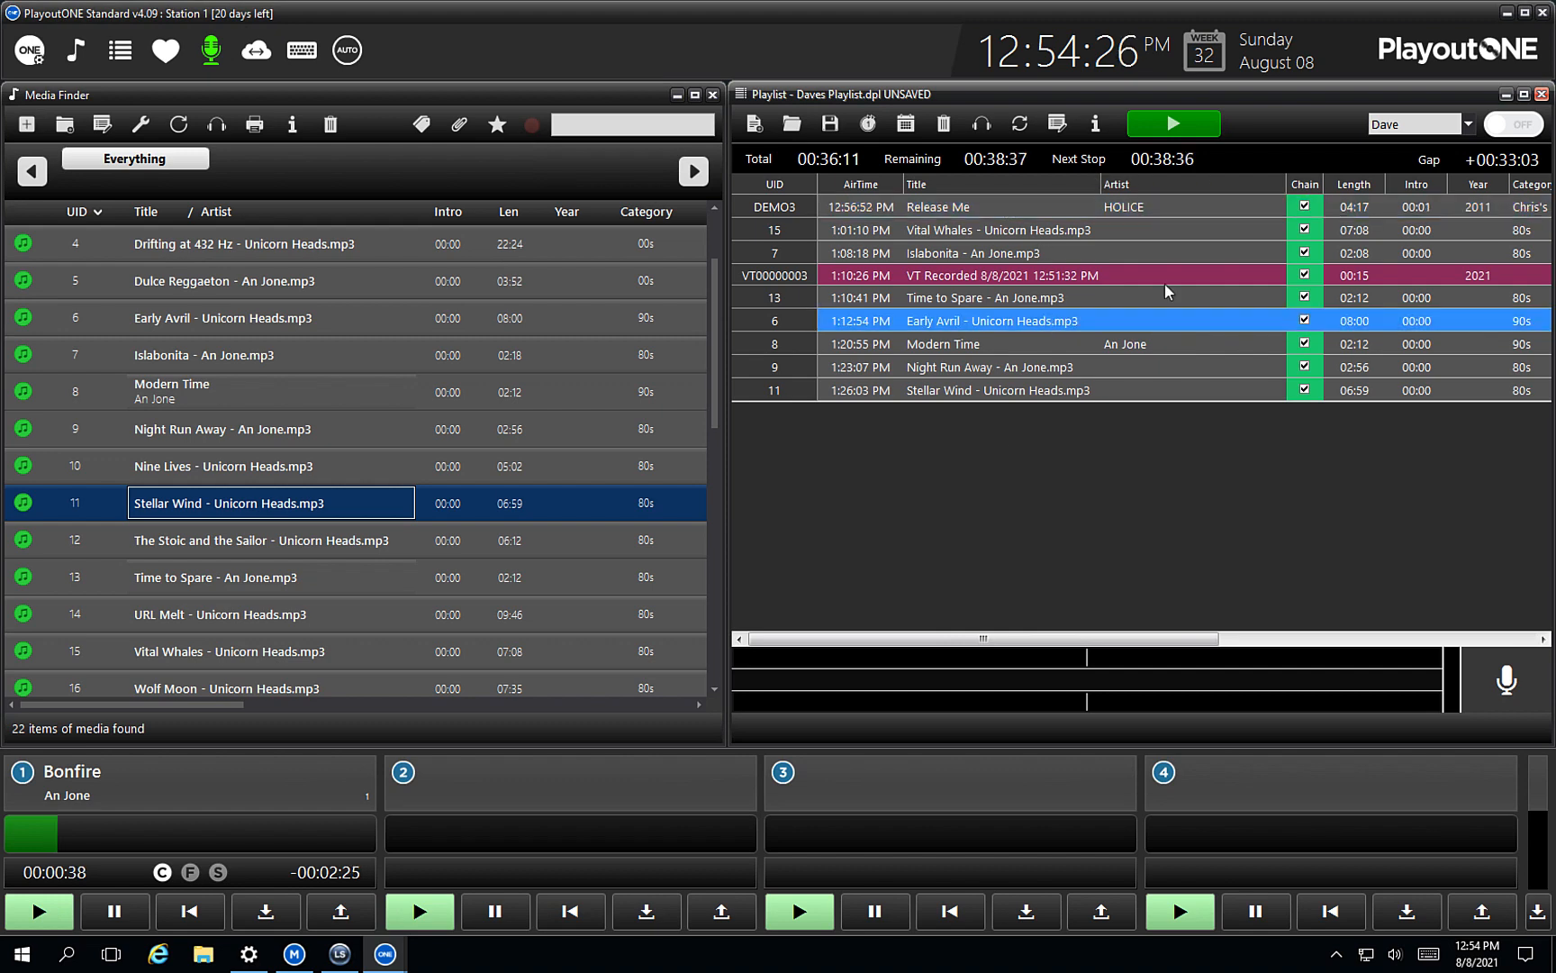
Step: Turn off chaining for Release Me by HOLICE in Daves Playlist
left_click(1304, 206)
left_click(1182, 253)
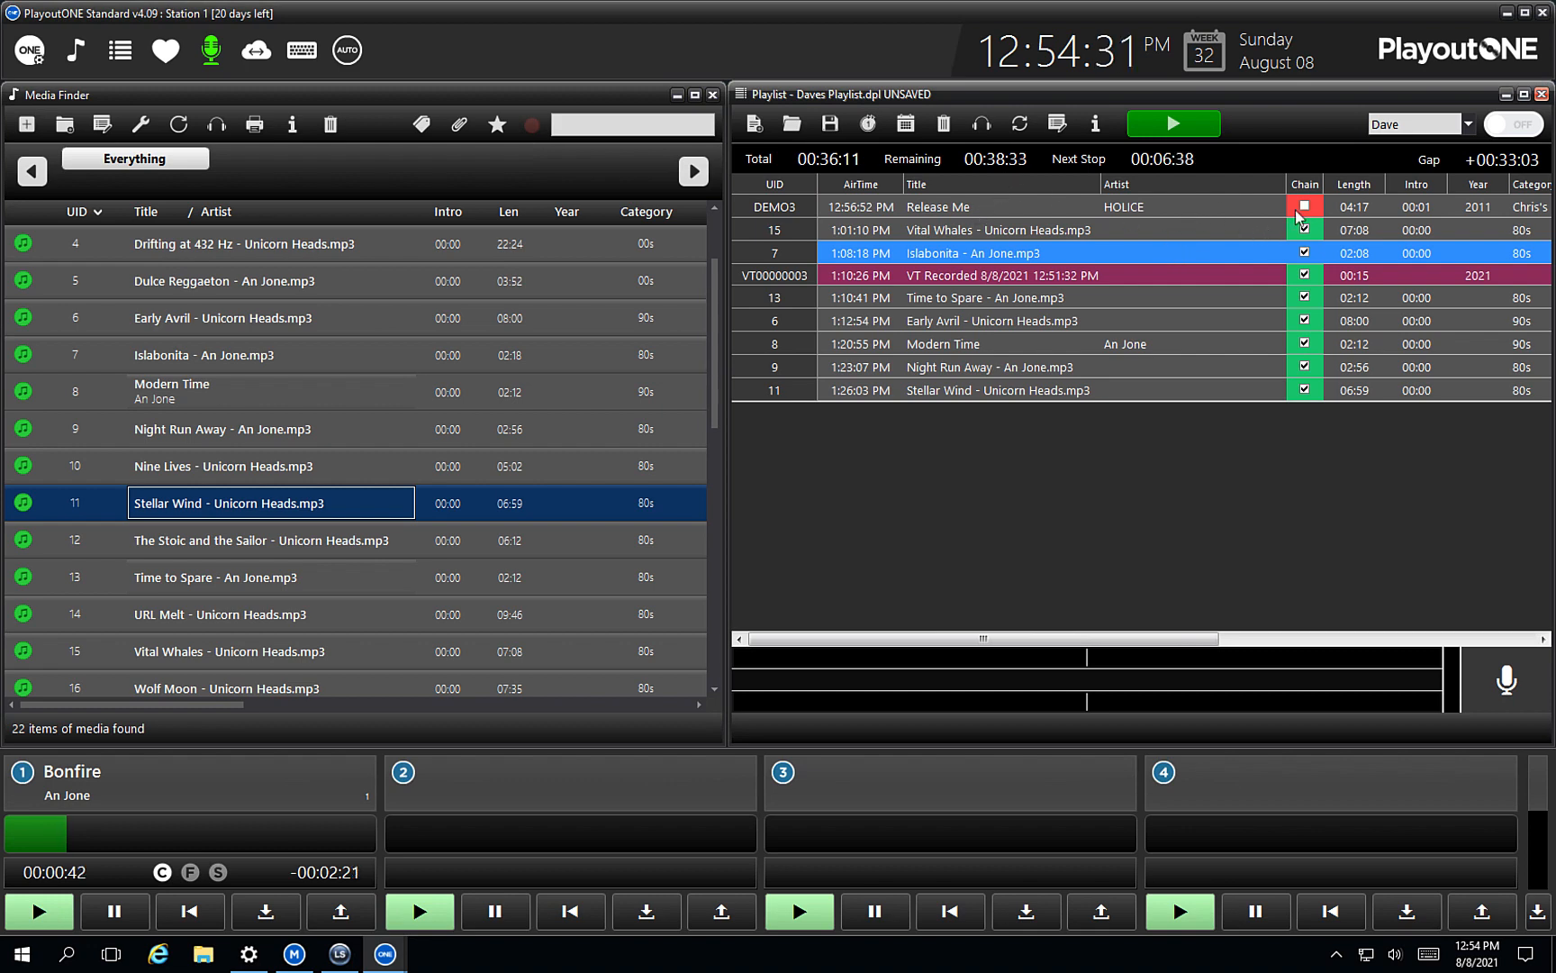
left_click(1198, 214)
left_click(1218, 236)
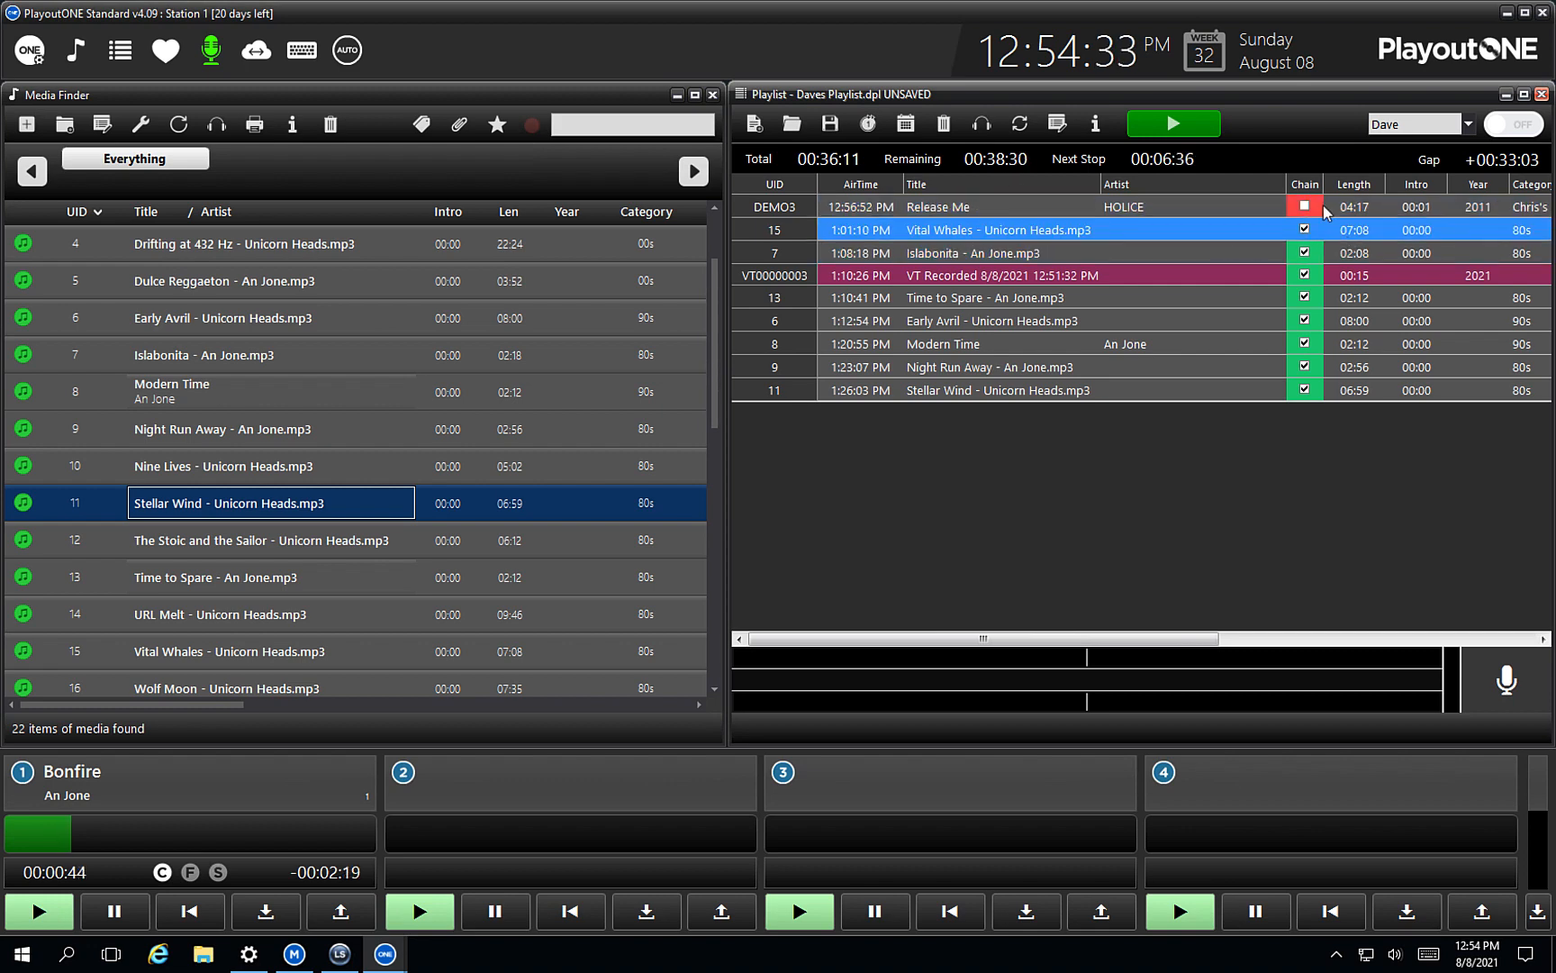
left_click(1166, 290)
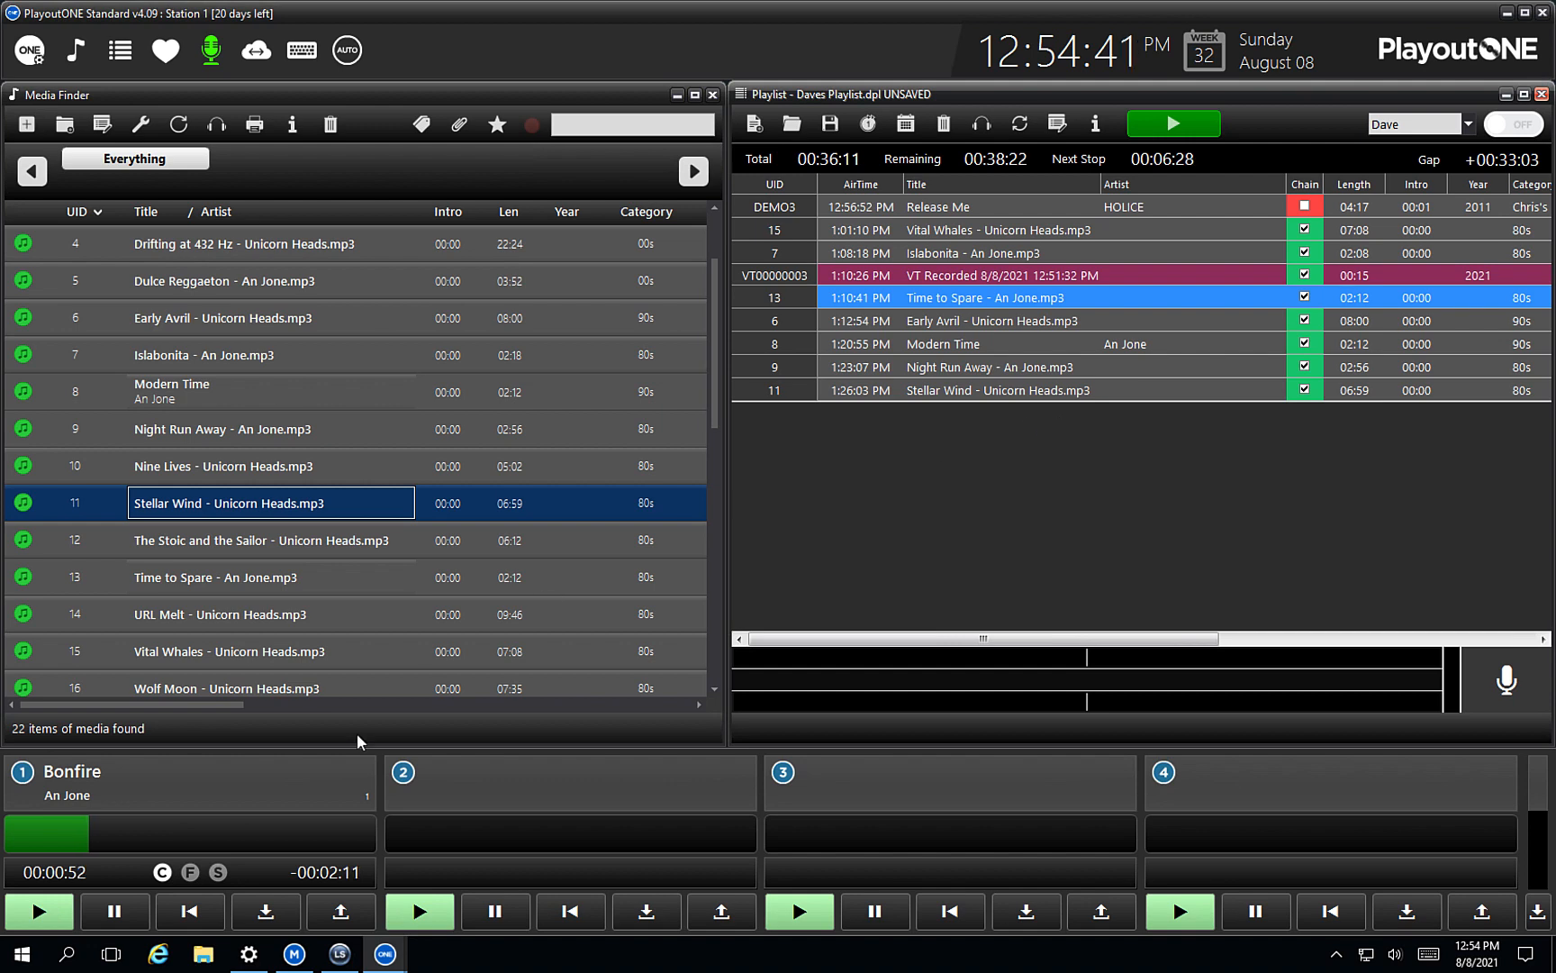
Step: Switch Bonfire's audio chain off and back on in player 1, and skip its playback to near the end of the song
left_click(163, 873)
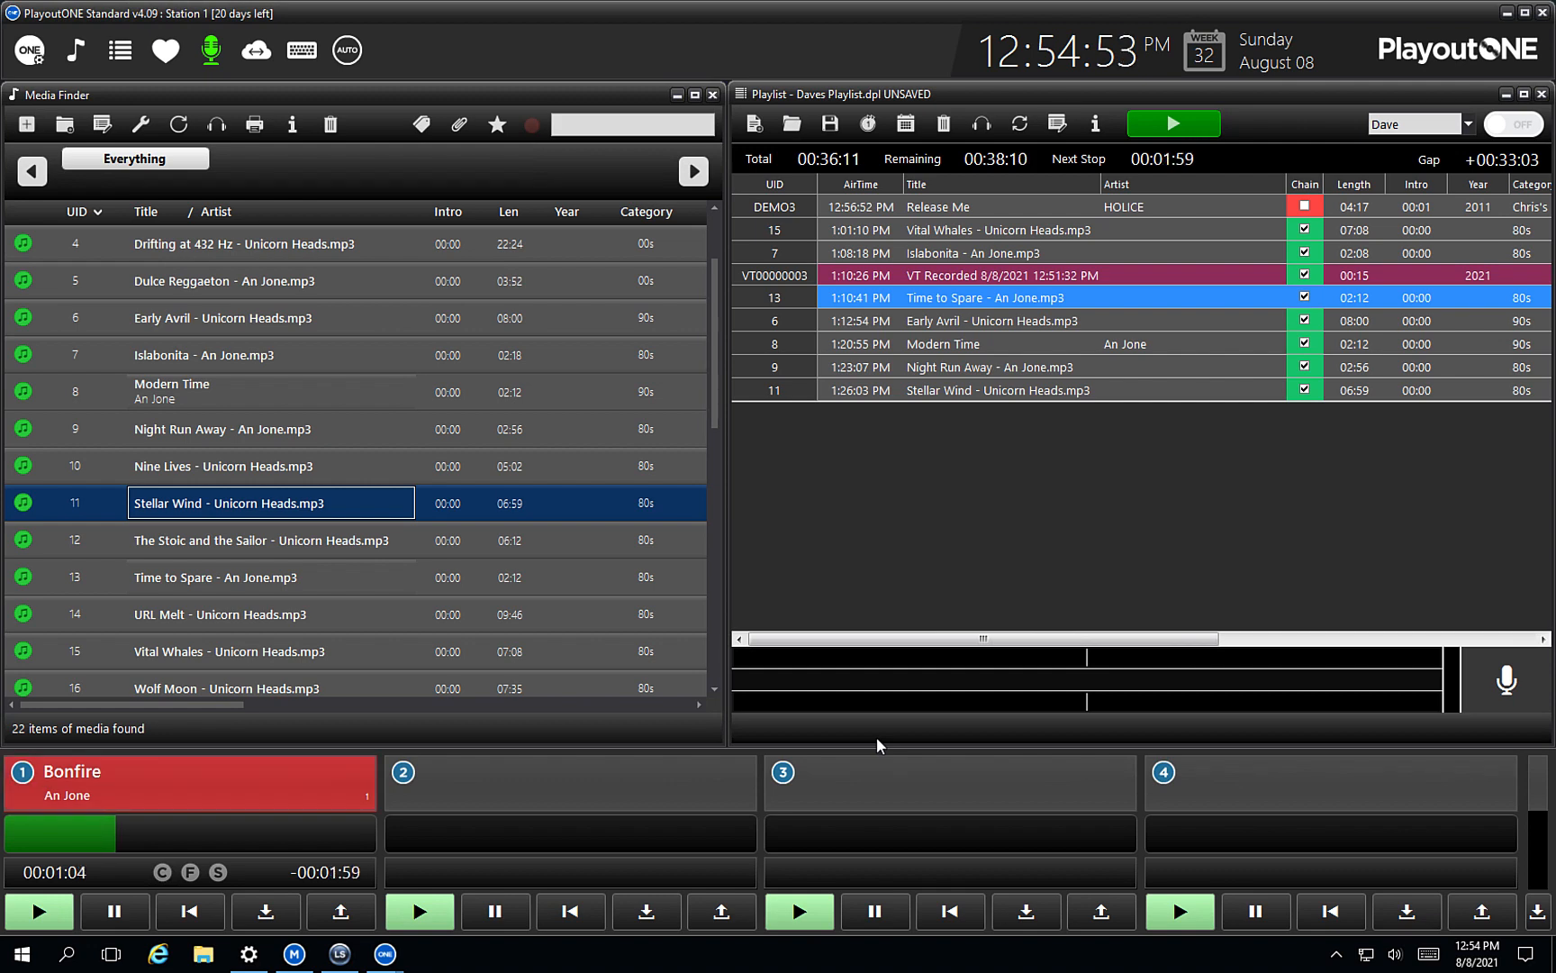
left_click(162, 872)
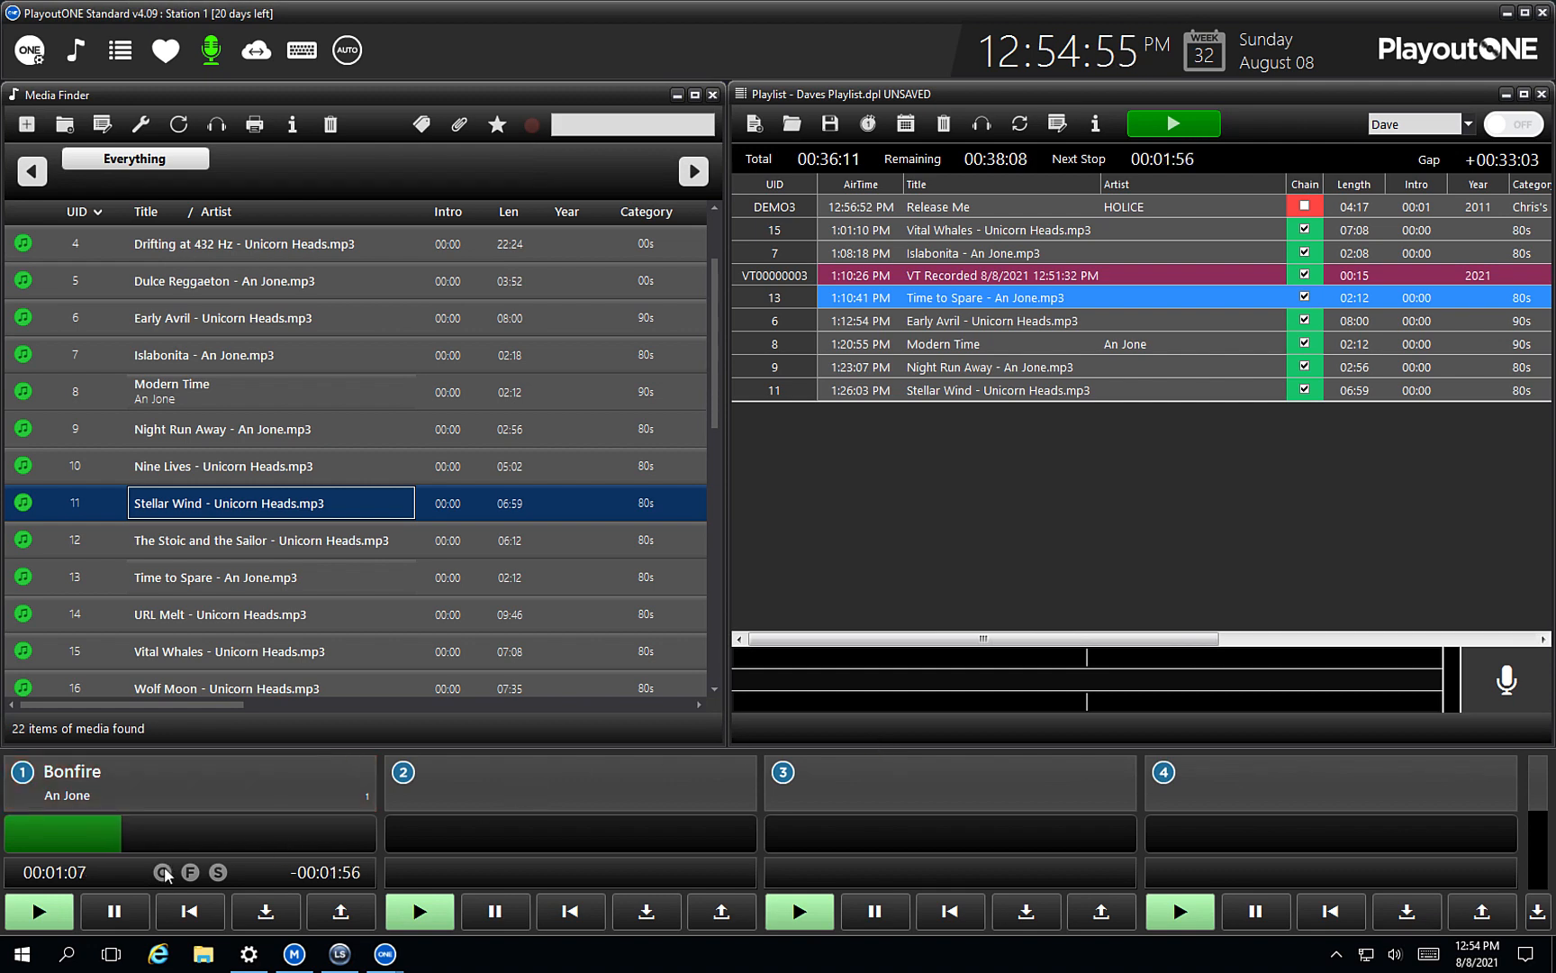
left_click(353, 837)
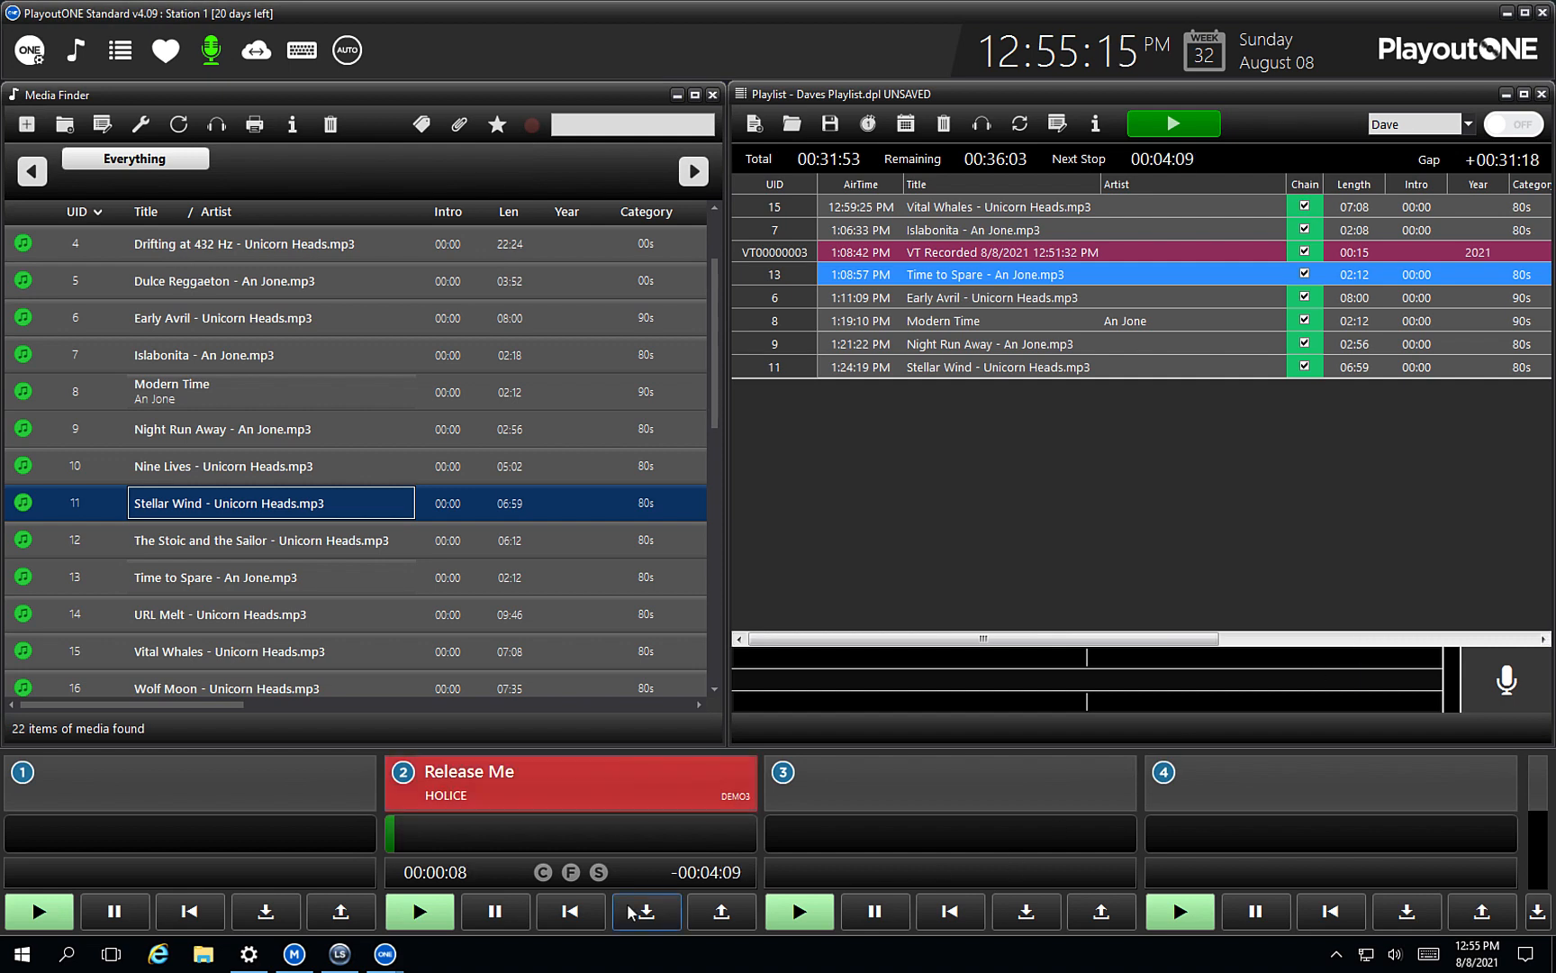
Step: Switch Release Me's audio chain on and off again in player 2, and play Vital Whales with its chain switched off
left_click(543, 872)
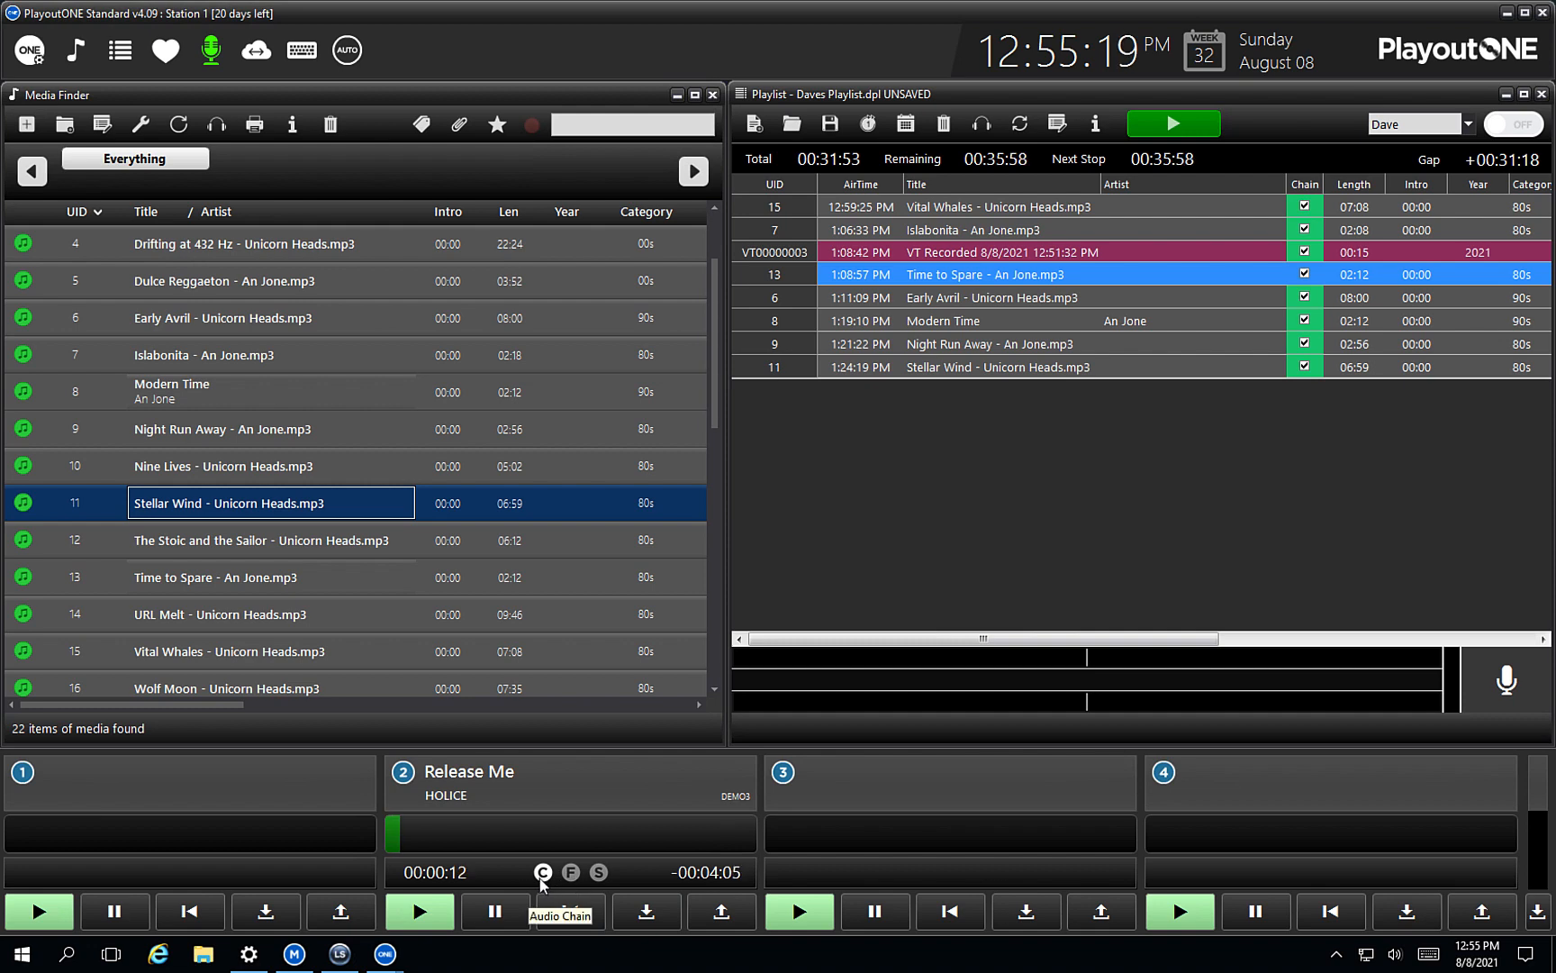
left_click(541, 876)
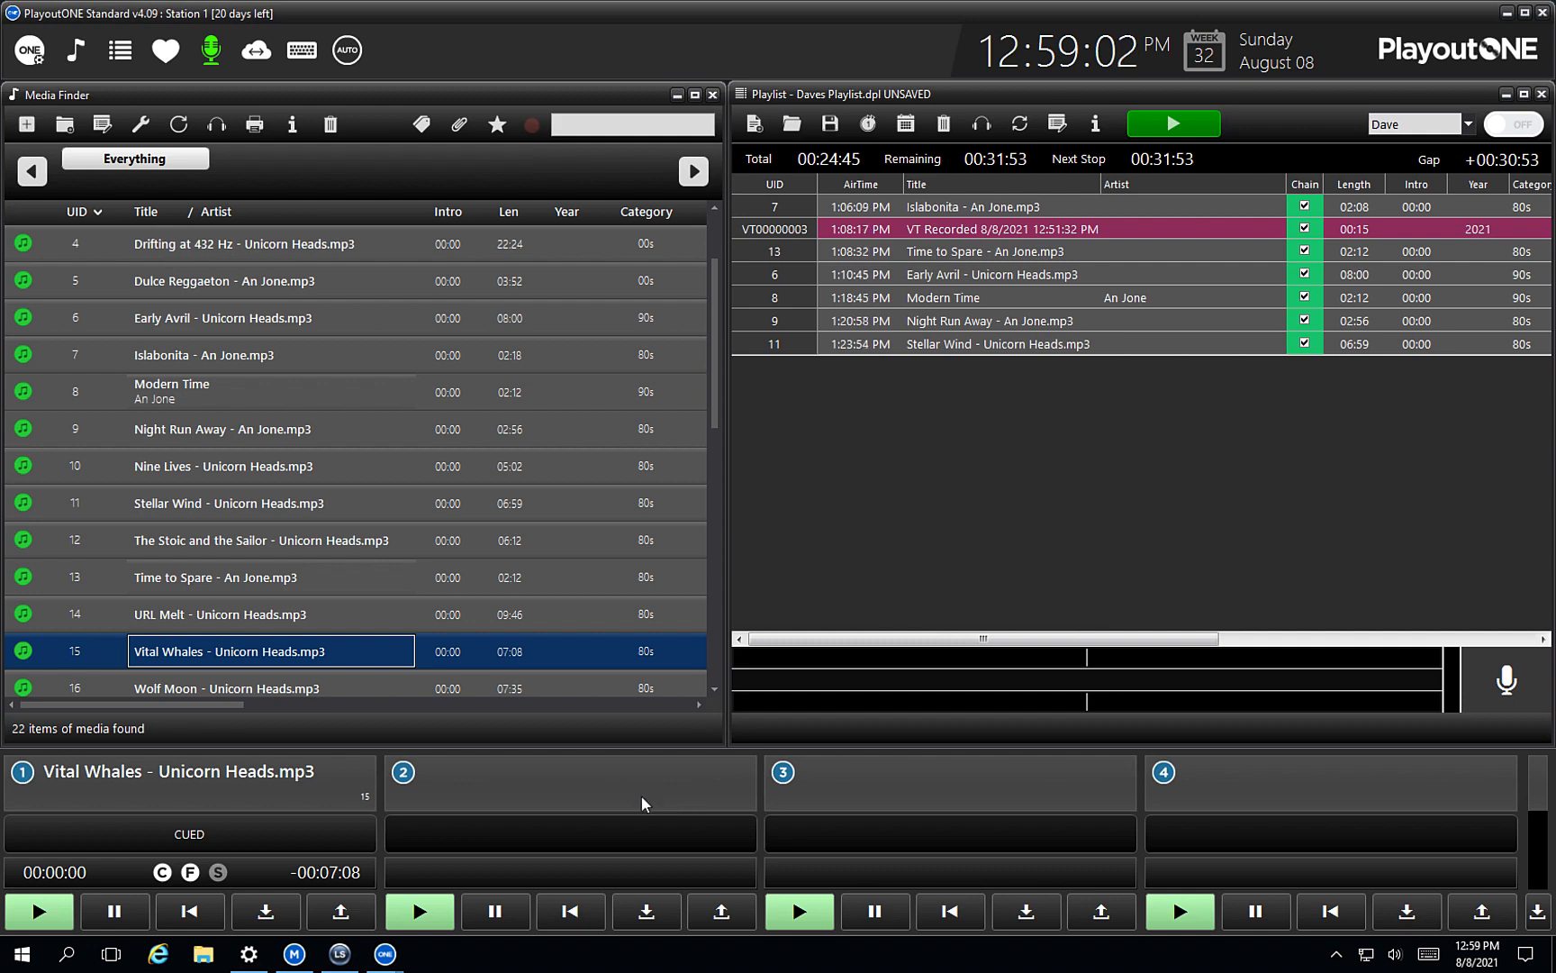
left_click(1171, 126)
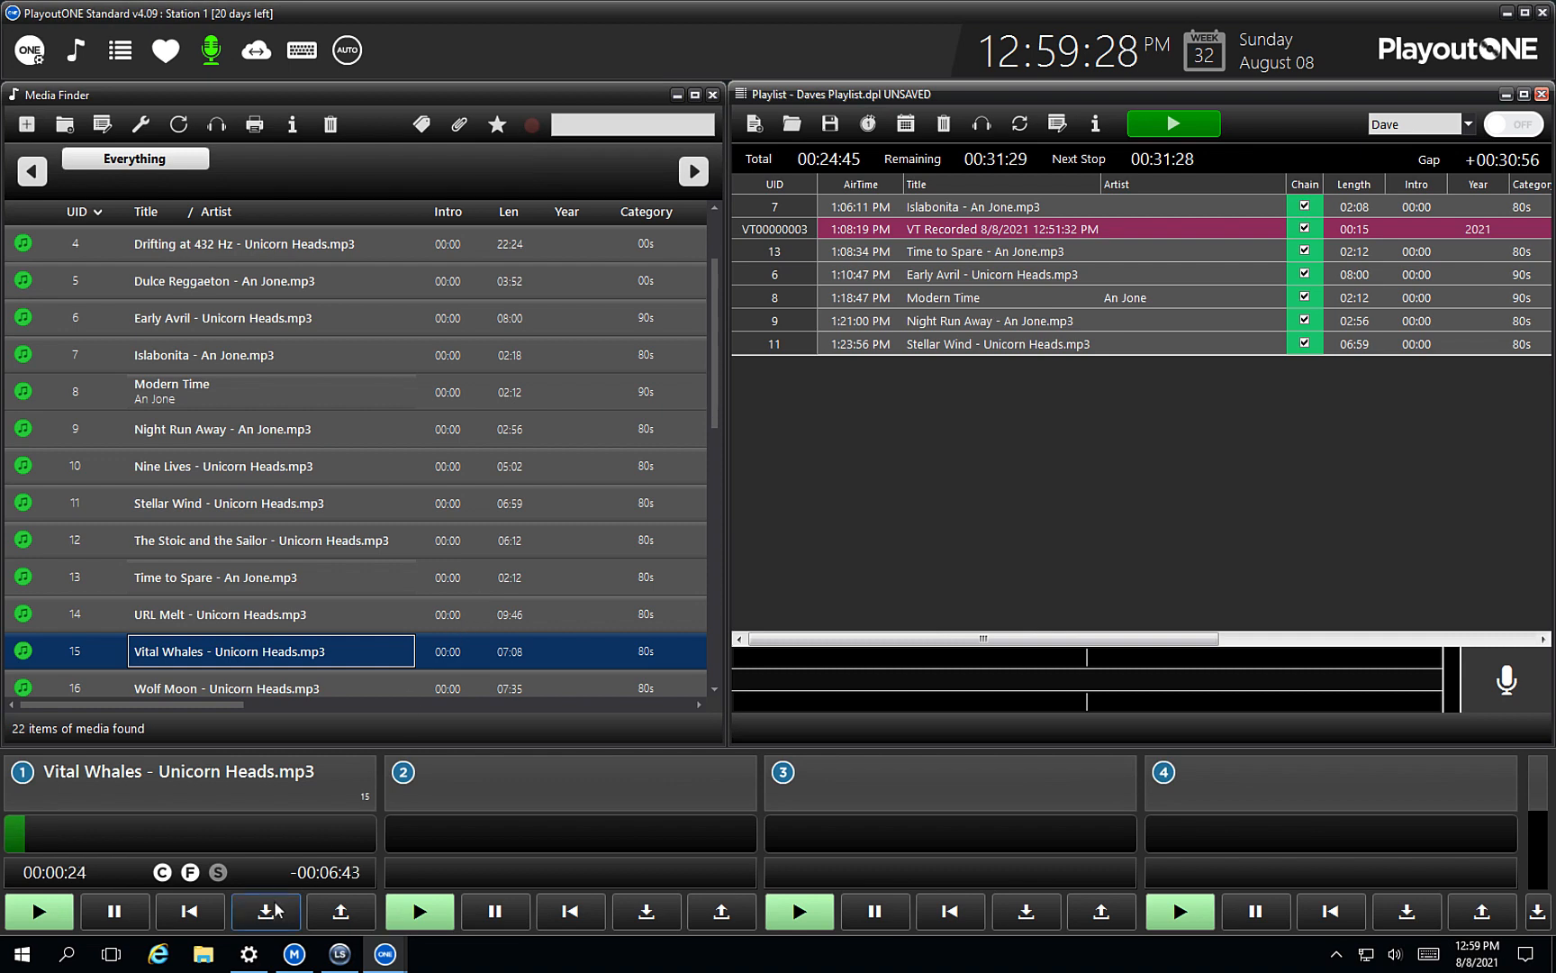
left_click(163, 872)
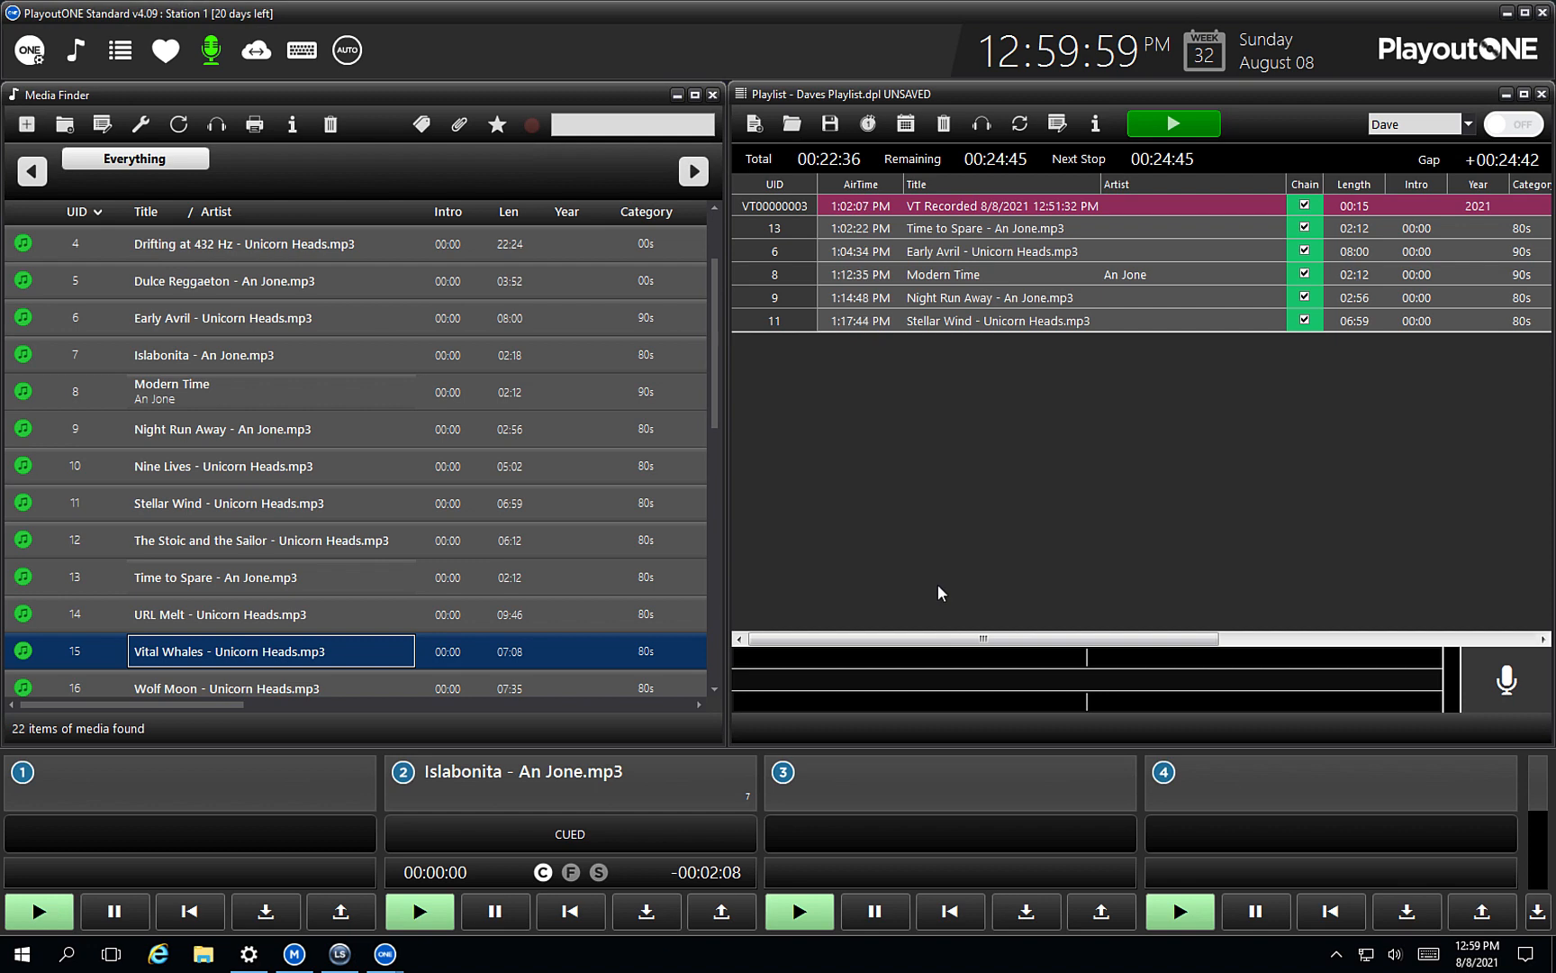
Step: Examine the LiveStream encoder window, minimise it, and review the player and VT & Record devices in PlayoutONE's Hardware settings, cancelling without changes
left_click(340, 953)
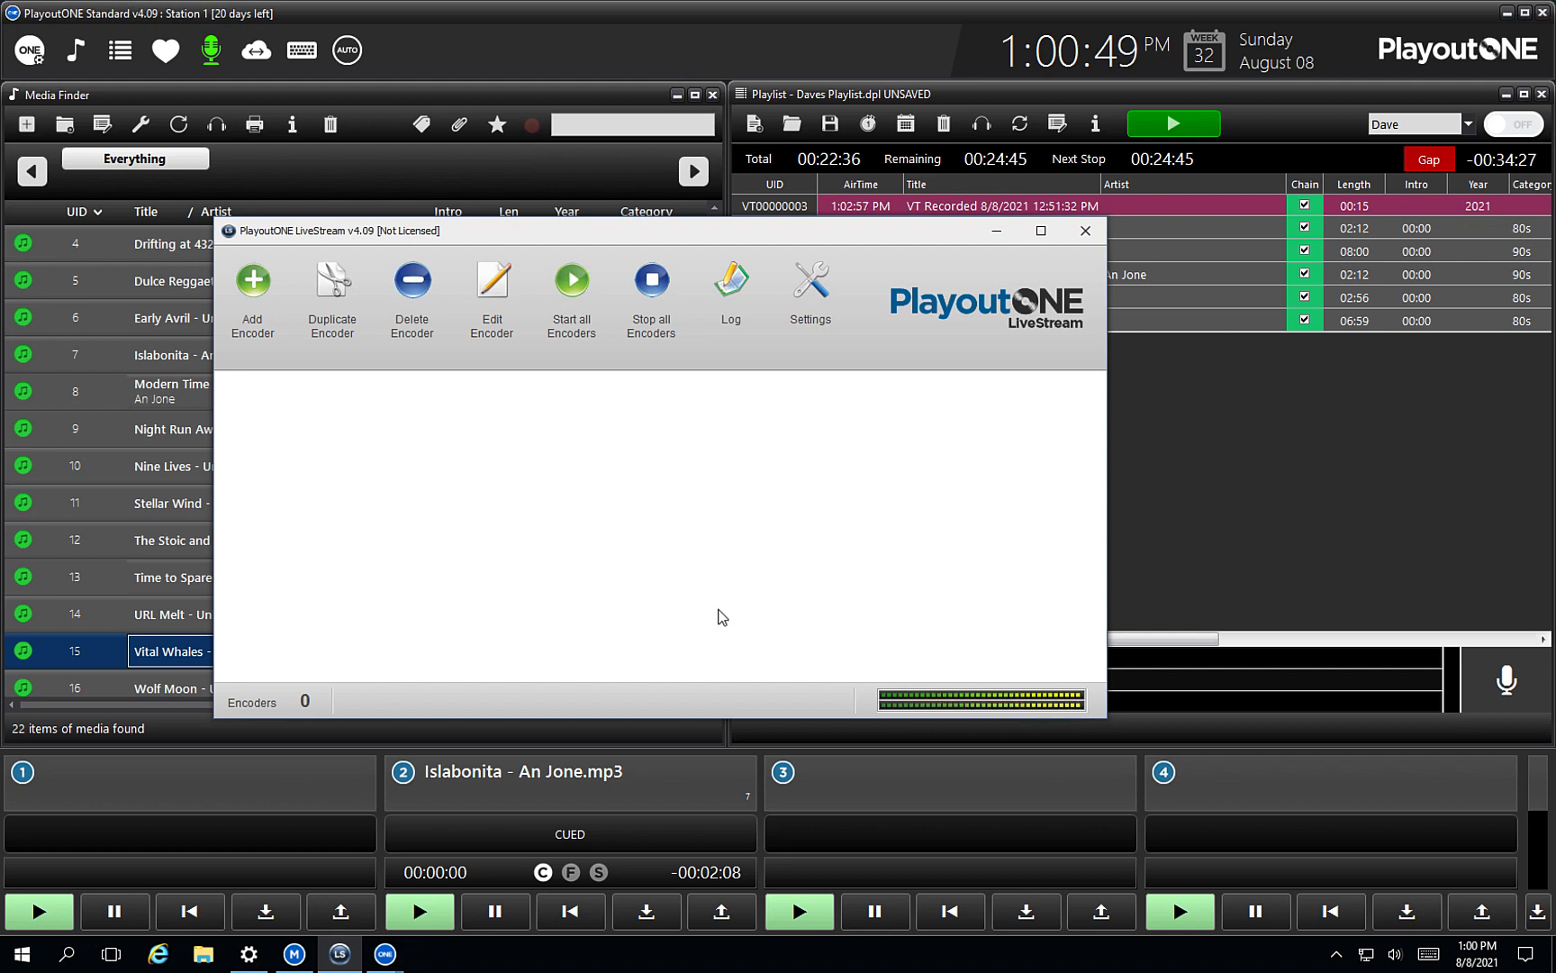
left_click(1001, 229)
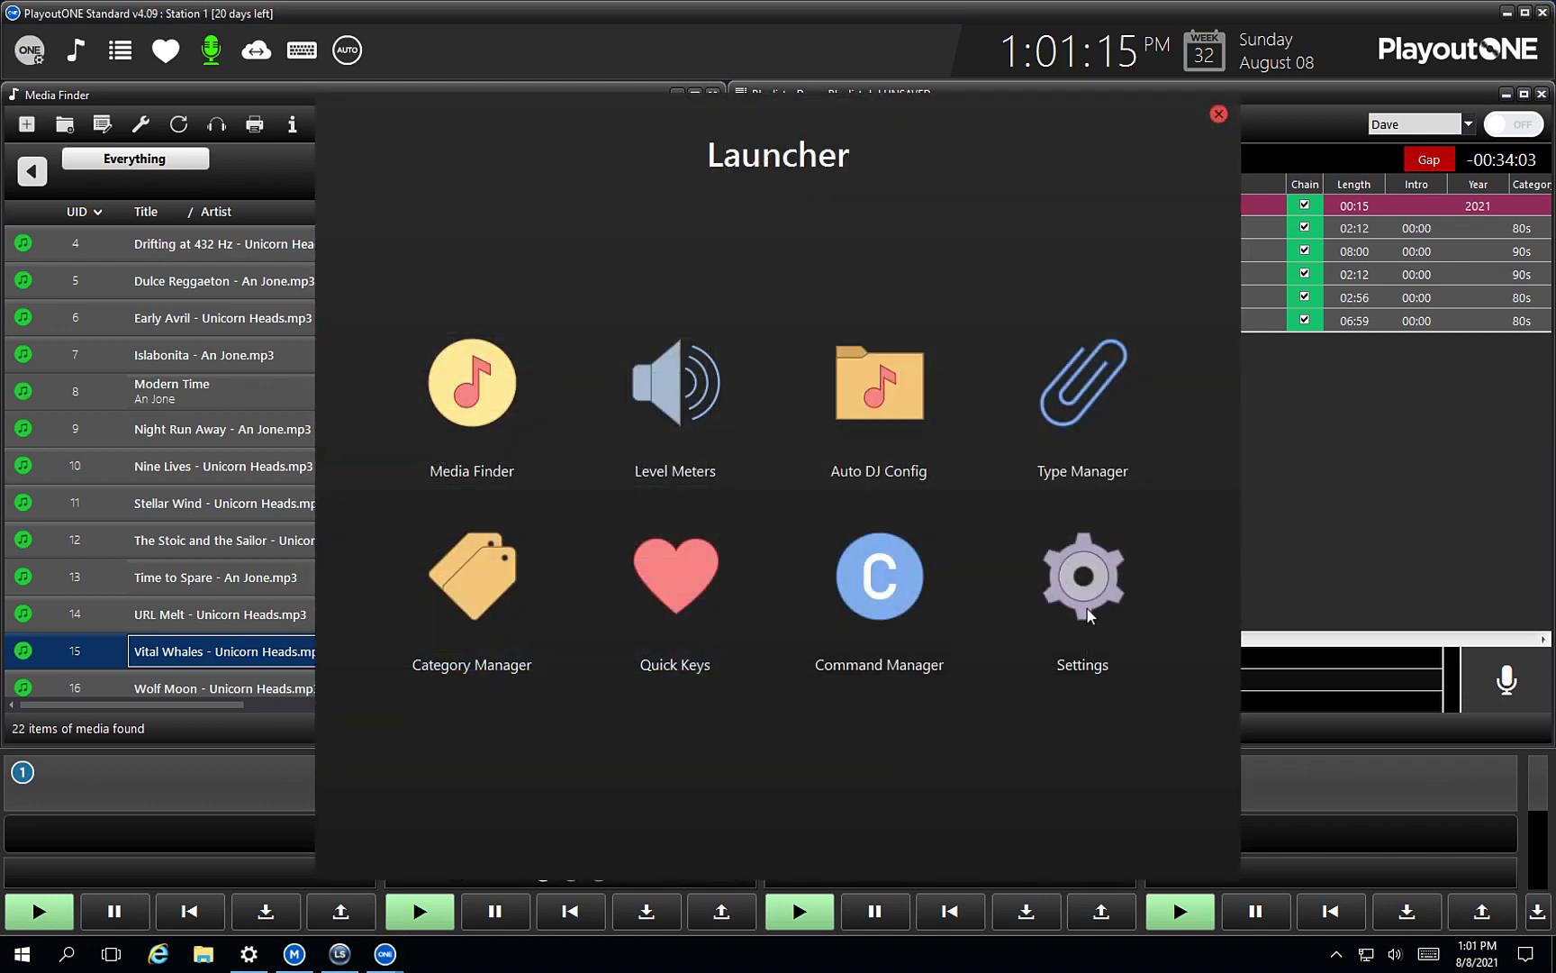
left_click(1079, 568)
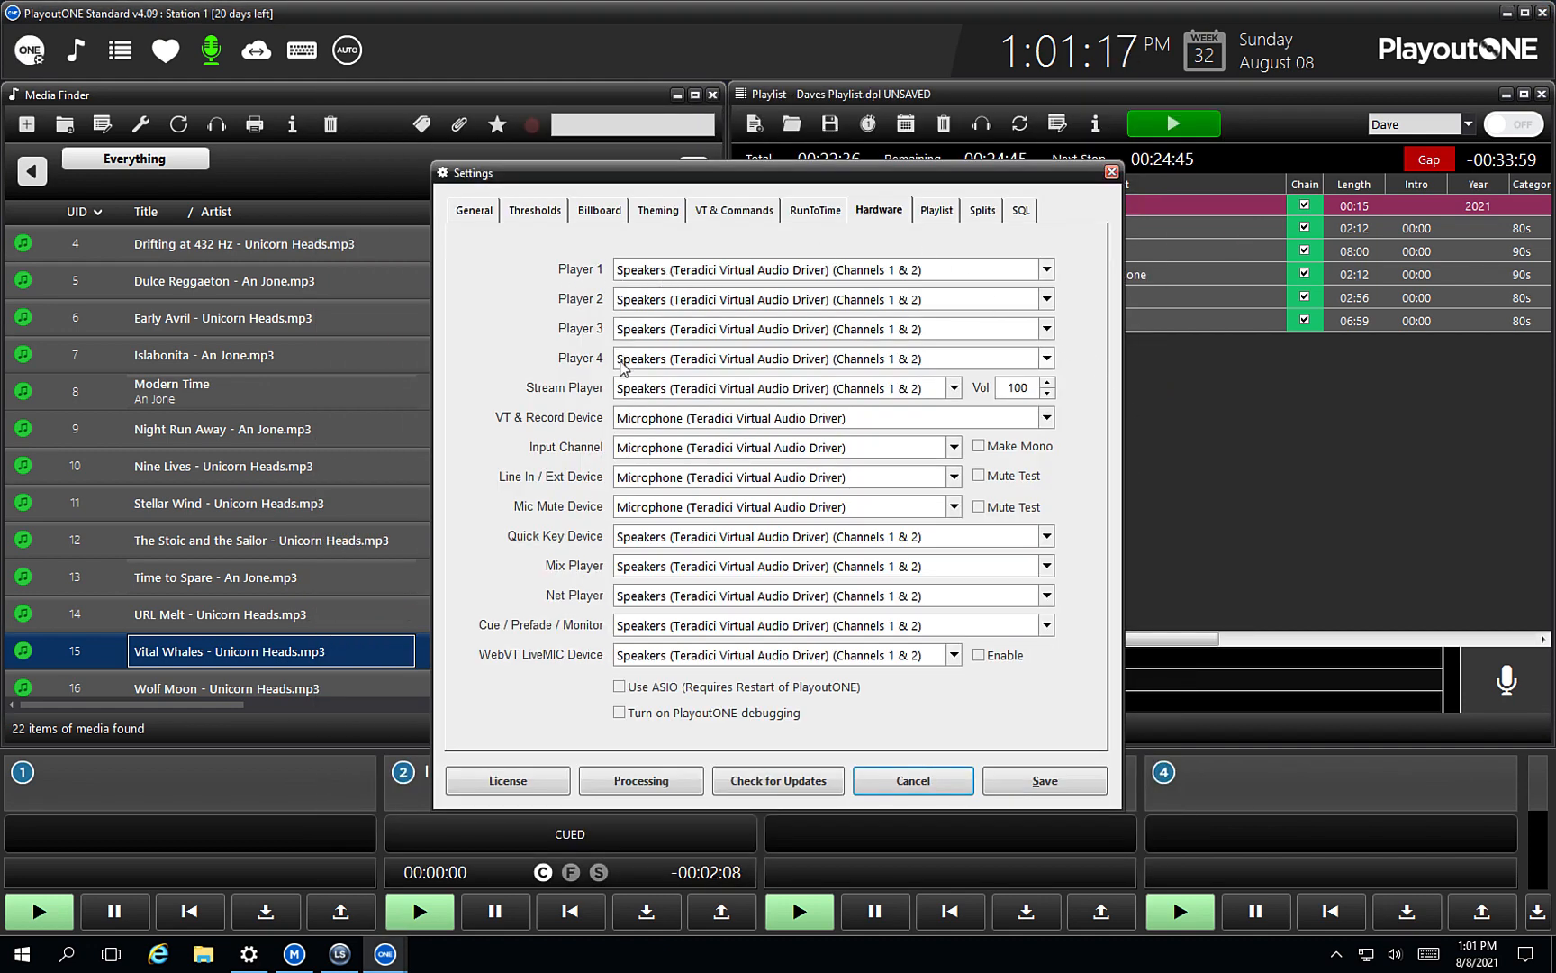
left_click(665, 269)
left_click(665, 268)
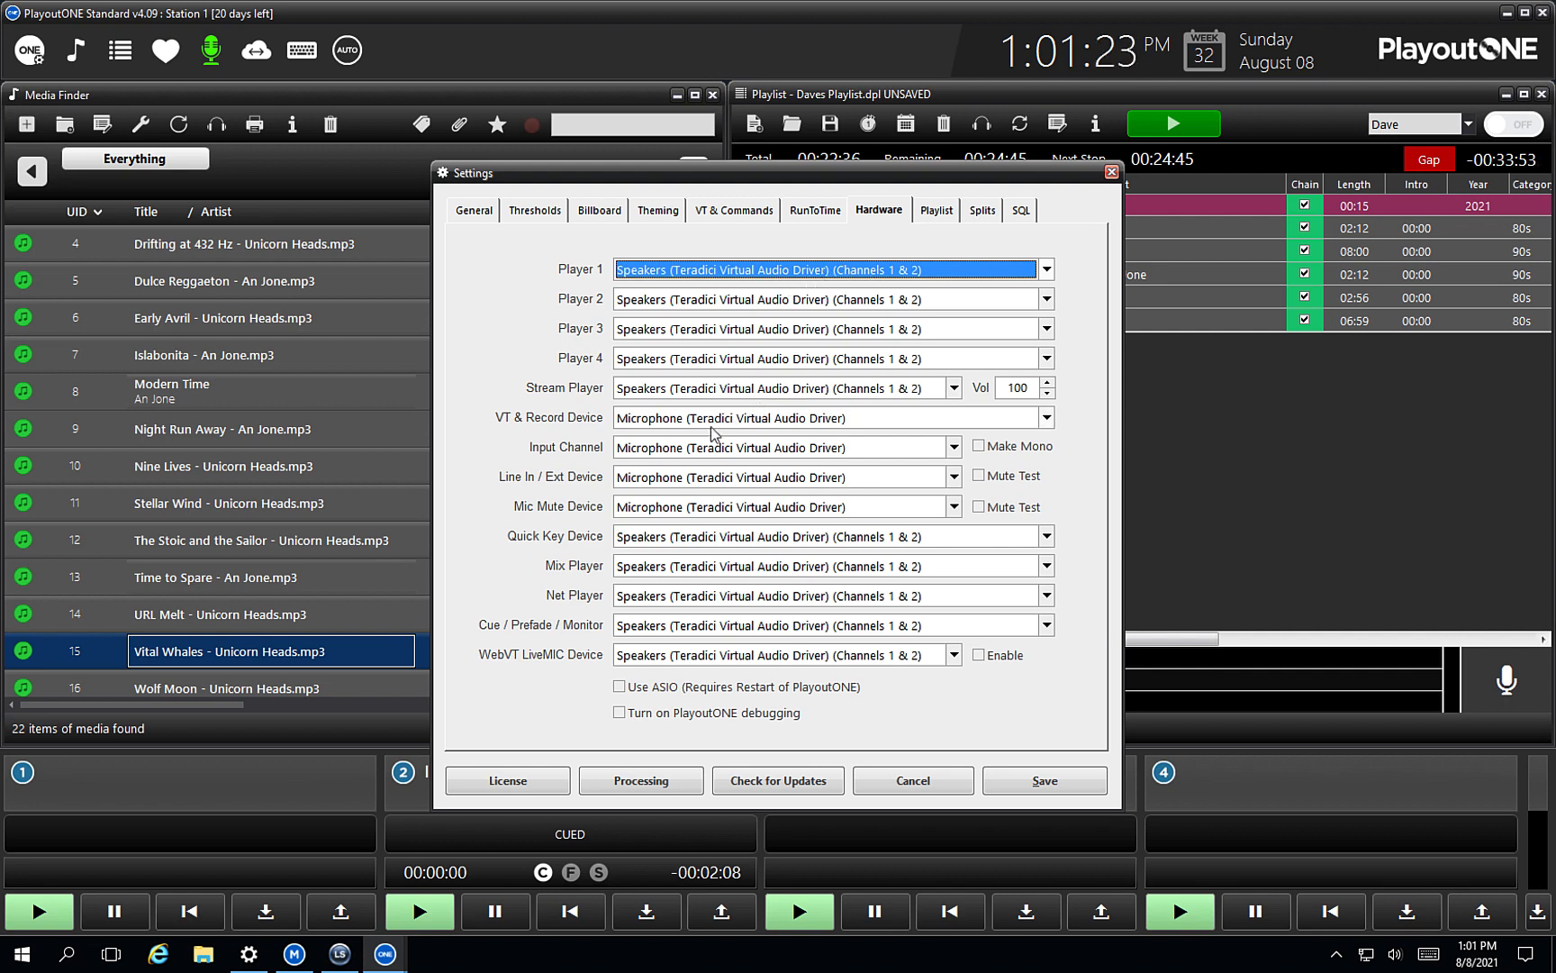
left_click(690, 422)
left_click(688, 424)
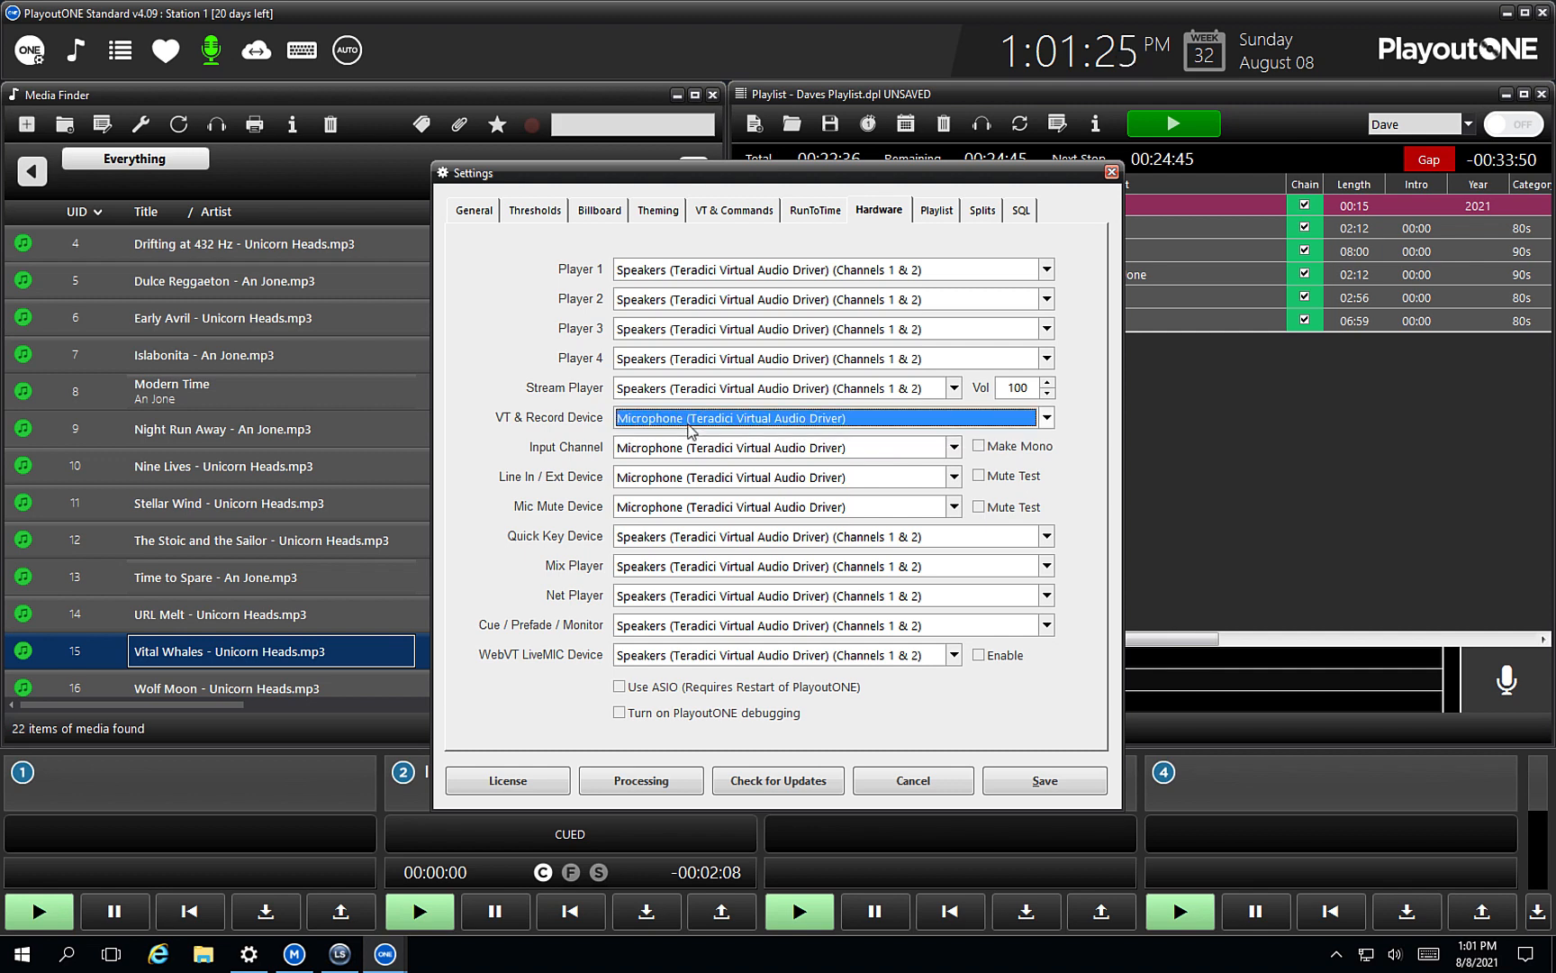
left_click(688, 424)
left_click(688, 424)
left_click(941, 792)
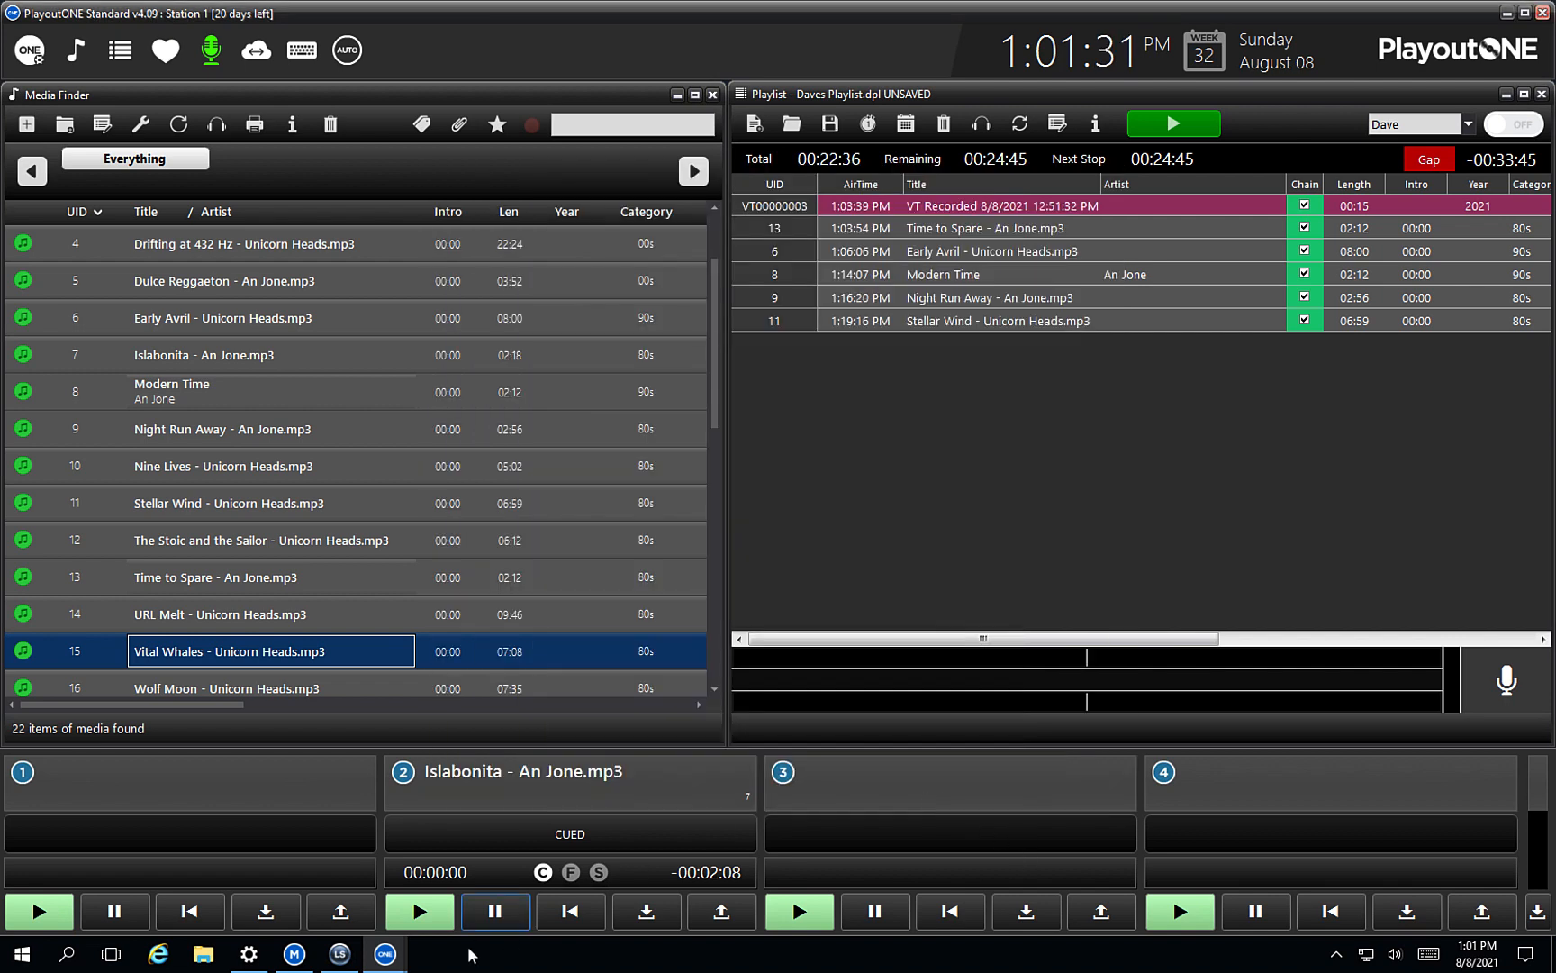
Step: Check the available input devices in the LiveStream Audio & Meta settings, cancel the settings and minimise LiveStream
left_click(339, 954)
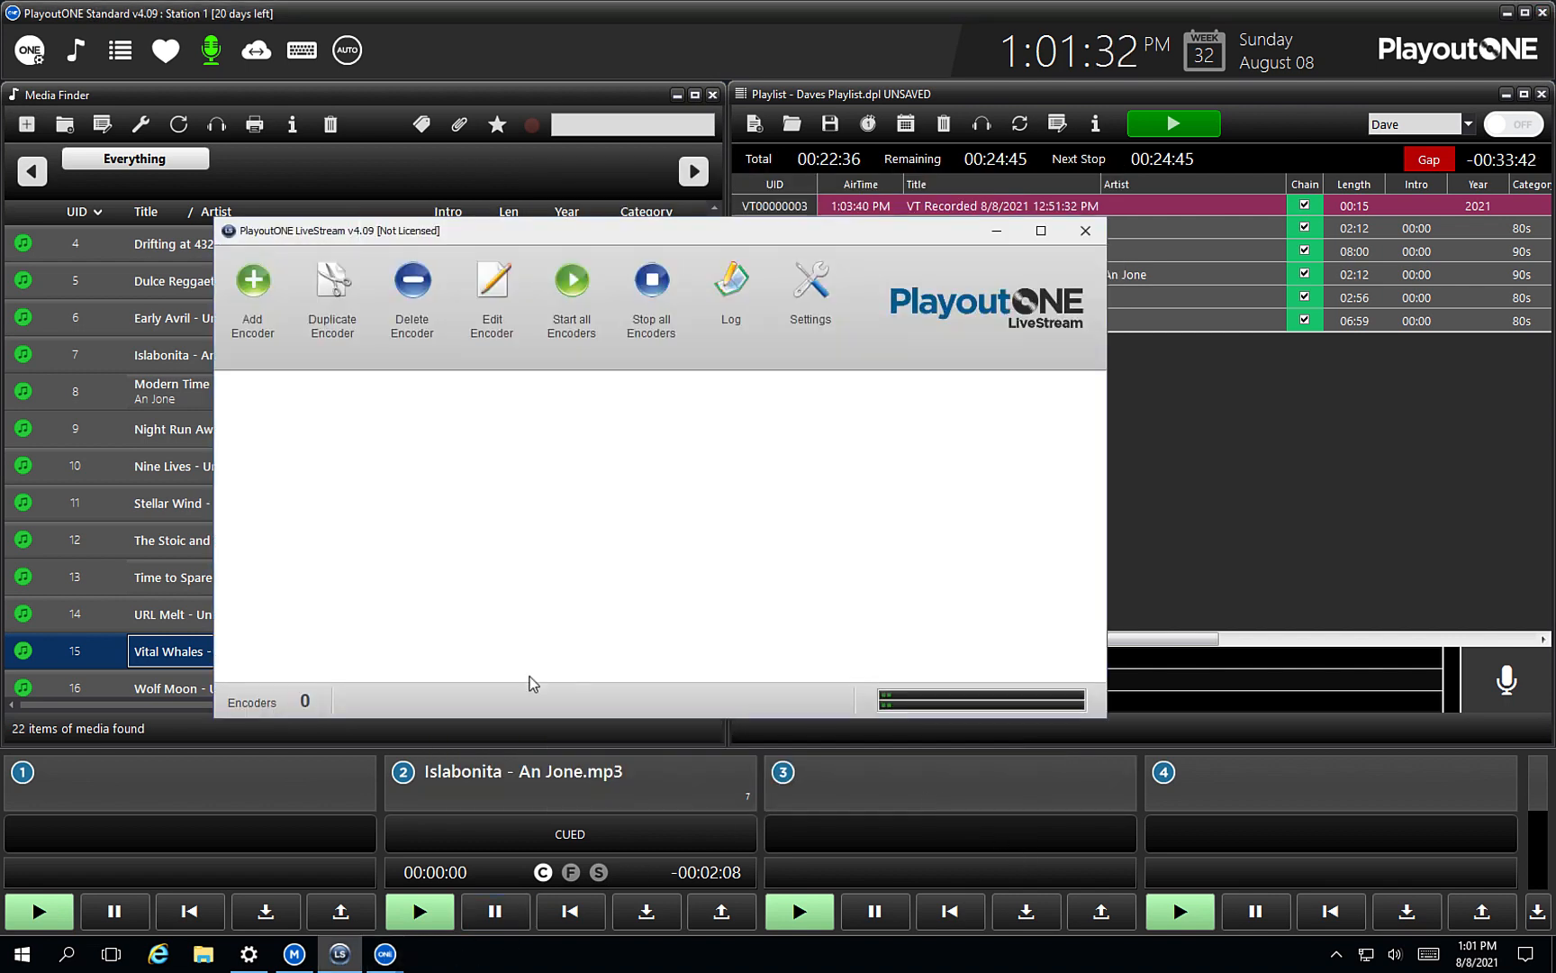
left_click(815, 293)
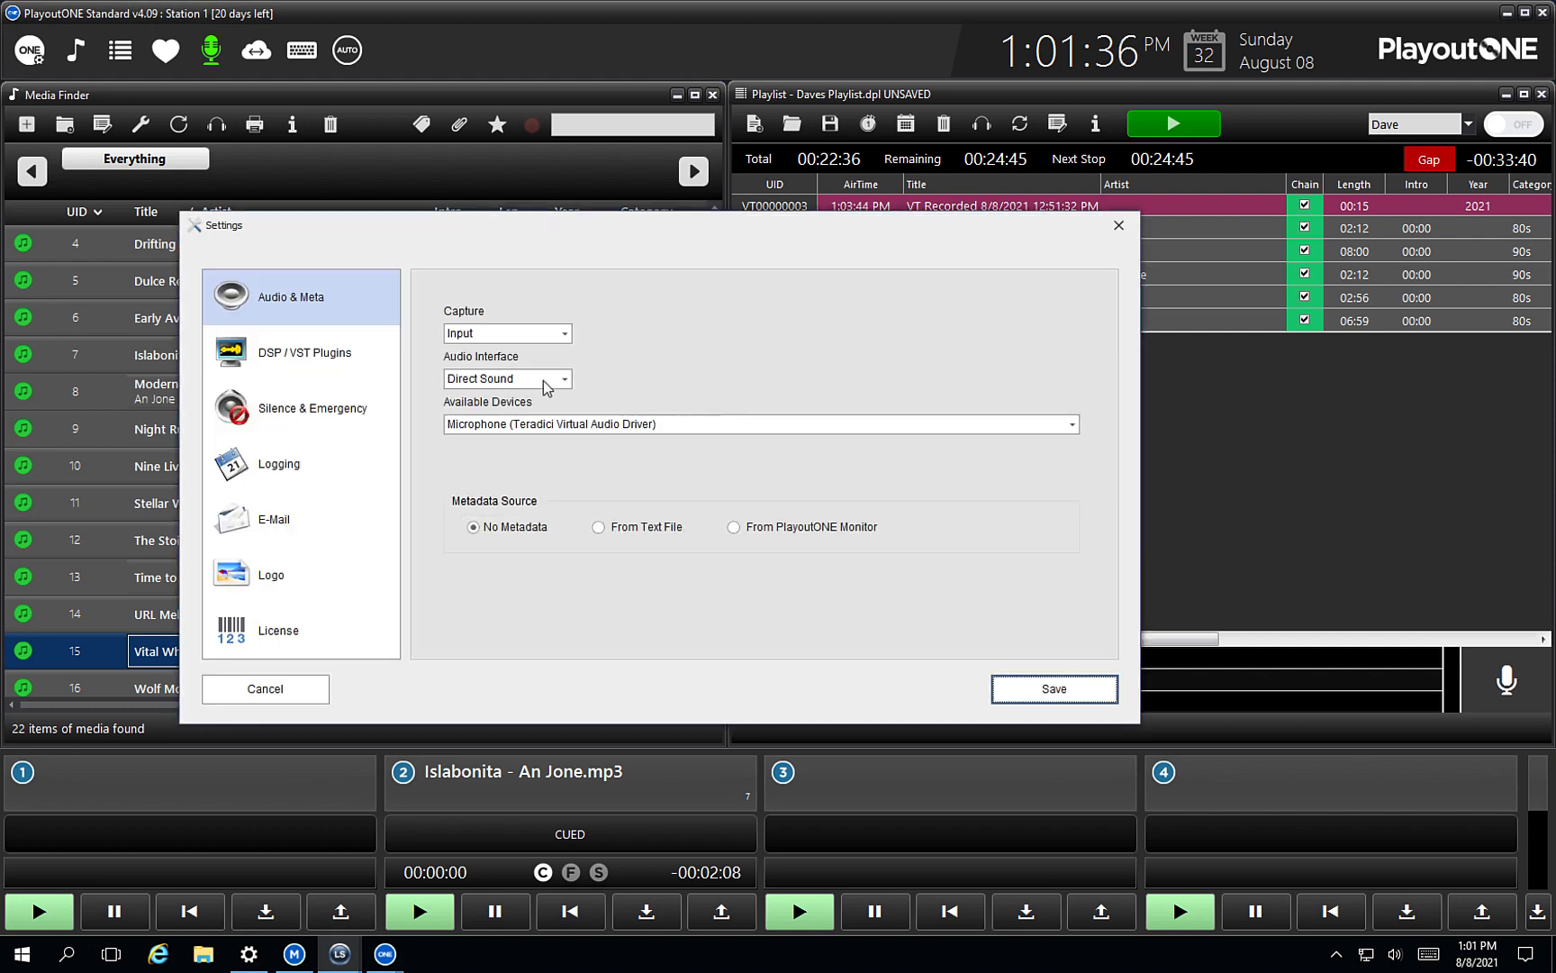
left_click(543, 427)
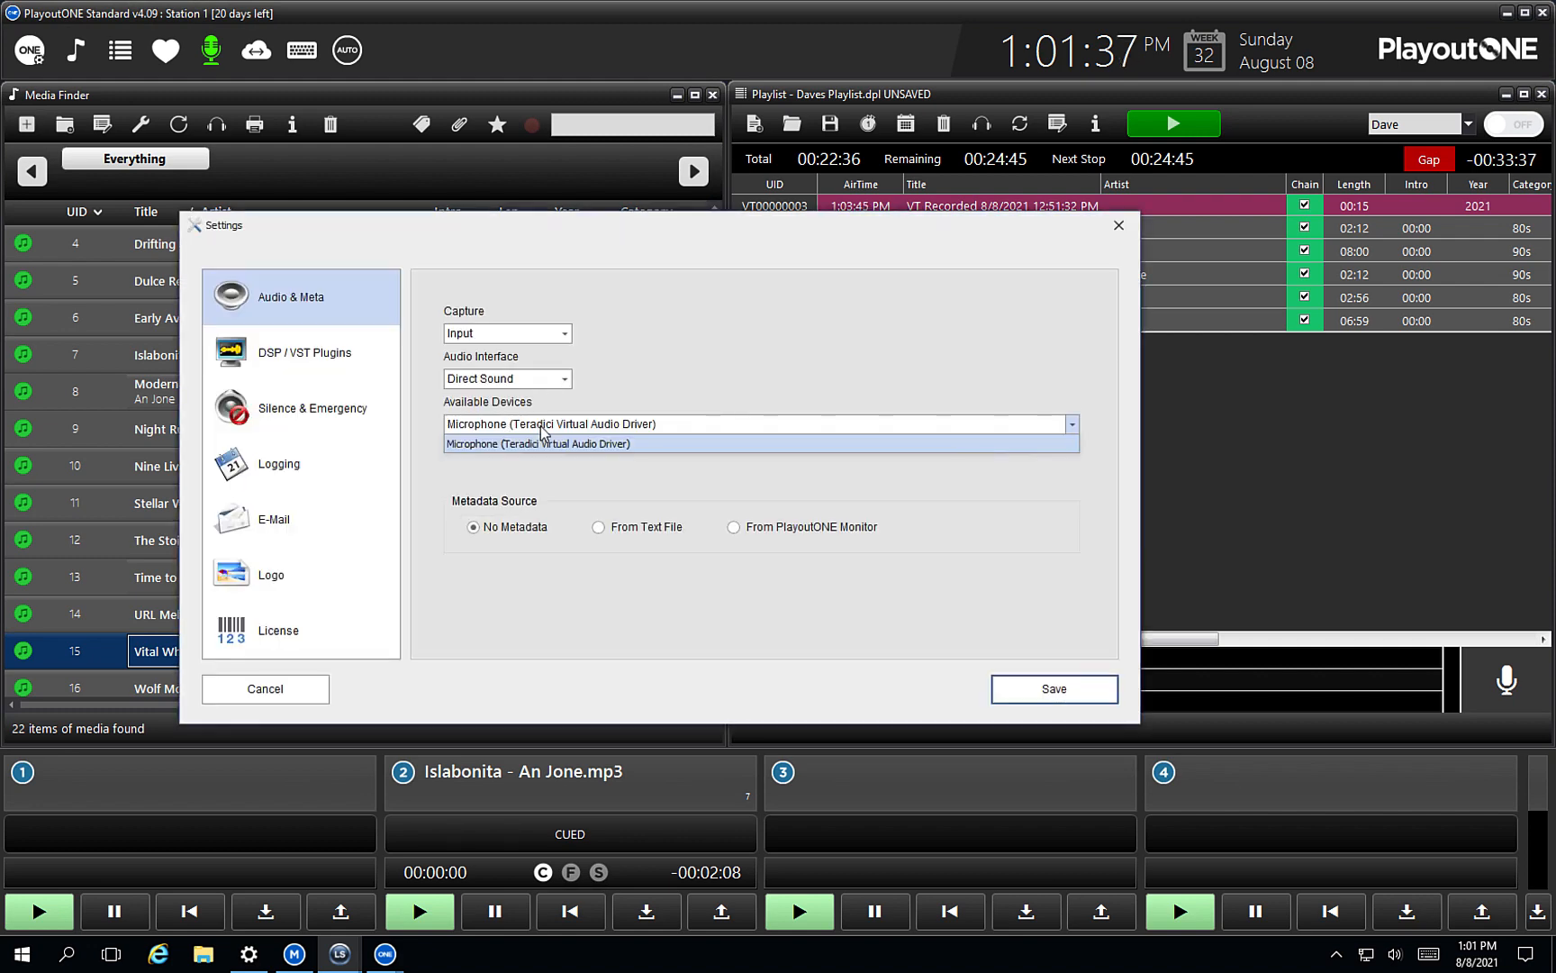
left_click(595, 487)
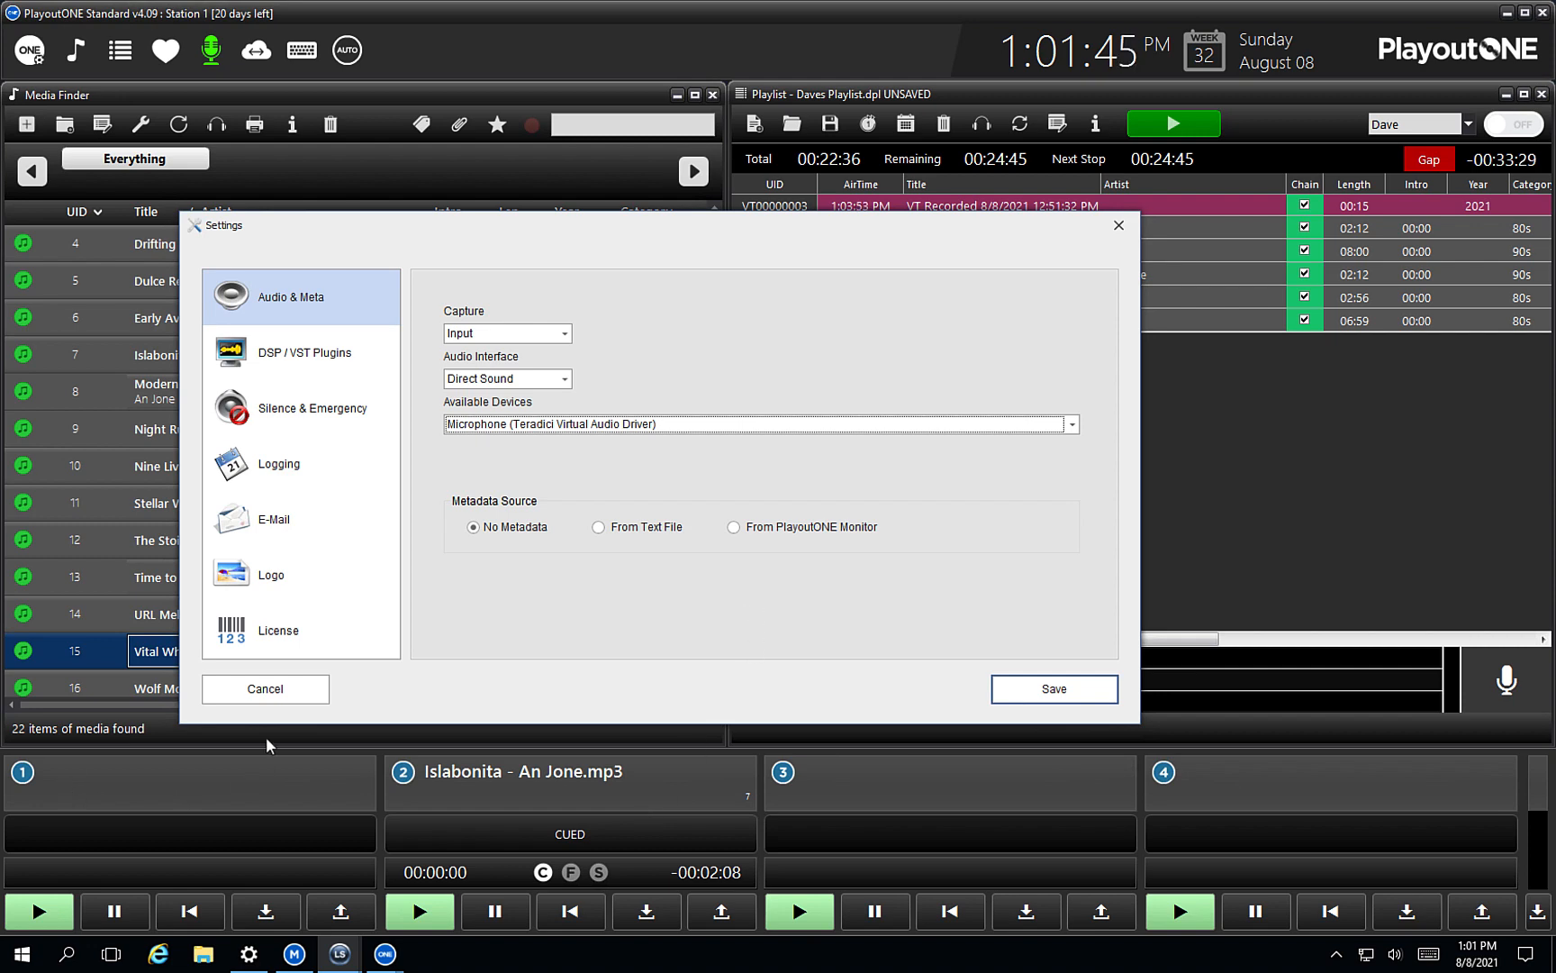
left_click(265, 688)
left_click(994, 208)
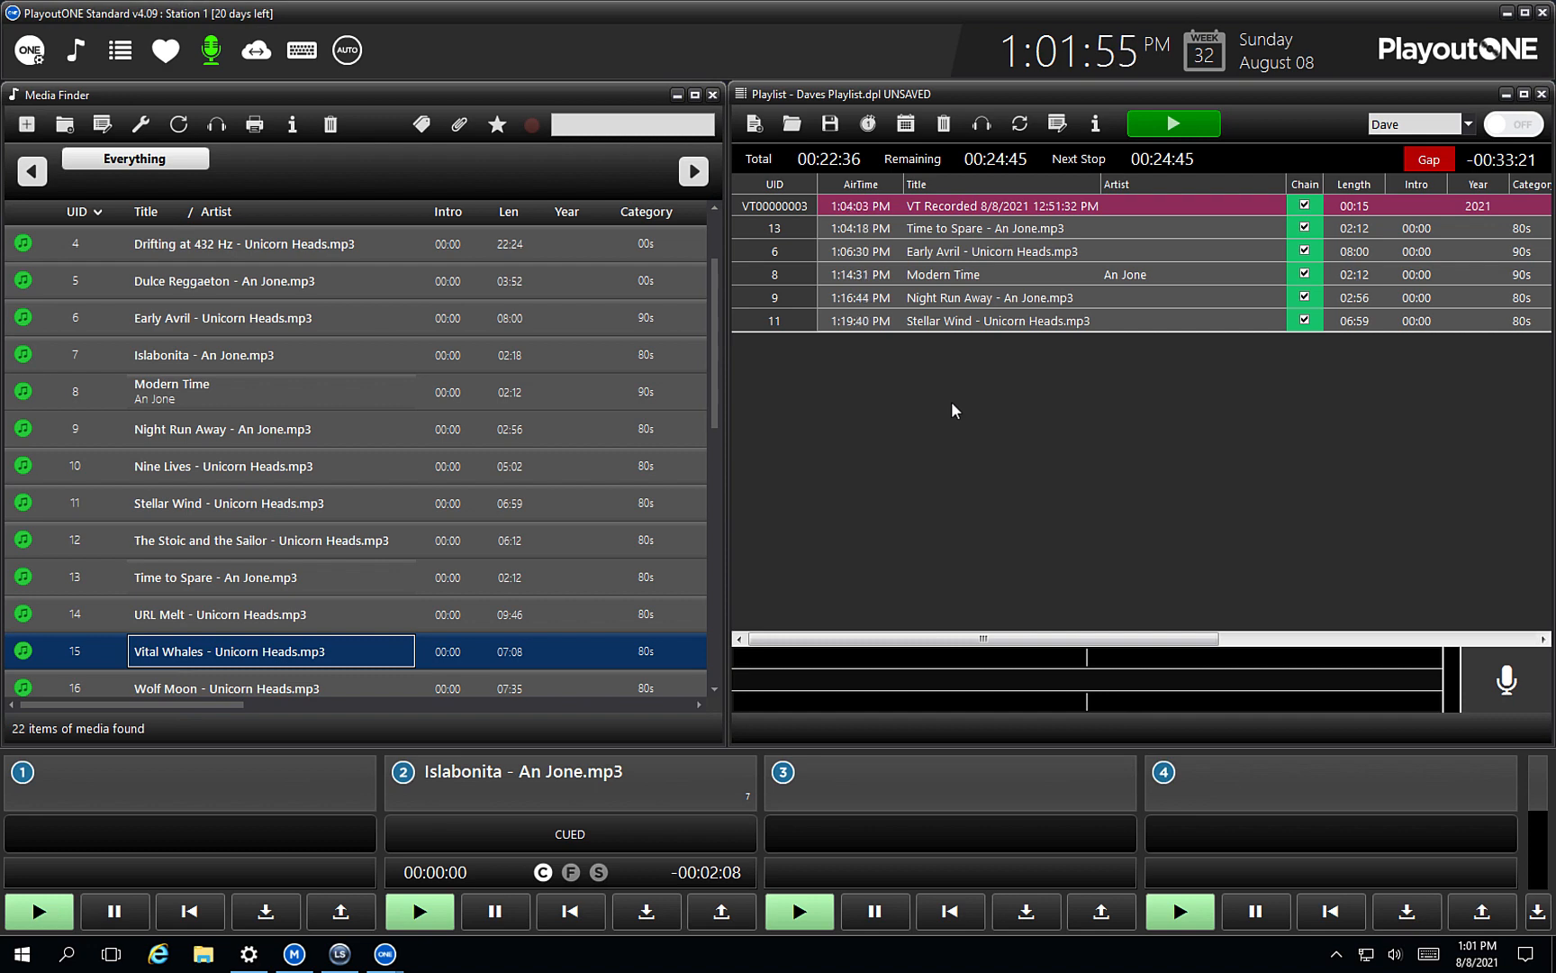
Step: Minimise PlayoutONE, launch Firefox, dismiss the default browser prompt and go to vb-audio.com
left_click(1507, 13)
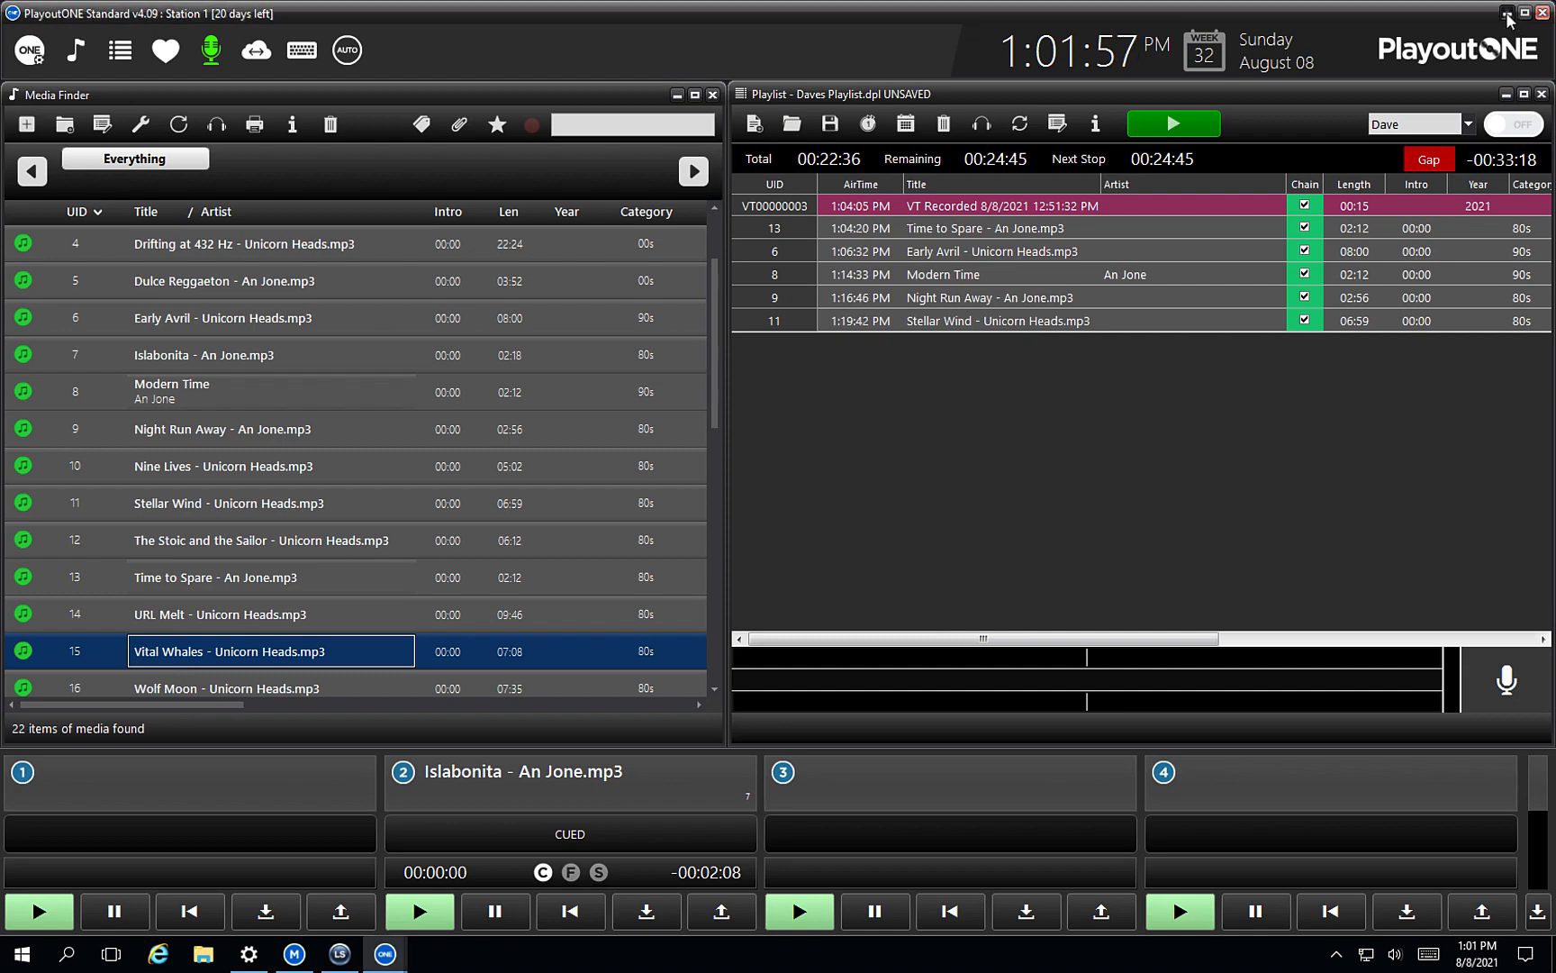
double_click(44, 112)
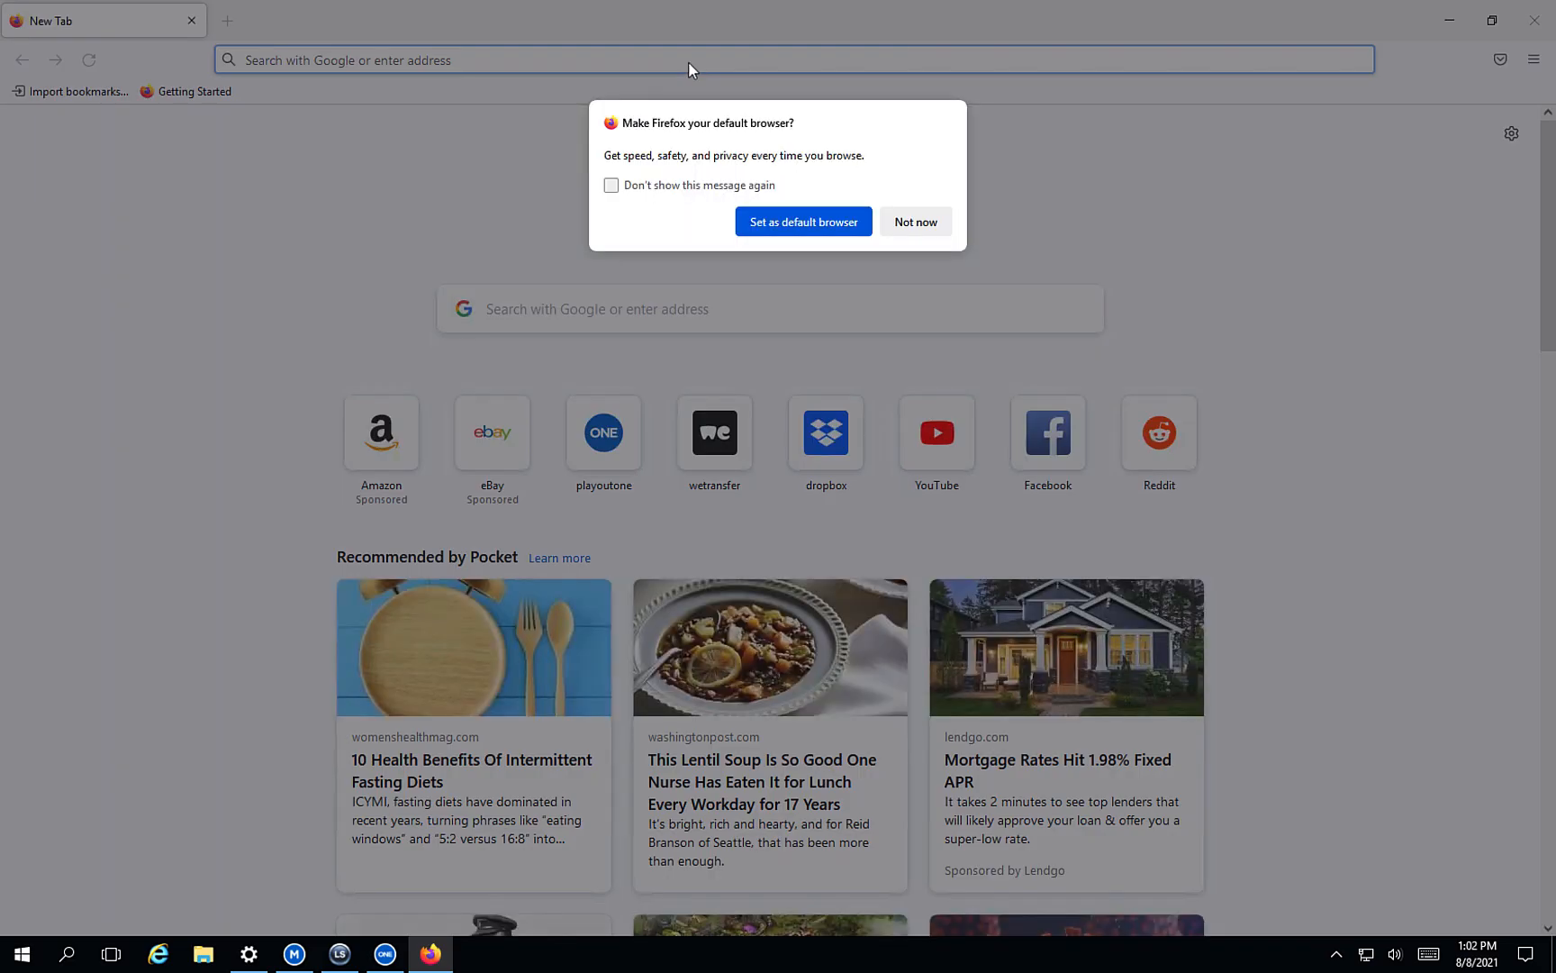
left_click(925, 211)
left_click(734, 67)
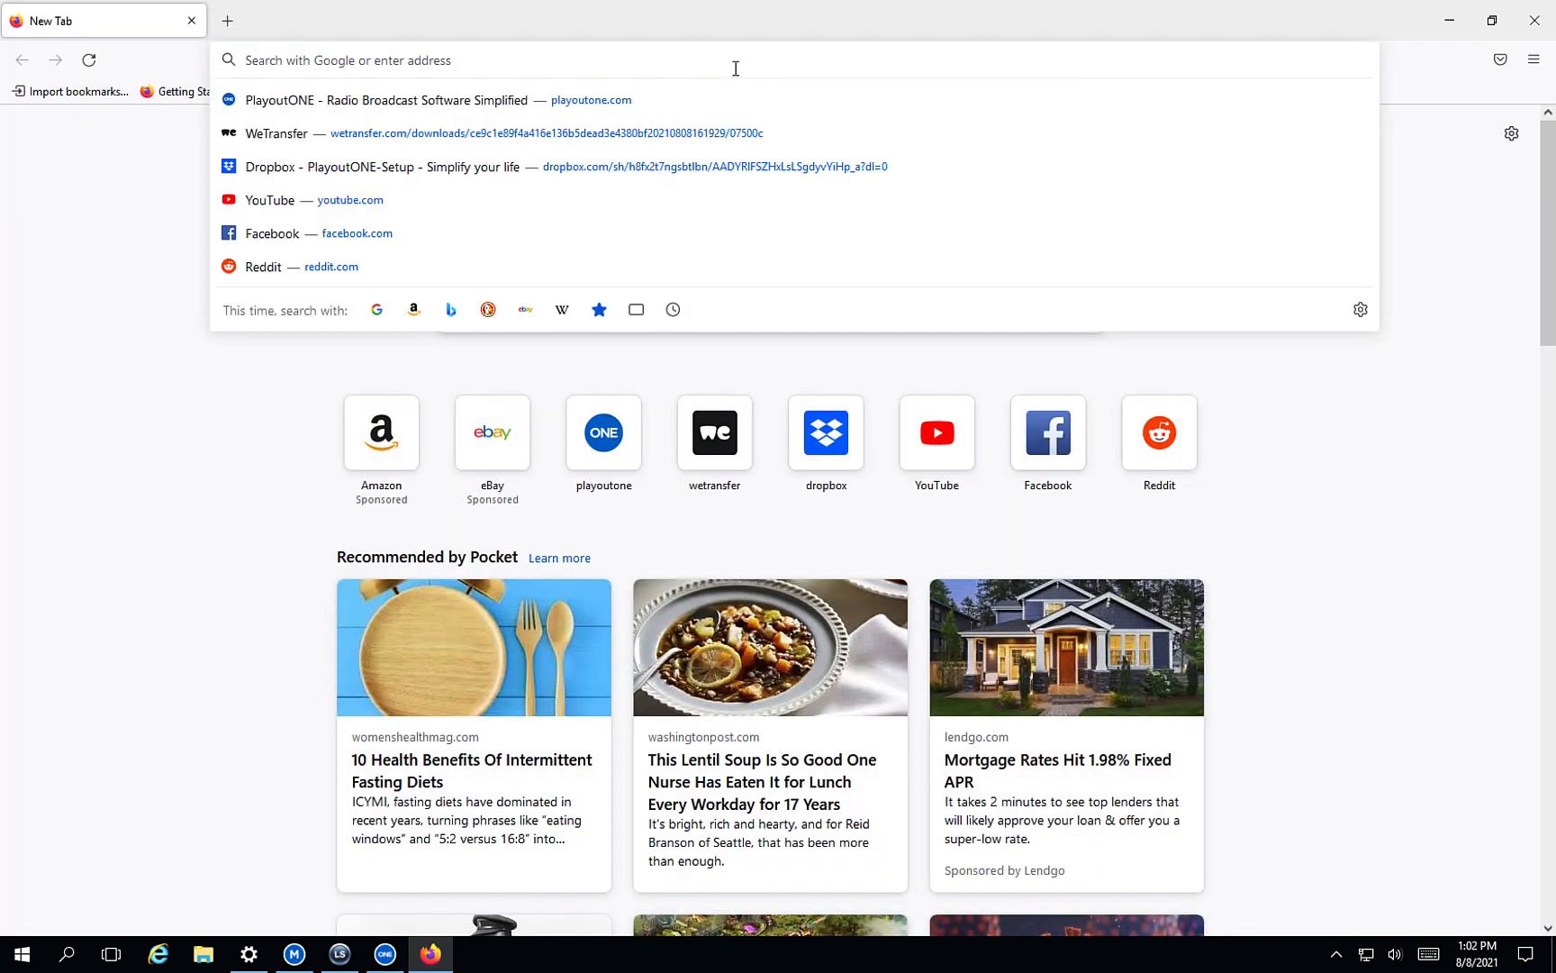
type("vb-ca")
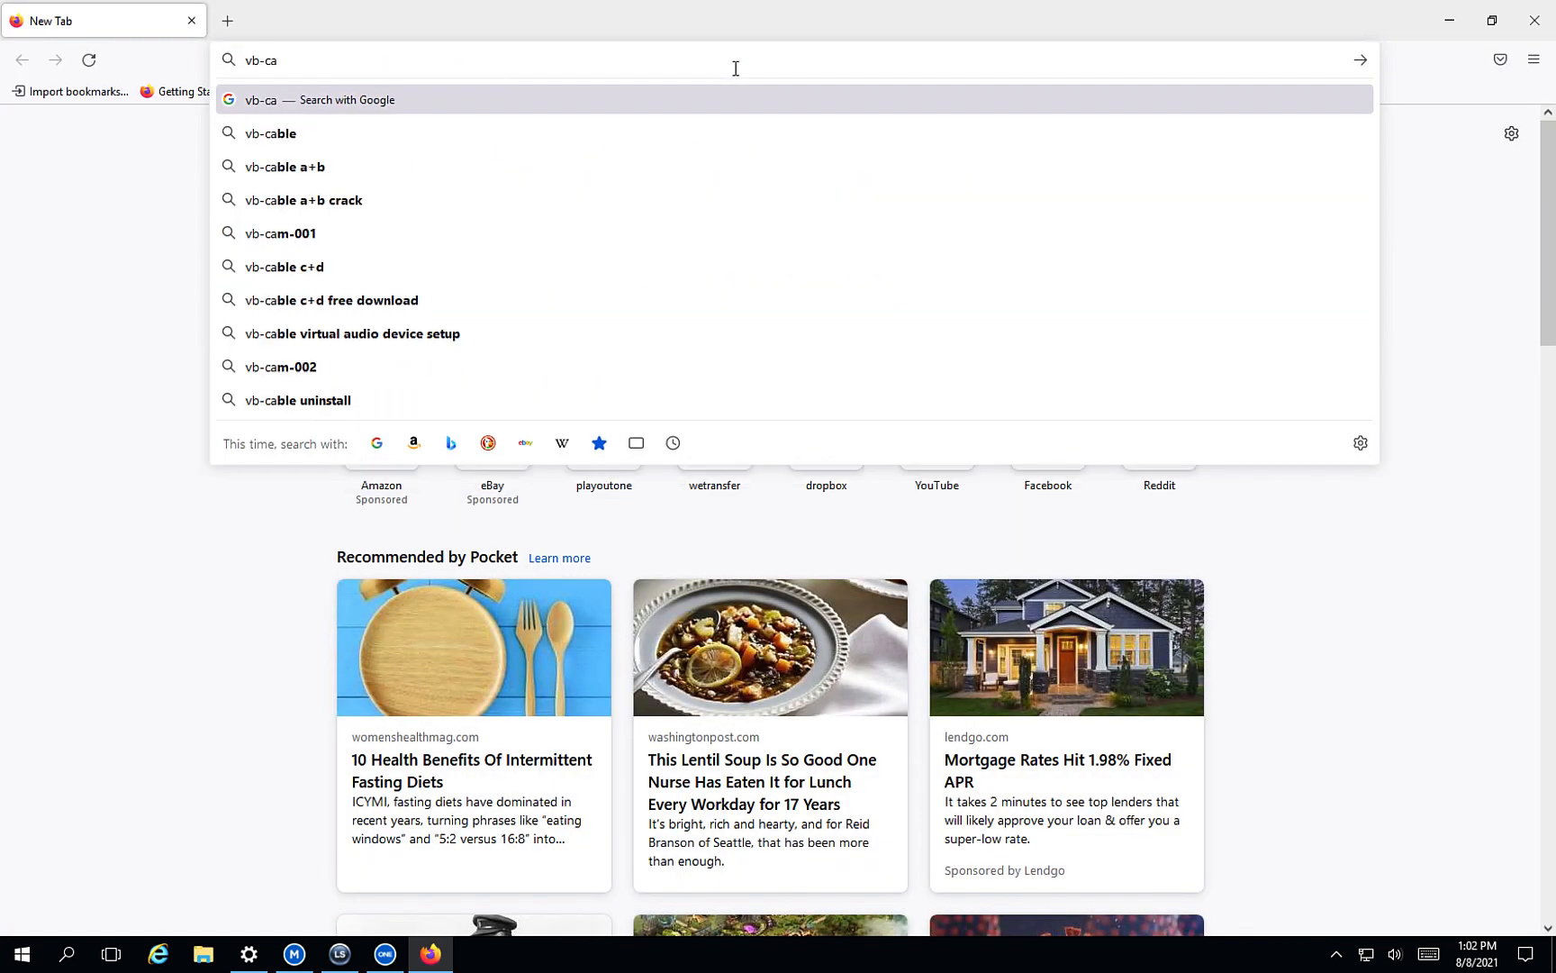
key("BackSpace")
type("a")
key("BackSpace")
key("BackSpace")
type("audio.com")
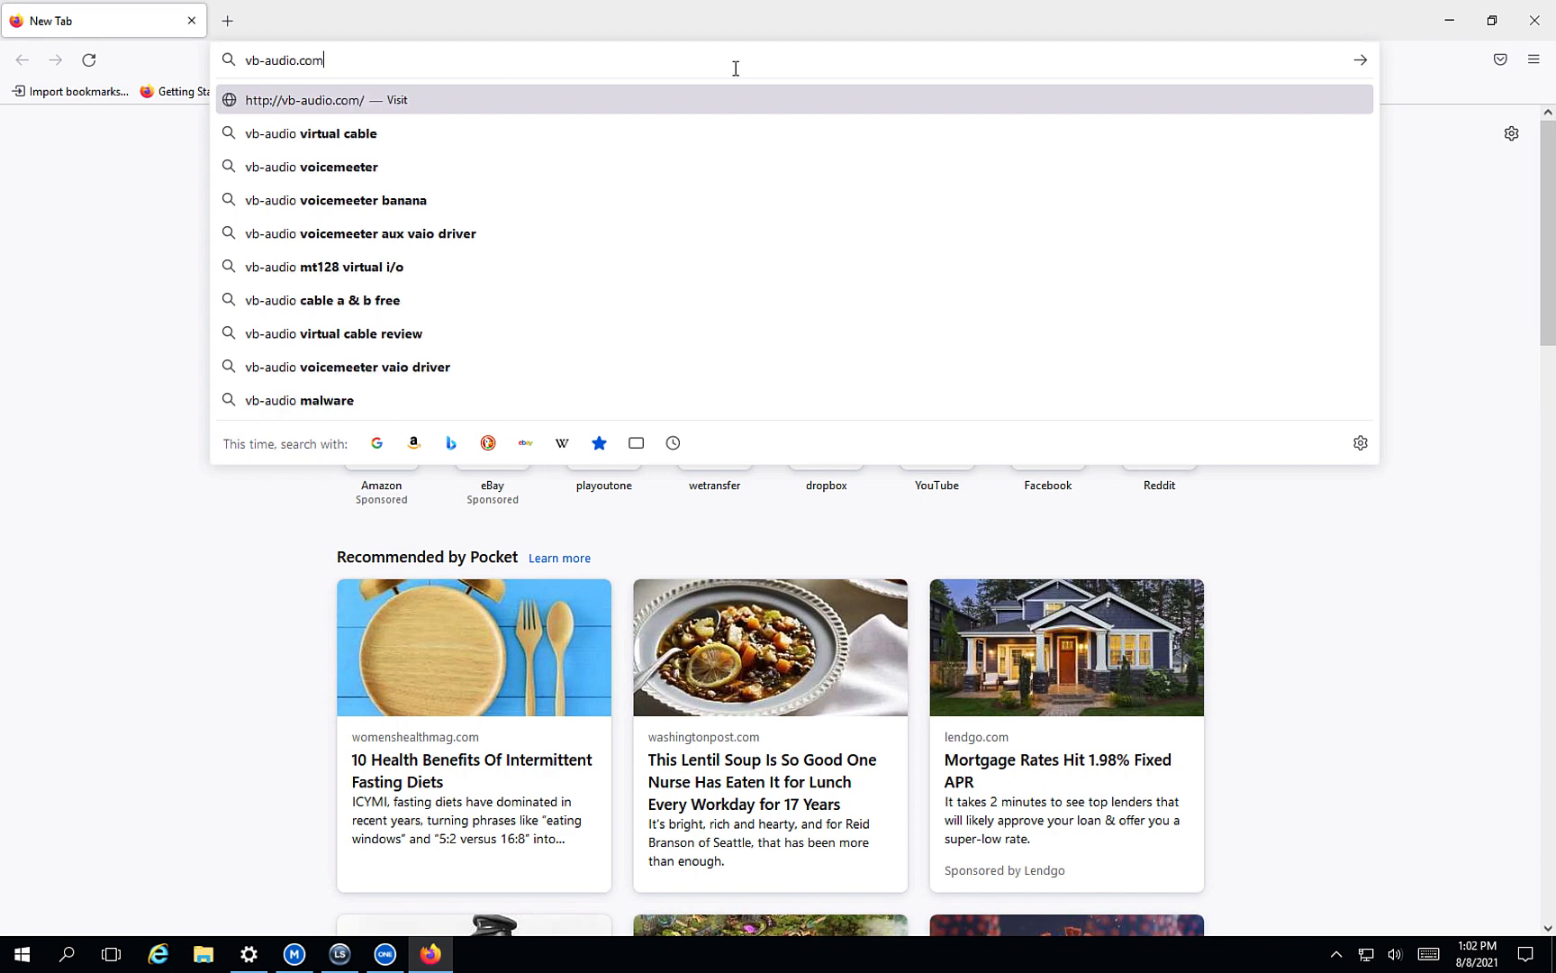
key("Return")
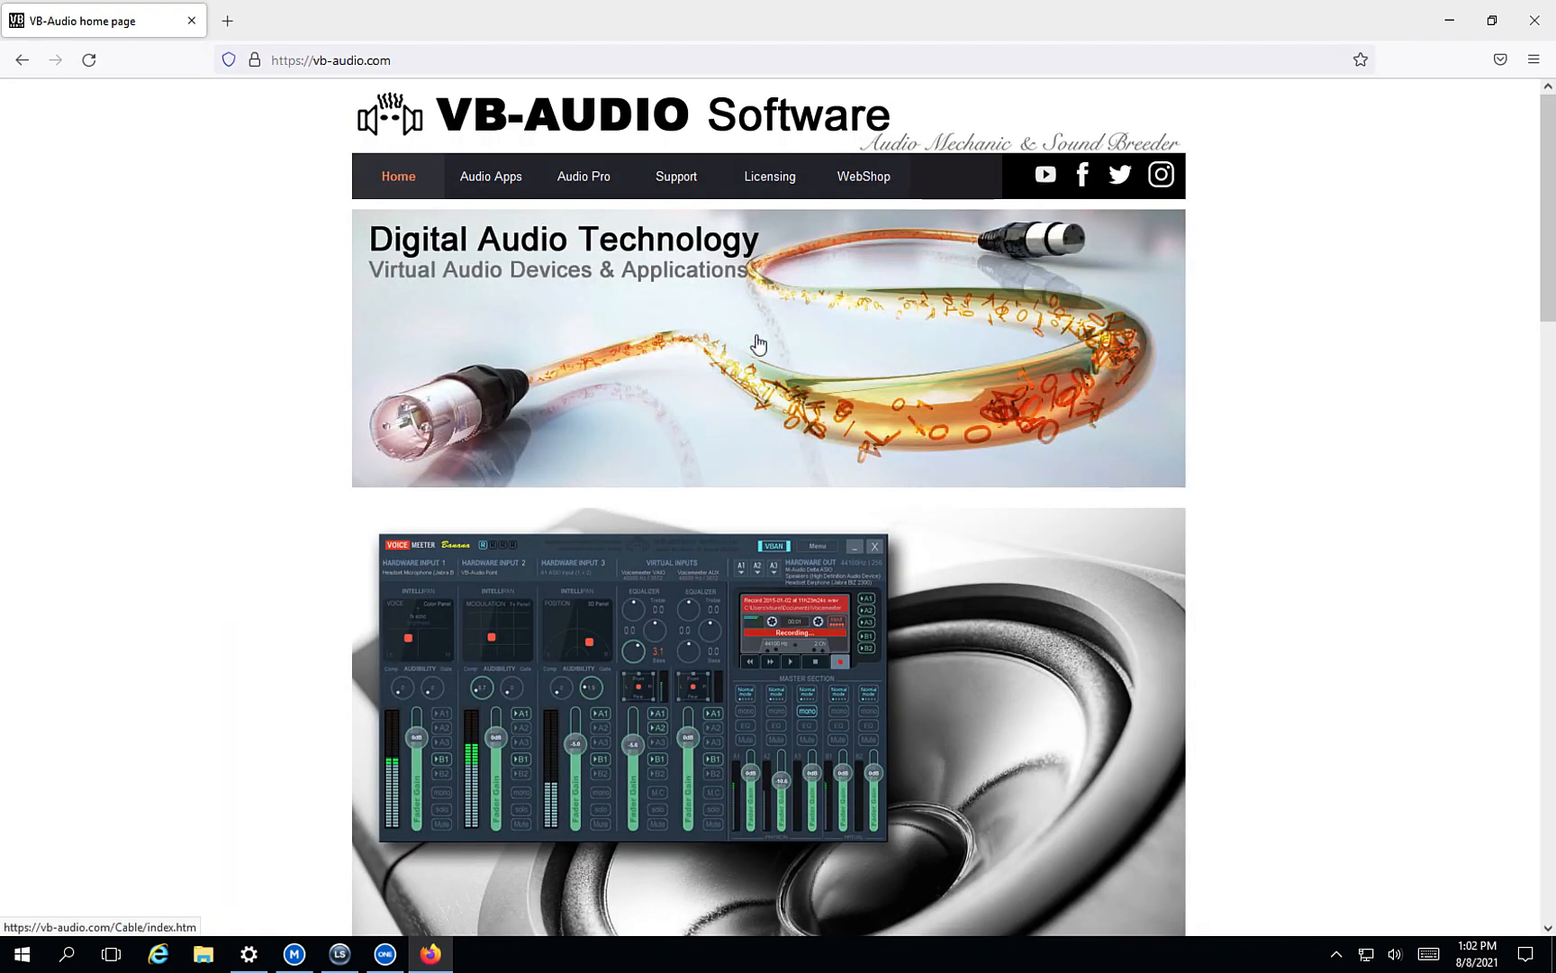
Step: Open the Audio Apps page, look over the additional virtual cables and the VB-Cable A+B shop page, and return to the VB-CABLE downloads
left_click(490, 178)
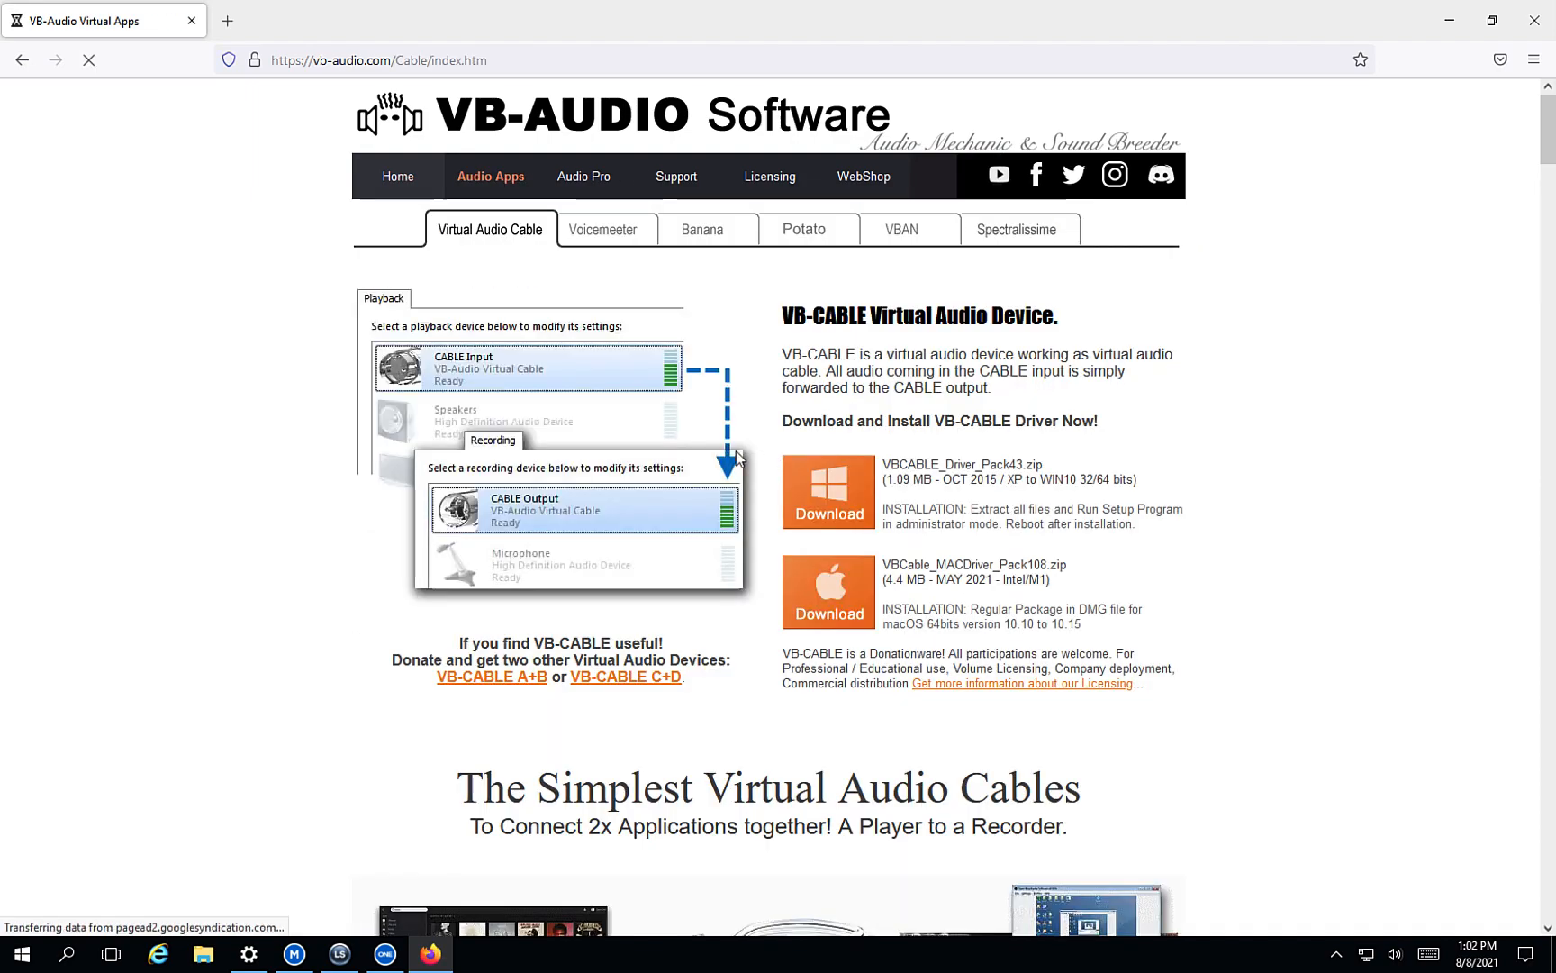
scroll(736, 455, "down", 10)
scroll(736, 450, "down", 7)
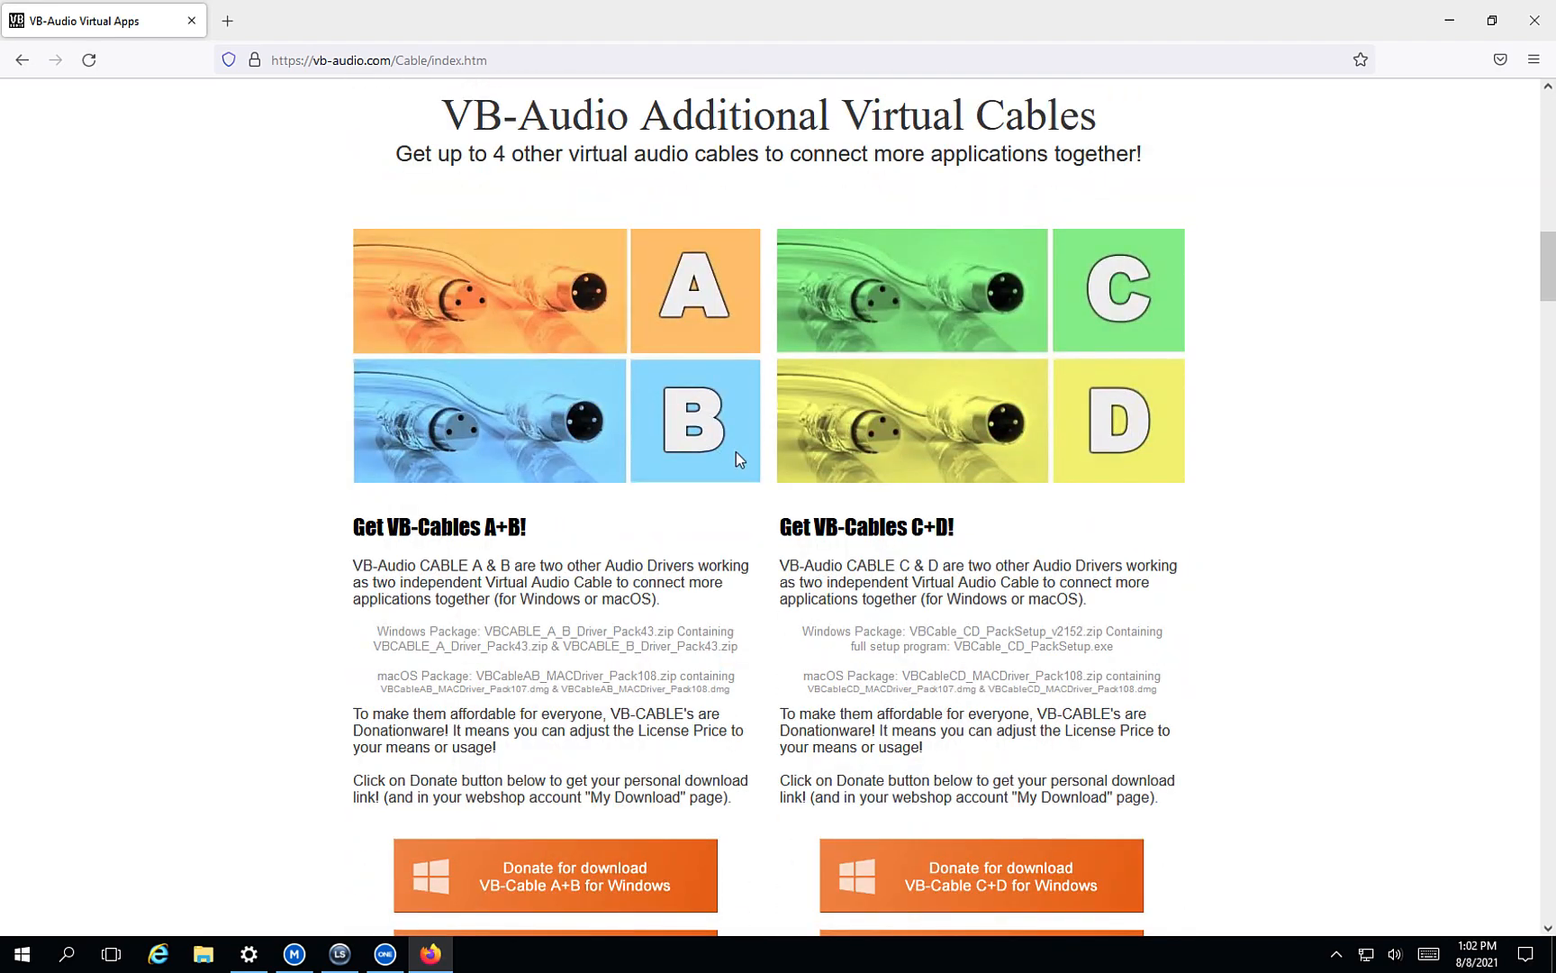
scroll(736, 451, "down", 2)
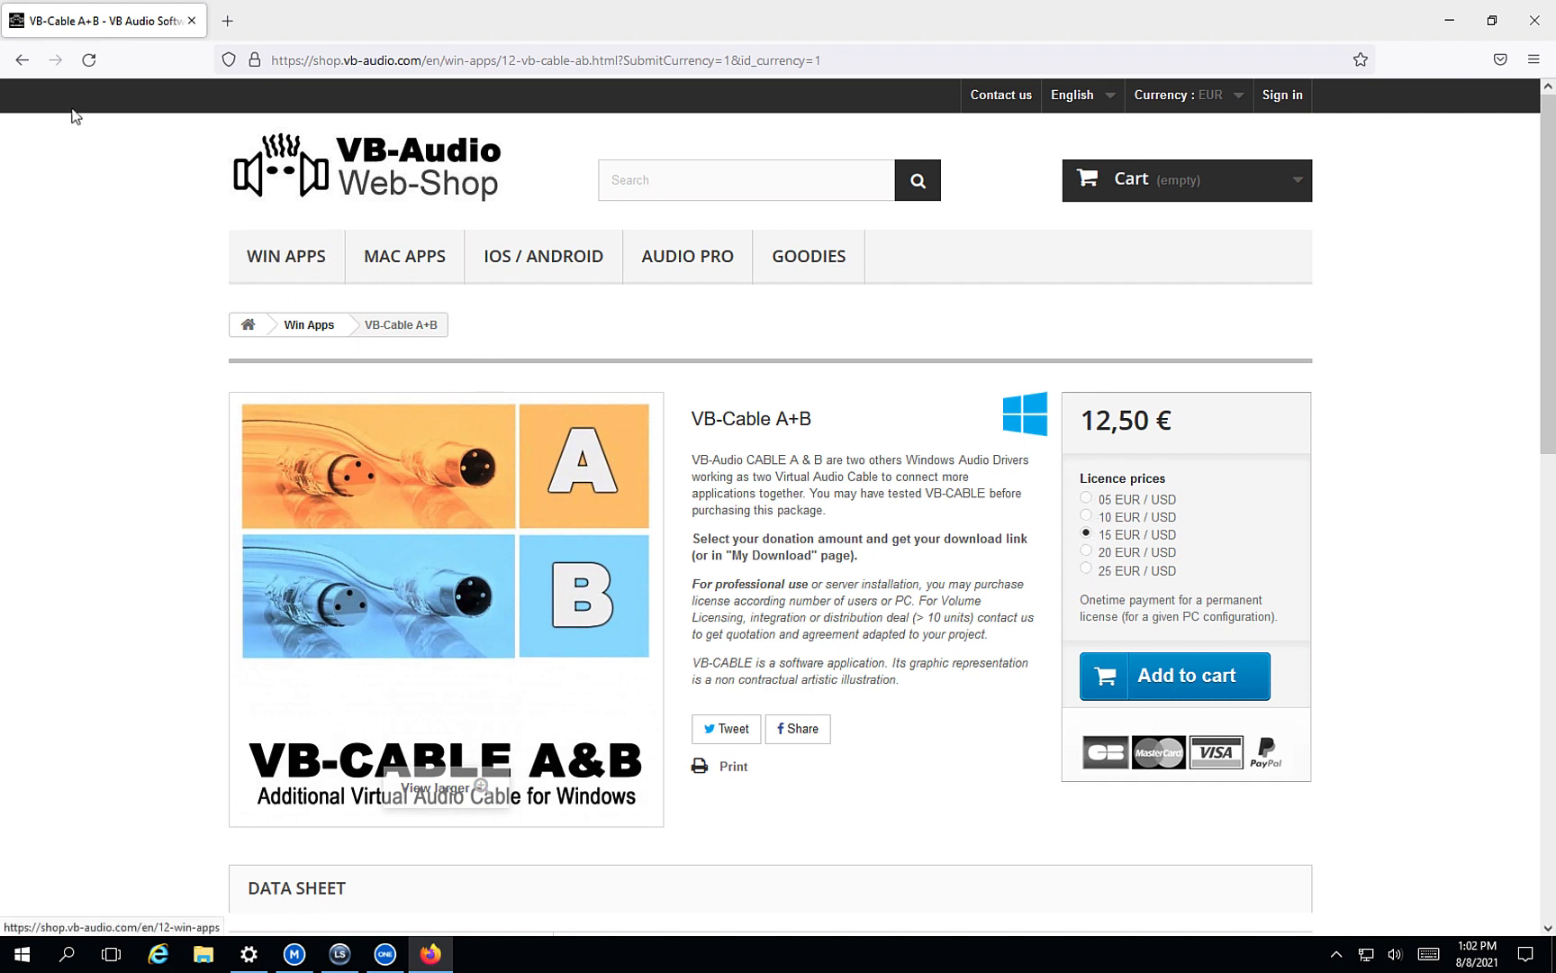
left_click(22, 59)
scroll(665, 437, "up", 10)
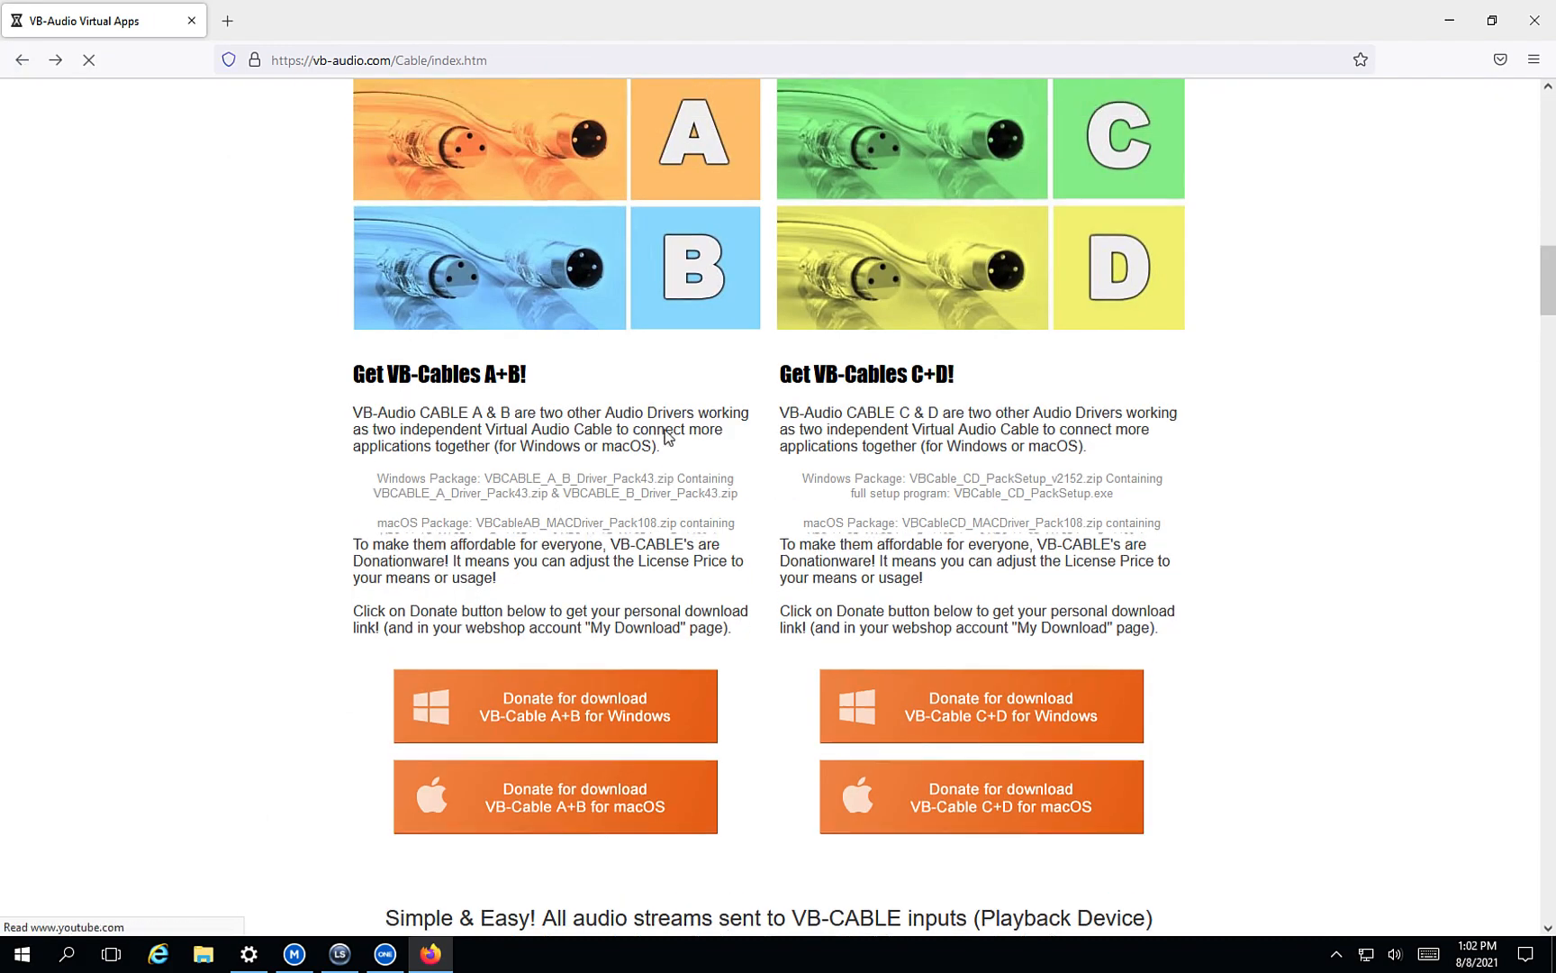
scroll(665, 438, "up", 5)
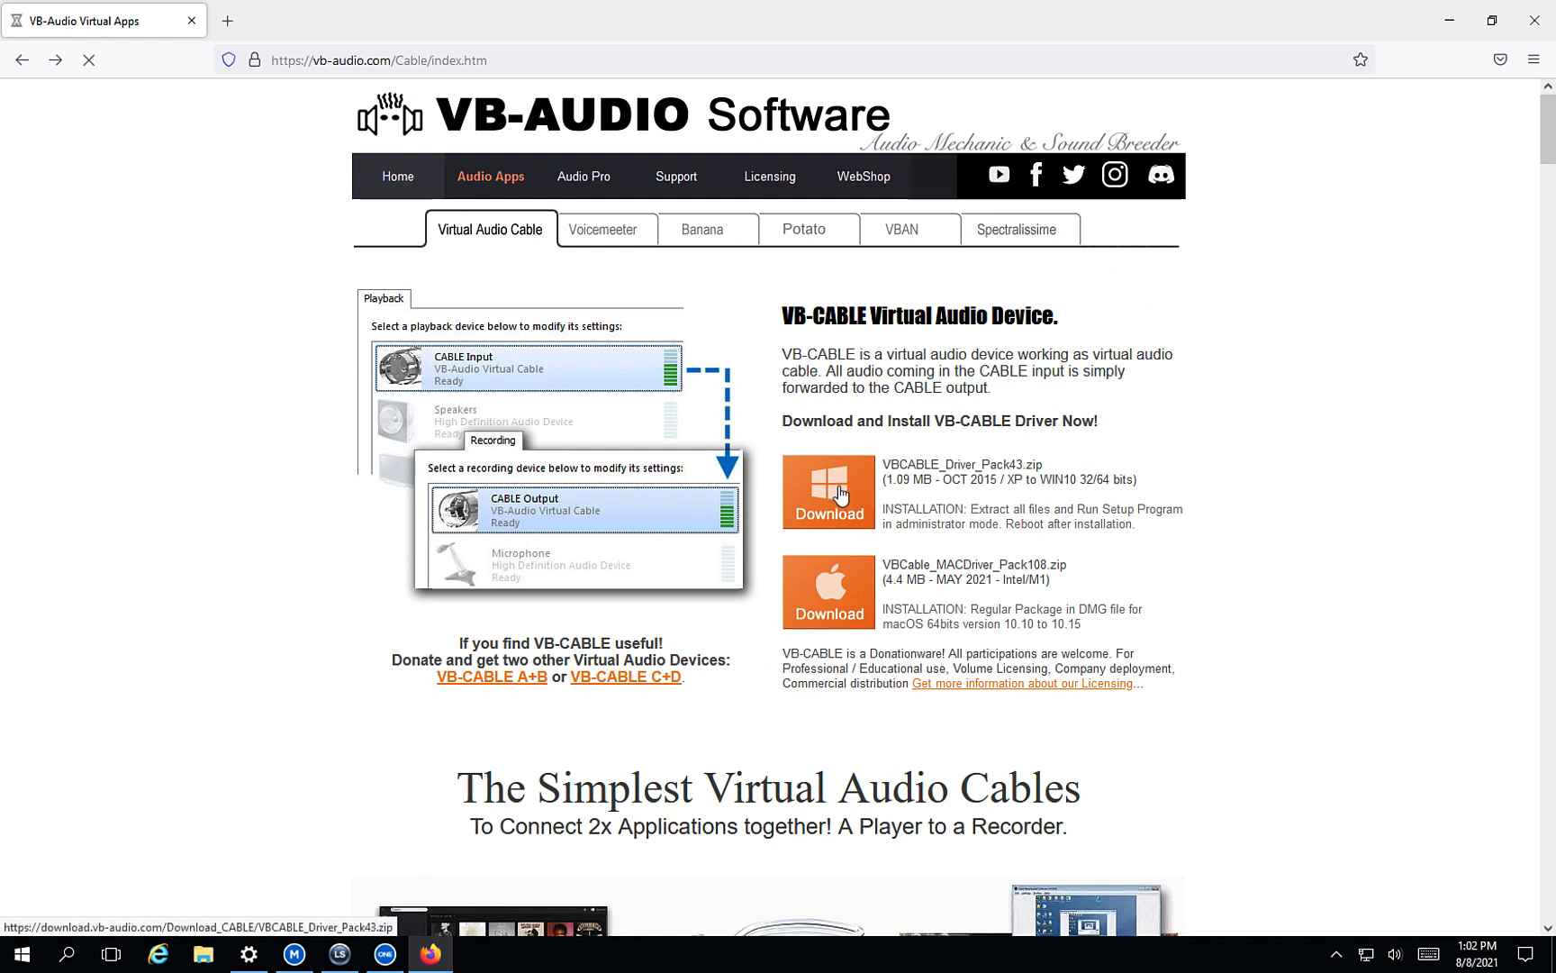
Step: Download the Windows driver VBCABLE_Driver_Pack43.zip as a saved file and switch back to PlayoutONE
left_click(840, 494)
left_click(629, 511)
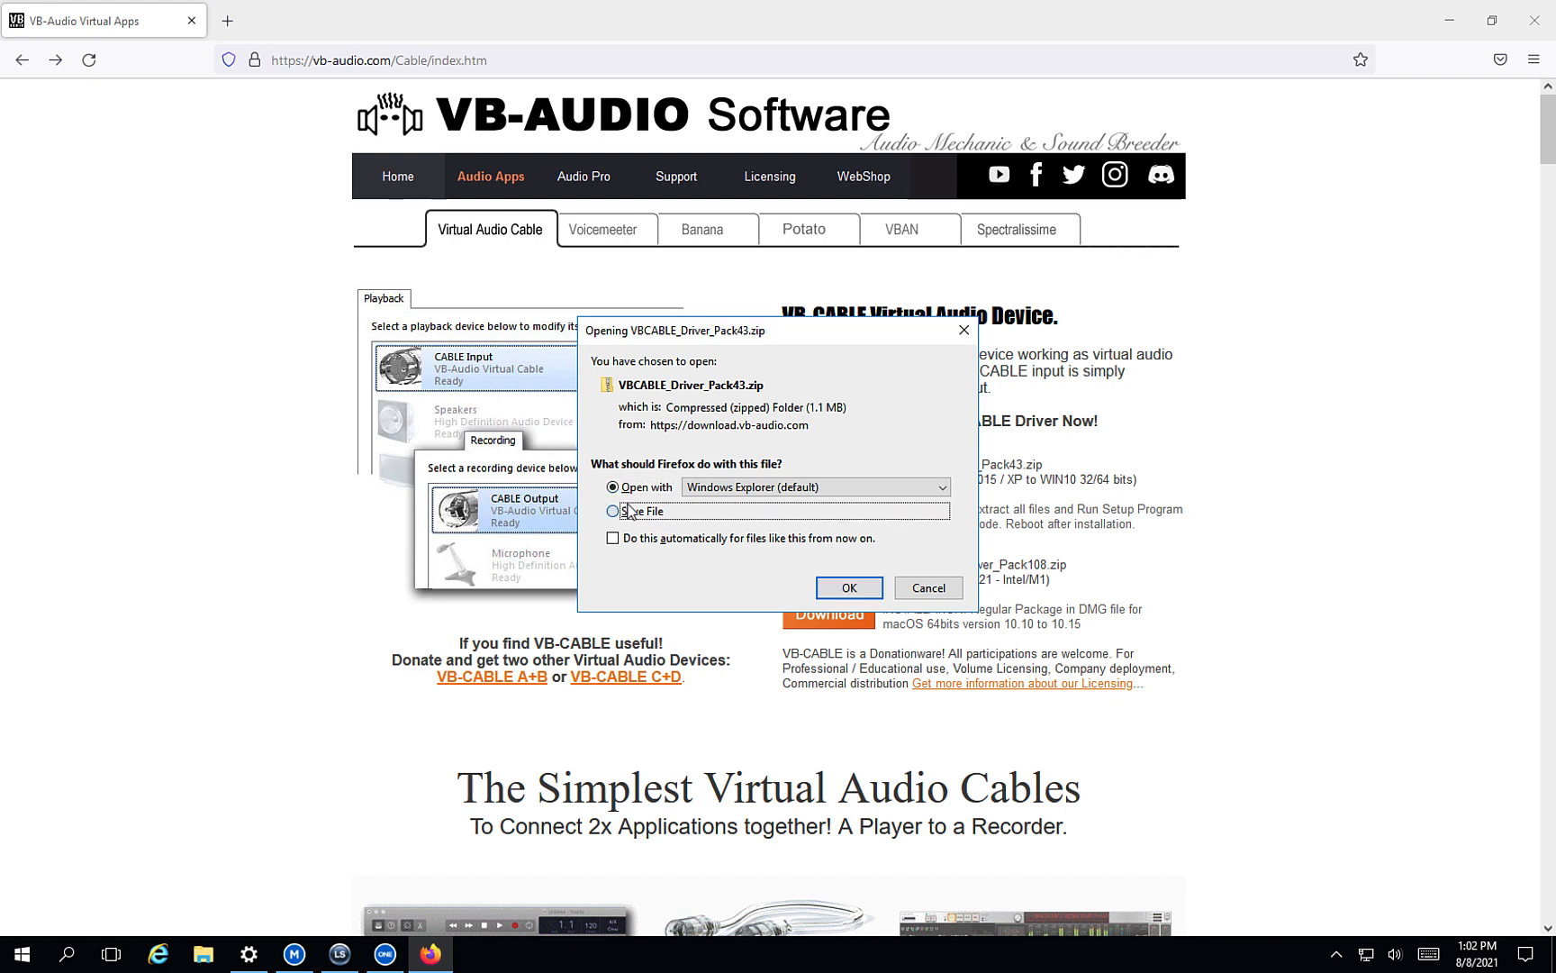
left_click(850, 587)
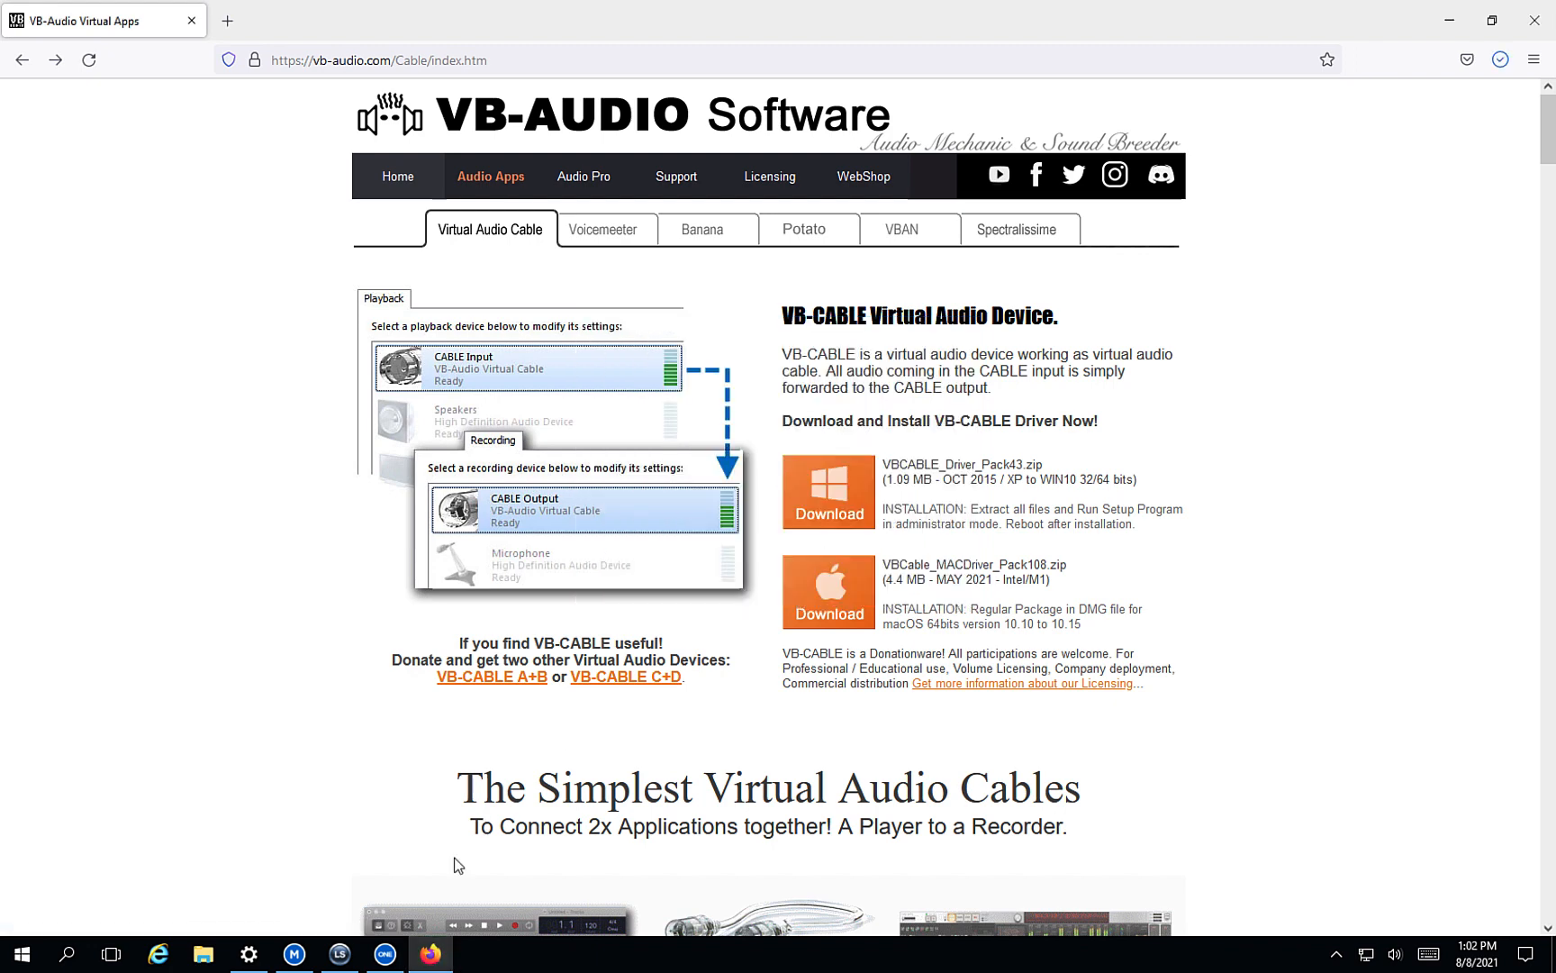
left_click(384, 954)
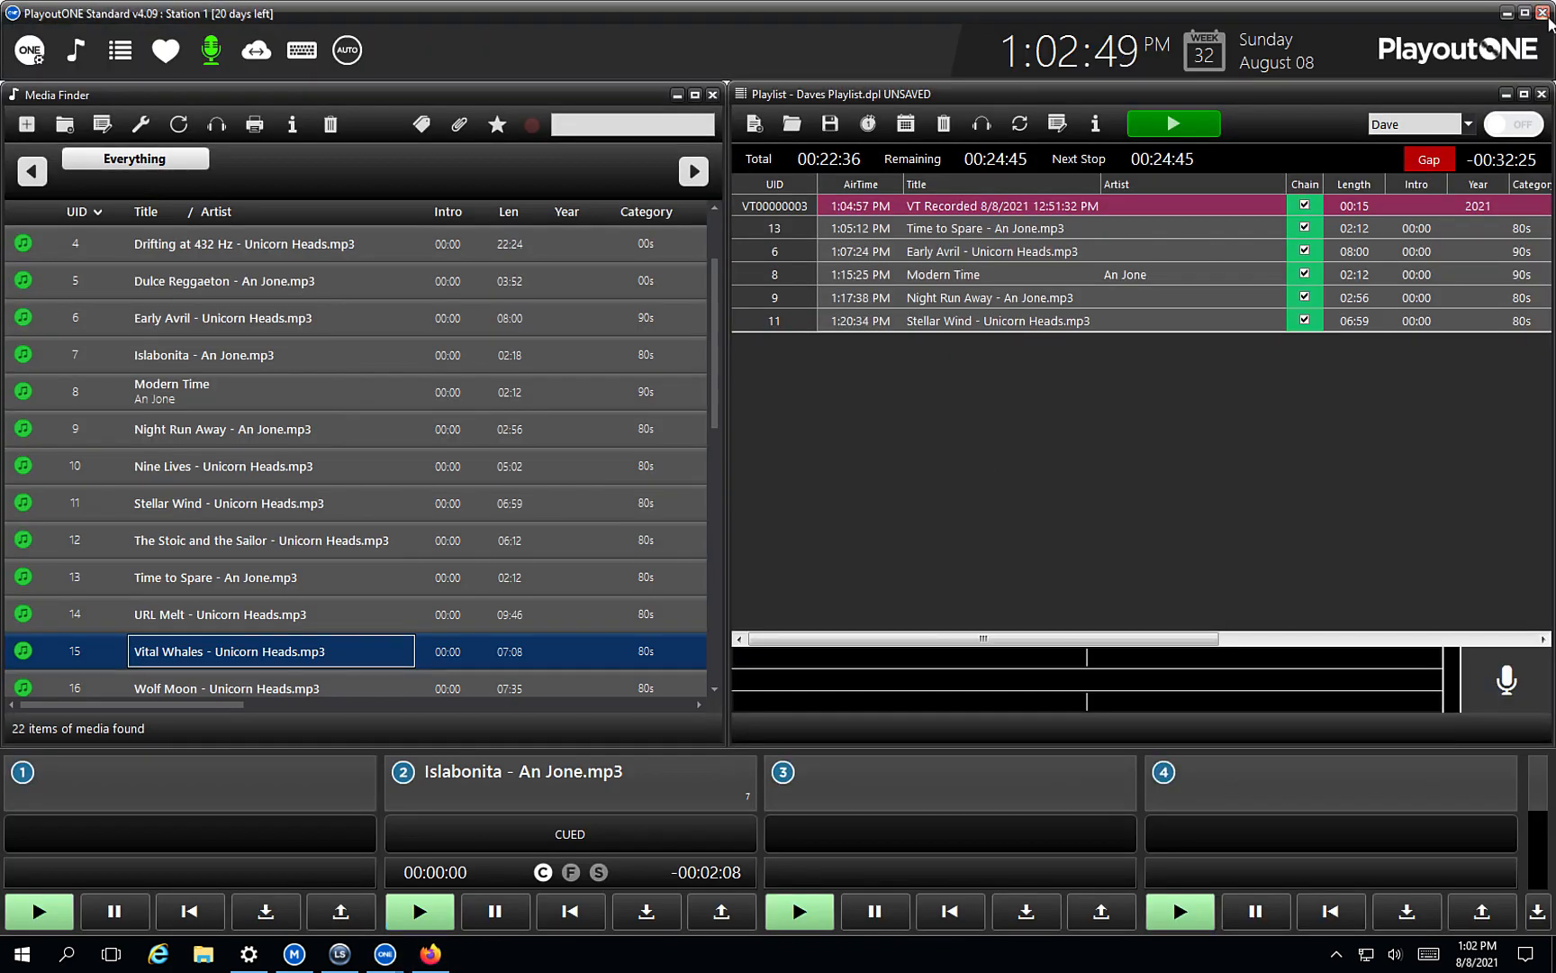
Step: Close PlayoutONE and LiveStream, confirming both exits, and switch back to the VB-CABLE page in Firefox
left_click(1543, 12)
left_click(785, 542)
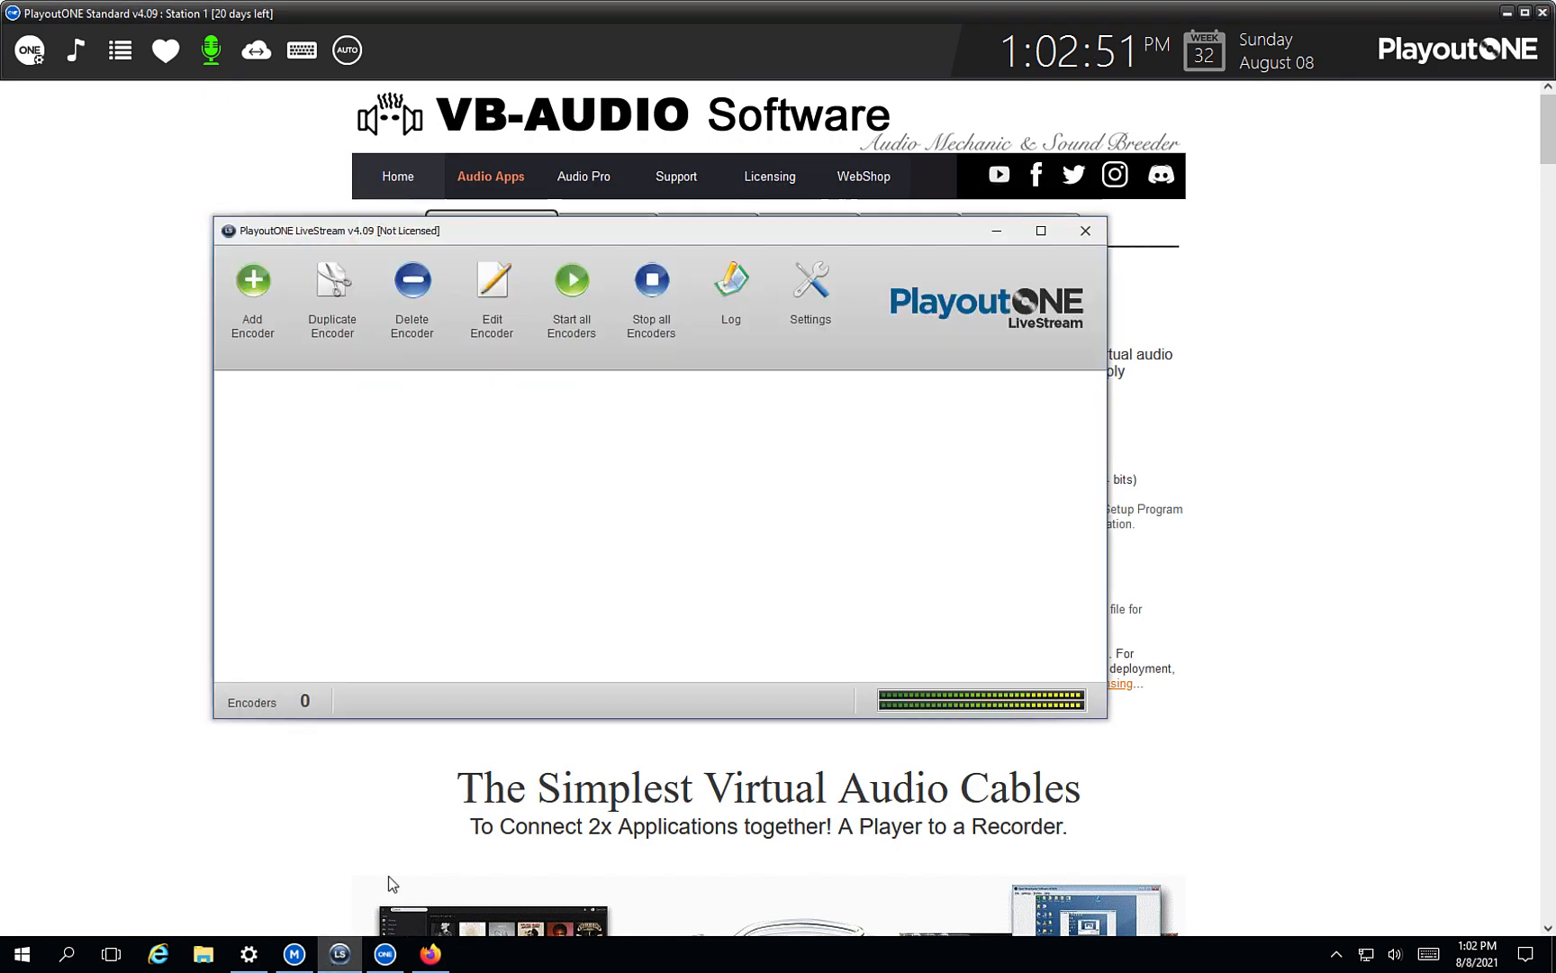
left_click(1086, 231)
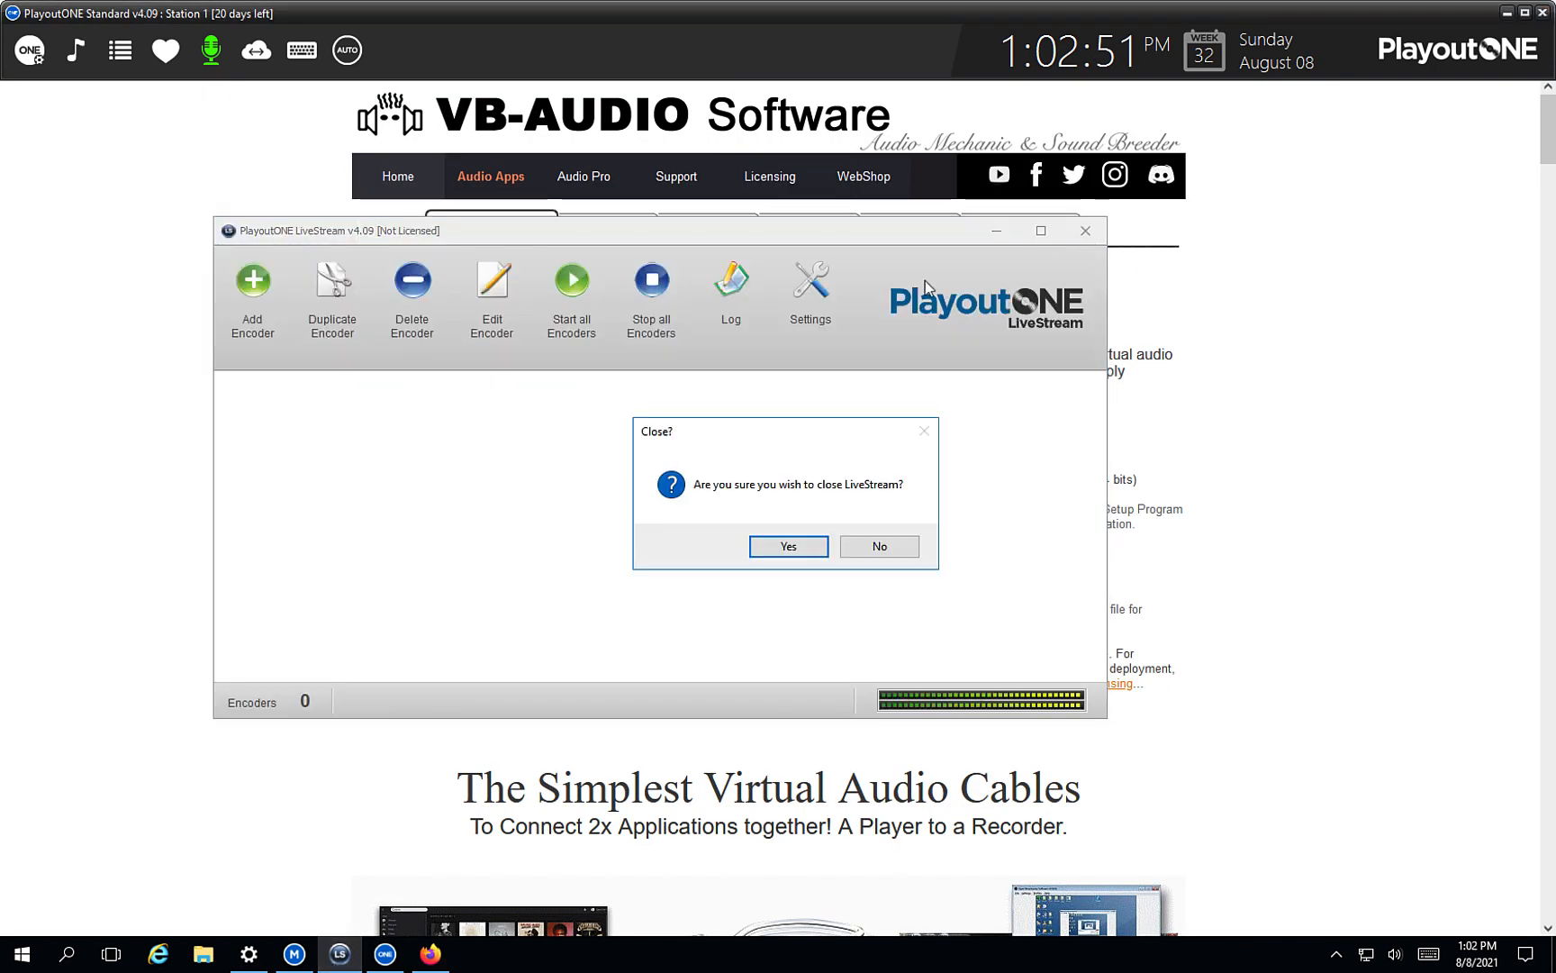
left_click(786, 543)
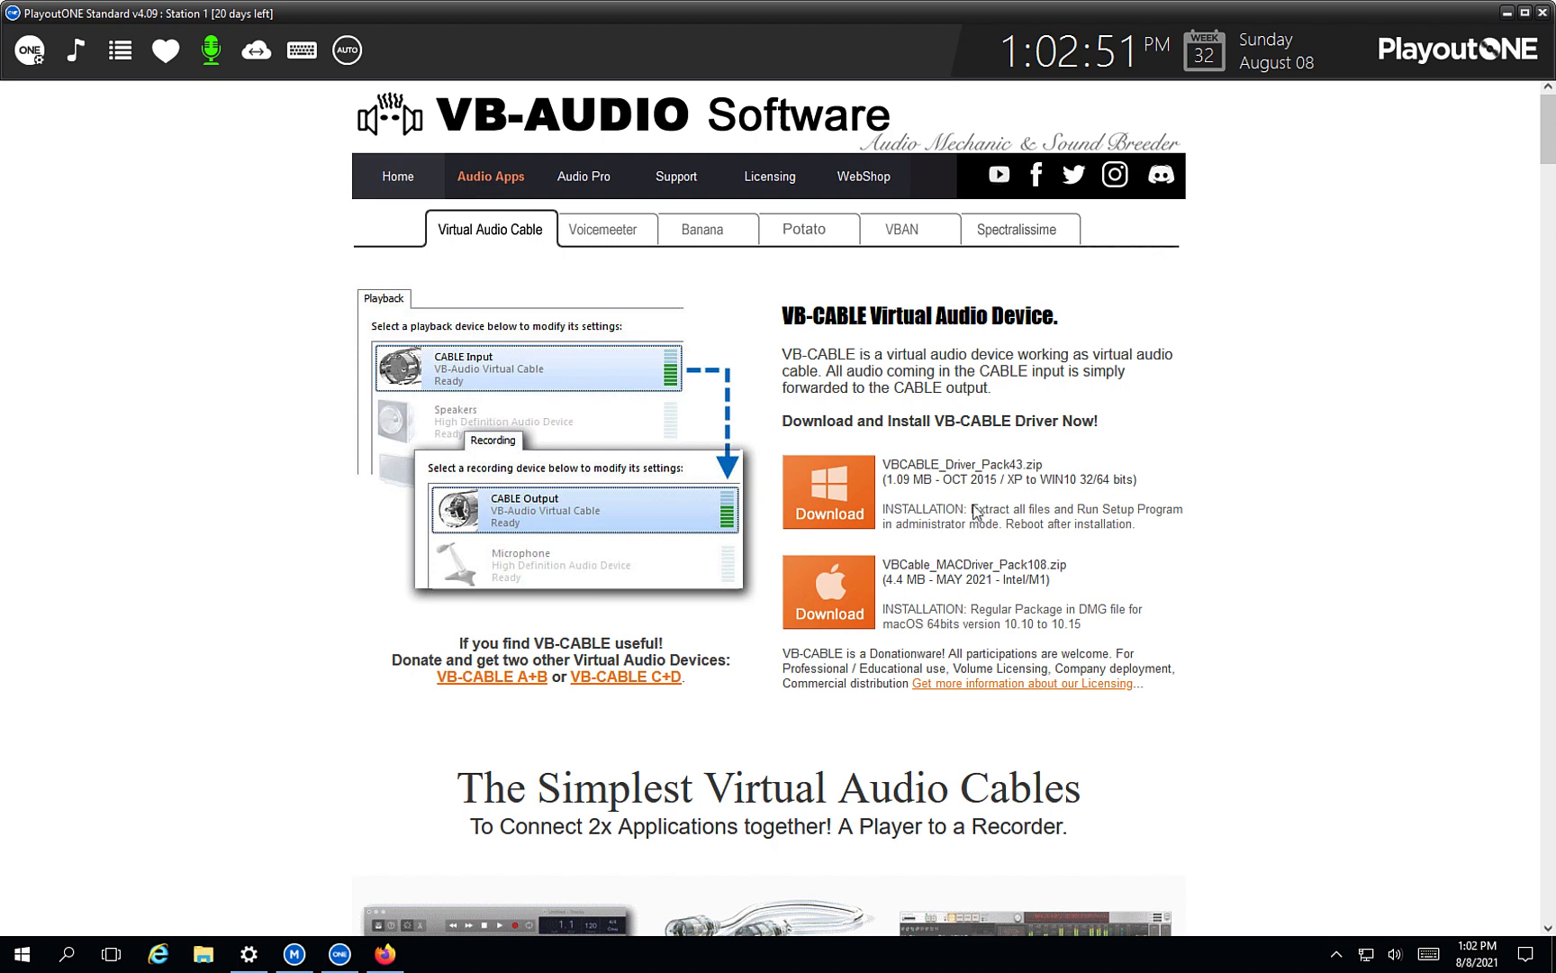
left_click(1331, 462)
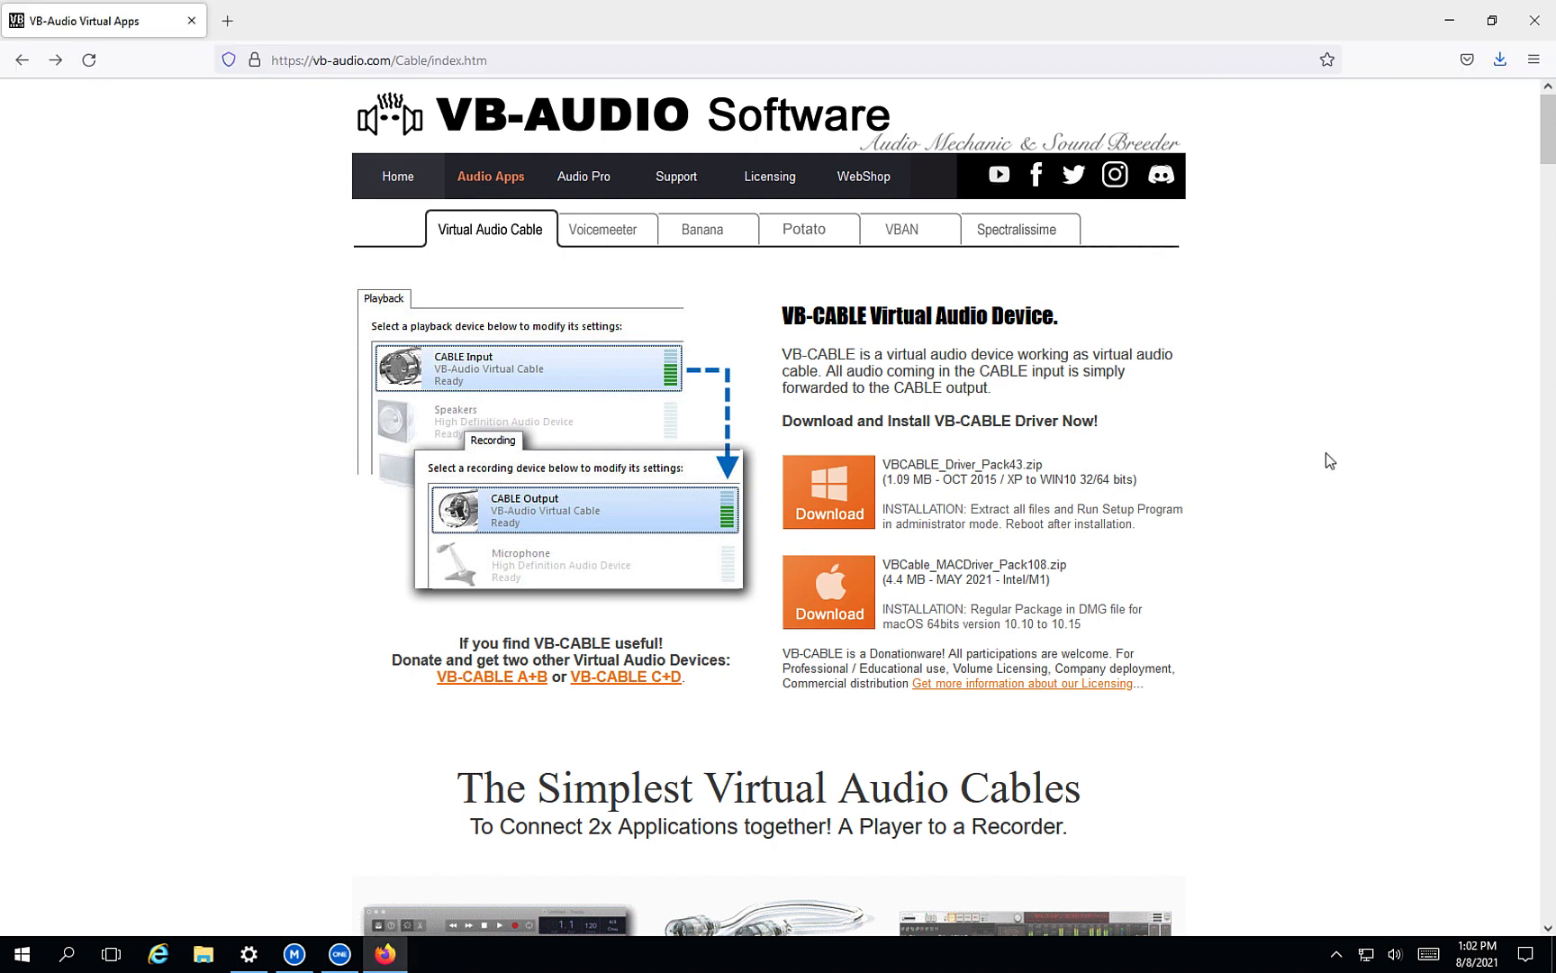
Step: Locate the downloaded VBCABLE_Driver_Pack43 archive in the Downloads folder and extract all its files there
left_click(1500, 60)
left_click(1300, 110)
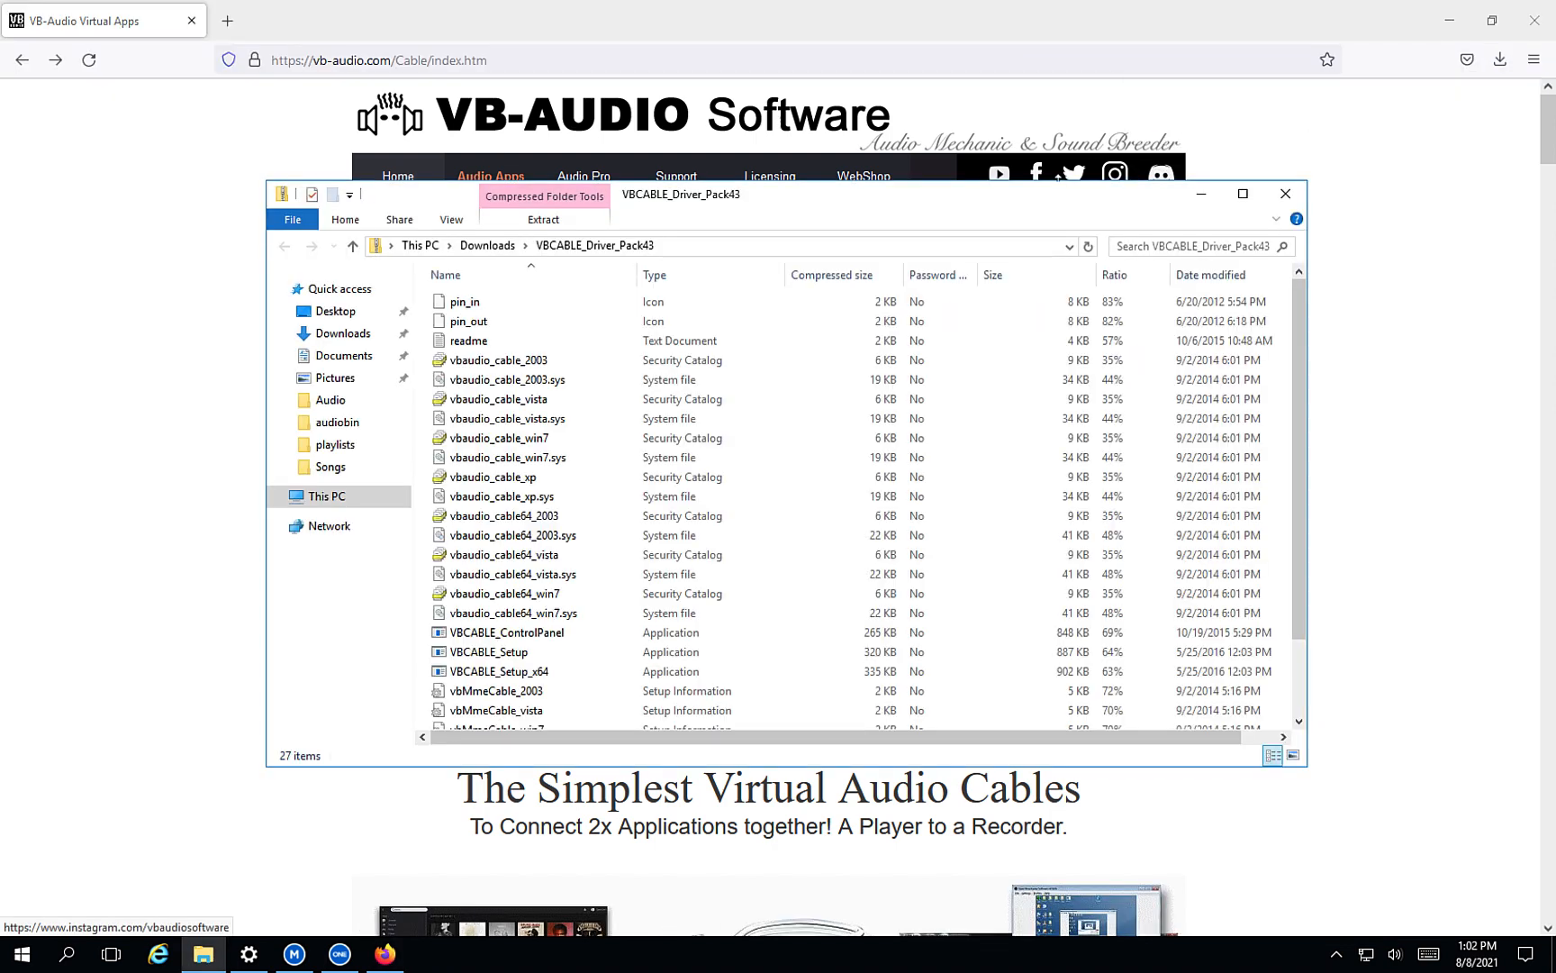
left_click(491, 245)
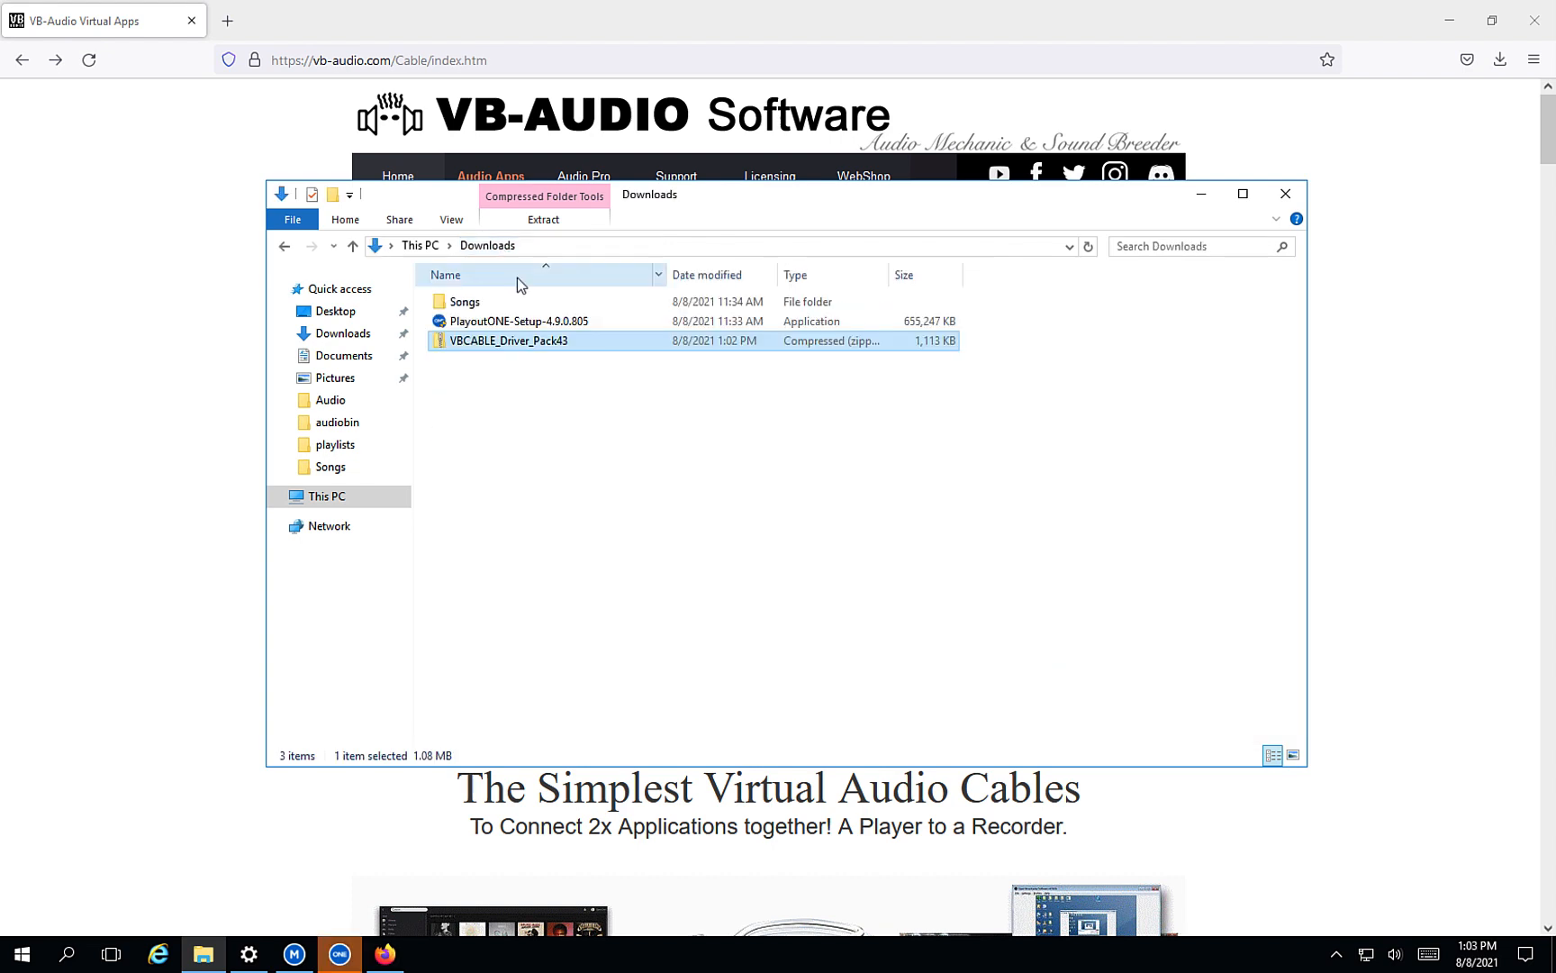
right_click(496, 343)
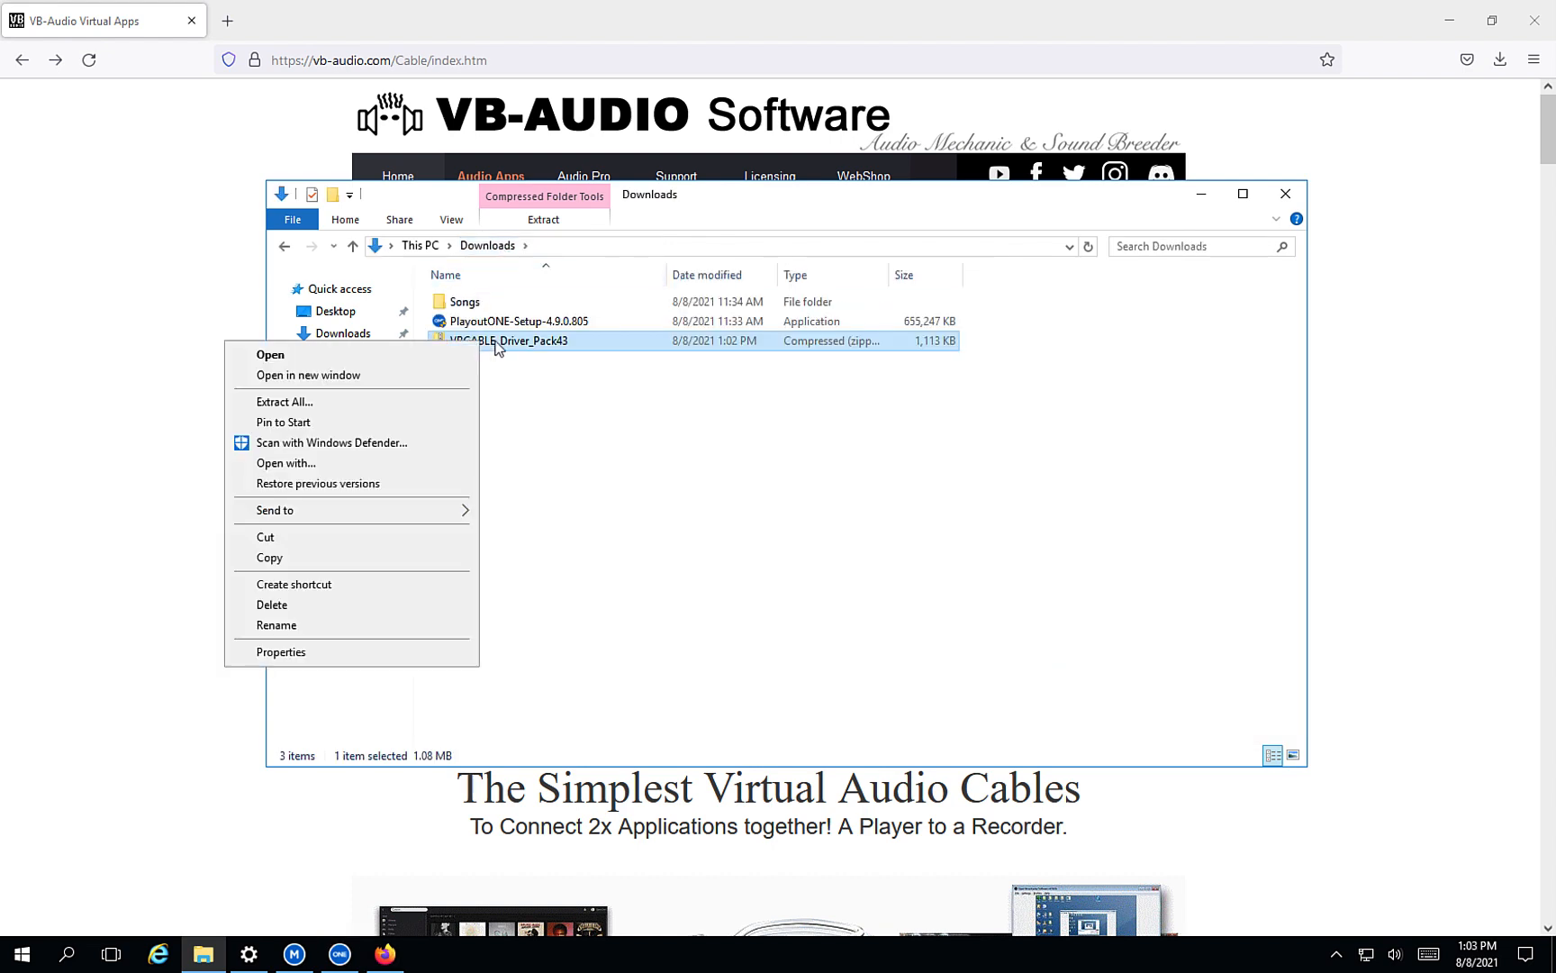
left_click(400, 402)
left_click(937, 654)
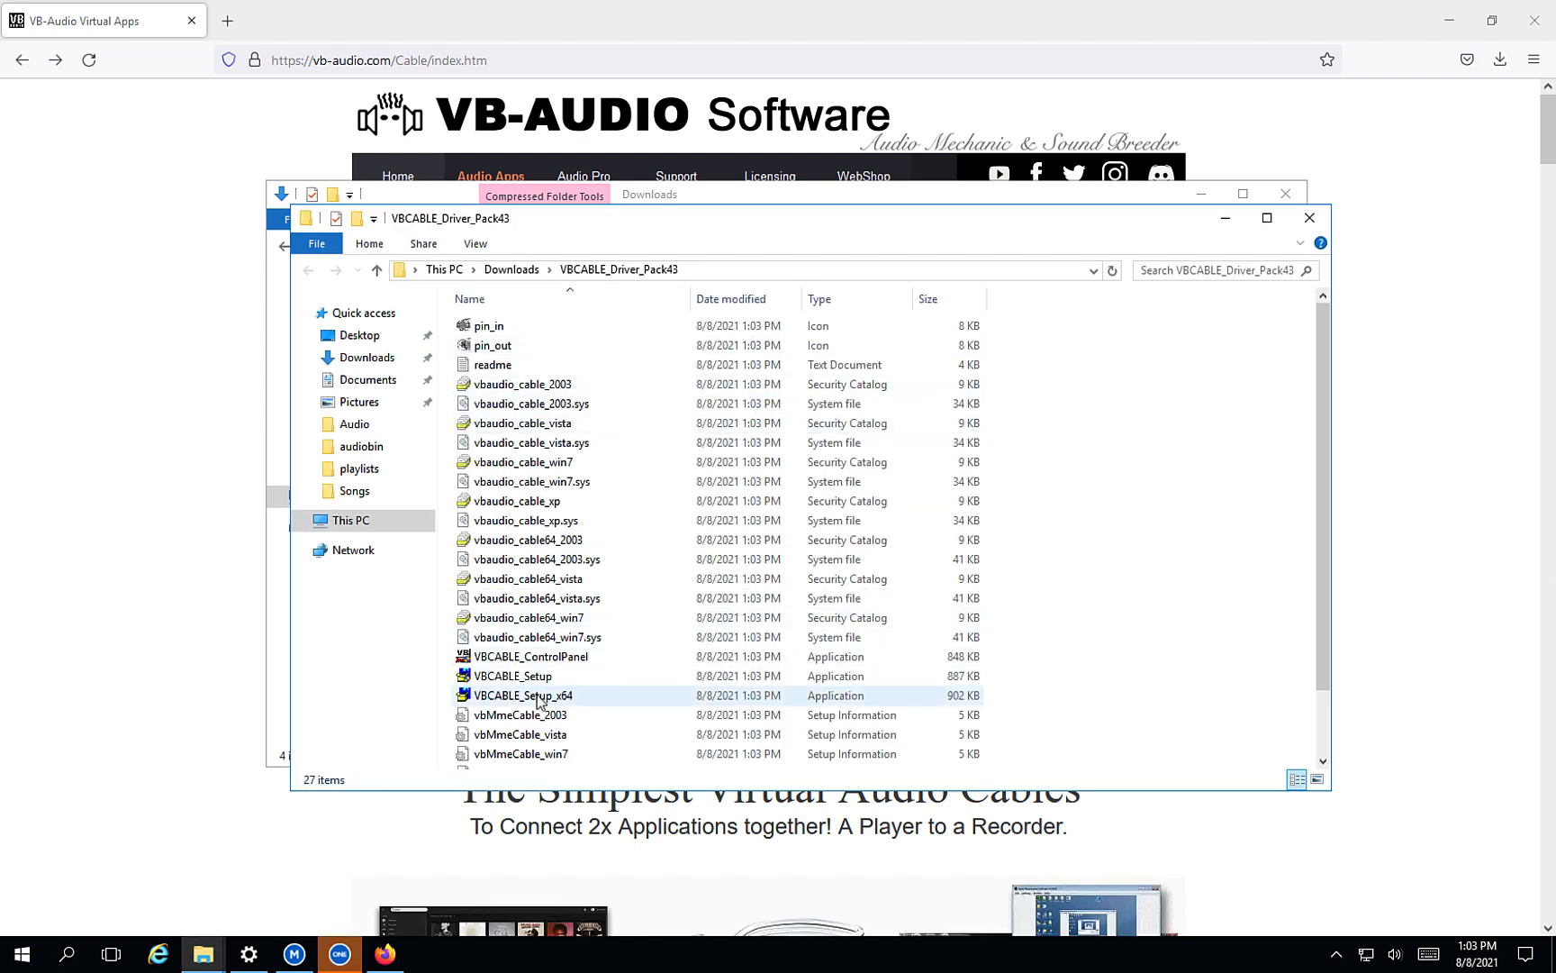
Step: Run VBCABLE_Setup_x64 as administrator, allow it to make changes, and install the VB-Audio Virtual Cable driver
right_click(533, 702)
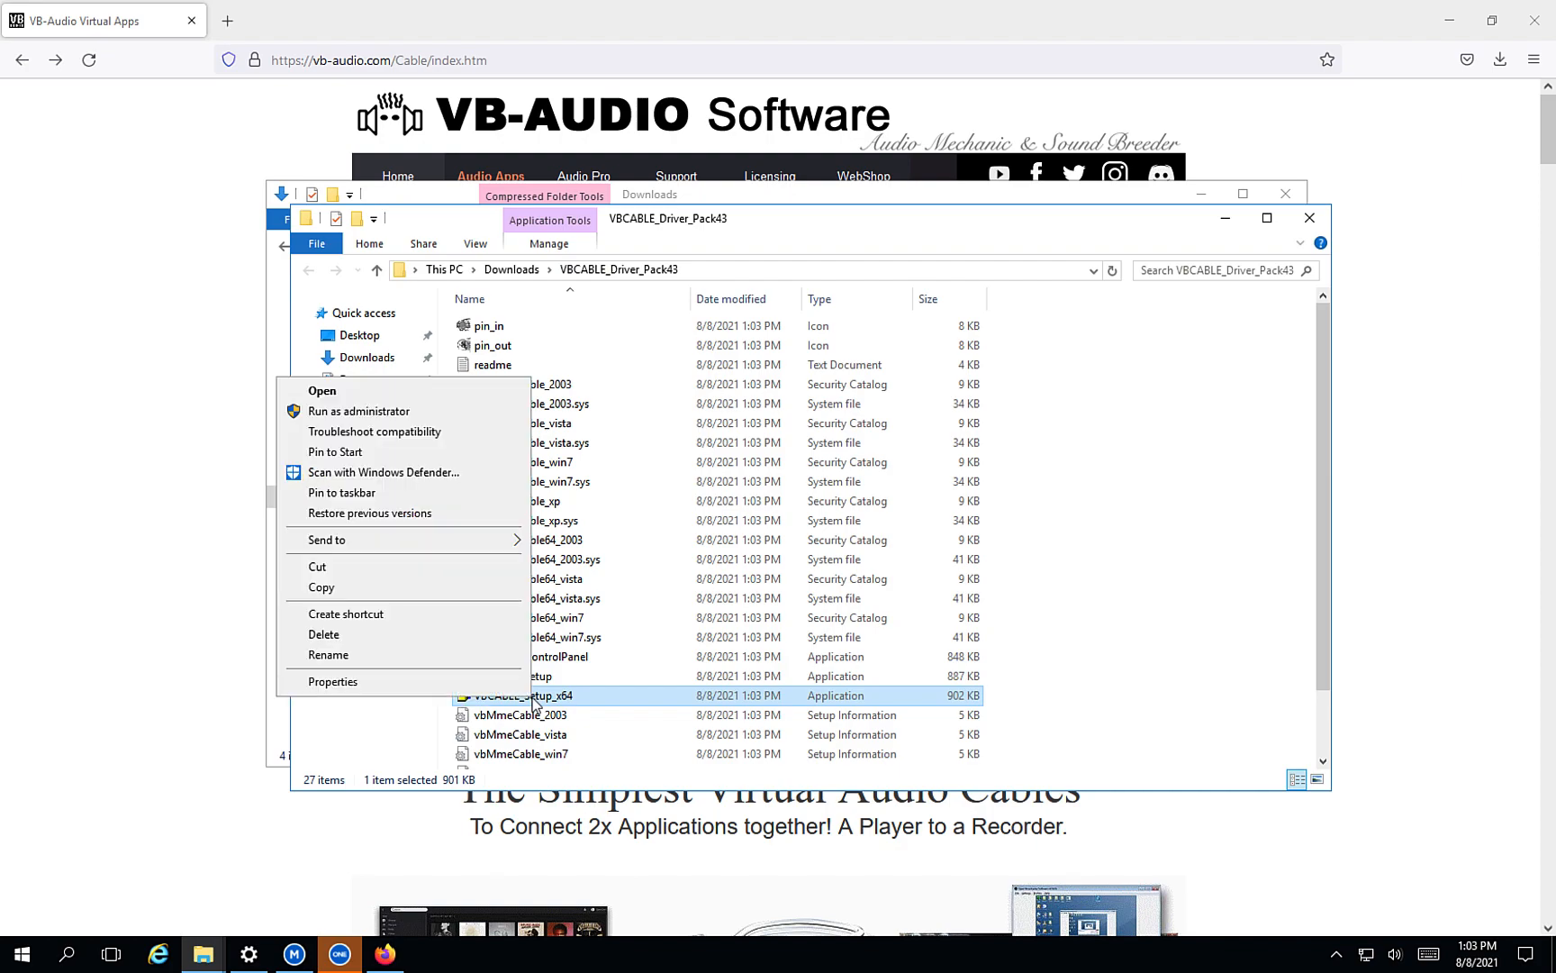
left_click(402, 415)
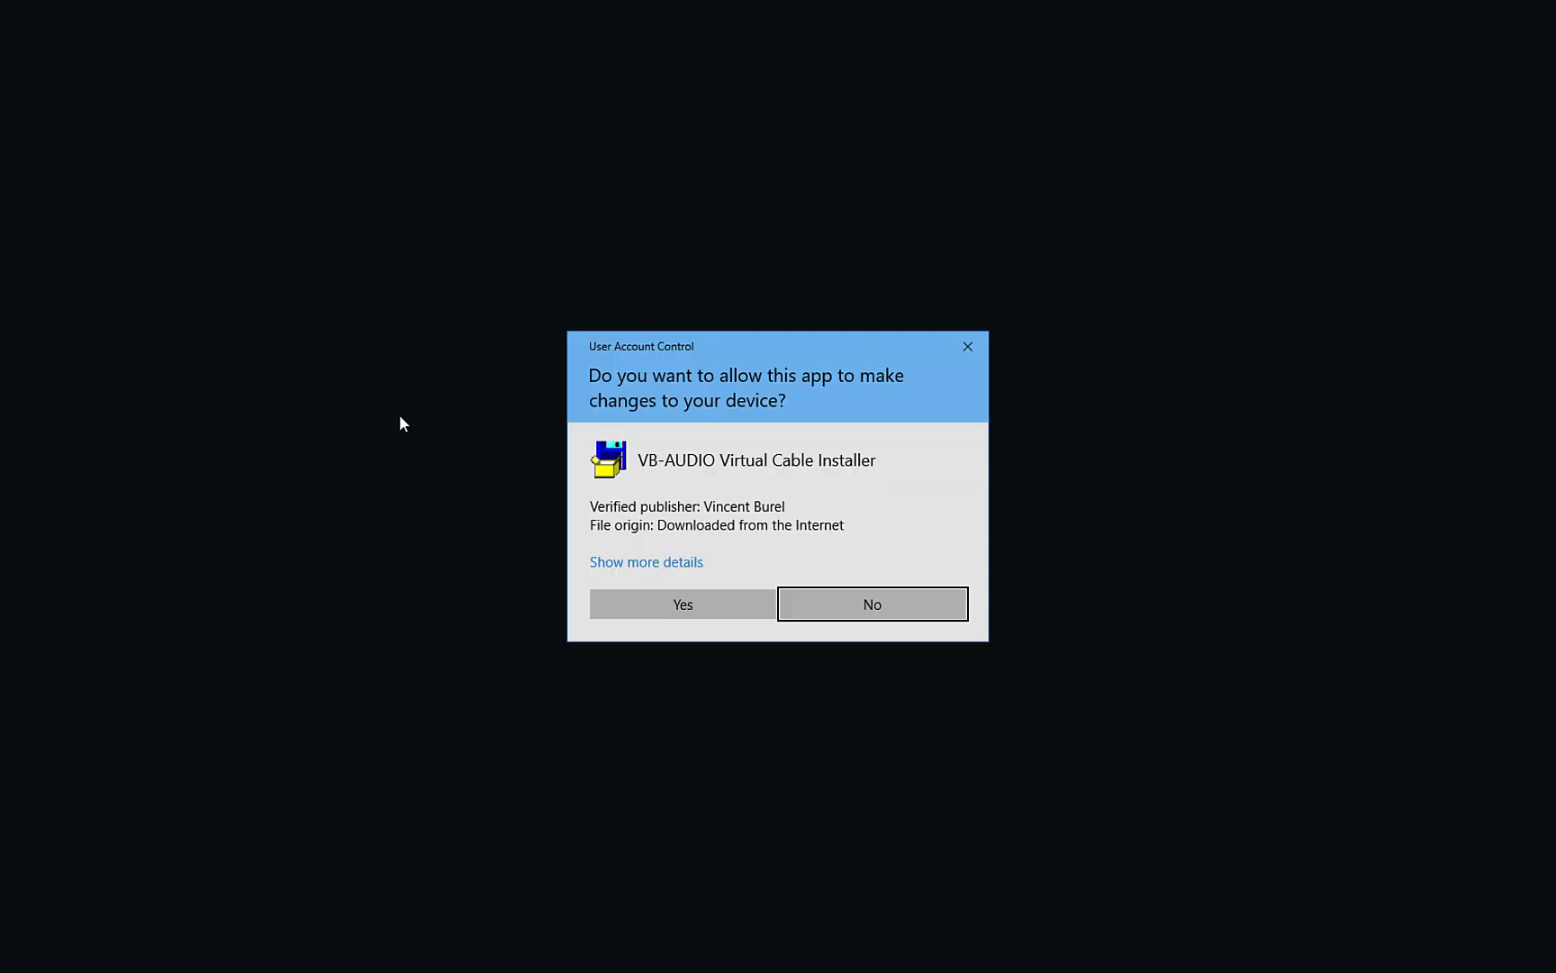
left_click(669, 599)
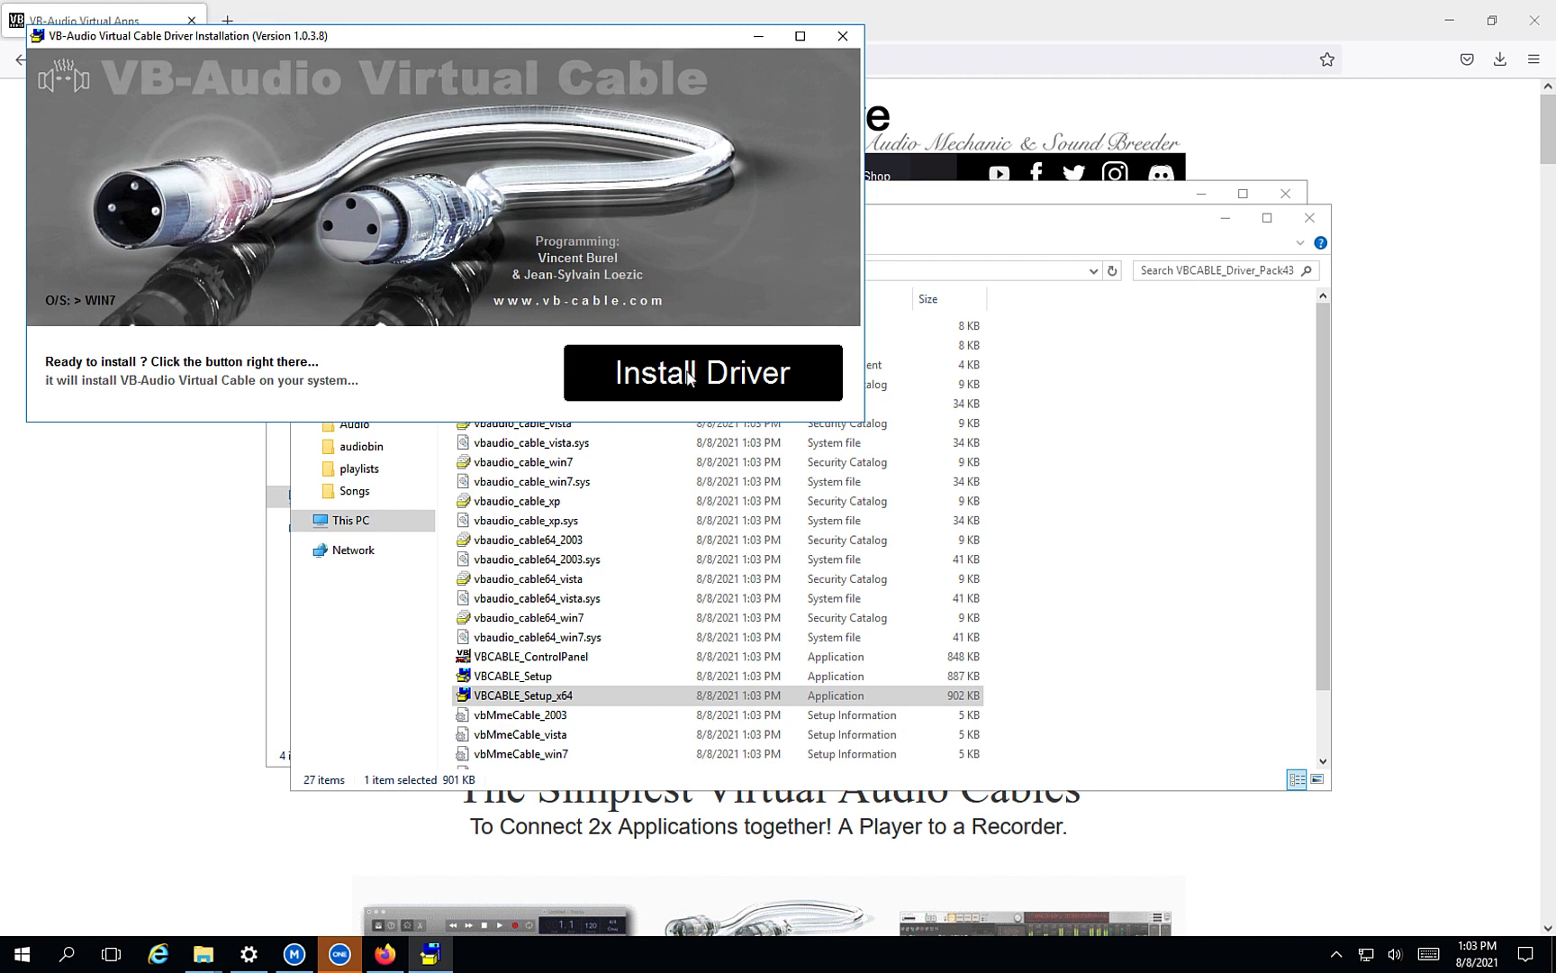
left_click(689, 376)
left_click(853, 480)
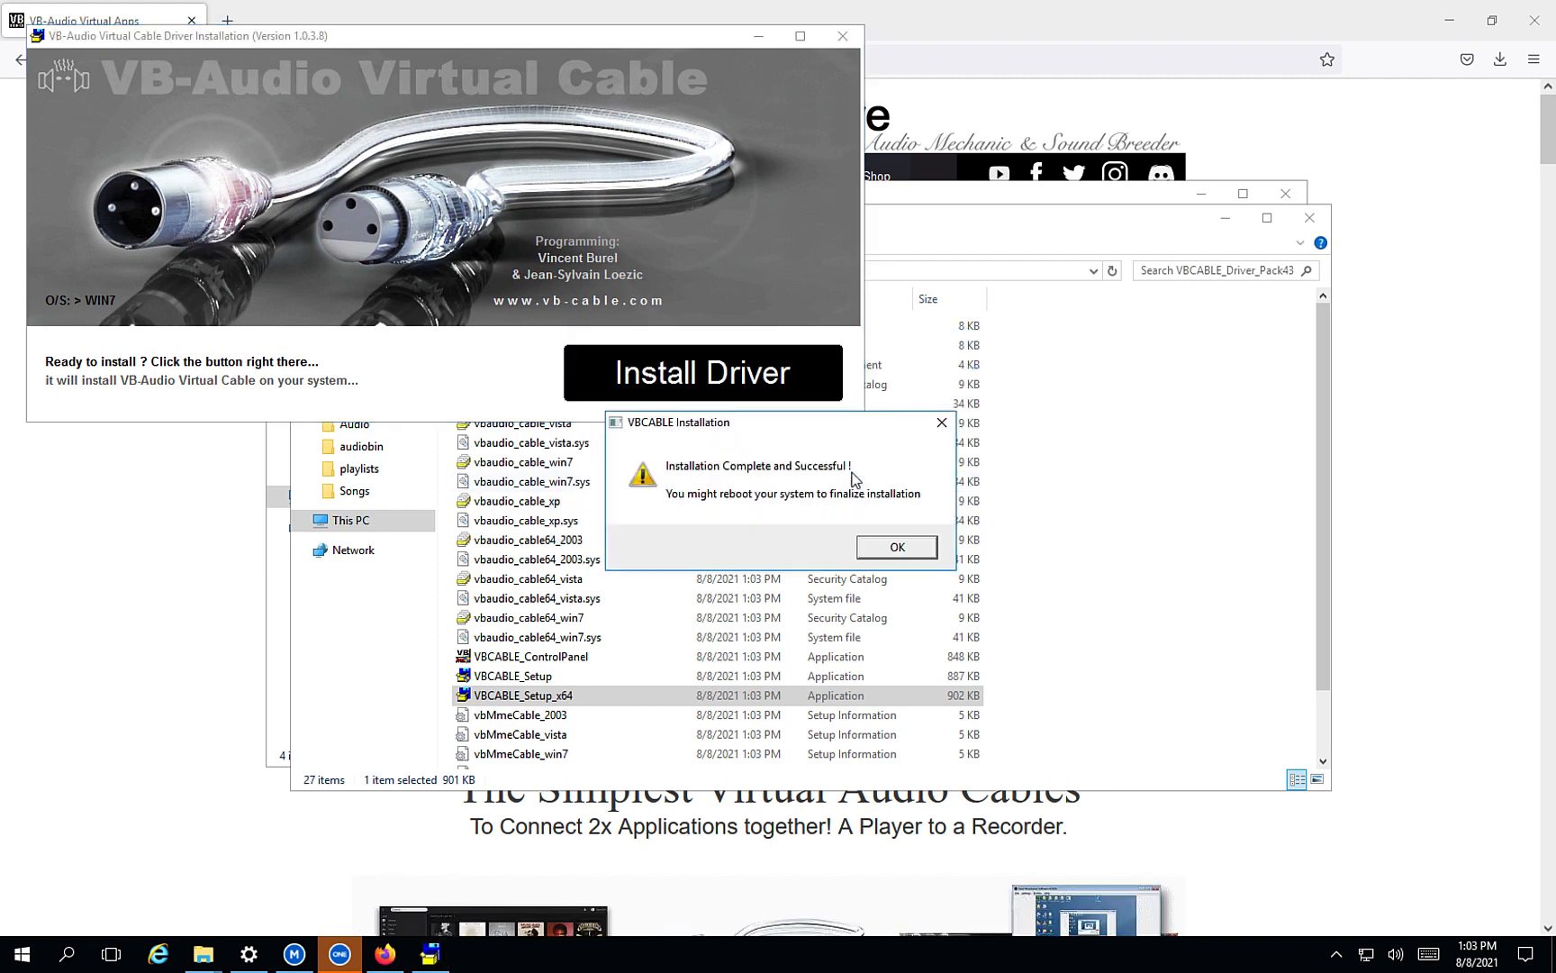
left_click(897, 547)
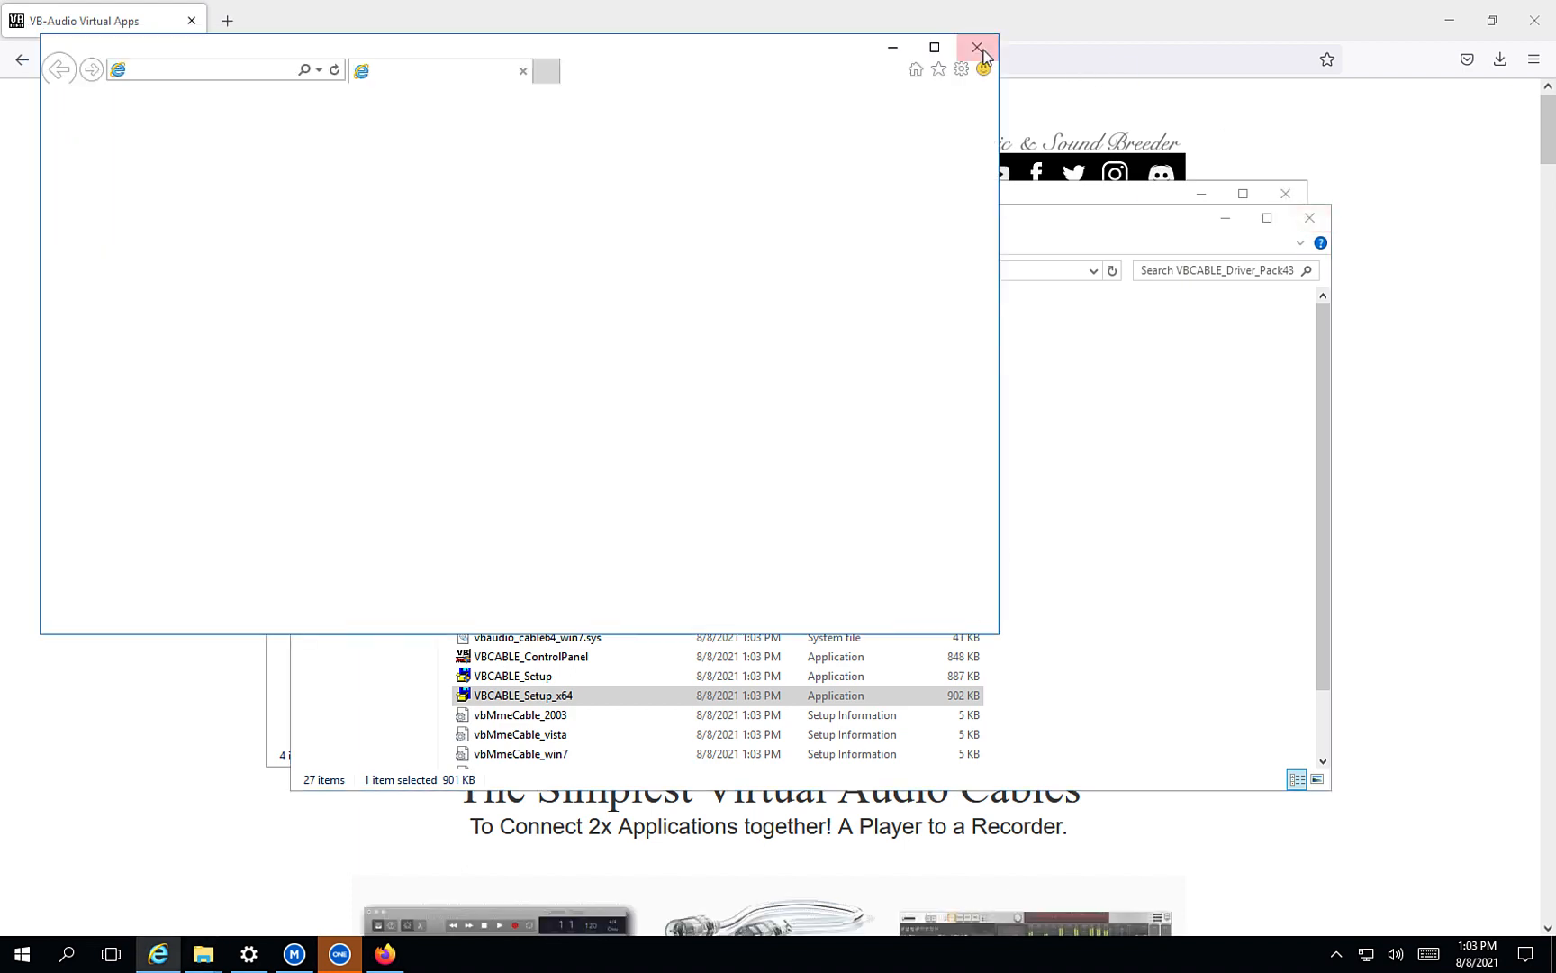
Step: Close the Internet Explorer window, both folder windows and Firefox, and dismiss the PlayoutONE unregistered notice
left_click(984, 47)
left_click(1309, 217)
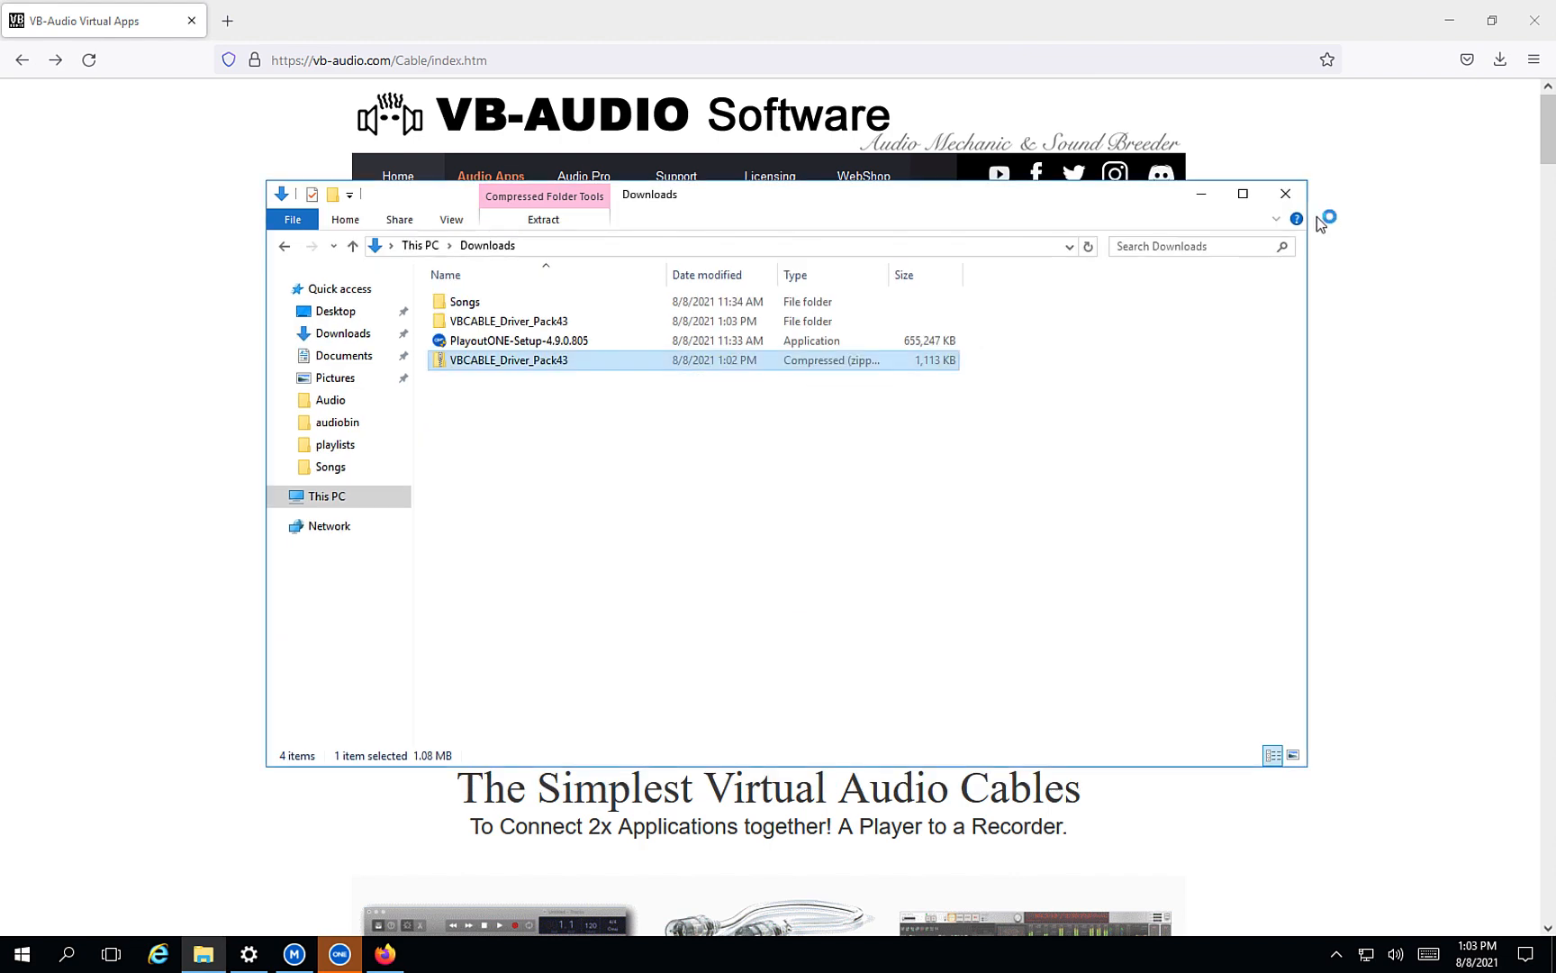
left_click(1292, 201)
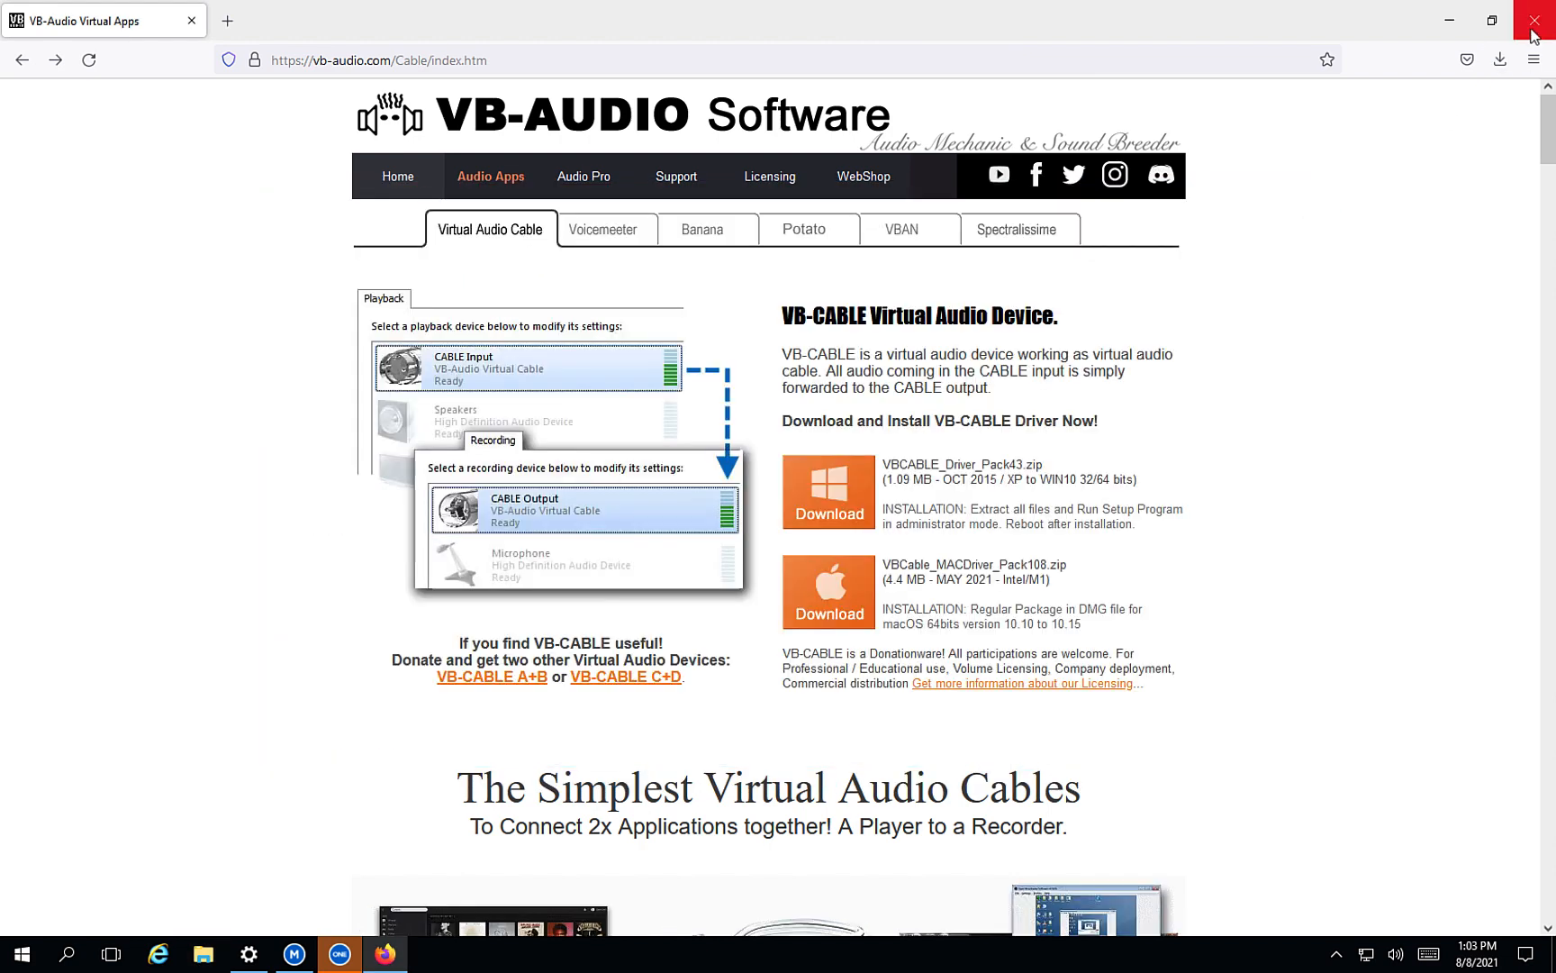
left_click(1534, 34)
left_click(661, 636)
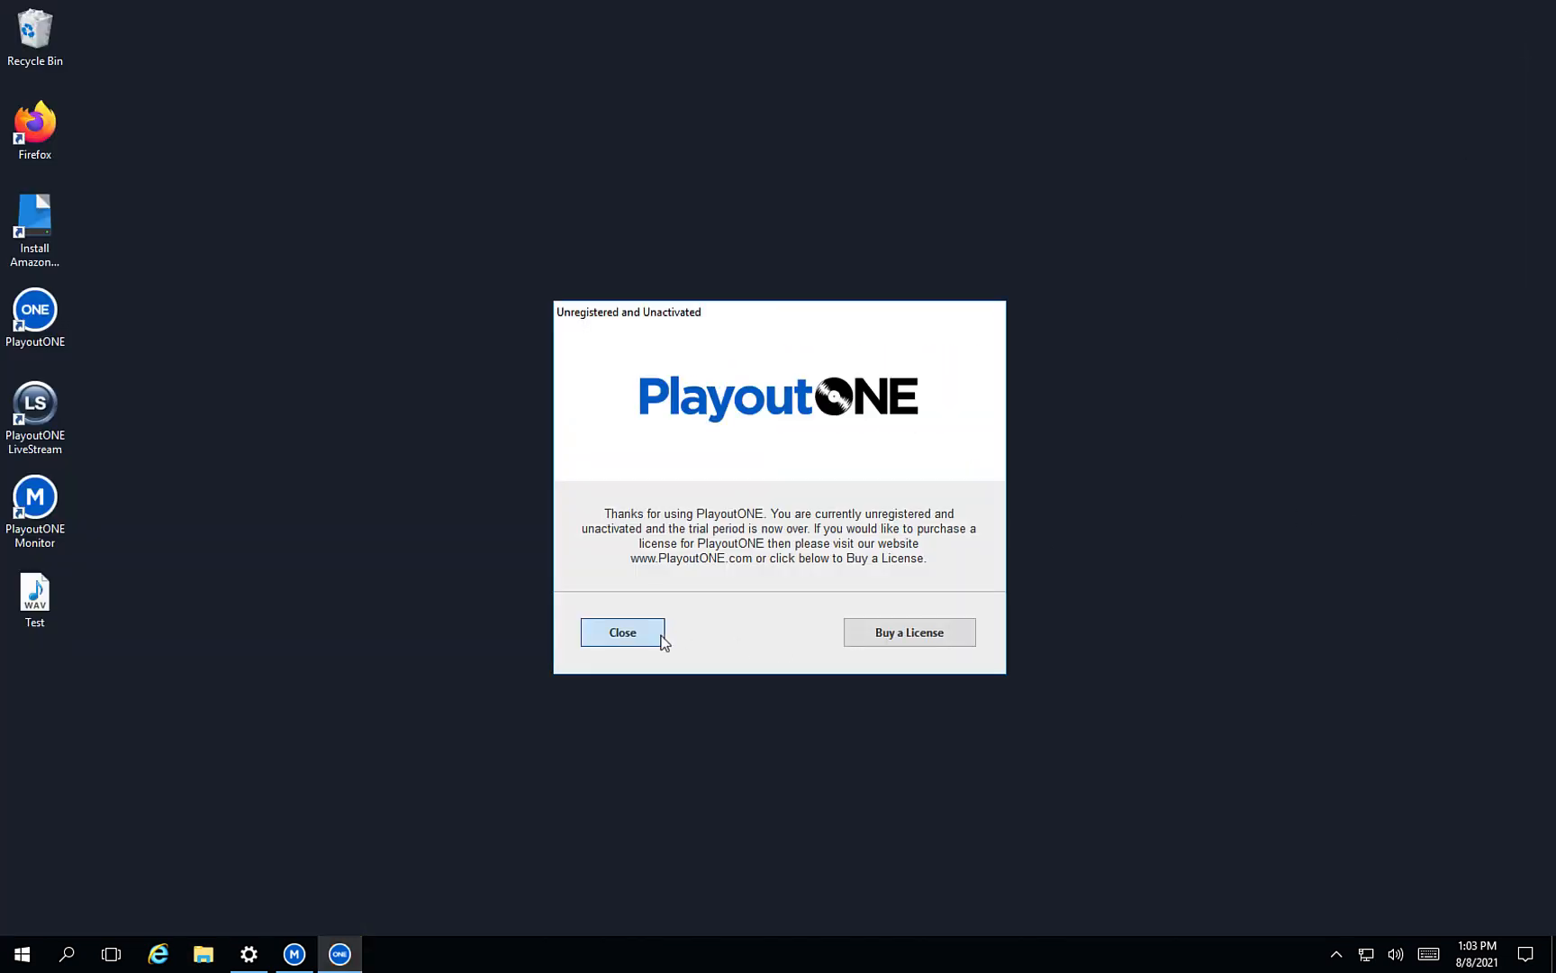
left_click(653, 636)
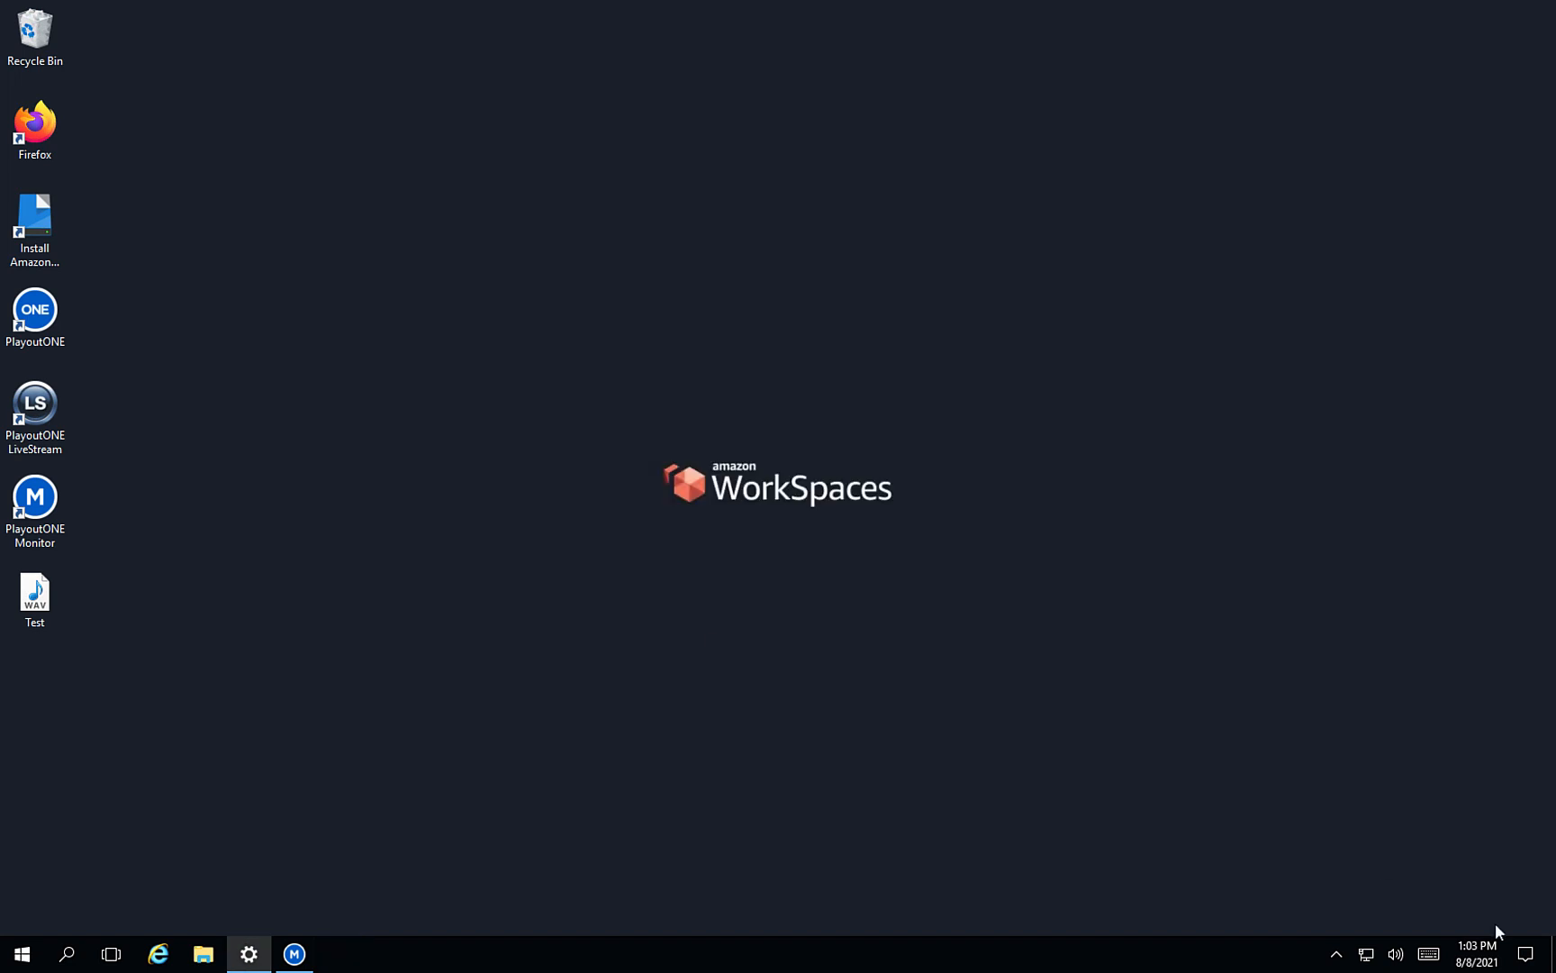
Step: Check the Windows playback devices for the CABLE Input virtual cable and cancel the Sound settings
right_click(1395, 954)
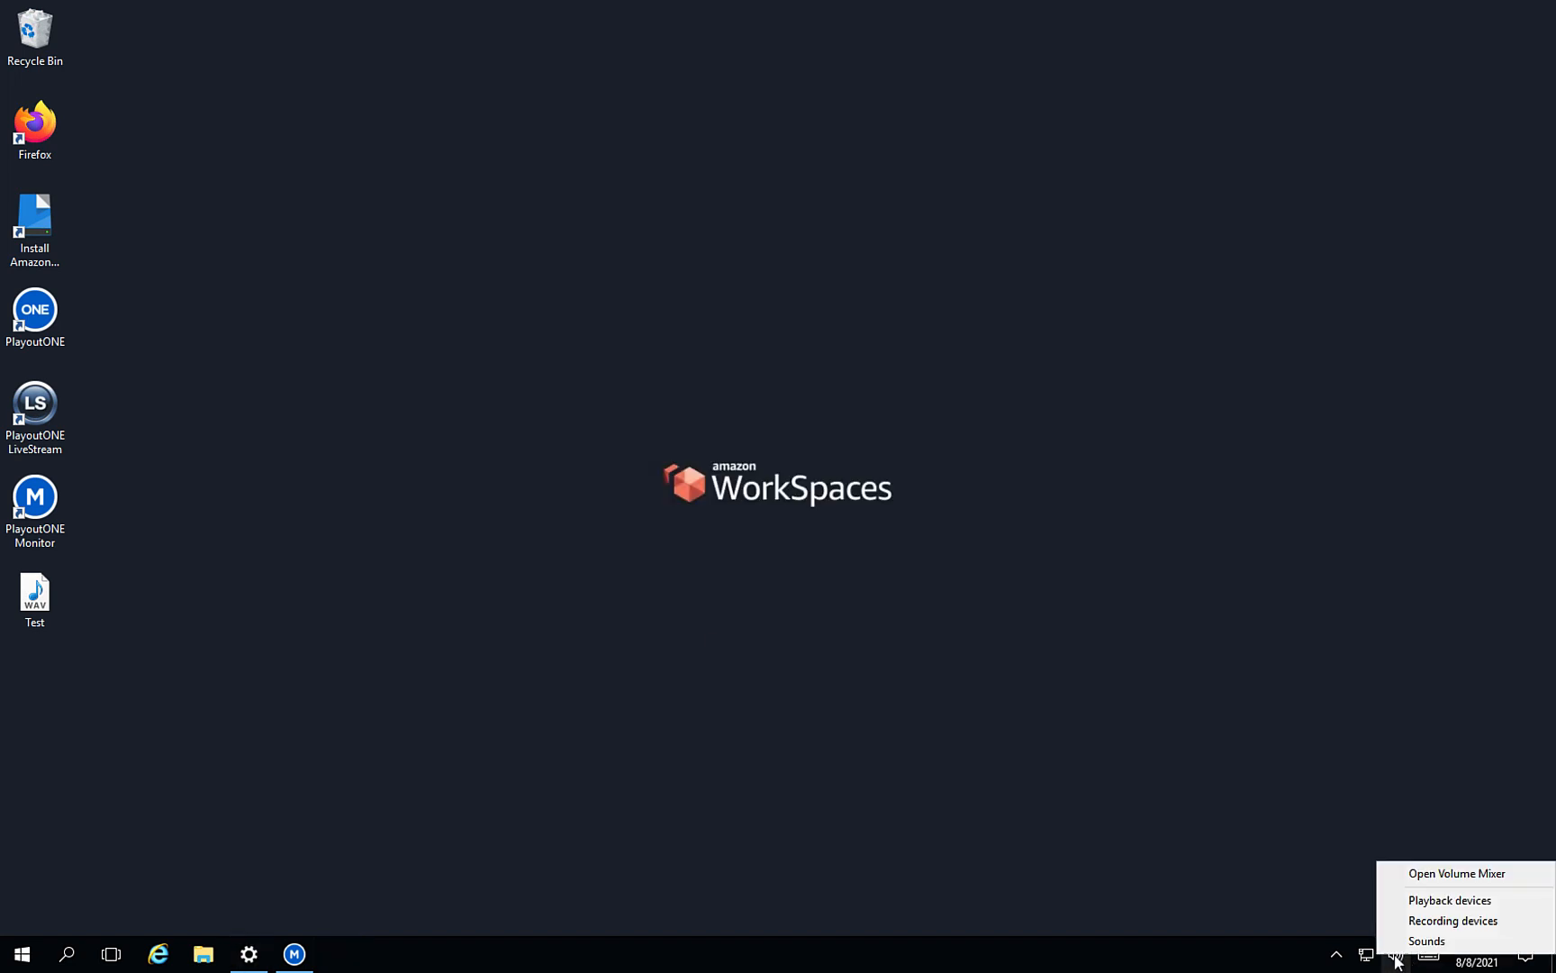
left_click(1411, 901)
left_click(317, 363)
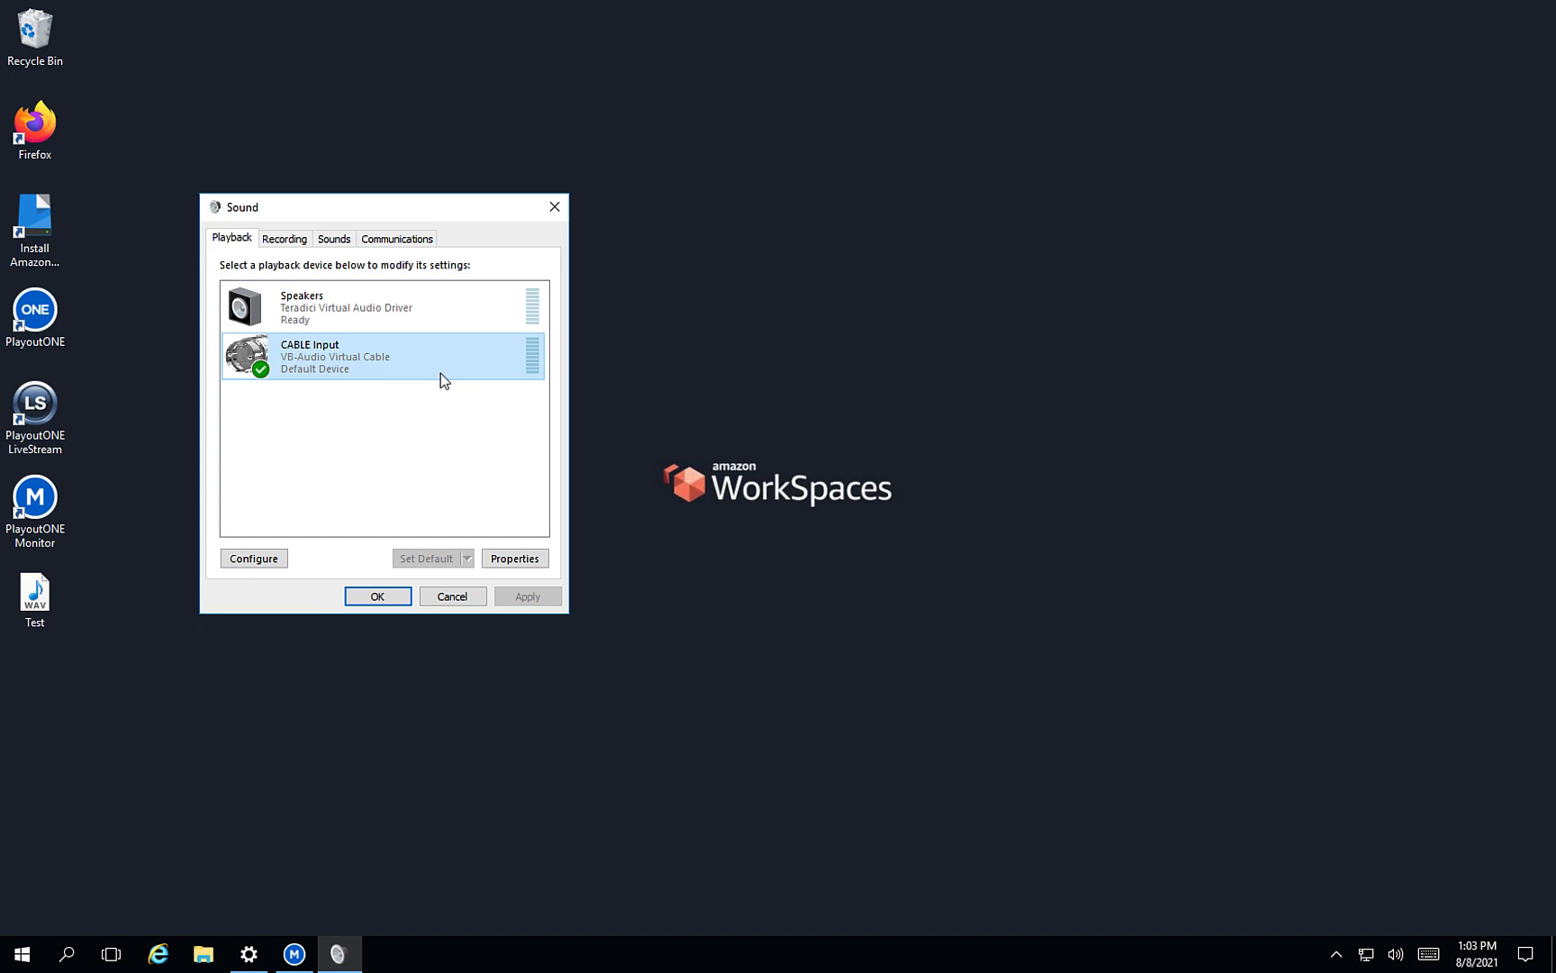
left_click(451, 595)
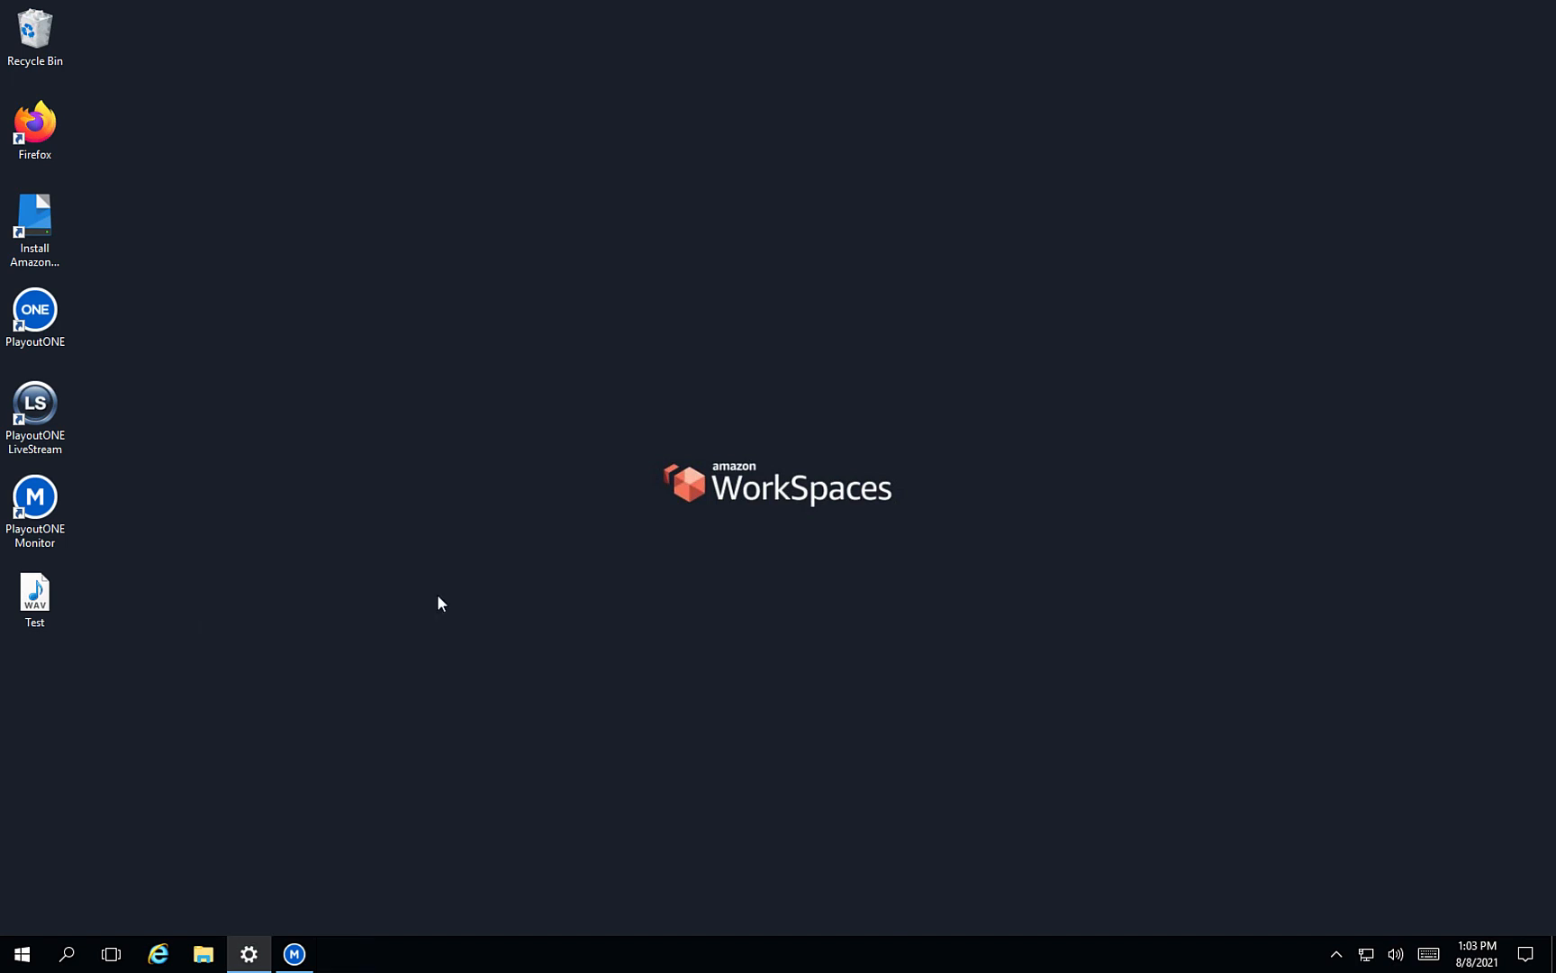
Step: Start PlayoutONE again in trial mode and launch PlayoutONE LiveStream
double_click(26, 330)
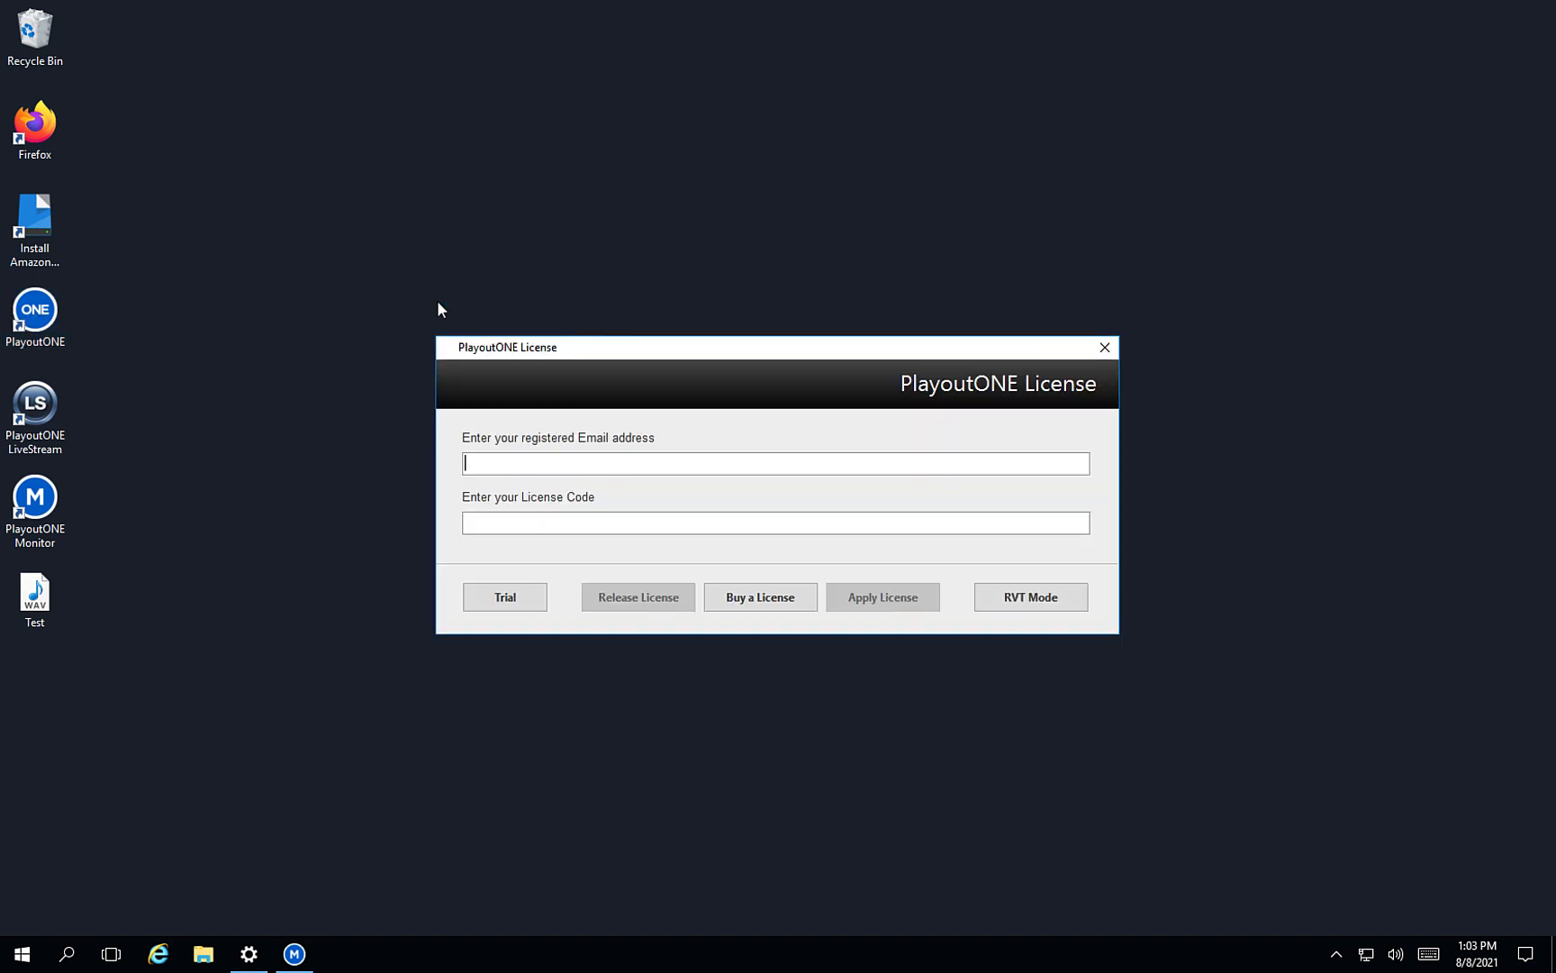
left_click(507, 593)
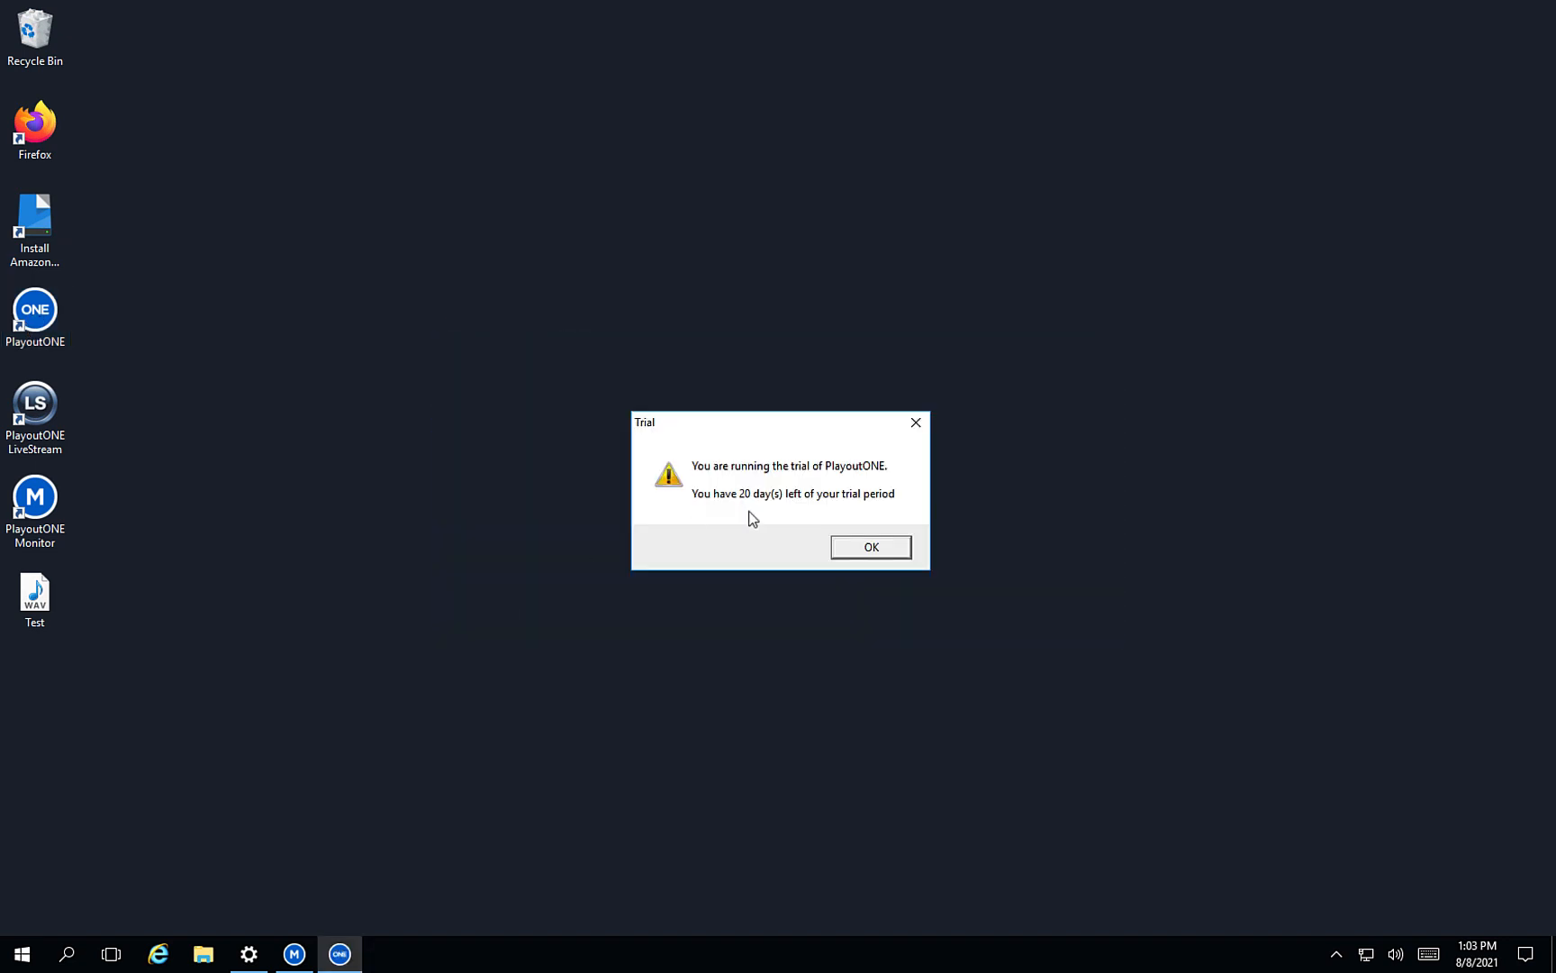
left_click(897, 552)
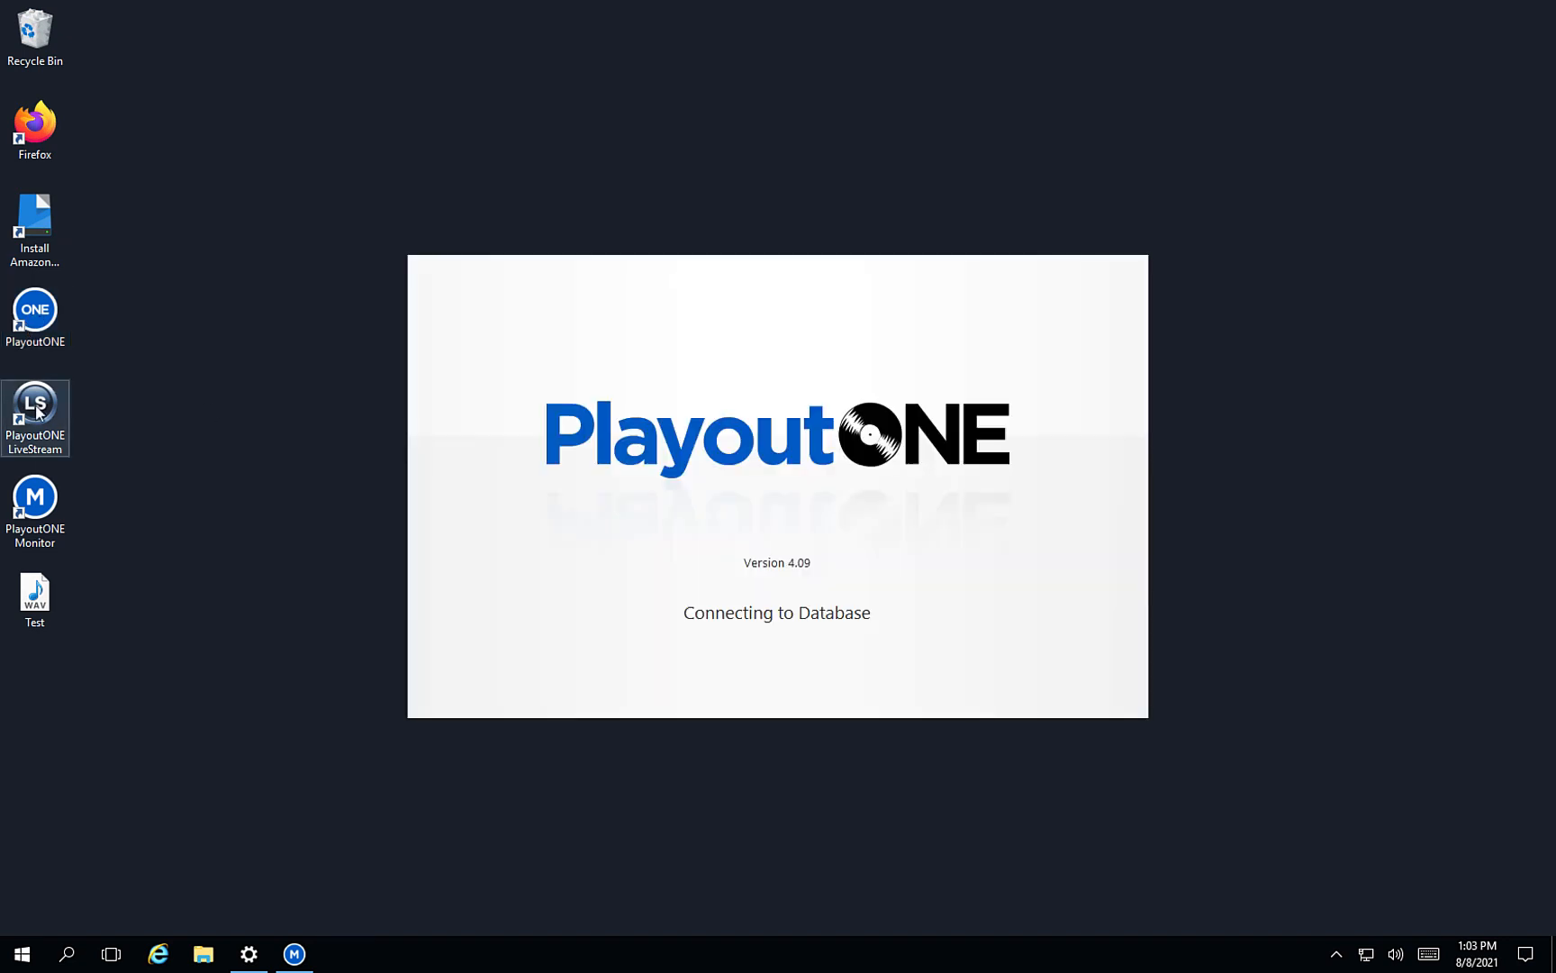
left_click(38, 413)
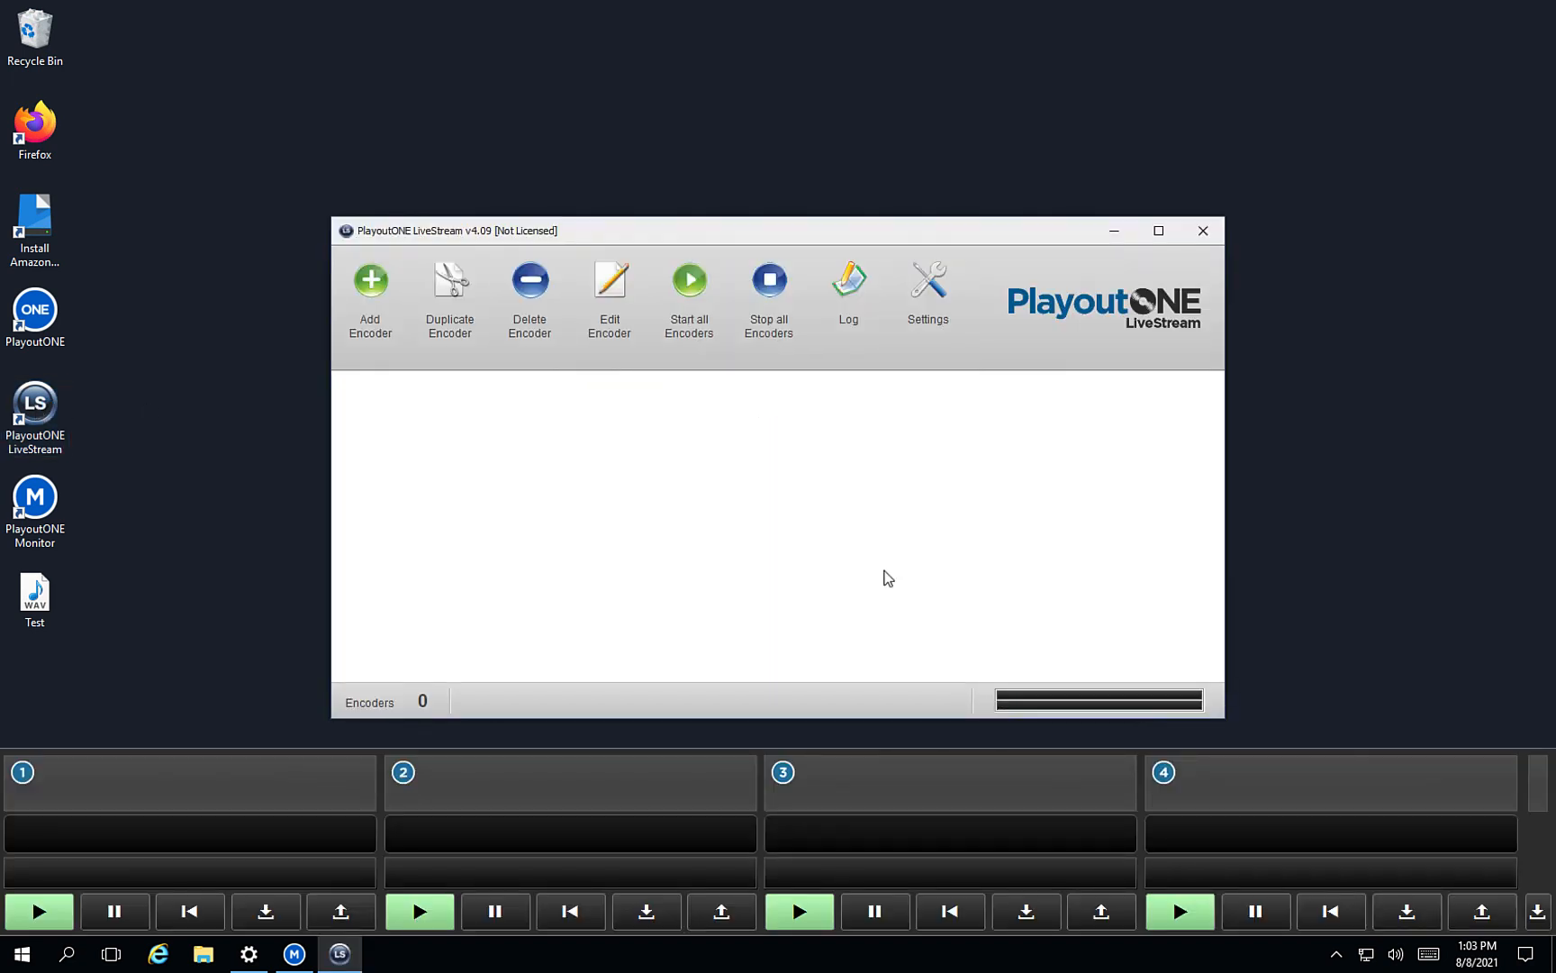
Step: Set the LiveStream capture device to CABLE Output (VB-Audio Virtual Cable), save the settings and minimise LiveStream
left_click(930, 301)
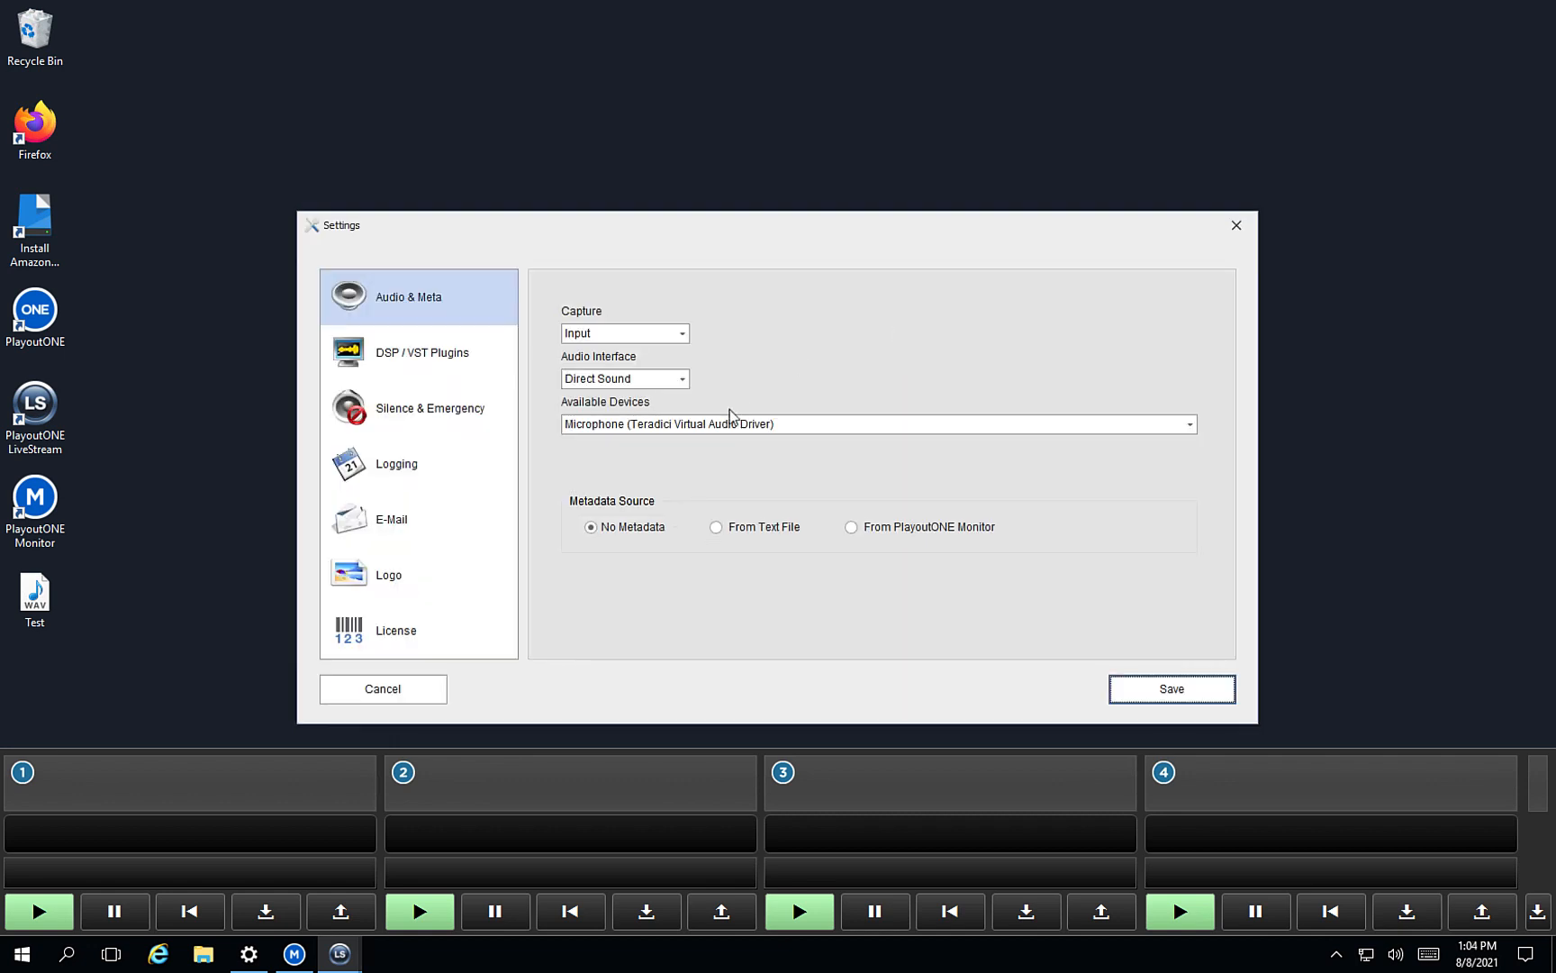
left_click(701, 425)
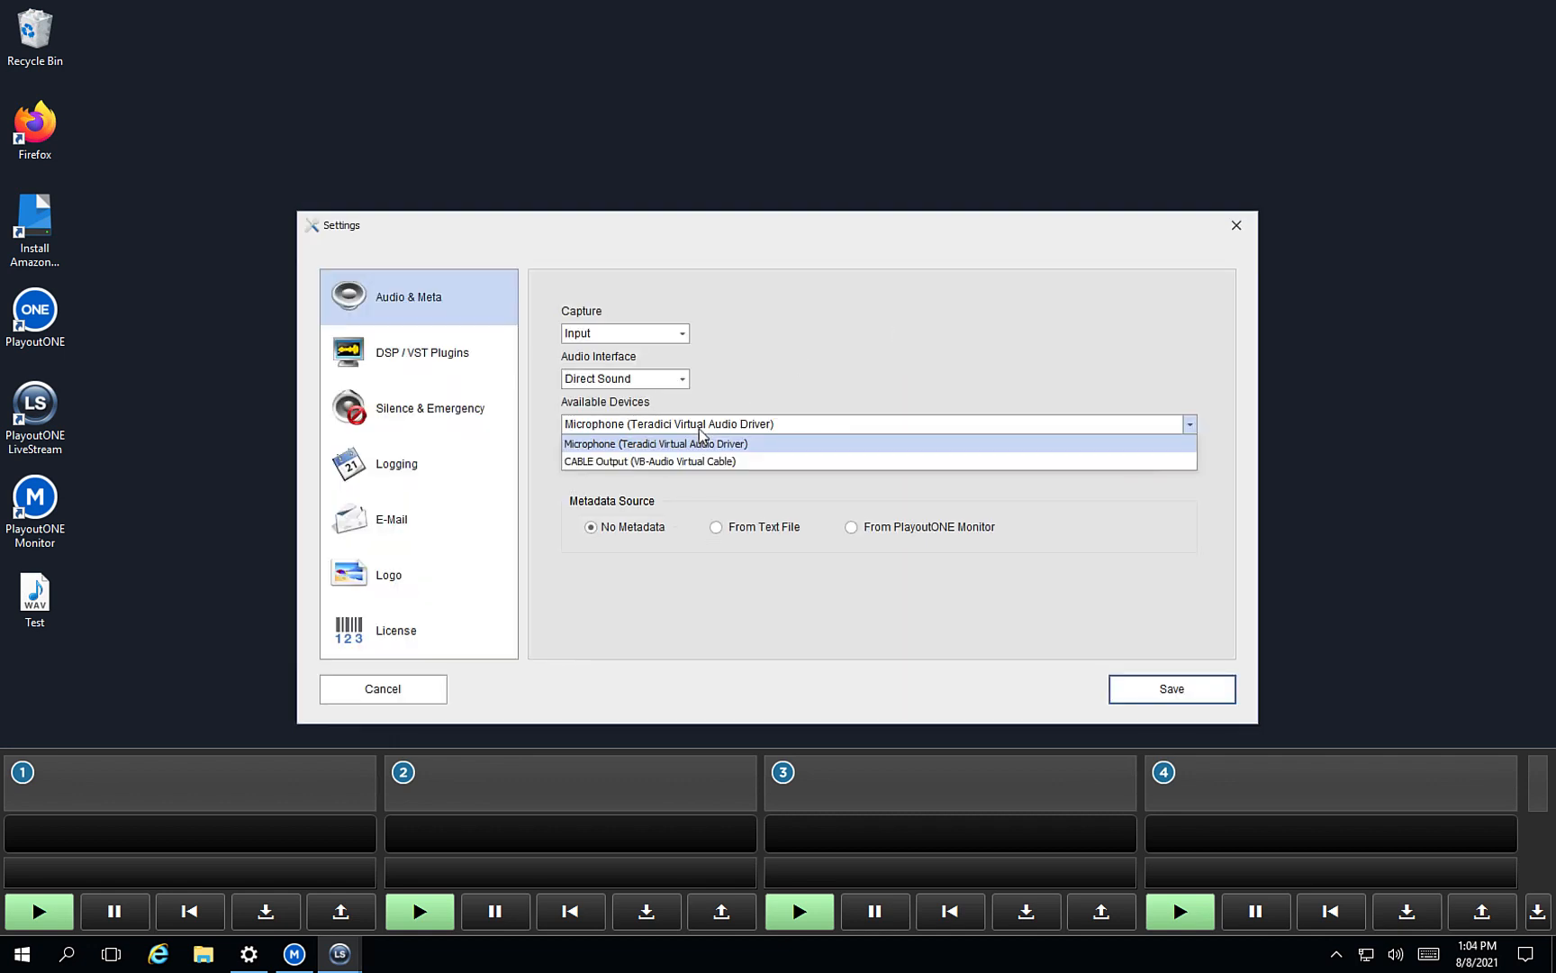
left_click(663, 461)
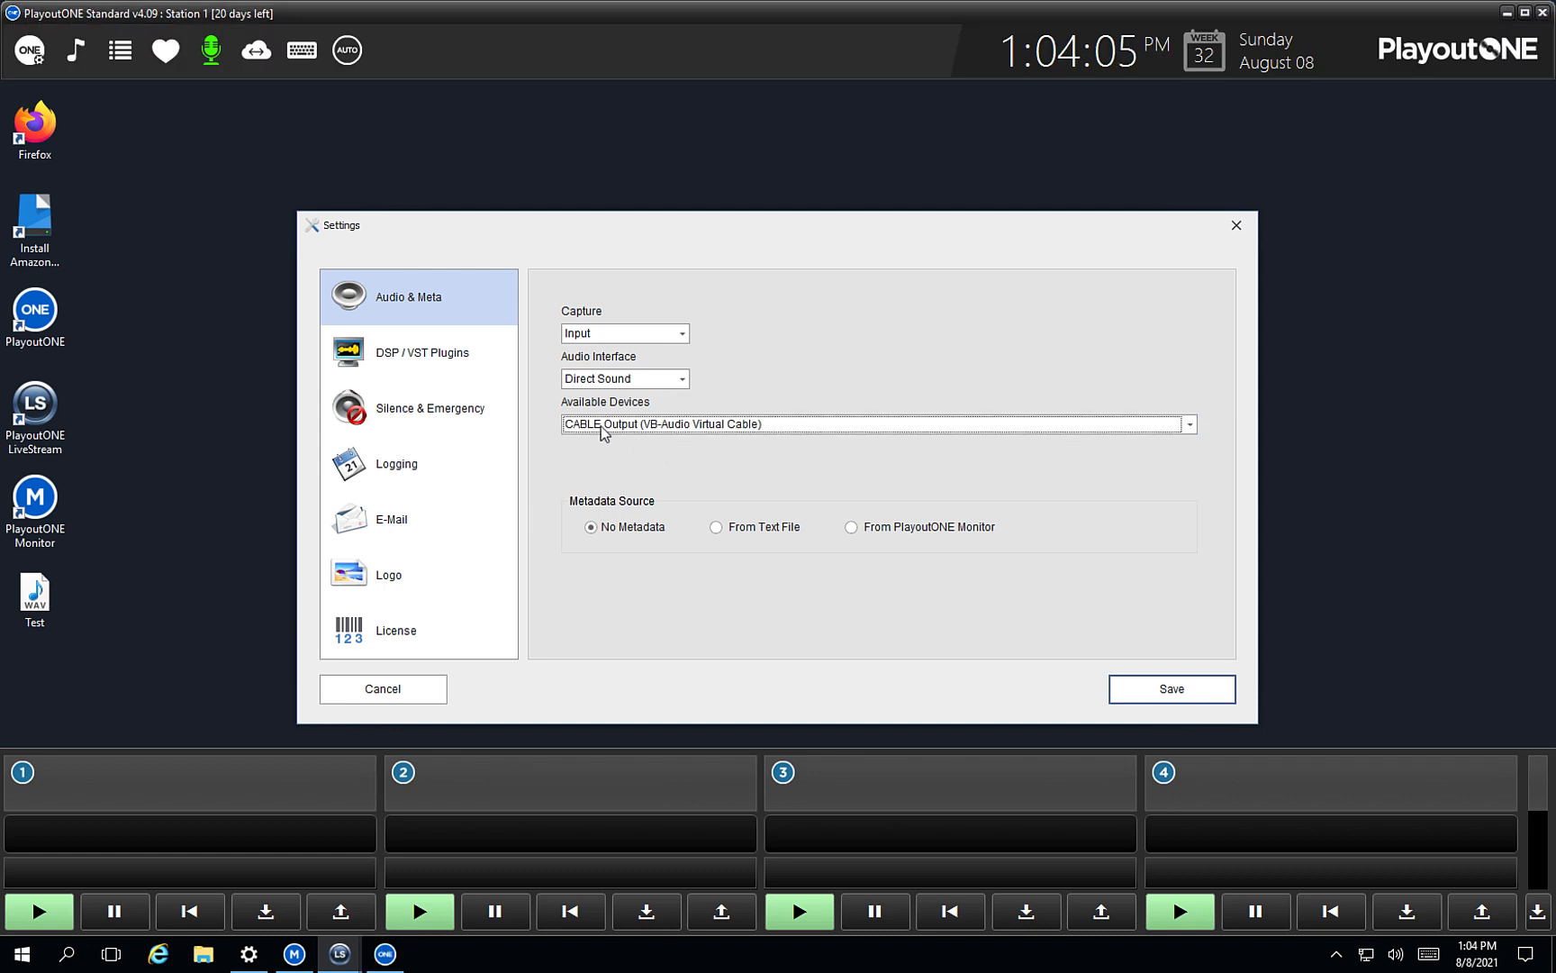
left_click(1124, 701)
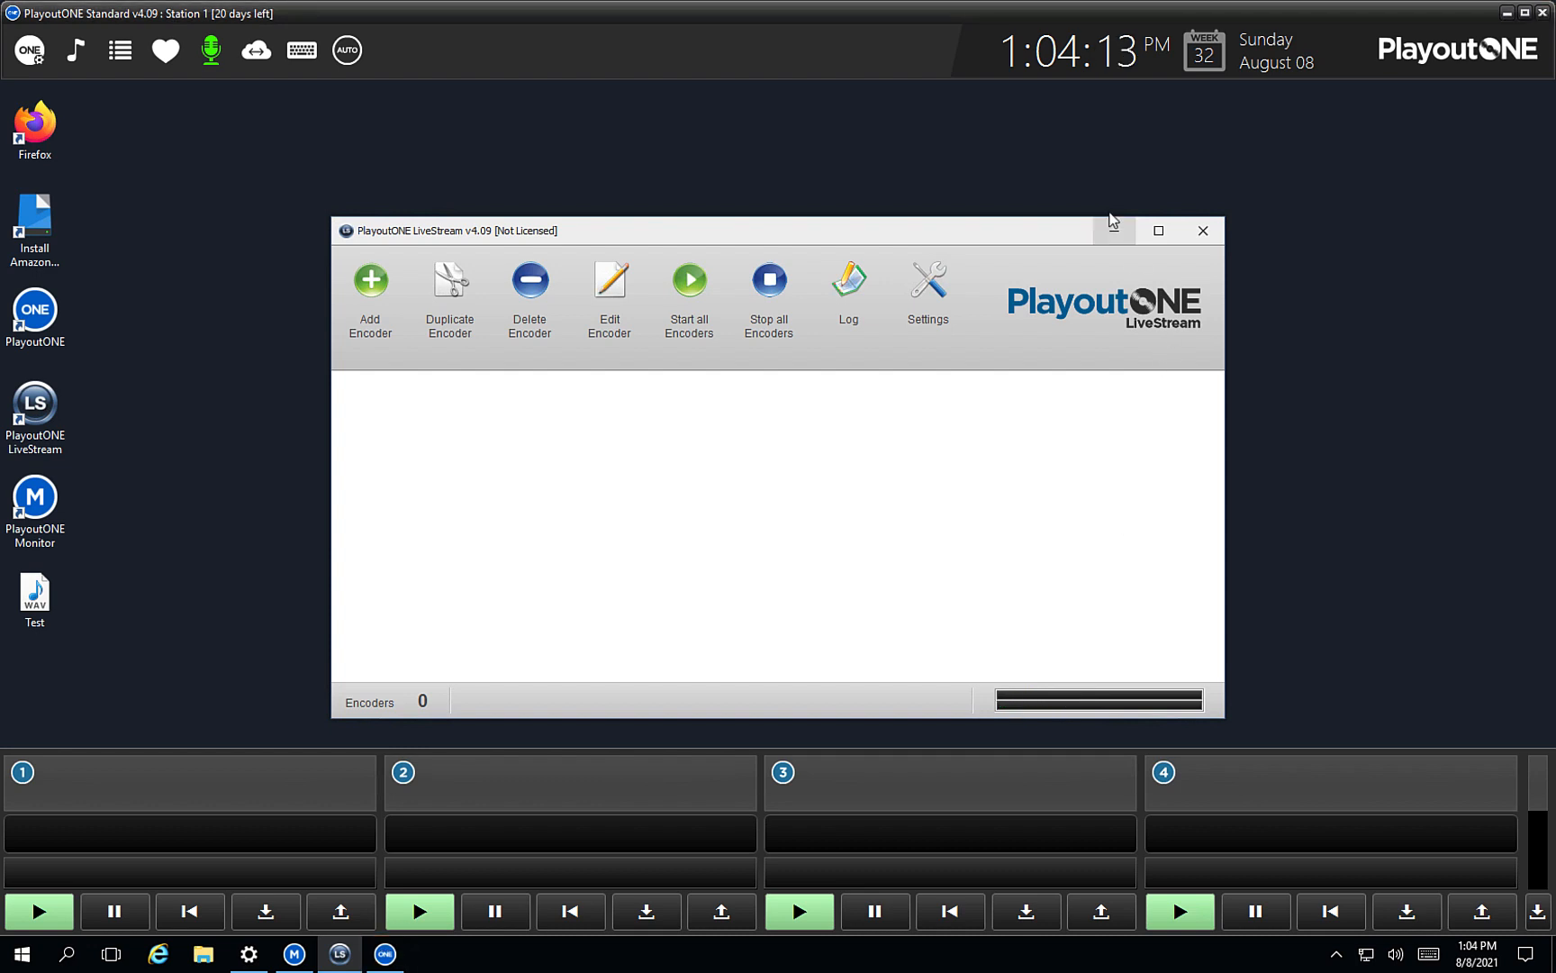
left_click(1114, 230)
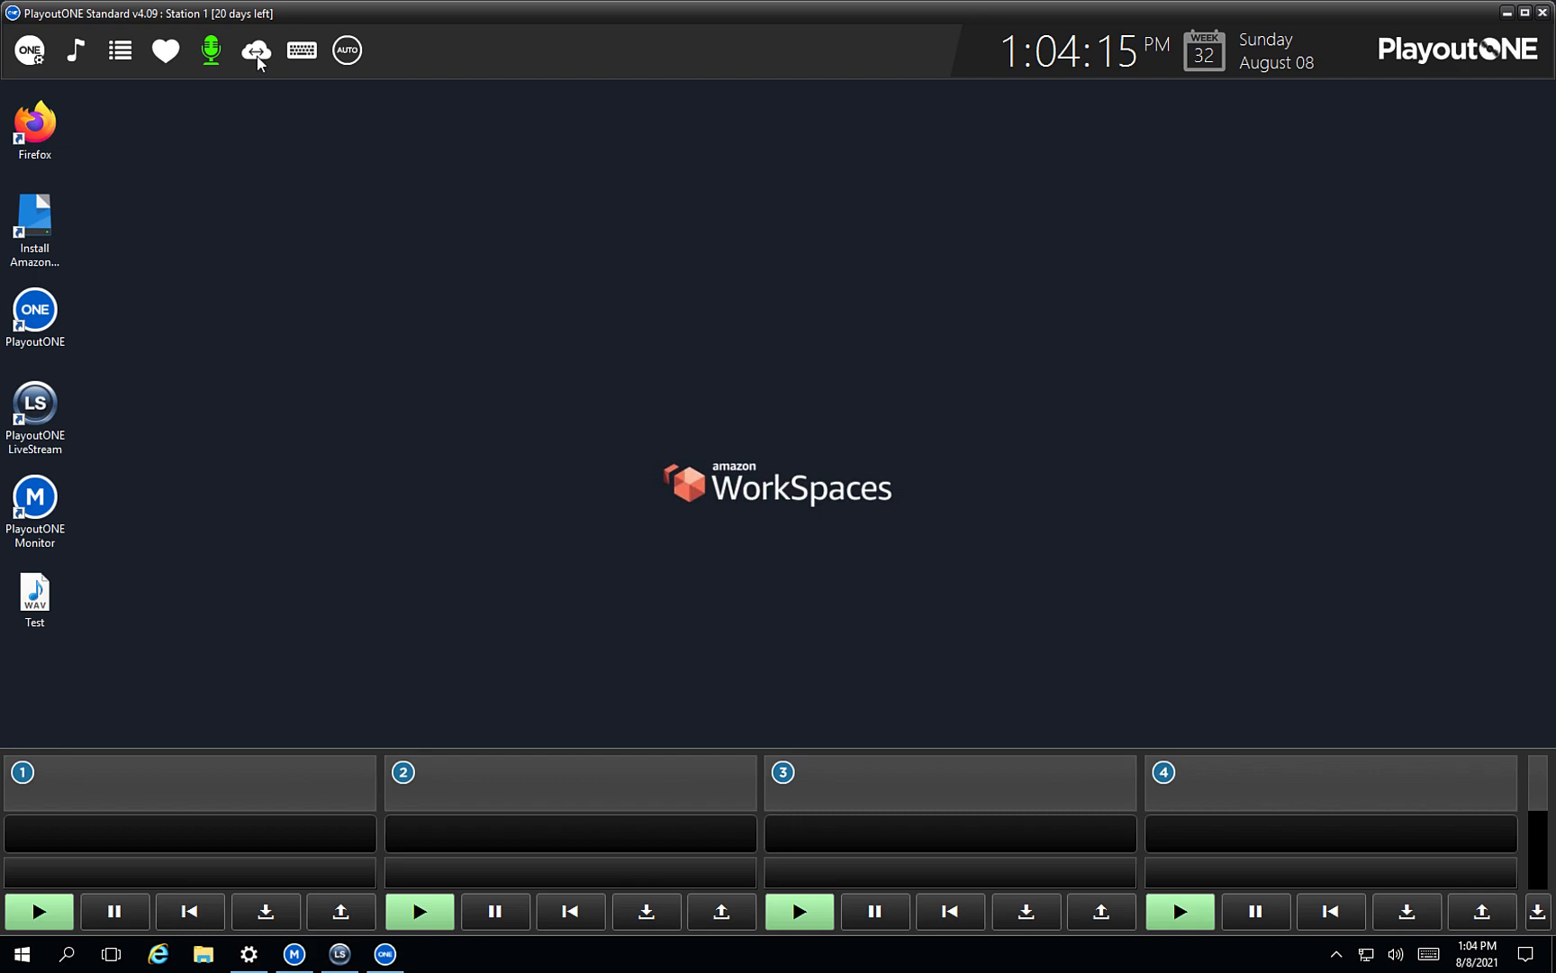
Step: Set Players 1 to 4 in the PlayoutONE hardware settings to CABLE Input (VB-Audio Virtual Cable) (Channels 1 & 2) and save
left_click(45, 56)
left_click(1063, 580)
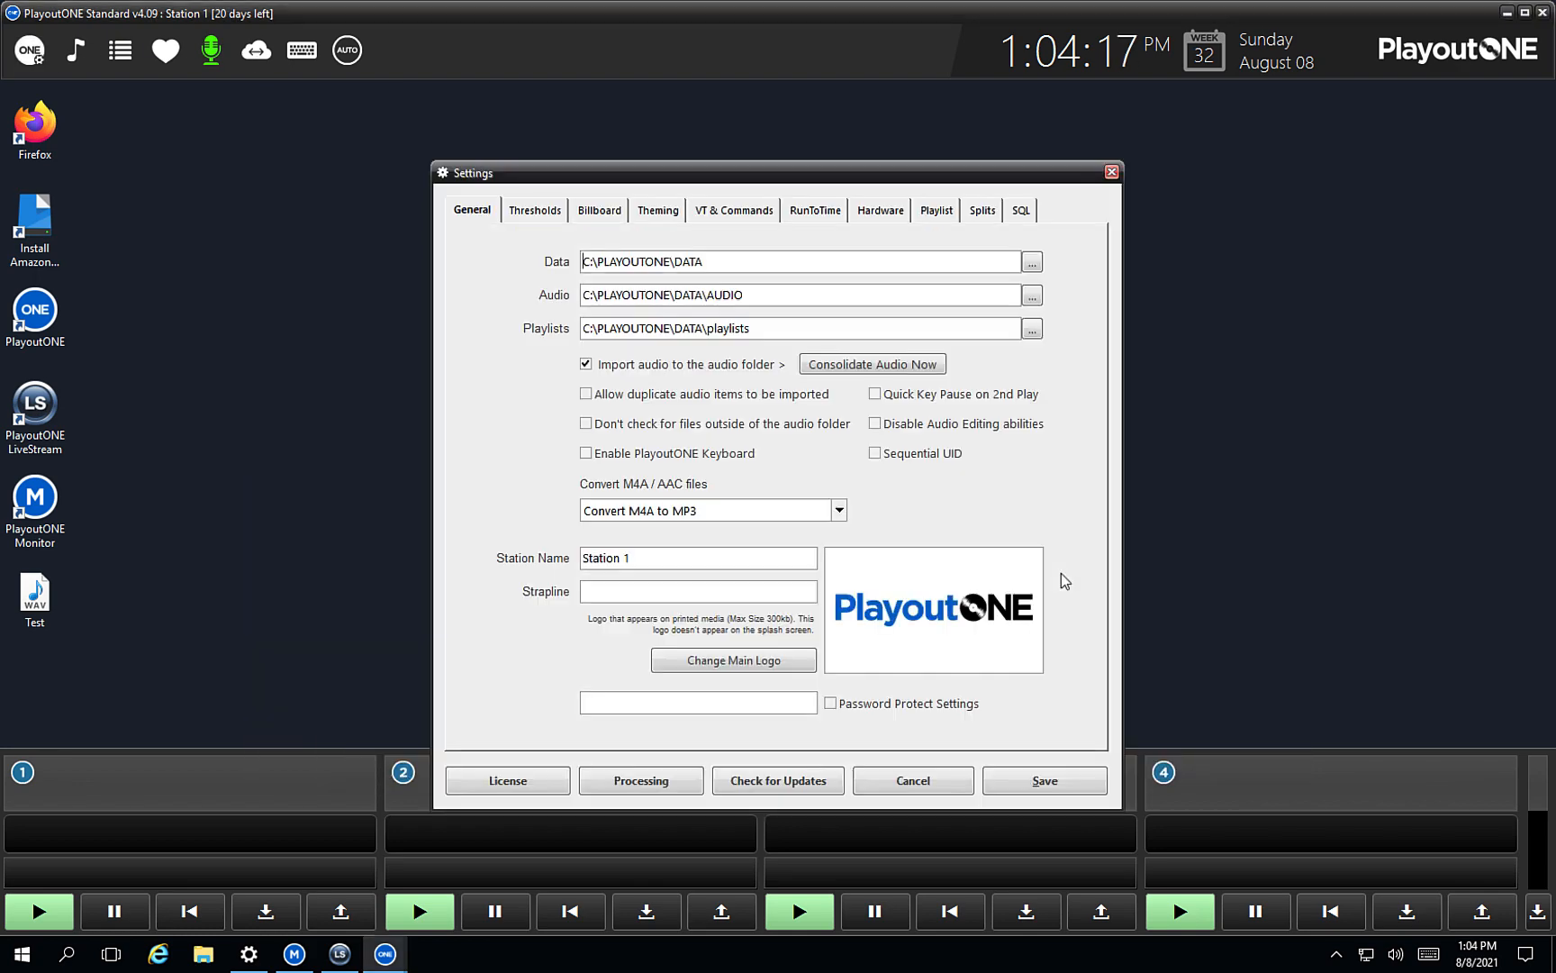
left_click(874, 213)
left_click(729, 269)
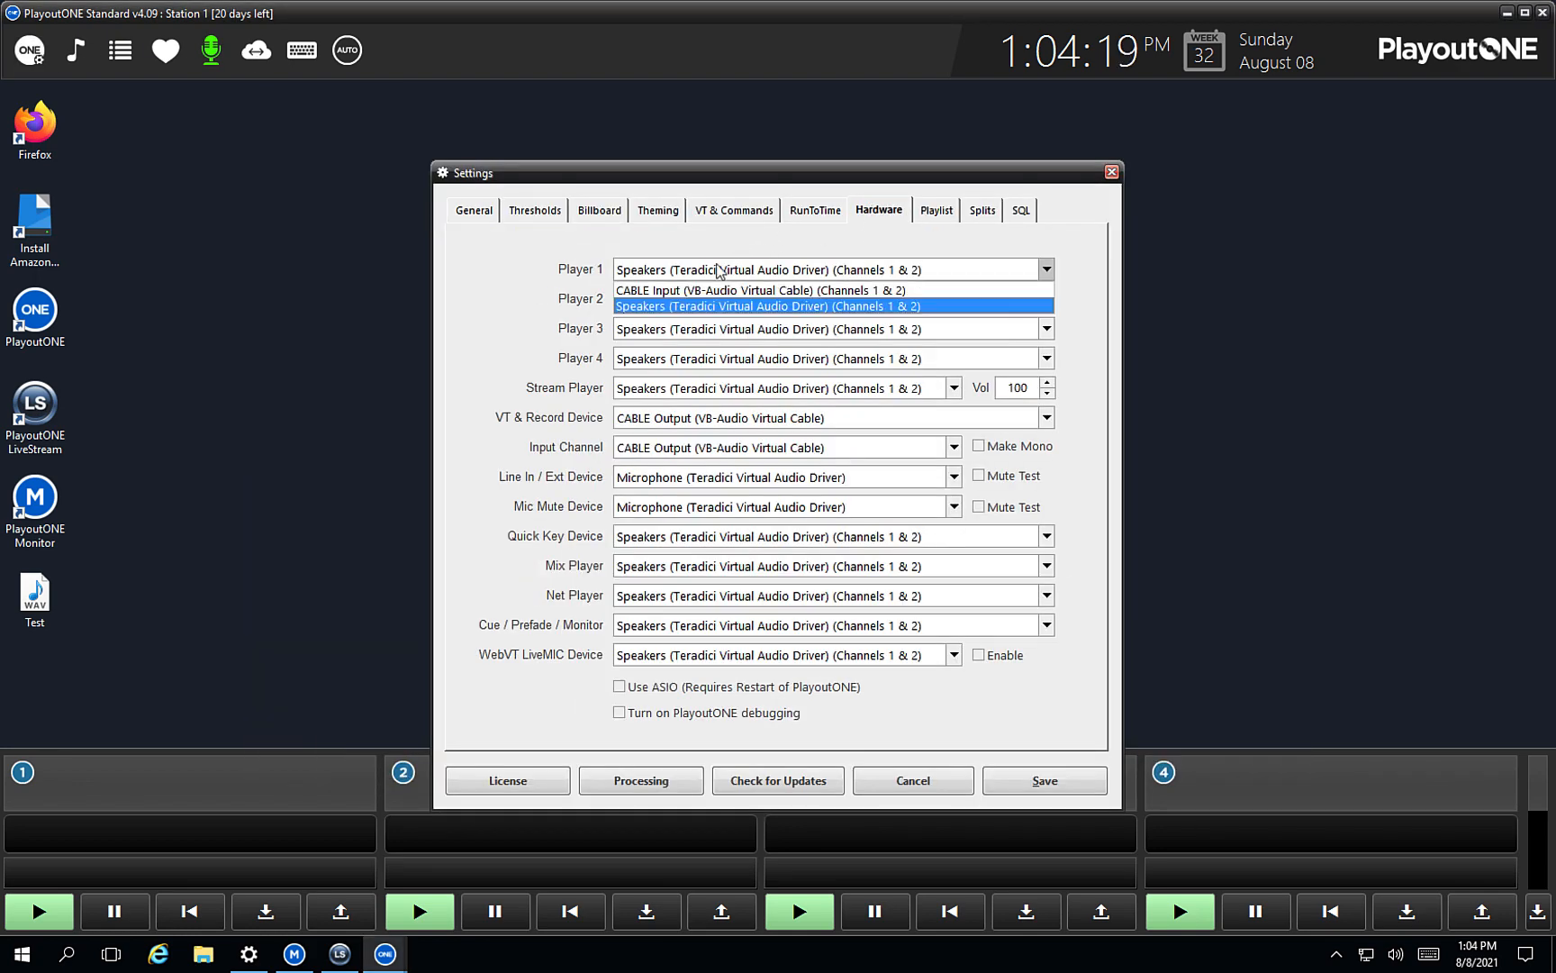
left_click(691, 290)
left_click(677, 300)
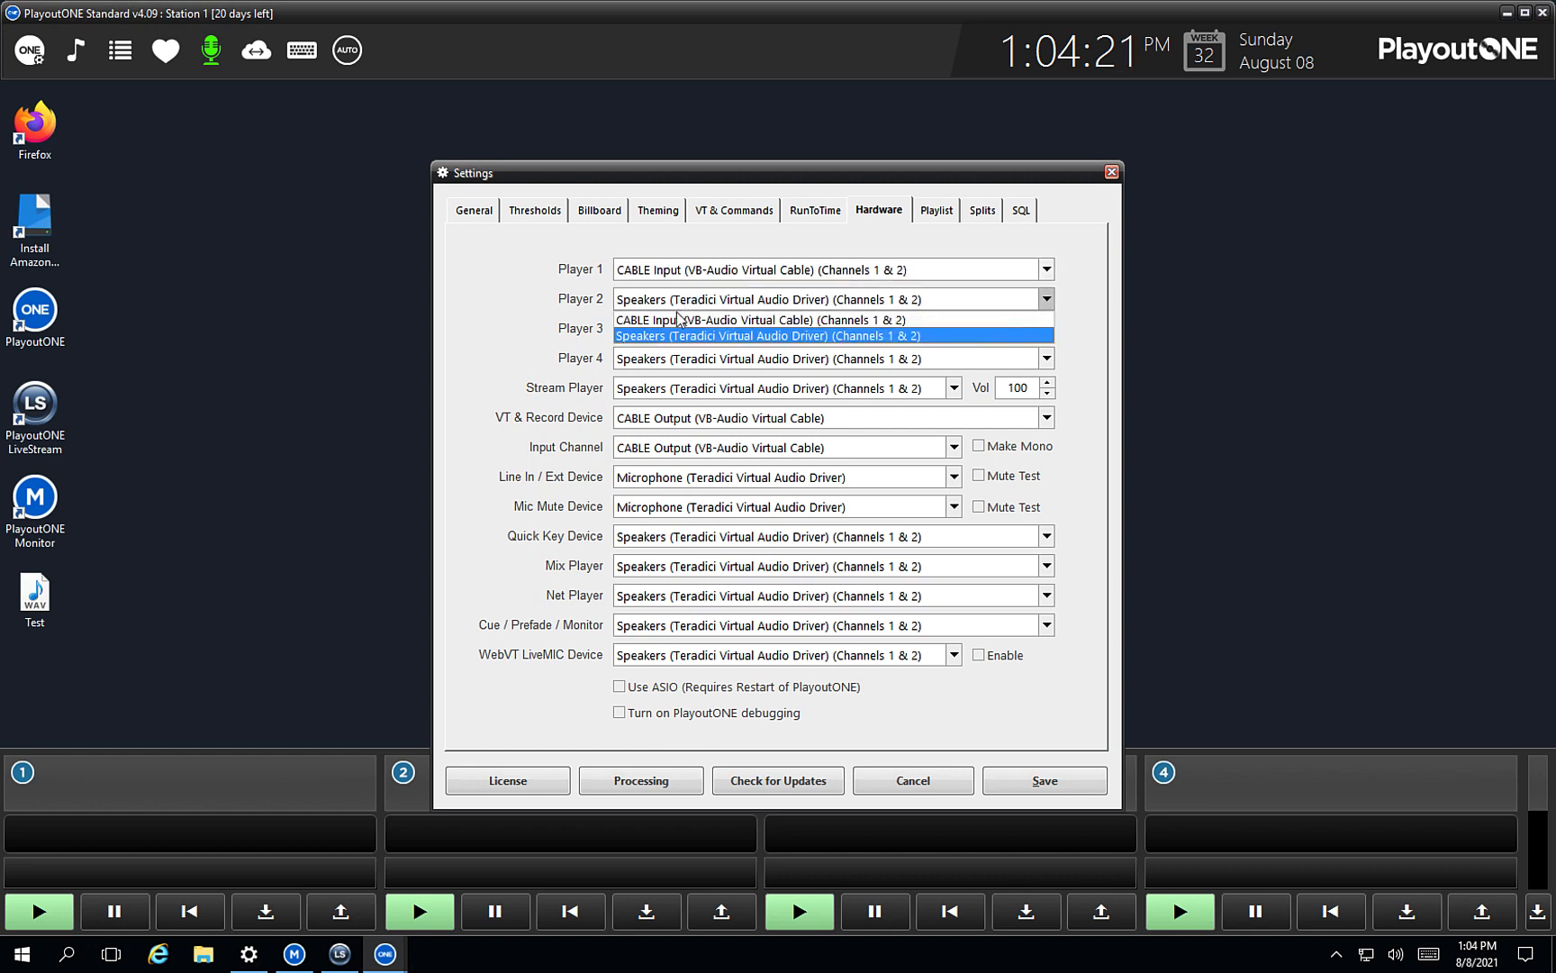
left_click(671, 320)
left_click(672, 330)
left_click(673, 349)
left_click(667, 360)
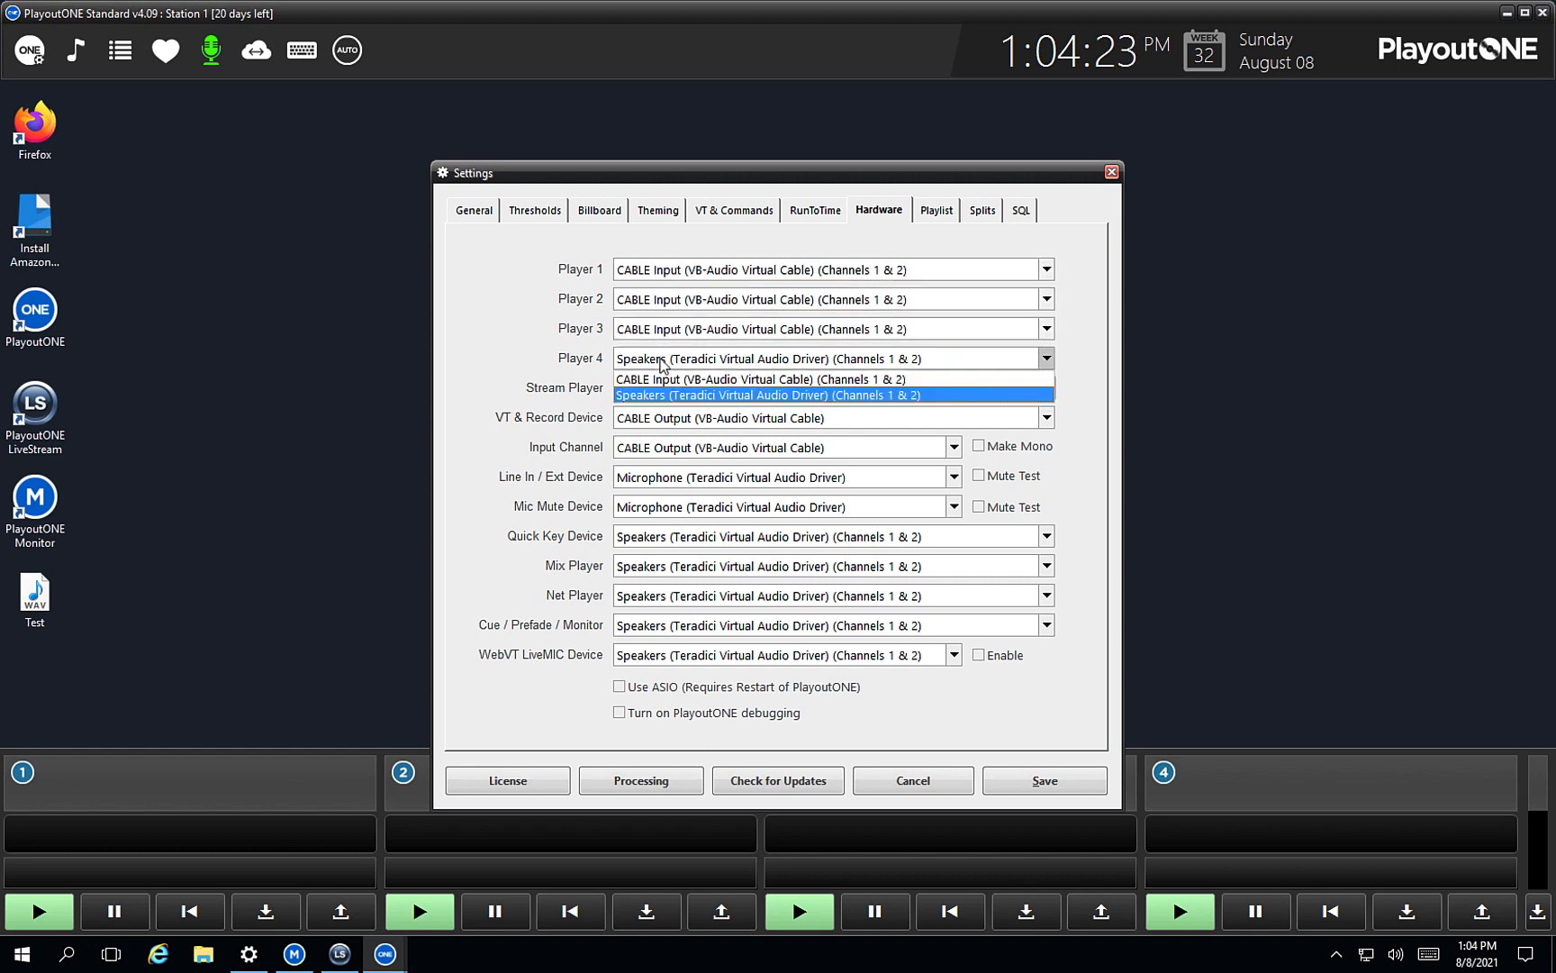
left_click(662, 378)
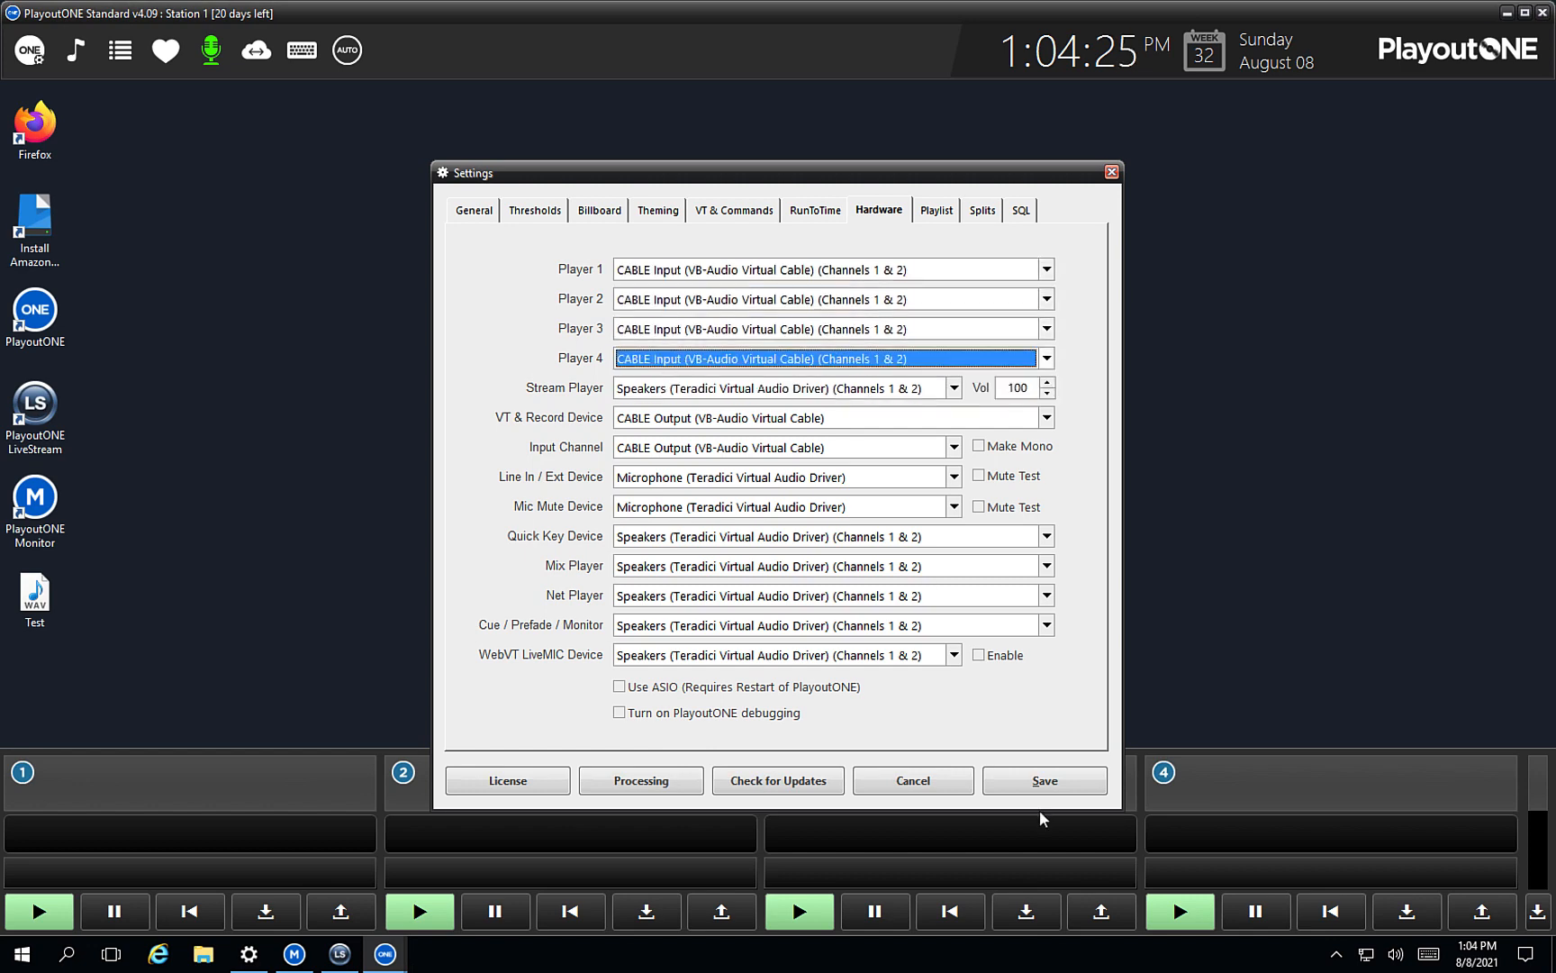
left_click(1043, 781)
Step: Load the track Bonfire from the Media Finder into Player 1, play it, and check the audio level meters in LiveStream
left_click(80, 53)
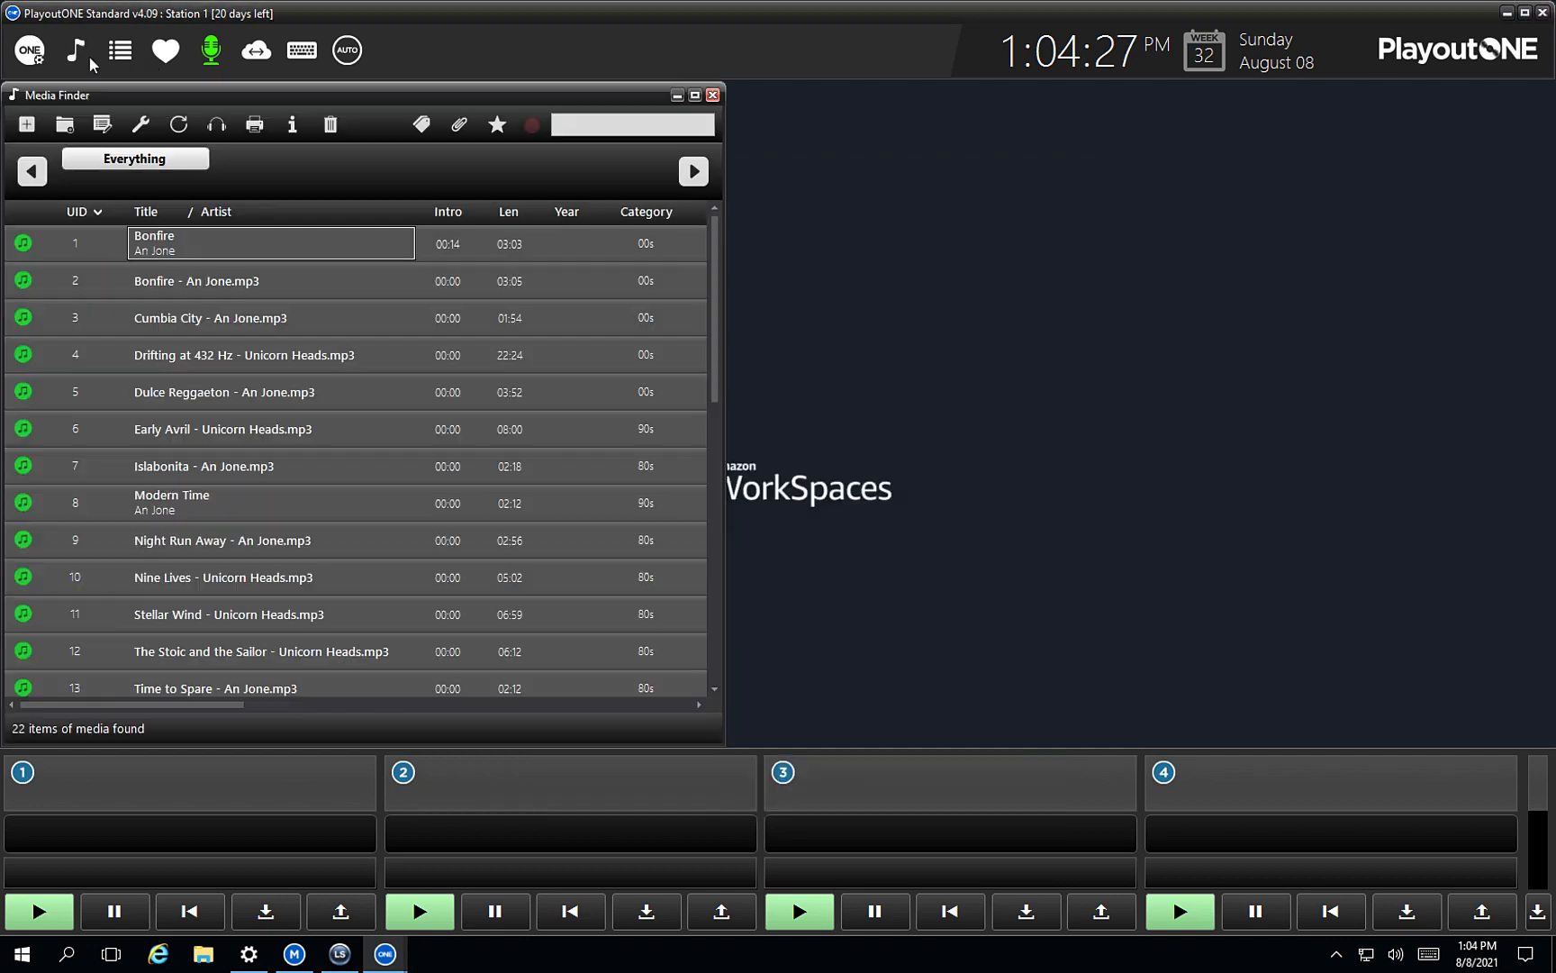
left_click_drag(179, 252, 226, 778)
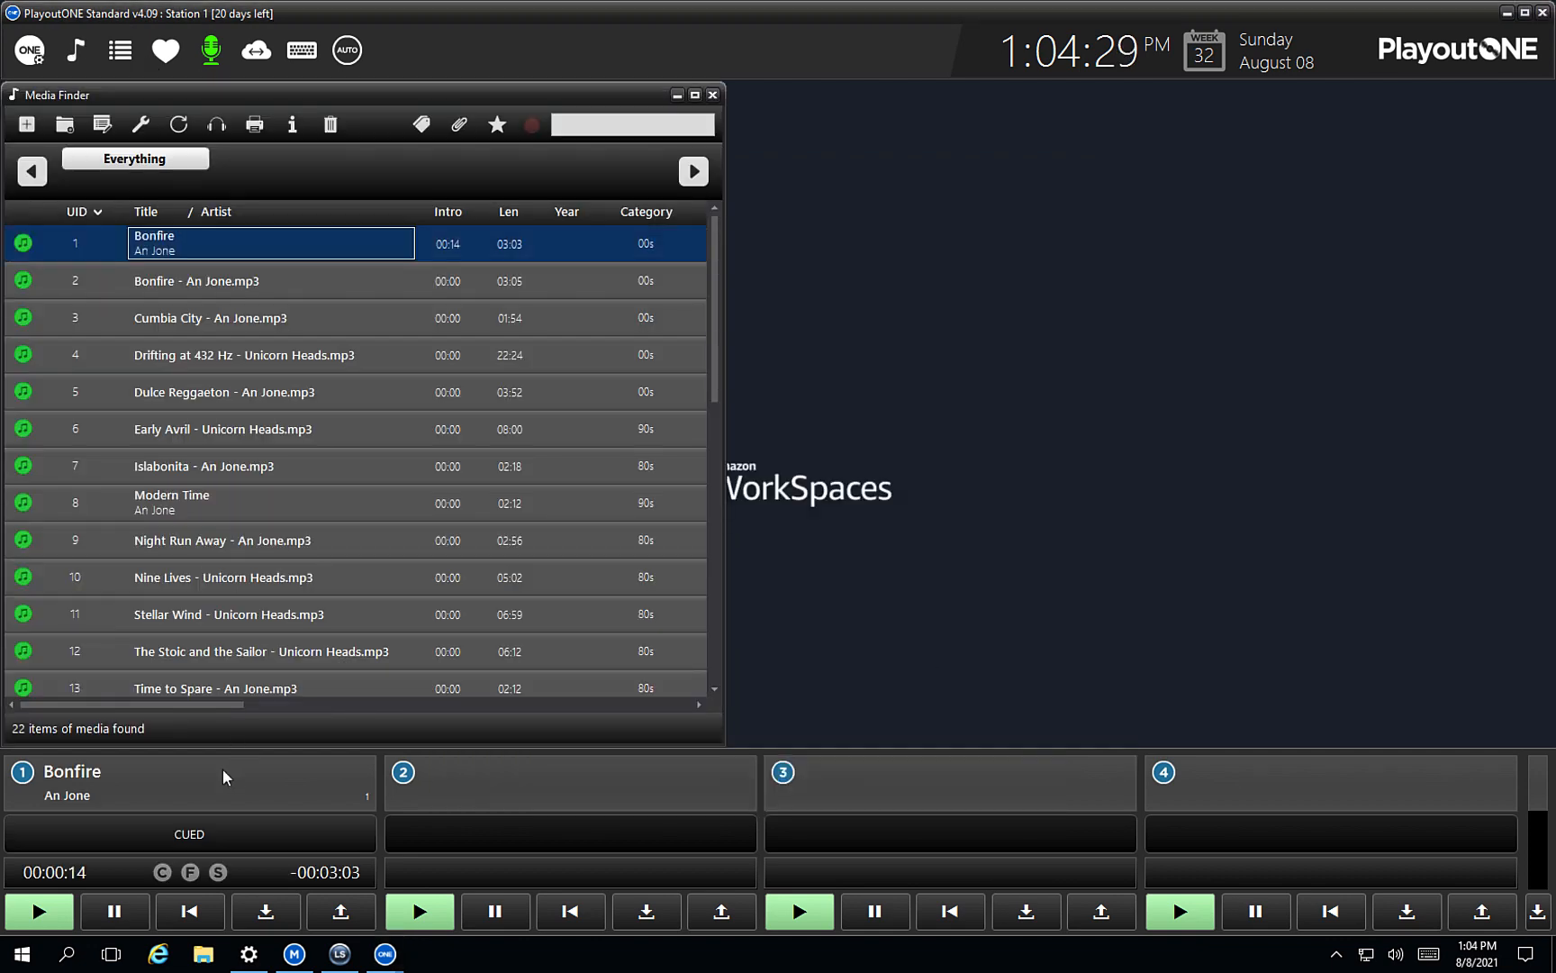
left_click(53, 916)
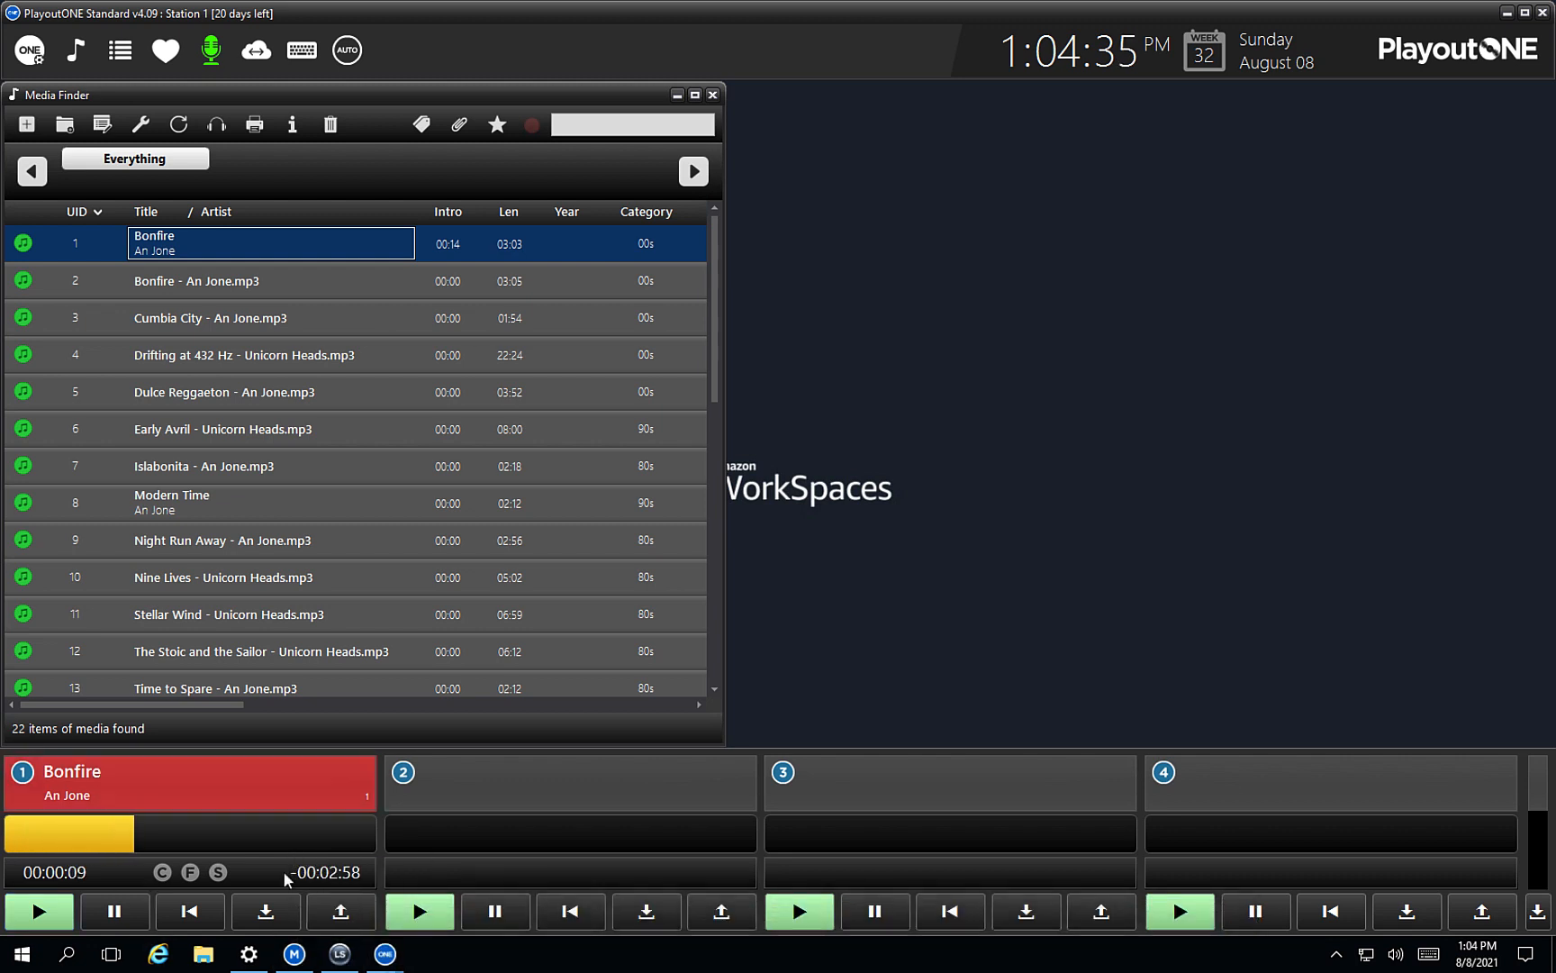
left_click(340, 954)
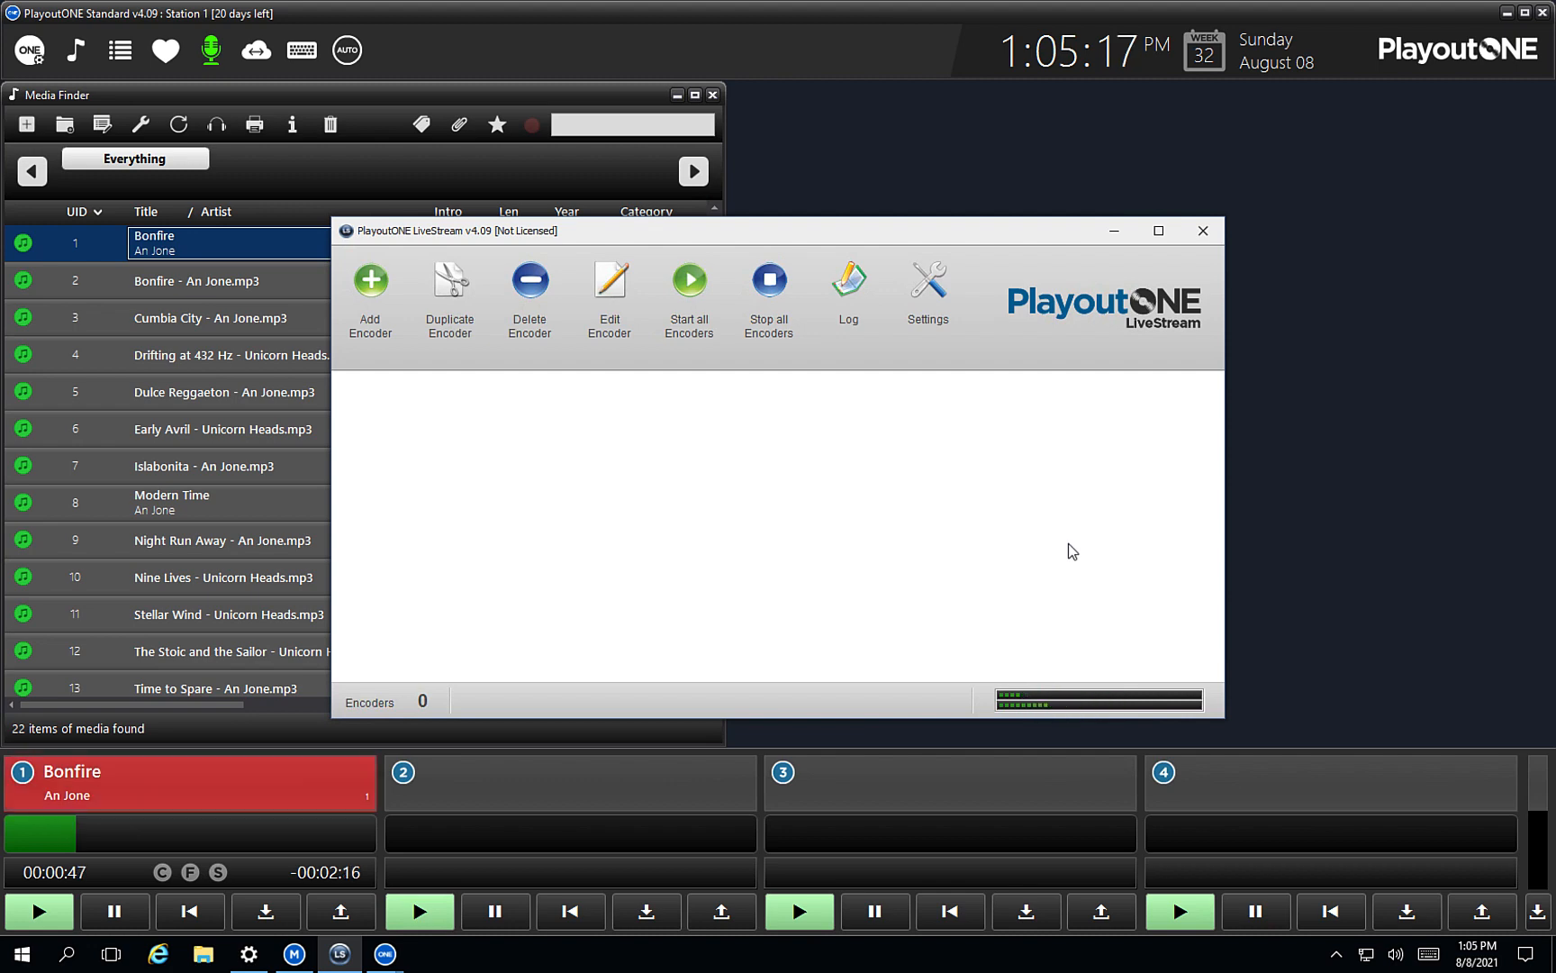
left_click(1117, 233)
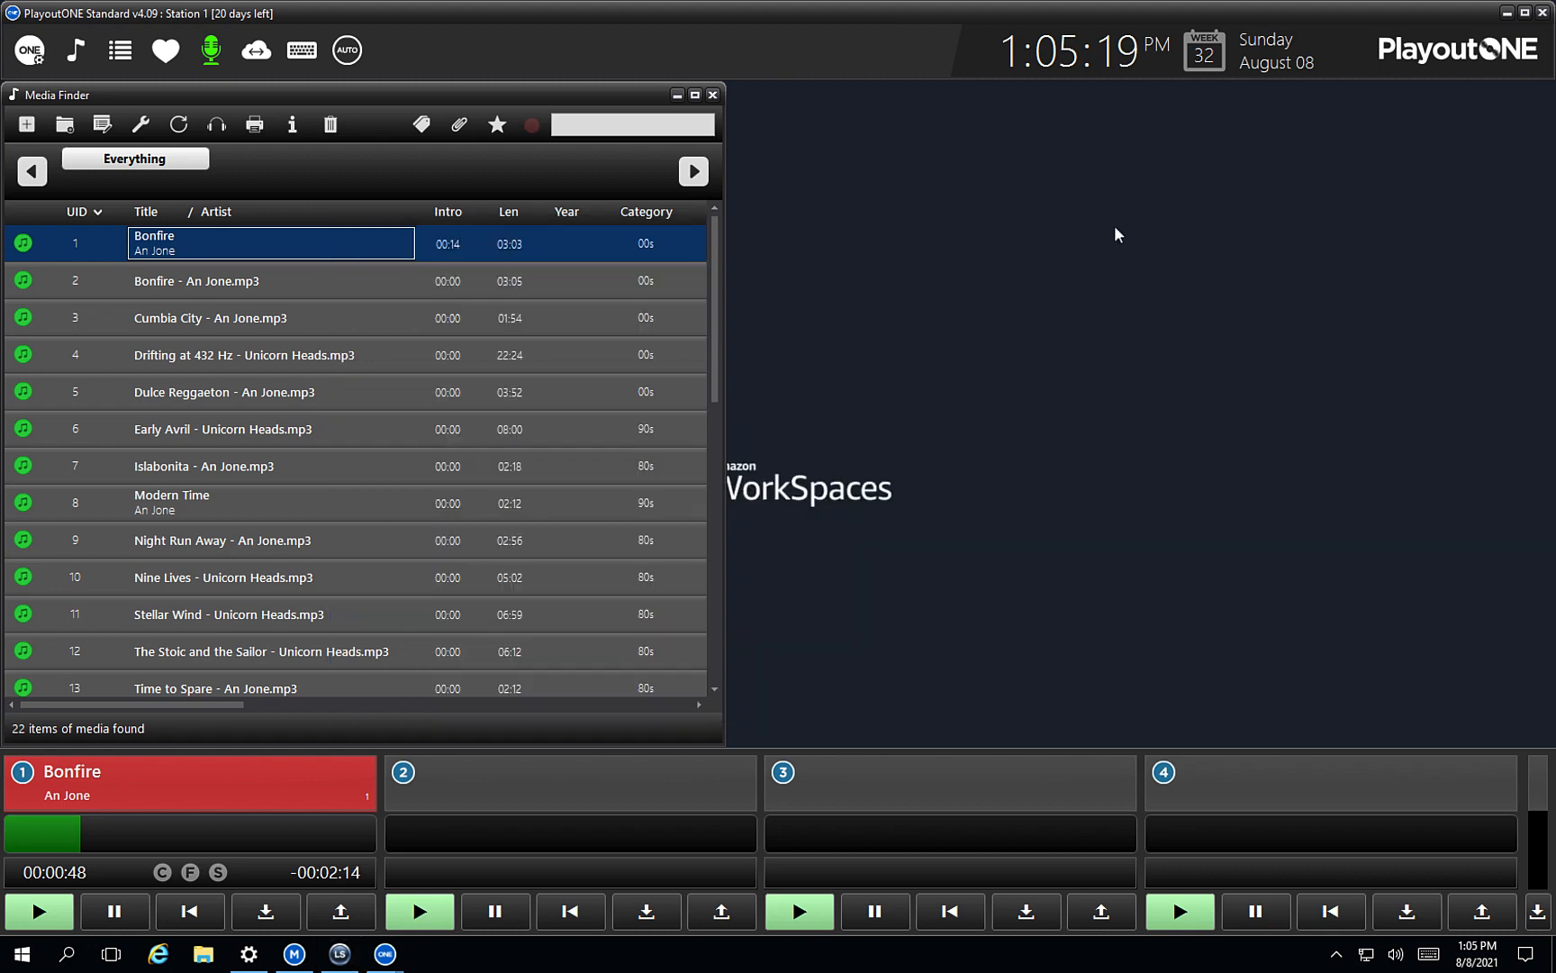
Step: Minimise PlayoutONE and switch to PlayoutONE Monitor
left_click(1507, 13)
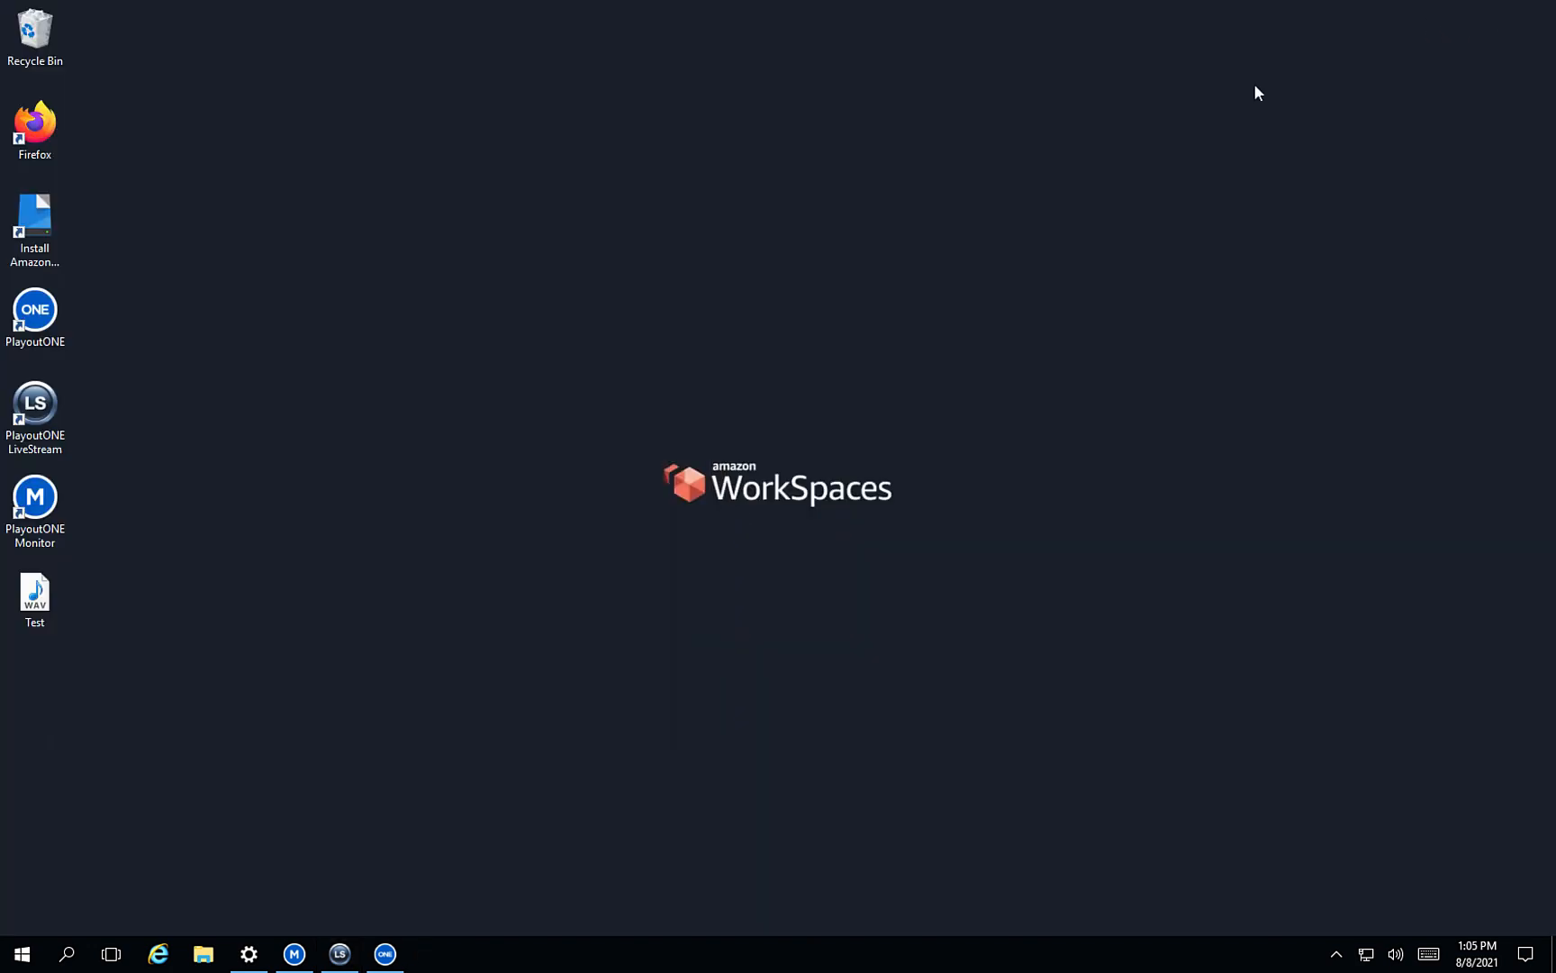
left_click(300, 955)
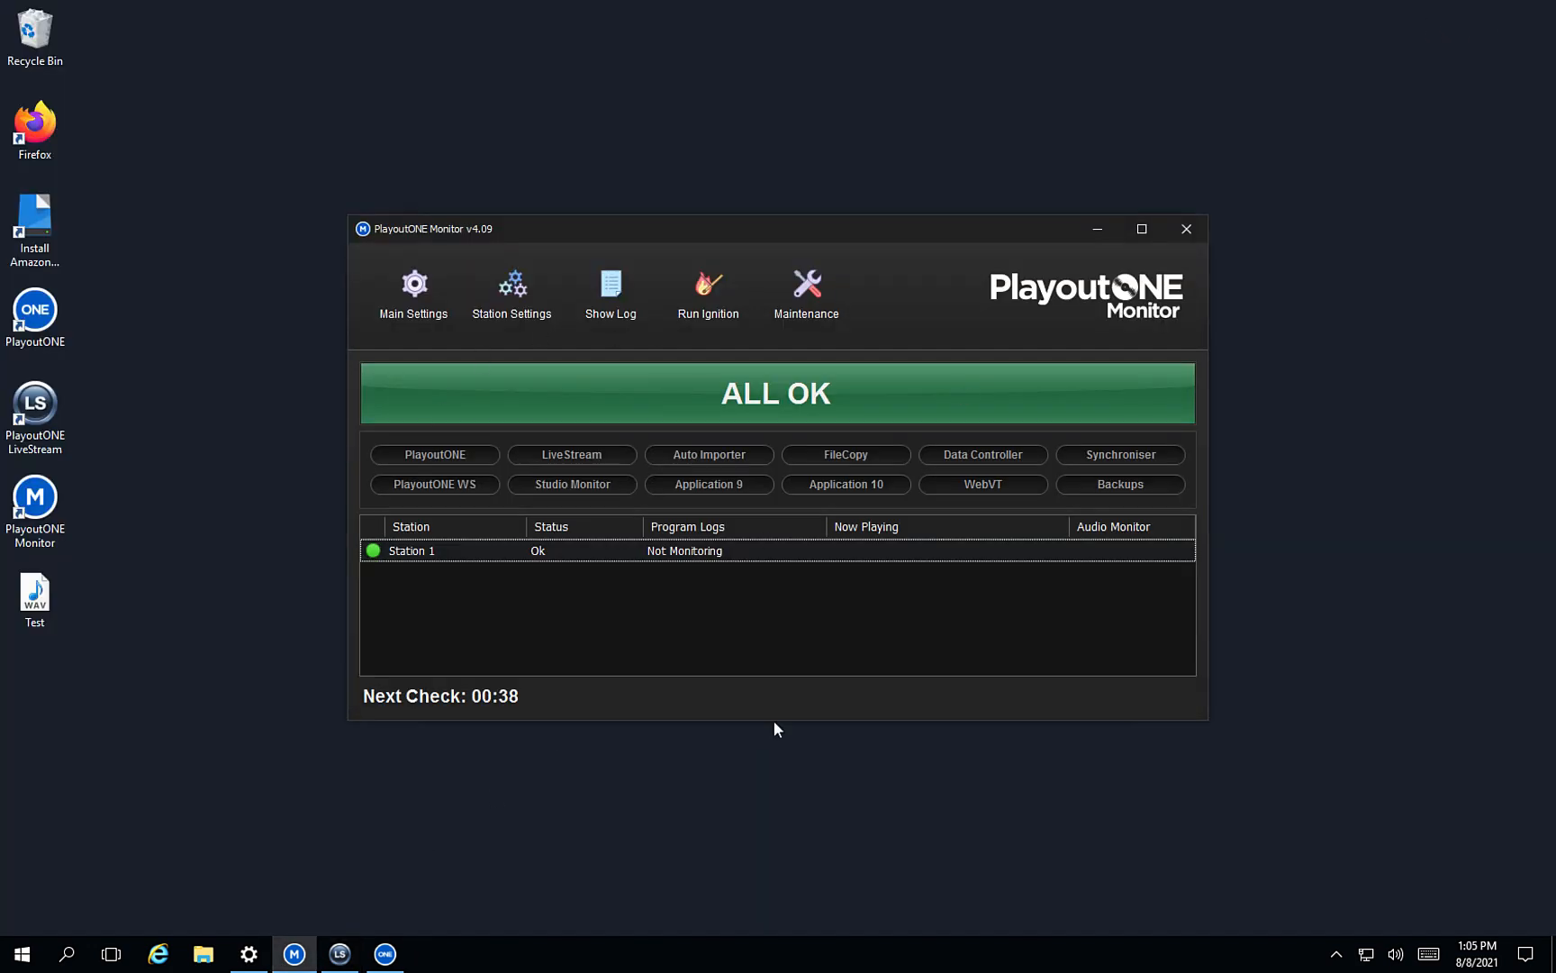